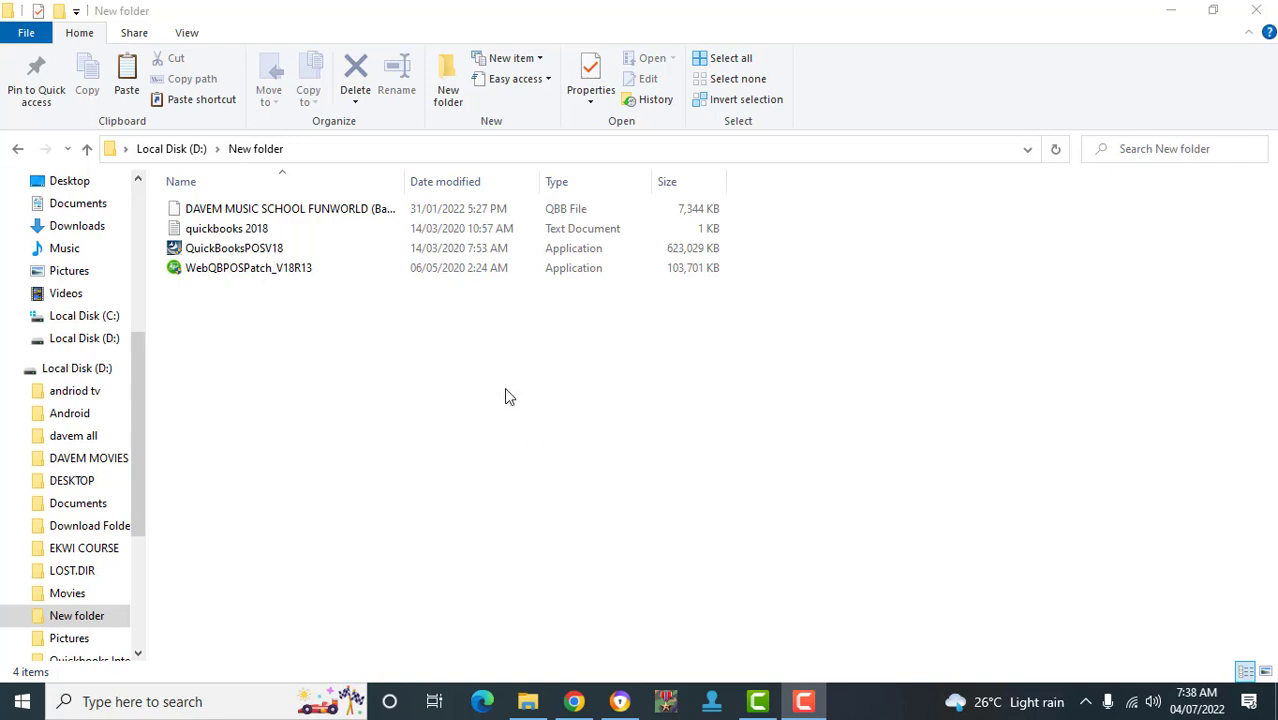
# - Launch the QuickBooksPOSV18 installer from D:\New folder
pyautogui.doubleClick(268, 250)
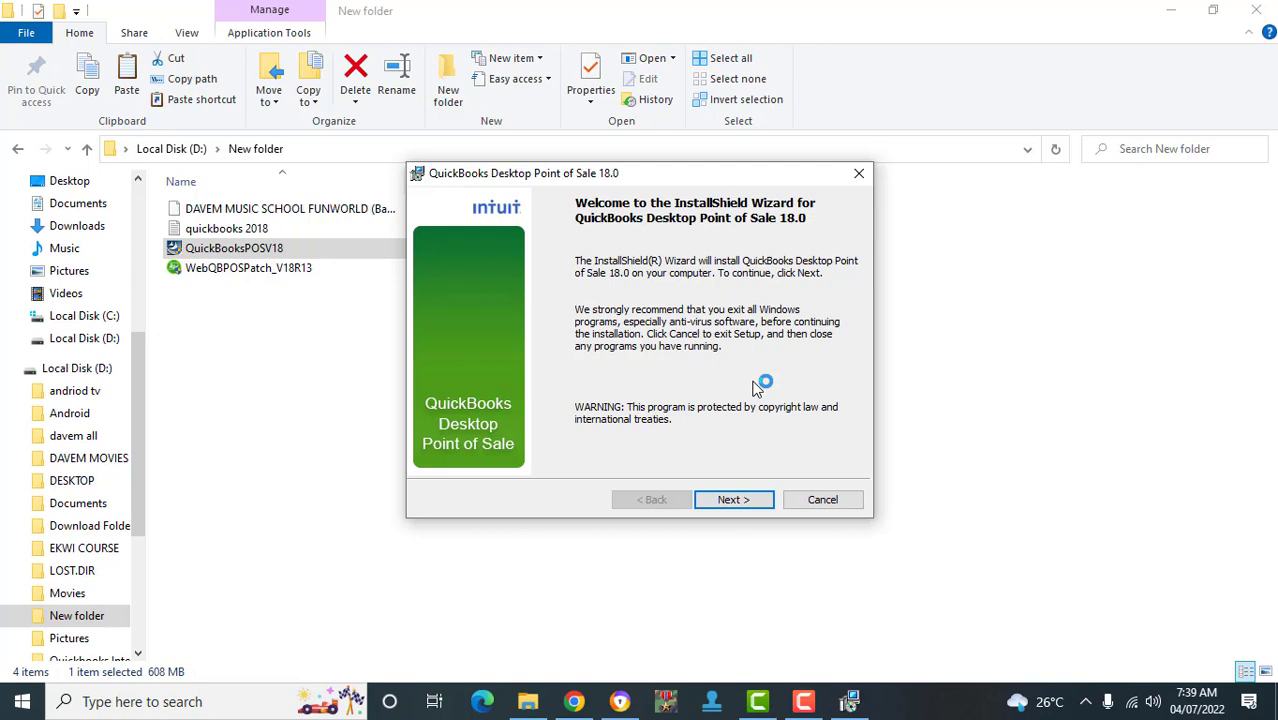
# - Accept the QuickBooks POS 18.0 licence agreement terms and continue to license number entry
pyautogui.press('Return')
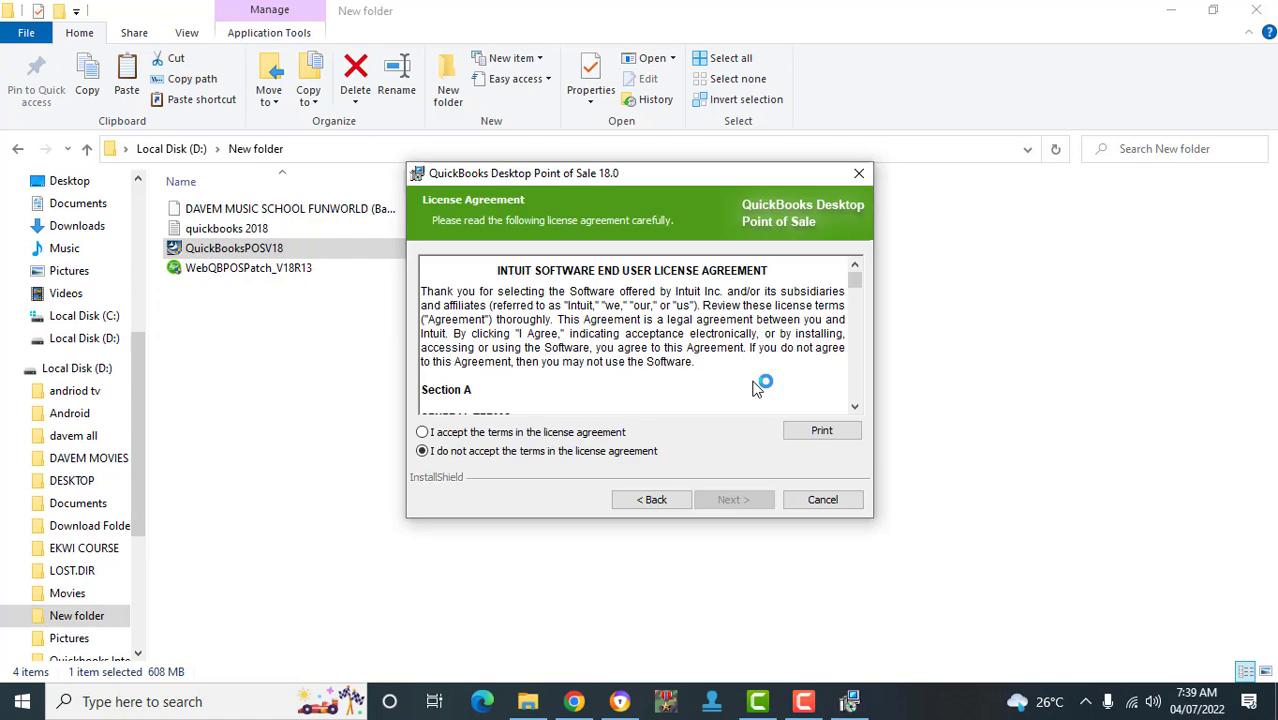
pyautogui.hotkey('alt', 'b')
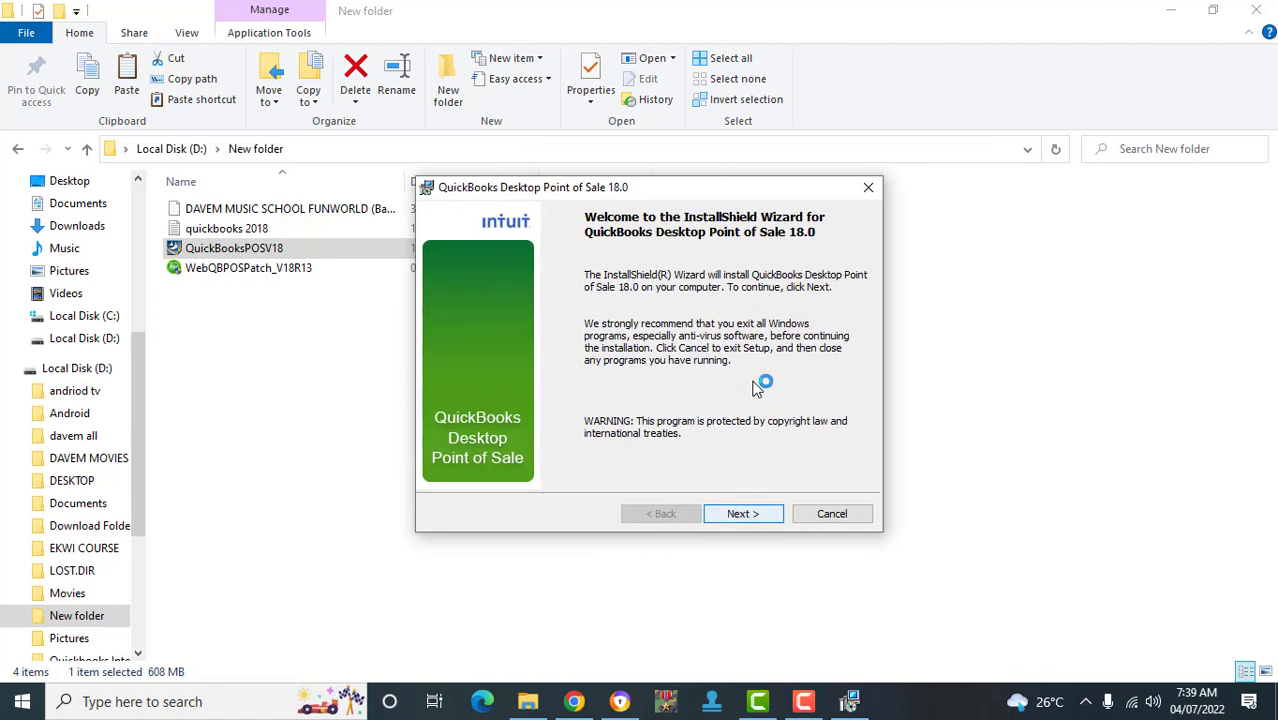
pyautogui.press('Return')
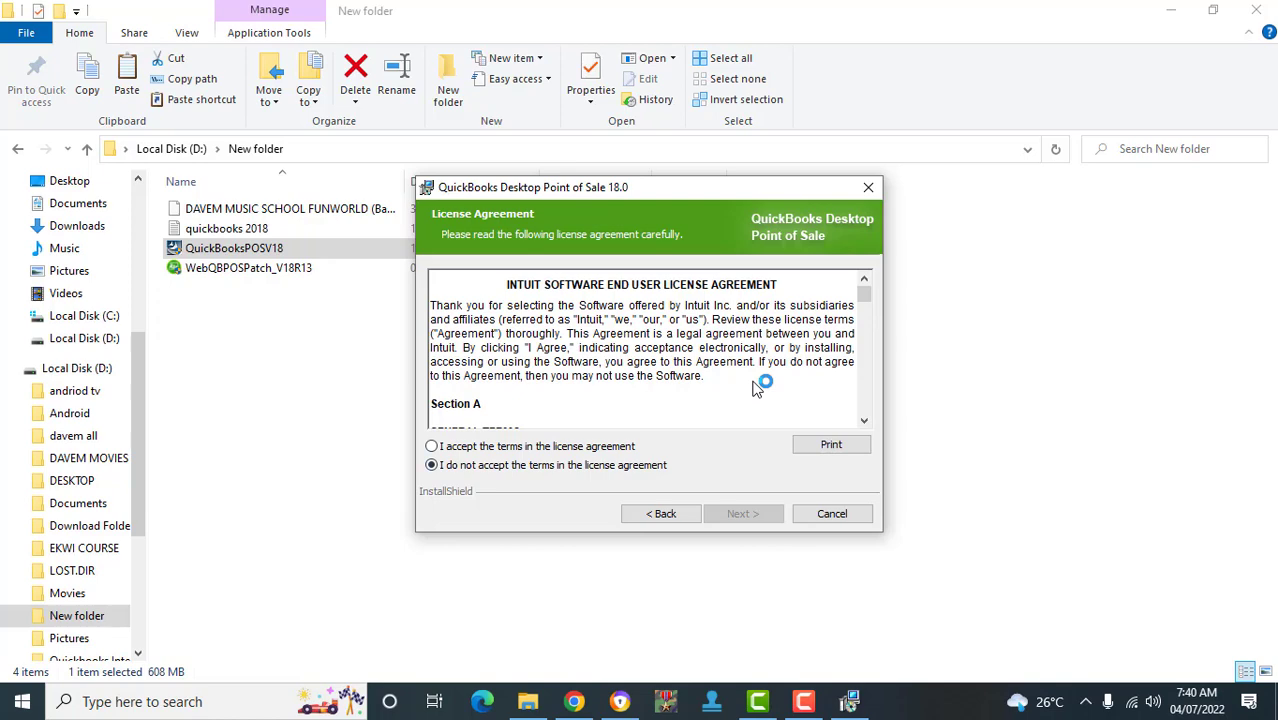
pyautogui.press('Up')
pyautogui.press('Return')
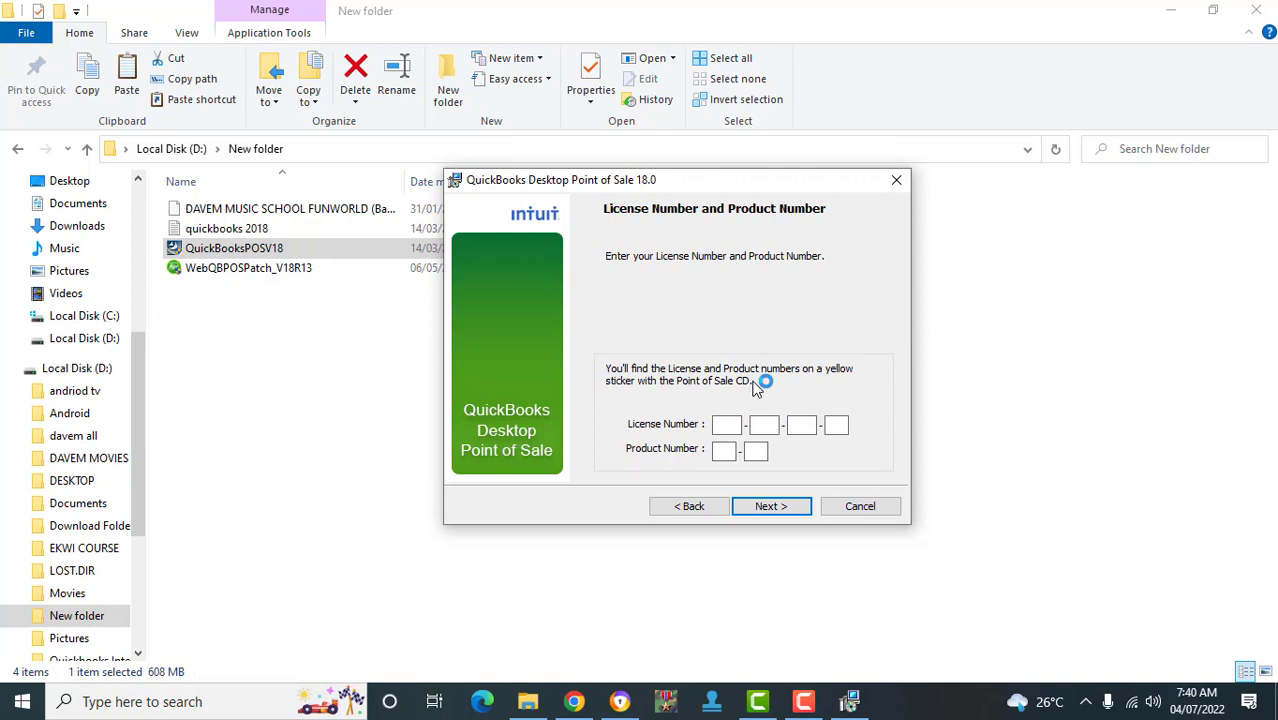
# - Fill in the License Number and Product Number boxes and continue to Setup Options
pyautogui.press('Tab')
pyautogui.press('Tab')
pyautogui.press('Tab')
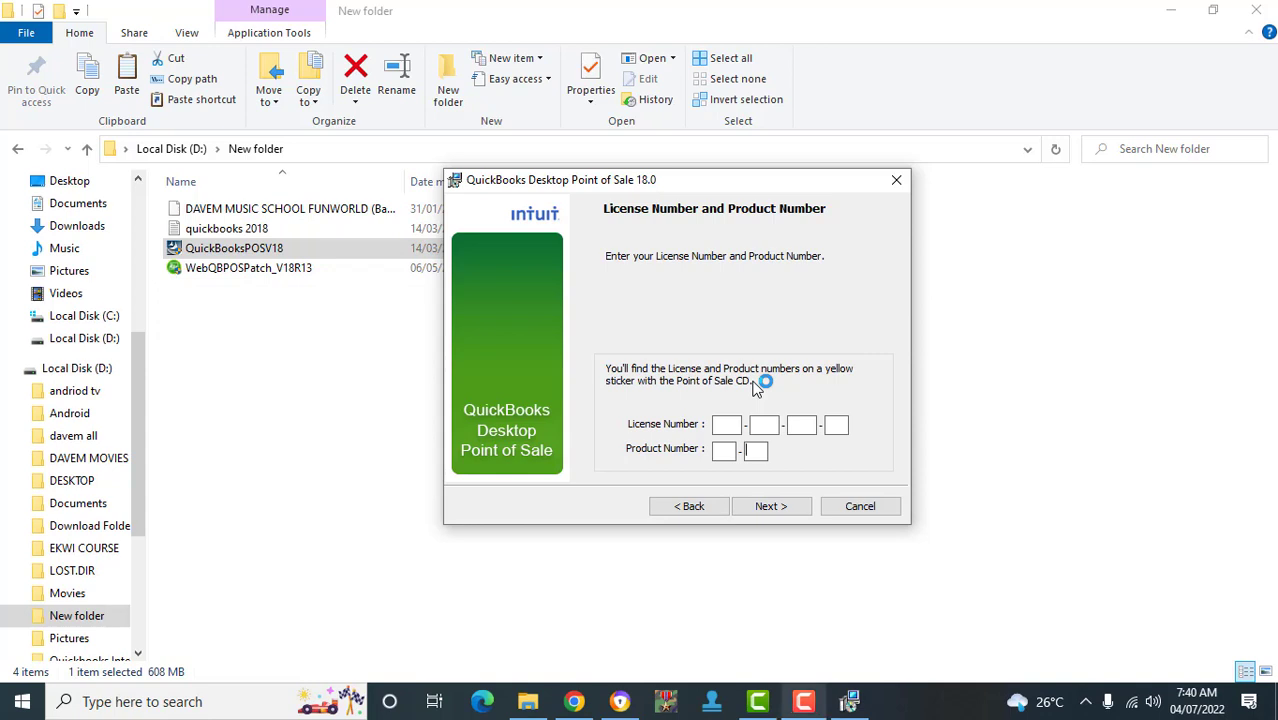
pyautogui.click(803, 701)
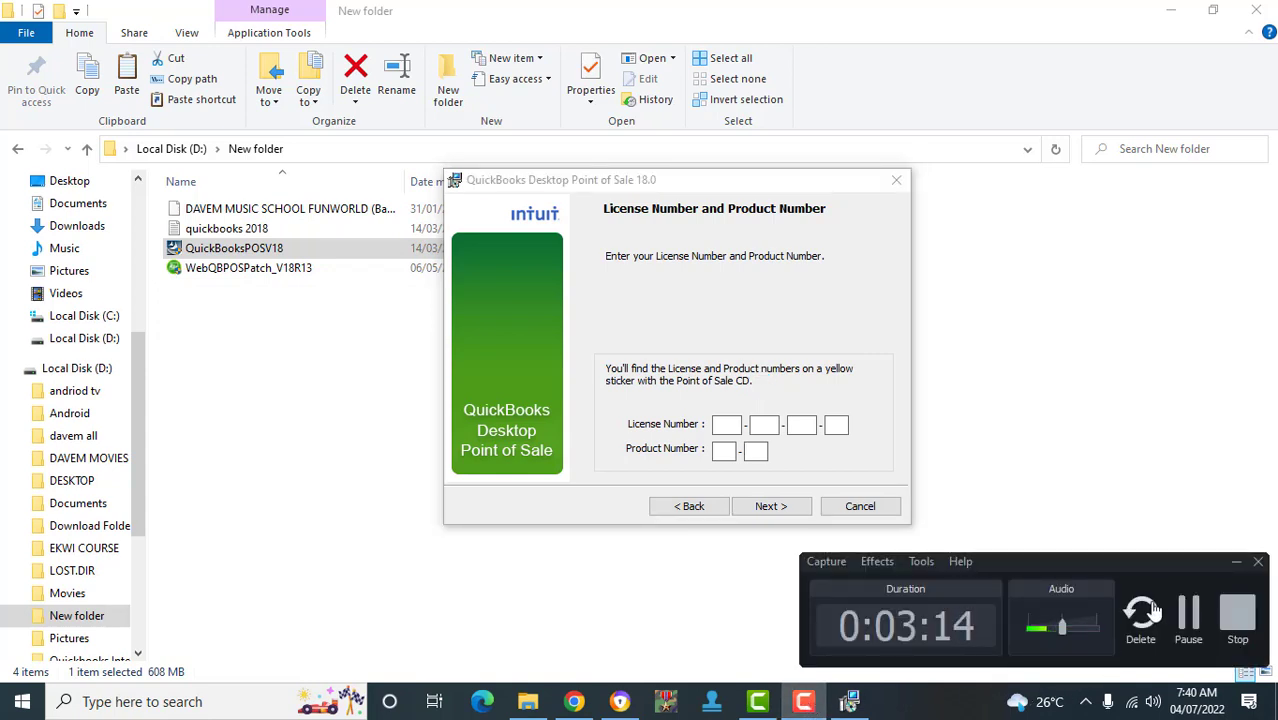
pyautogui.click(1194, 620)
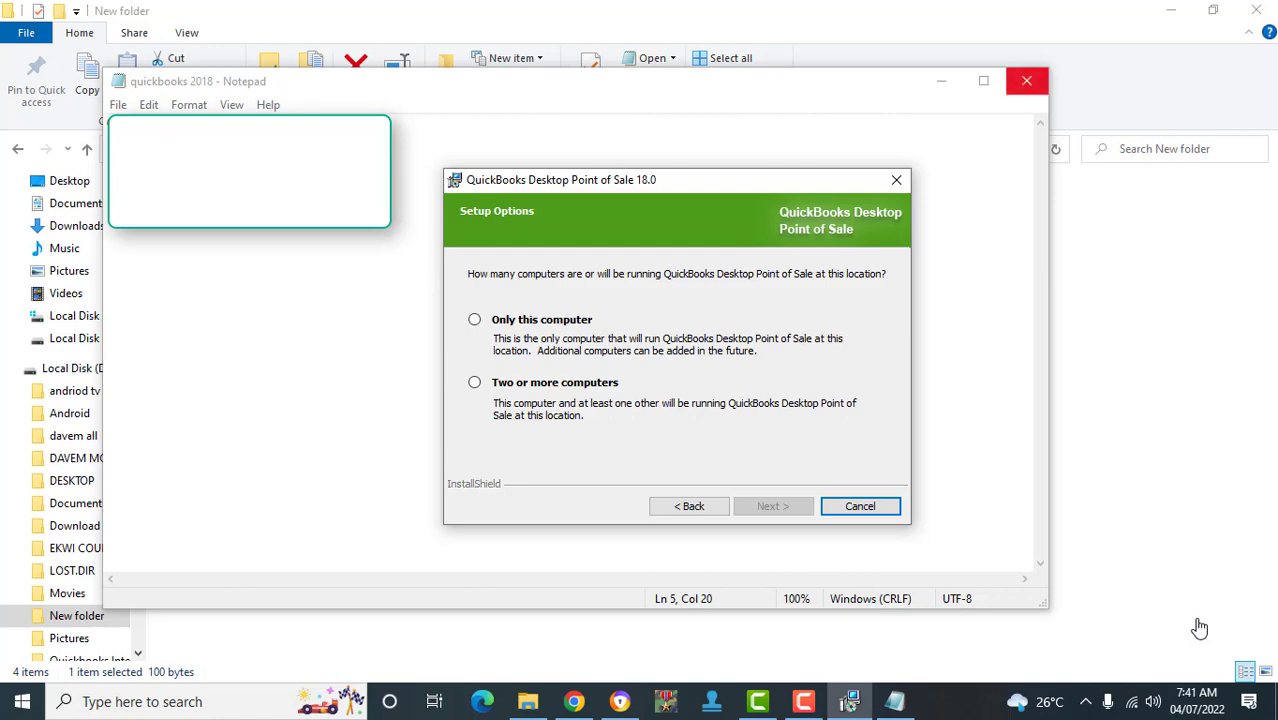
# - Close the QuickBooks 2018 notes file and choose 'Only this computer' in Setup Options
pyautogui.click(1027, 81)
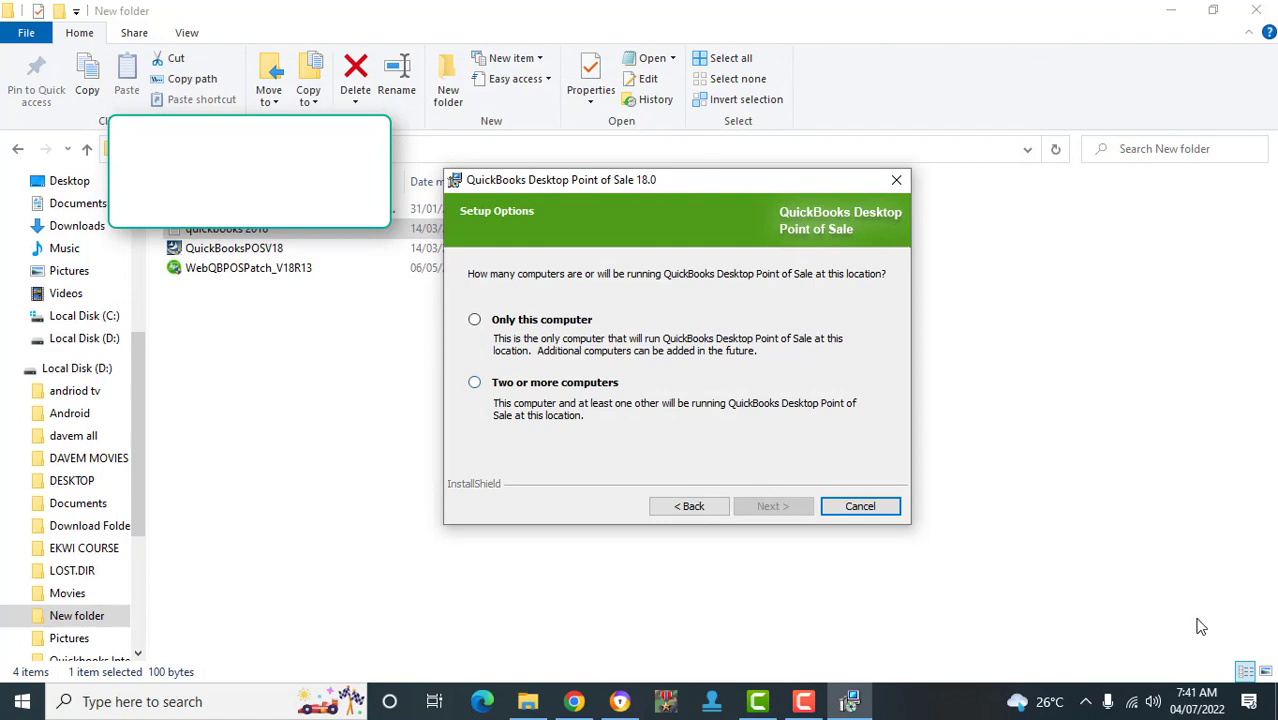
pyautogui.moveTo(600, 180)
pyautogui.mouseDown()
pyautogui.moveTo(633, 169)
pyautogui.moveTo(591, 159)
pyautogui.mouseUp()
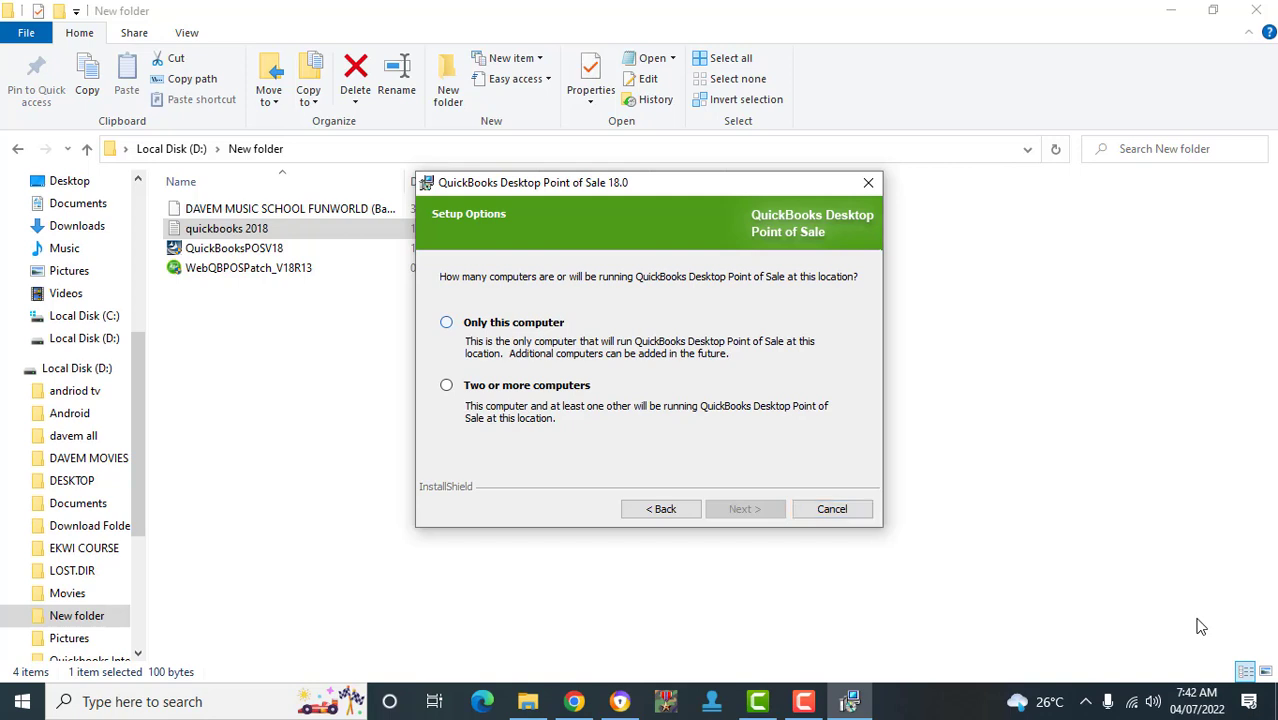
pyautogui.click(446, 322)
pyautogui.click(745, 509)
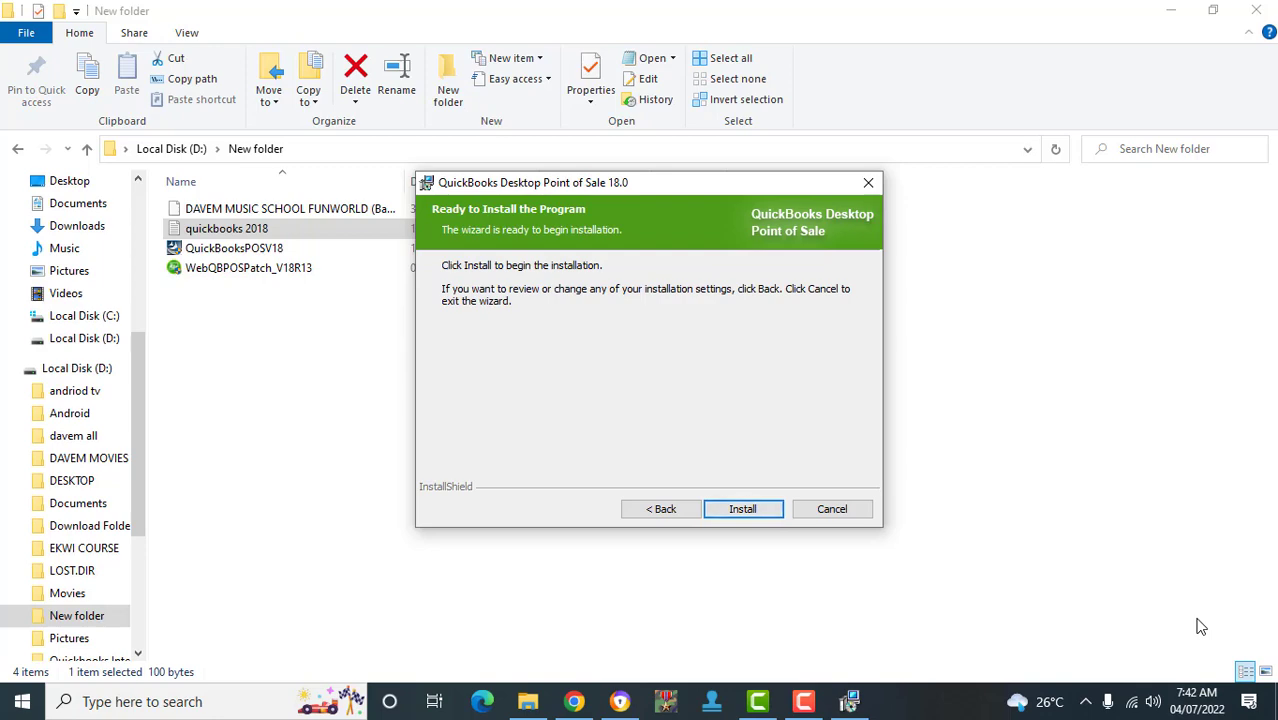
# - Install Point of Sale 18.0 through to the InstallShield Wizard Completed page
pyautogui.click(742, 509)
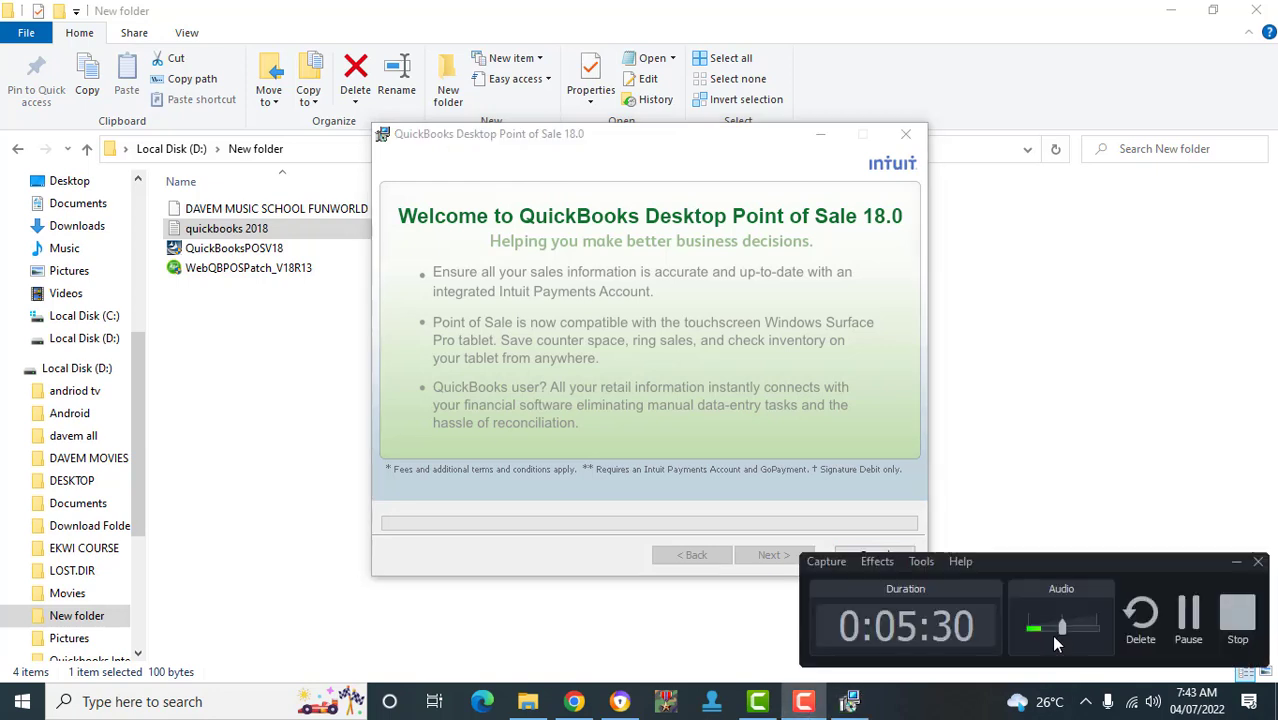
pyautogui.click(1190, 615)
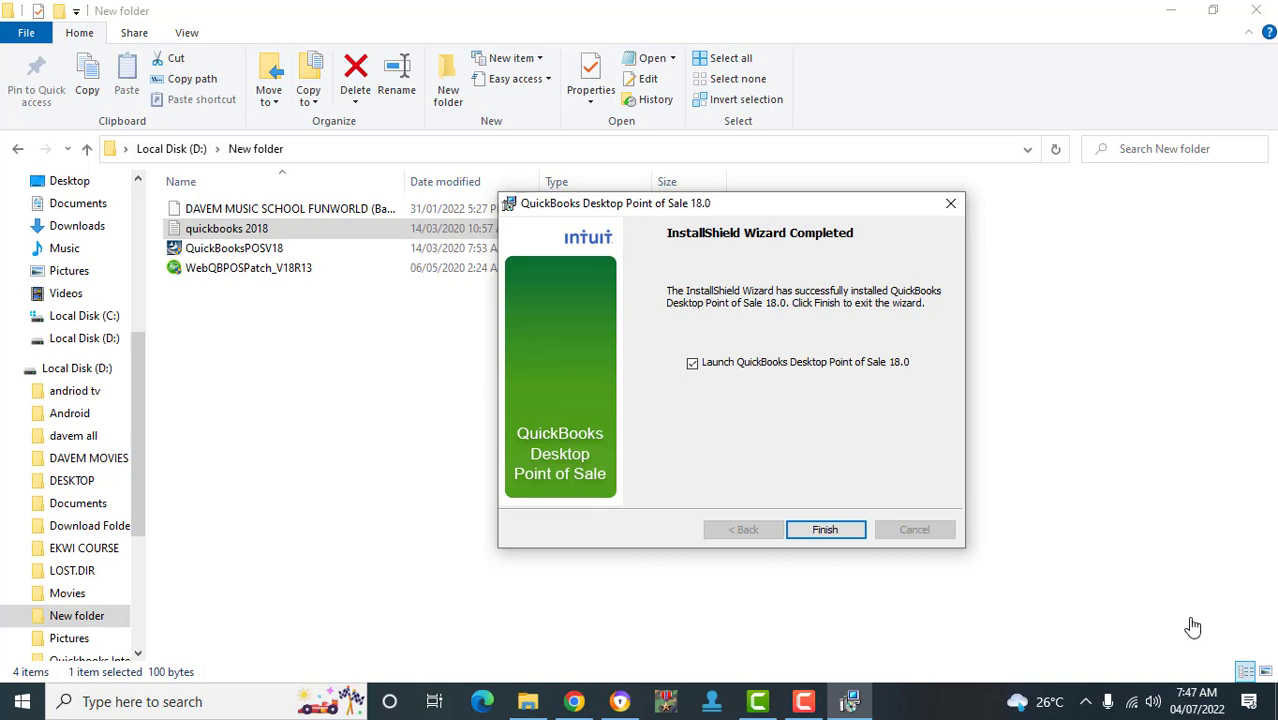
# - Dismiss the completed wizard and start the WebQBPOSPatch_V18R13 update file
pyautogui.press('Return')
pyautogui.click(281, 272)
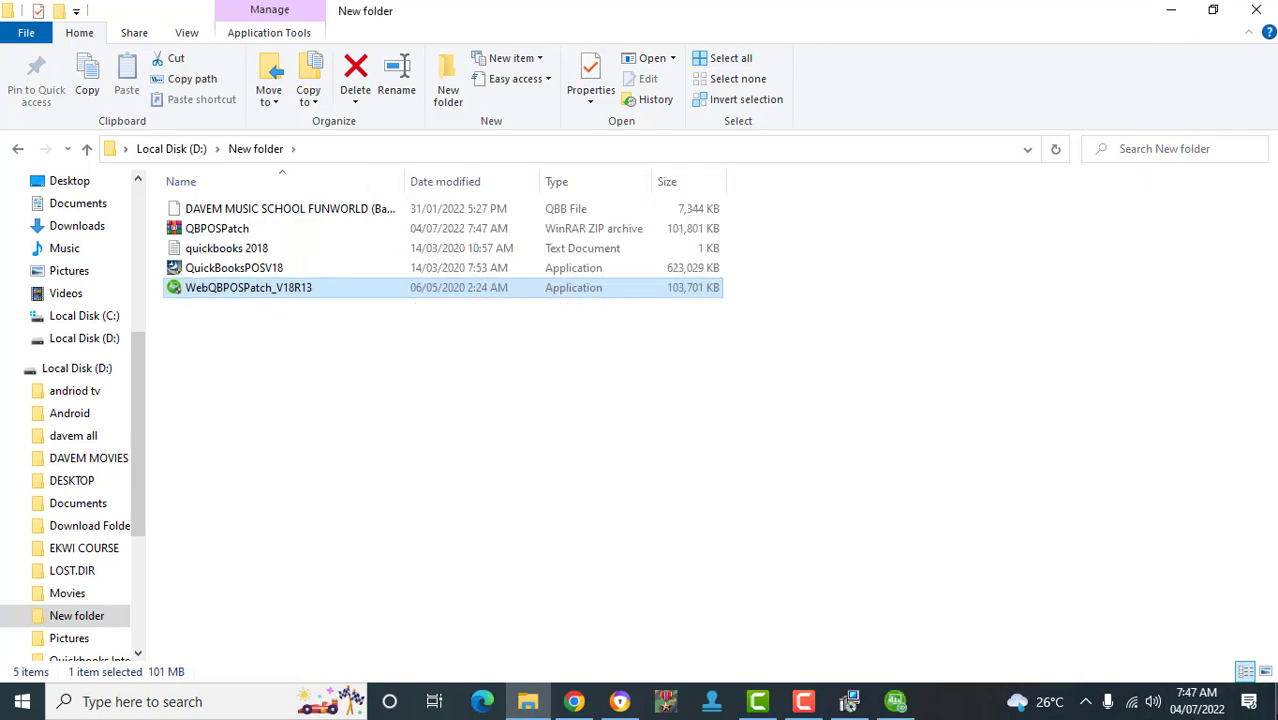
# - Apply the V18 R13 update and choose to restart the computer later
pyautogui.click(896, 702)
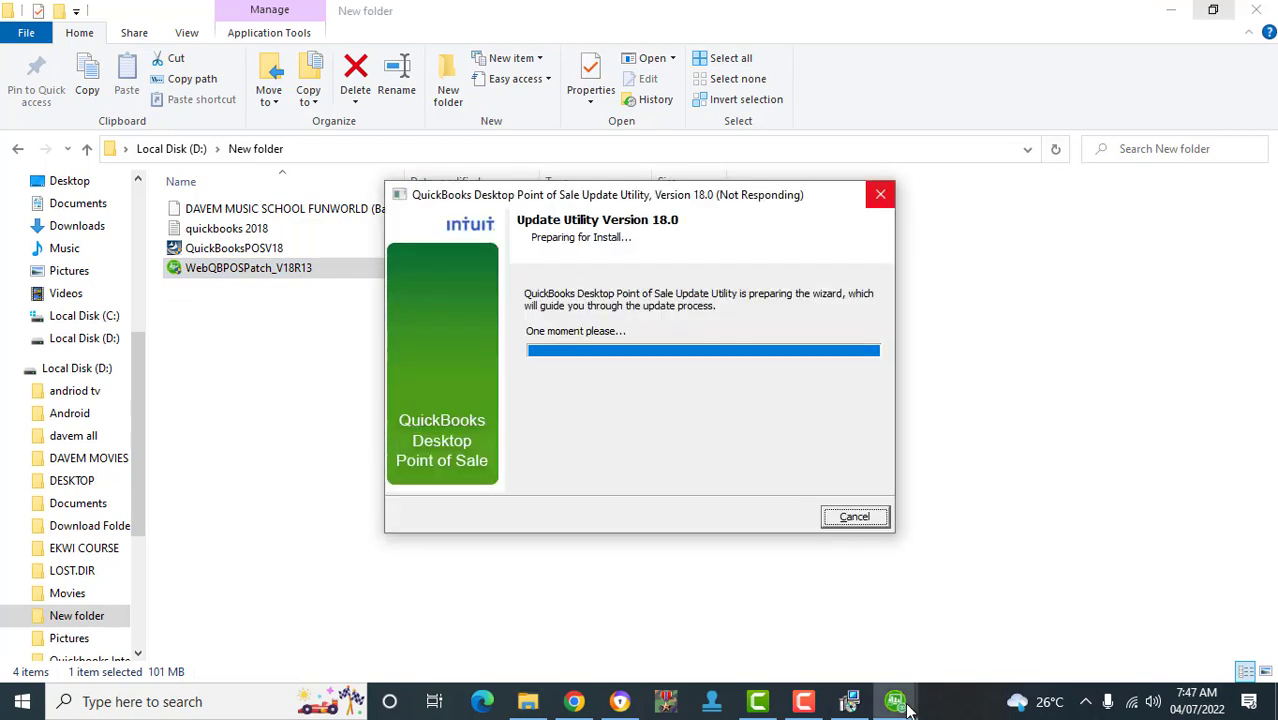
pyautogui.click(1178, 12)
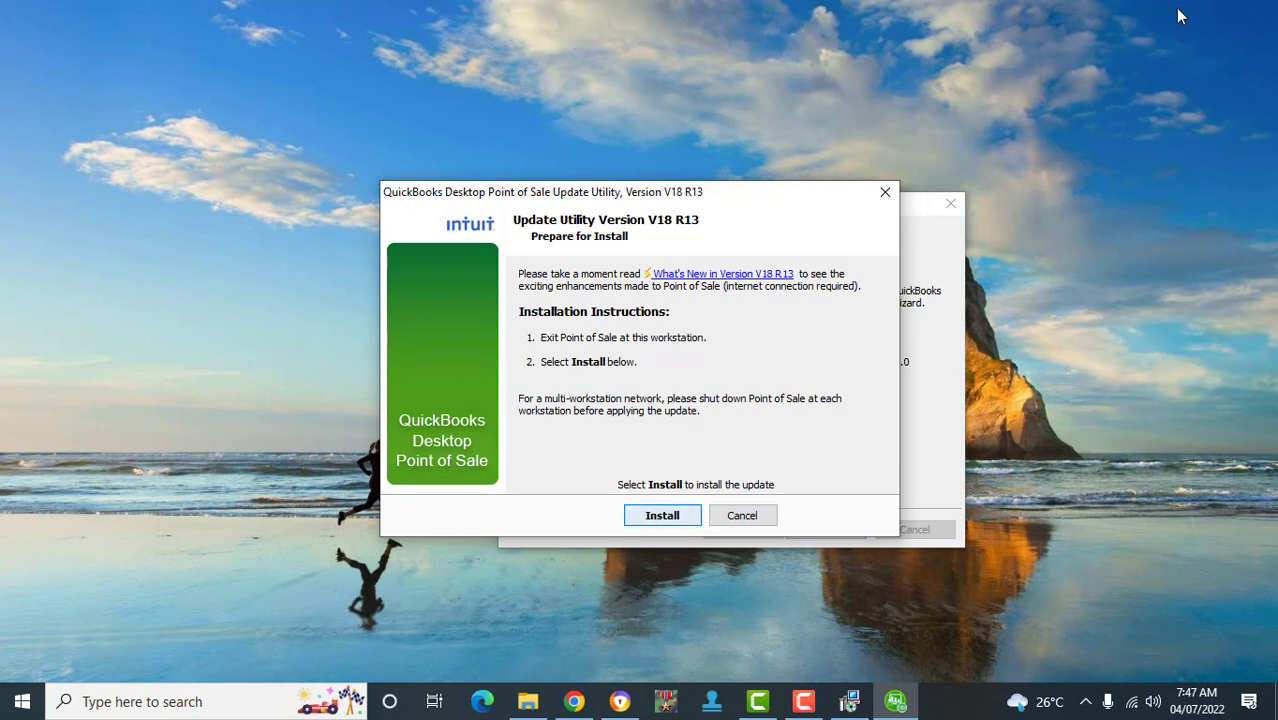
pyautogui.press('Return')
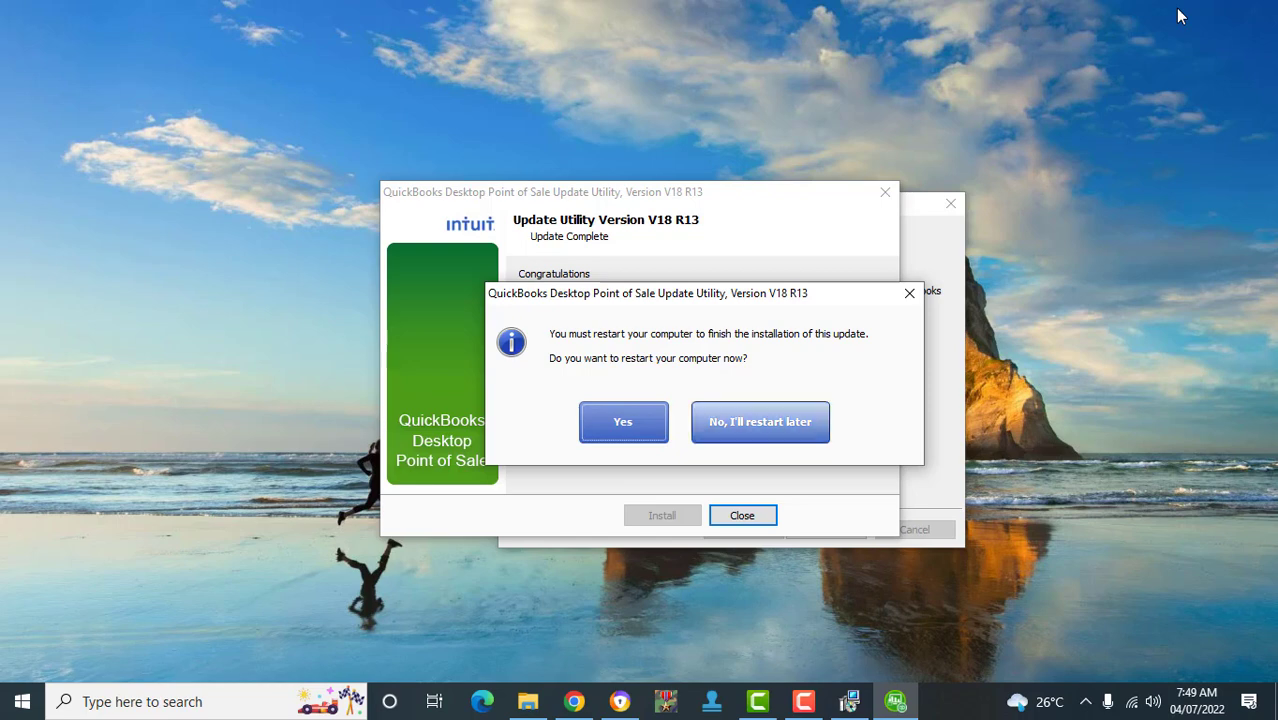
pyautogui.press('Return')
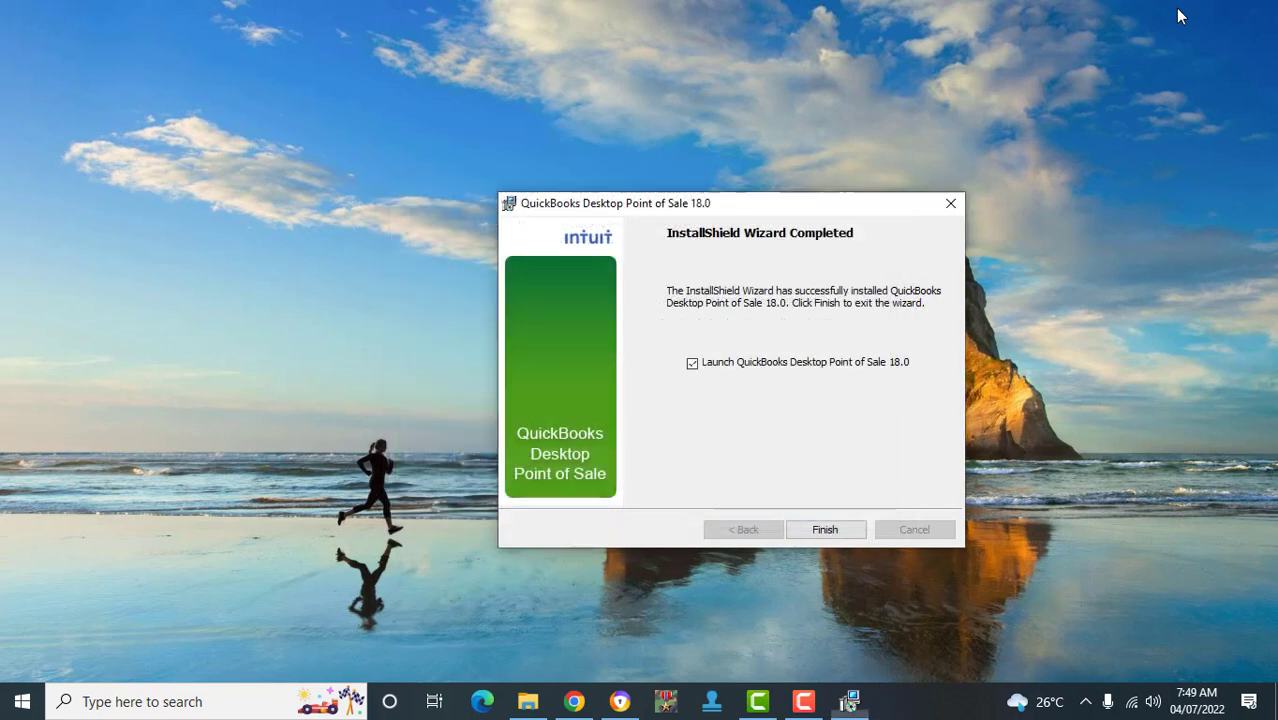
# - Close the Update Utility and finish the installer, launching Point of Sale 18.0
pyautogui.press('Return')
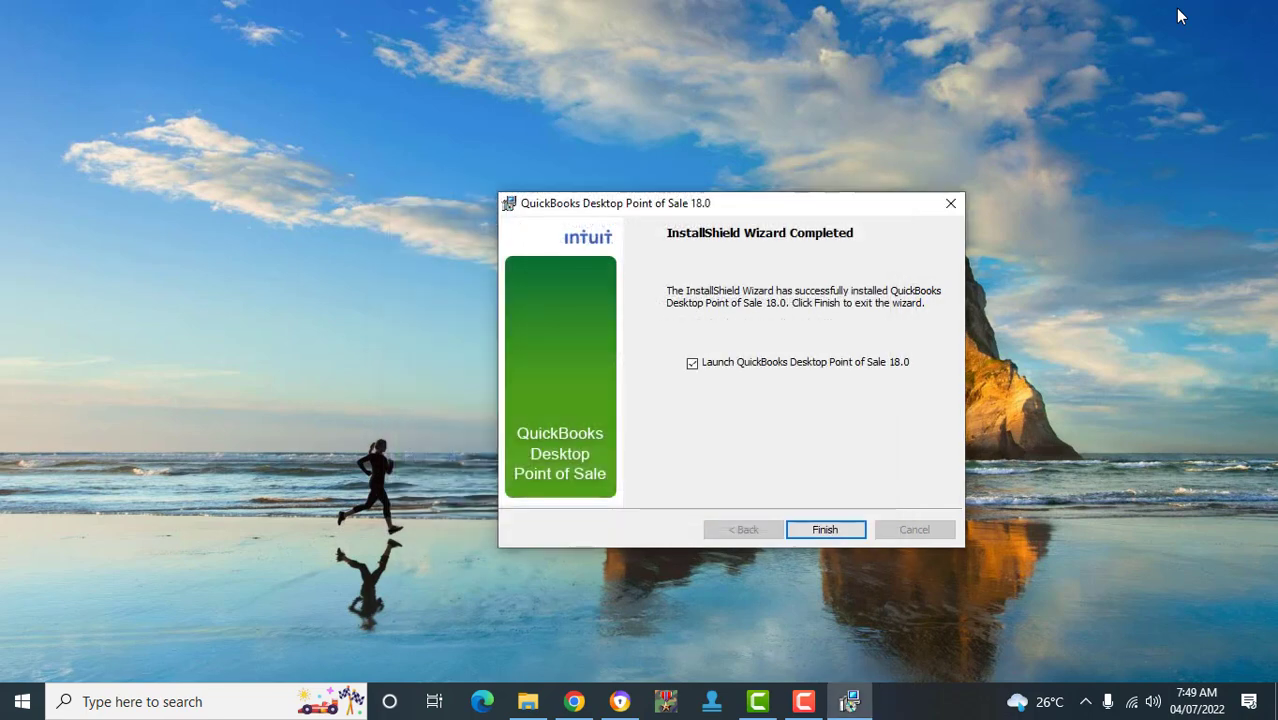
pyautogui.press('Return')
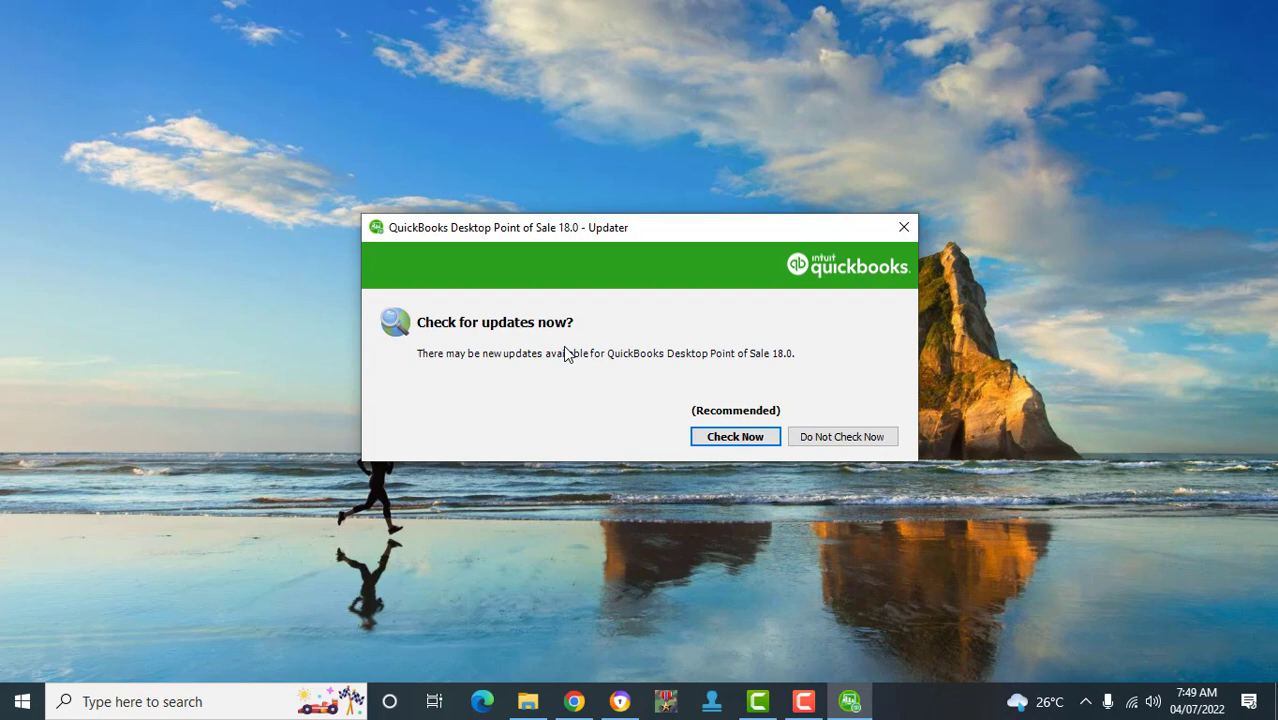
pyautogui.press('Tab')
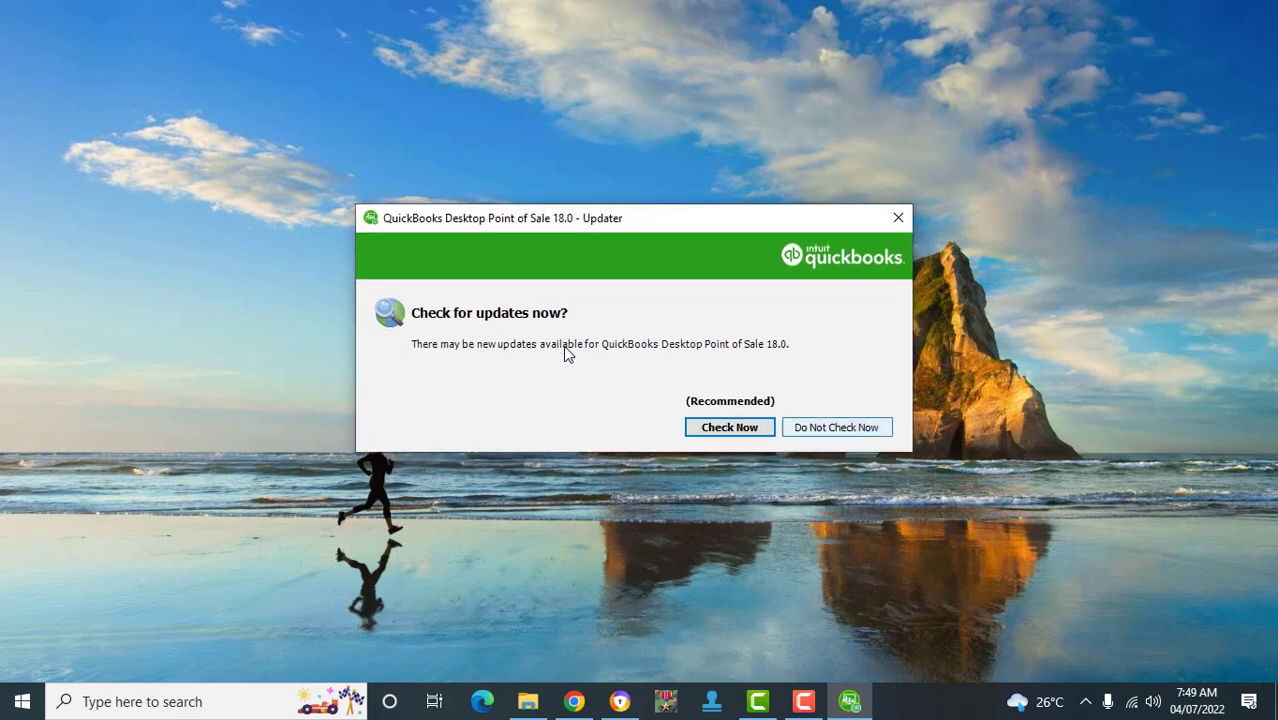
# - Choose 'Do Not Check Now' in the Point of Sale 18.0 Updater
pyautogui.press('Return')
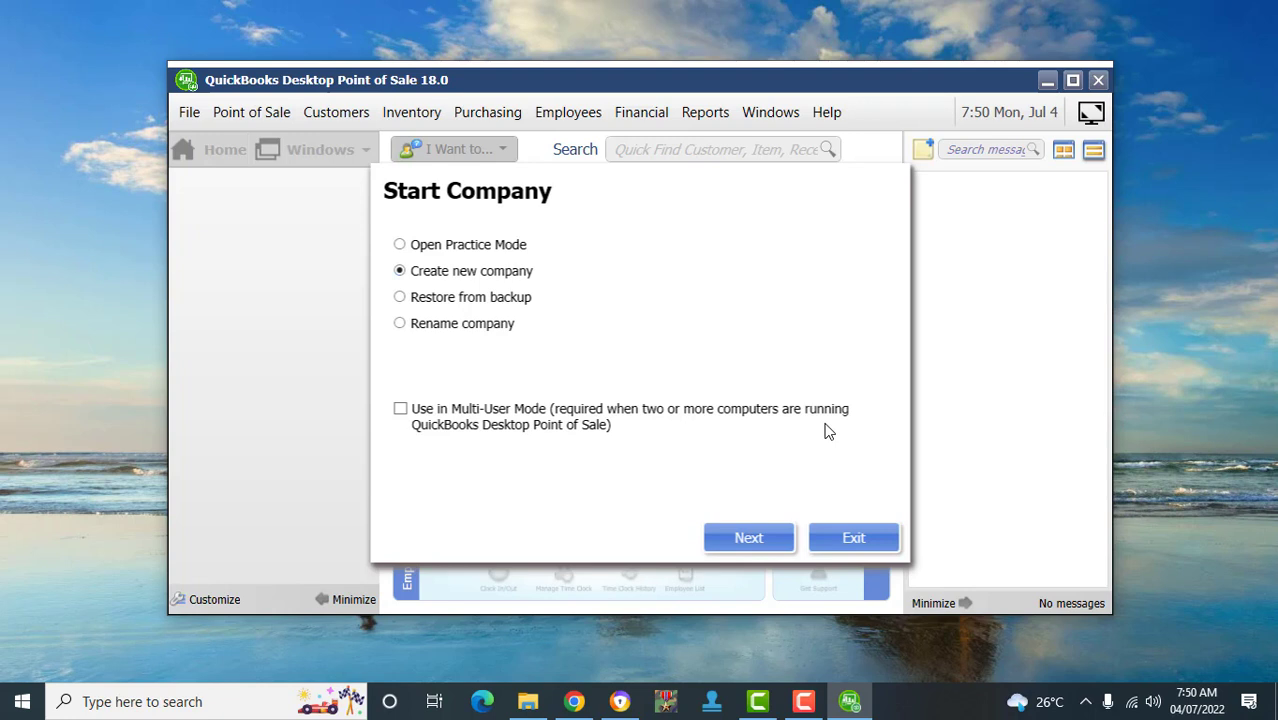
# - Name the new company 'La foods LLC' without the trailing period and create it
pyautogui.press('Return')
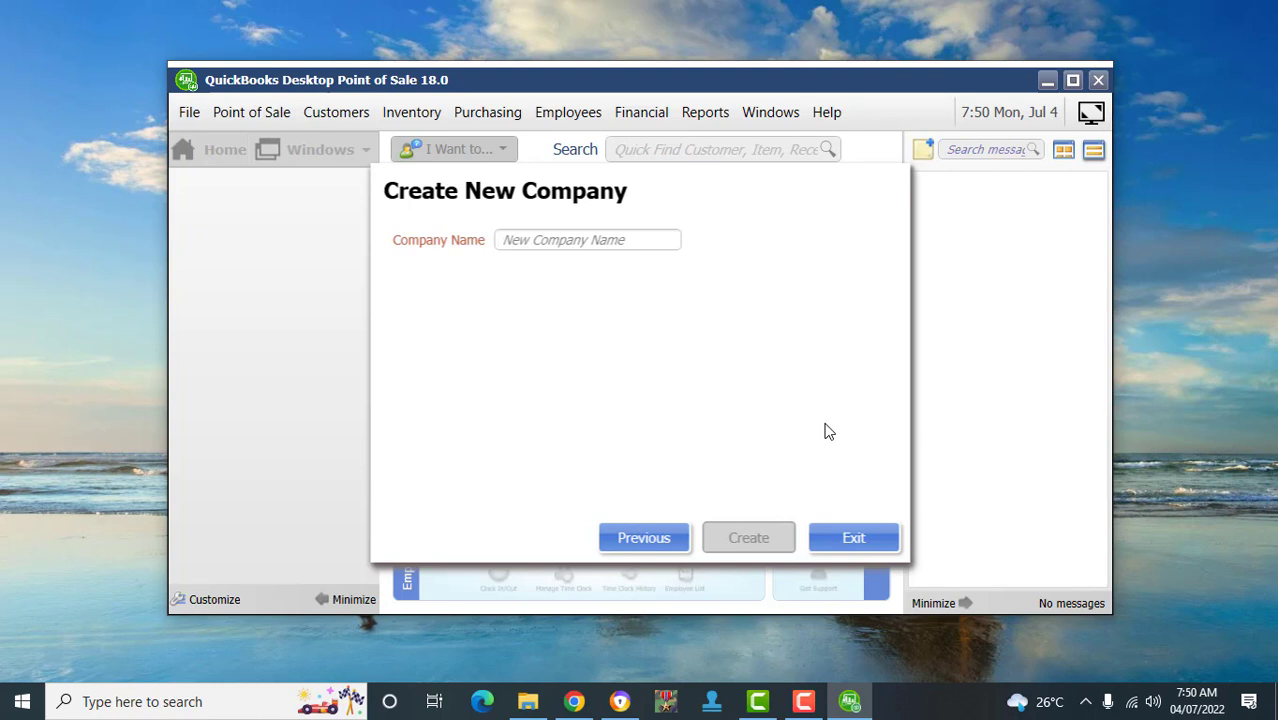
pyautogui.write('La')
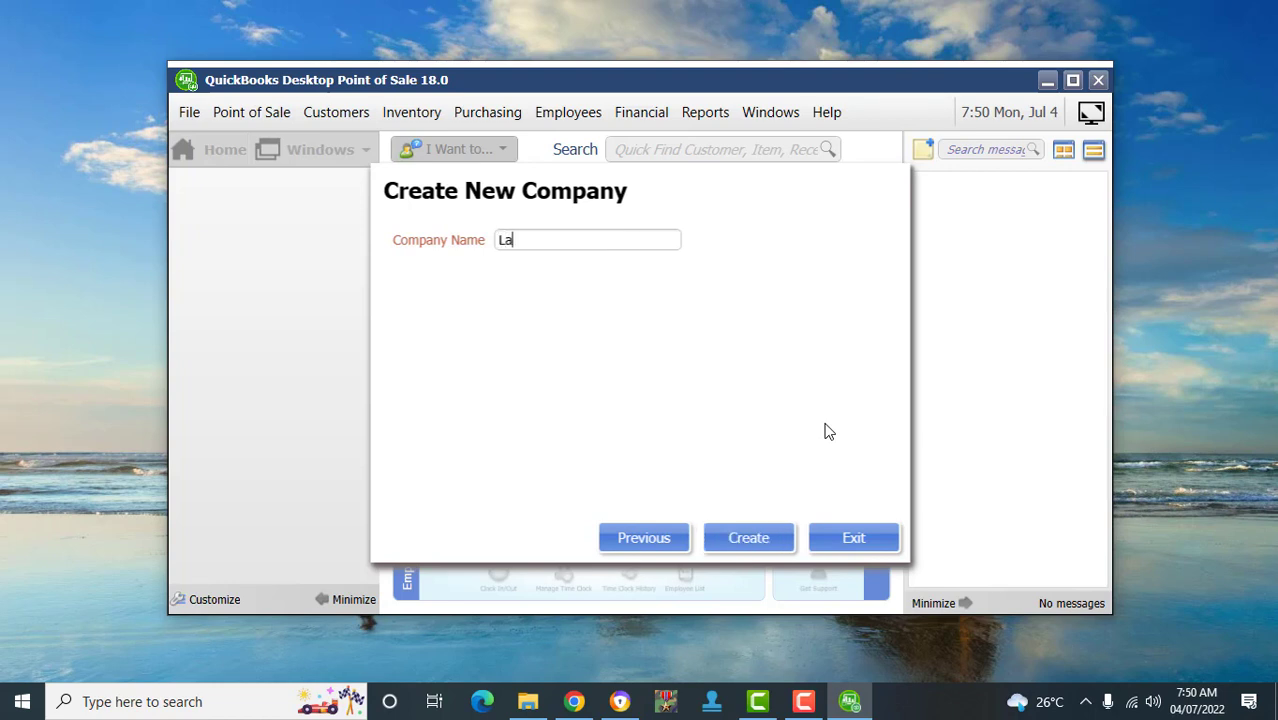
pyautogui.write(' foods LLC.')
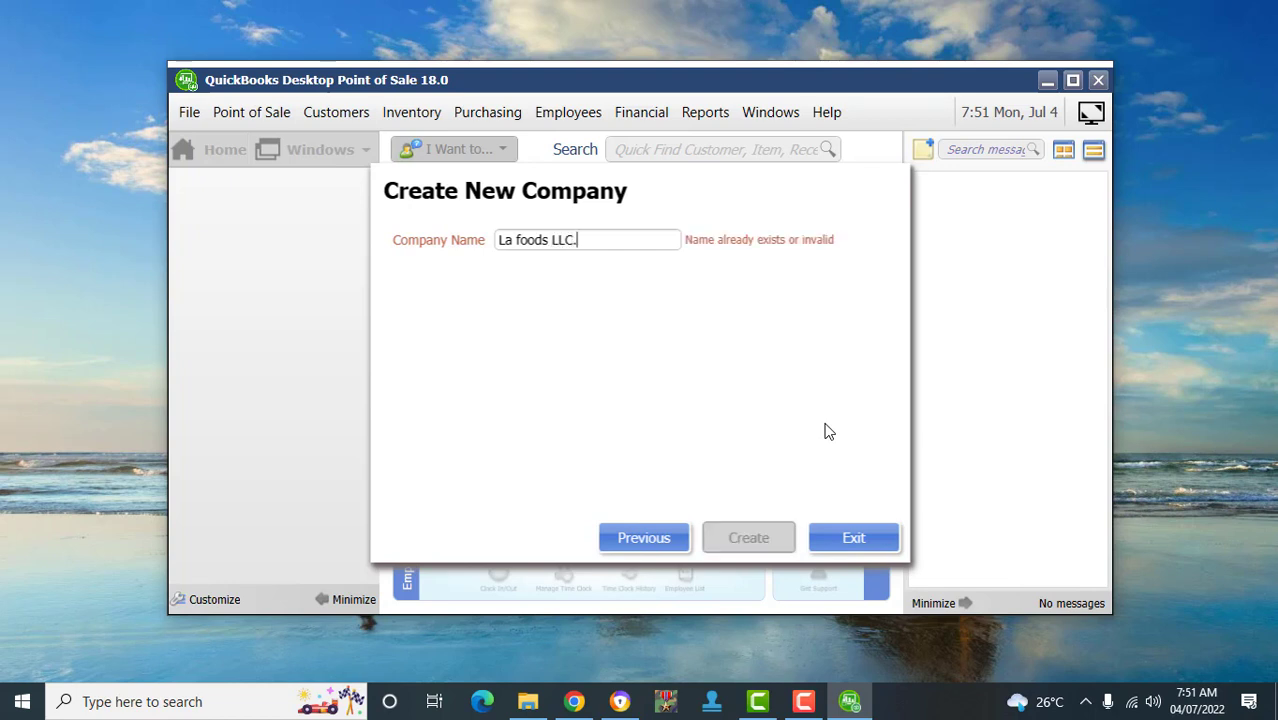
pyautogui.press('BackSpace')
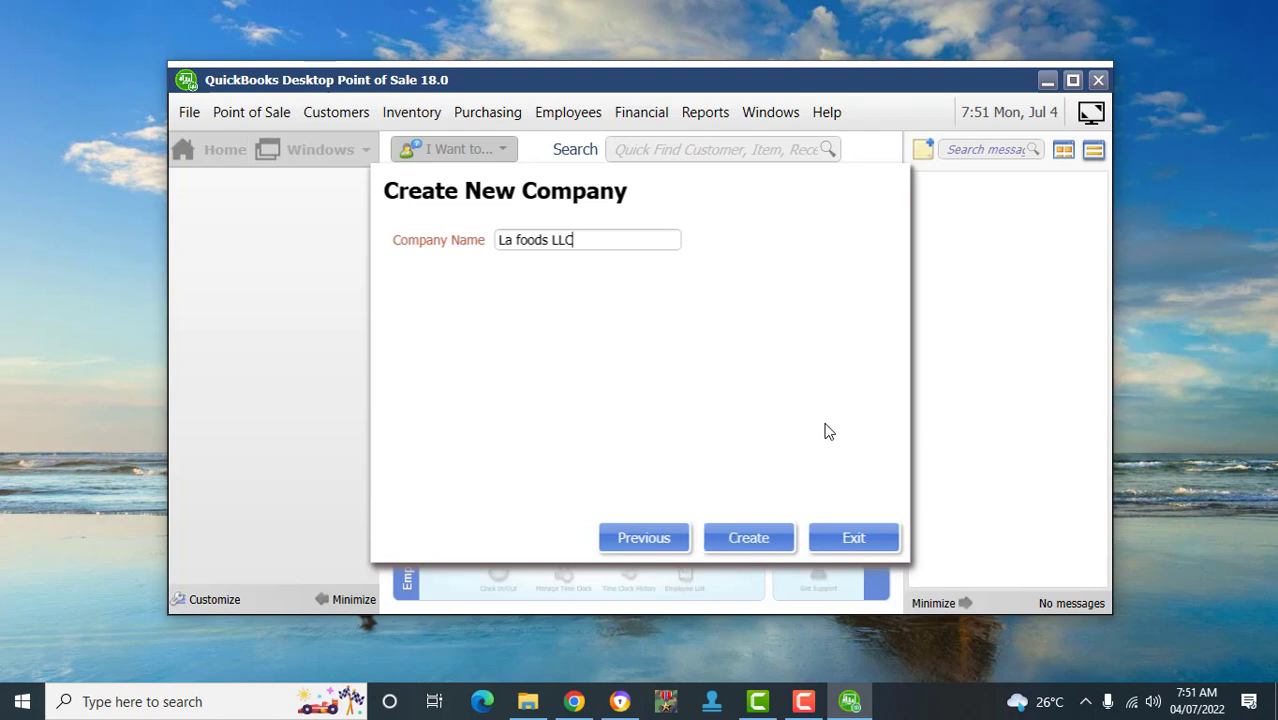
pyautogui.press('Return')
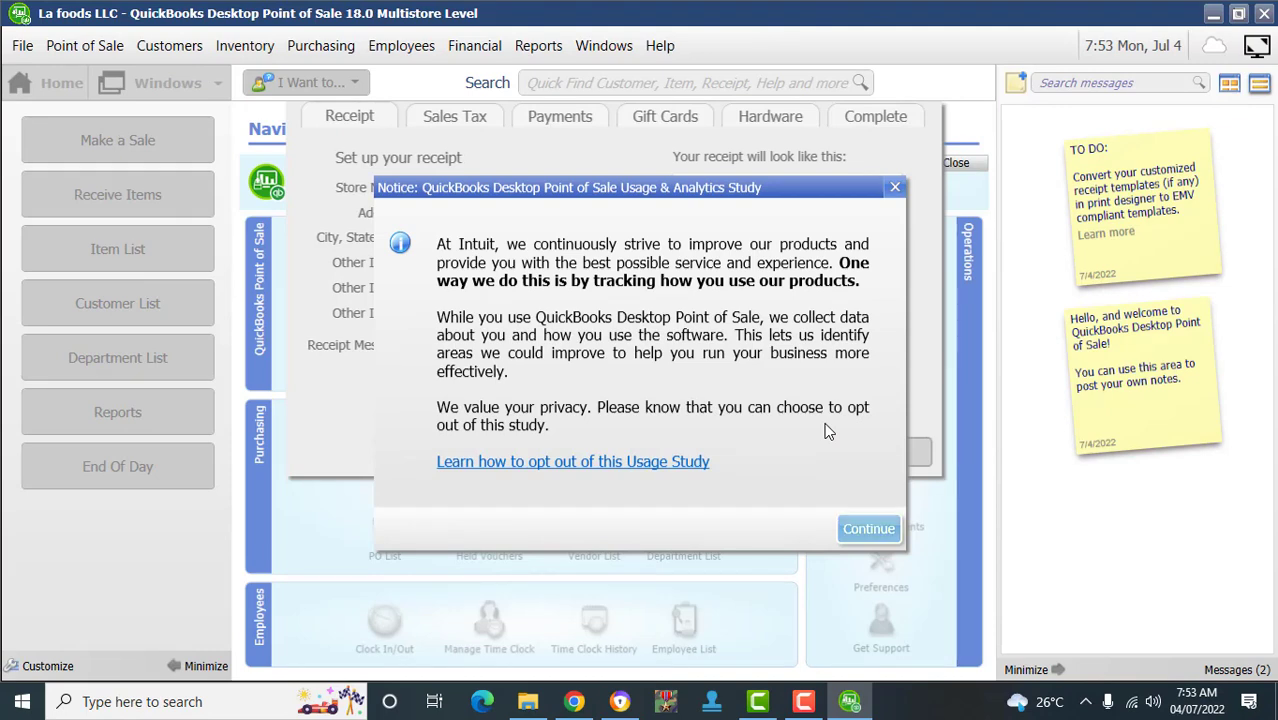
pyautogui.press('Return')
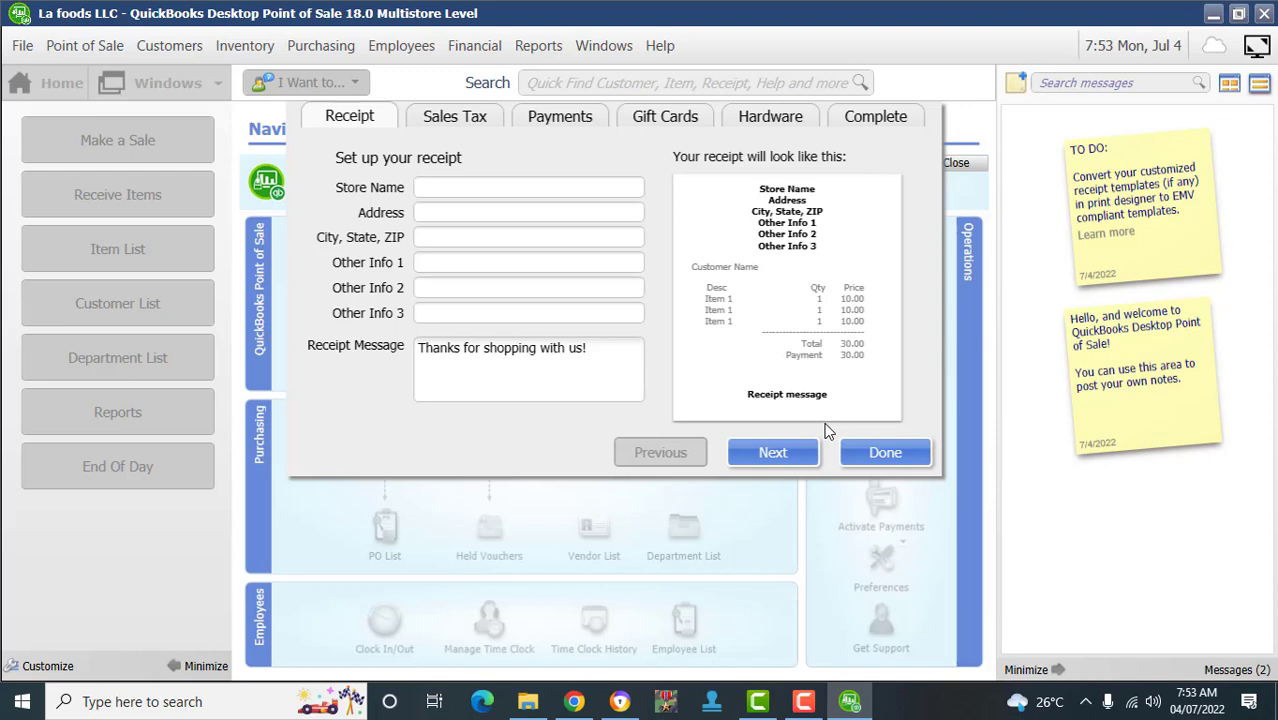
pyautogui.write('La Foods LLC')
pyautogui.press('Tab')
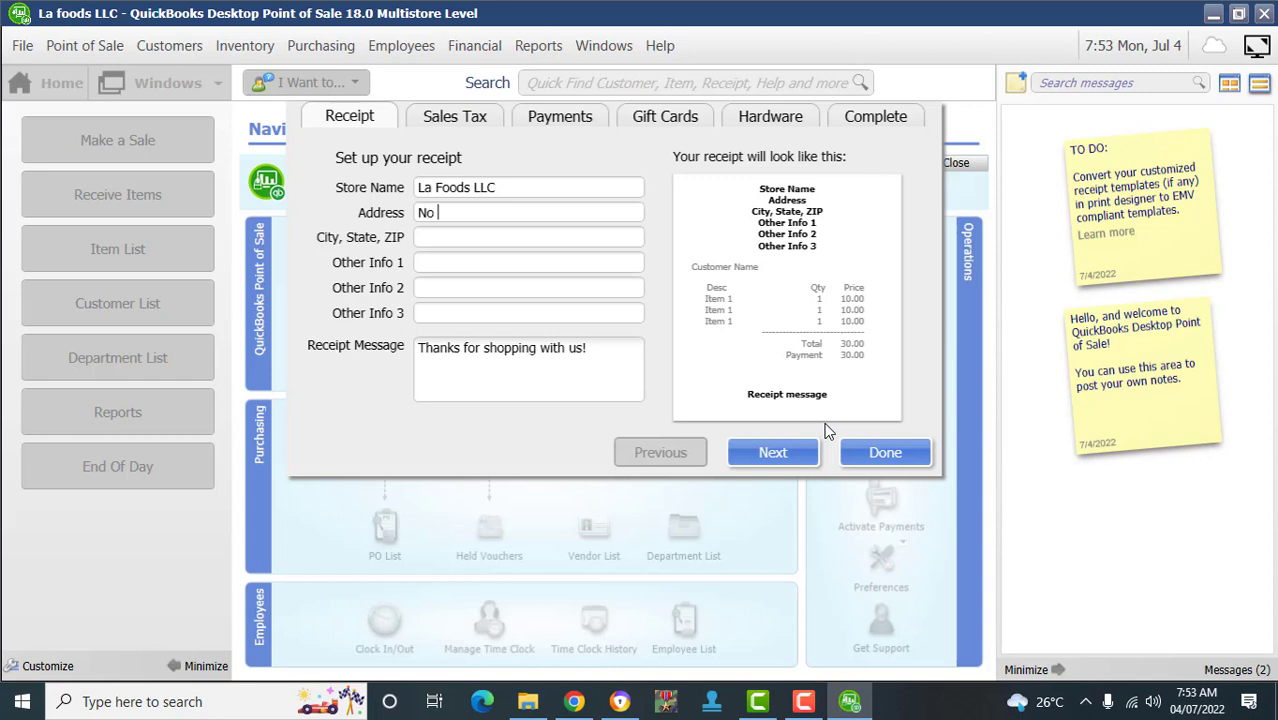
pyautogui.press('Tab')
pyautogui.write('Ikeja')
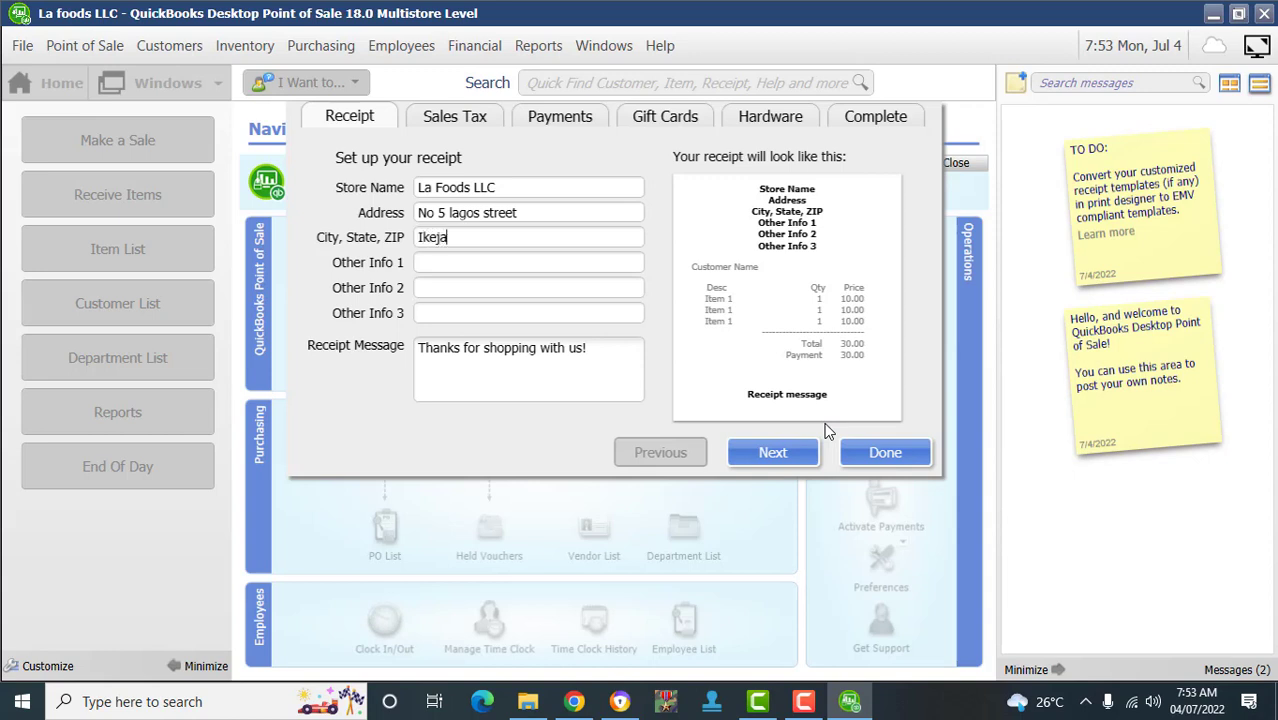
pyautogui.press('Tab')
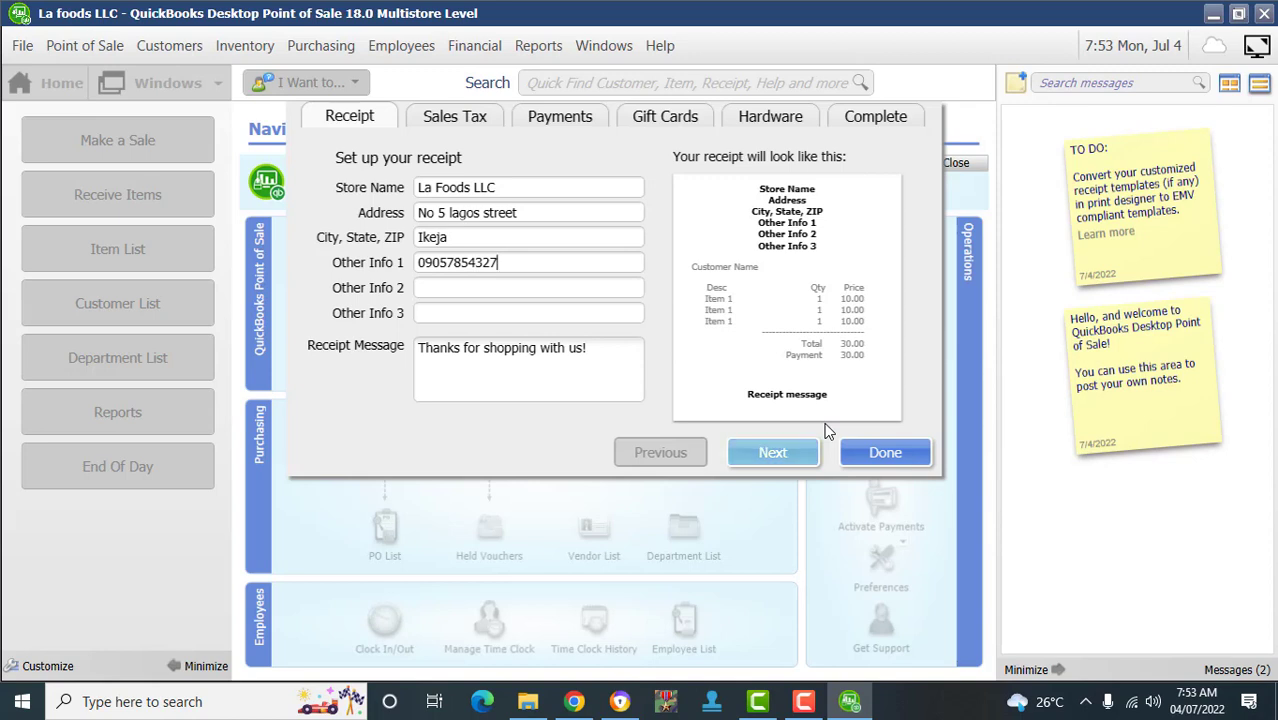
pyautogui.click(826, 430)
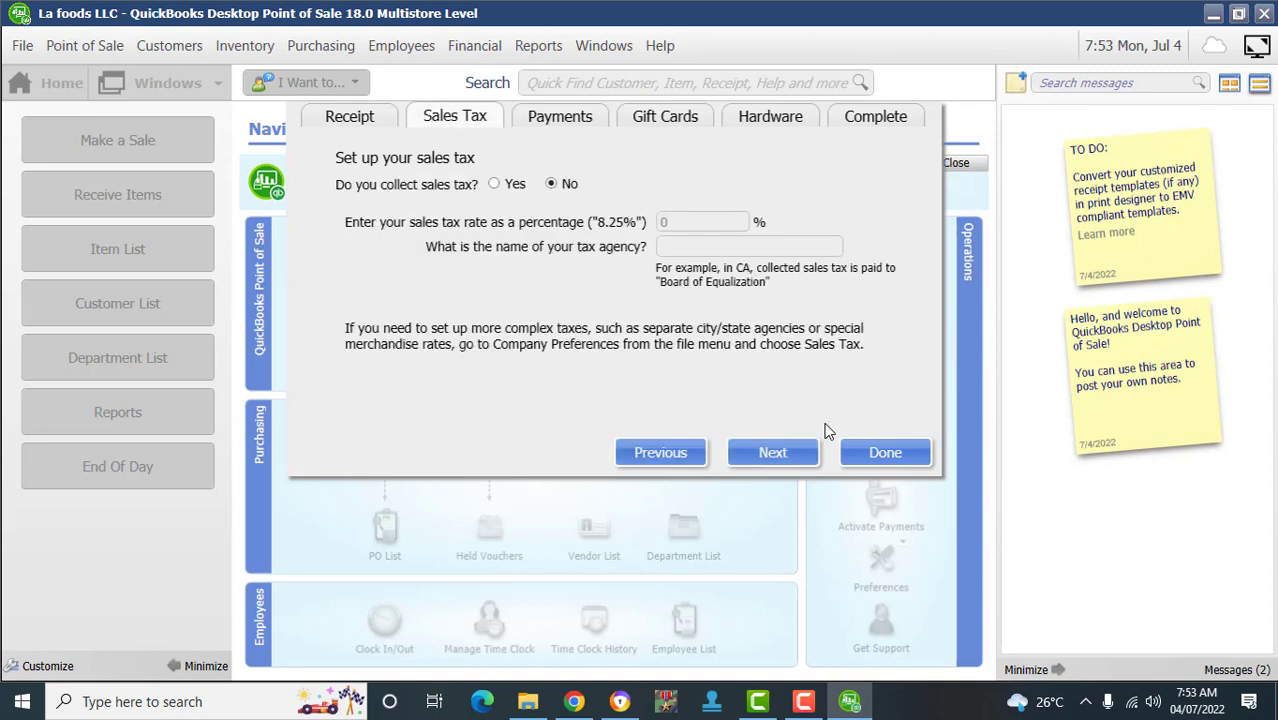
# - Finish the interview with Sales Tax, Payments, Gift Cards and Hardware unchanged, then minimize QuickBooks
pyautogui.click(826, 430)
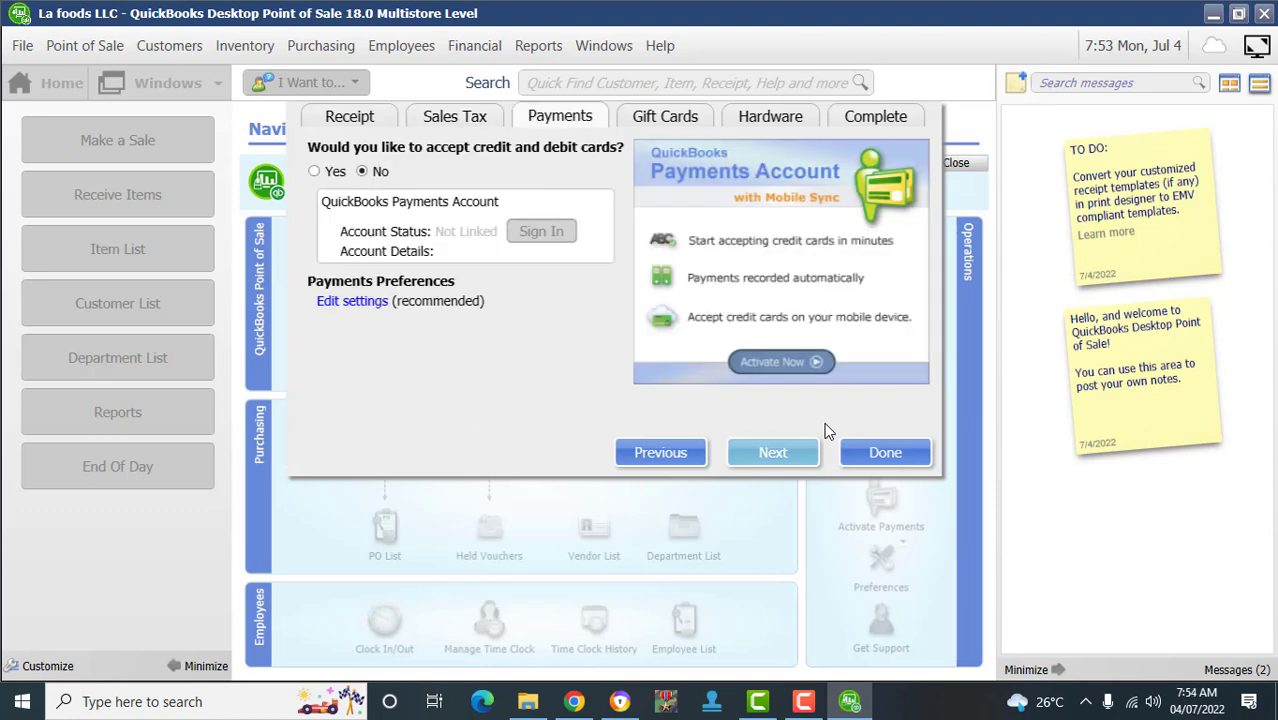
pyautogui.click(826, 430)
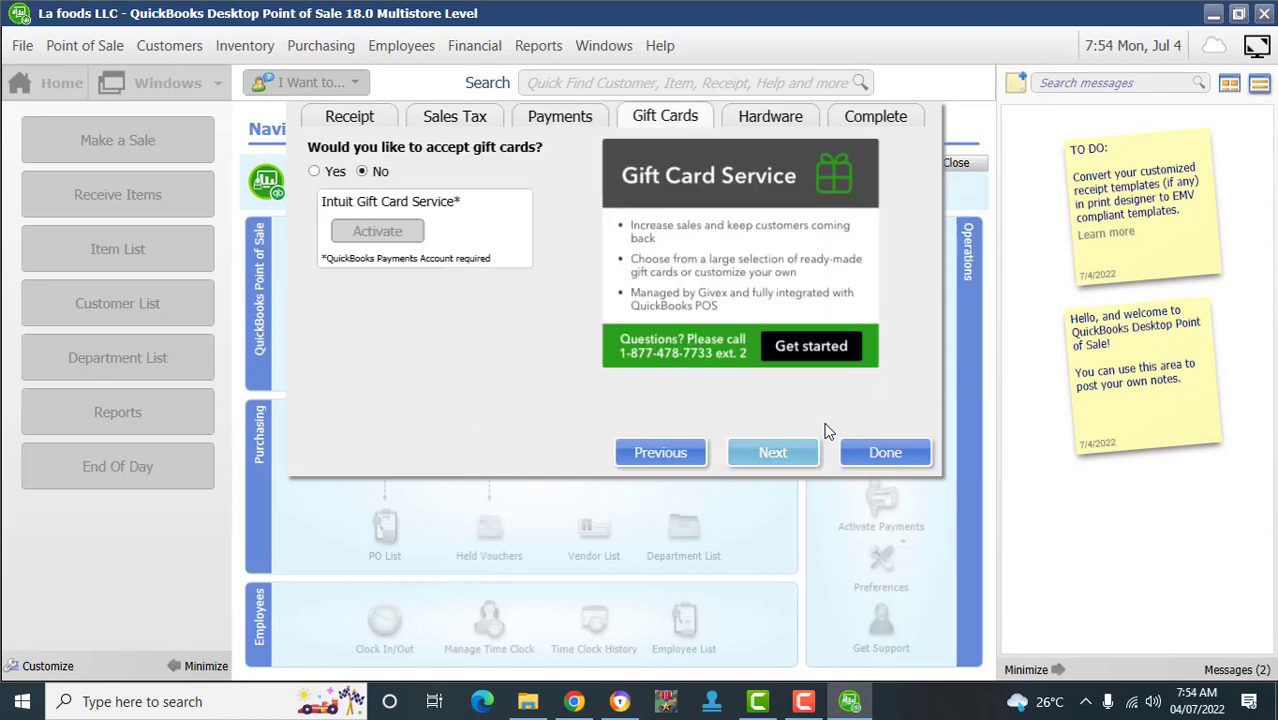
pyautogui.click(826, 430)
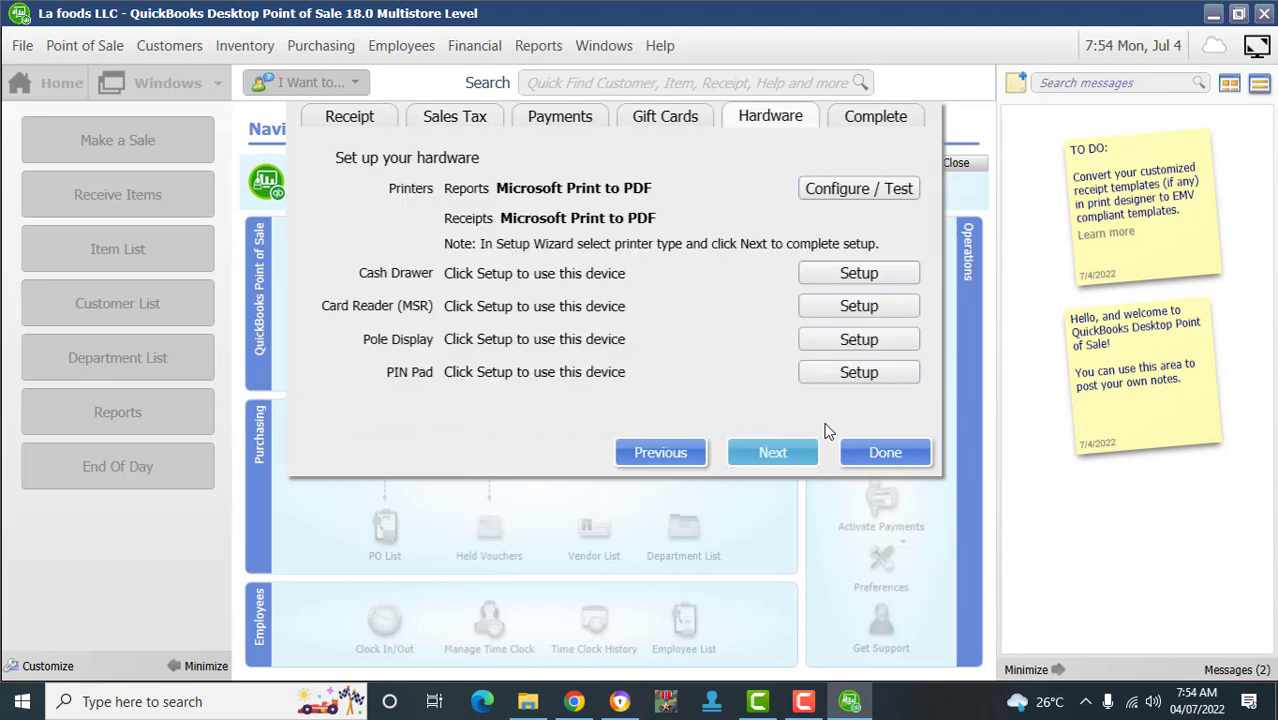
pyautogui.click(826, 430)
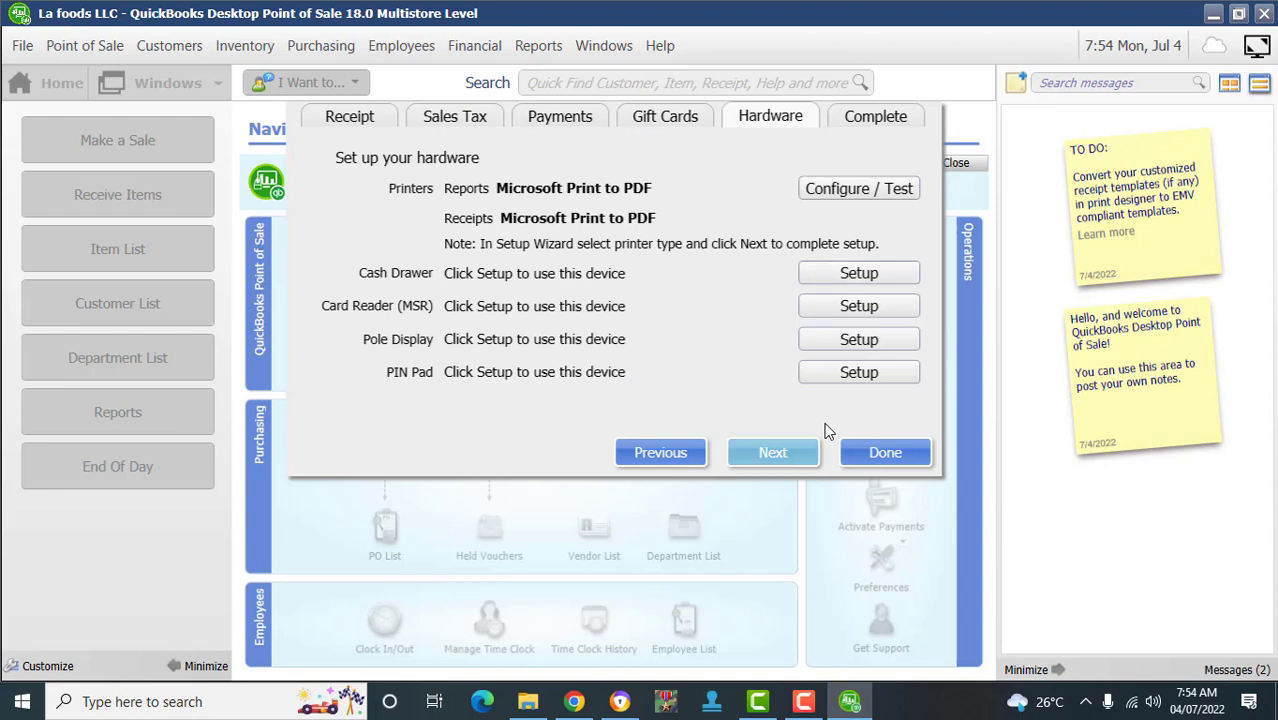
pyautogui.click(773, 452)
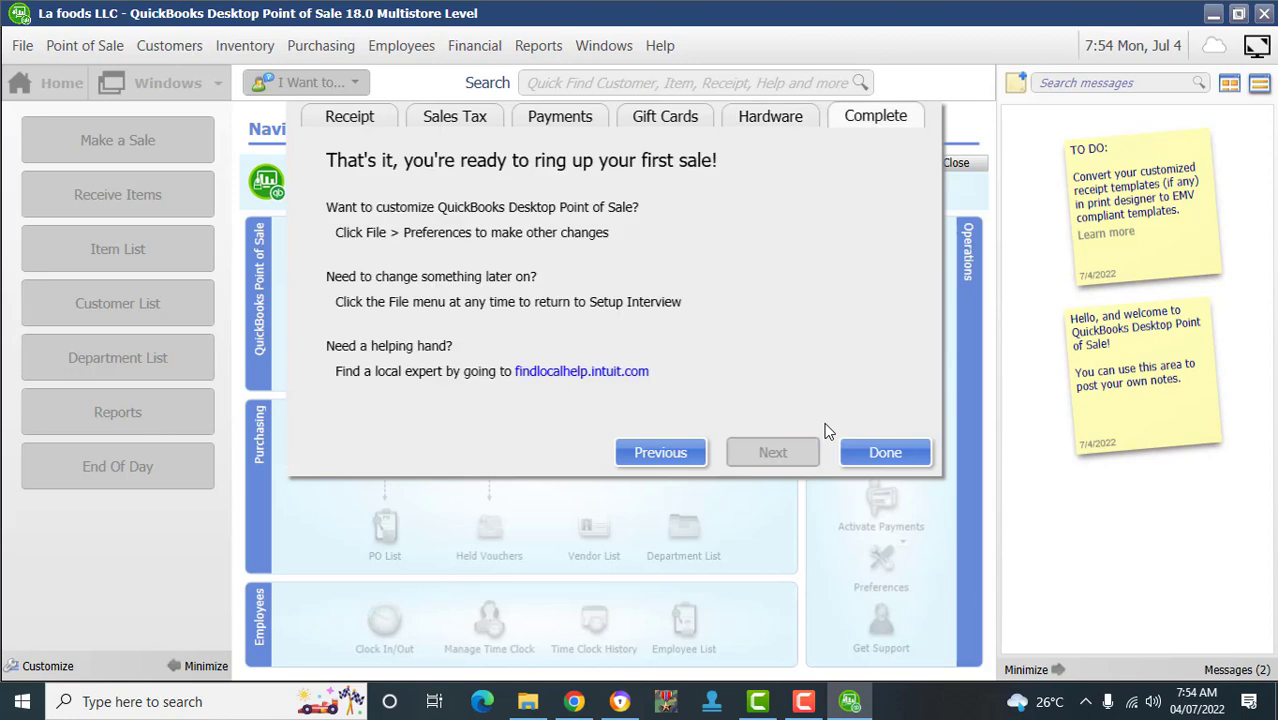
pyautogui.click(885, 452)
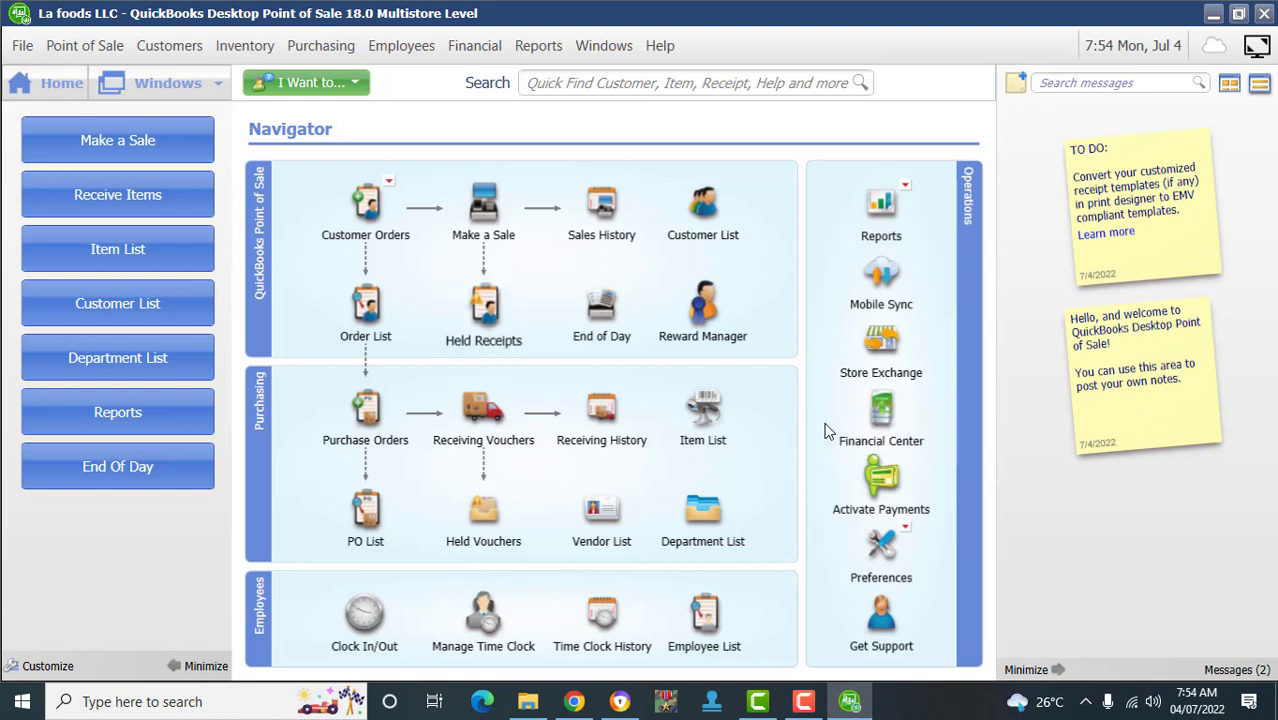
pyautogui.click(1213, 13)
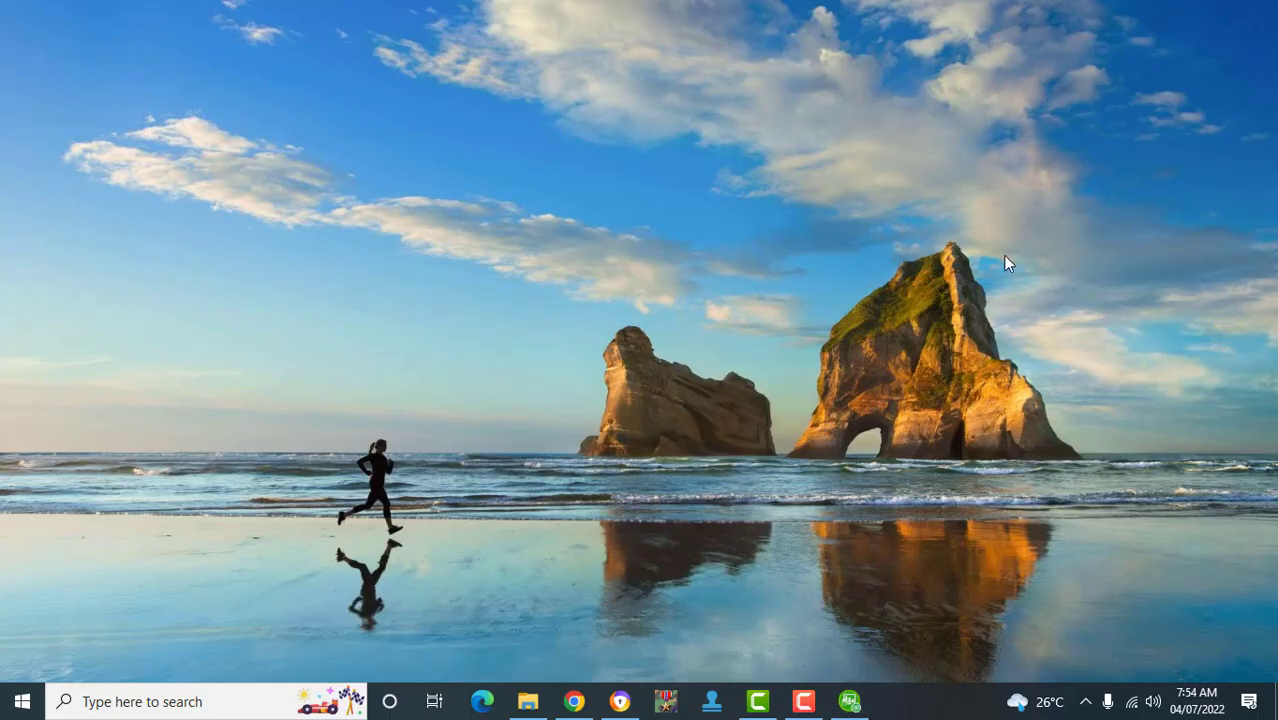
# - Restore the QuickBooks POS window showing the La foods LLC Navigator home page
pyautogui.click(858, 705)
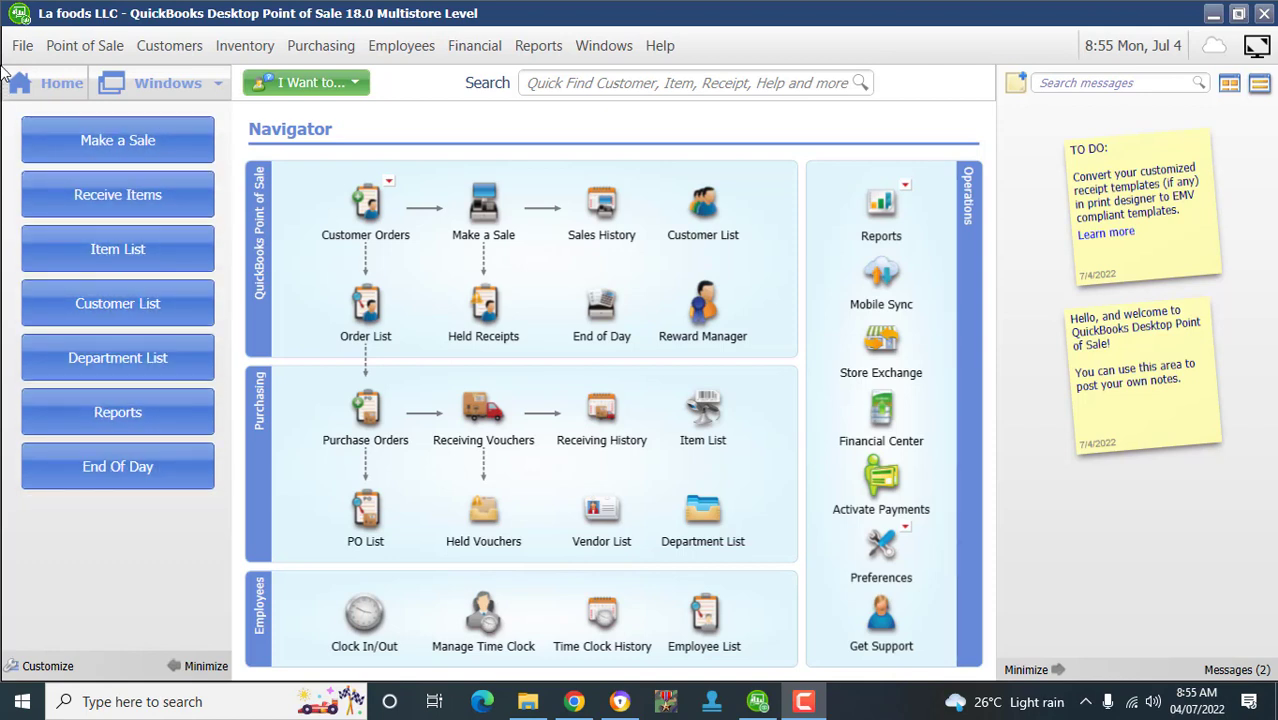
pyautogui.click(102, 52)
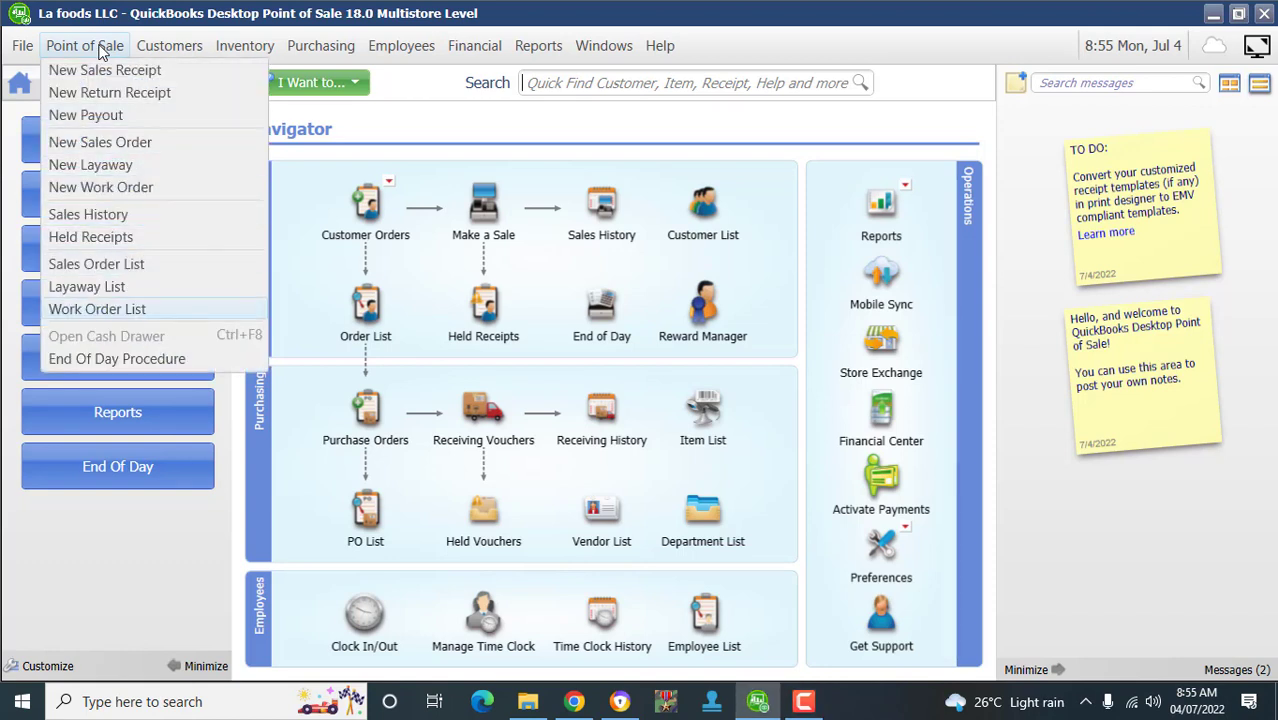
pyautogui.moveTo(169, 46)
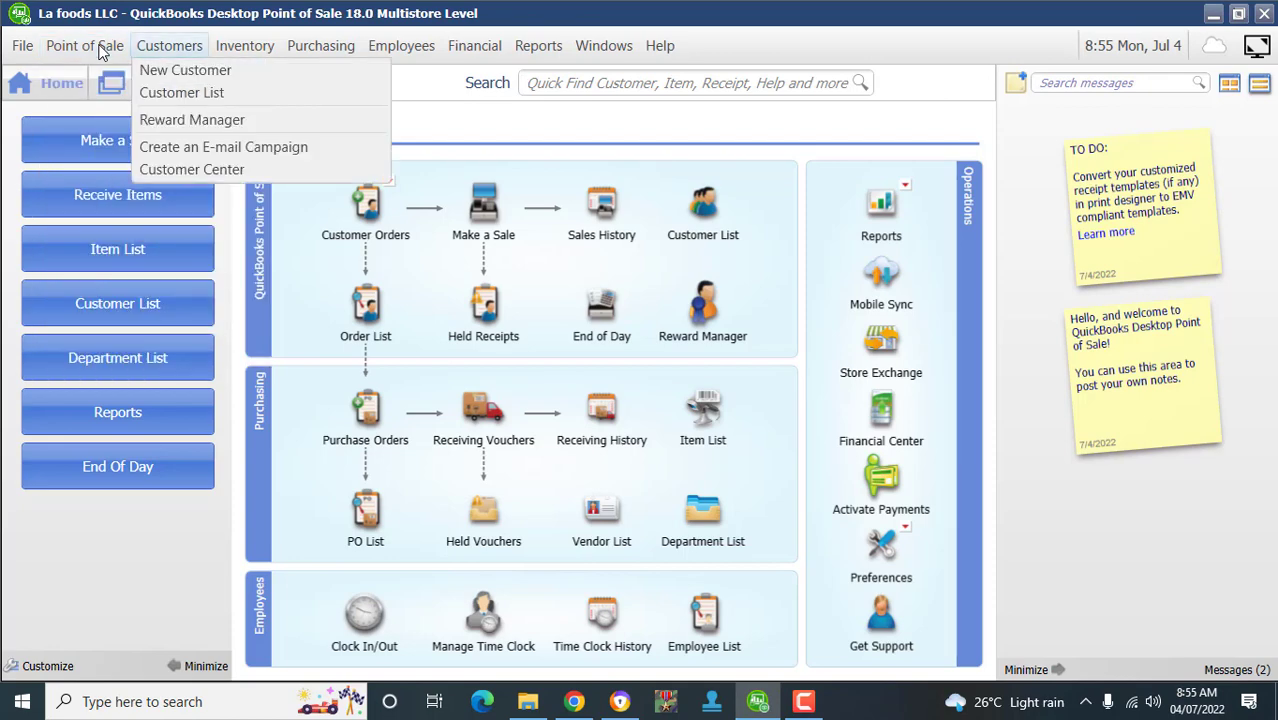
pyautogui.moveTo(245, 46)
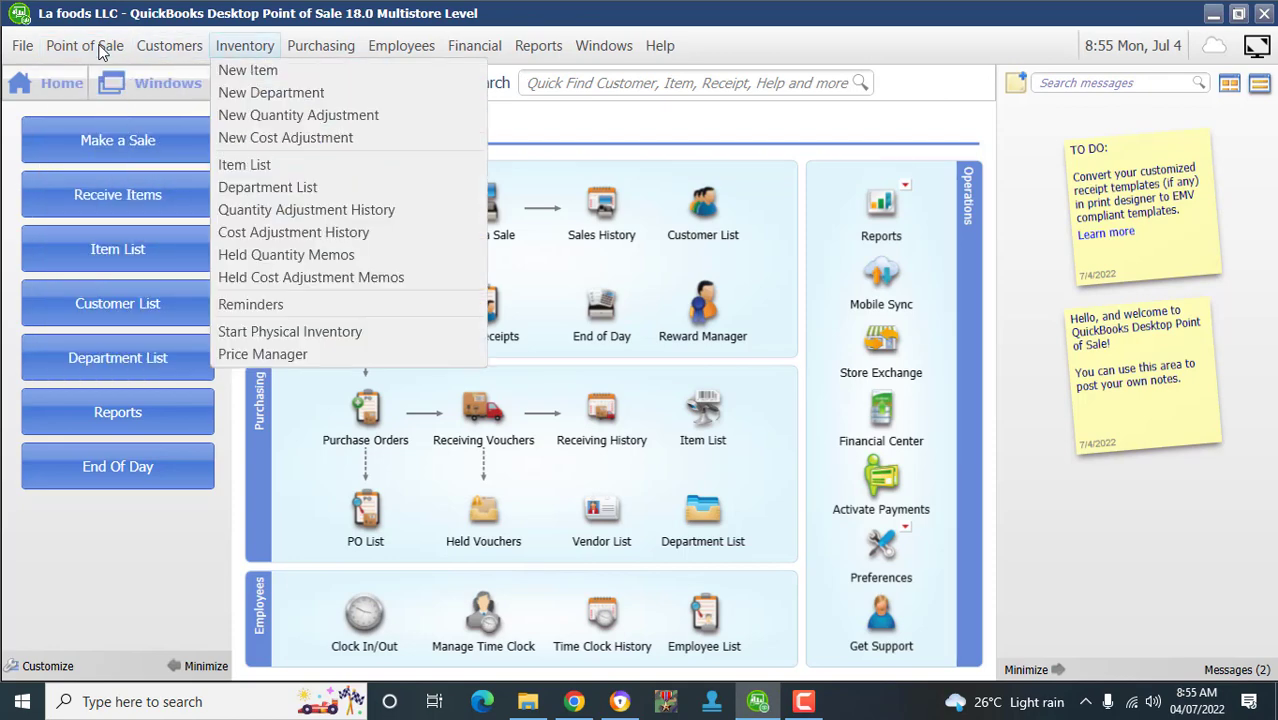
pyautogui.moveTo(321, 46)
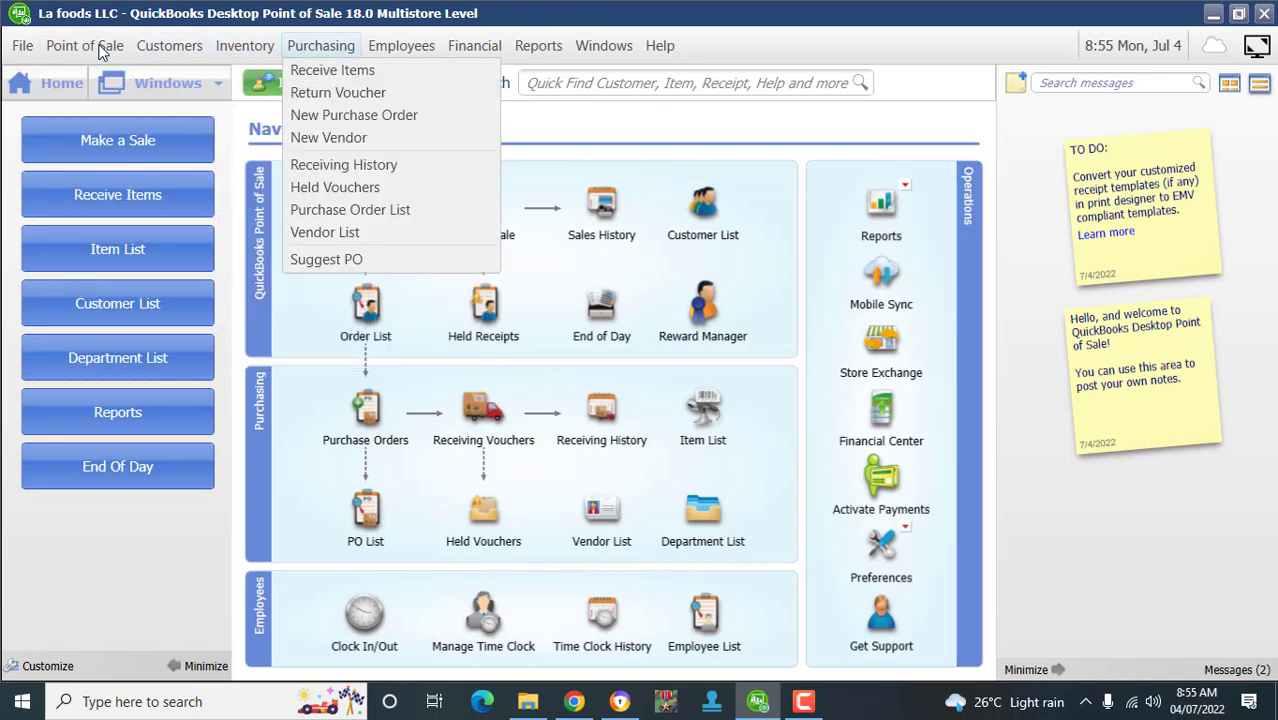
pyautogui.moveTo(401, 46)
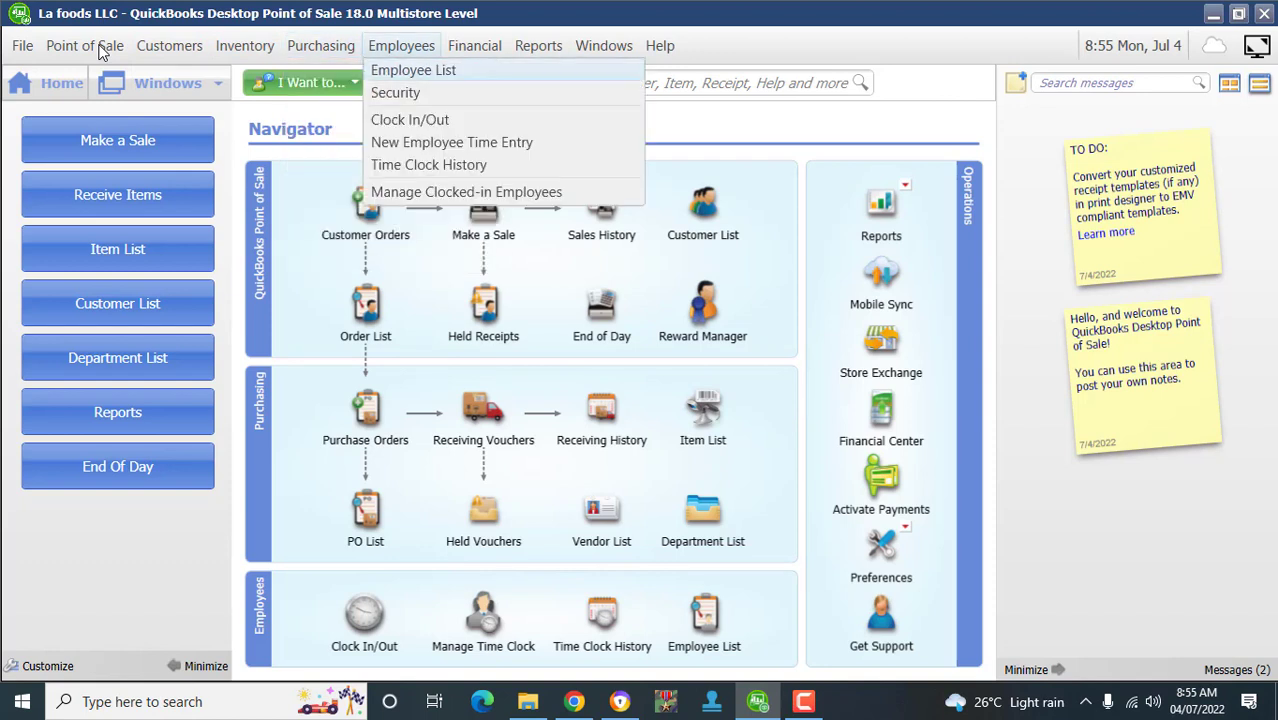
pyautogui.moveTo(474, 46)
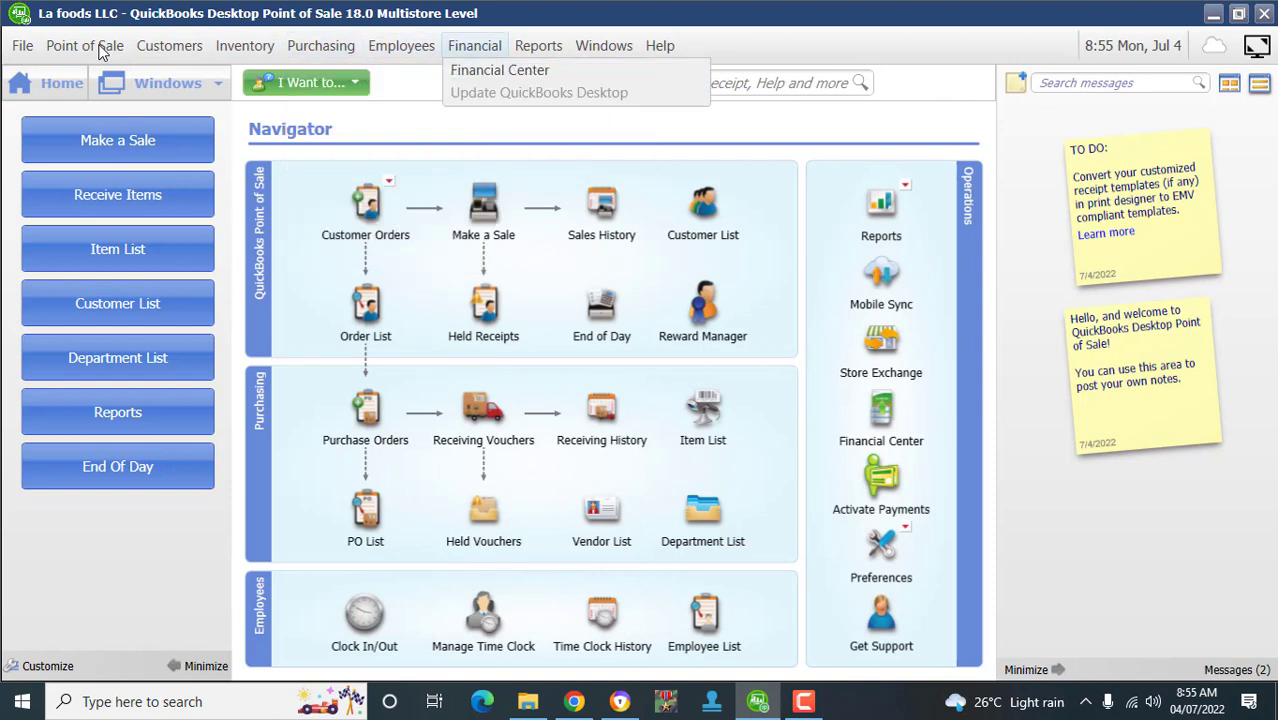
pyautogui.moveTo(538, 46)
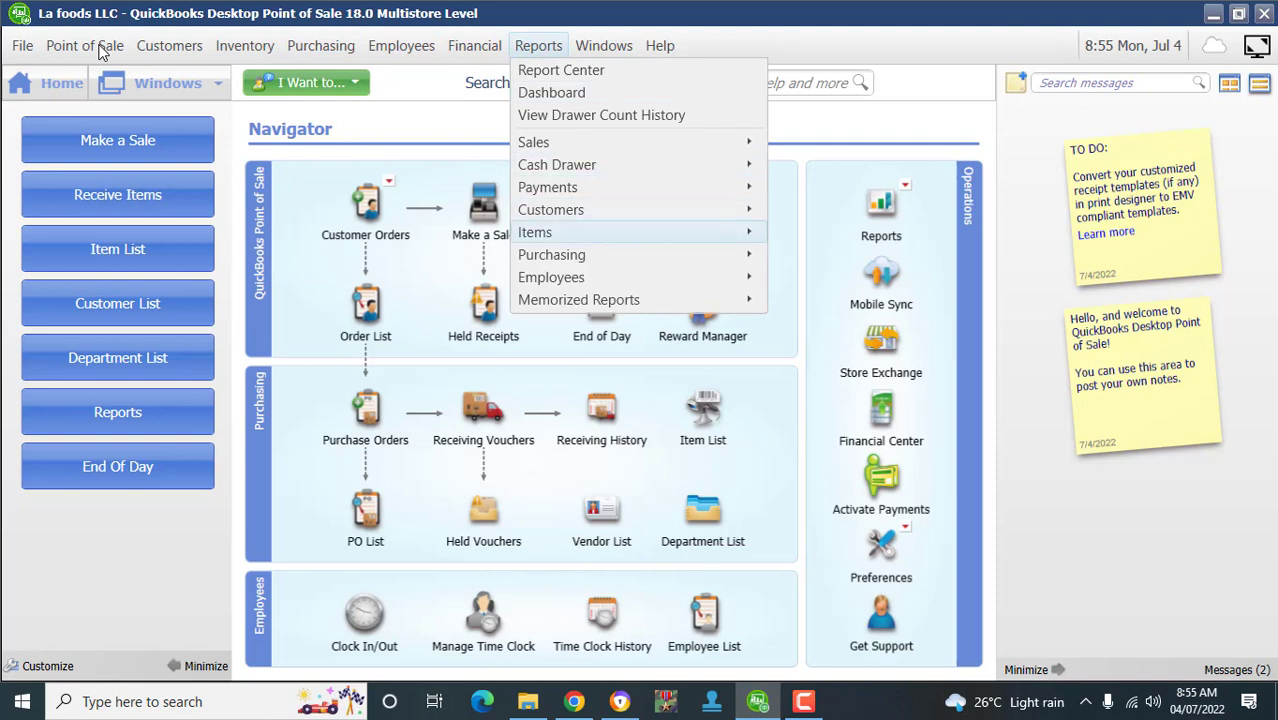
pyautogui.moveTo(535, 232)
pyautogui.press('Escape')
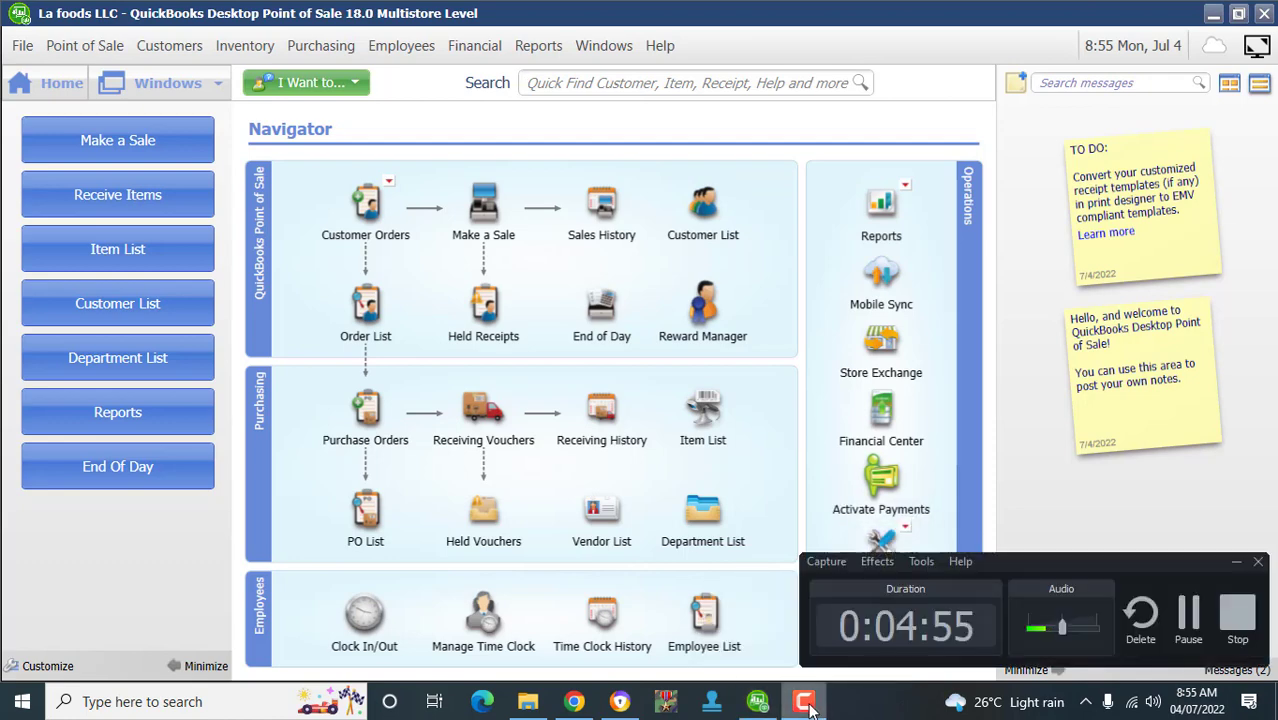
# - Check the empty Item List, then open a blank Add Vendor form from the Vendor List
pyautogui.click(1232, 608)
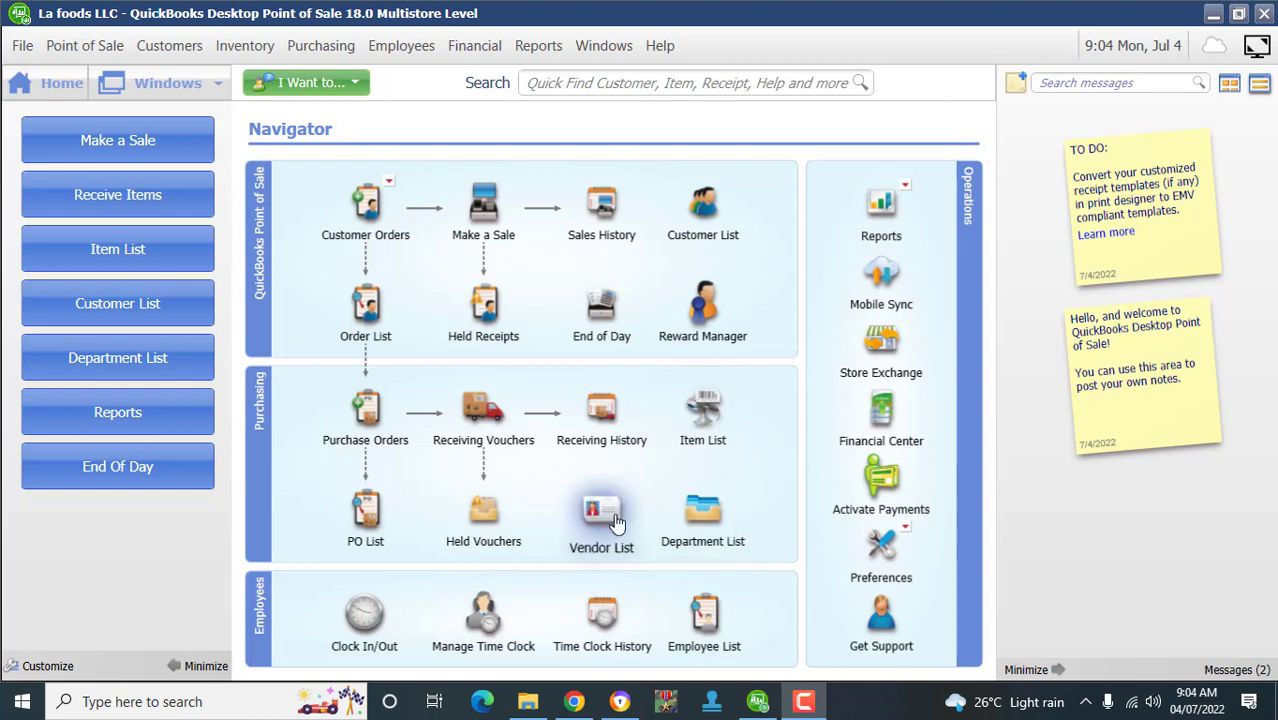
pyautogui.click(717, 414)
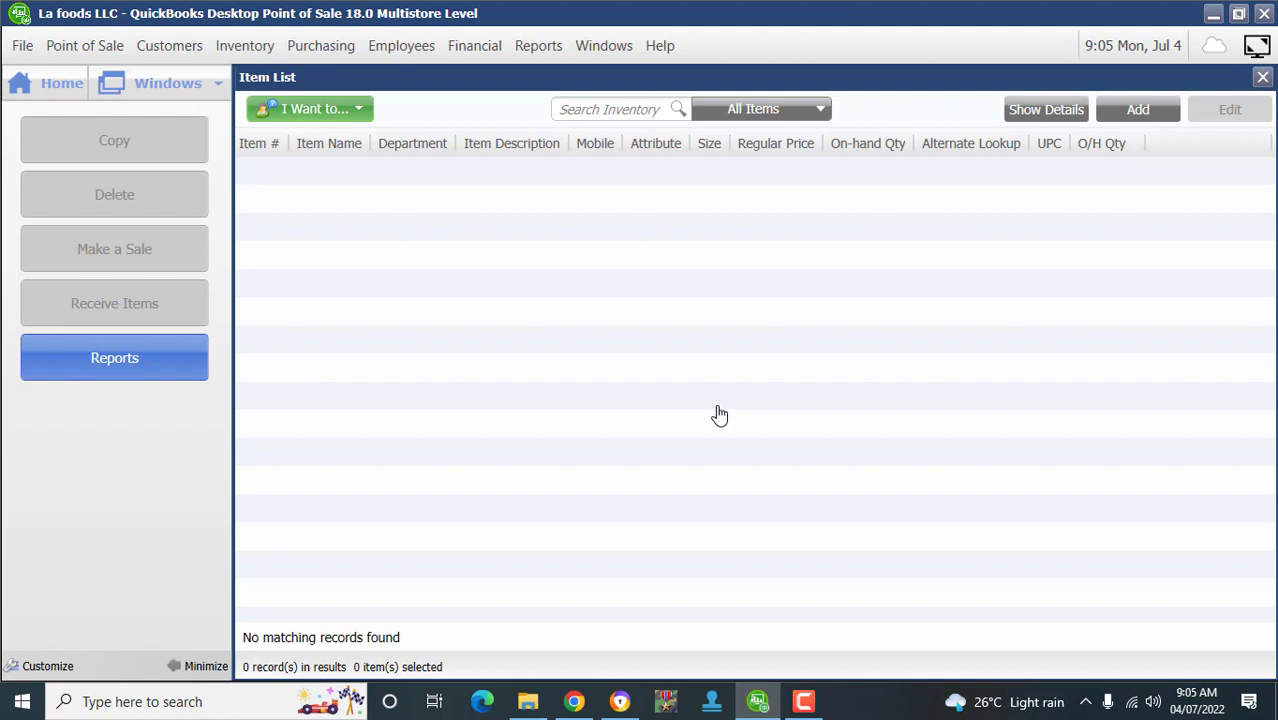
pyautogui.press('Escape')
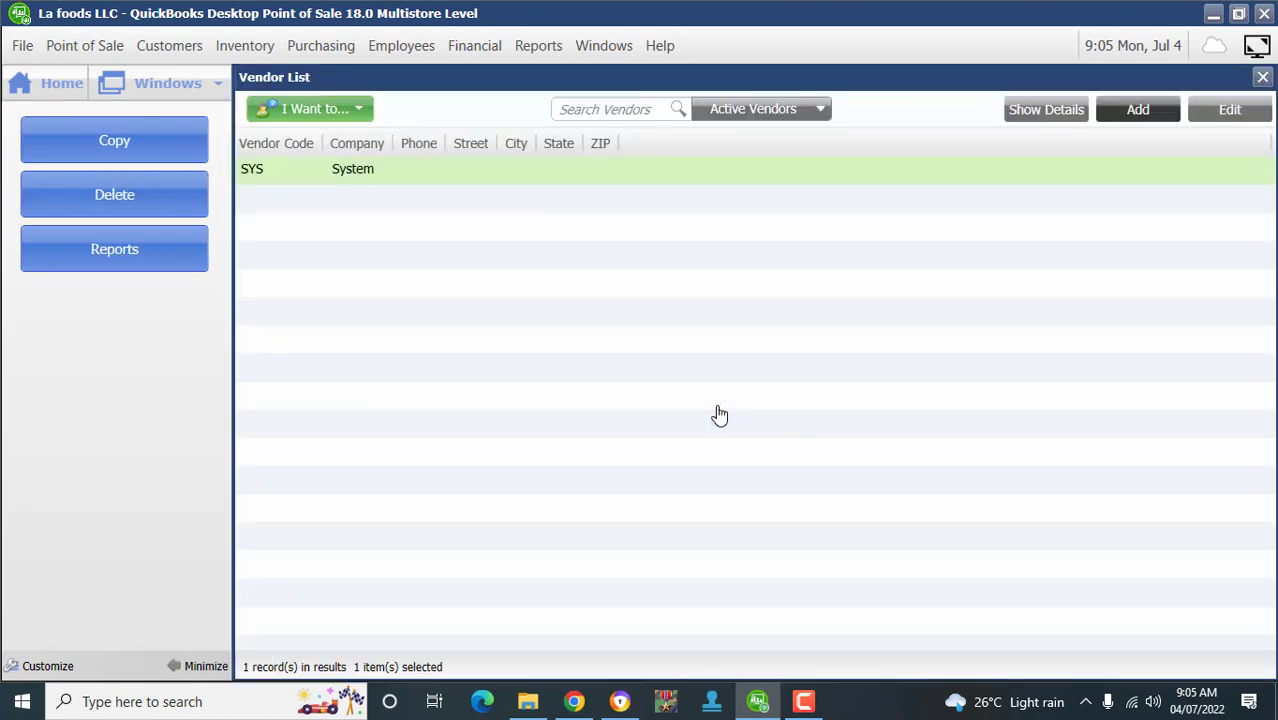
pyautogui.press('Return')
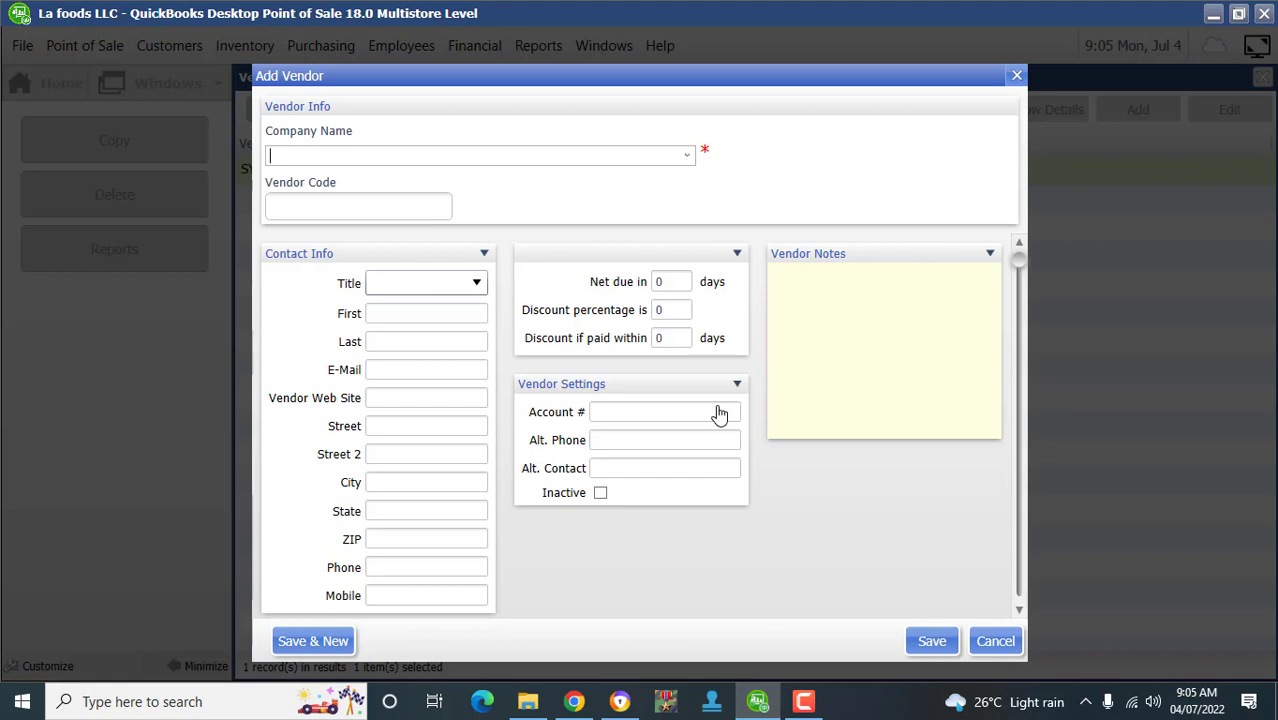
# - Fill the Add Vendor form with company name JUMIA and vendor code 001
pyautogui.write('MIA')
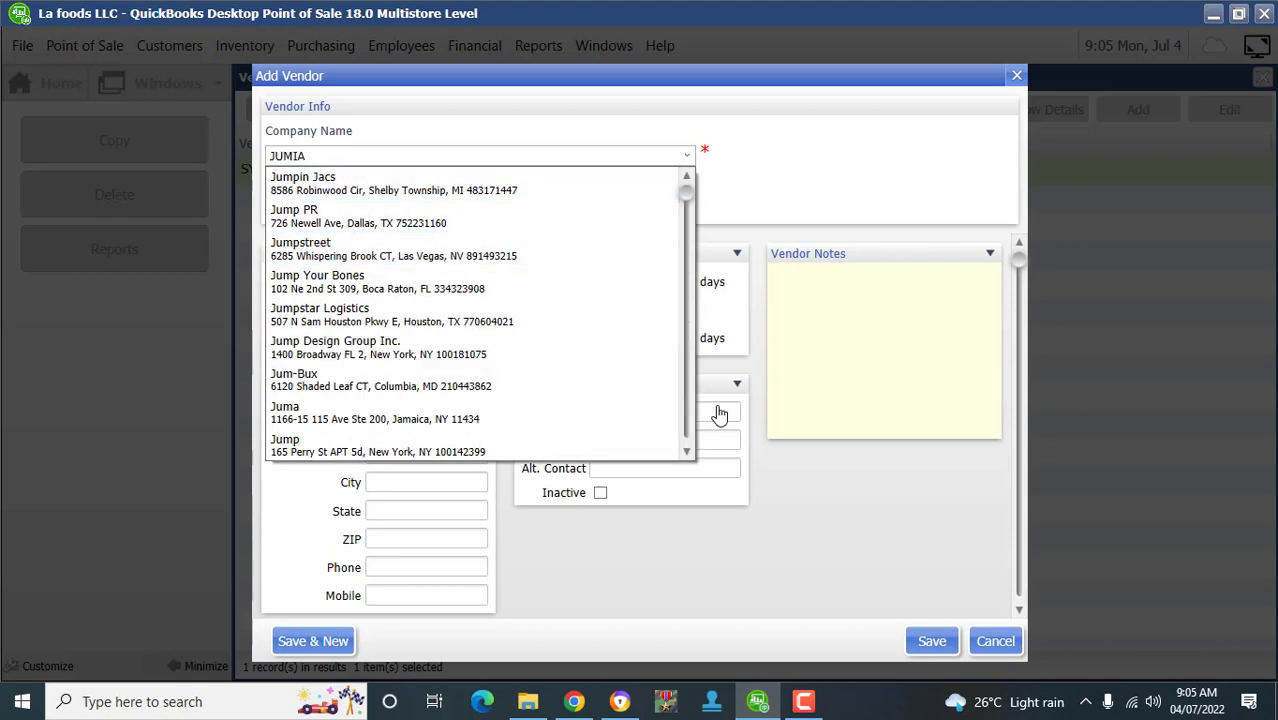
pyautogui.press('Escape')
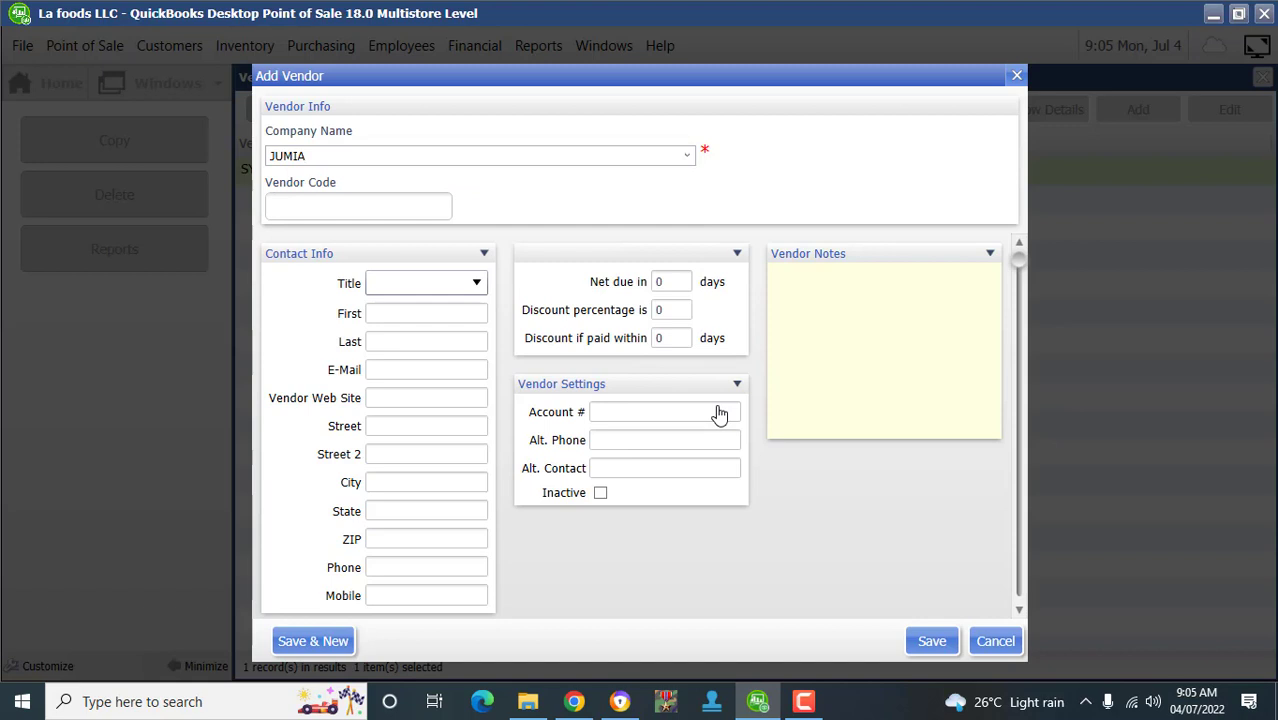
pyautogui.press('Tab')
pyautogui.write('001')
pyautogui.press('Tab')
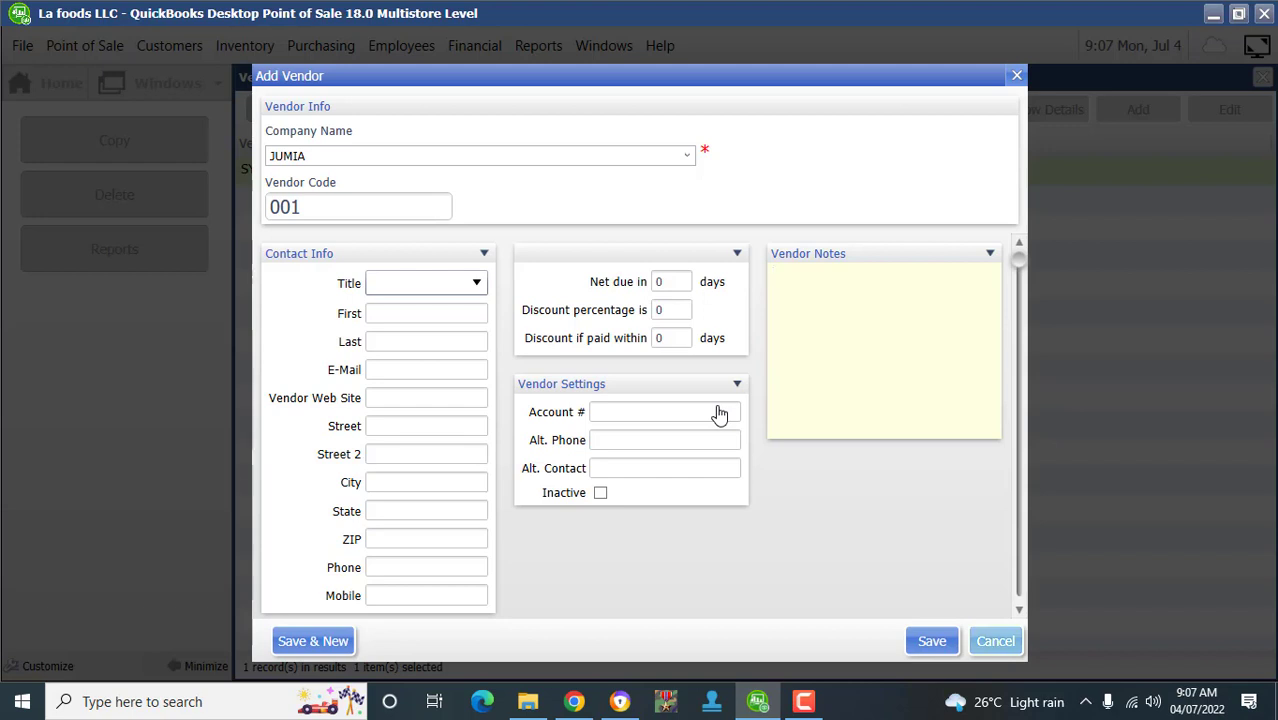
# - Save vendor JUMIA (001), hide its details pane, and close the Vendor List
pyautogui.click(932, 641)
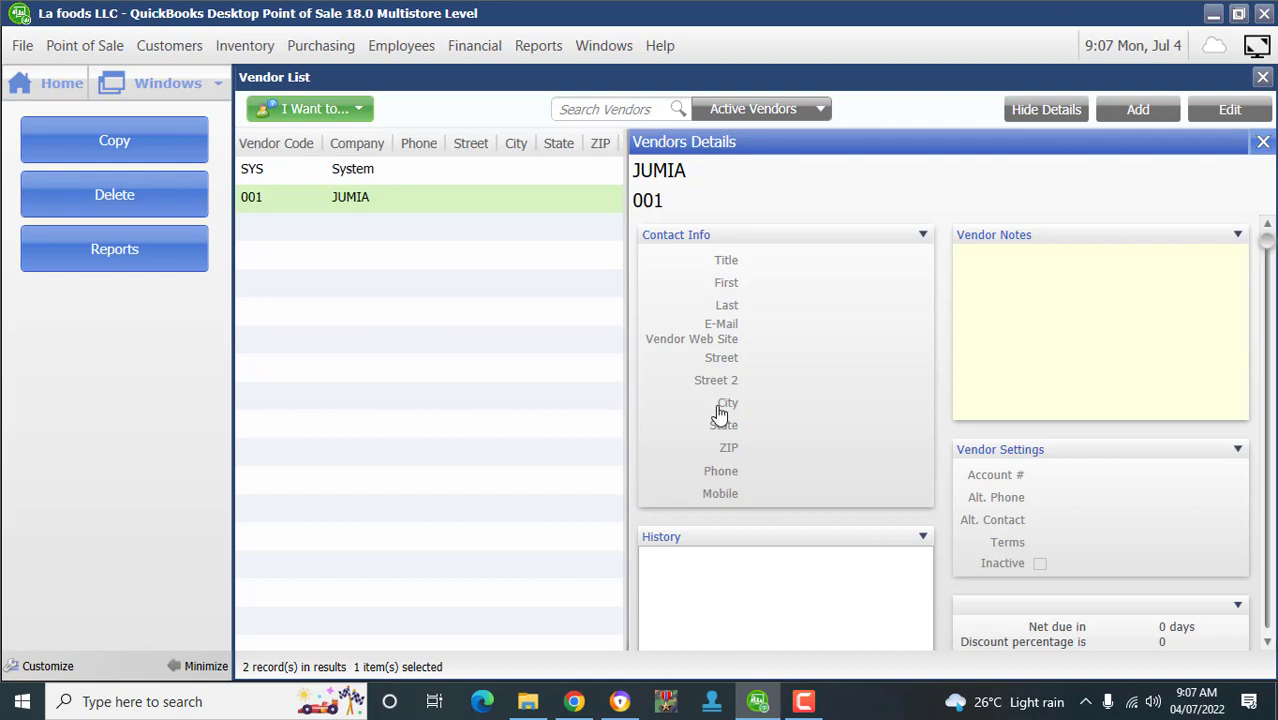
pyautogui.press('Up')
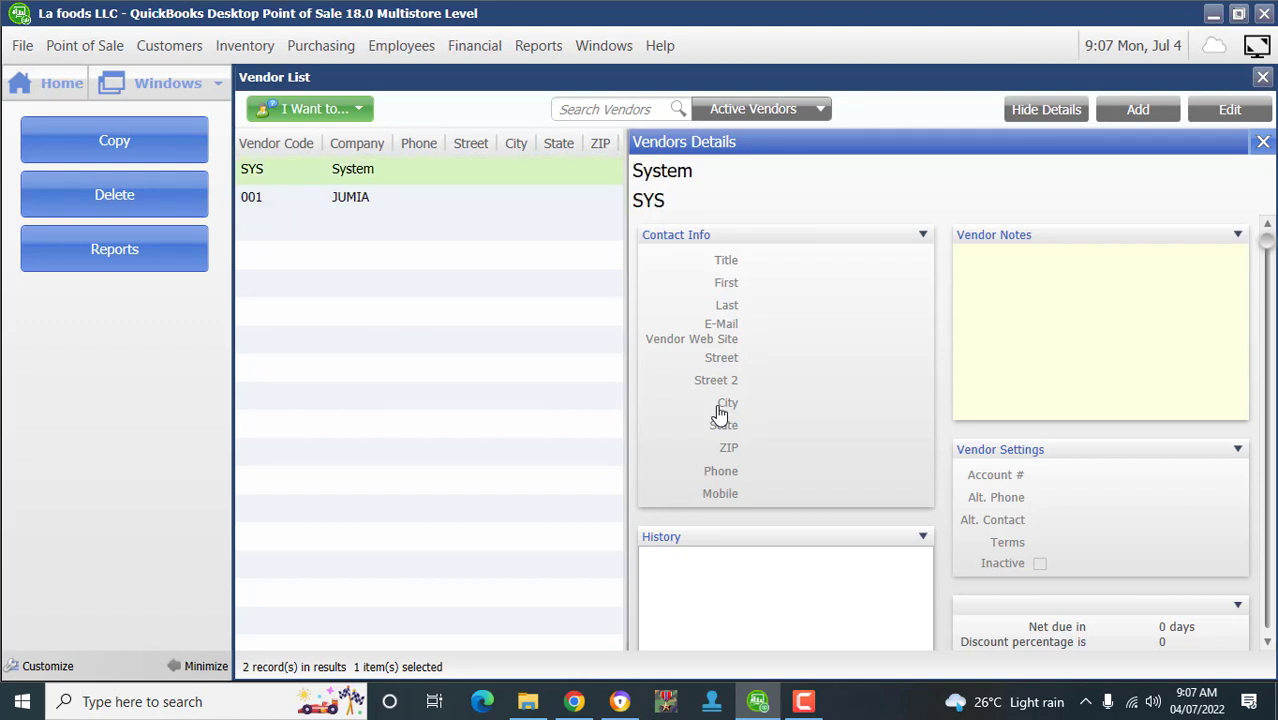
pyautogui.press('Down')
pyautogui.hotkey('ctrl', 'd')
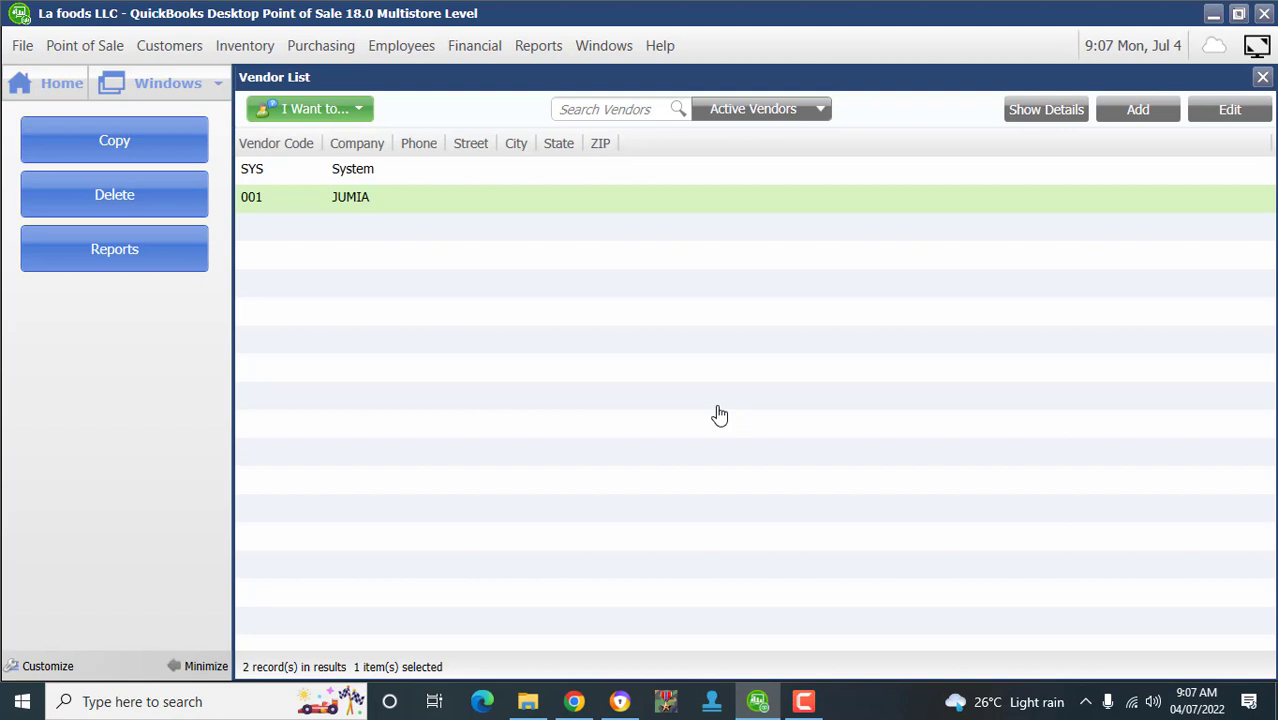
pyautogui.press('Escape')
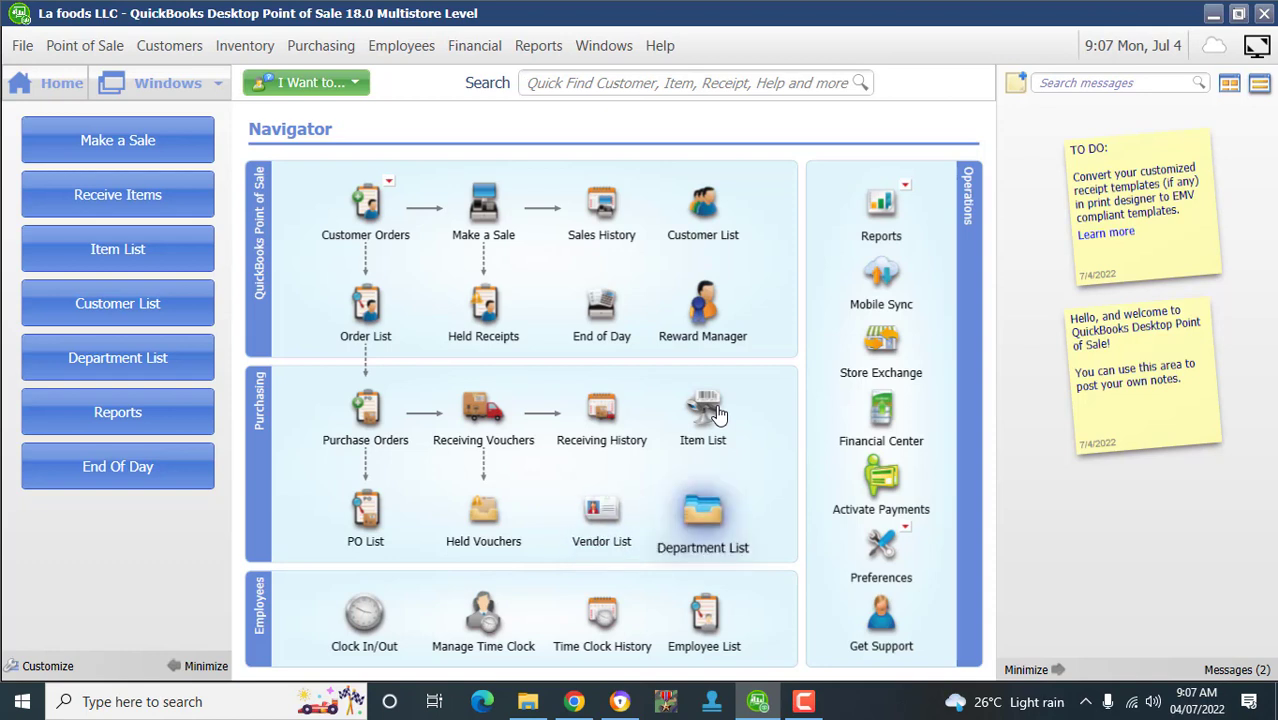
# - Open the Department List, which holds only System, and start a new department
pyautogui.press('Return')
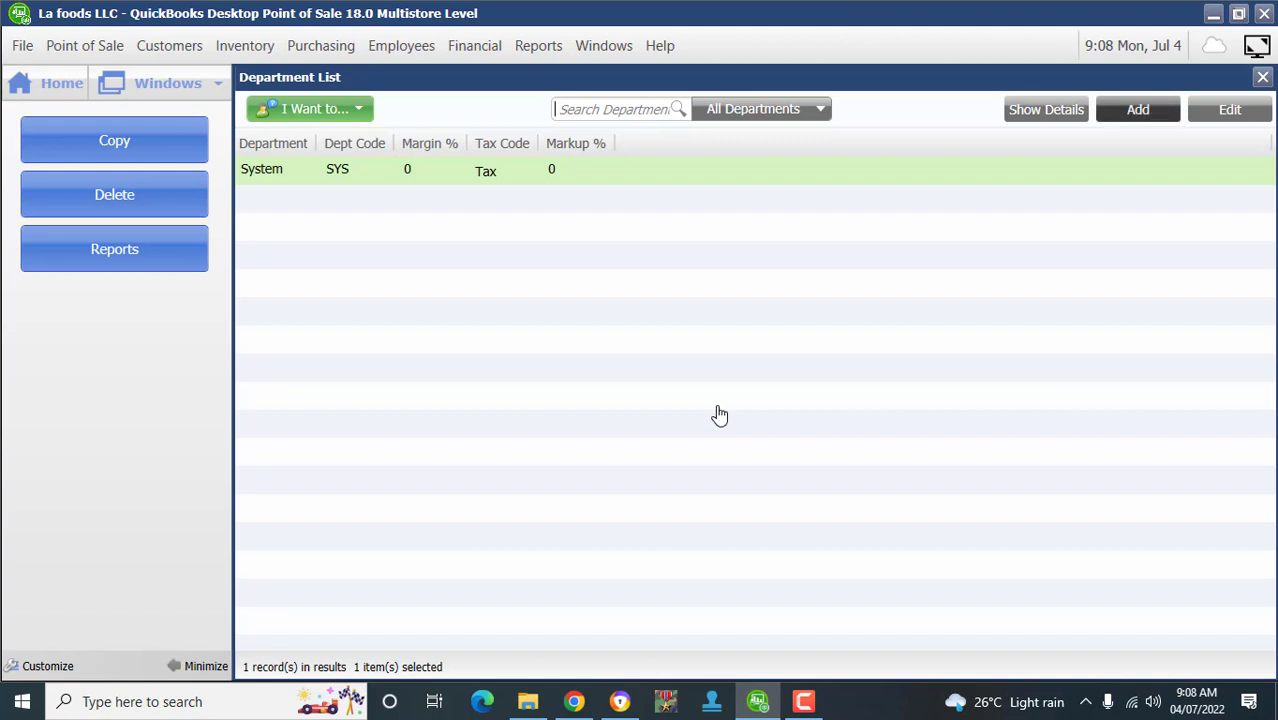
pyautogui.click(1138, 110)
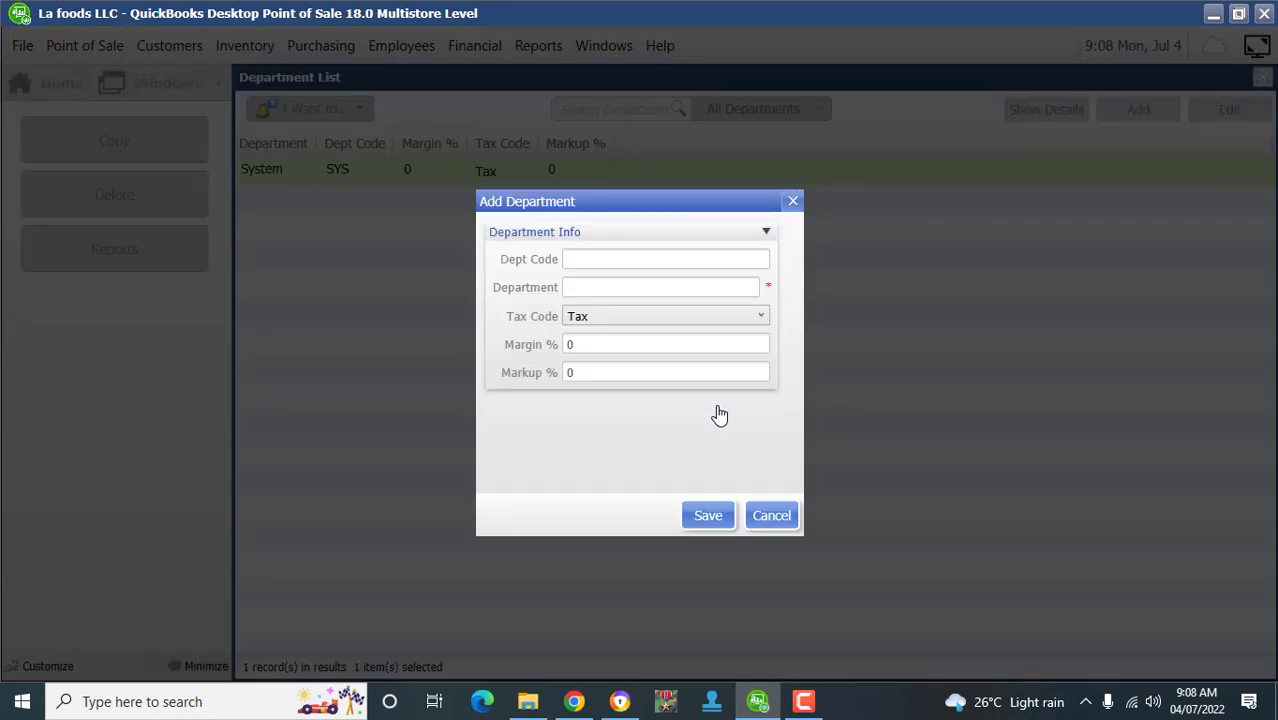
# - Save department PHONES with department code 001
pyautogui.write('CLO')
pyautogui.press('BackSpace')
pyautogui.press('BackSpace')
pyautogui.press('BackSpace')
pyautogui.write('001')
pyautogui.press('Tab')
pyautogui.write('CLOTH')
pyautogui.press('BackSpace')
pyautogui.press('BackSpace')
pyautogui.press('BackSpace')
pyautogui.press('BackSpace')
pyautogui.press('BackSpace')
pyautogui.write('PHONES')
pyautogui.press('Return')
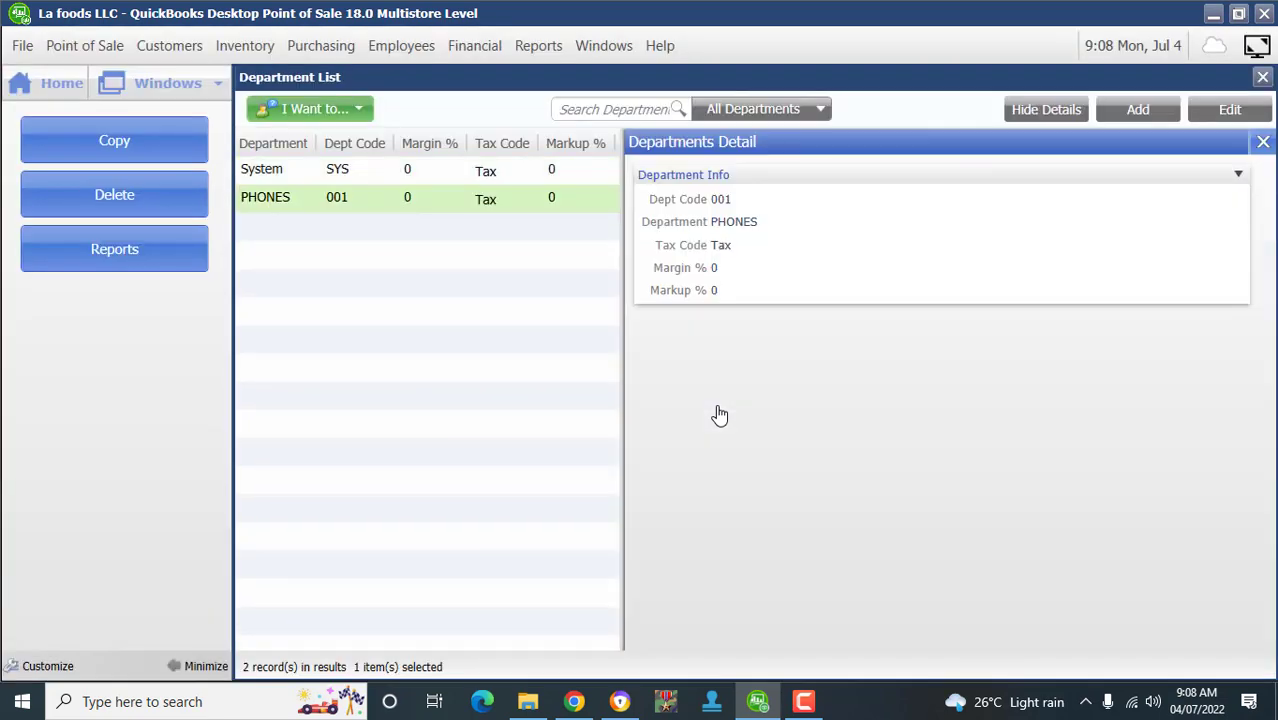
# - Add and save department LAPTOP with department code 002
pyautogui.hotkey('alt', 'a')
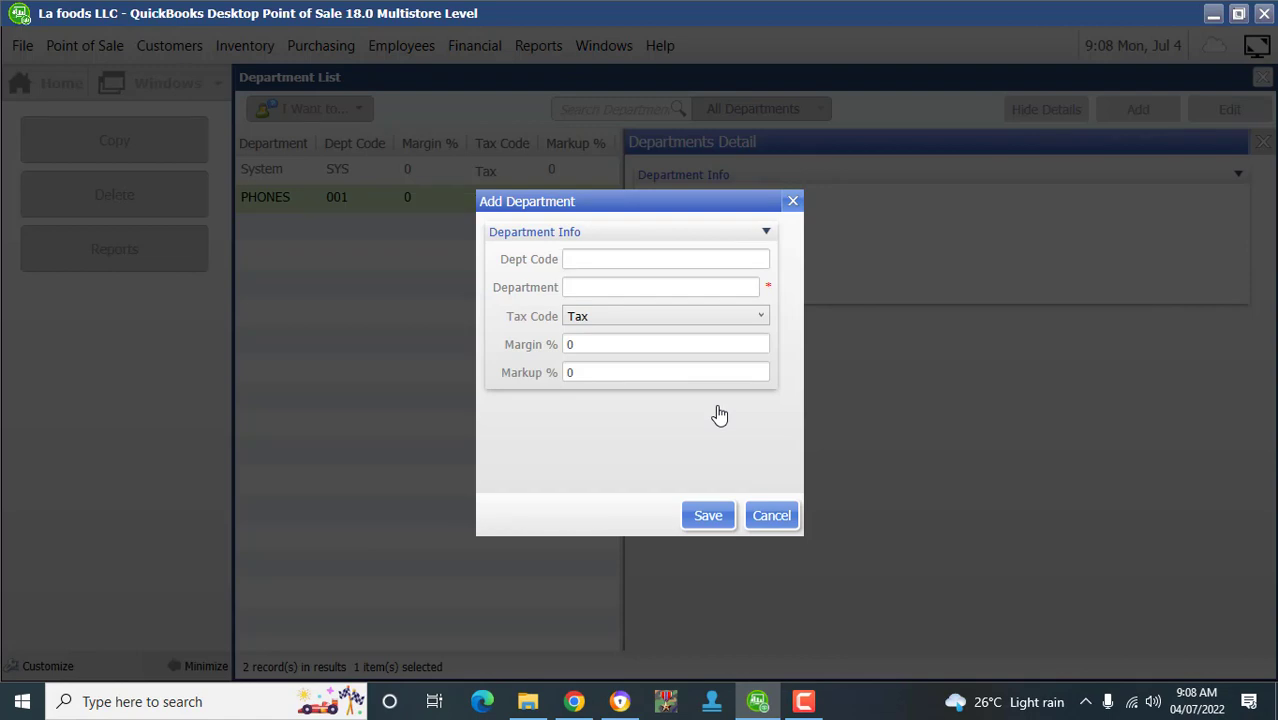
pyautogui.write('002')
pyautogui.write('LAT')
pyautogui.press('BackSpace')
pyautogui.write('PTOP')
pyautogui.press('Return')
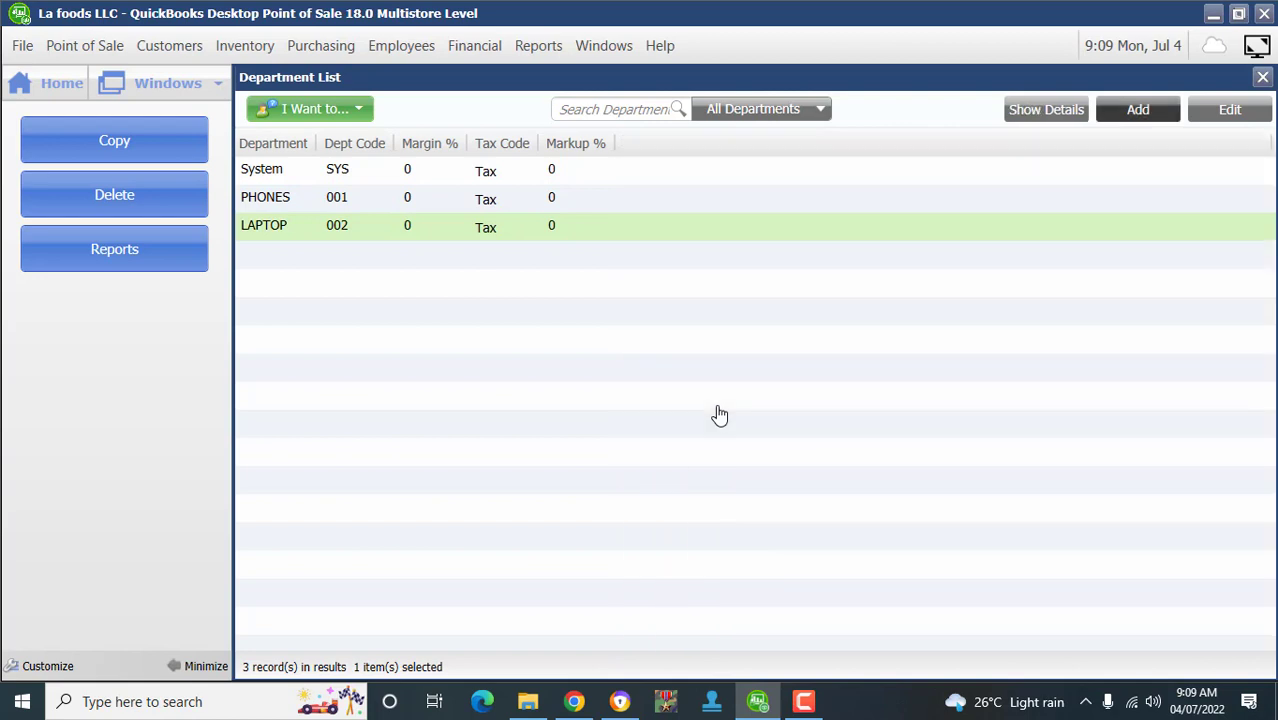
# - Save department STORAGE DEVICE with code 003, then close the details pane and Department List
pyautogui.press('Return')
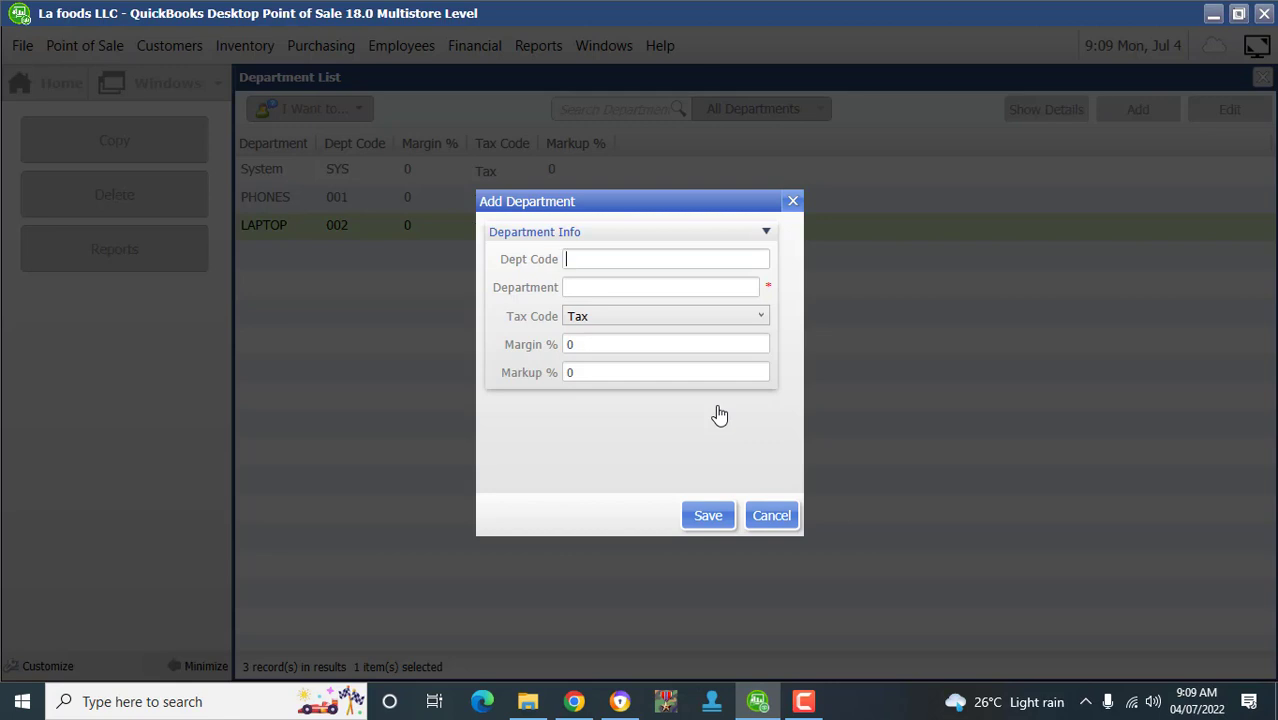
pyautogui.write('STO')
pyautogui.press('BackSpace')
pyautogui.press('BackSpace')
pyautogui.press('BackSpace')
pyautogui.write('003')
pyautogui.write('STORA')
pyautogui.write('GE')
pyautogui.write(' DE')
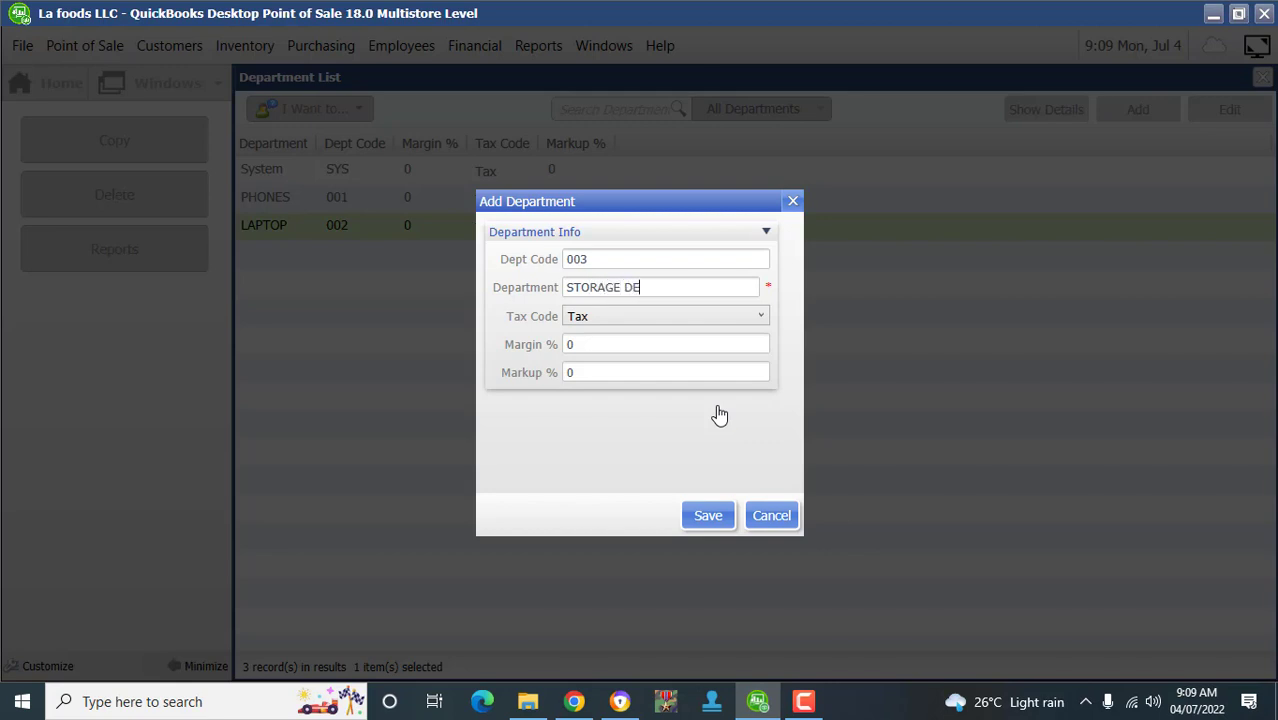
pyautogui.write('VICE')
pyautogui.press('Return')
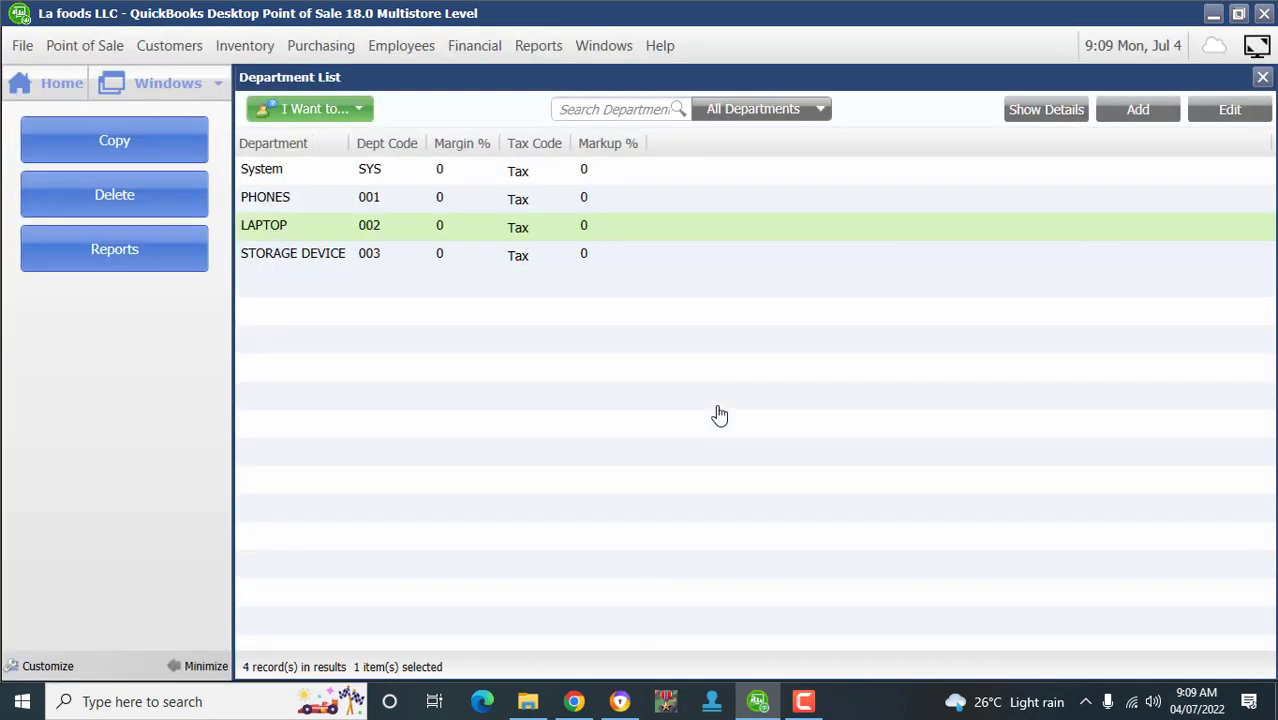
pyautogui.press('Escape')
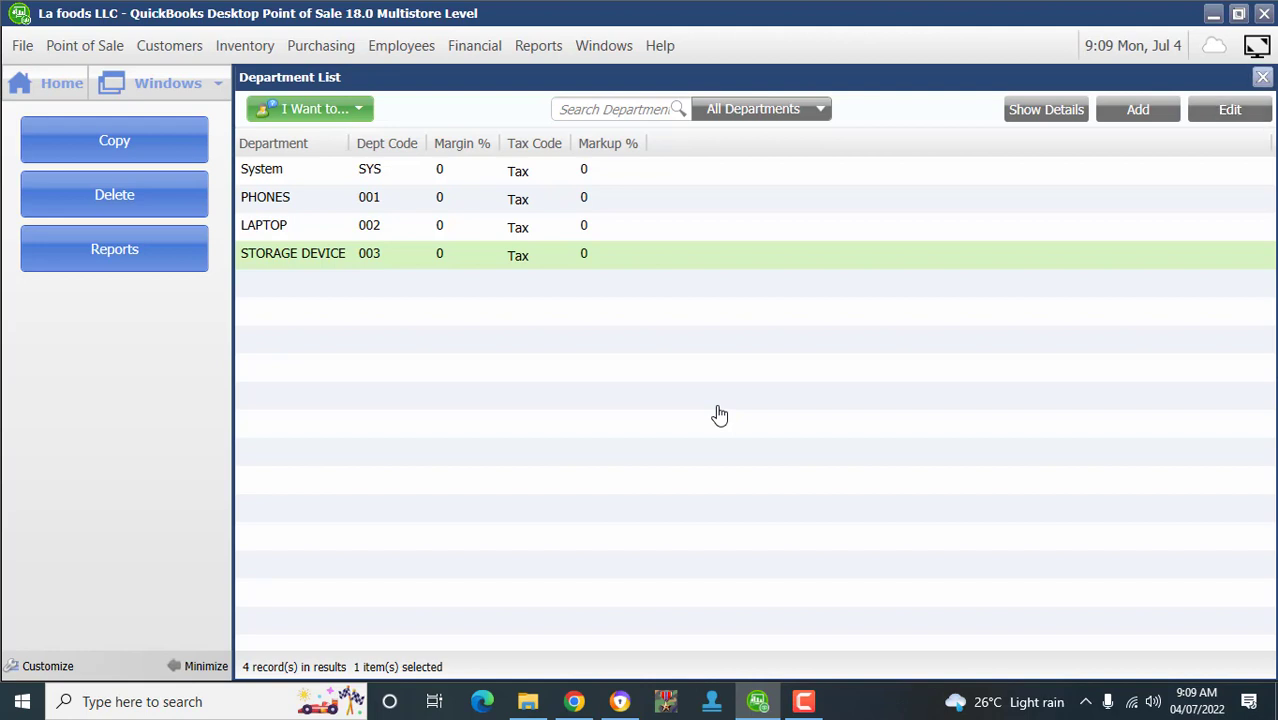
pyautogui.click(1262, 77)
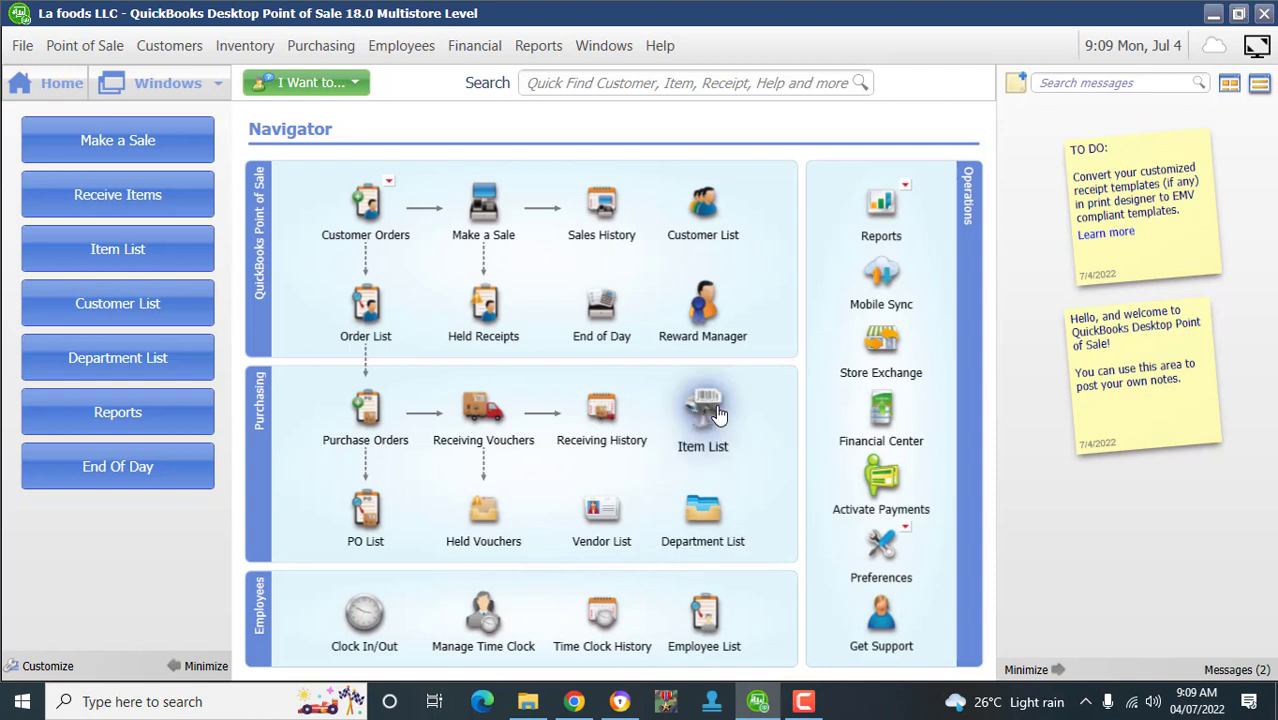
# - Start a new item named SAMSUNG GALAXY NOTE5 and keep its type as Inventory
pyautogui.click(712, 410)
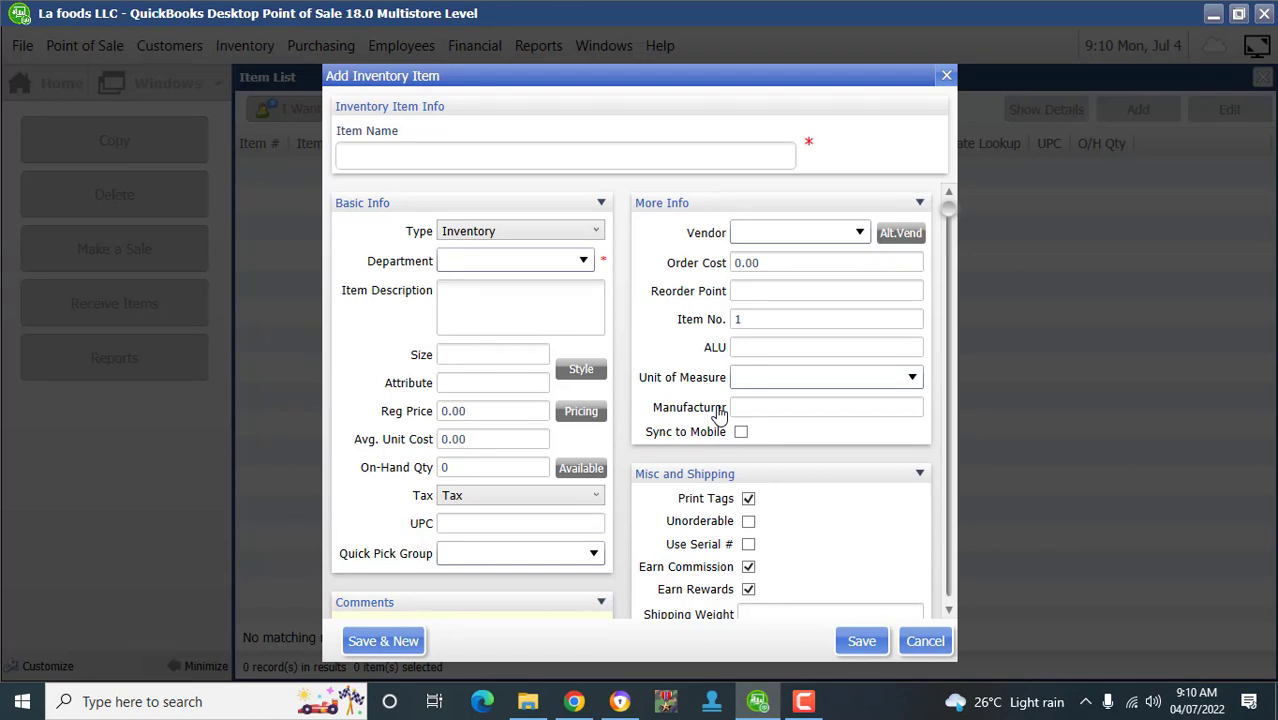
pyautogui.write('SAMSUNG')
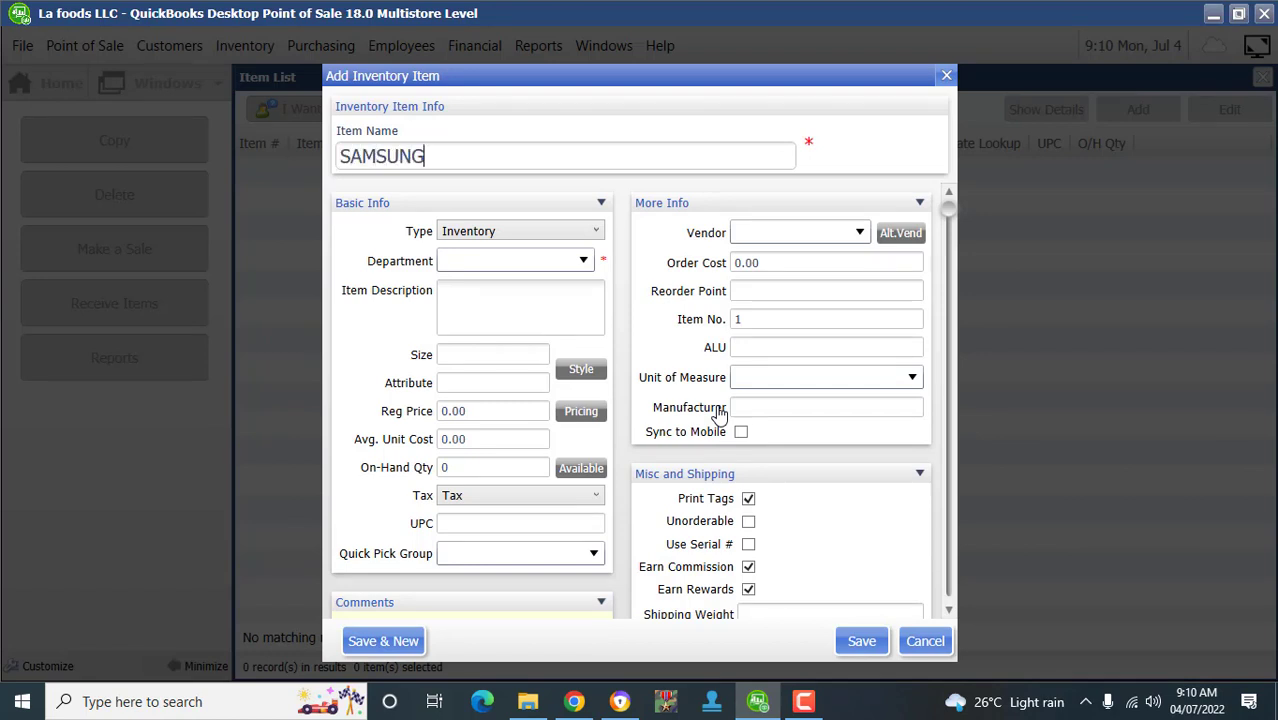
pyautogui.write(' GALAXY')
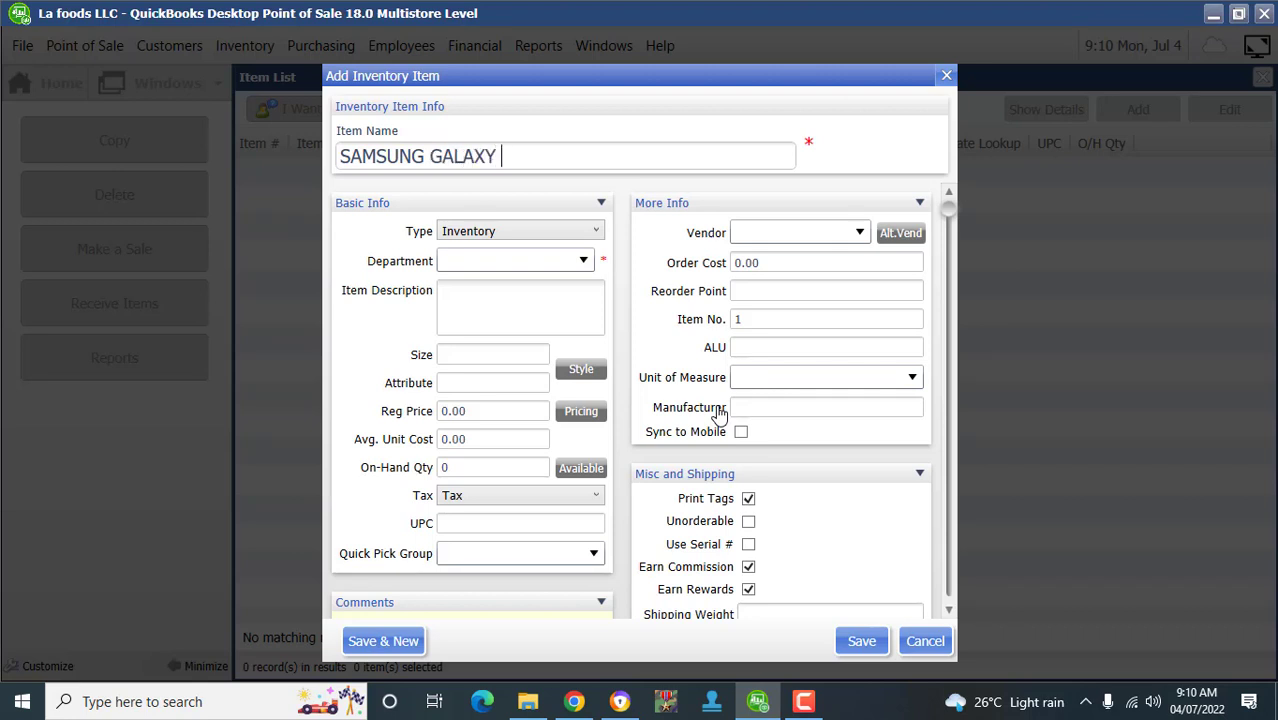
pyautogui.write(' NOTE5')
pyautogui.press('Tab')
pyautogui.hotkey('alt', 'Down')
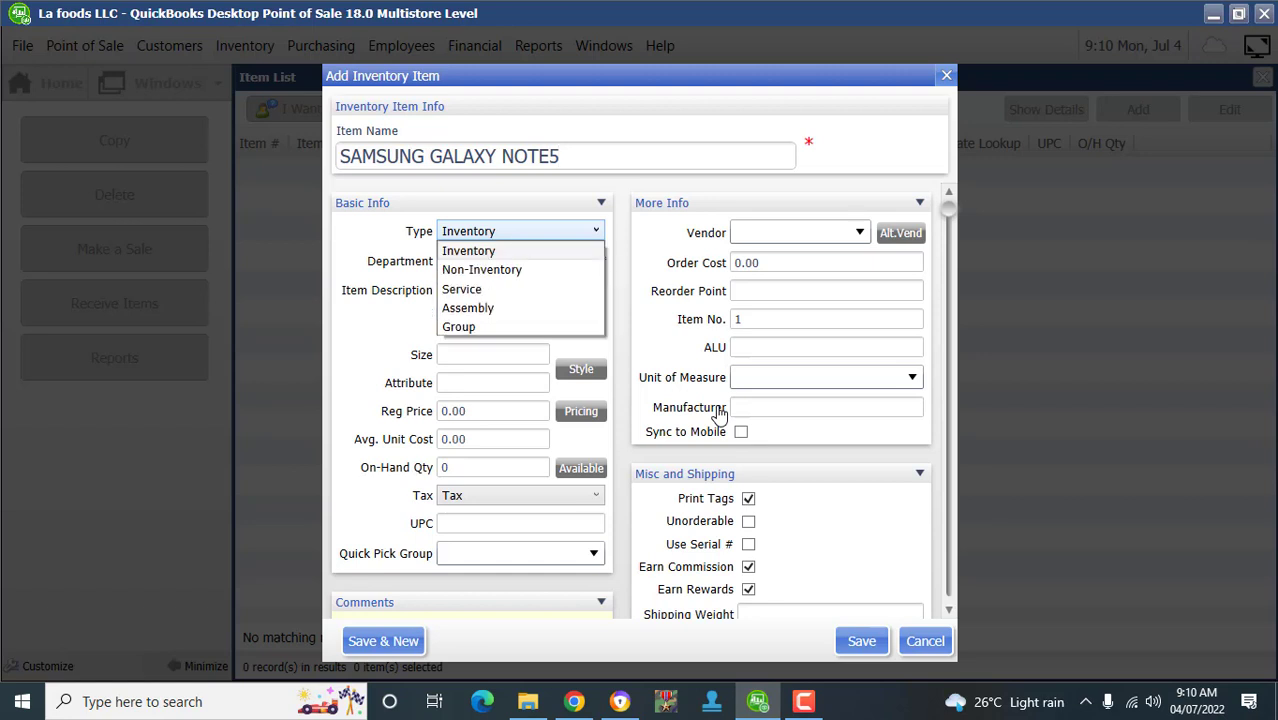
pyautogui.press('Down')
pyautogui.press('Down')
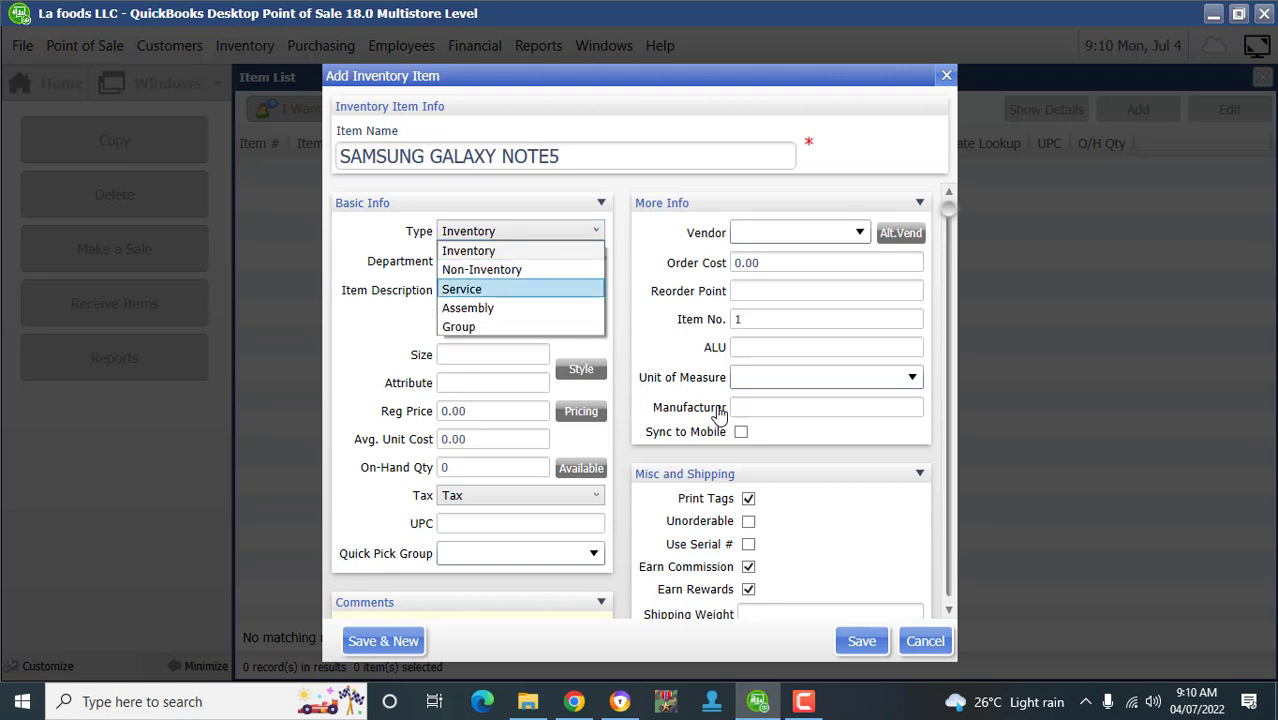
pyautogui.press('Down')
pyautogui.press('Down')
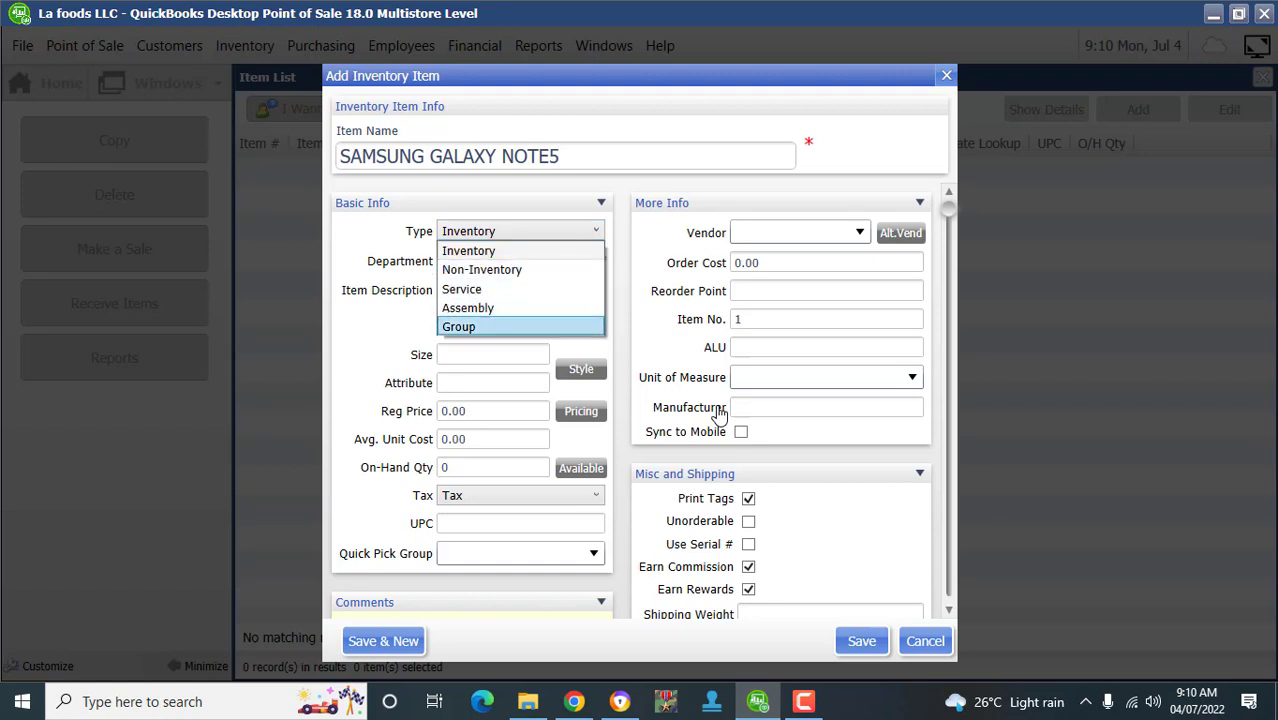
pyautogui.press('Up')
pyautogui.press('Up')
pyautogui.press('Up')
pyautogui.press('Up')
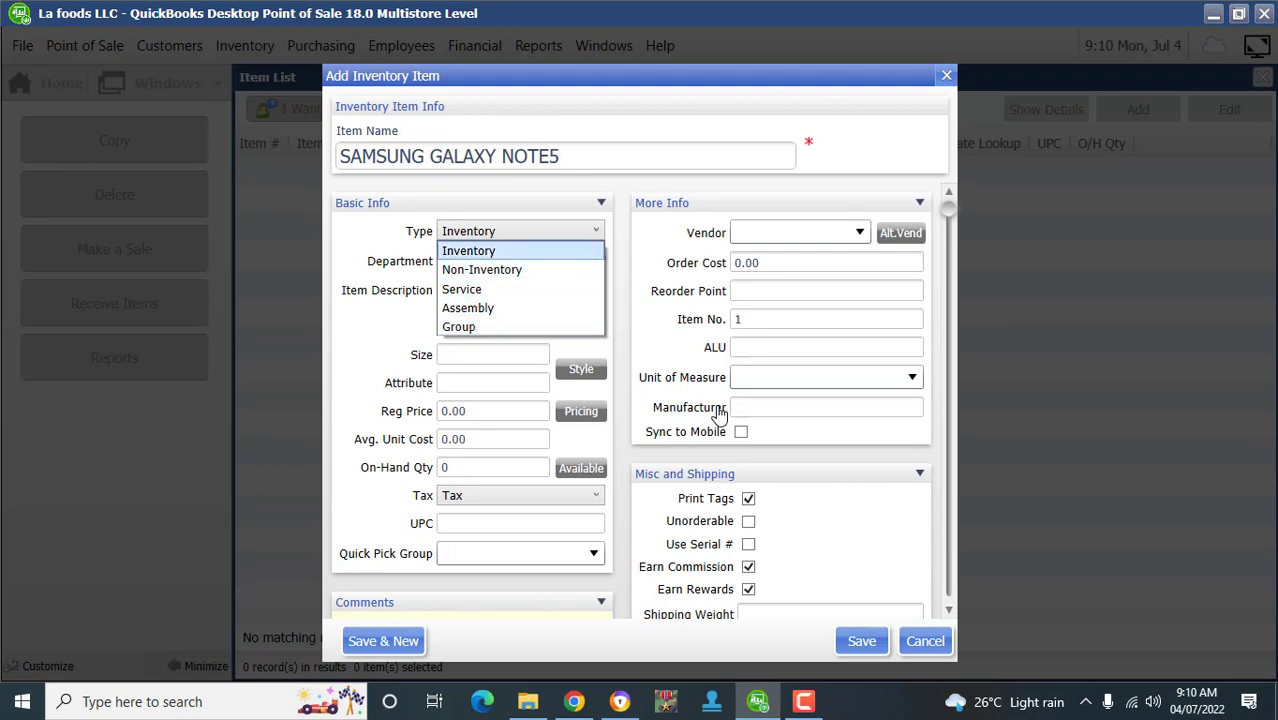
pyautogui.press('Return')
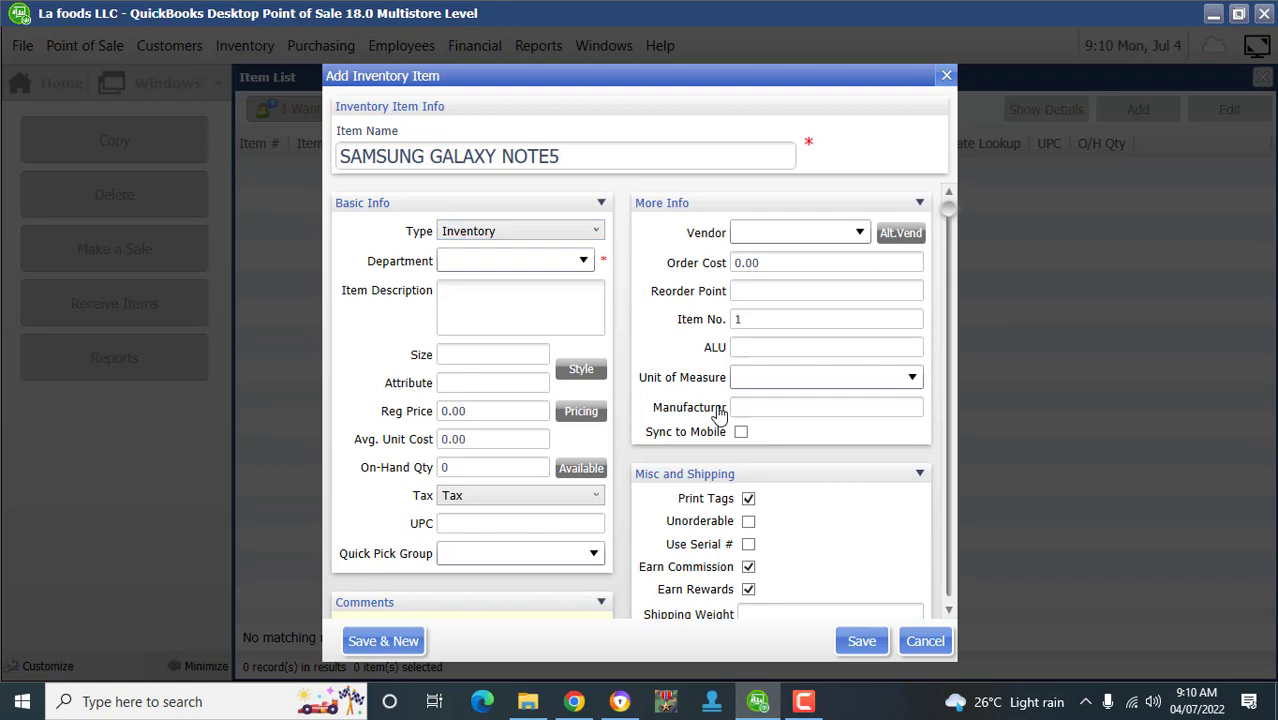
# - Assign the SAMSUNG GALAXY NOTE5 item to the PHONES department
pyautogui.press('Tab')
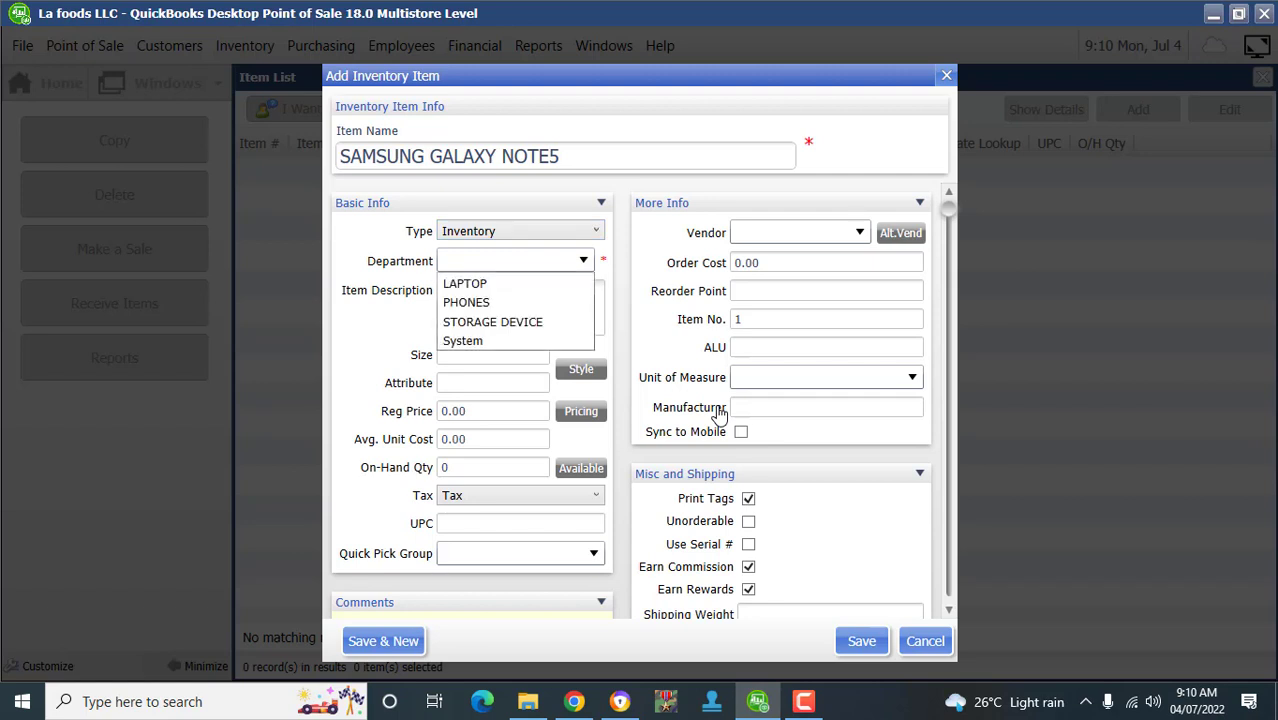
pyautogui.press('Down')
pyautogui.press('Down')
pyautogui.press('Down')
pyautogui.press('Down')
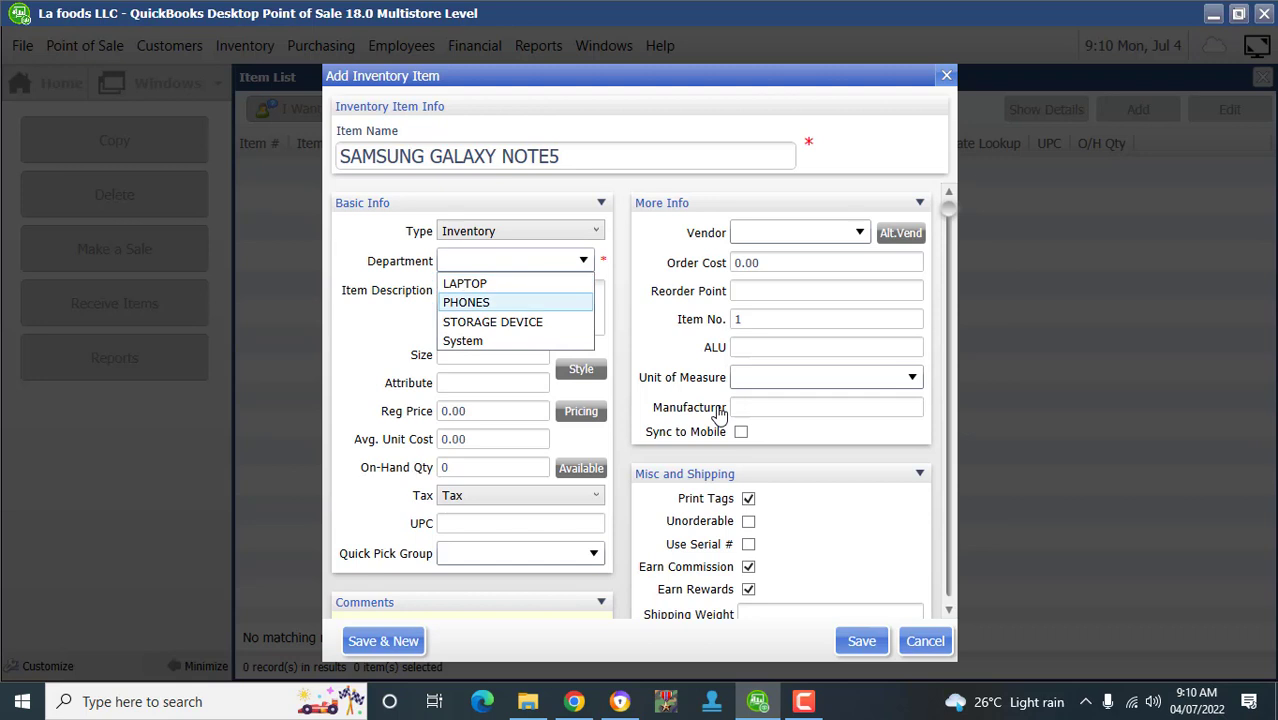
pyautogui.press('Up')
pyautogui.press('Up')
pyautogui.press('Up')
pyautogui.press('Down')
pyautogui.press('Up')
pyautogui.press('Down')
pyautogui.press('Return')
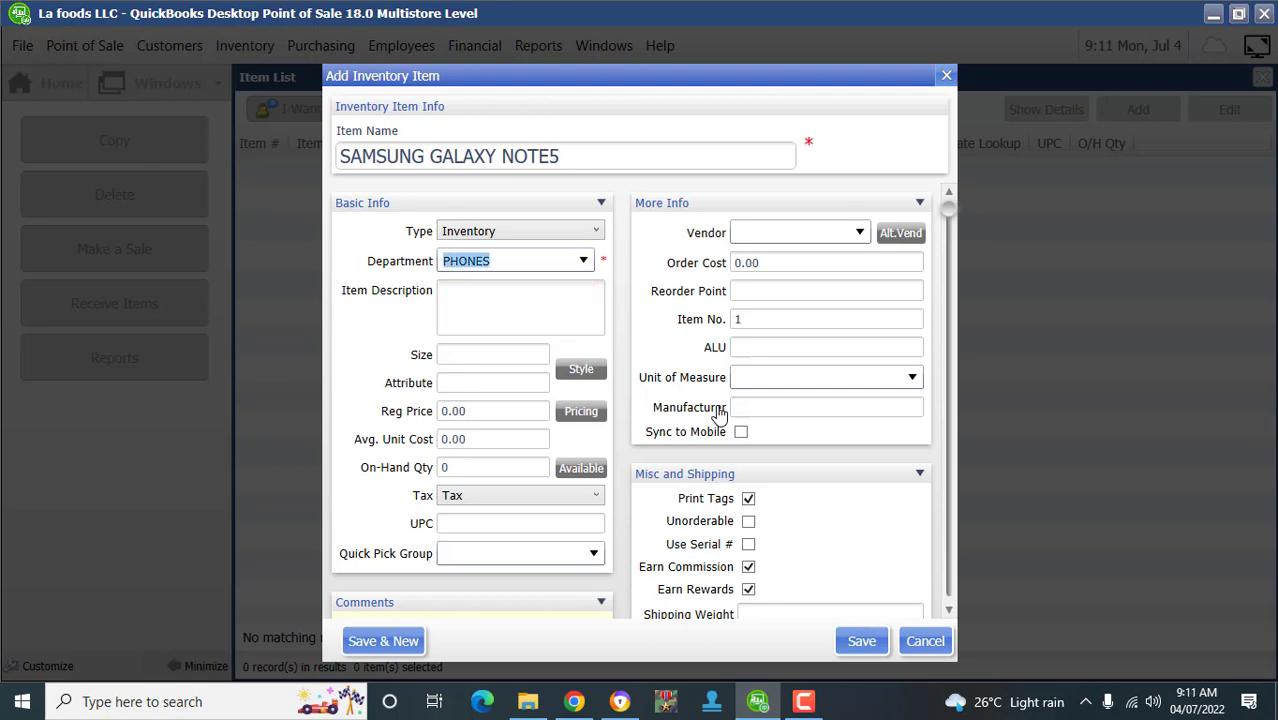
pyautogui.press('Tab')
# - Enter '6.5 INCH SCREEN' and '5000' as the first two description lines
pyautogui.write('6.')
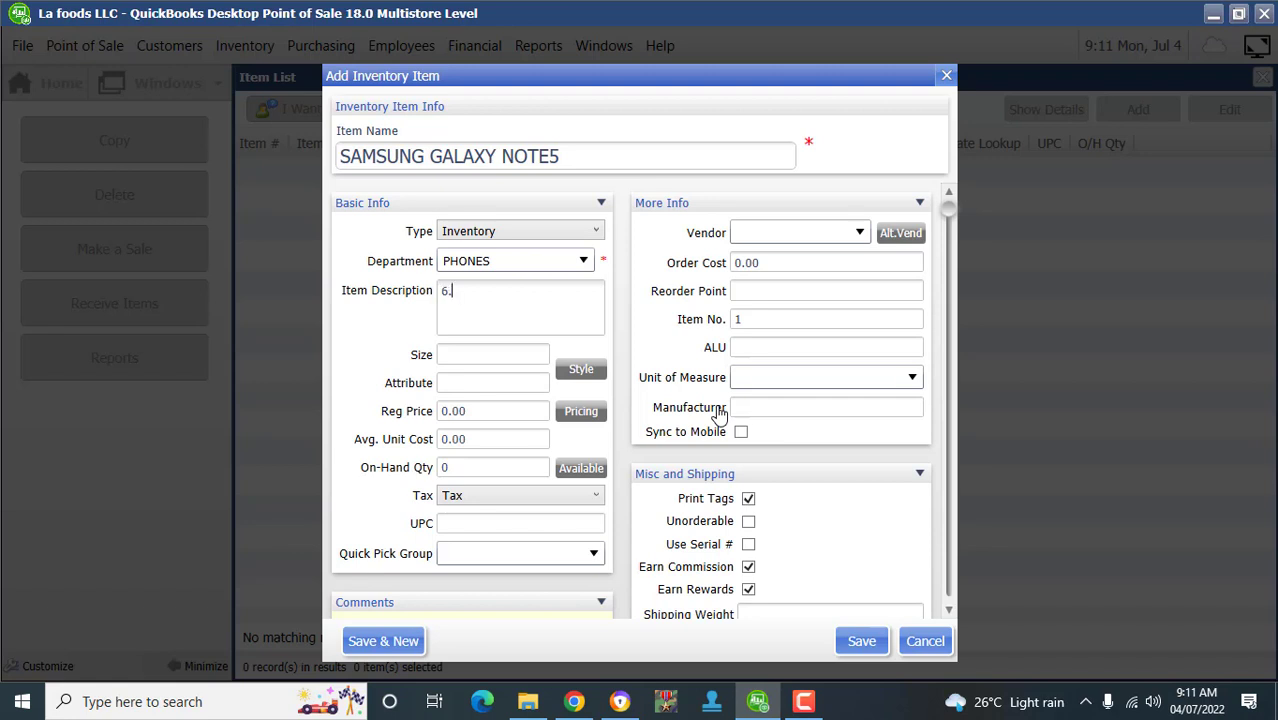
pyautogui.write('5 INCH SCREEN')
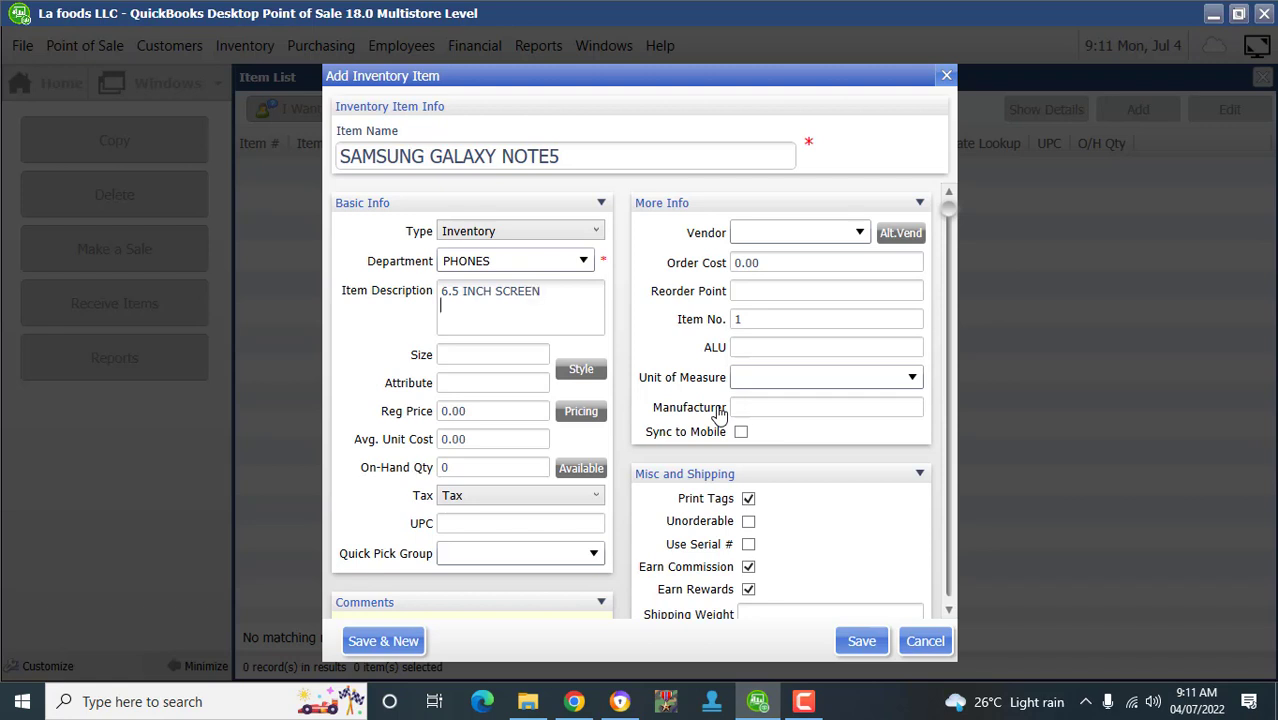
pyautogui.press('Return')
pyautogui.write('5000Ma')
pyautogui.press('BackSpace')
pyautogui.press('BackSpace')
pyautogui.write('map')
pyautogui.press('BackSpace')
pyautogui.press('BackSpace')
pyautogui.press('BackSpace')
pyautogui.press('Return')
# - Add '4GB RAM' and '256GB ROM' as the next description lines
pyautogui.write('4gb')
pyautogui.press('BackSpace')
pyautogui.press('BackSpace')
pyautogui.write('Gb')
pyautogui.press('BackSpace')
pyautogui.write('B RAM')
pyautogui.press('Return')
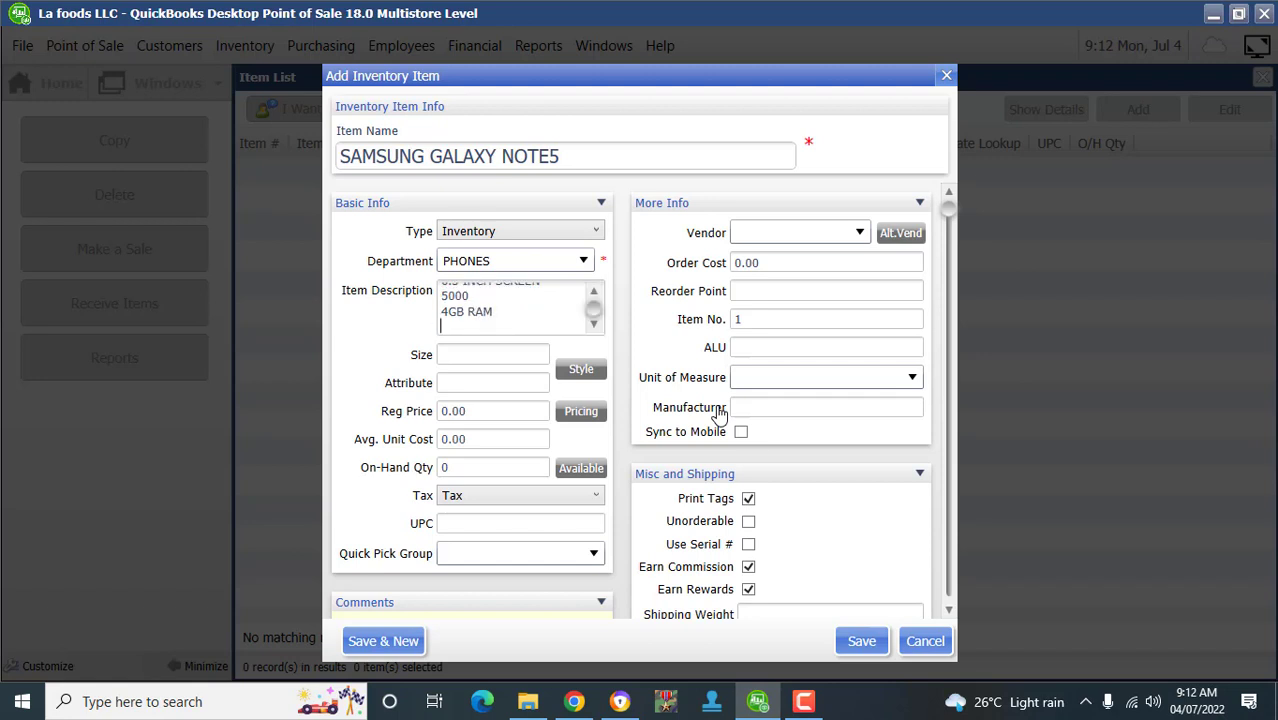
pyautogui.write('256G')
pyautogui.write('B ROM')
pyautogui.press('Return')
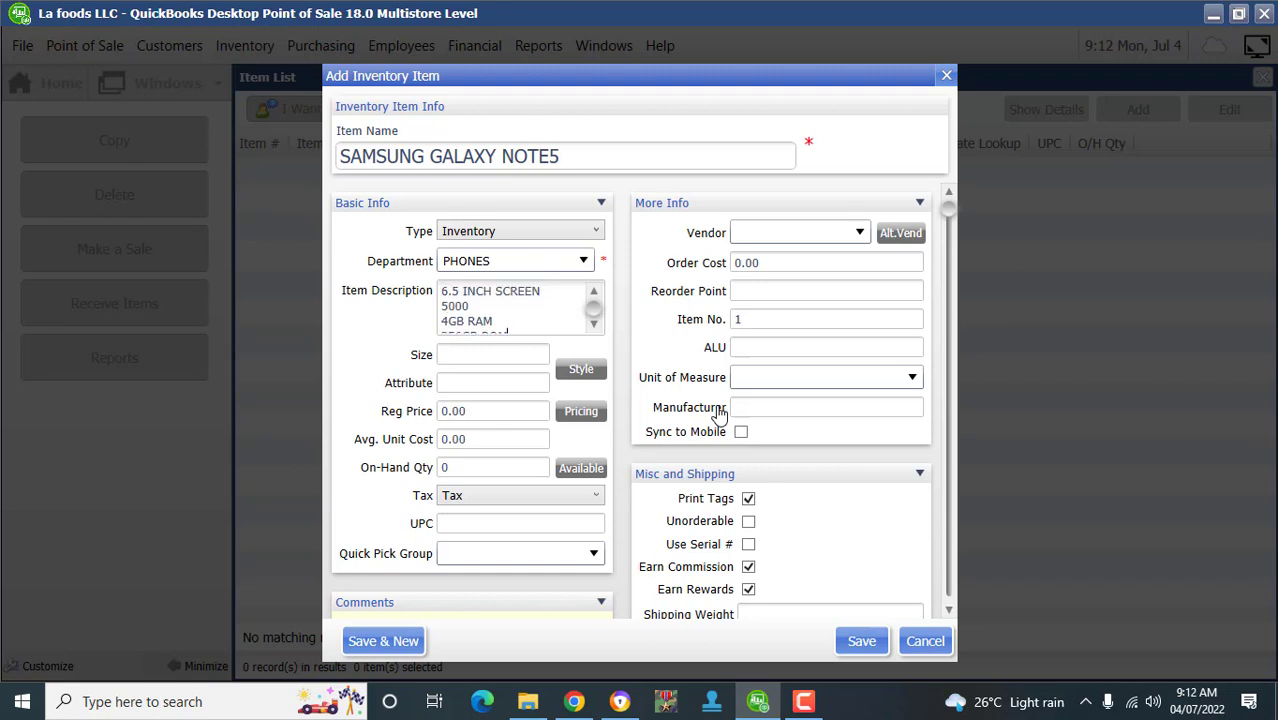
pyautogui.scroll(-2, 720, 414)
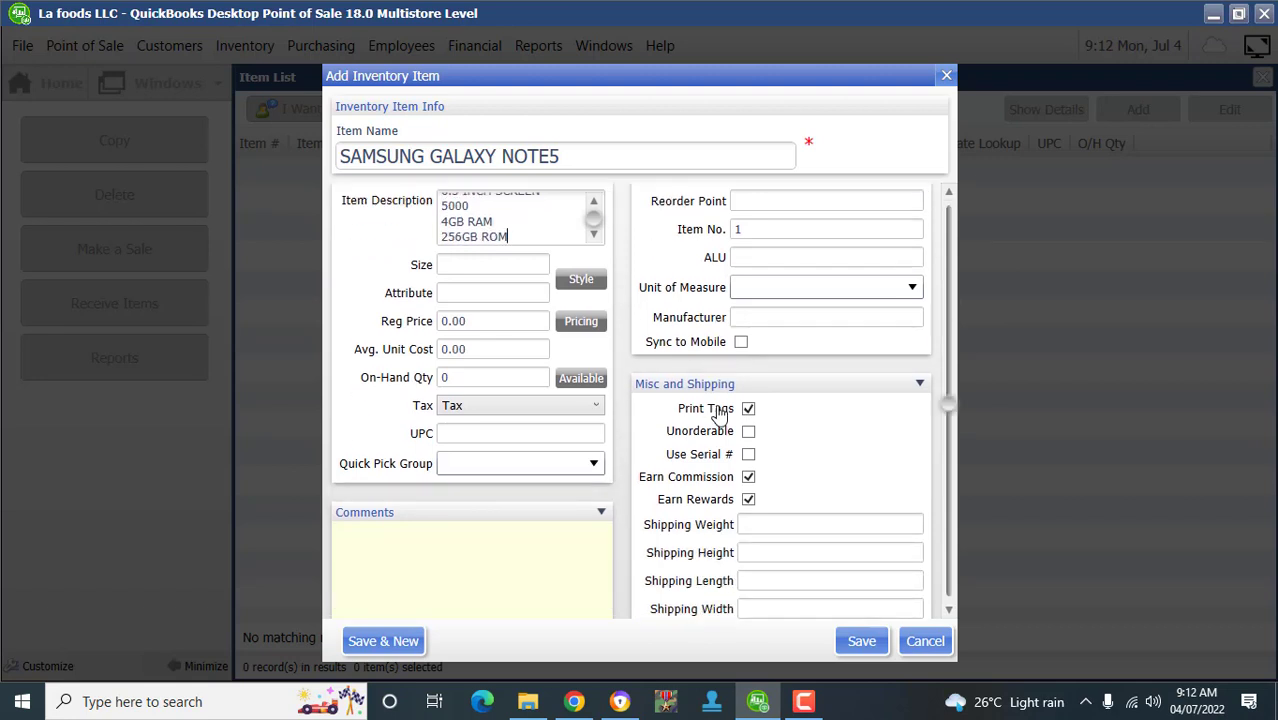
# - Enter a regular price of 300.00 for the item
pyautogui.press('Tab')
pyautogui.press('Tab')
pyautogui.hotkey('shift', 'Tab')
pyautogui.hotkey('shift', 'Tab')
pyautogui.press('Up')
pyautogui.press('Tab')
pyautogui.press('Tab')
pyautogui.press('Tab')
pyautogui.scroll(1, 720, 415)
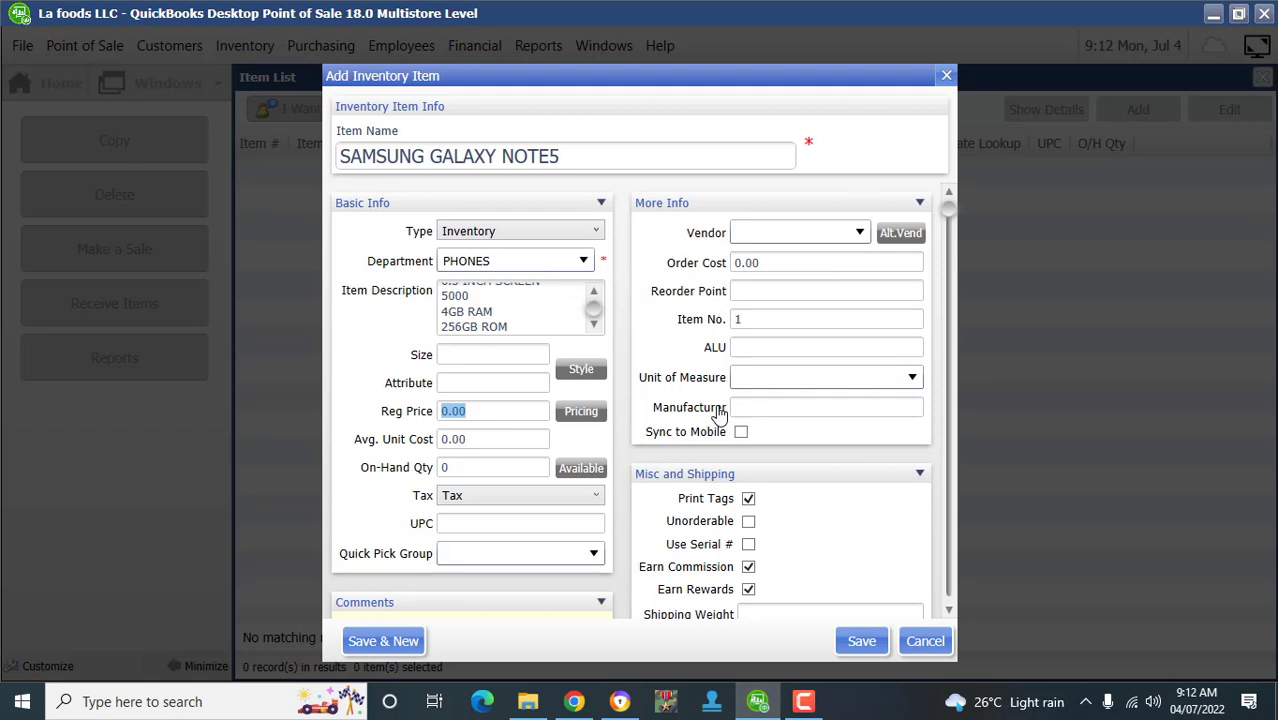
pyautogui.press('Tab')
pyautogui.hotkey('shift', 'Tab')
pyautogui.write('4')
pyautogui.press('BackSpace')
pyautogui.write('3000')
pyautogui.press('BackSpace')
# - Enter an average unit cost of 200
pyautogui.press('Tab')
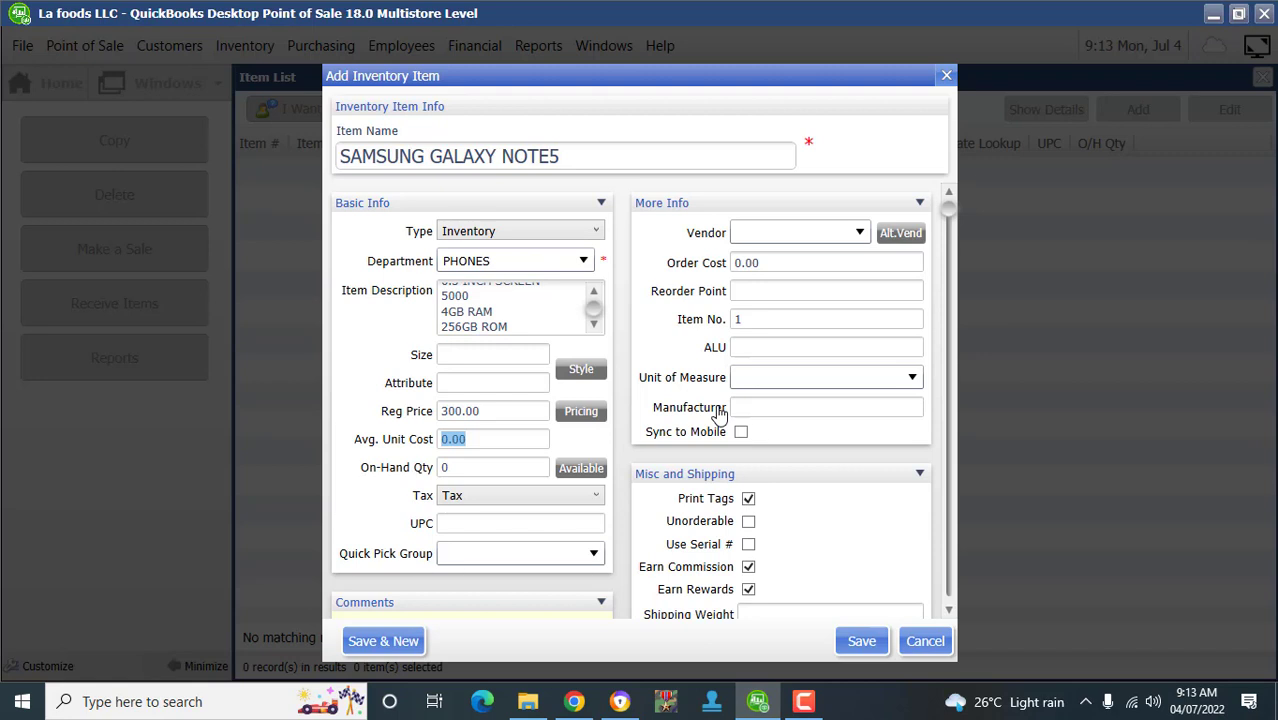
pyautogui.write('200')
pyautogui.press('Tab')
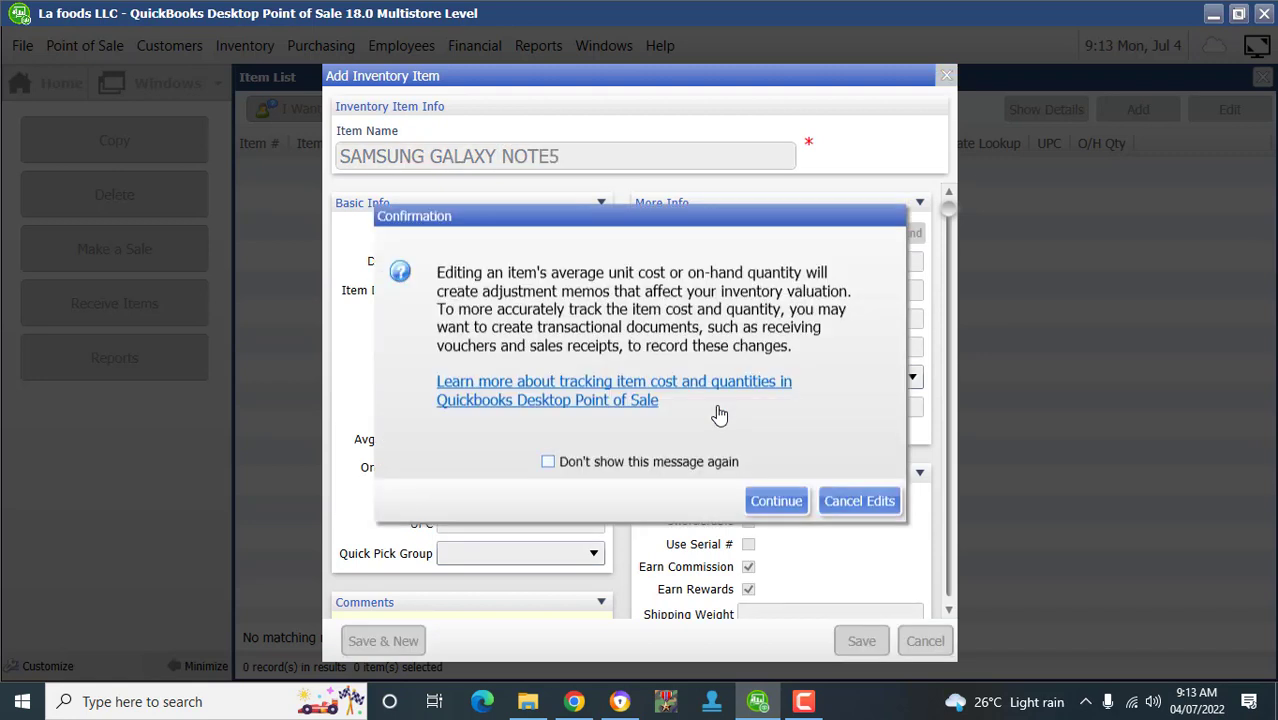
# - Accept the valuation warning without showing it again, and enter on-hand quantity 2
pyautogui.press('space')
pyautogui.press('Return')
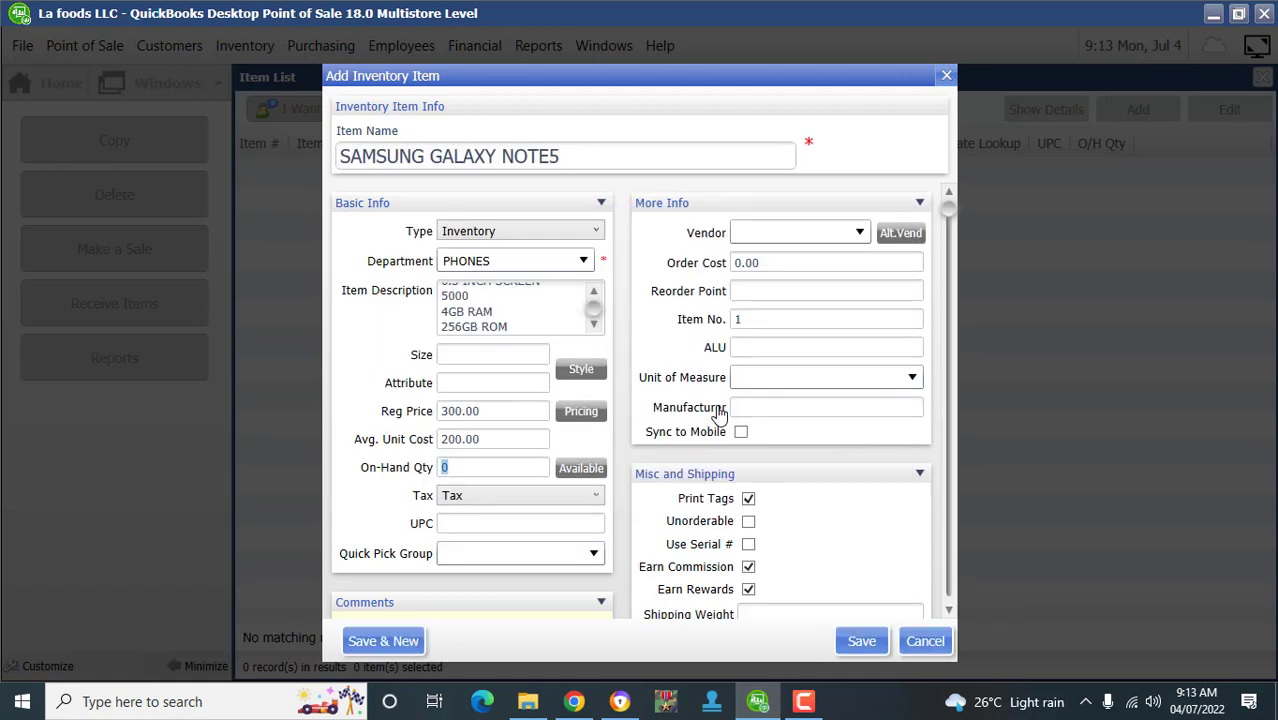
pyautogui.write('2')
pyautogui.scroll(-4, 720, 413)
pyautogui.scroll(3, 720, 413)
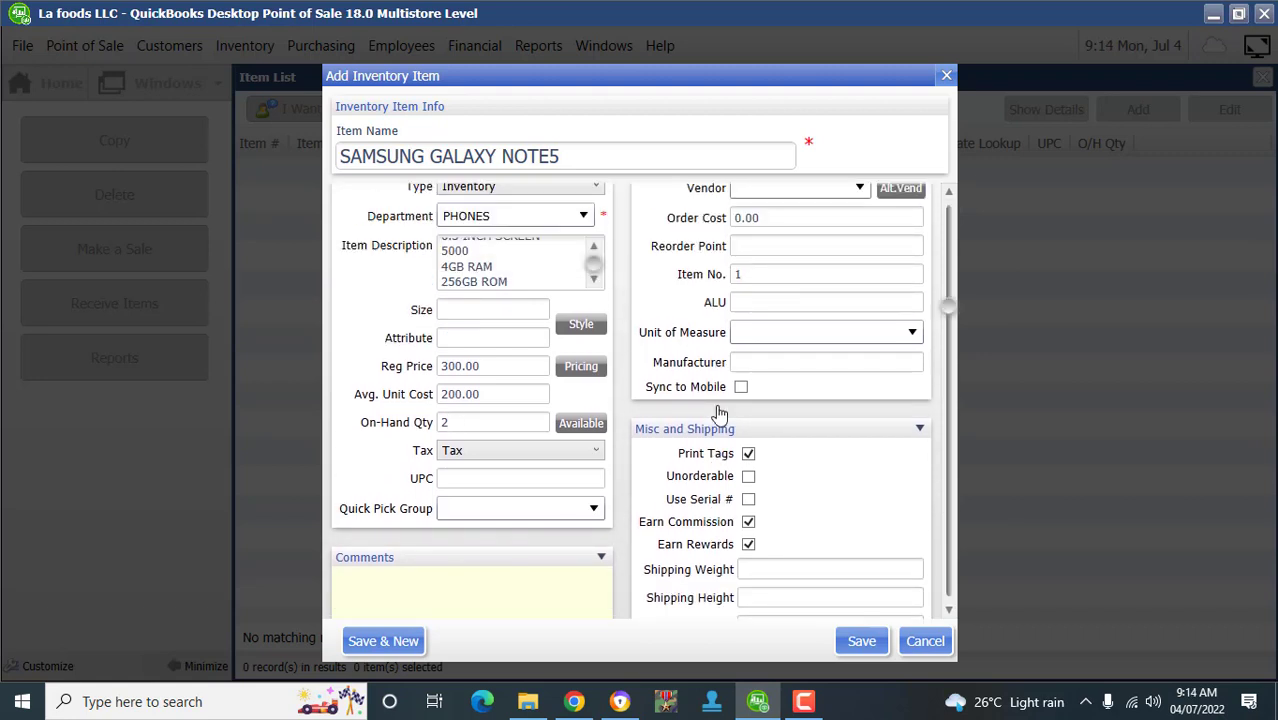
pyautogui.scroll(1, 720, 413)
# - Select JUMIA as the item's vendor
pyautogui.press('Down')
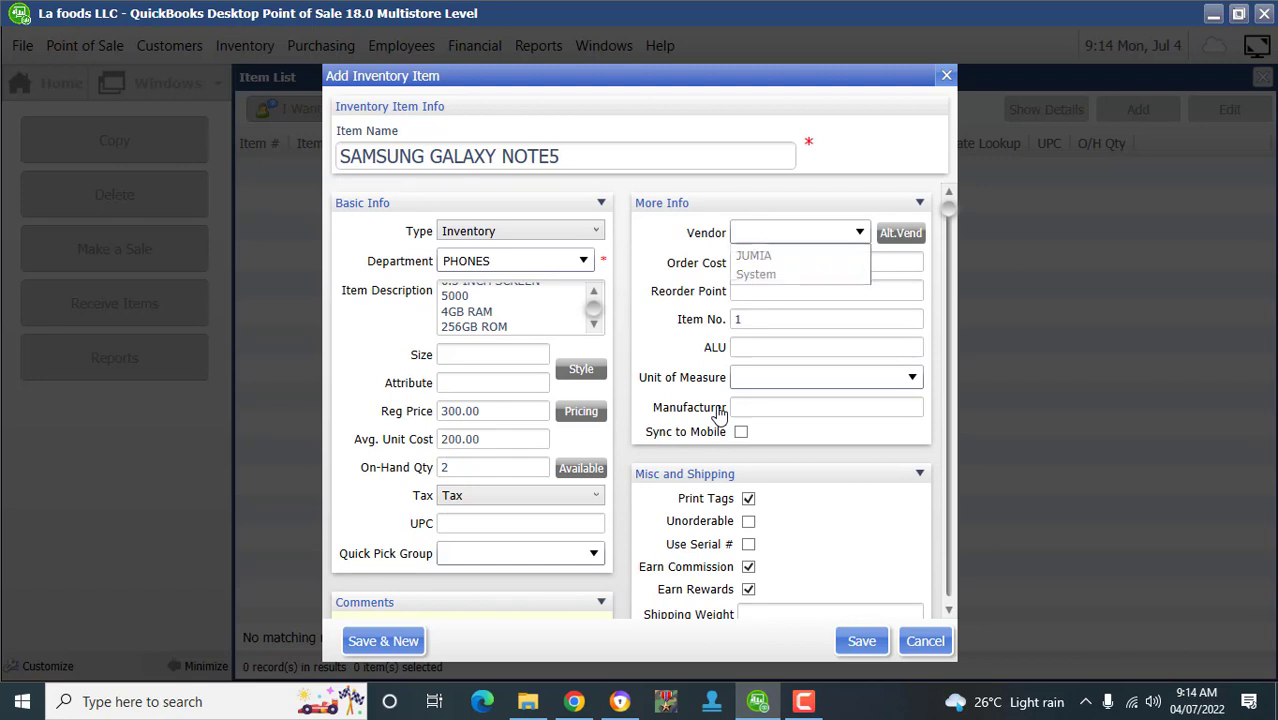
pyautogui.press('Down')
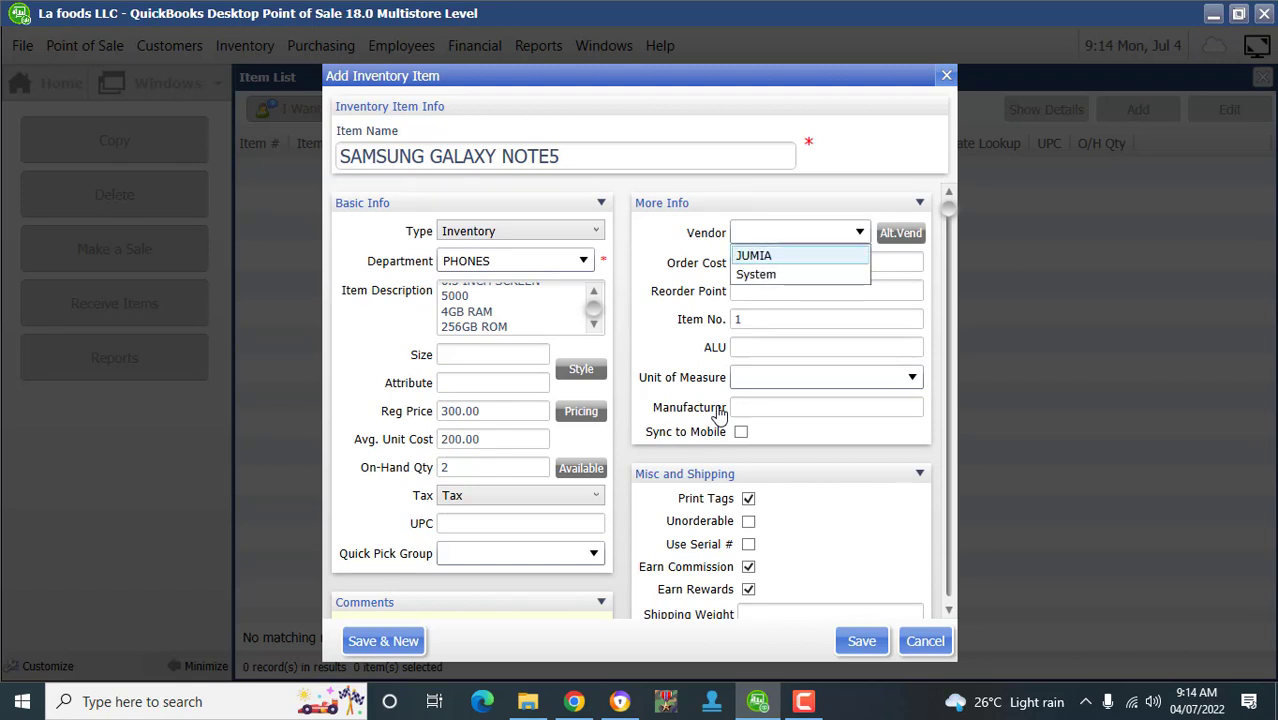
pyautogui.press('Return')
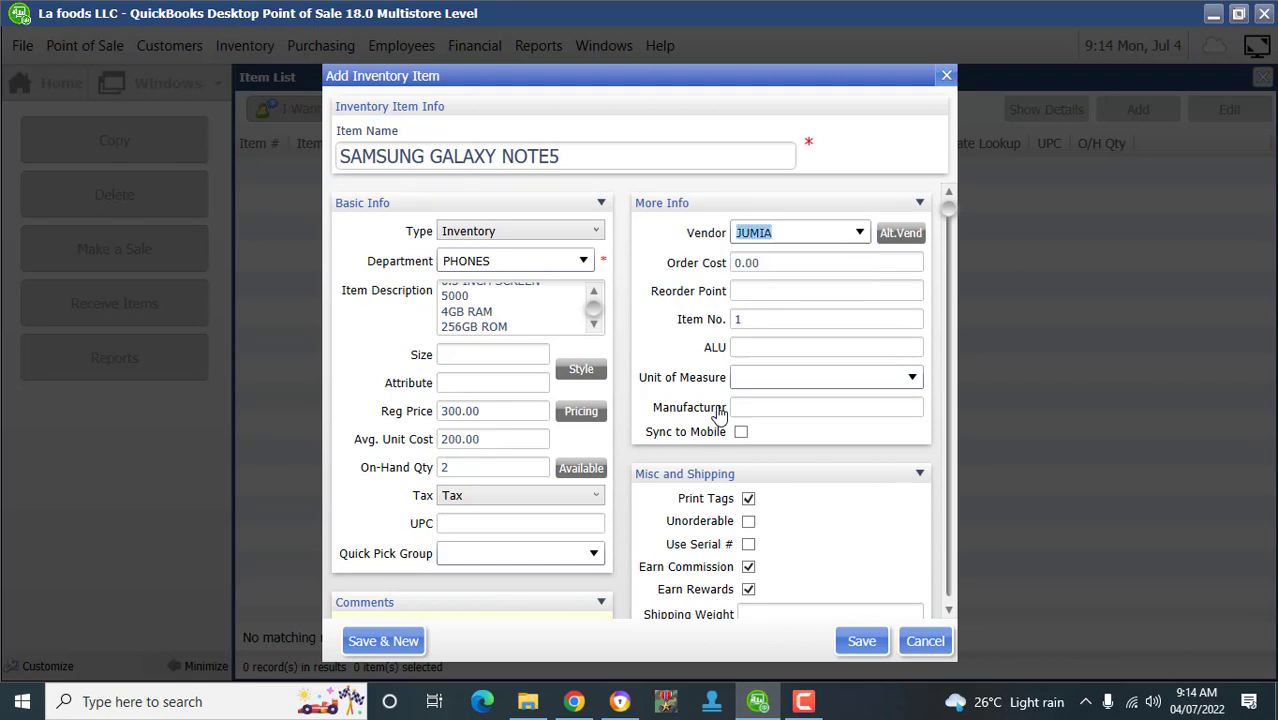
pyautogui.press('Tab')
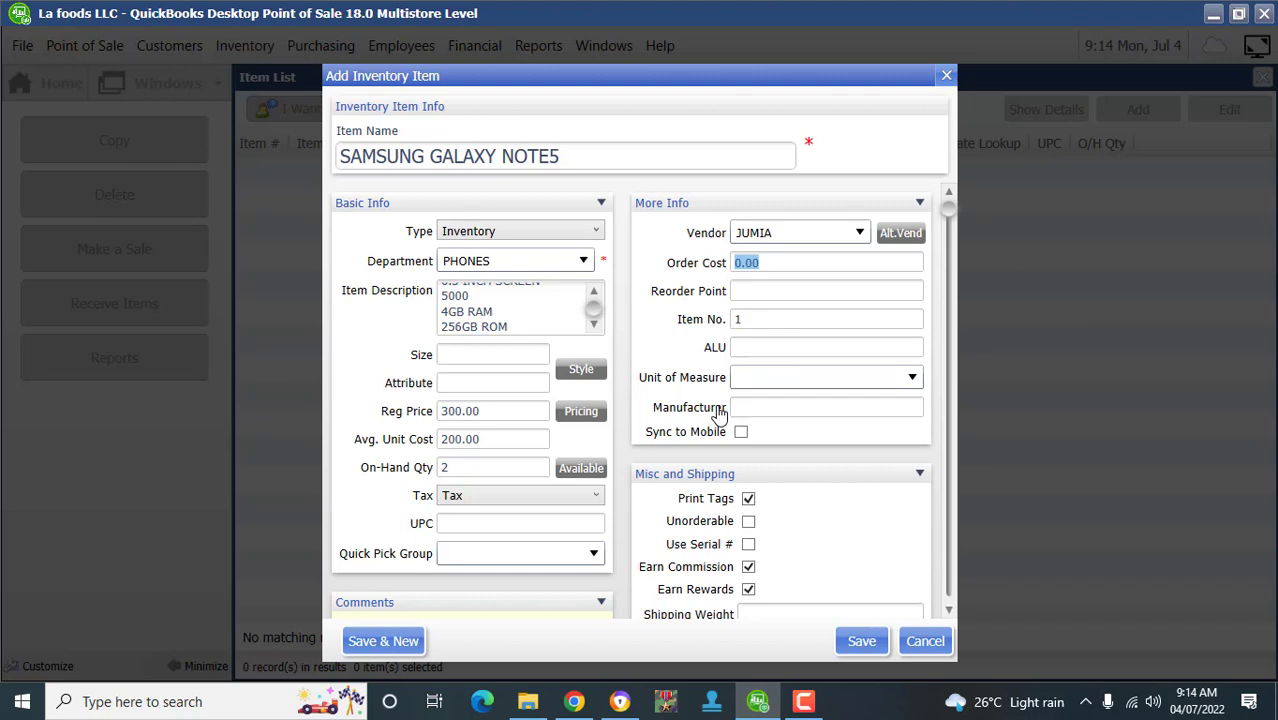
# - Enter an order cost of 200.00 and a reorder point of 50
pyautogui.write('200')
pyautogui.press('Tab')
pyautogui.write('50')
pyautogui.scroll(-2, 719, 413)
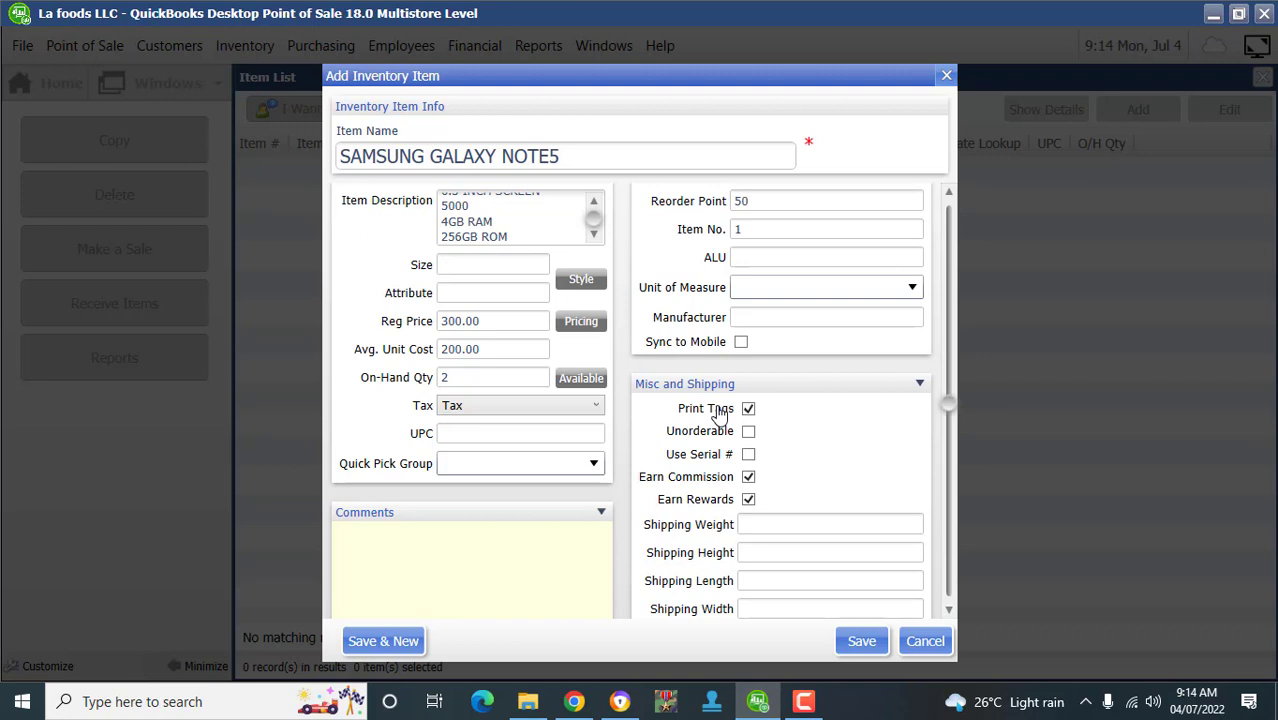
pyautogui.scroll(1, 719, 413)
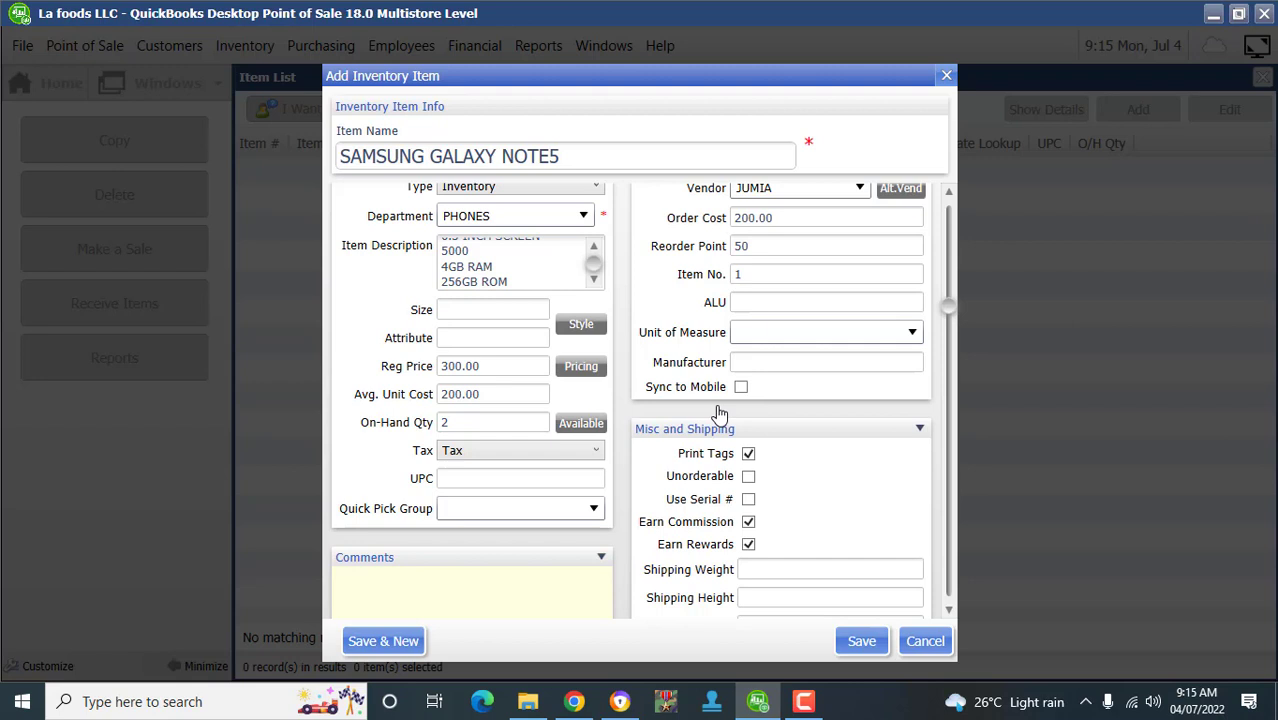
# - Tick Use Serial # under Misc and Shipping for the SAMSUNG GALAXY NOTE5 item
pyautogui.scroll(-1, 719, 413)
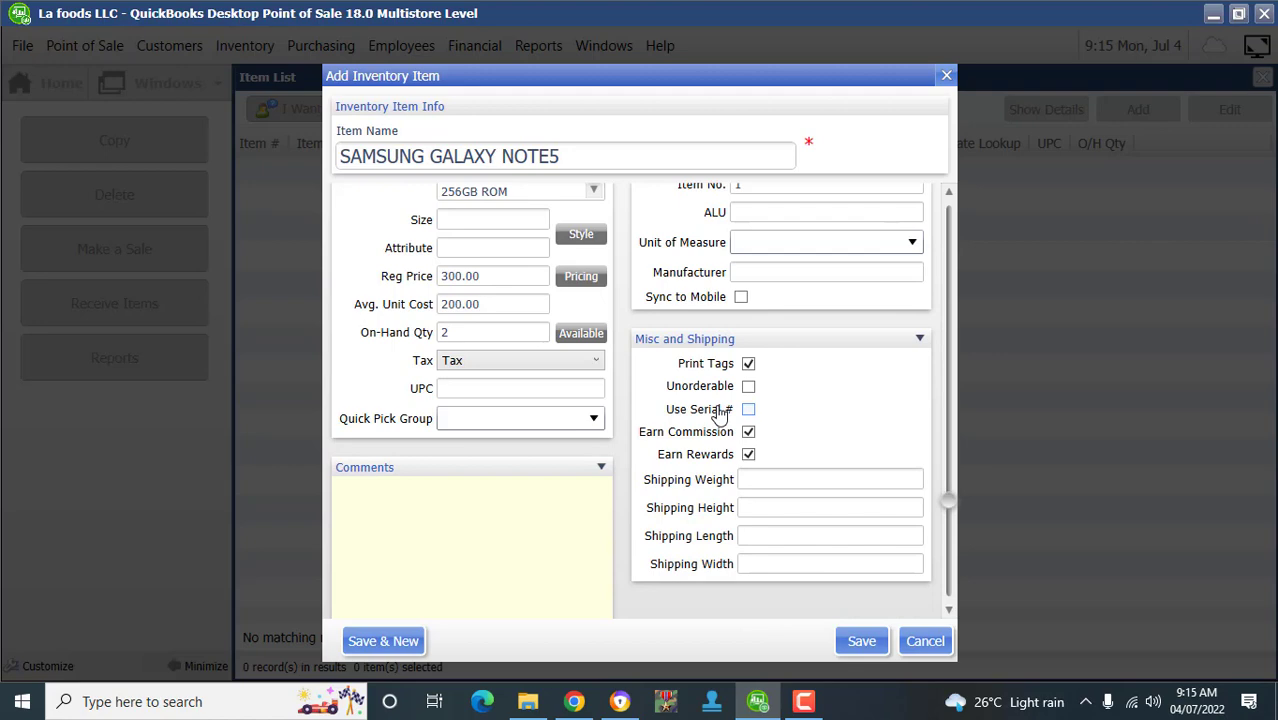
pyautogui.click(720, 414)
pyautogui.scroll(2, 720, 414)
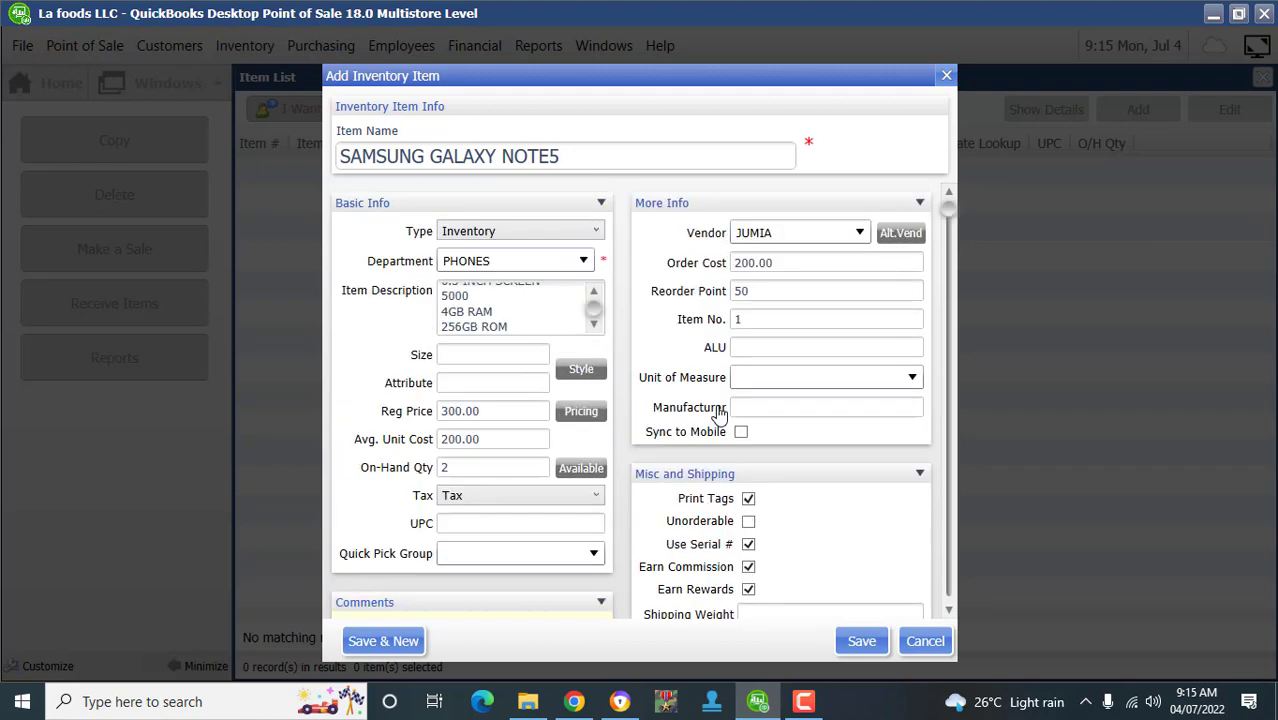
pyautogui.scroll(-3, 720, 414)
pyautogui.scroll(4, 720, 414)
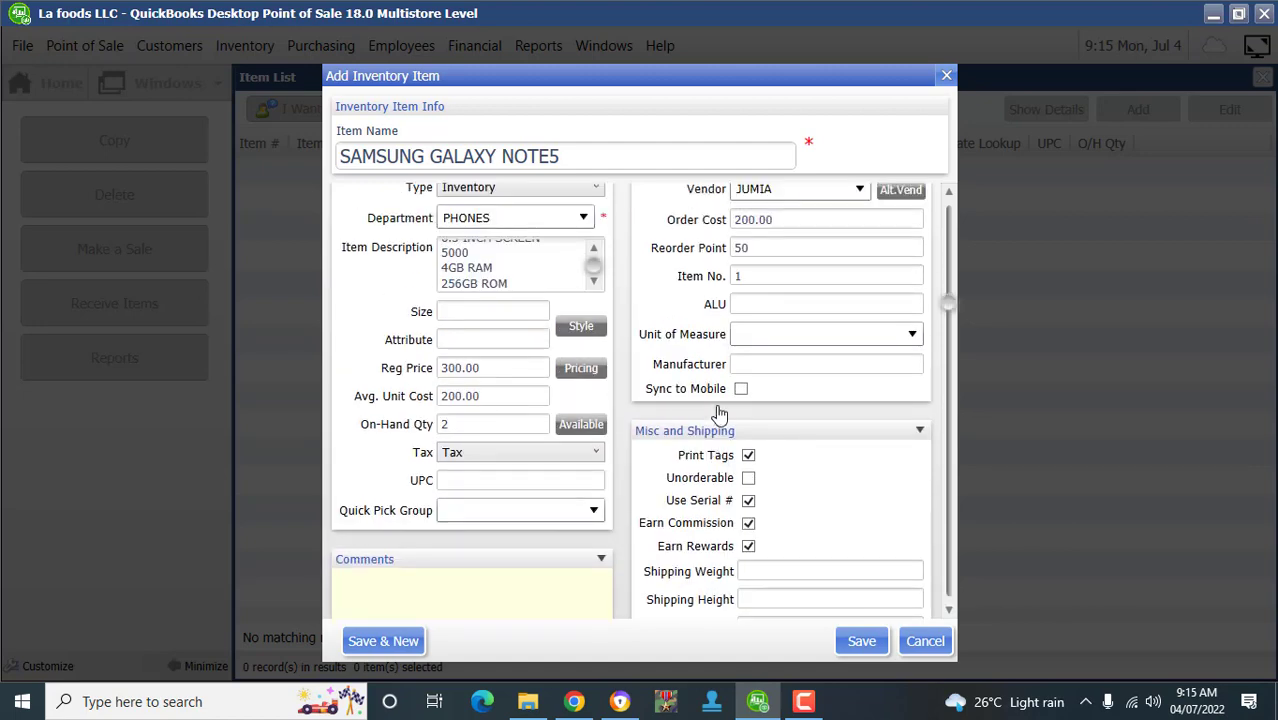
pyautogui.scroll(-4, 720, 414)
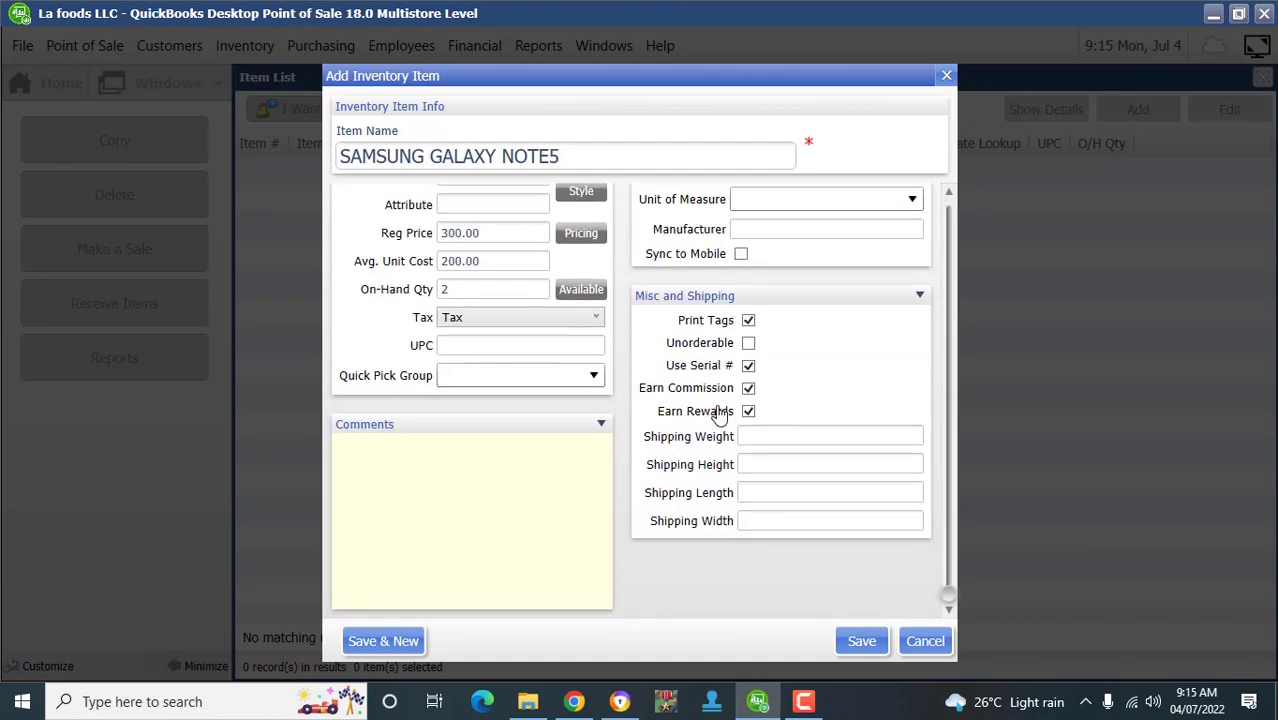
pyautogui.scroll(4, 720, 414)
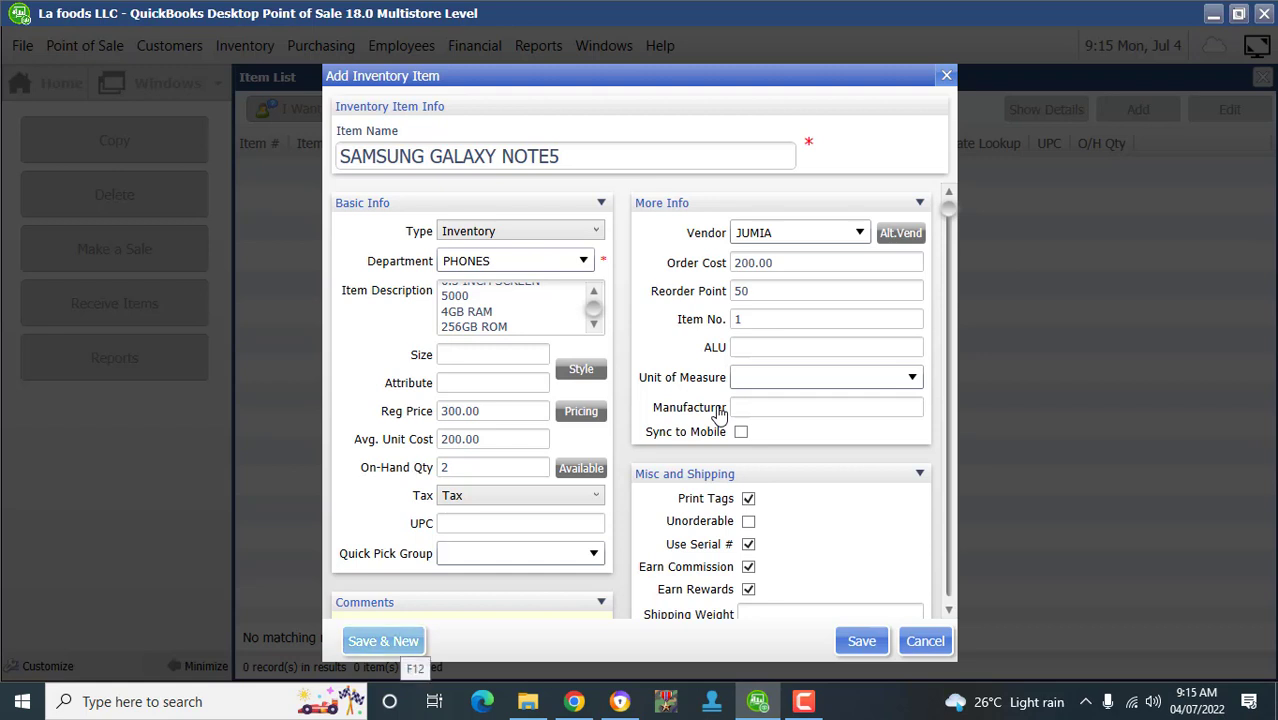
# - Save the phone item and start a new item named HP 15 in the LAPTOP department
pyautogui.click(383, 641)
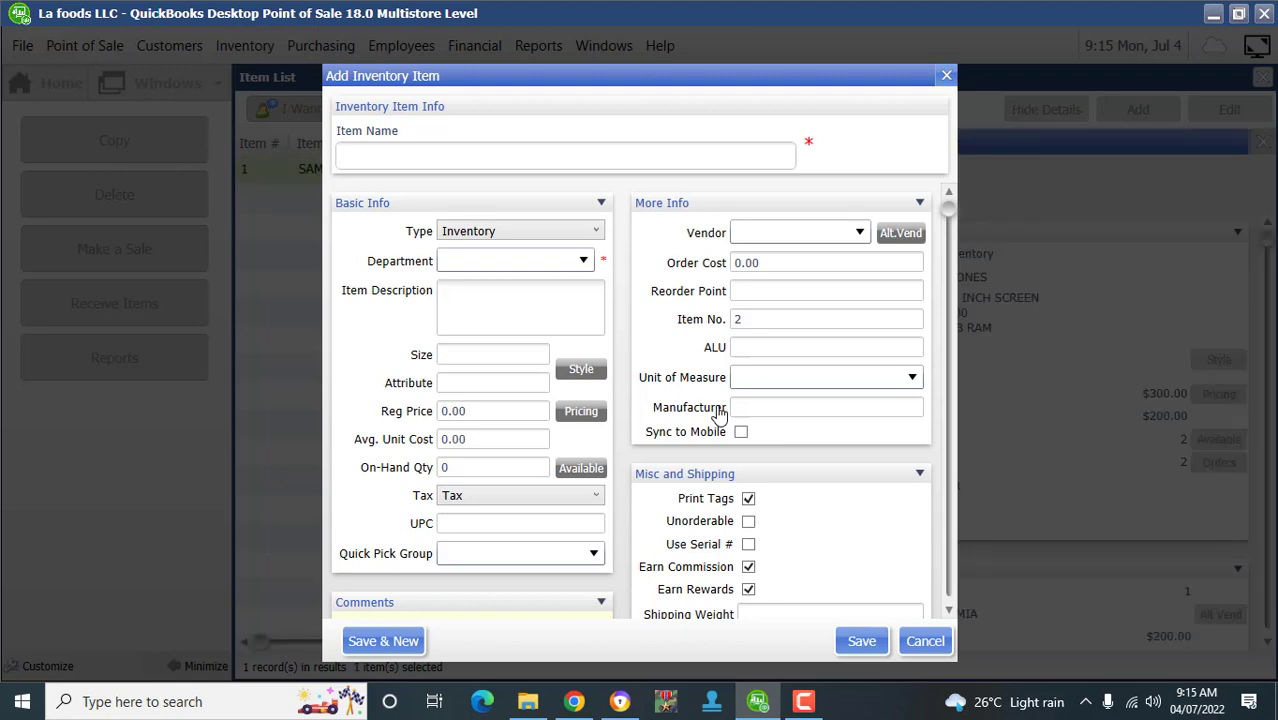
pyautogui.write('h')
pyautogui.press('BackSpace')
pyautogui.write('HP 15')
pyautogui.press('Tab')
pyautogui.press('Down')
pyautogui.press('Return')
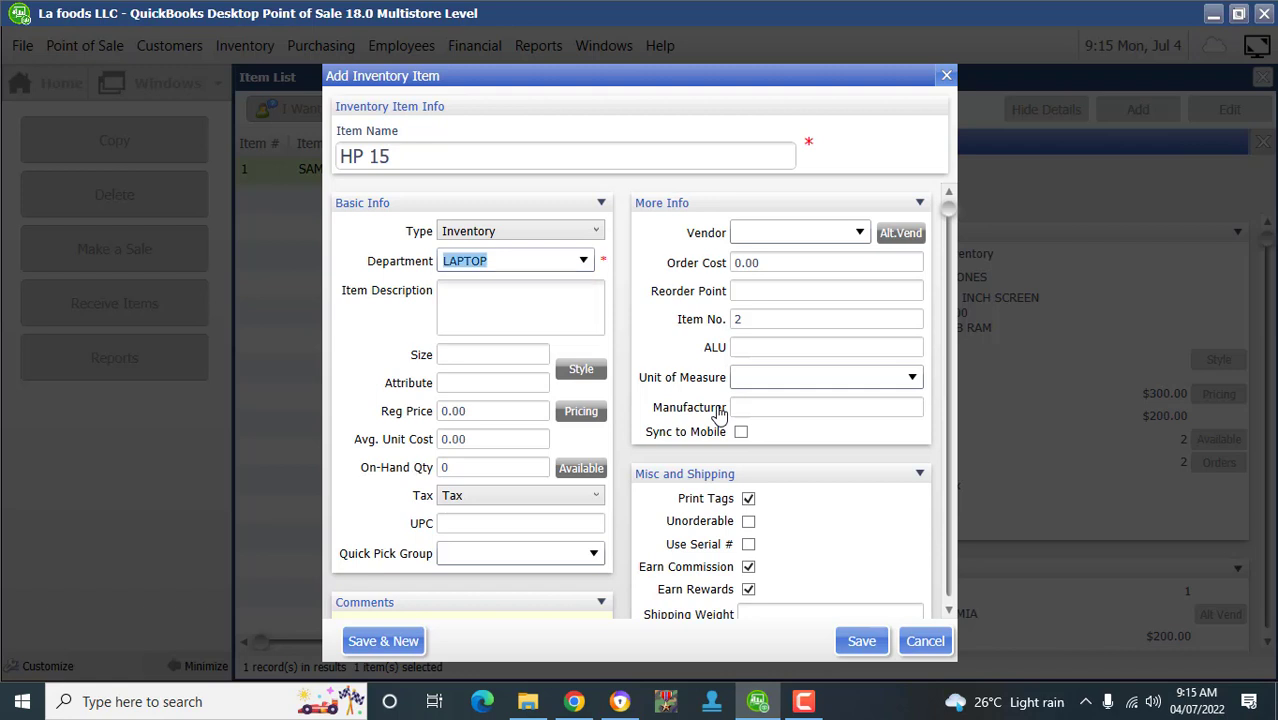
# - Enter the three-line description Corei5 2.4Gh, 4GB RAM, 500GB HDD
pyautogui.press('Tab')
pyautogui.write('Co')
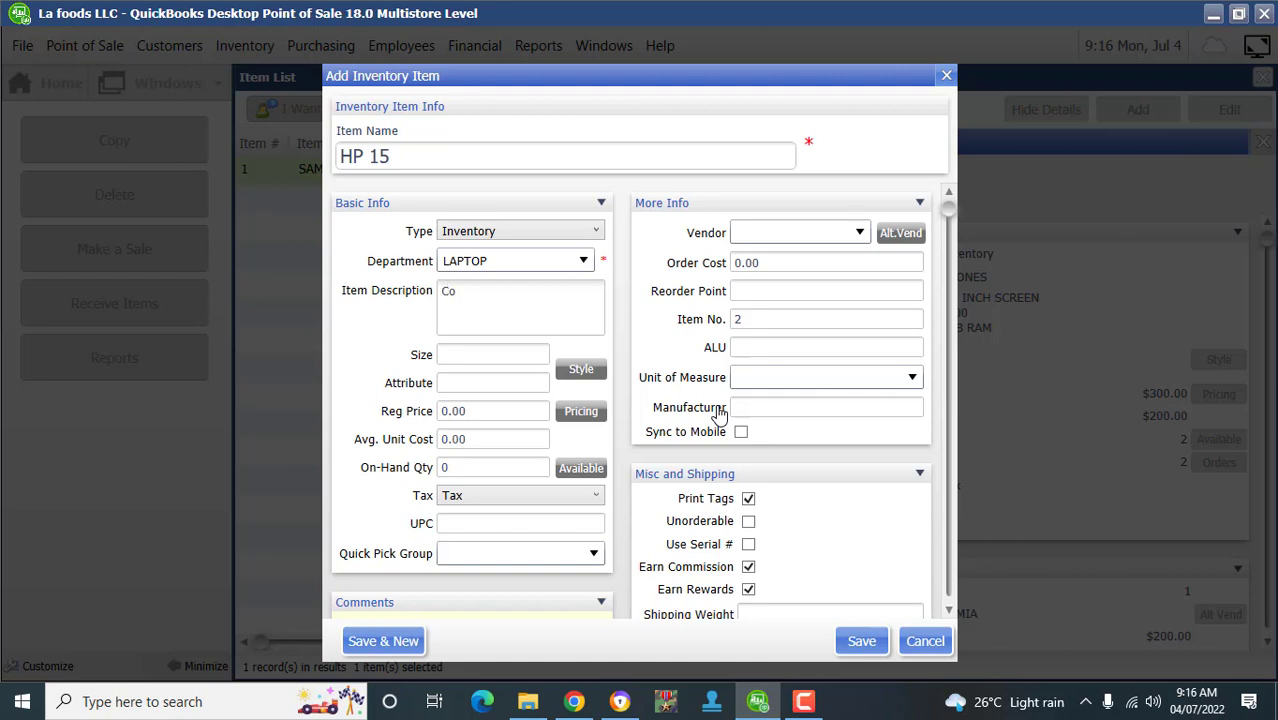
pyautogui.write('rei5 2.4Gh')
pyautogui.press('Return')
pyautogui.write('4GB RAM')
pyautogui.press('Return')
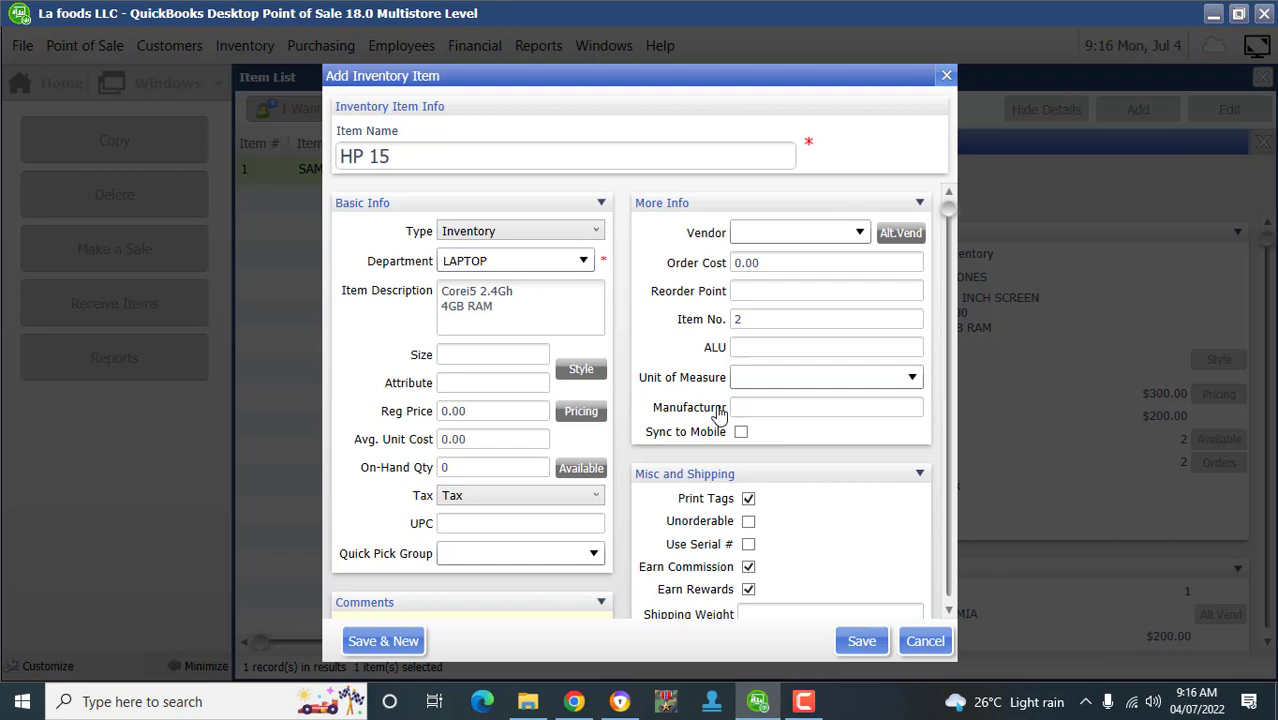
pyautogui.write('500GB HDD')
# - Enter regular price 400, average unit cost 200, on-hand quantity 2 and order cost 200
pyautogui.press('Tab')
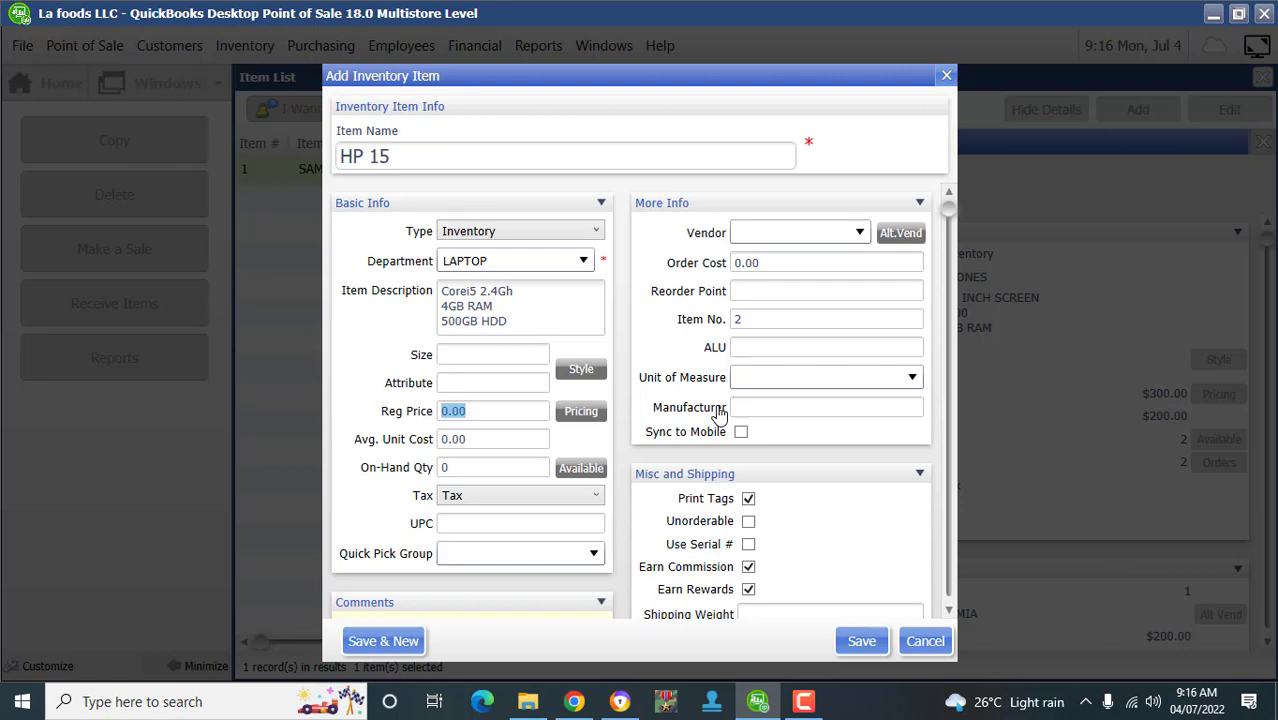
pyautogui.write('400')
pyautogui.press('Tab')
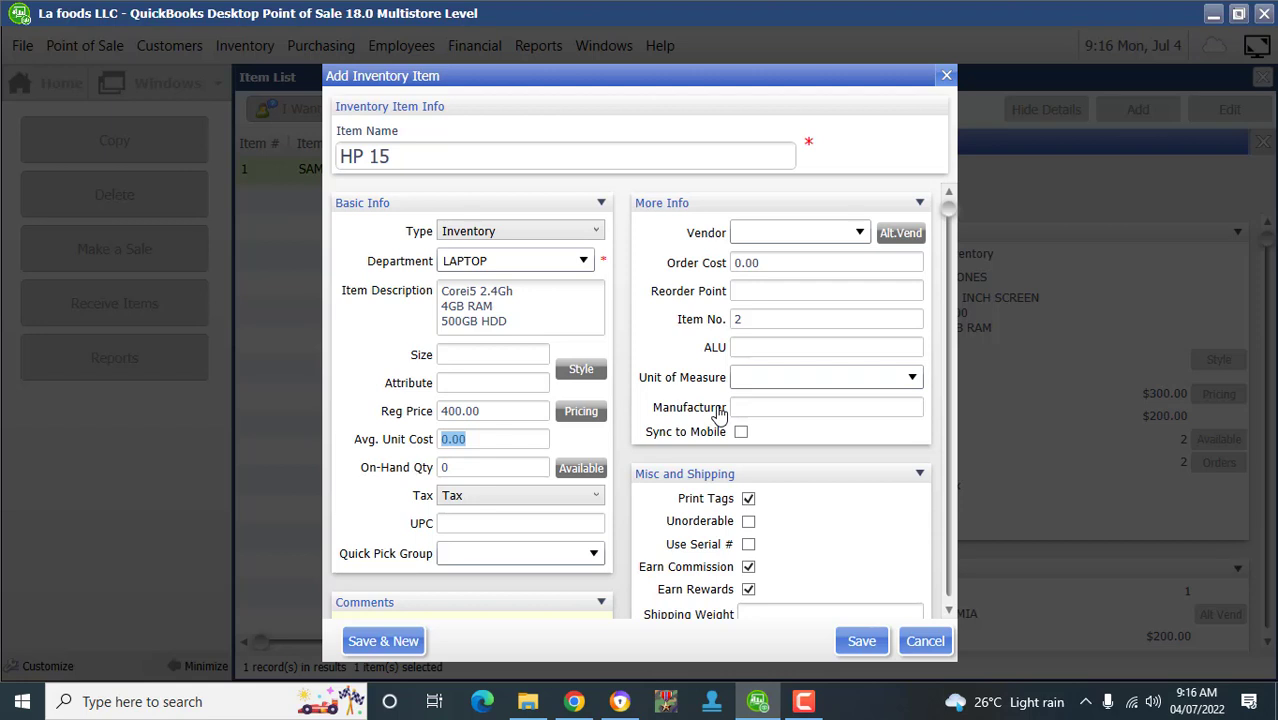
pyautogui.write('200')
pyautogui.press('Tab')
pyautogui.write('2')
pyautogui.press('Tab')
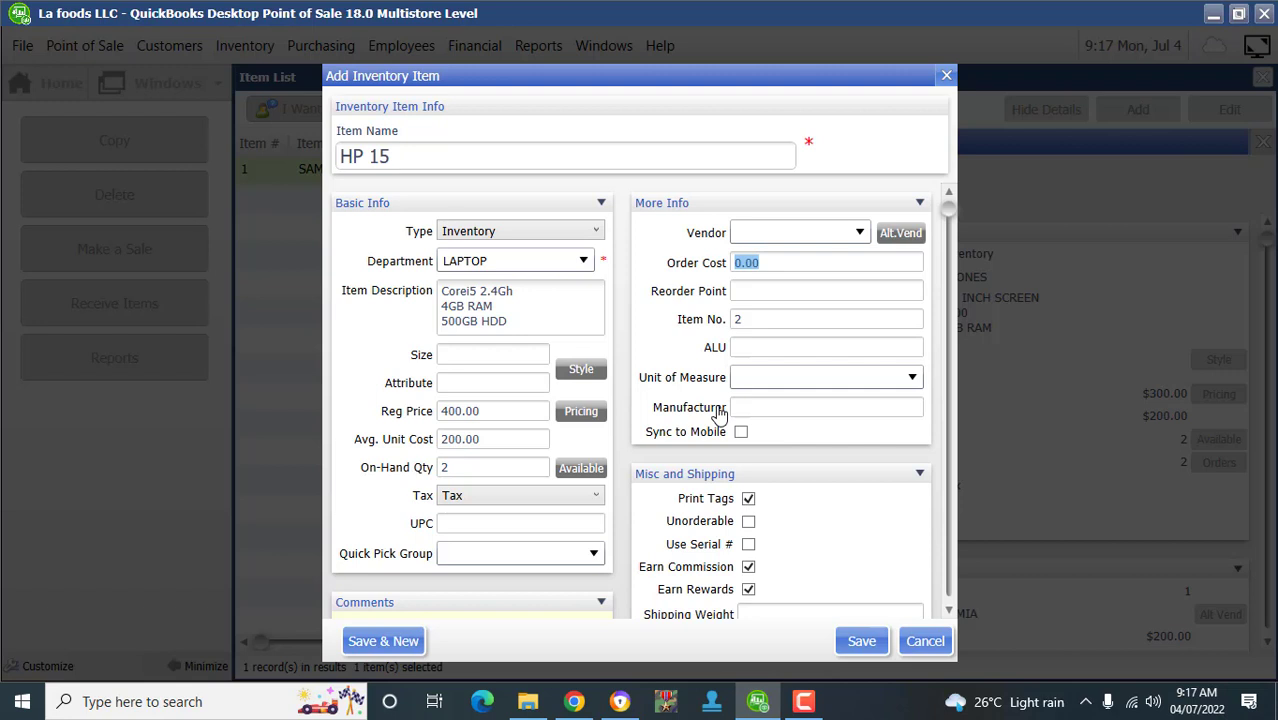
pyautogui.write('200')
# - Choose JUMIA as the vendor, save HP 15 with F11, and hide the detail pane
pyautogui.press('Tab')
pyautogui.press('Down')
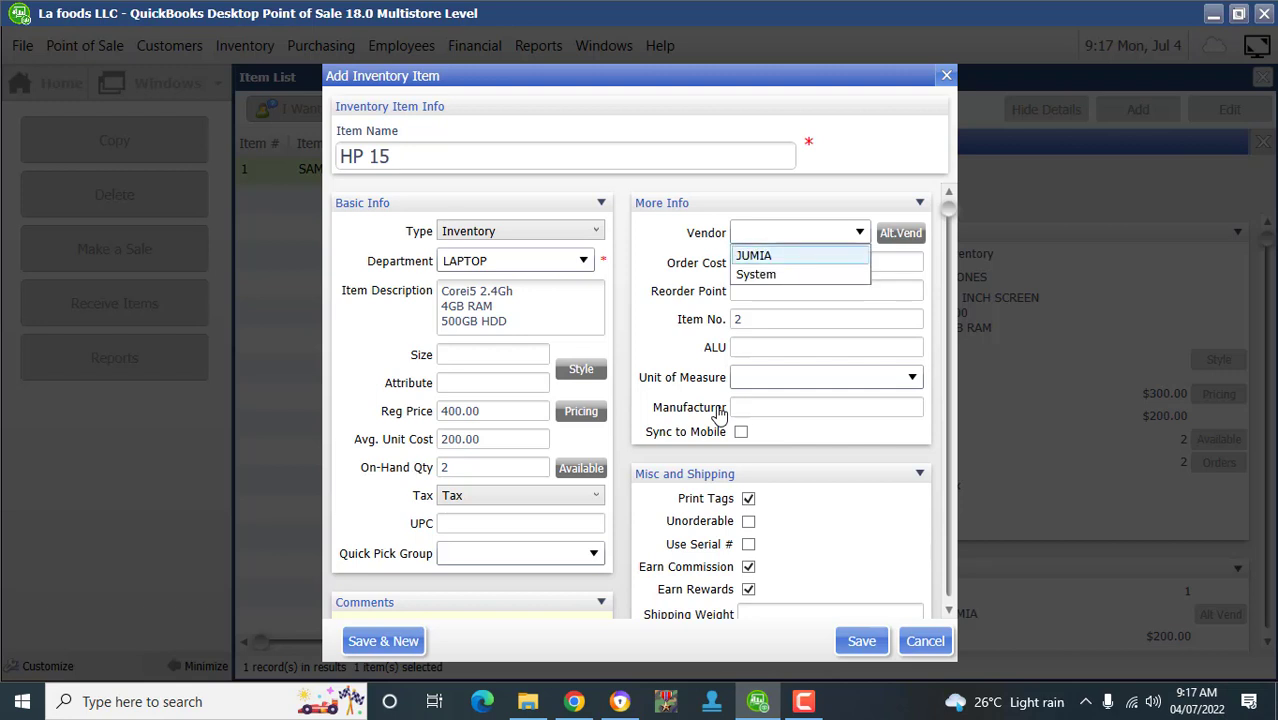
pyautogui.press('Return')
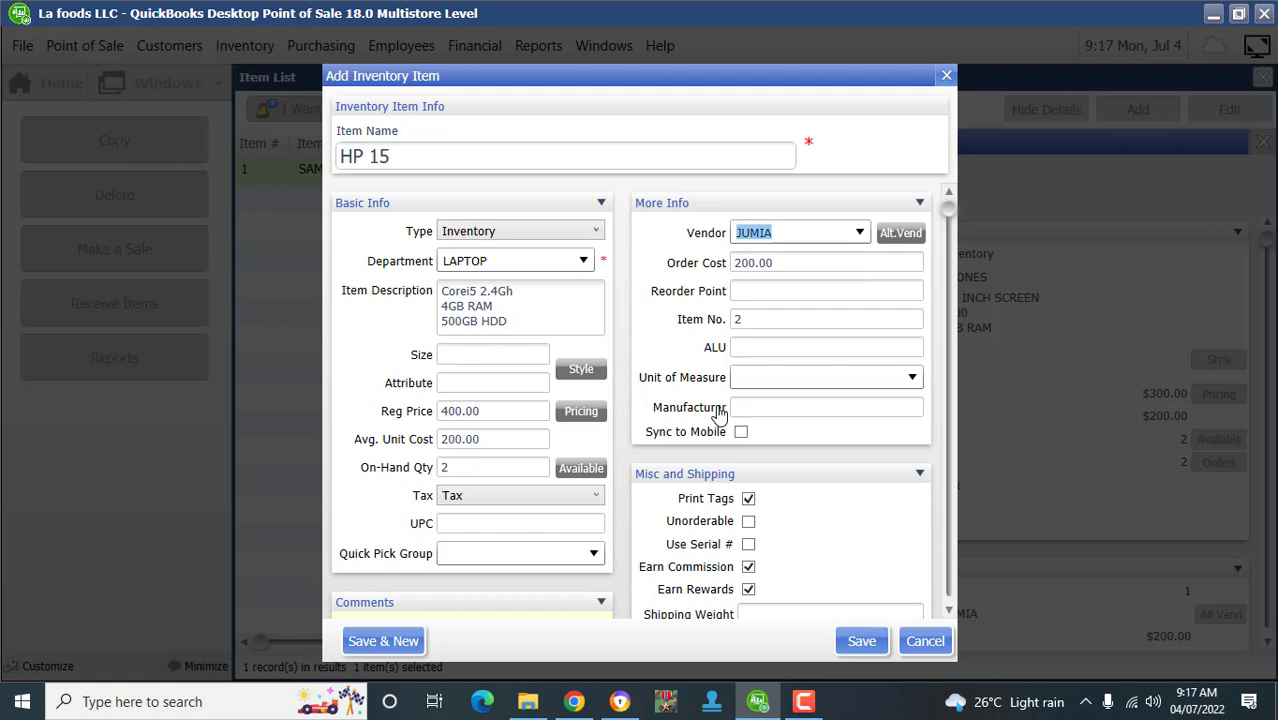
pyautogui.scroll(-3, 718, 413)
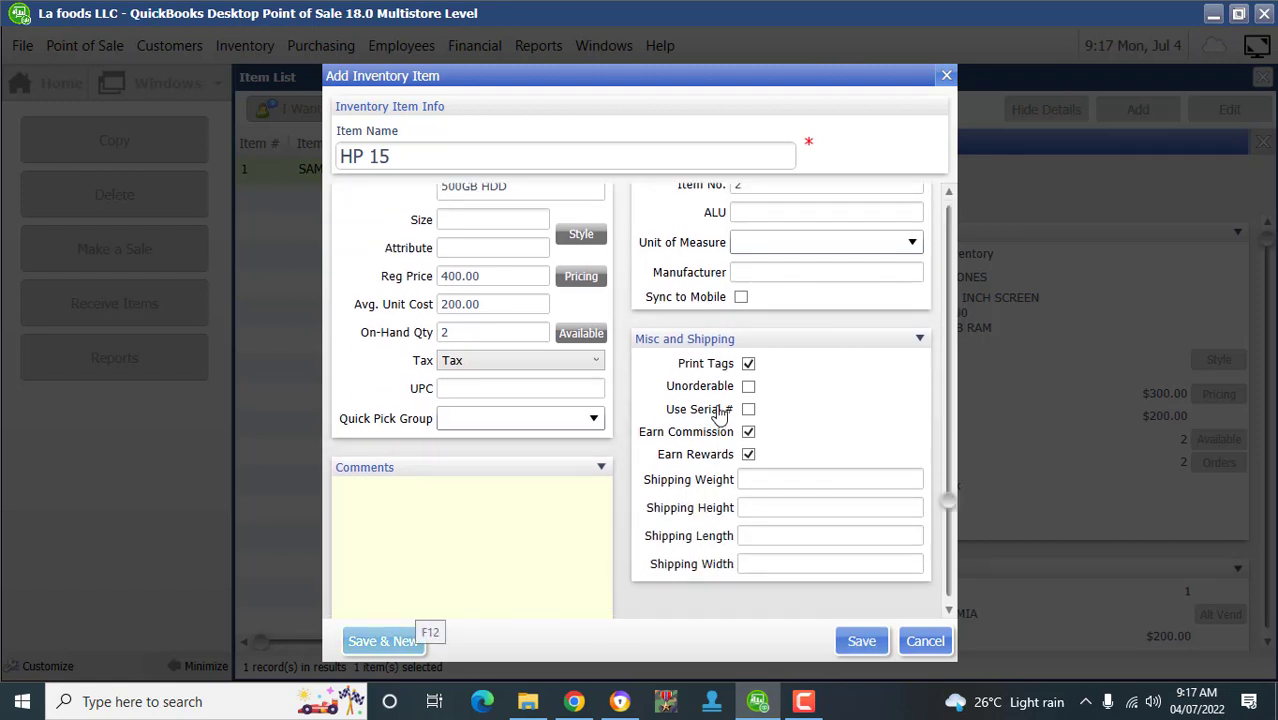
pyautogui.scroll(3, 718, 413)
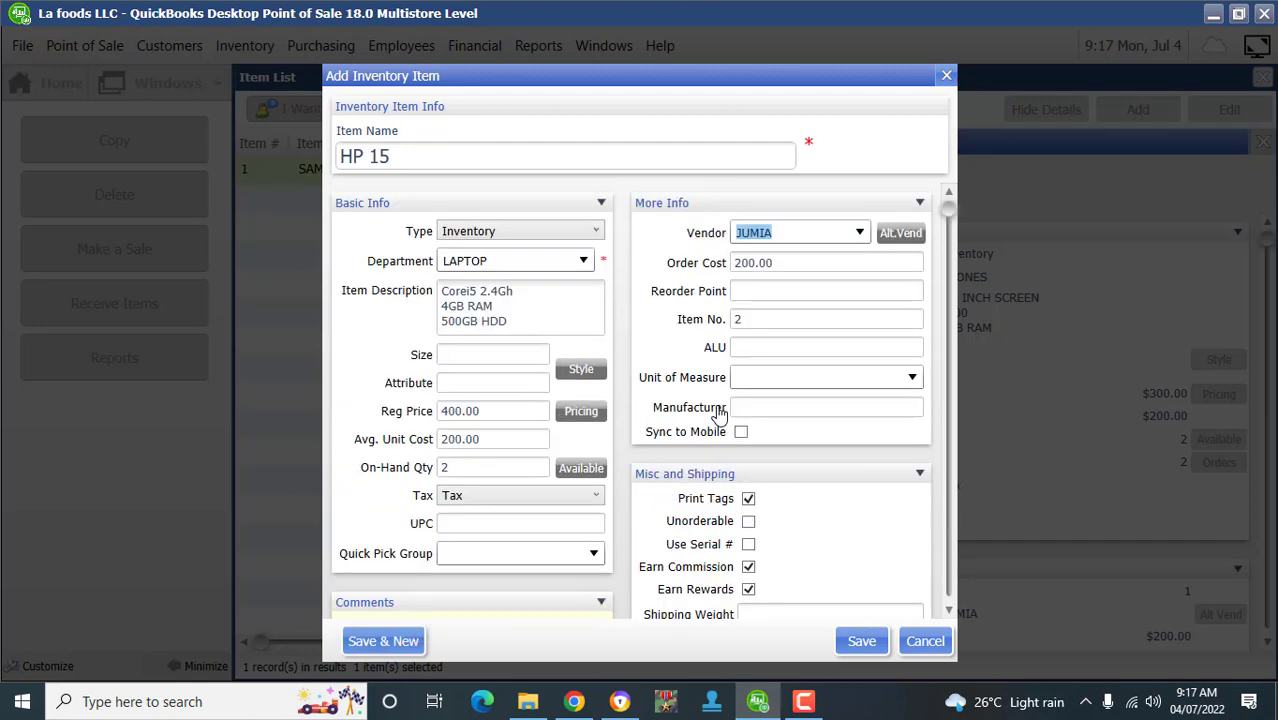
pyautogui.scroll(-3, 718, 413)
pyautogui.press('F11')
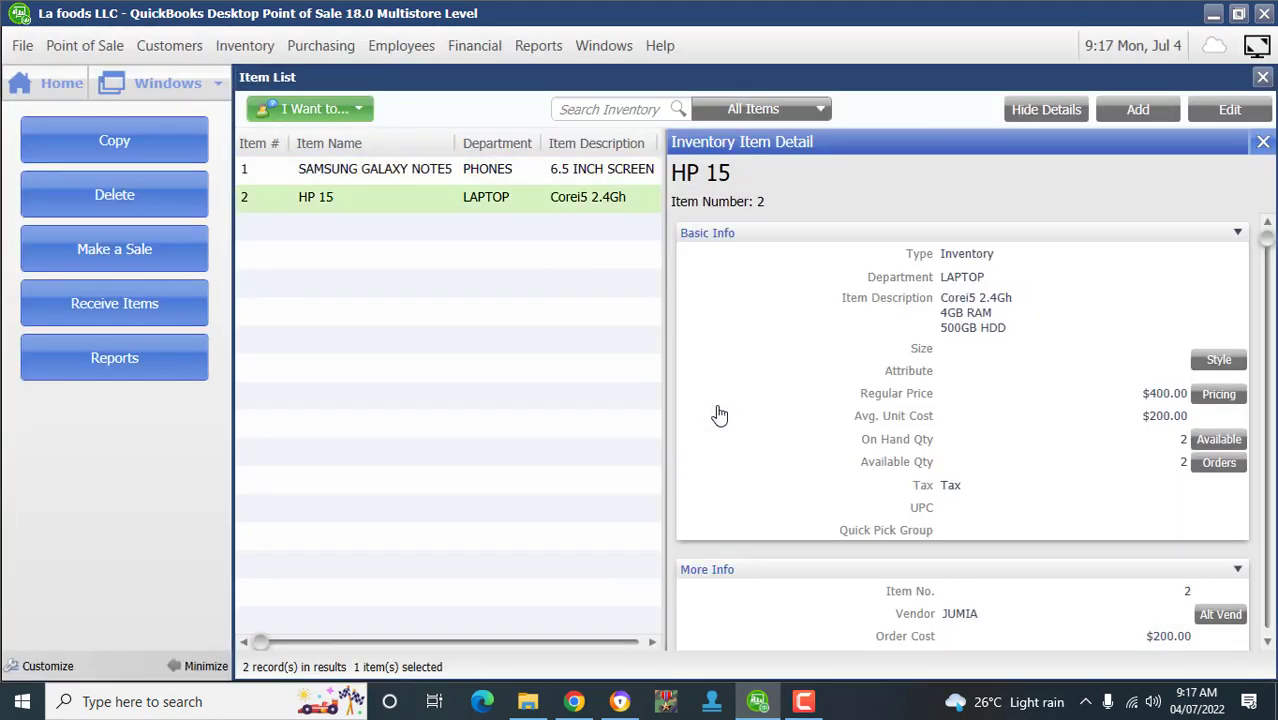
pyautogui.click(1263, 142)
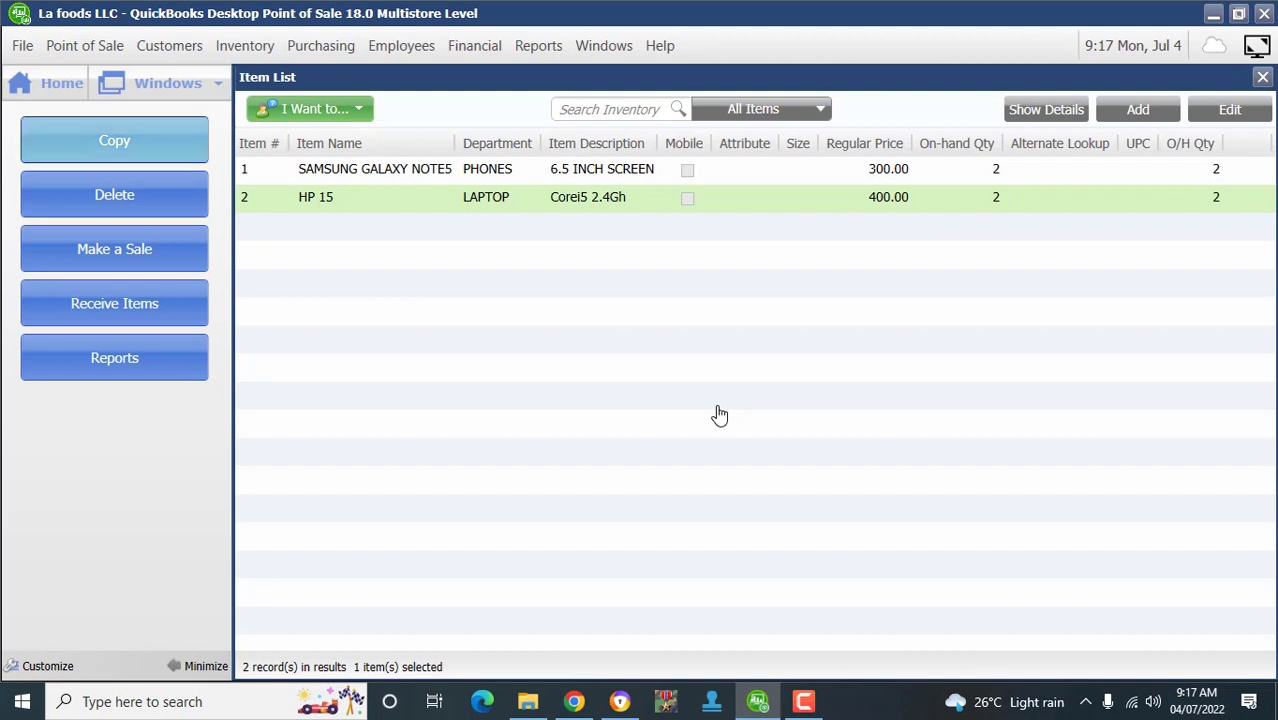
# - Go from the Item List back to the Home Navigator
pyautogui.click(46, 83)
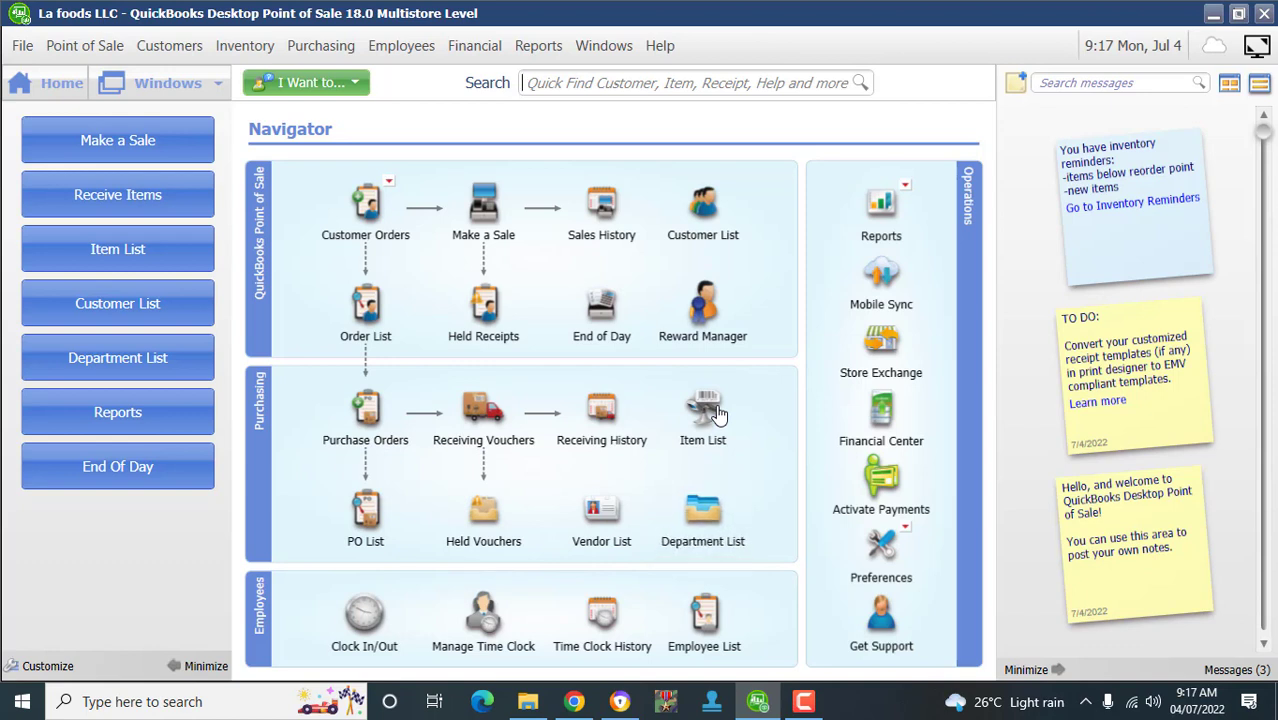
# - Show the Customer Orders dropdown with New Sales Order, Layaway and Work Order
pyautogui.click(803, 701)
pyautogui.click(1237, 615)
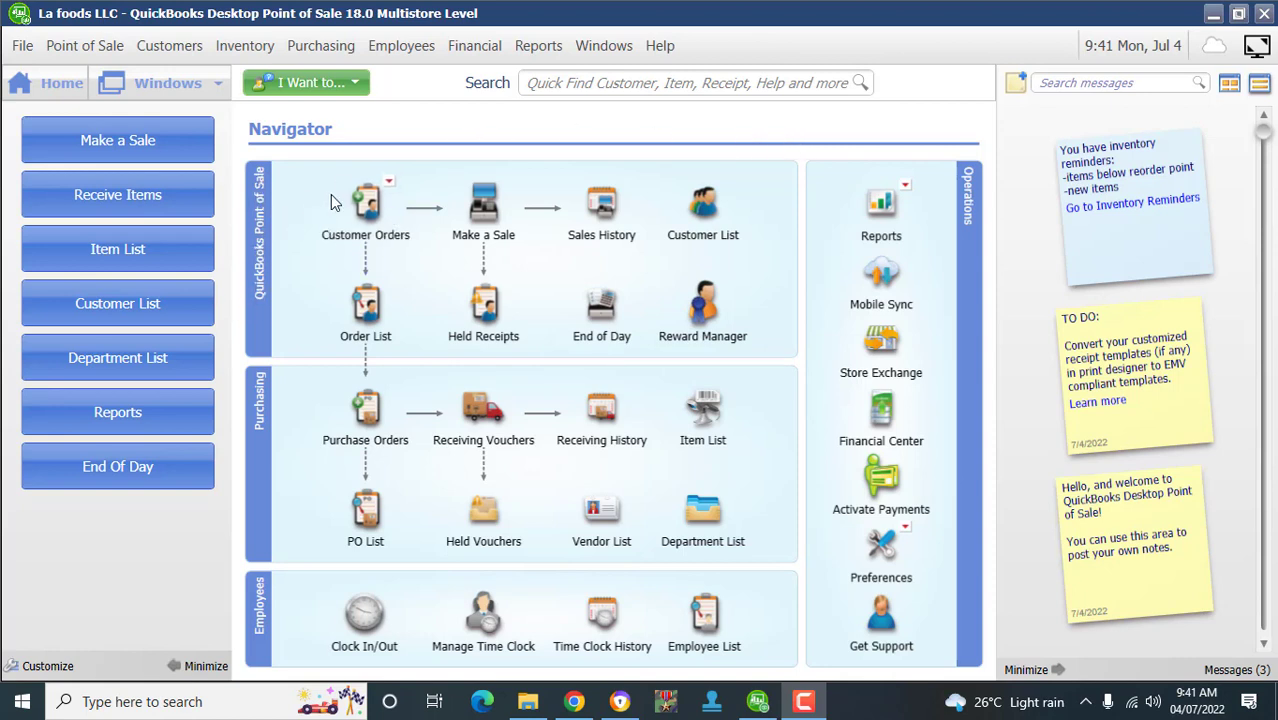
pyautogui.moveTo(371, 210)
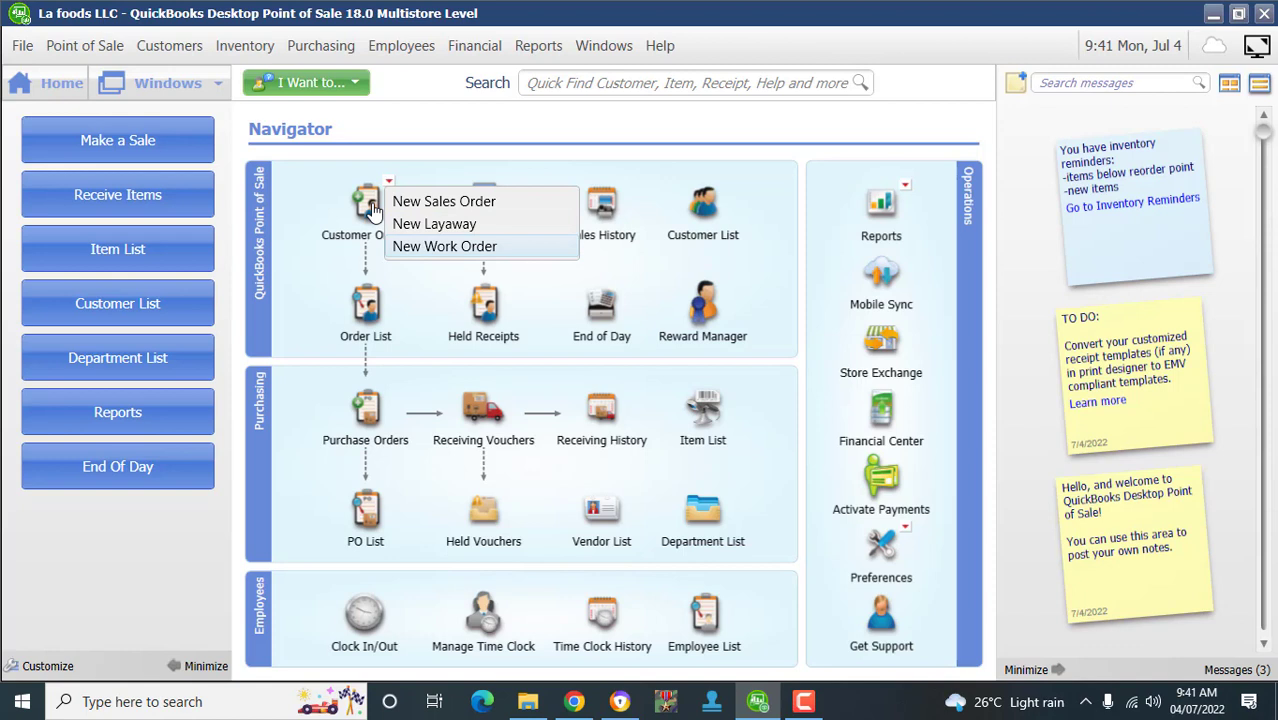
# - Choose New Sales Order to open a blank SO # 1
pyautogui.press('Up')
pyautogui.press('Down')
pyautogui.press('Up')
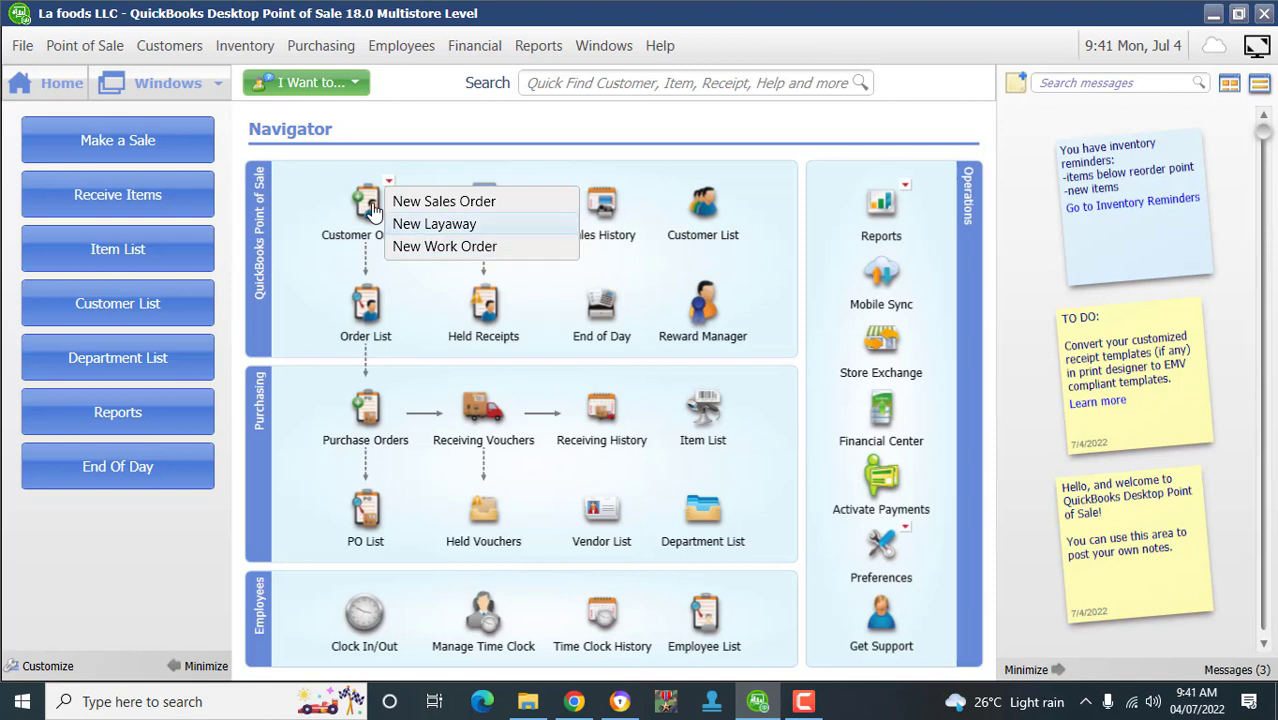
pyautogui.press('Down')
pyautogui.press('Up')
pyautogui.press('Down')
pyautogui.press('Down')
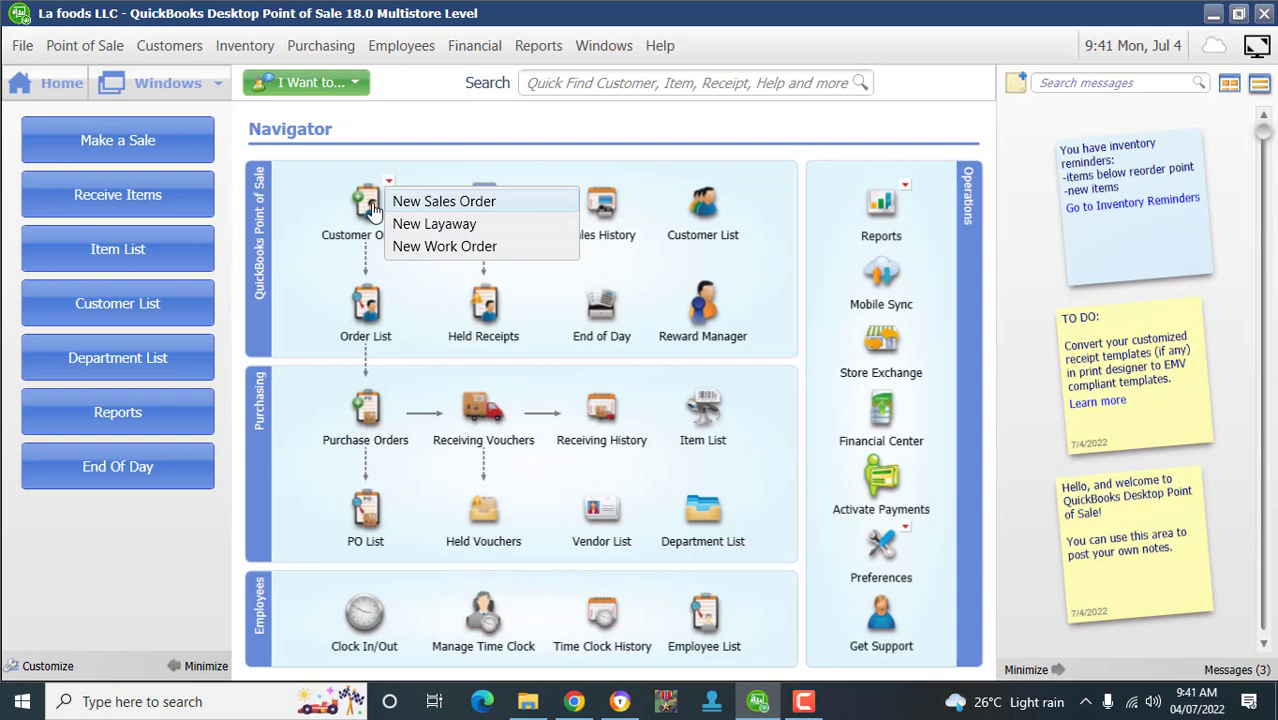
pyautogui.press('Return')
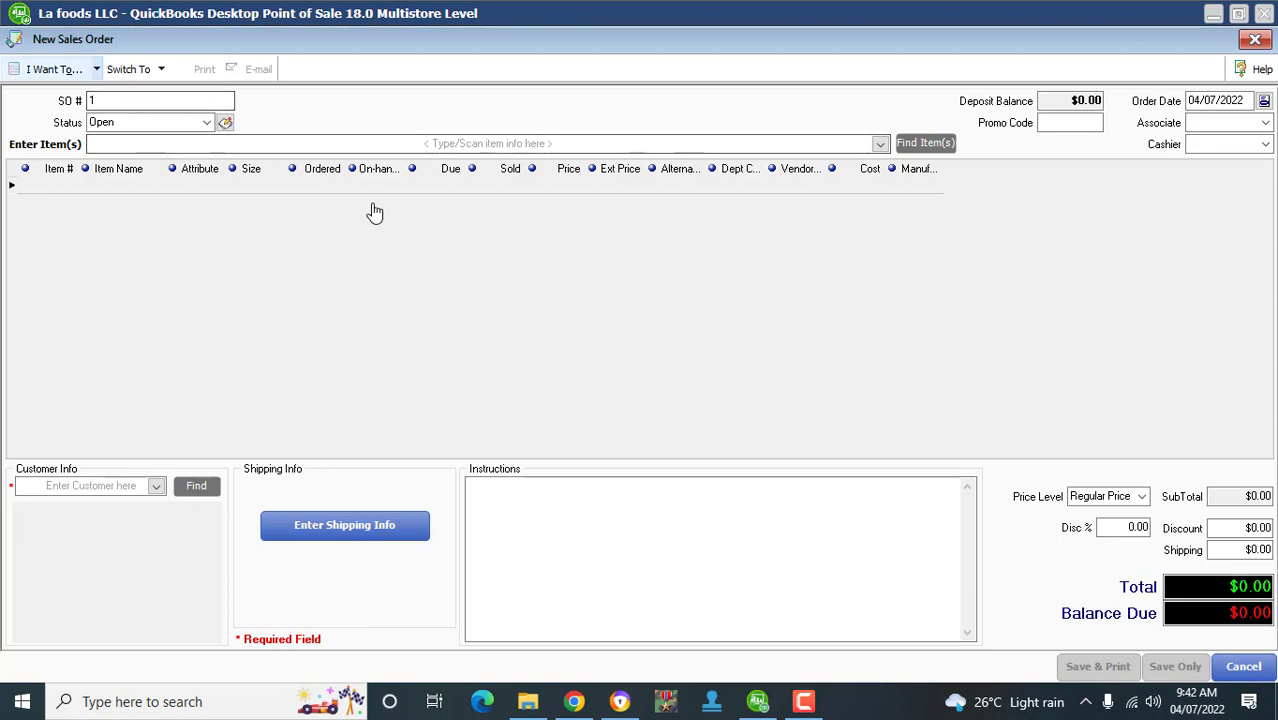
# - Look through the I Want To... actions, then close the empty sales order with Esc
pyautogui.hotkey('alt', 'o')
pyautogui.press('Escape')
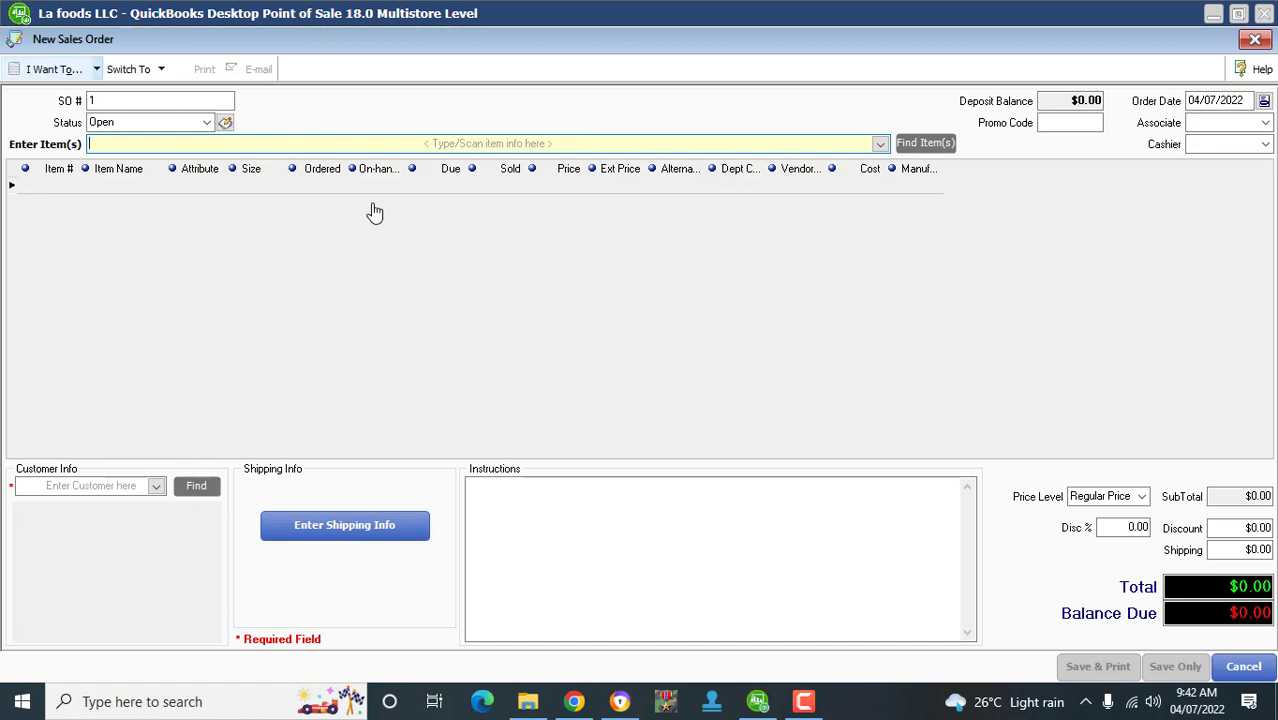
pyautogui.click(54, 69)
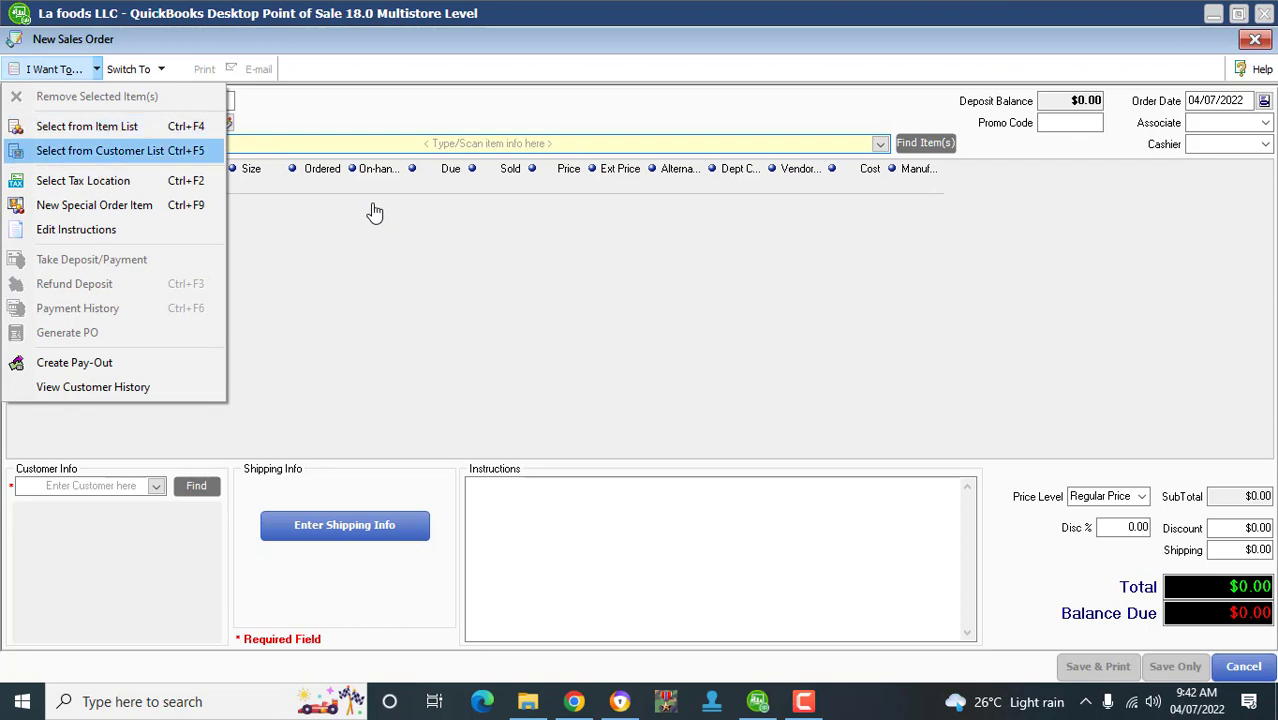
pyautogui.press('Down')
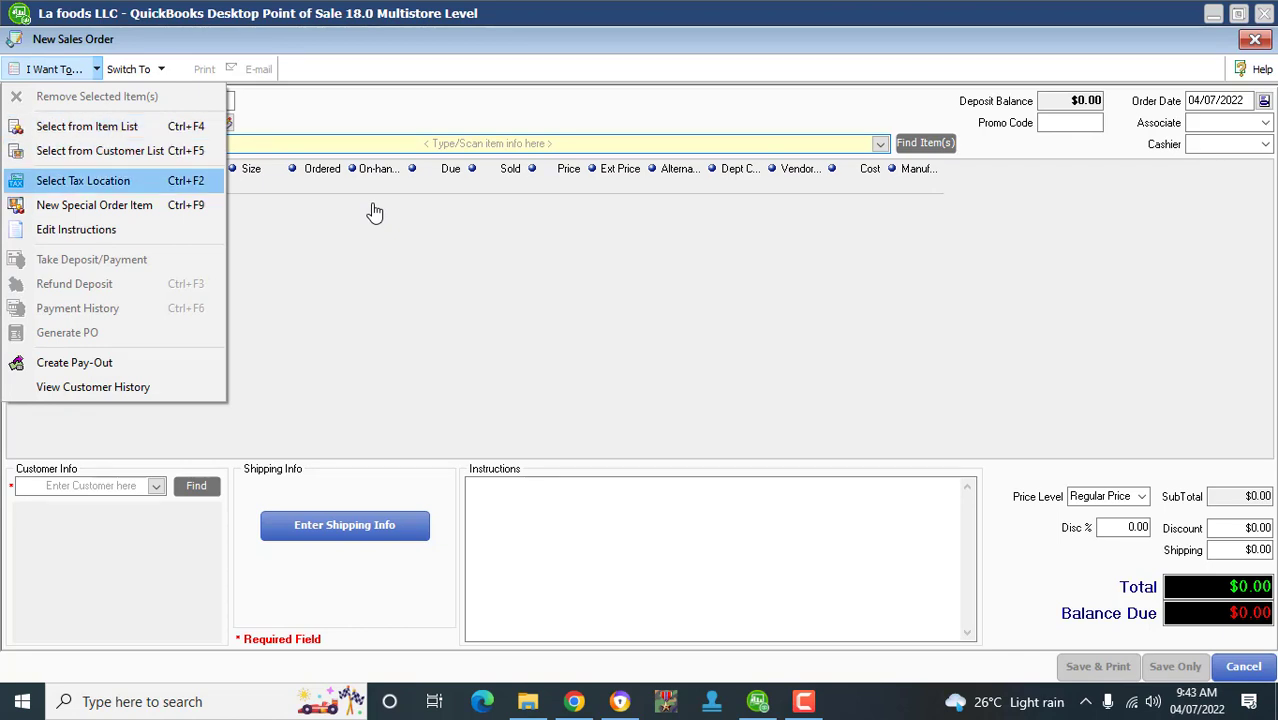
pyautogui.press('Down')
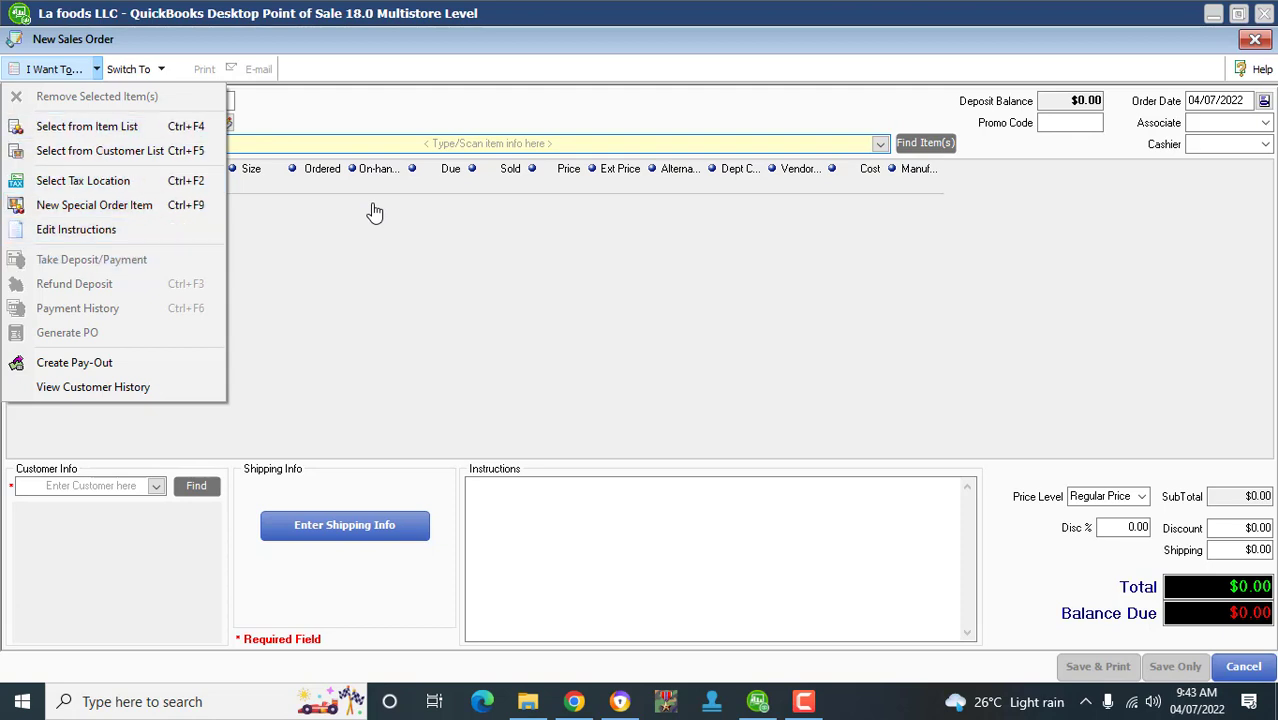
pyautogui.click(375, 213)
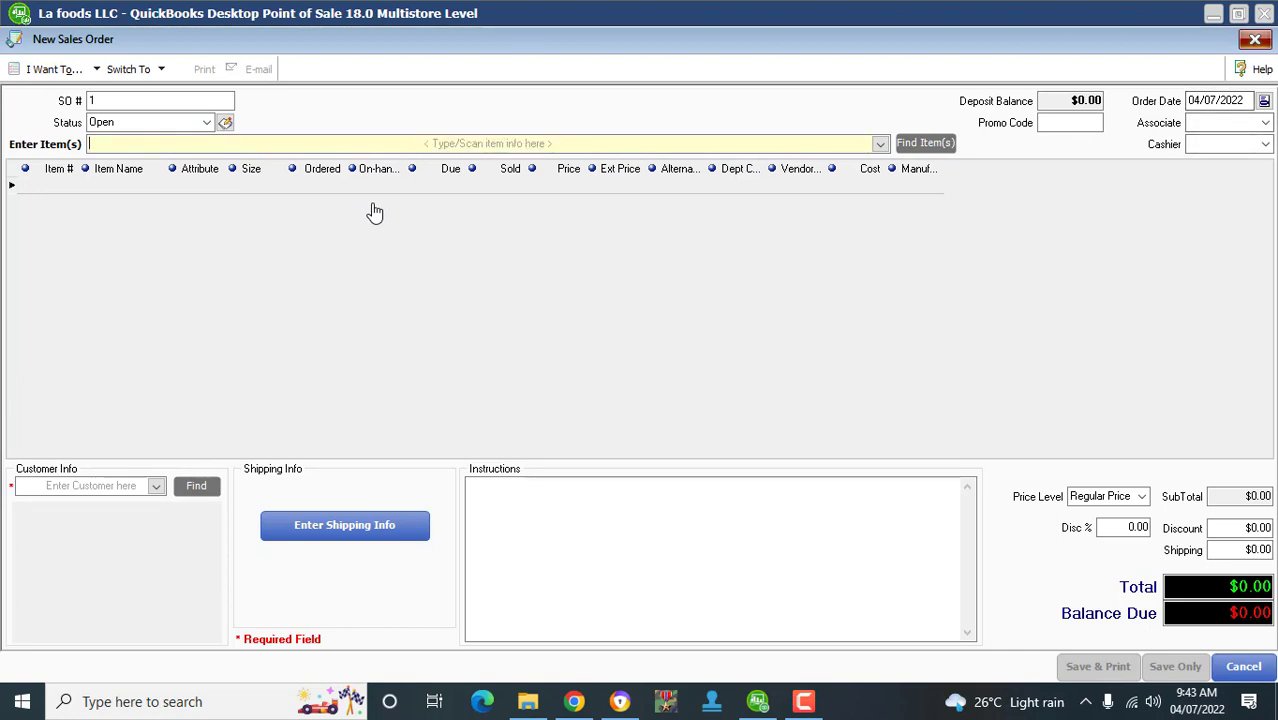
pyautogui.press('Escape')
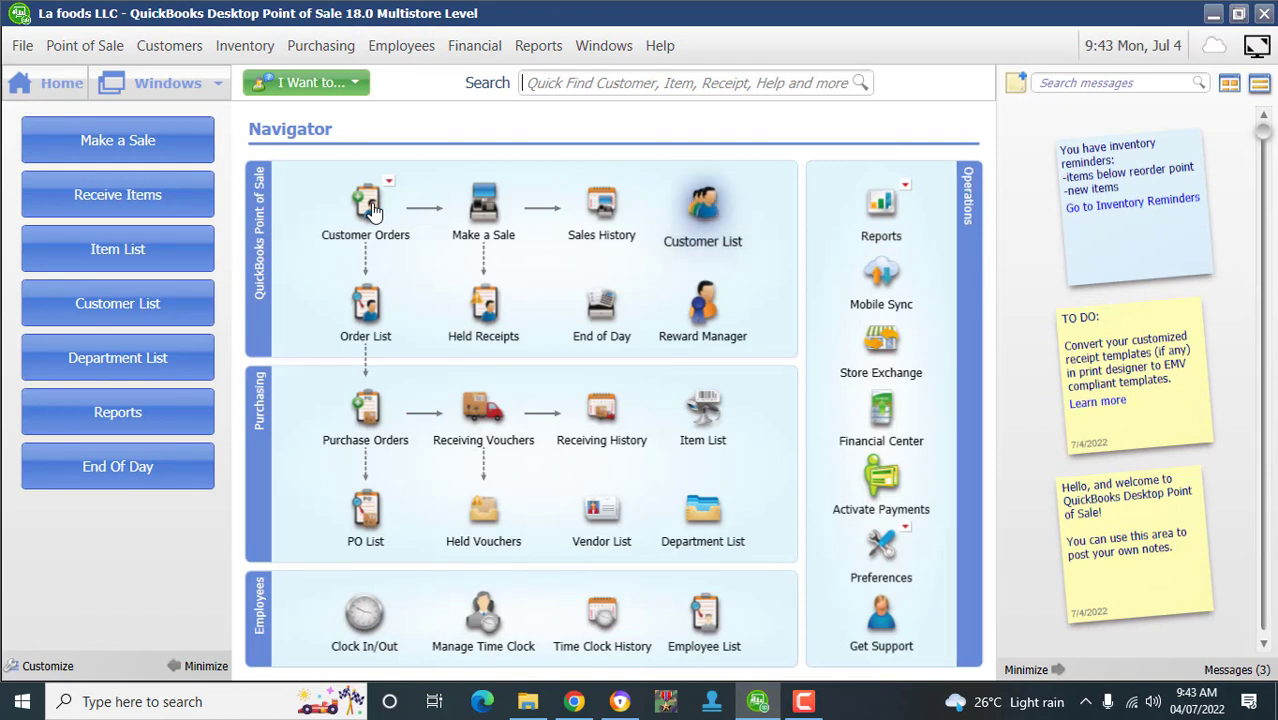
# - Open the empty Customer List and bring up a blank Add Customer form
pyautogui.click(703, 210)
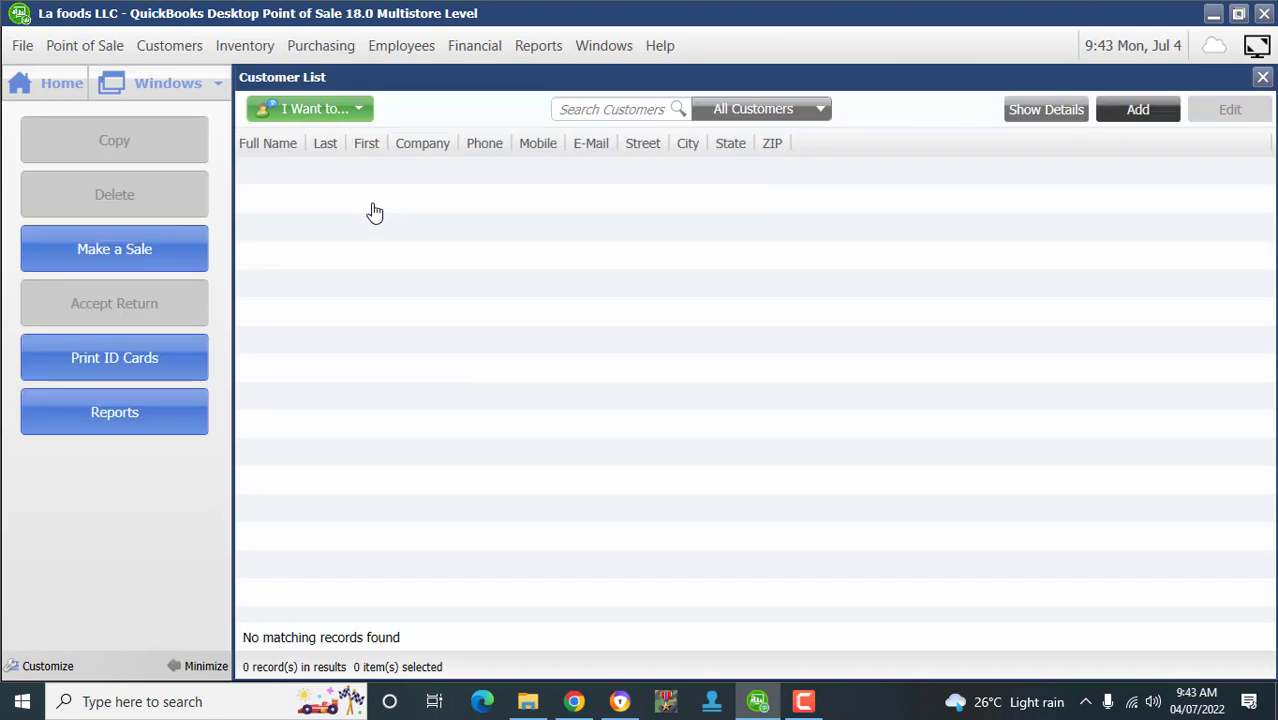
pyautogui.click(1138, 110)
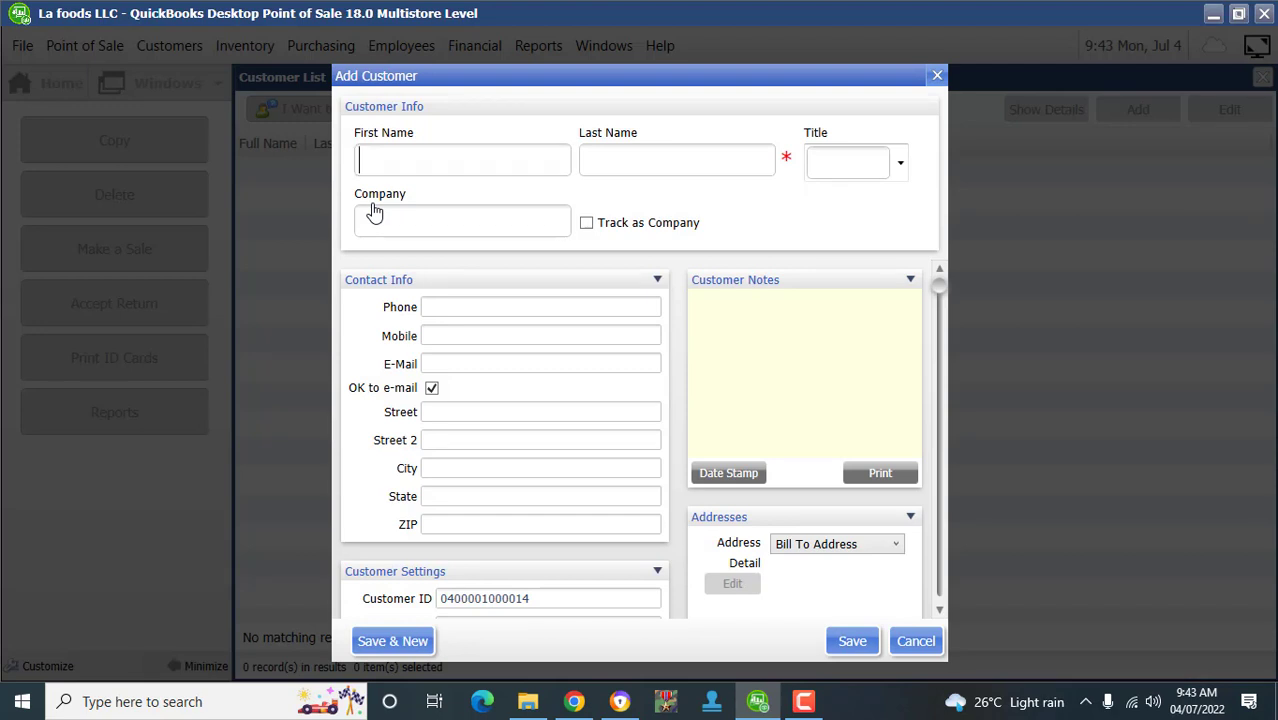
# - Enter the customer's first and last name and choose Mr. as the title
pyautogui.write('JHON')
pyautogui.press('BackSpace')
pyautogui.press('BackSpace')
pyautogui.press('BackSpace')
pyautogui.write('OHN')
pyautogui.press('Tab')
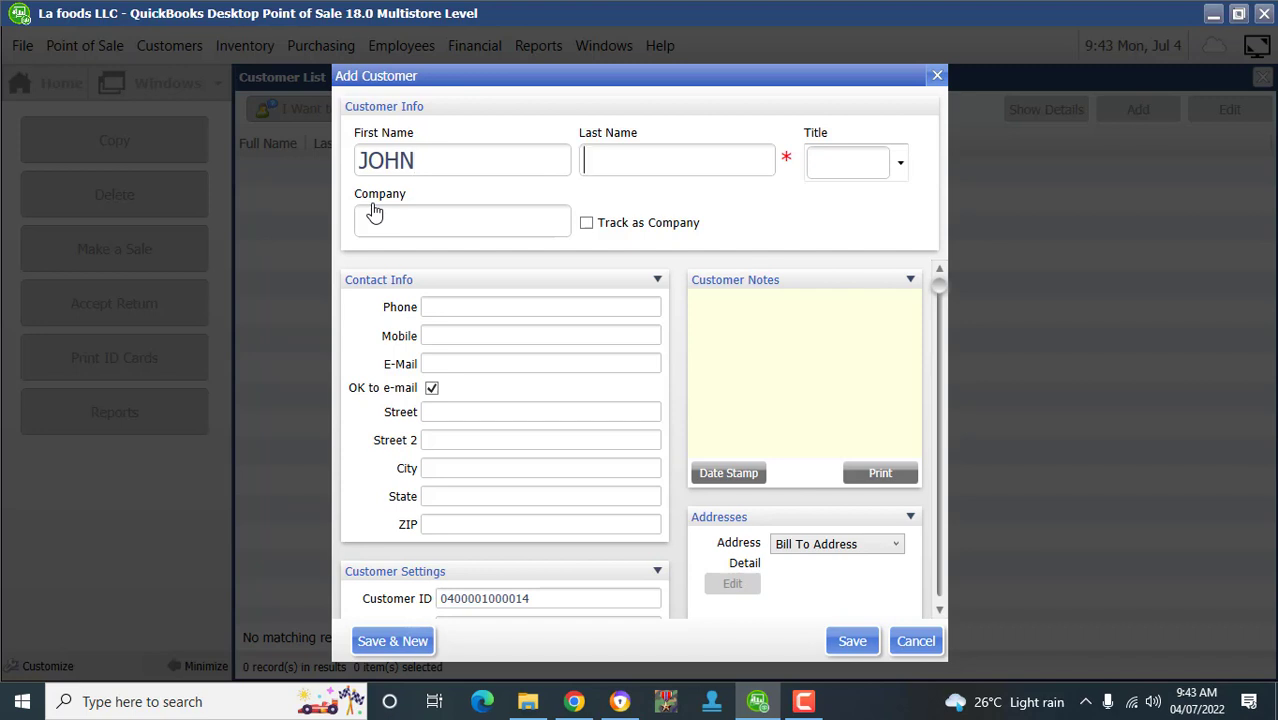
pyautogui.write('DOE')
pyautogui.press('Tab')
pyautogui.hotkey('alt', 'Down')
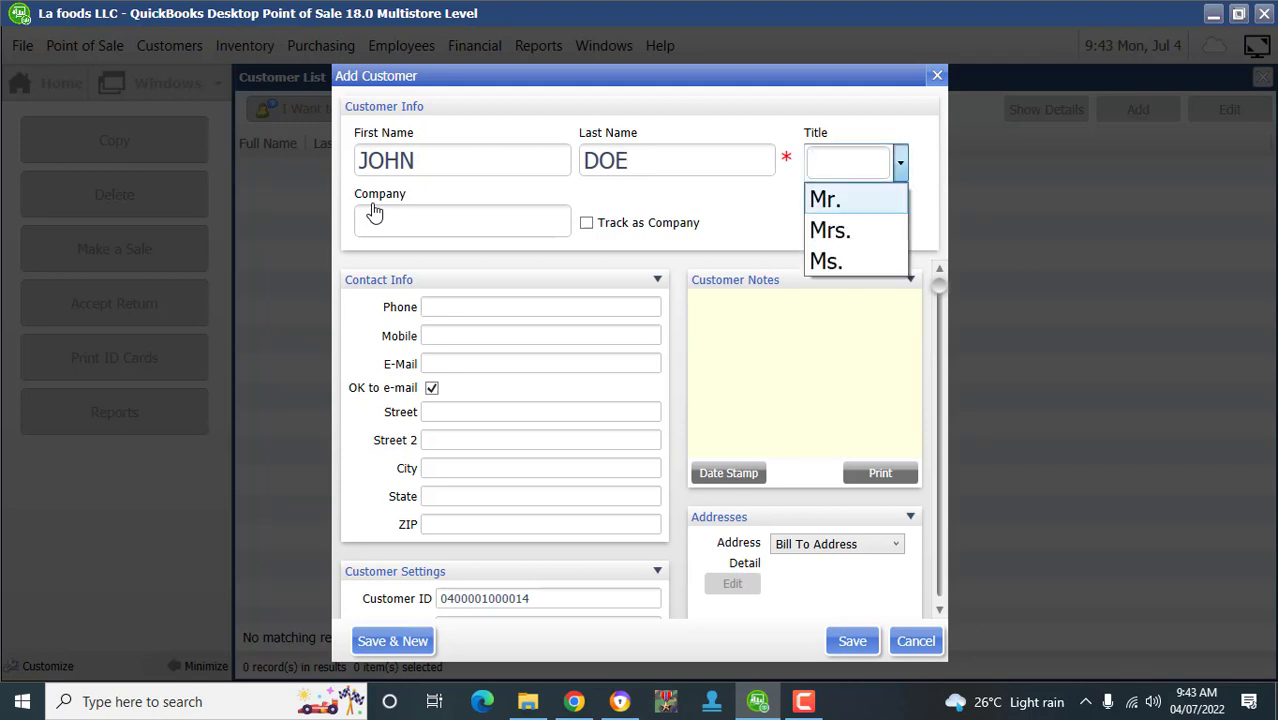
pyautogui.press('Down')
pyautogui.press('Return')
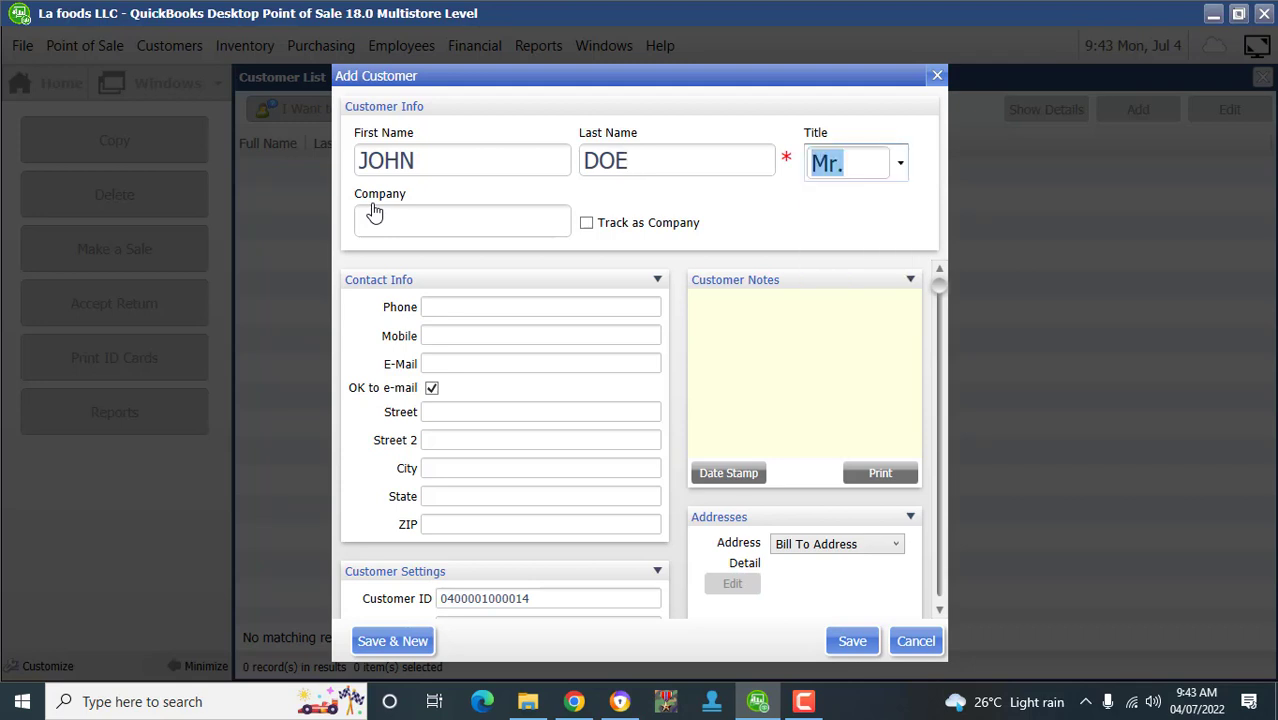
# - Review the remaining contact fields and save the new customer
pyautogui.press('Tab')
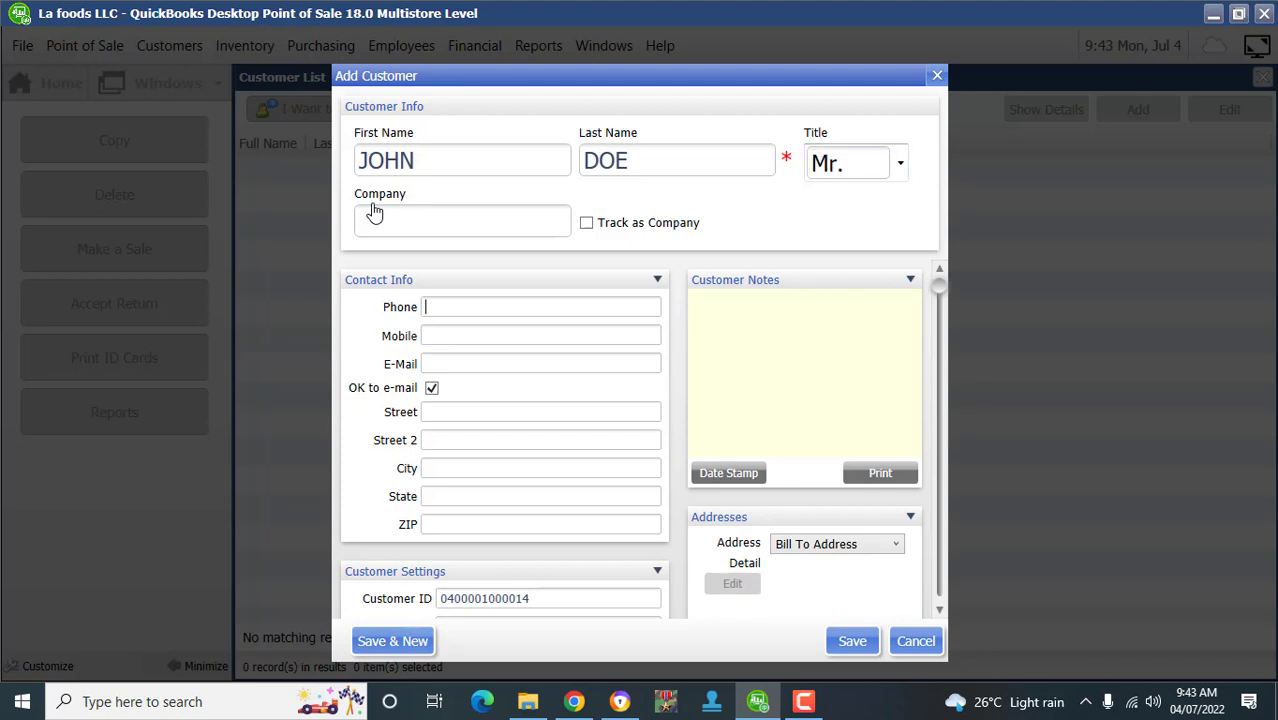
pyautogui.press('Tab')
pyautogui.press('Tab')
pyautogui.press('Tab')
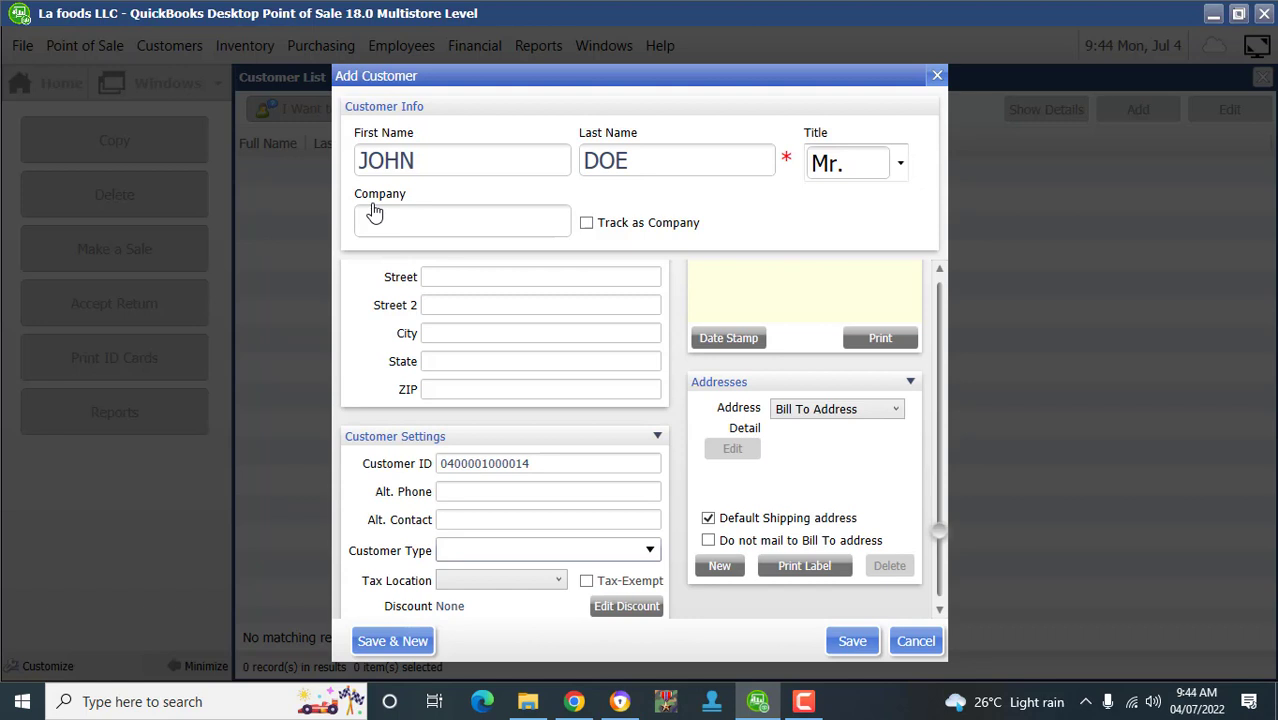
pyautogui.hotkey('shift', 'Tab')
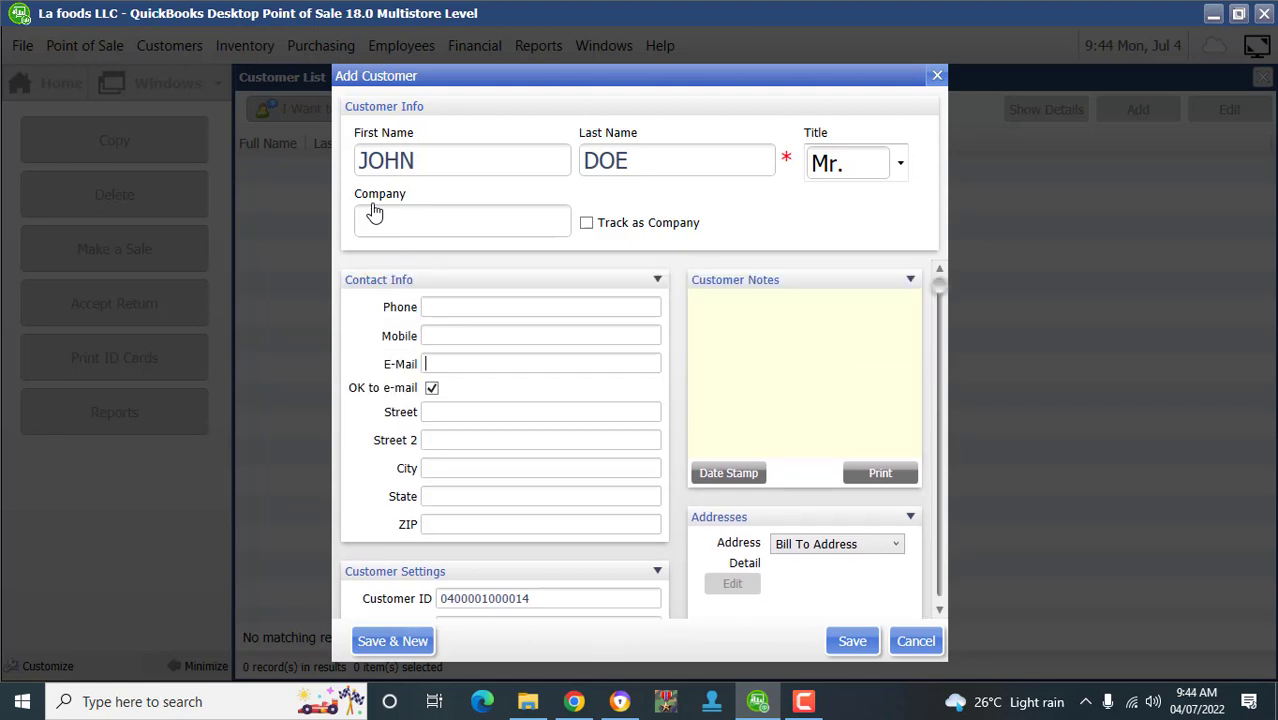
pyautogui.scroll(-3, 375, 213)
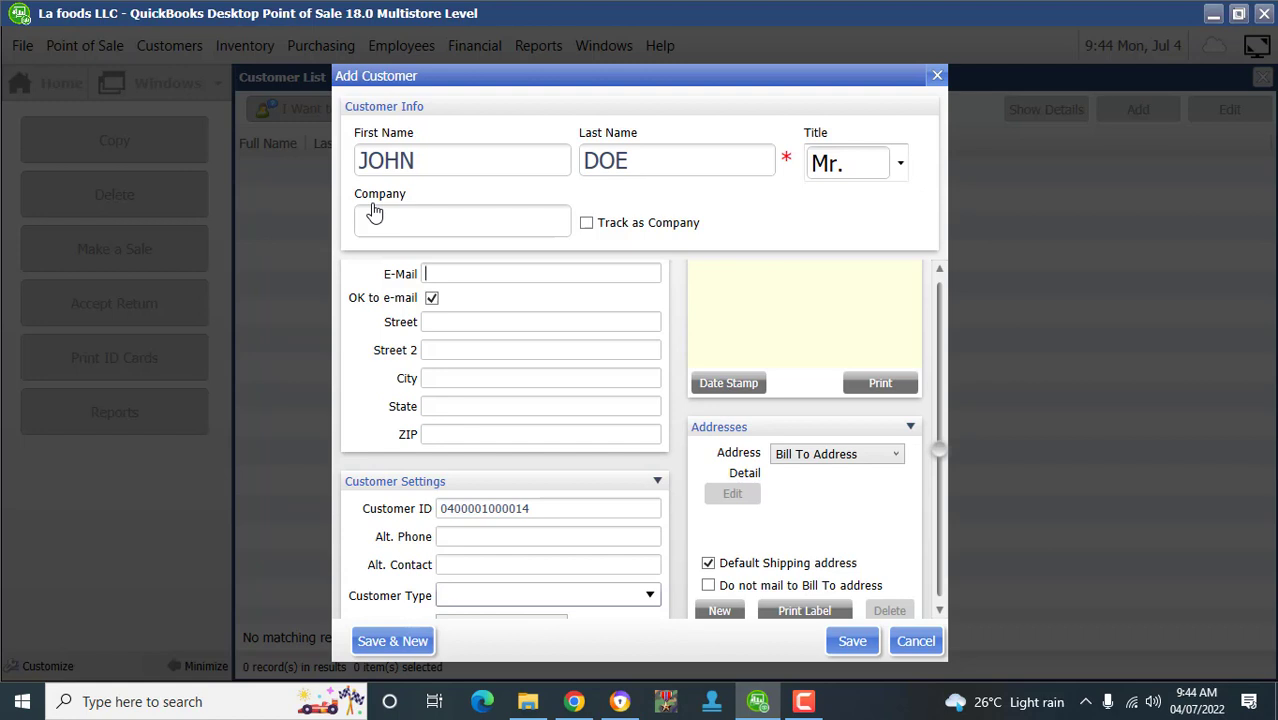
pyautogui.scroll(3, 375, 213)
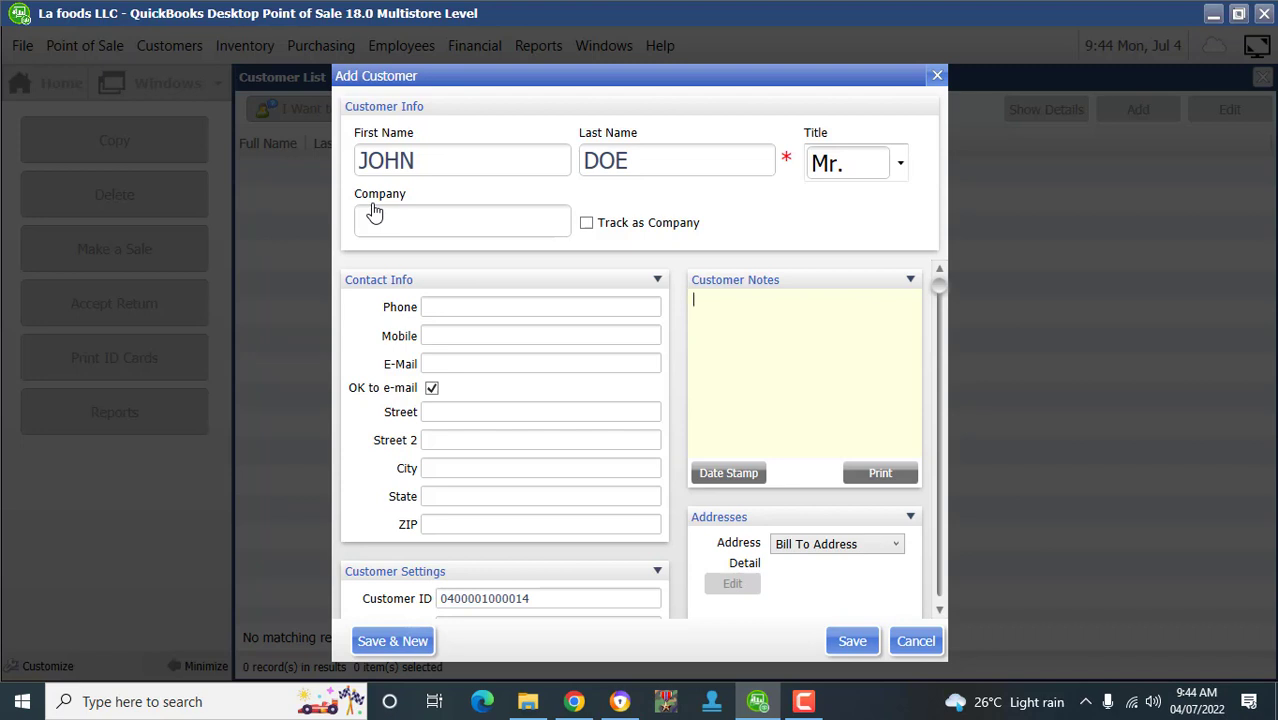
pyautogui.scroll(-3, 375, 213)
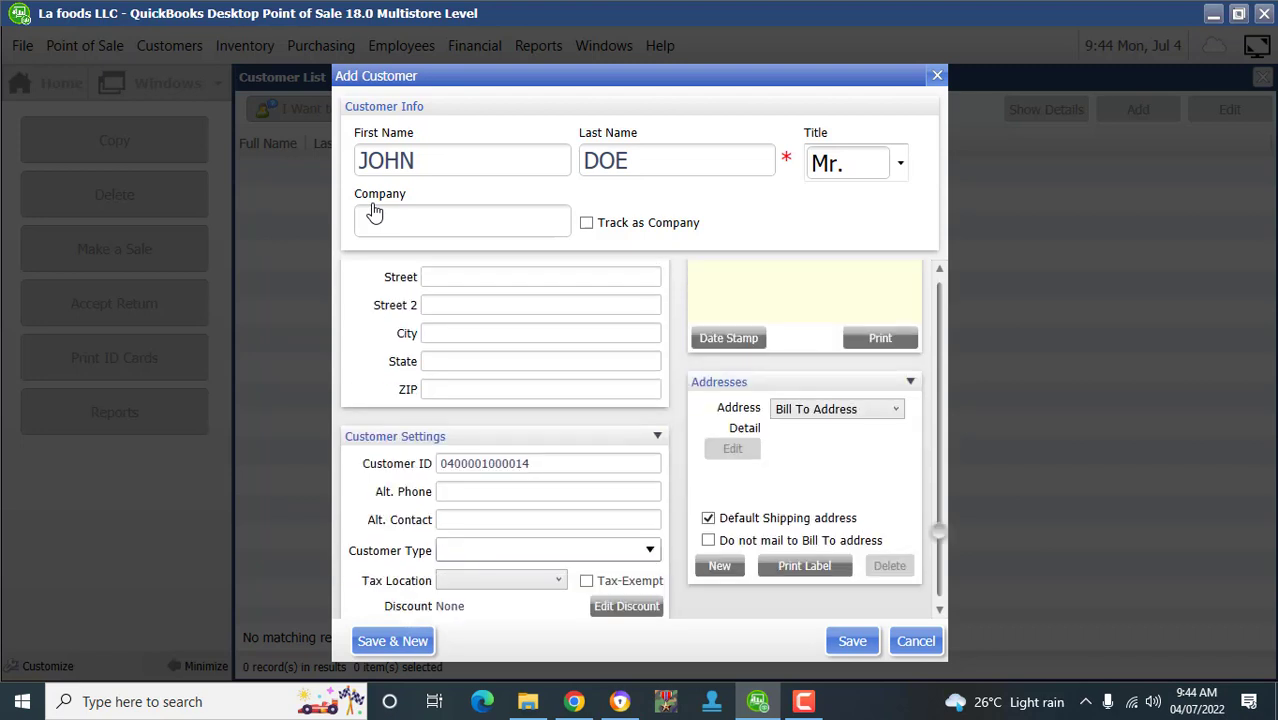
pyautogui.scroll(-1, 375, 213)
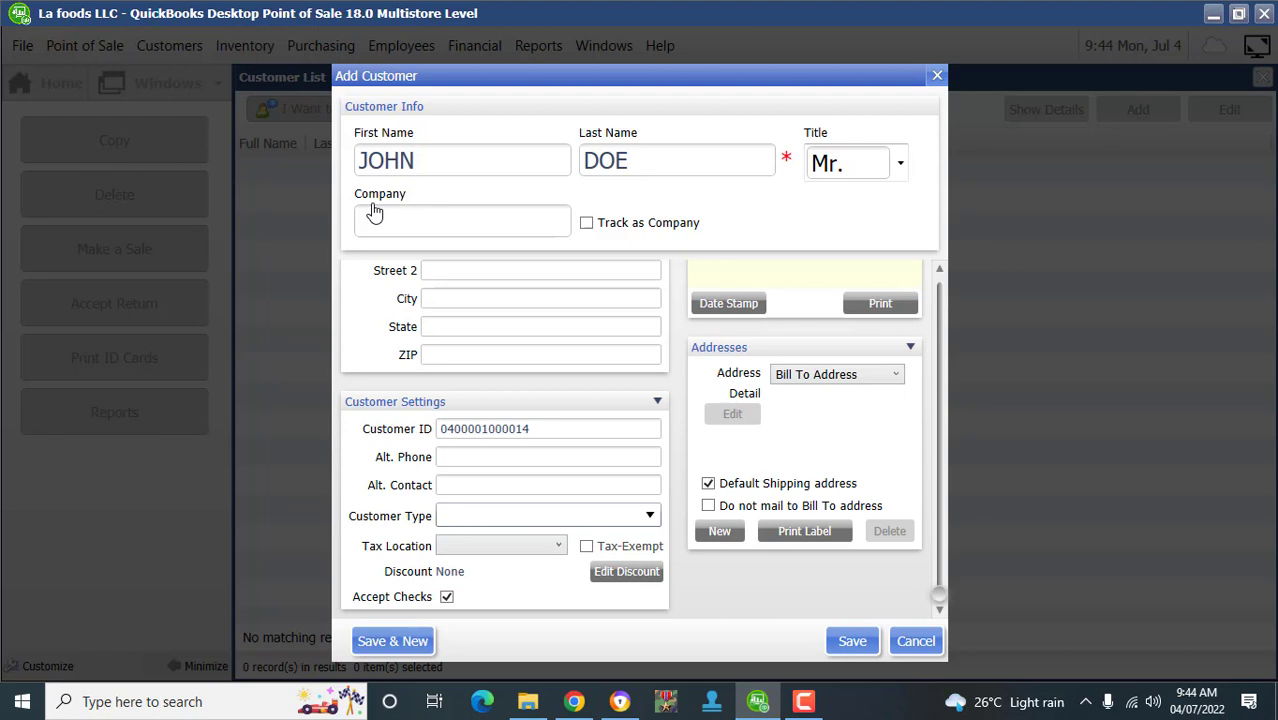
pyautogui.scroll(4, 375, 213)
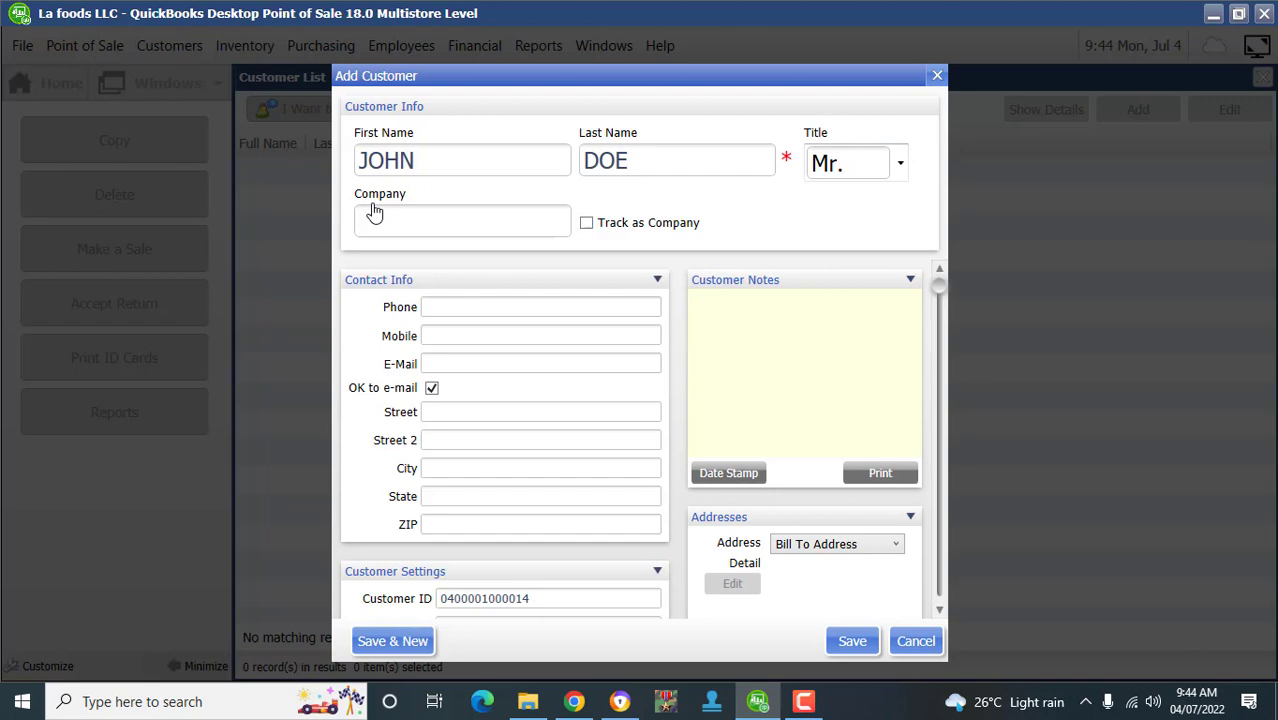
pyautogui.scroll(-3, 375, 213)
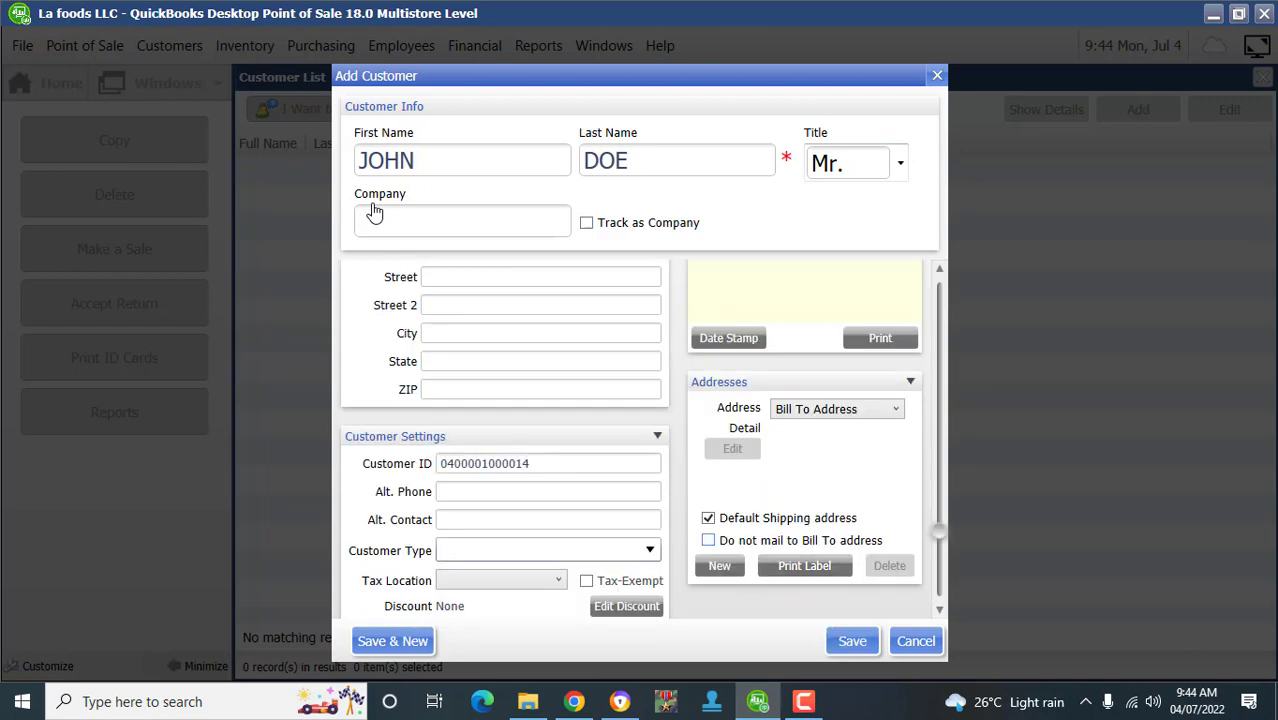
pyautogui.press('Return')
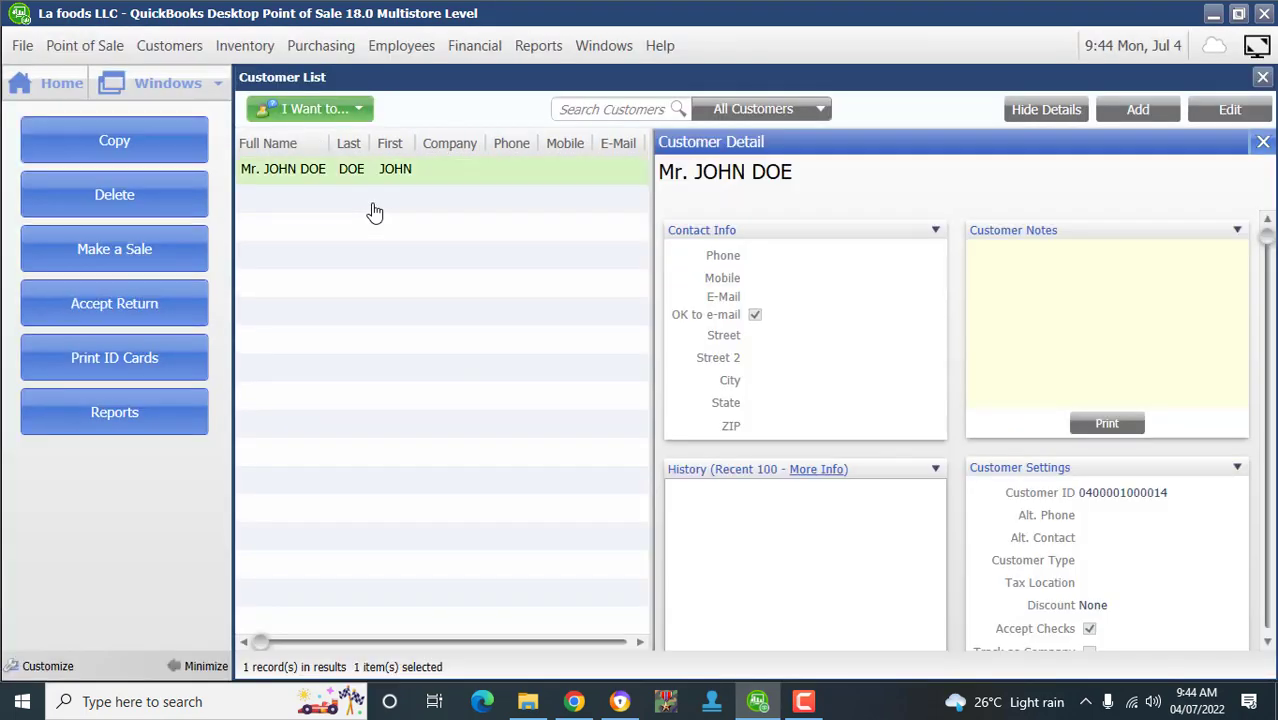
# - Close the customer details and enter a second customer's first and last name
pyautogui.click(1263, 142)
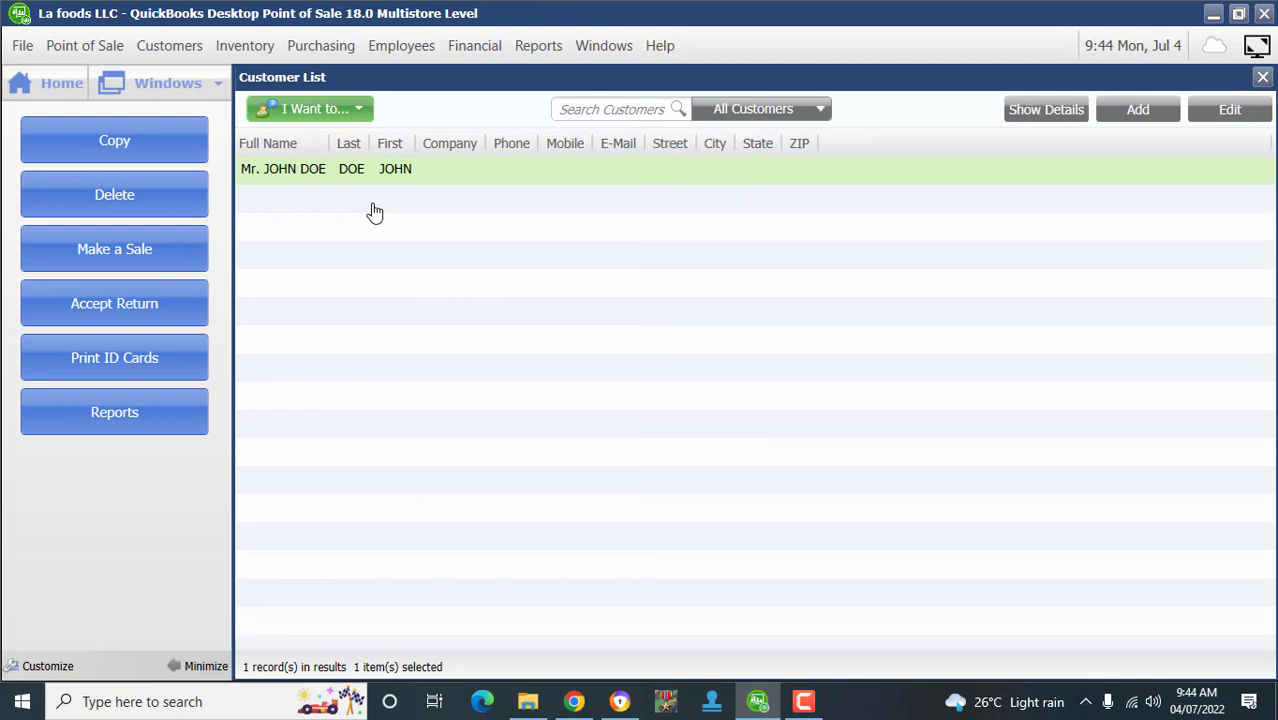
pyautogui.click(1138, 109)
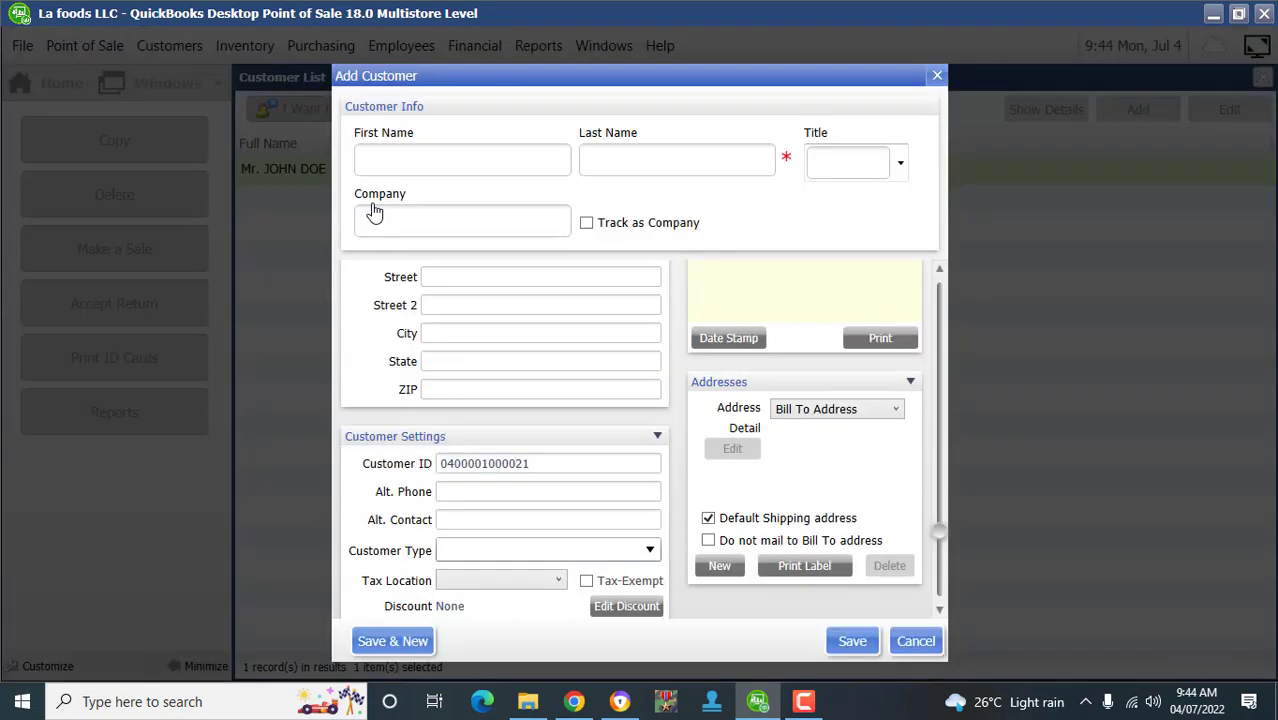
pyautogui.press('Tab')
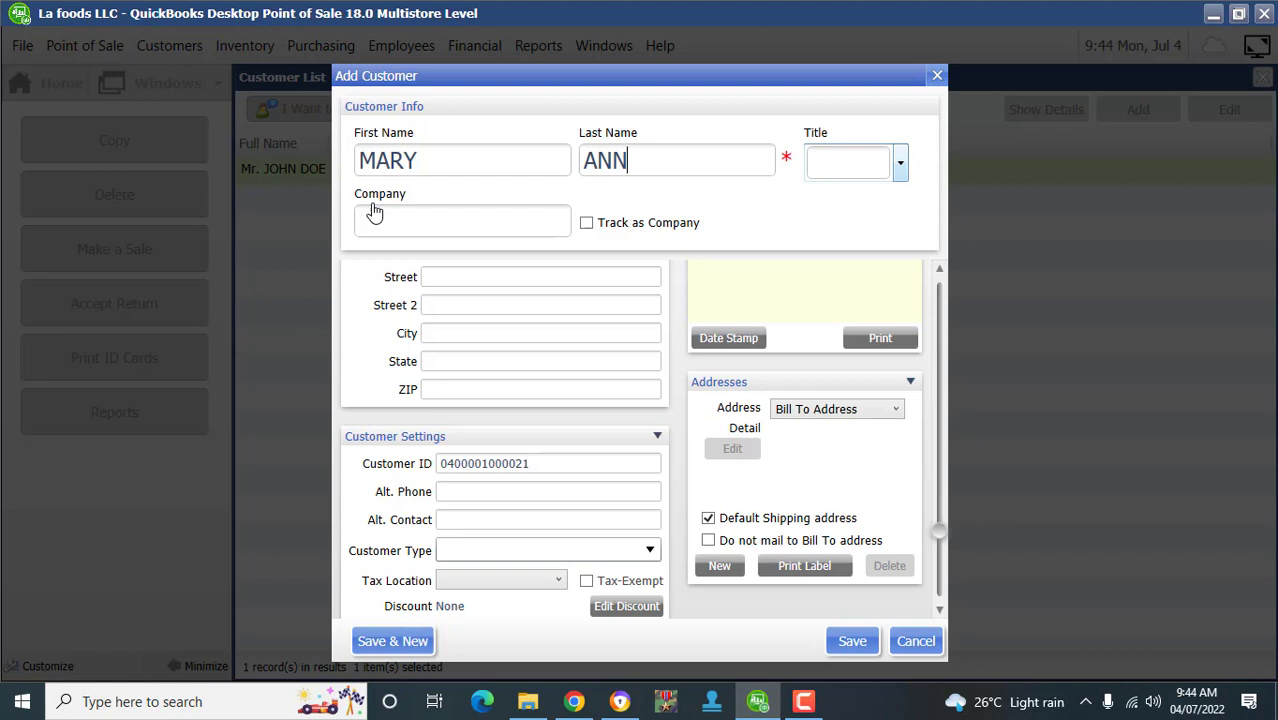
# - Set the title to Mrs., save the customer, and begin another blank customer record
pyautogui.click(900, 163)
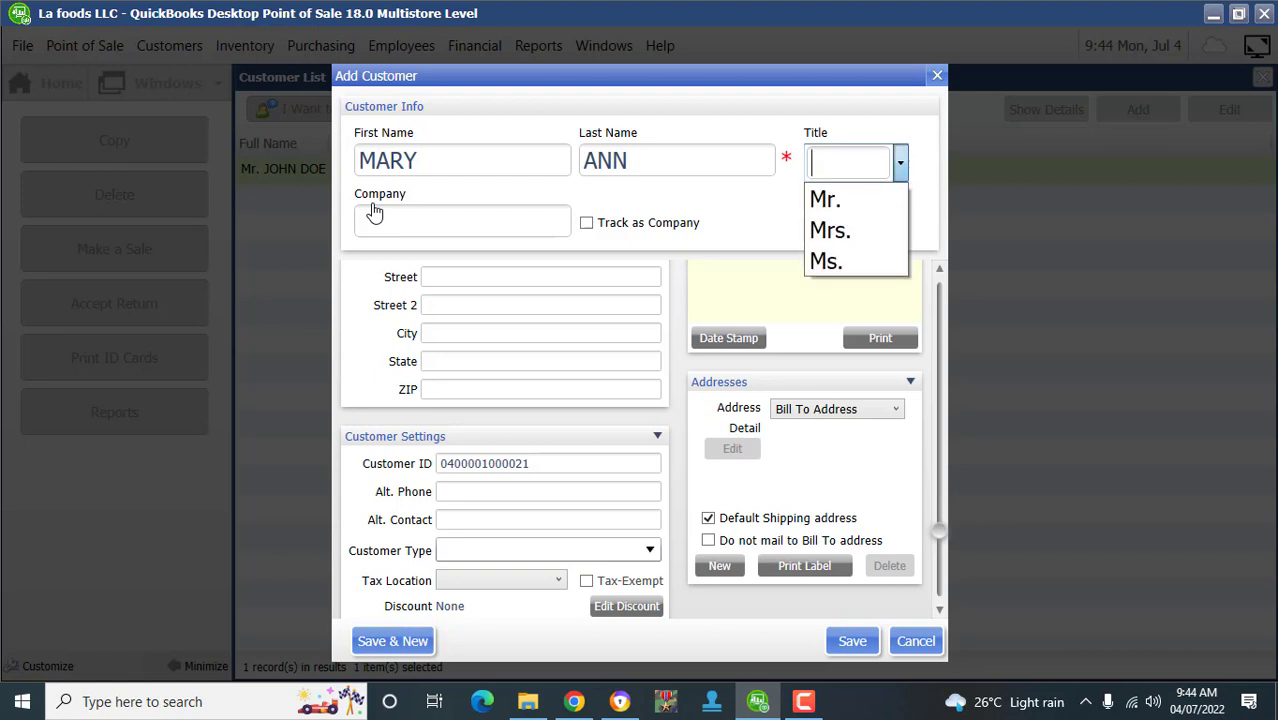
pyautogui.press('Down')
pyautogui.press('Up')
pyautogui.press('Return')
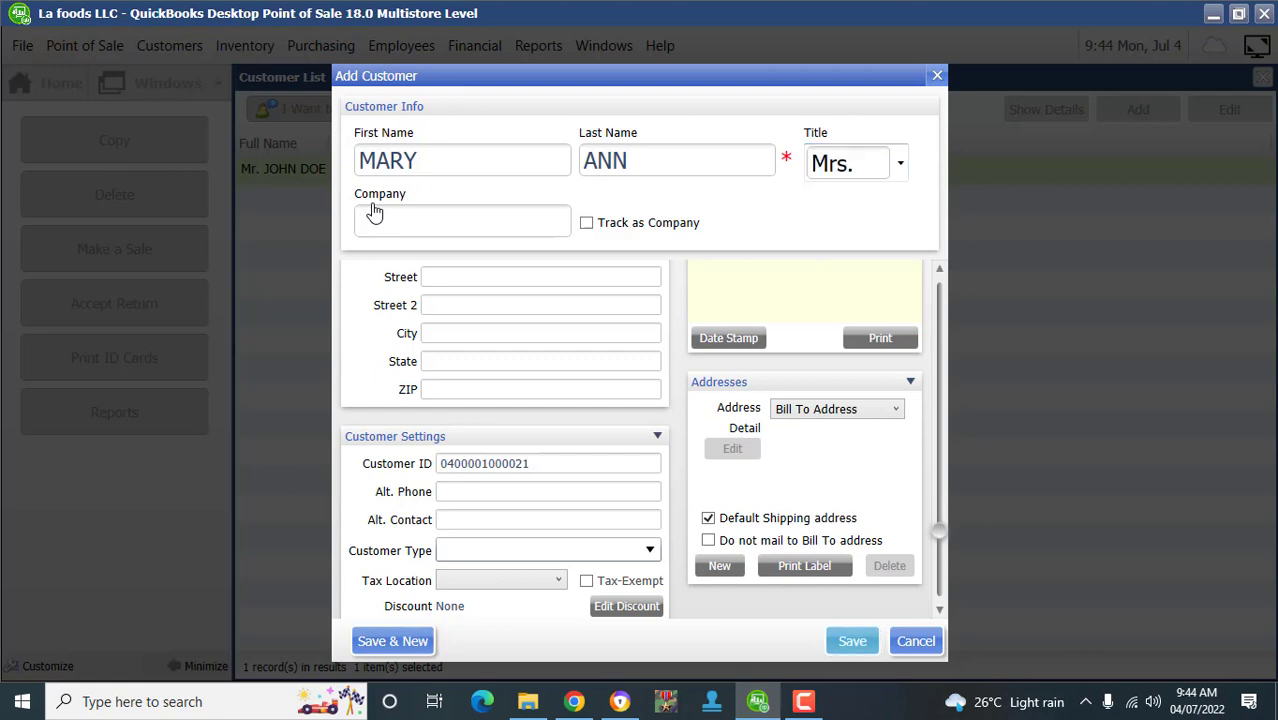
pyautogui.press('Return')
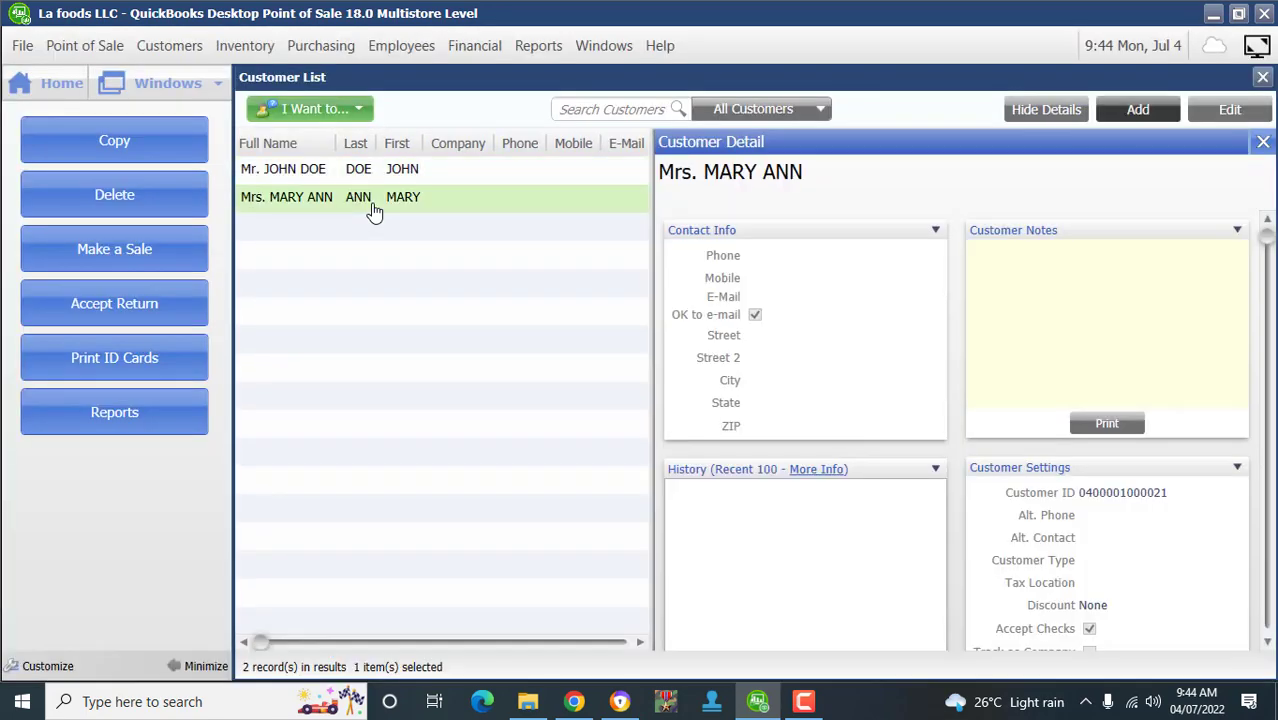
pyautogui.hotkey('ctrl', 'n')
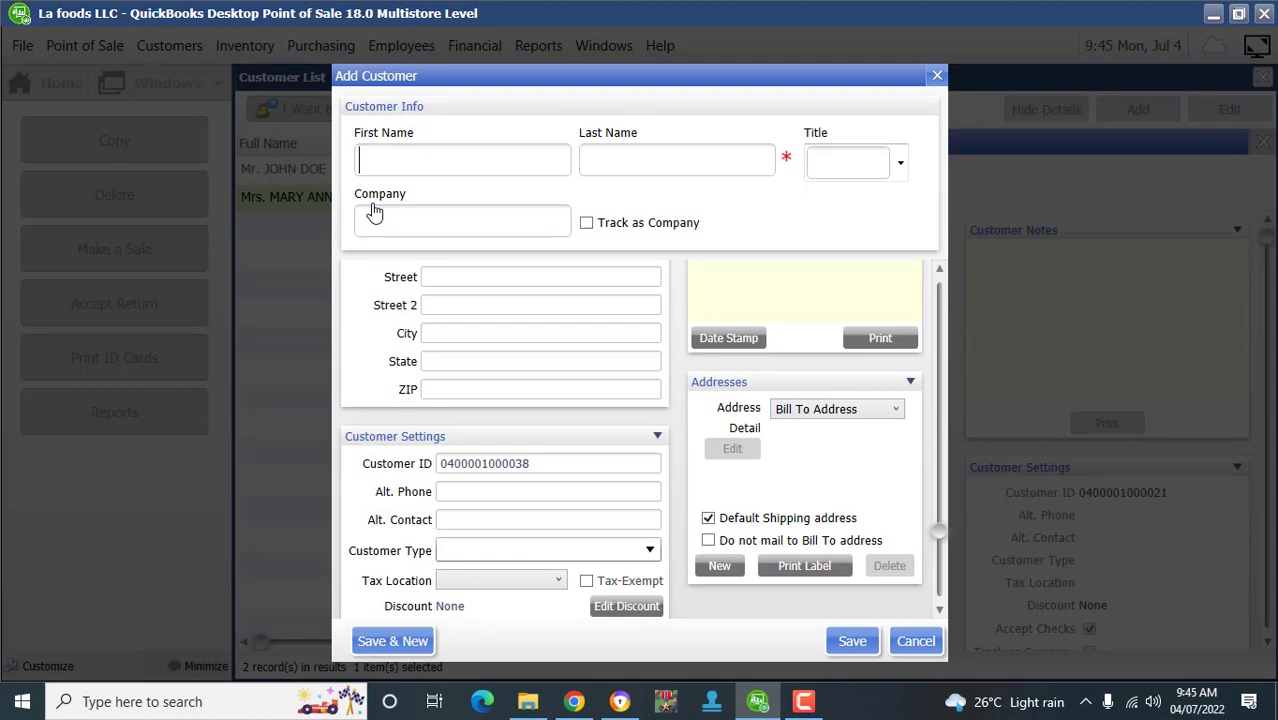
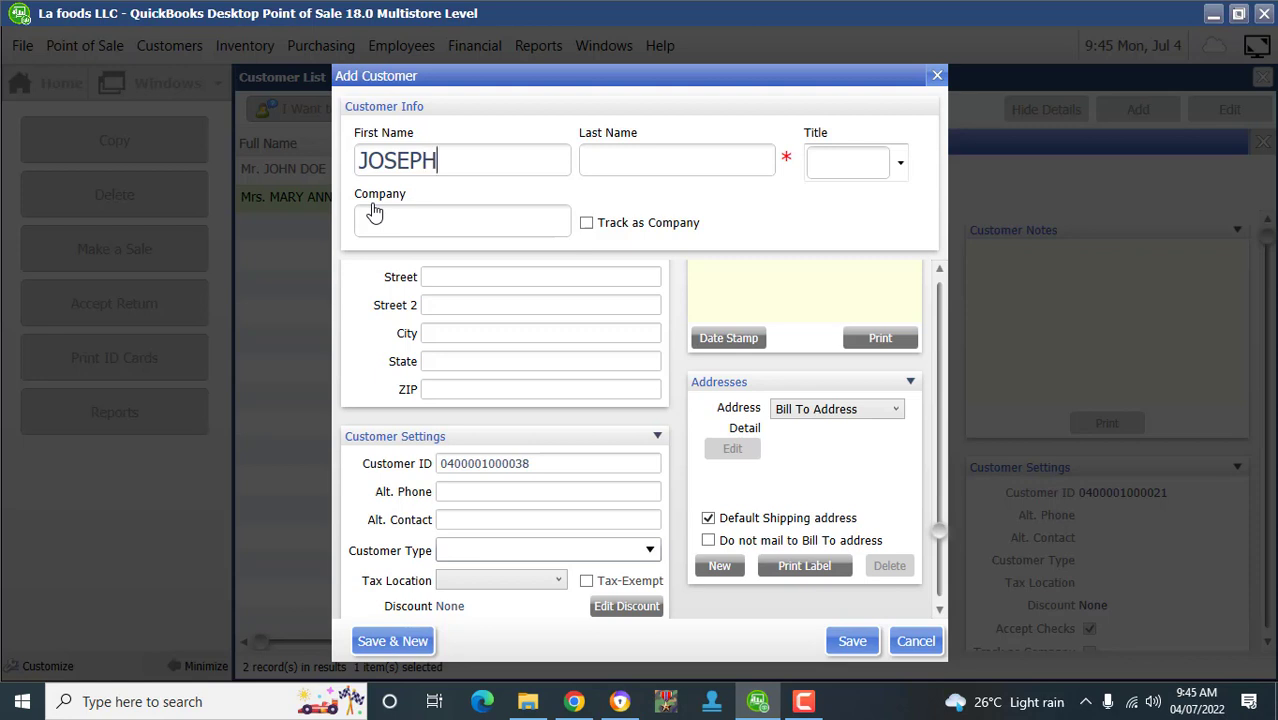
# - Enter the third customer's first and last name, set the title to Mr., and save
pyautogui.press('Tab')
pyautogui.press('Tab')
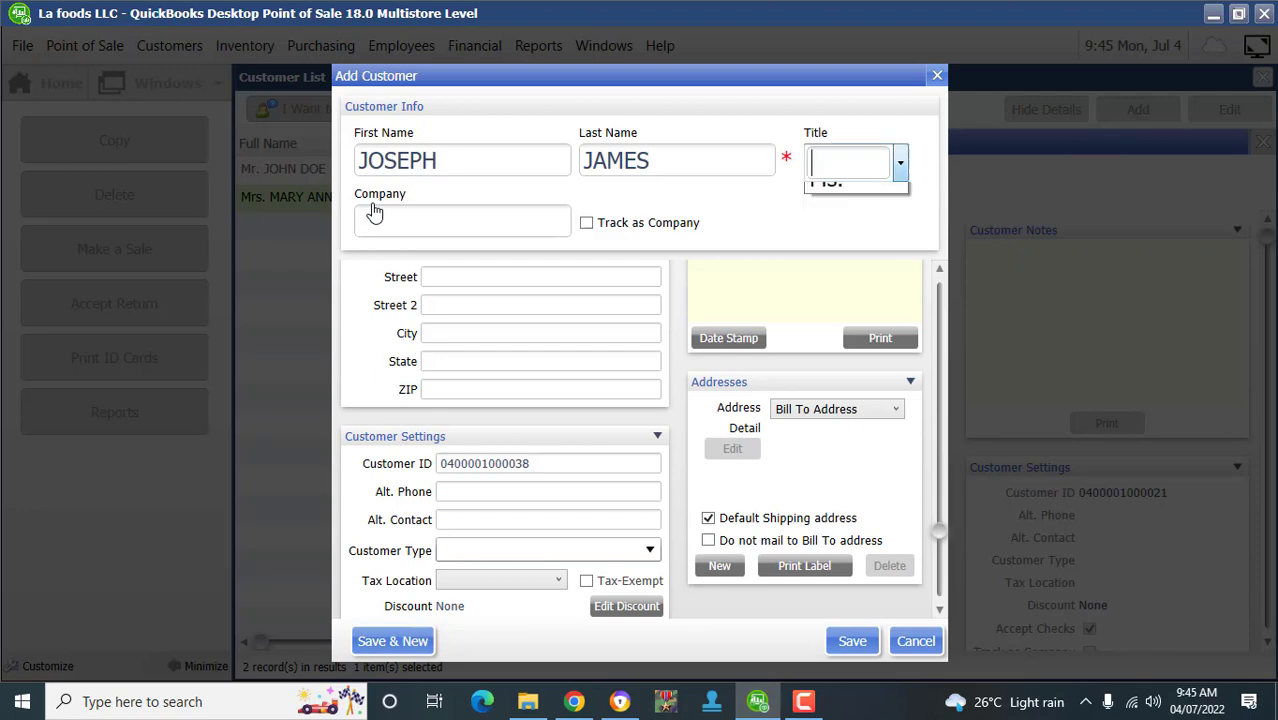
pyautogui.press('Down')
pyautogui.press('Return')
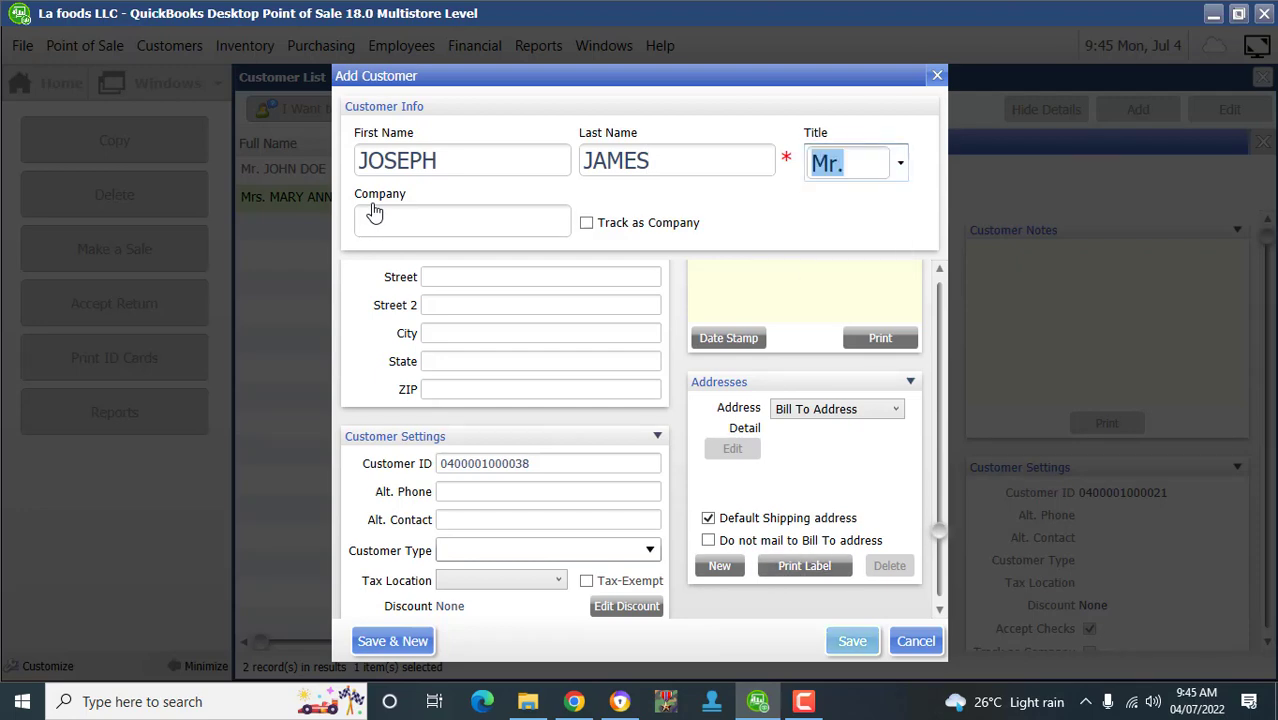
pyautogui.click(852, 641)
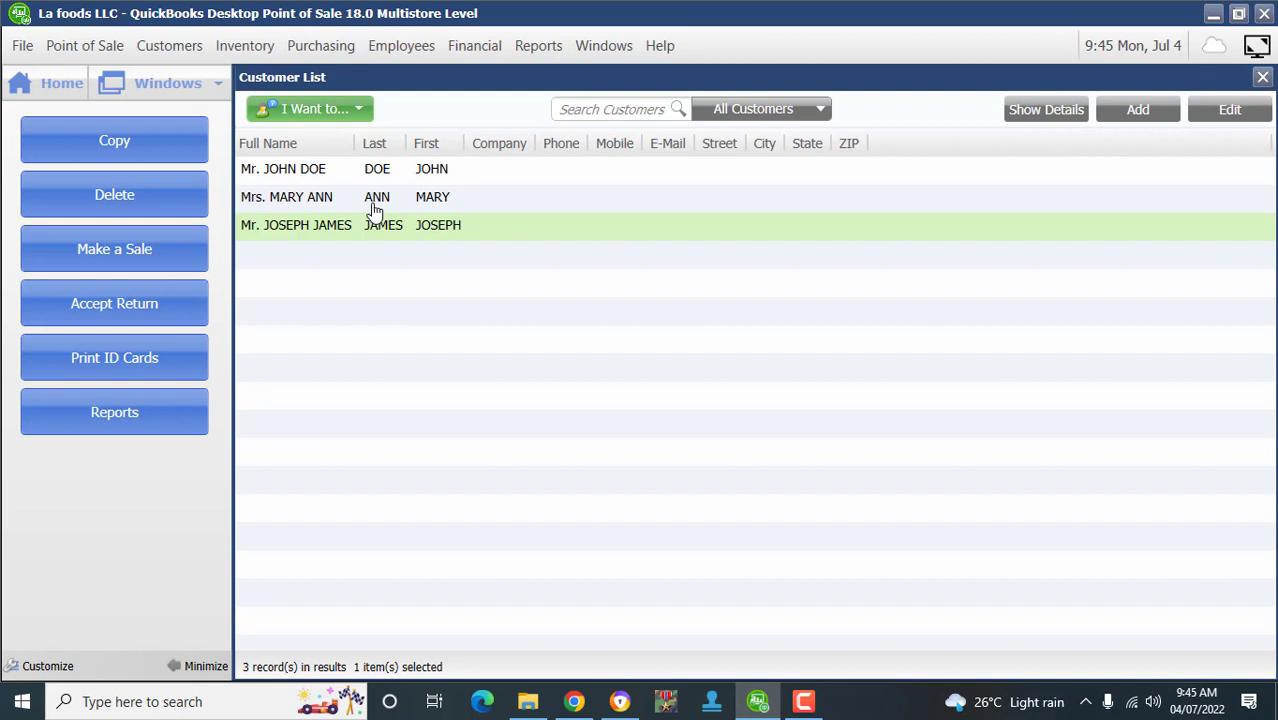
# - Select the first customer in the Customer List and open it for editing with Ctrl+E
pyautogui.scroll(1, 374, 212)
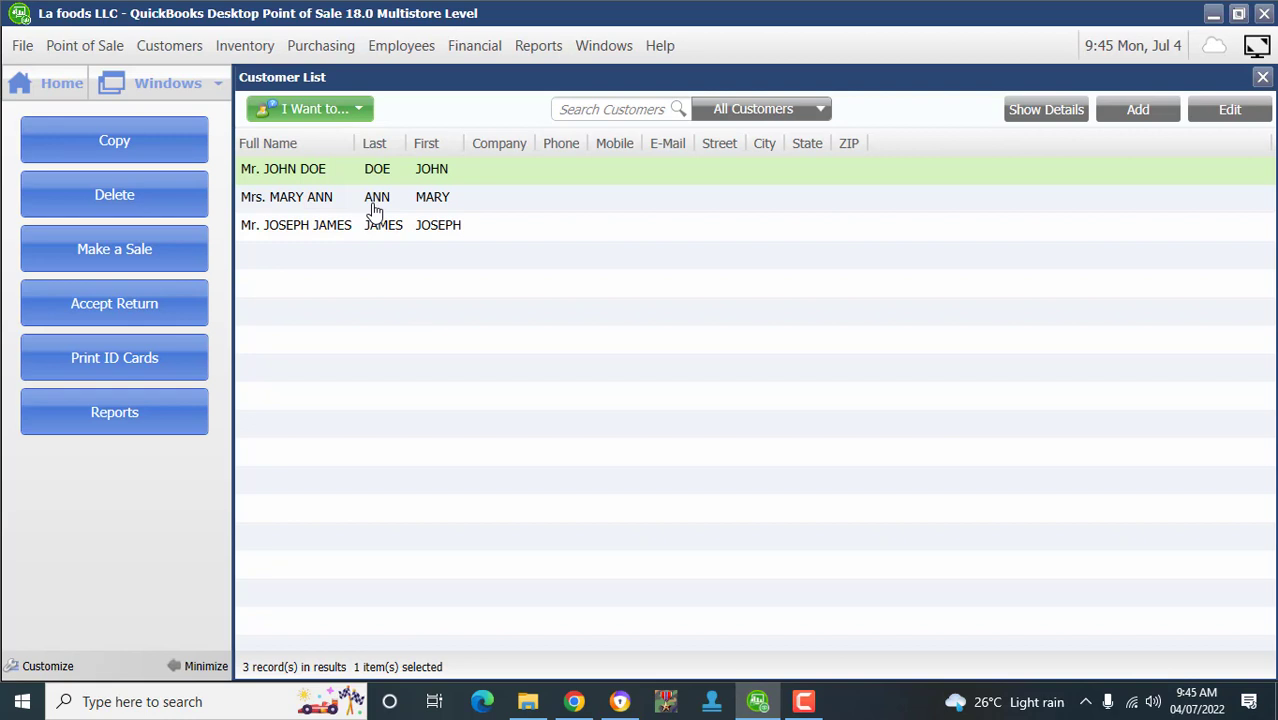
pyautogui.press('Down')
pyautogui.press('Down')
pyautogui.press('Down')
pyautogui.press('Down')
pyautogui.press('Down')
pyautogui.press('Down')
pyautogui.hotkey('ctrl', 'e')
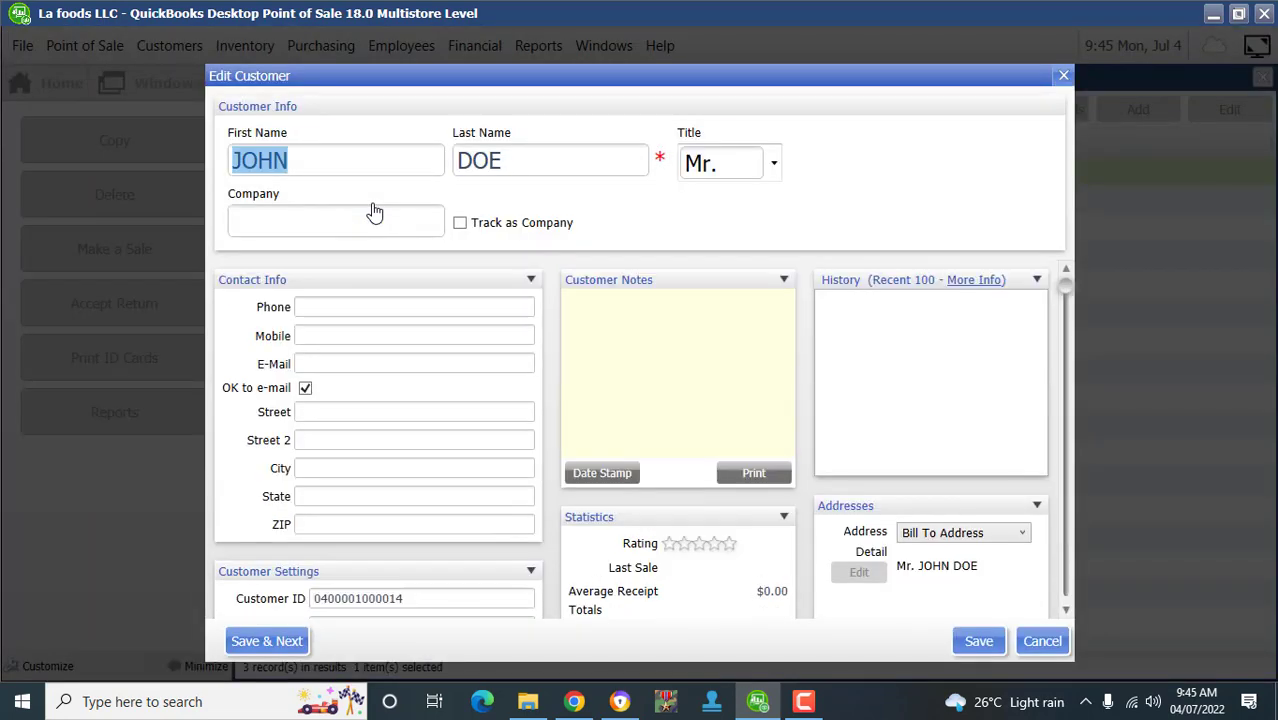
# - Enter a phone number in the first customer's Phone field, trimming the extra digit
pyautogui.press('Tab')
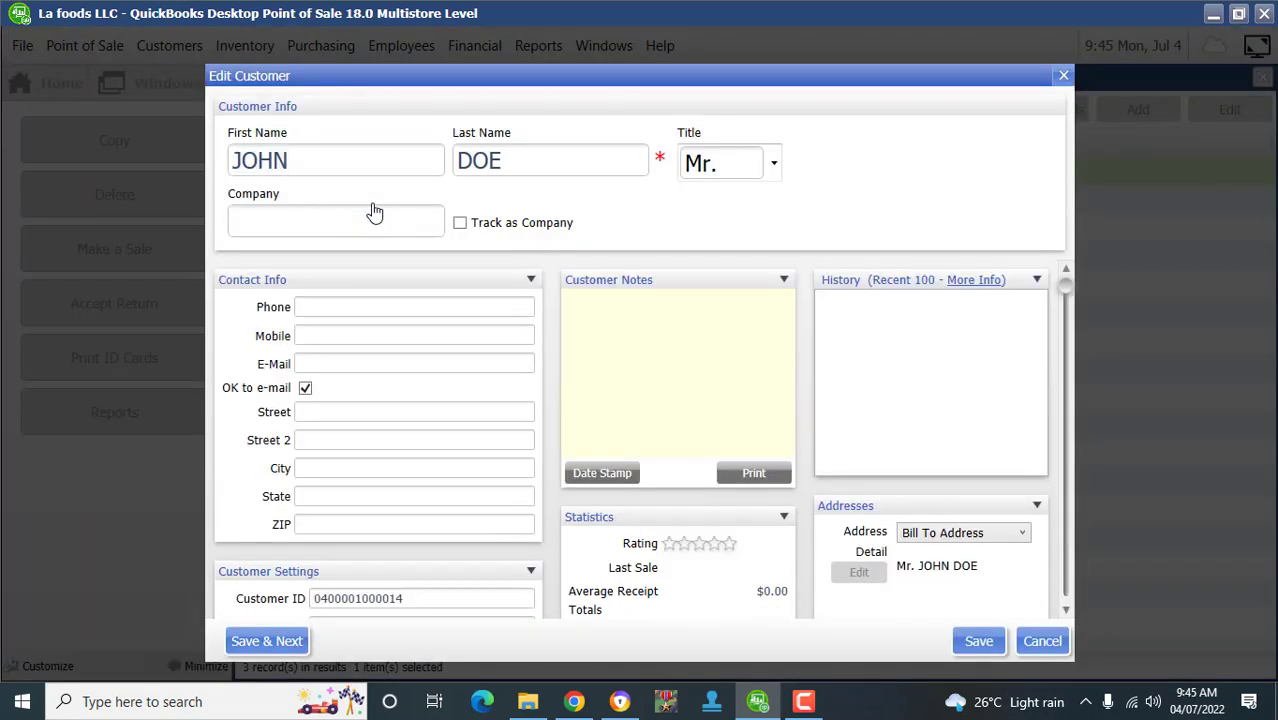
pyautogui.write('78987789768768')
pyautogui.press('BackSpace')
pyautogui.press('BackSpace')
pyautogui.press('BackSpace')
# - Save the first customer's record and give the second customer a phone number
pyautogui.press('Return')
pyautogui.click(374, 205)
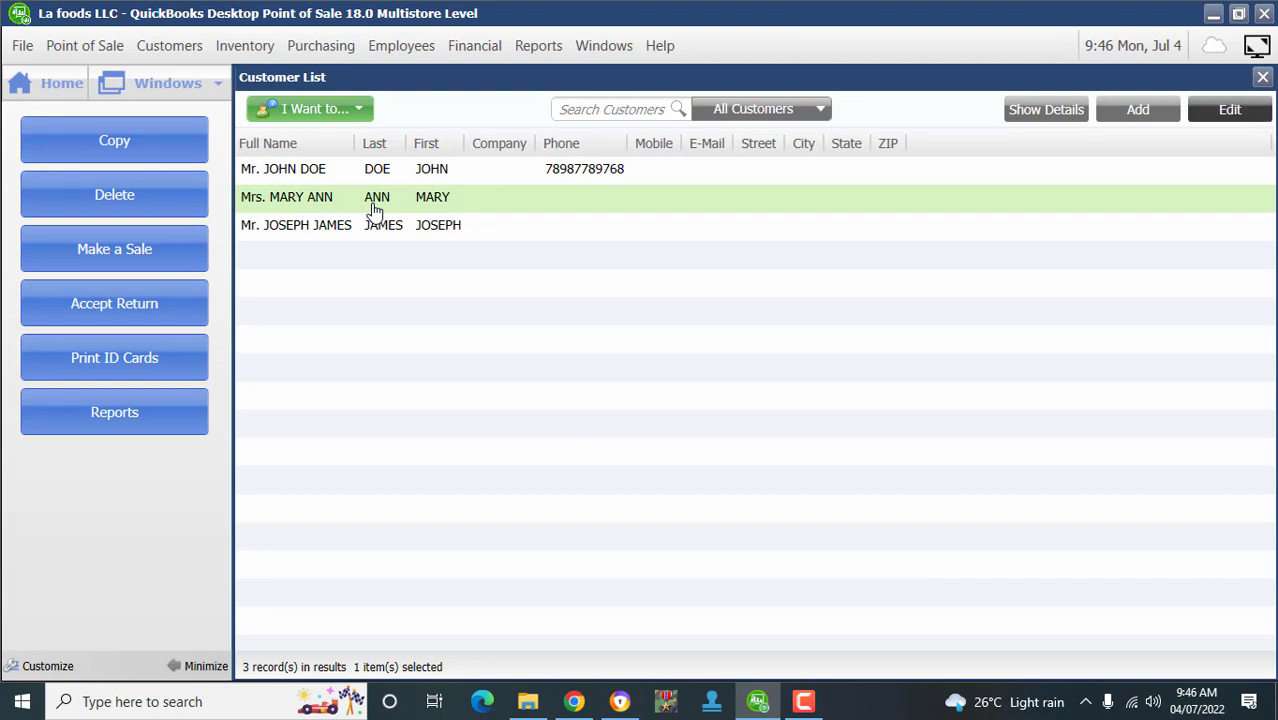
pyautogui.doubleClick(373, 208)
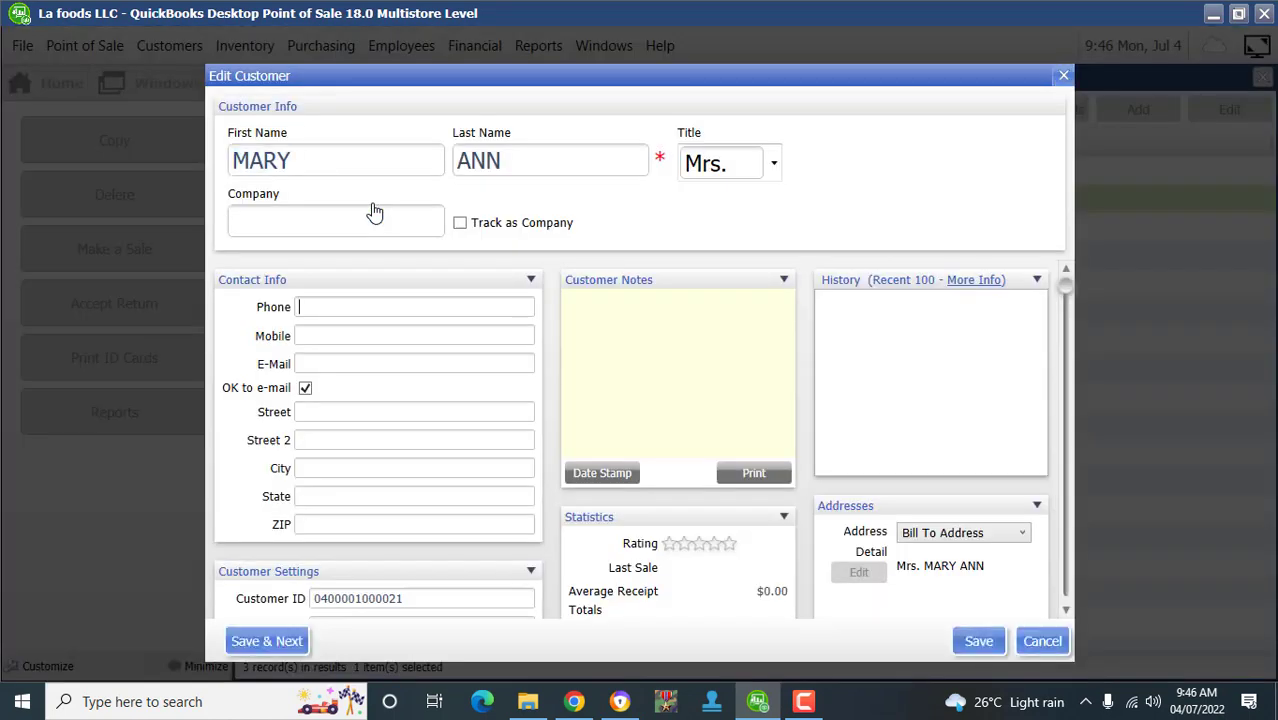
pyautogui.write('89787676768768')
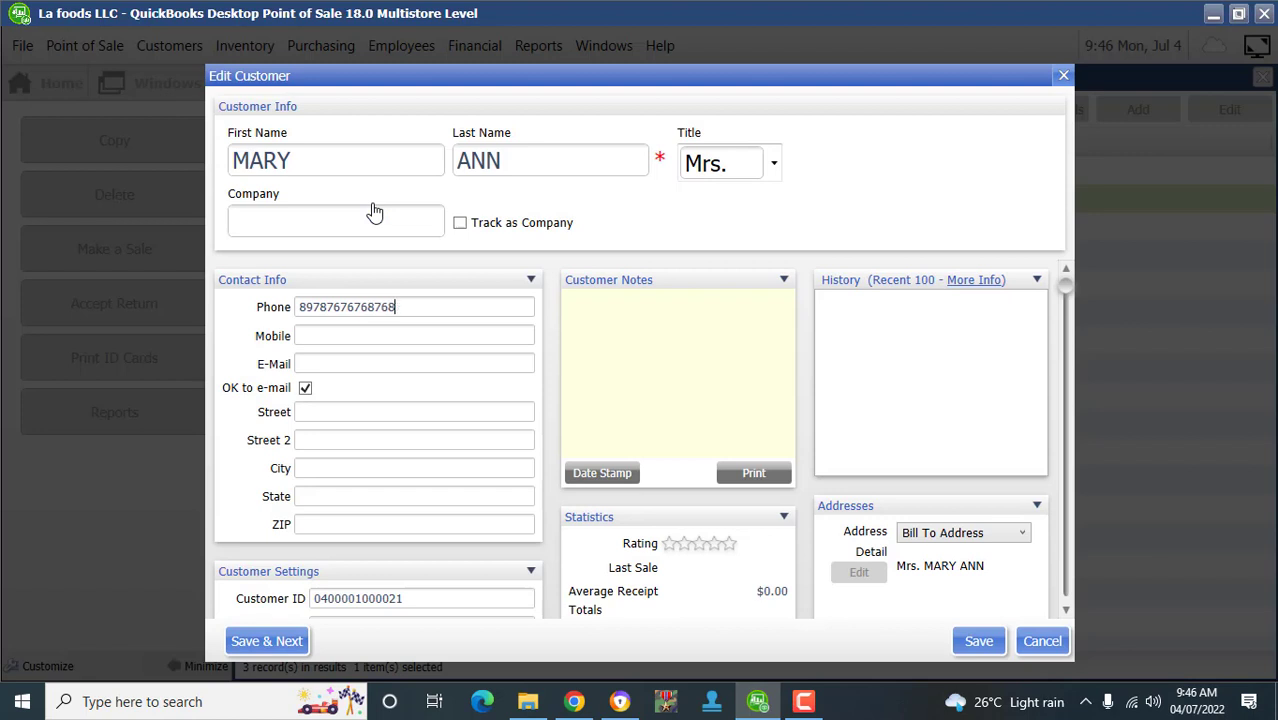
pyautogui.press('BackSpace')
pyautogui.press('BackSpace')
pyautogui.press('Return')
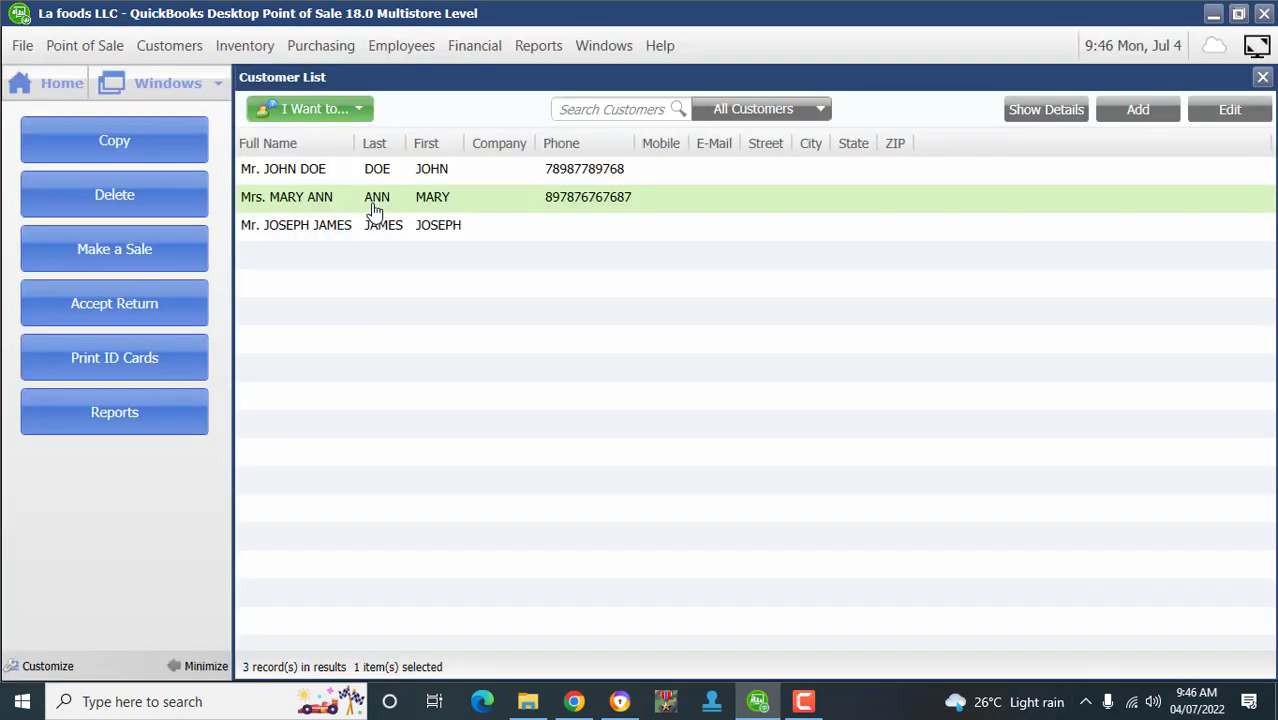
# - Give the third customer a phone number, then close the Customer List
pyautogui.press('Down')
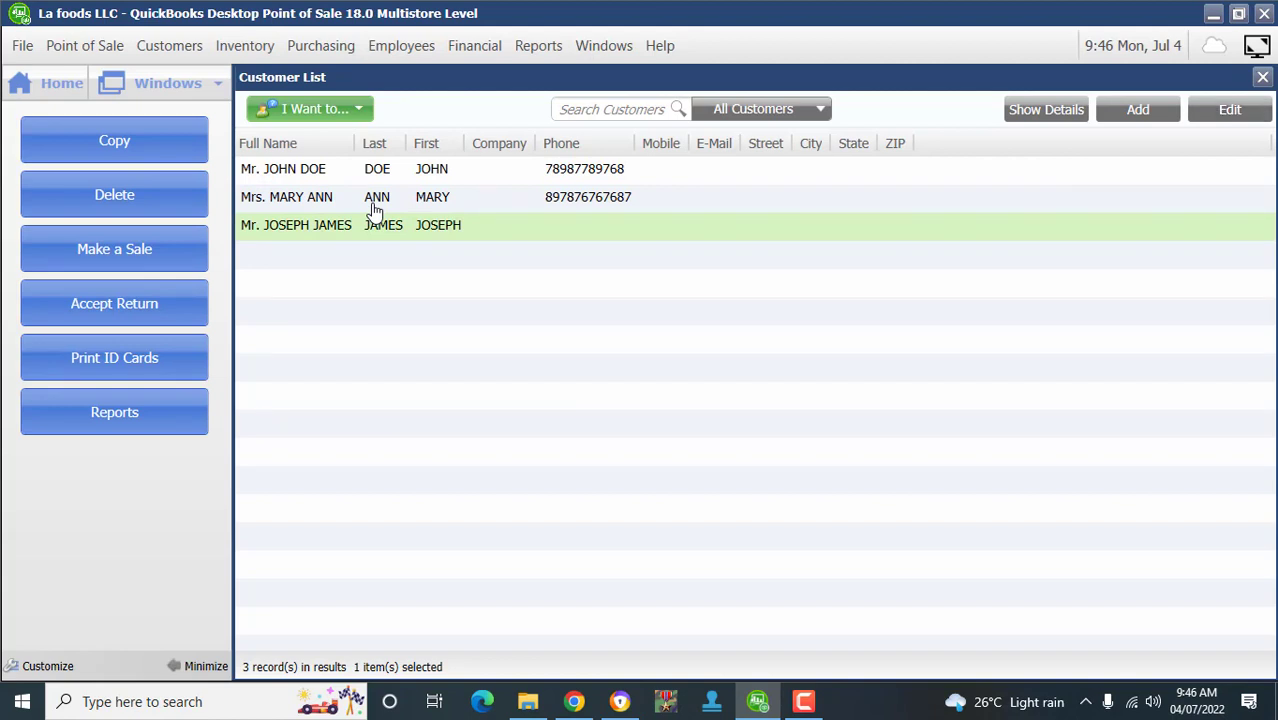
pyautogui.press('Return')
pyautogui.press('Tab')
pyautogui.press('Tab')
pyautogui.press('Tab')
pyautogui.press('Tab')
pyautogui.press('Tab')
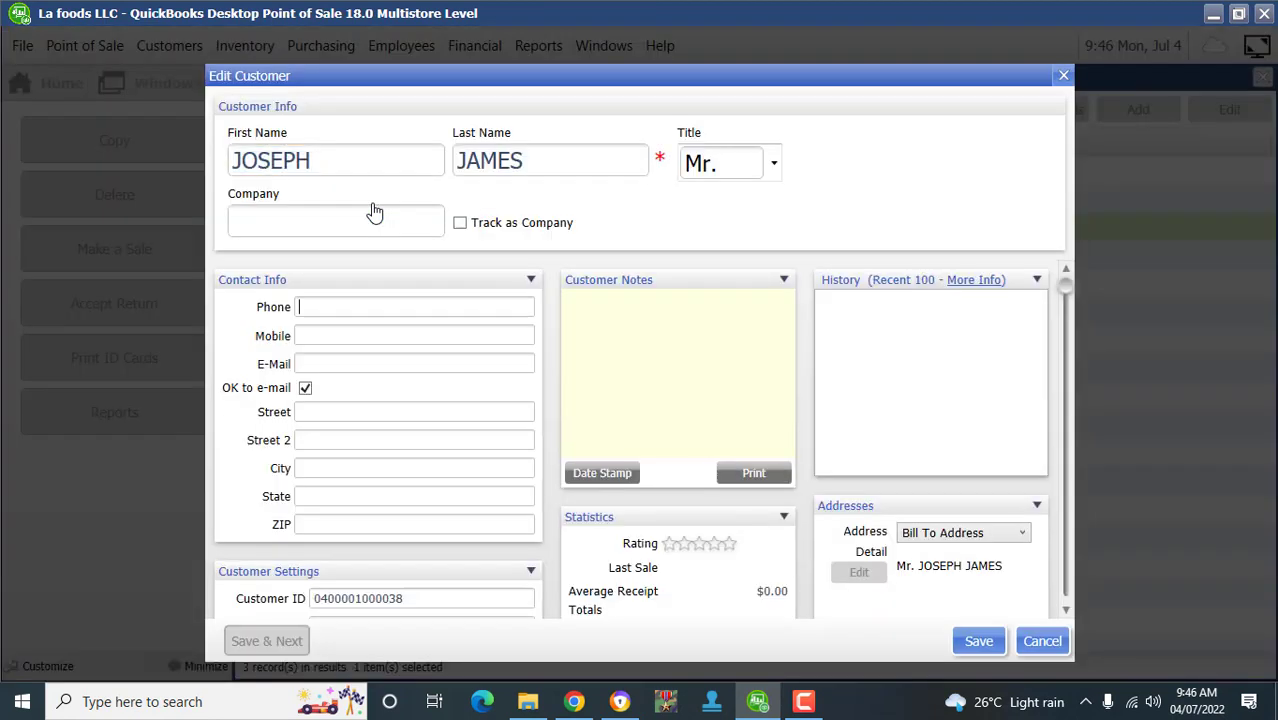
pyautogui.write('567656765676776')
pyautogui.press('Return')
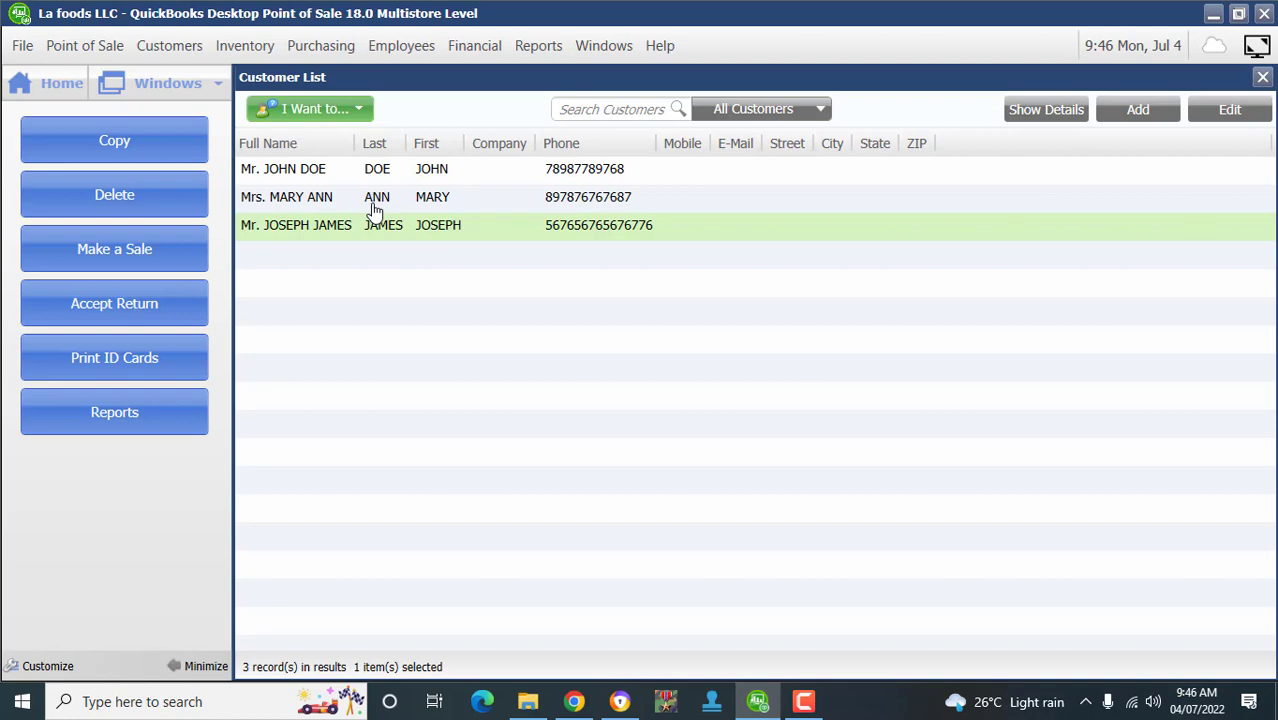
pyautogui.press('Escape')
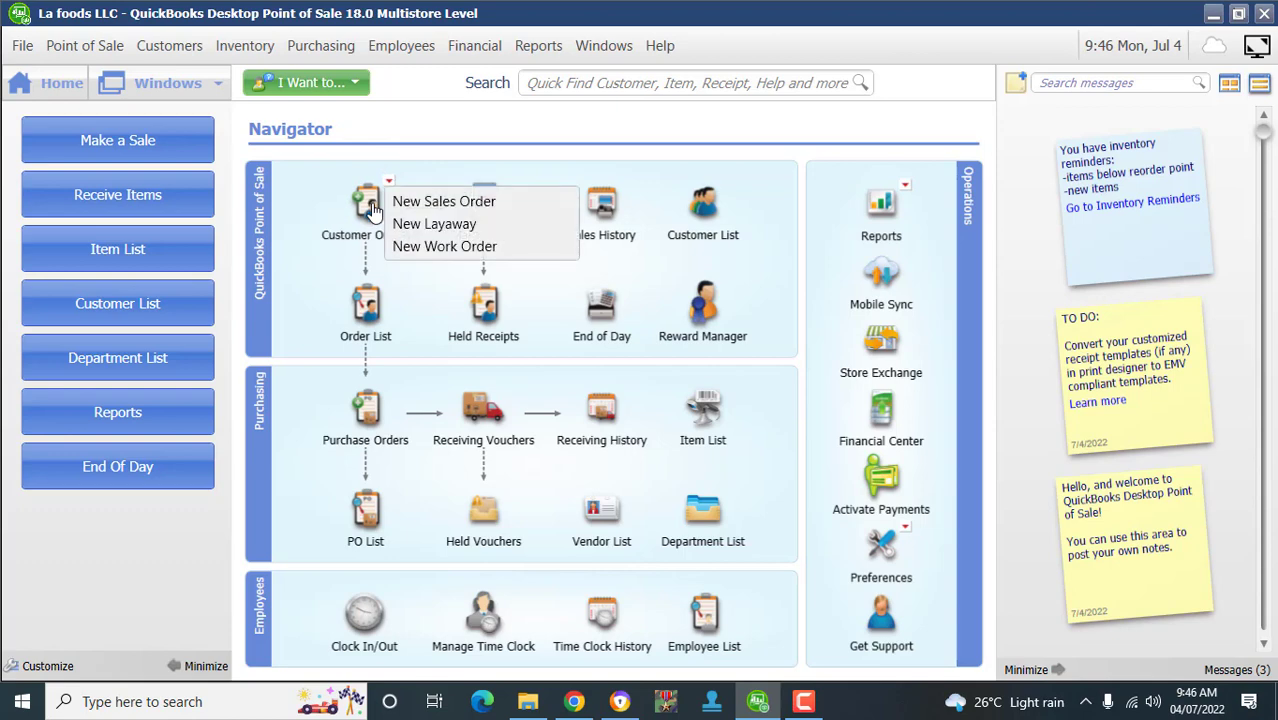
# - Create blank Sales Order # 1 and bring up the Enter Item(s) list
pyautogui.click(372, 210)
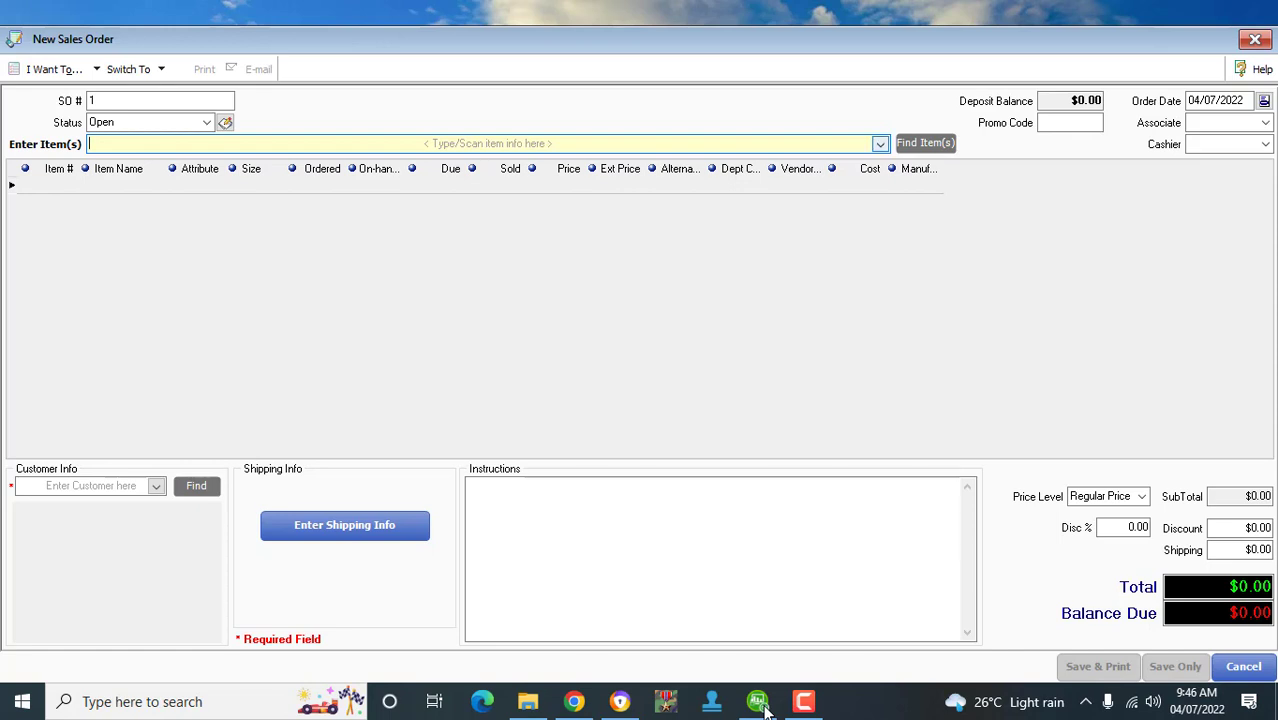
pyautogui.press('F4')
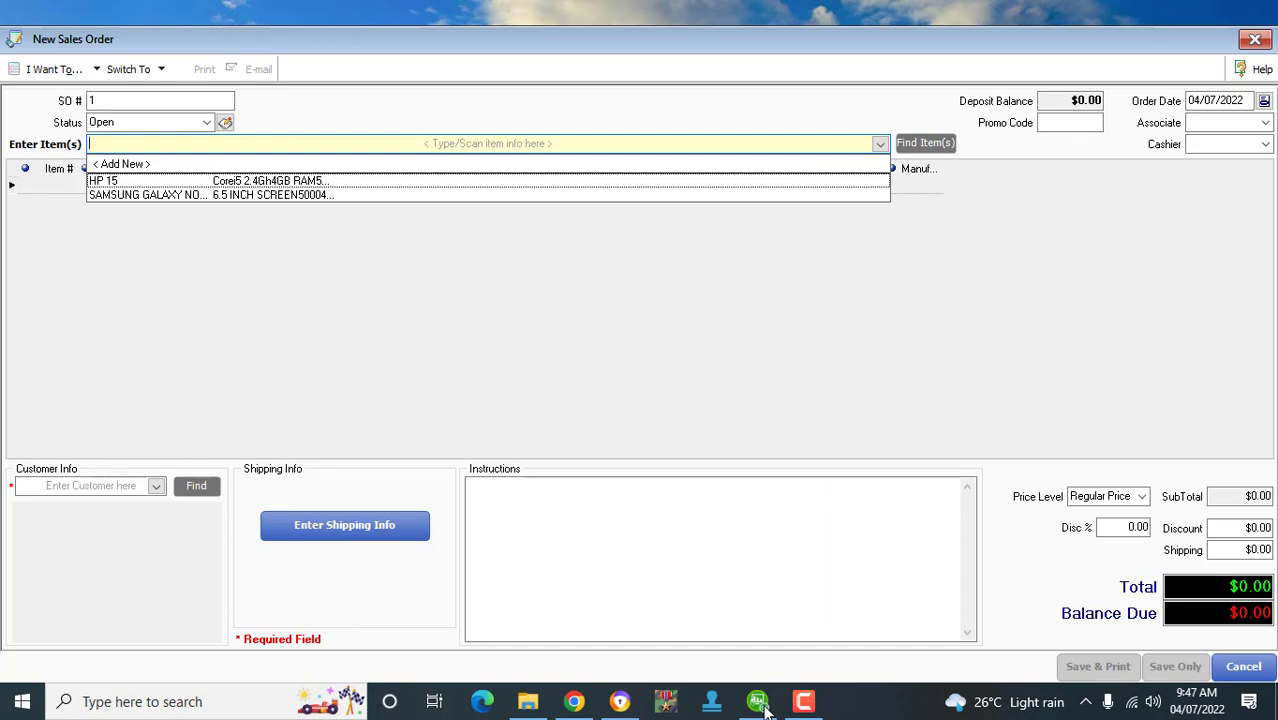
# - Add one SAMSUNG GALAXY NOTE5 at $300.00 to the order with its serial number
pyautogui.press('Down')
pyautogui.press('Return')
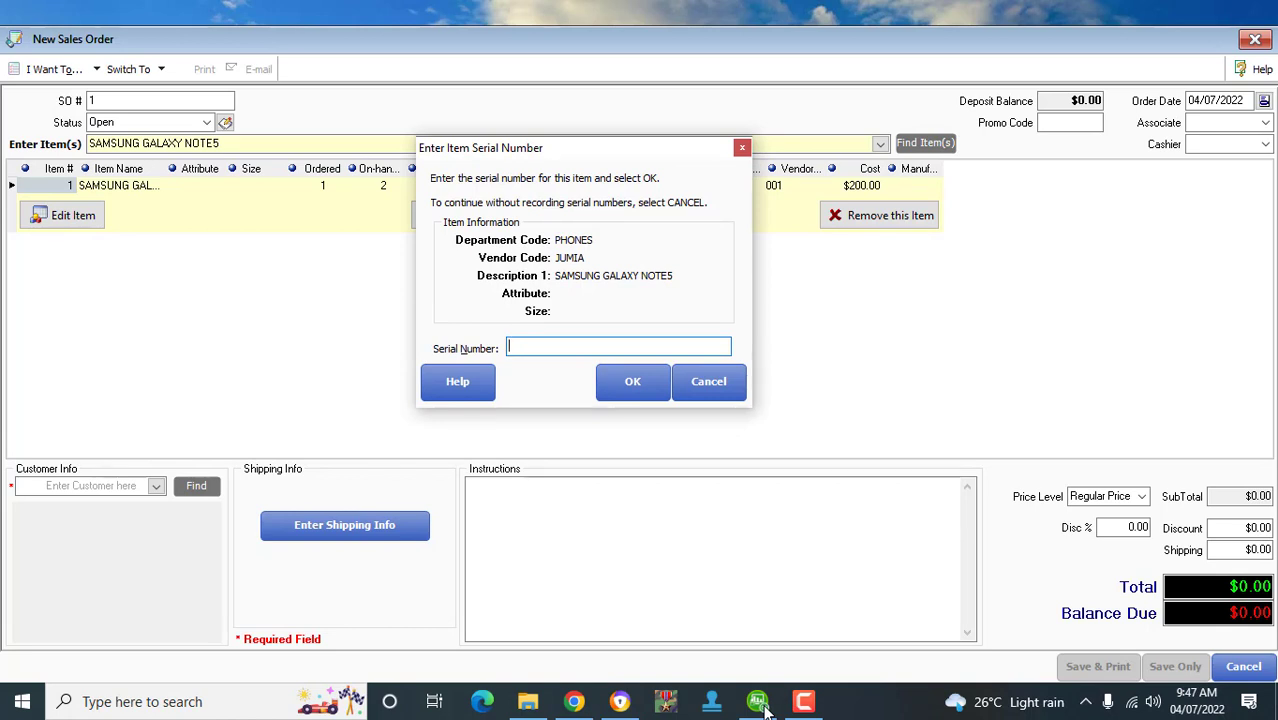
pyautogui.write('3894534583439845')
pyautogui.press('BackSpace')
pyautogui.press('BackSpace')
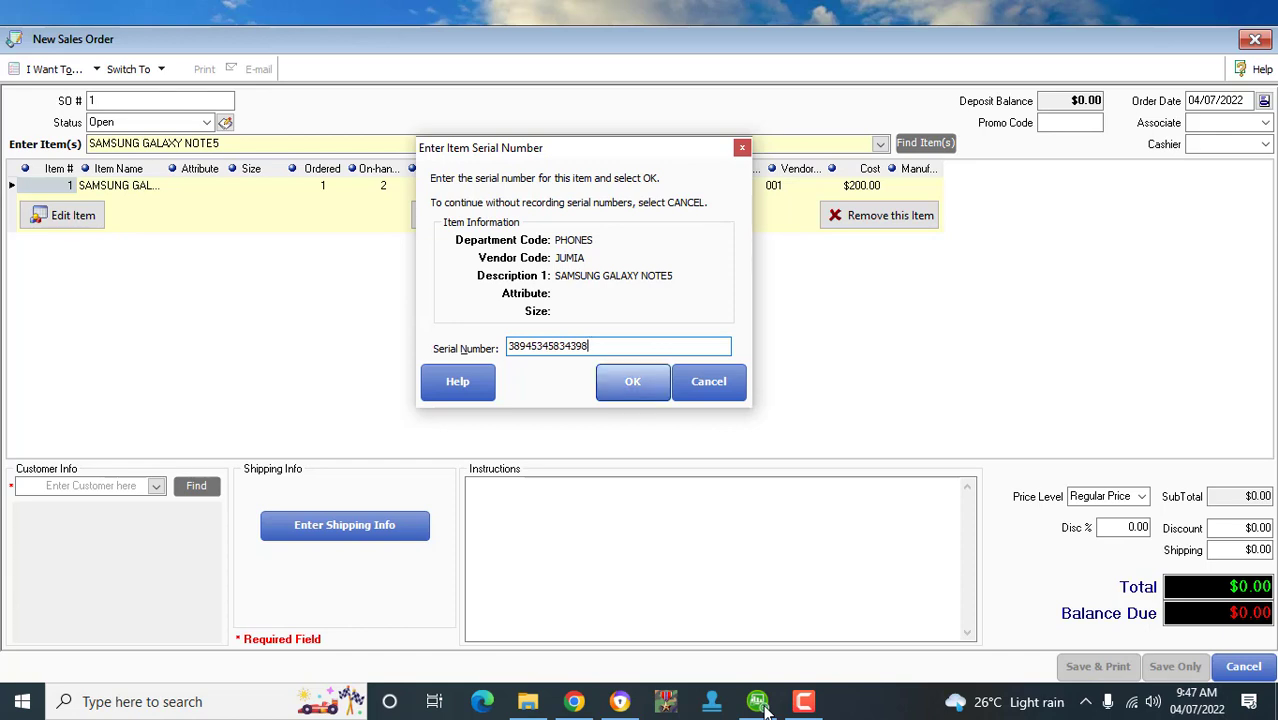
pyautogui.press('Return')
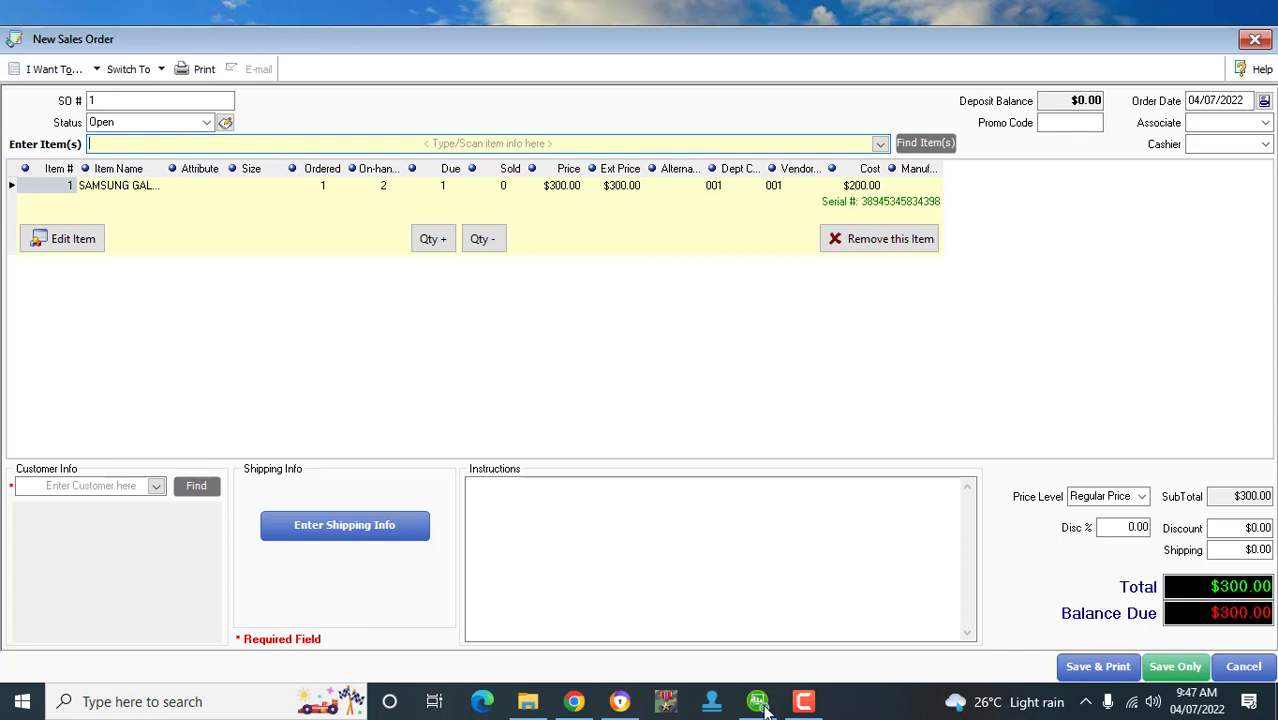
pyautogui.press('Tab')
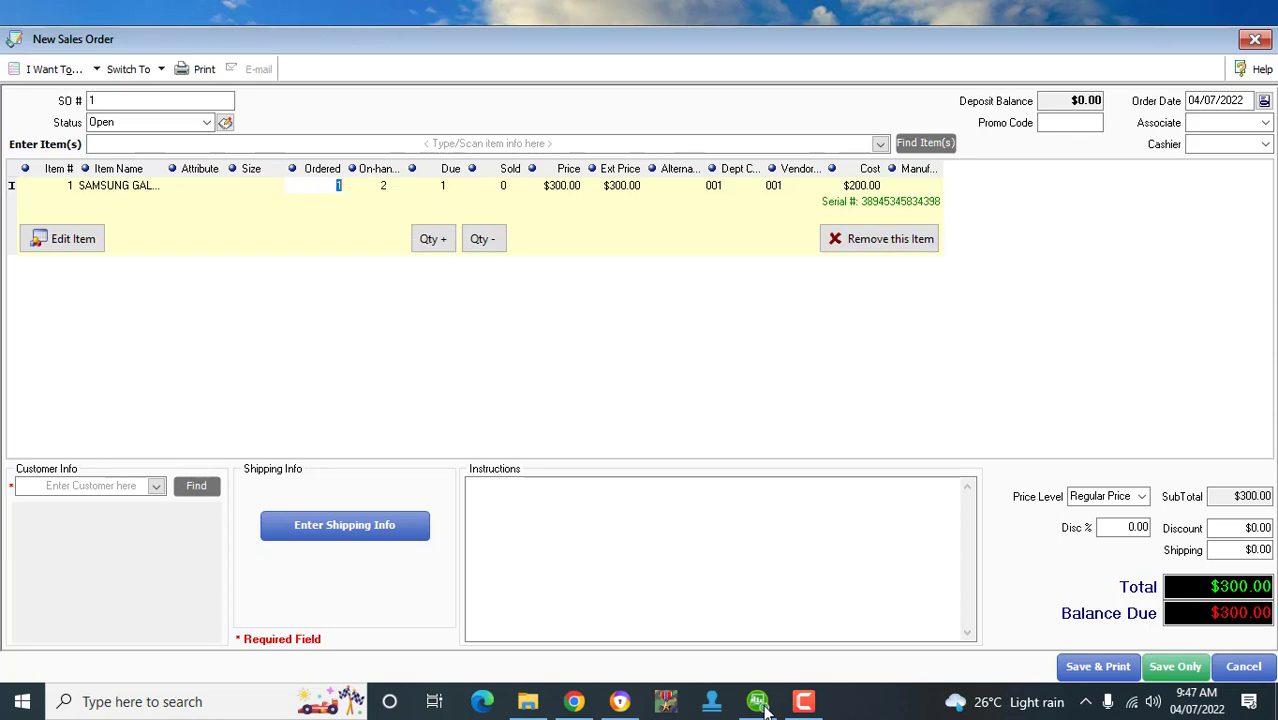
# - Change the ordered quantity to 2 and enter the second phone's serial number, totalling $600.00
pyautogui.write('2')
pyautogui.press('Return')
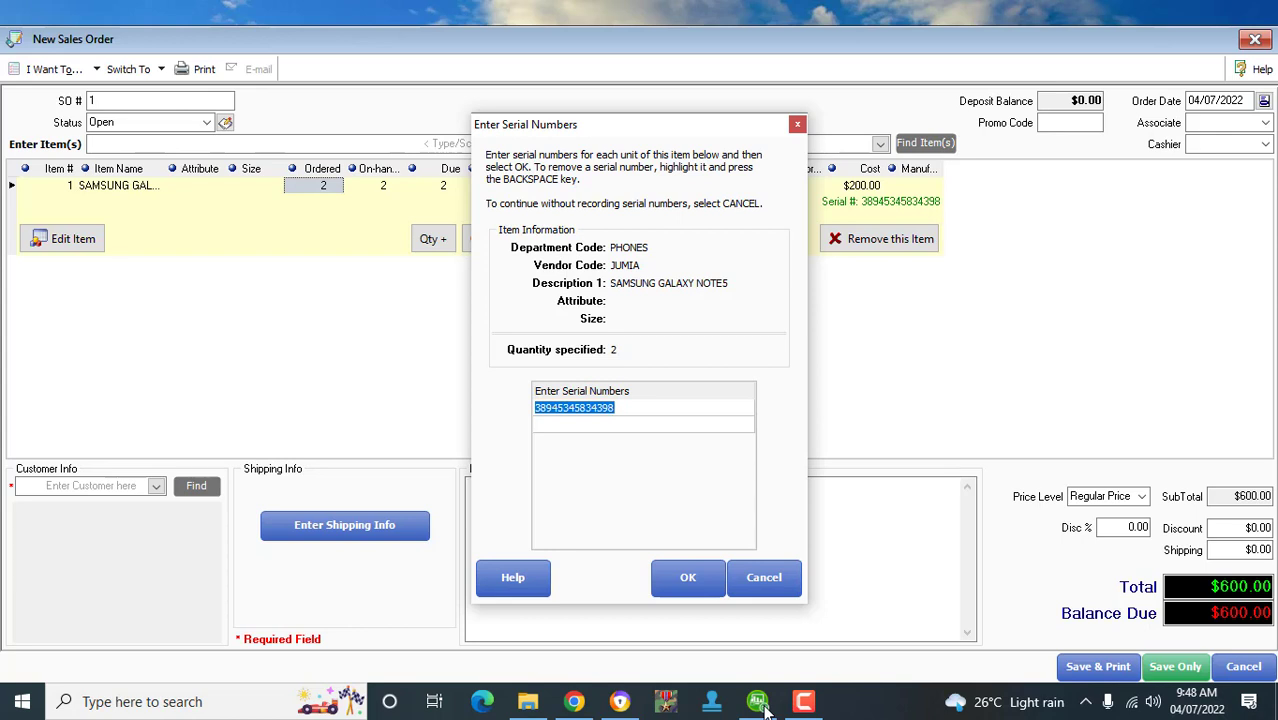
pyautogui.press('Return')
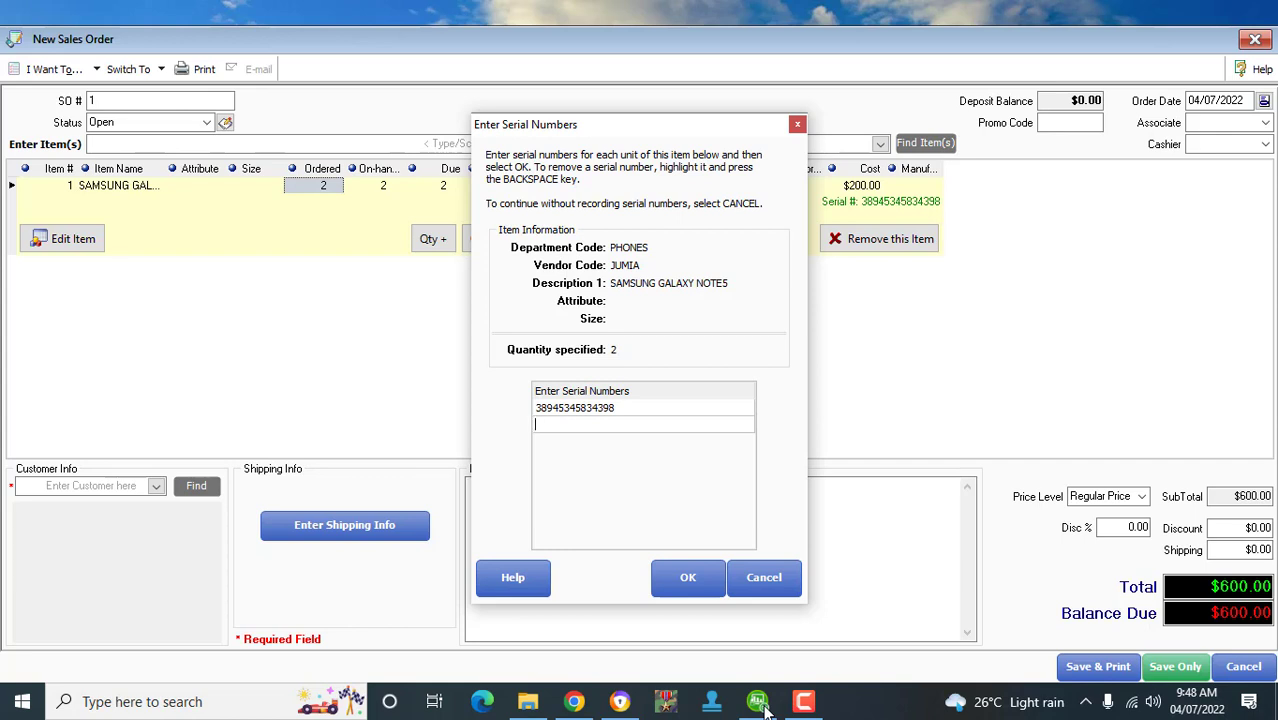
pyautogui.write('23423453534554')
pyautogui.press('Return')
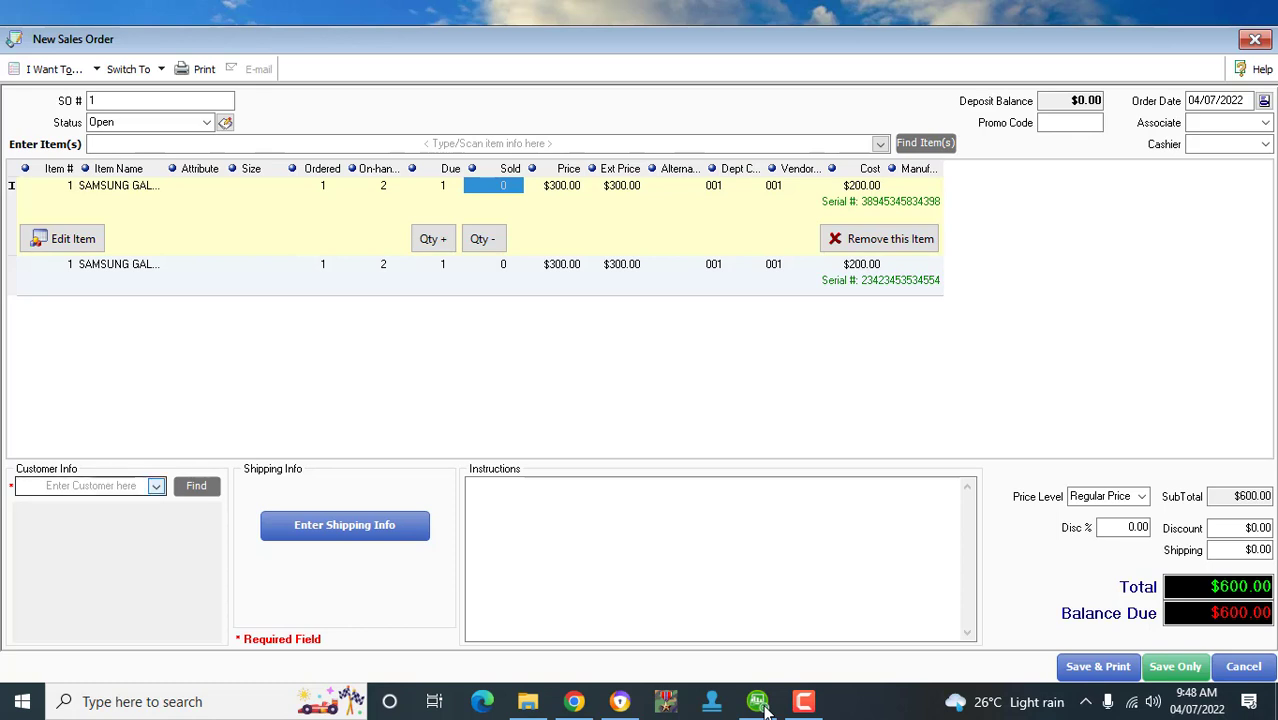
pyautogui.click(156, 486)
# - Choose the third customer from the Enter Customer dropdown for Sales Order # 1
pyautogui.click(156, 486)
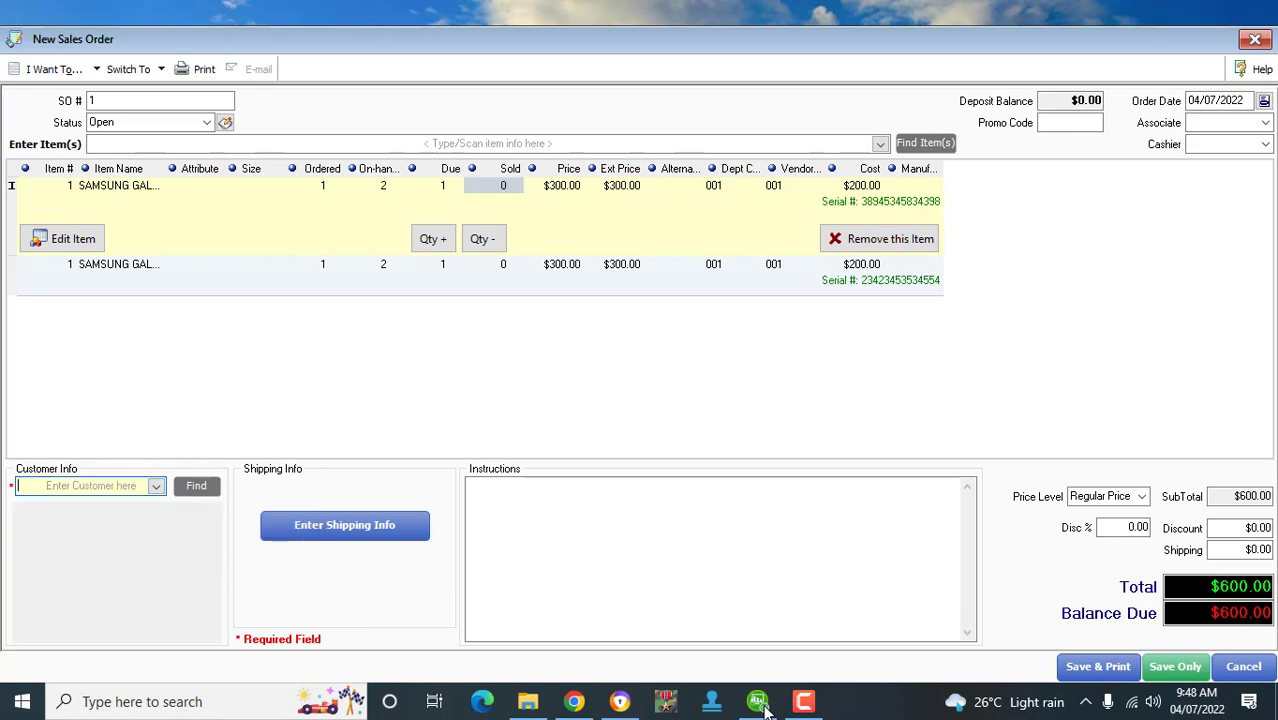
pyautogui.click(156, 486)
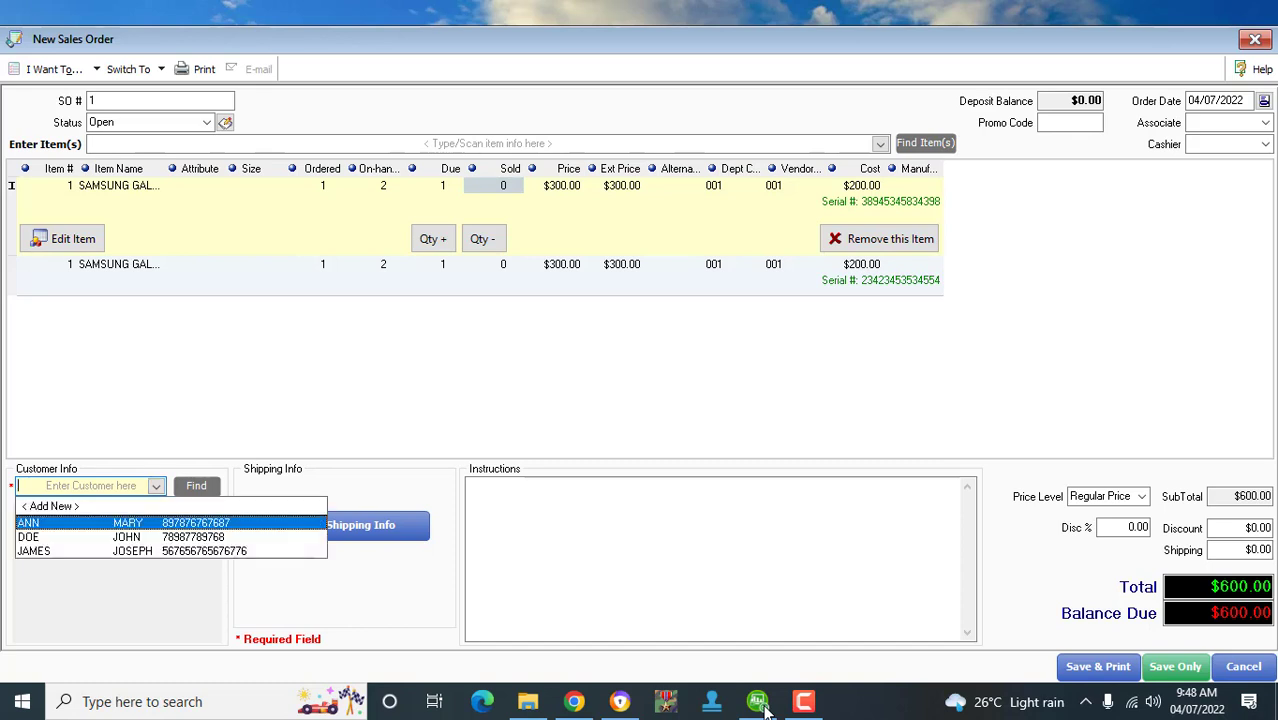
pyautogui.press('Down')
pyautogui.press('Down')
pyautogui.press('Return')
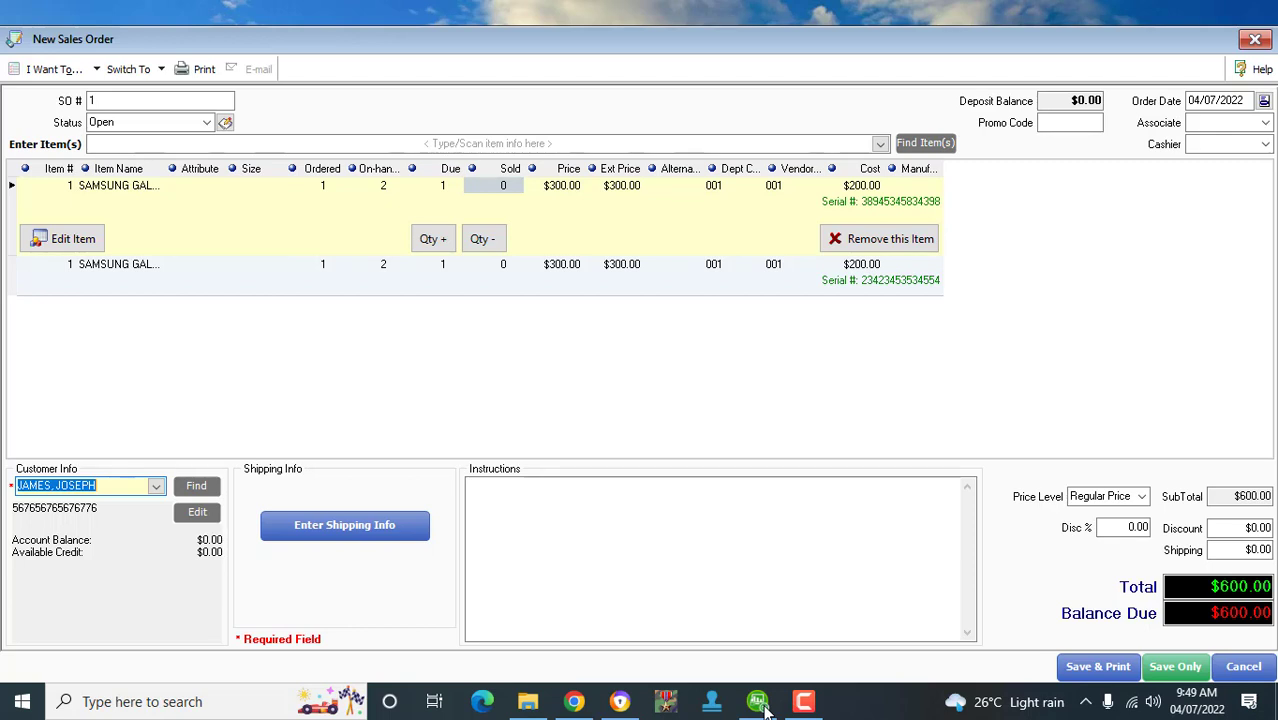
pyautogui.click(626, 186)
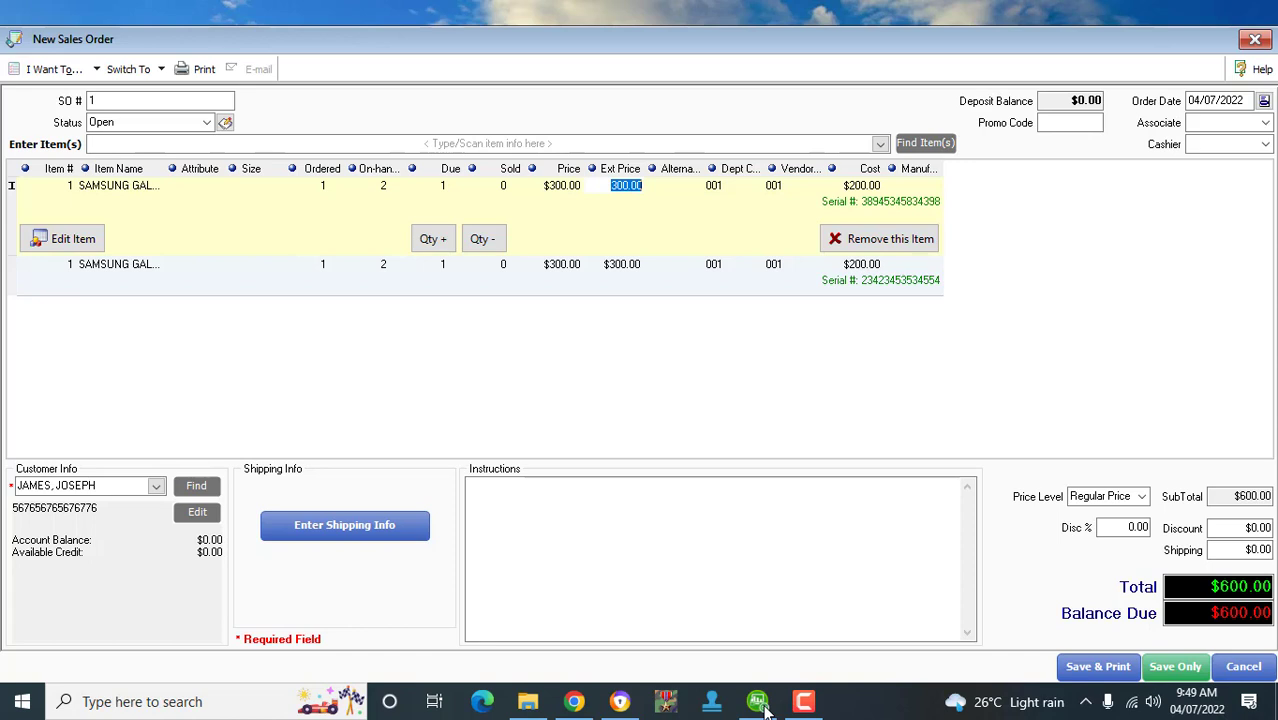
# - Check both Samsung lines' prices, leaving the second line at $300.00
pyautogui.click(374, 186)
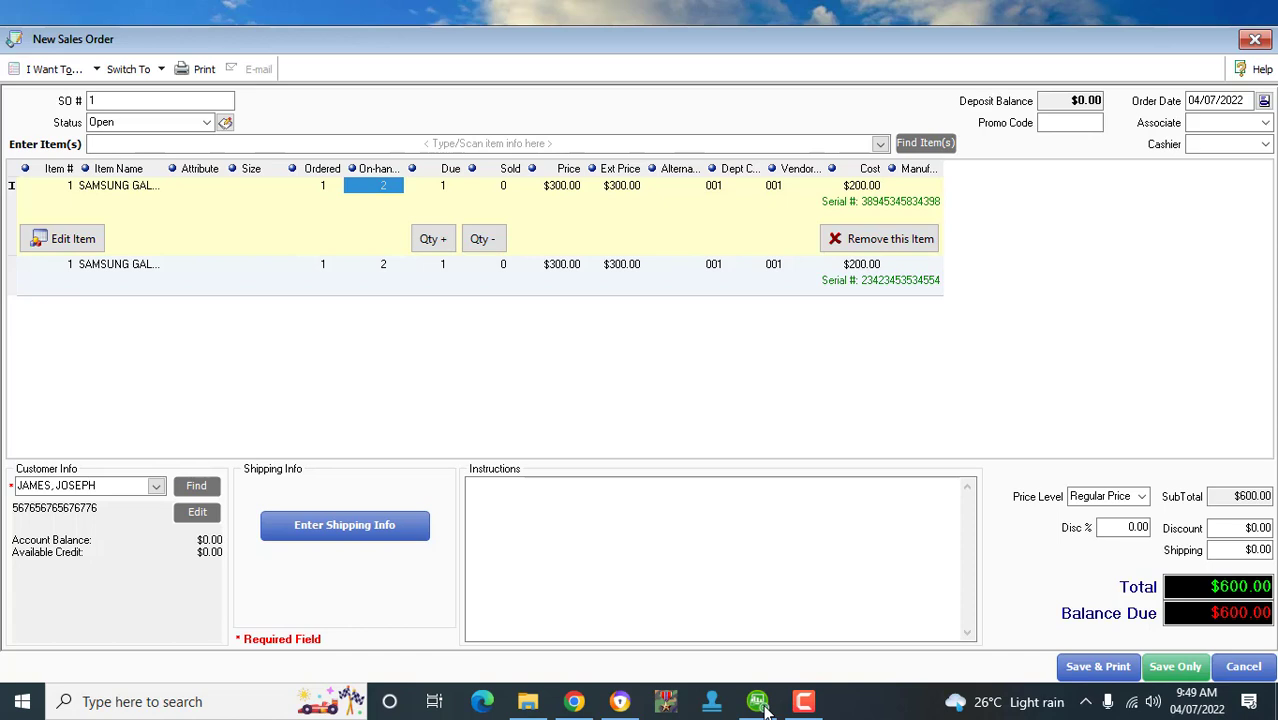
pyautogui.press('Right')
pyautogui.press('Right')
pyautogui.press('Right')
pyautogui.press('Right')
pyautogui.press('Right')
pyautogui.press('Right')
pyautogui.press('Right')
pyautogui.press('Right')
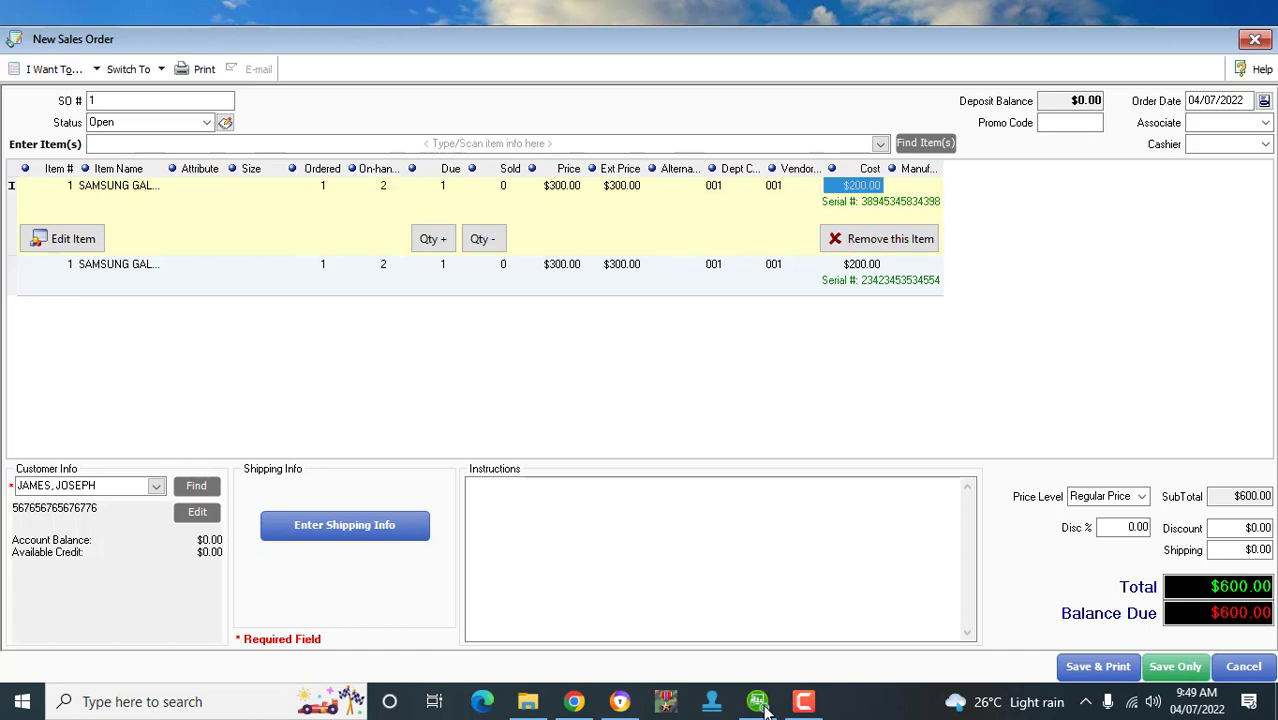
pyautogui.press('Left')
pyautogui.press('Left')
pyautogui.press('Left')
pyautogui.press('Left')
pyautogui.press('Left')
pyautogui.press('Left')
pyautogui.press('Left')
pyautogui.press('Left')
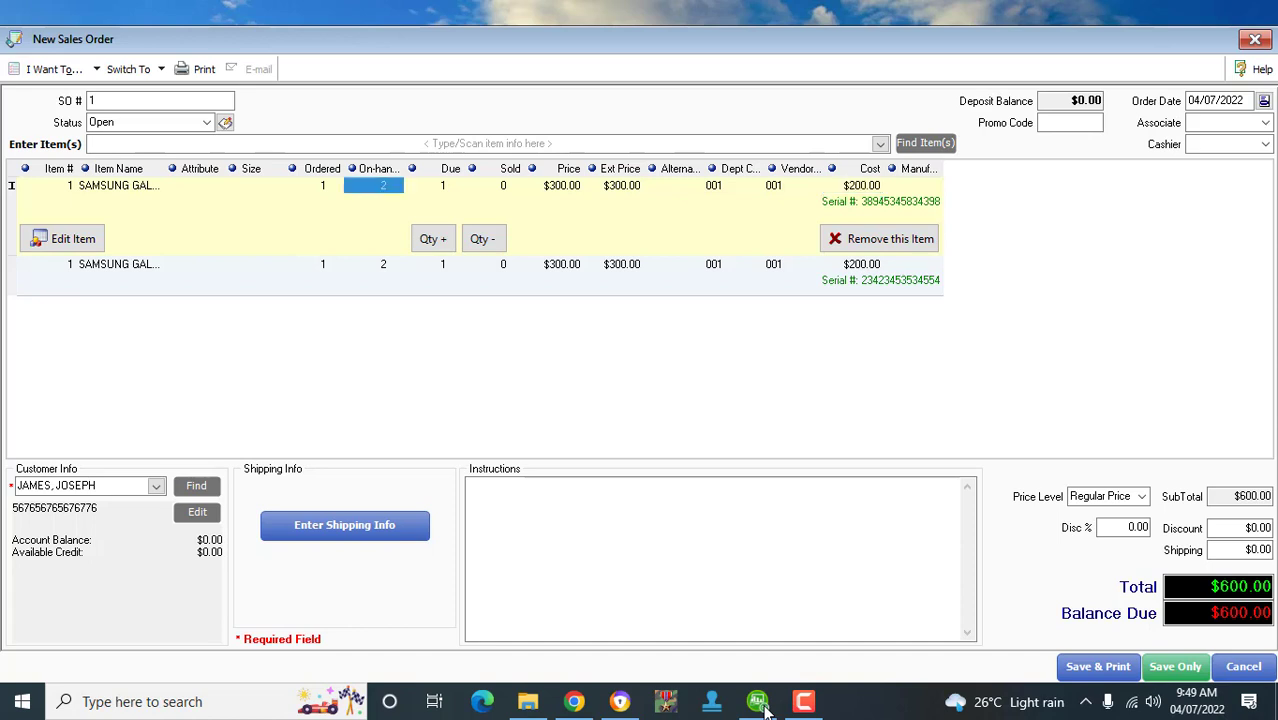
pyautogui.press('Right')
pyautogui.press('Right')
pyautogui.press('Right')
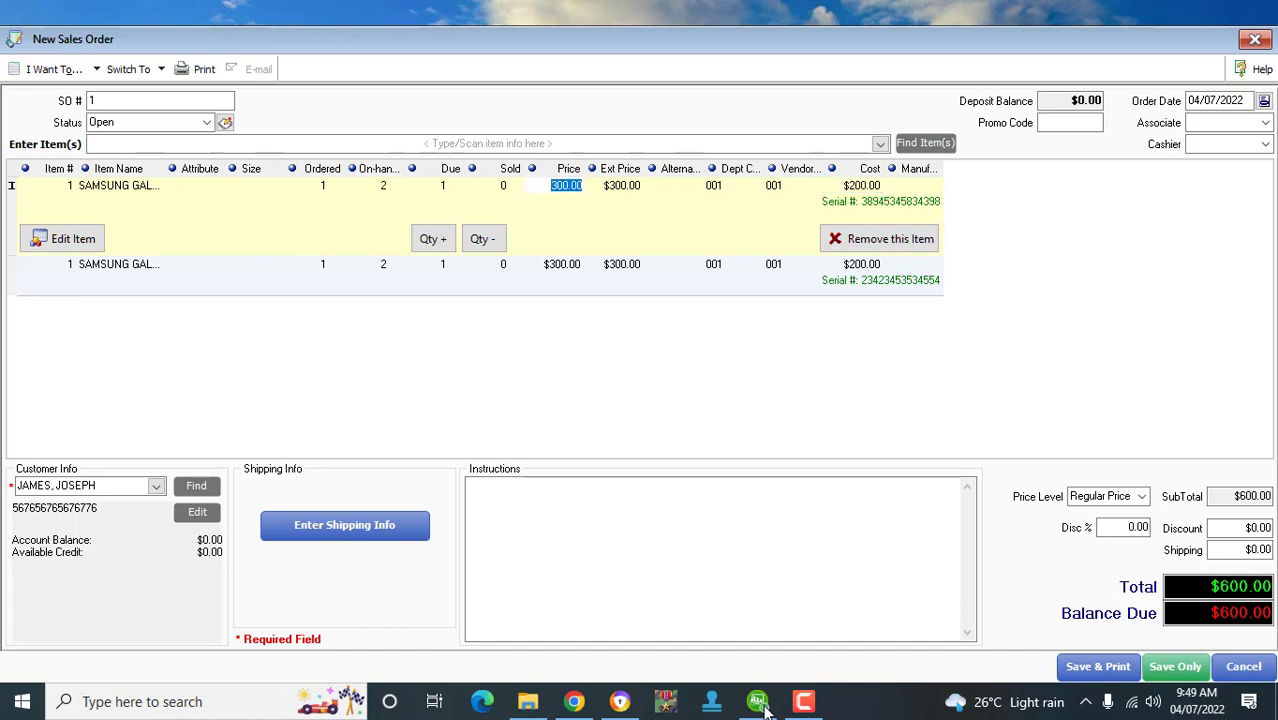
pyautogui.press('Right')
pyautogui.press('Down')
pyautogui.press('Up')
pyautogui.press('Down')
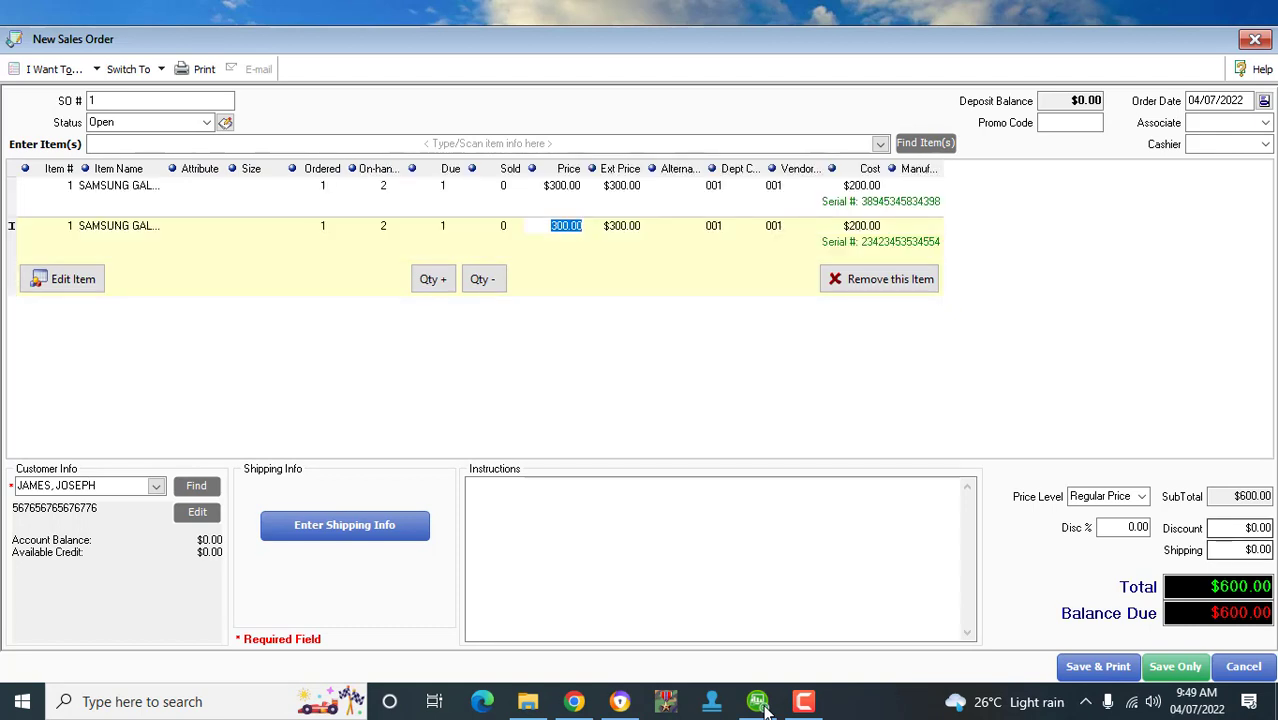
pyautogui.press('Up')
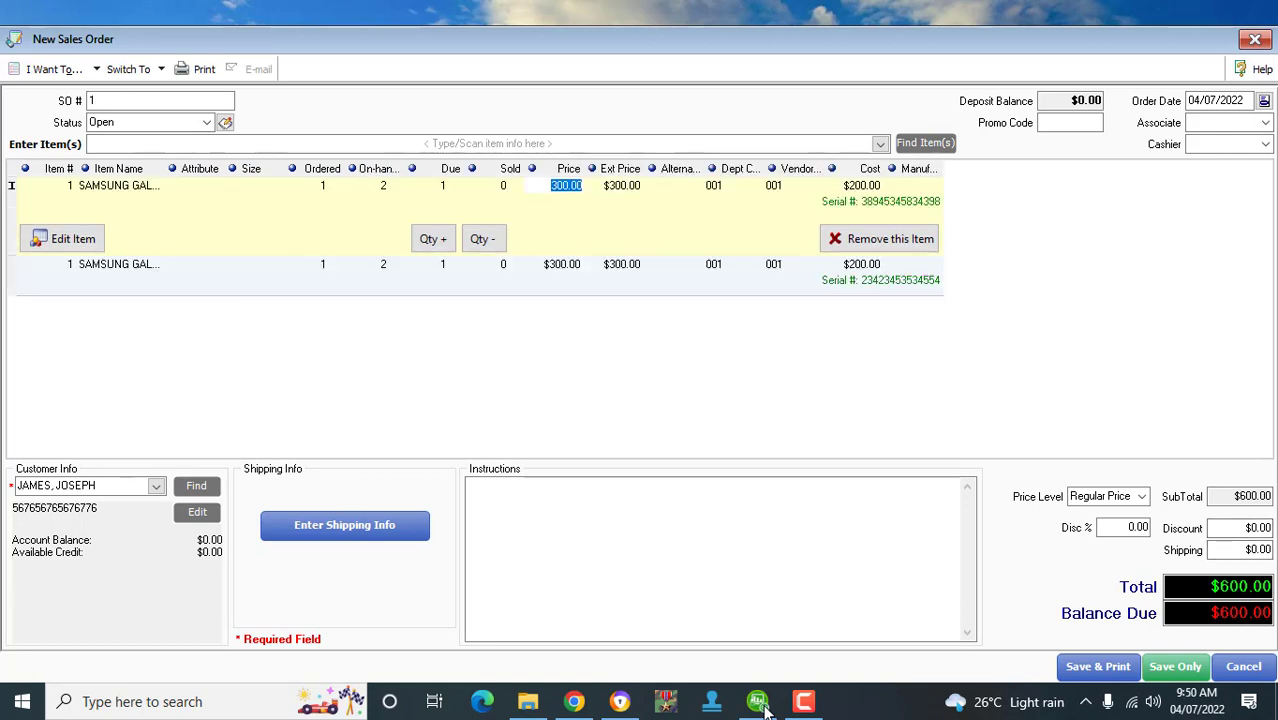
pyautogui.press('Tab')
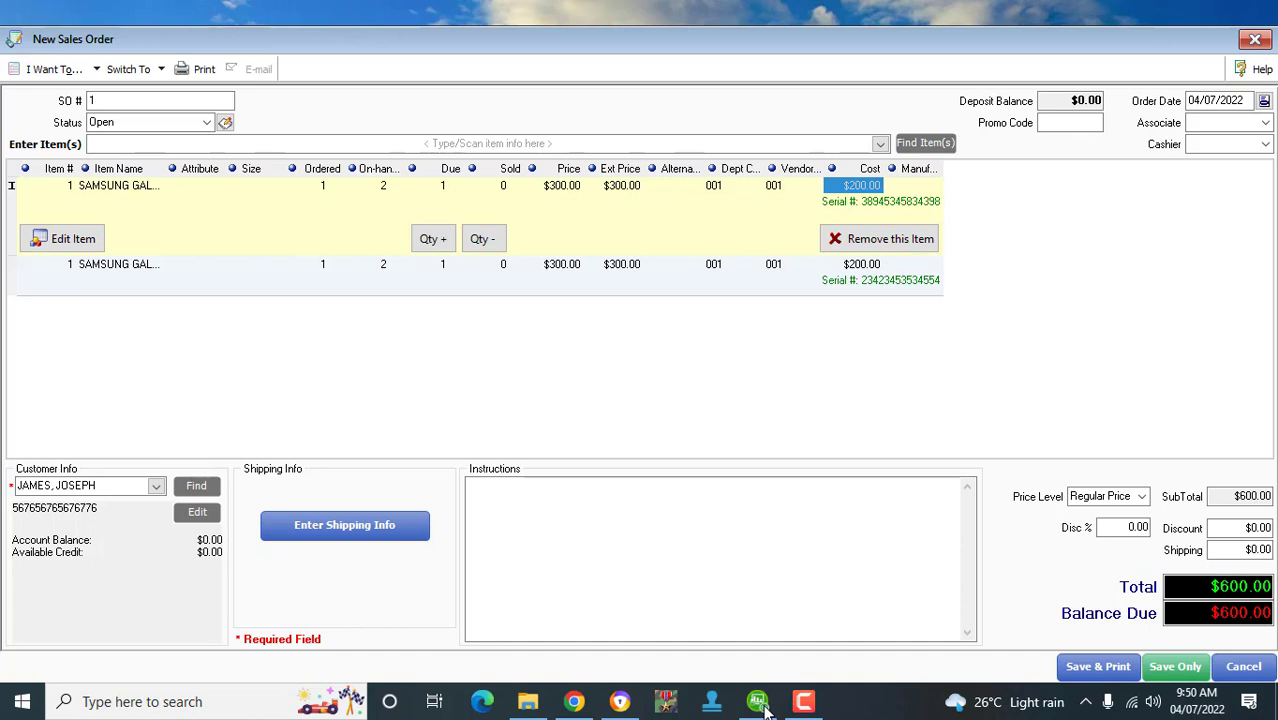
pyautogui.hotkey('shift', 'Tab')
pyautogui.press('Down')
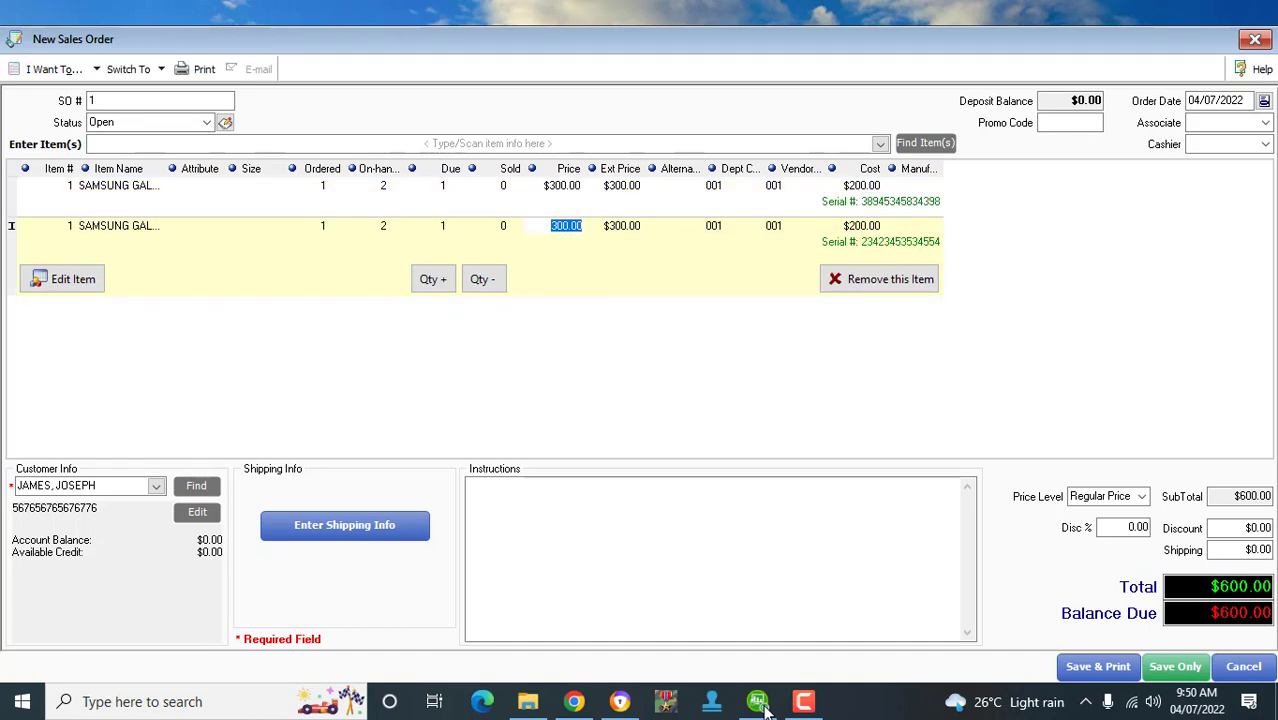
pyautogui.press('Up')
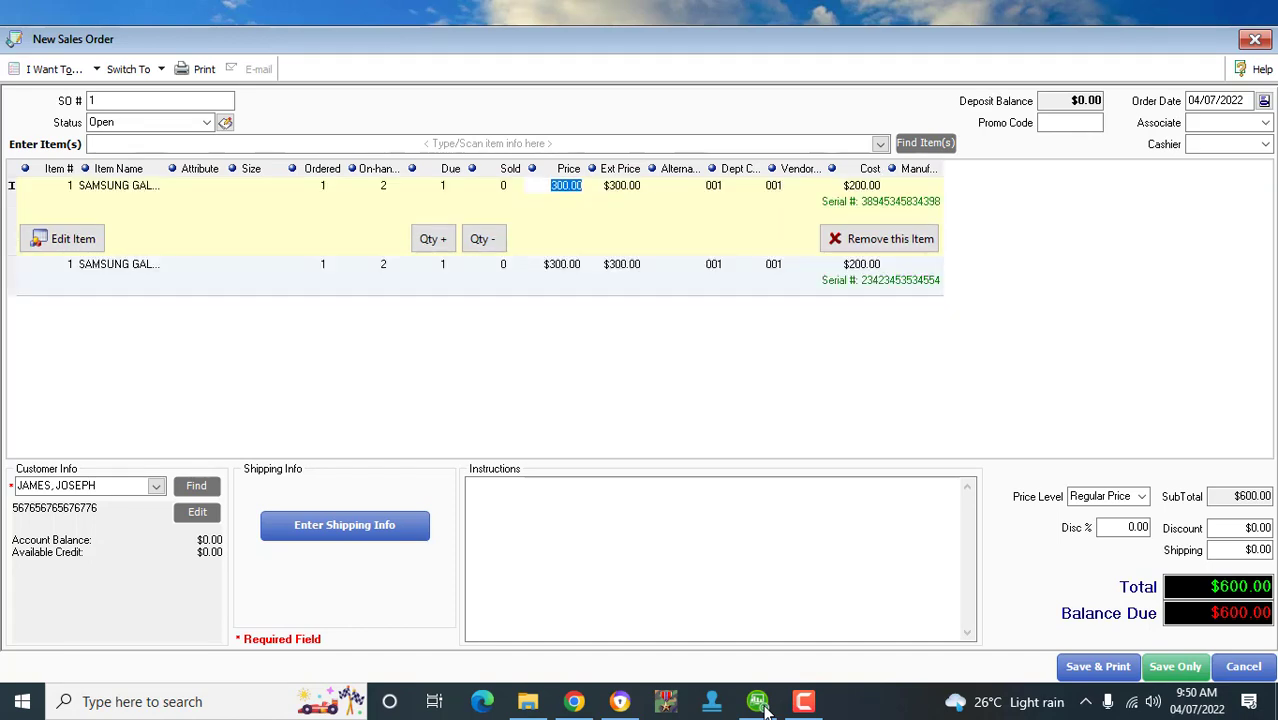
pyautogui.press('Down')
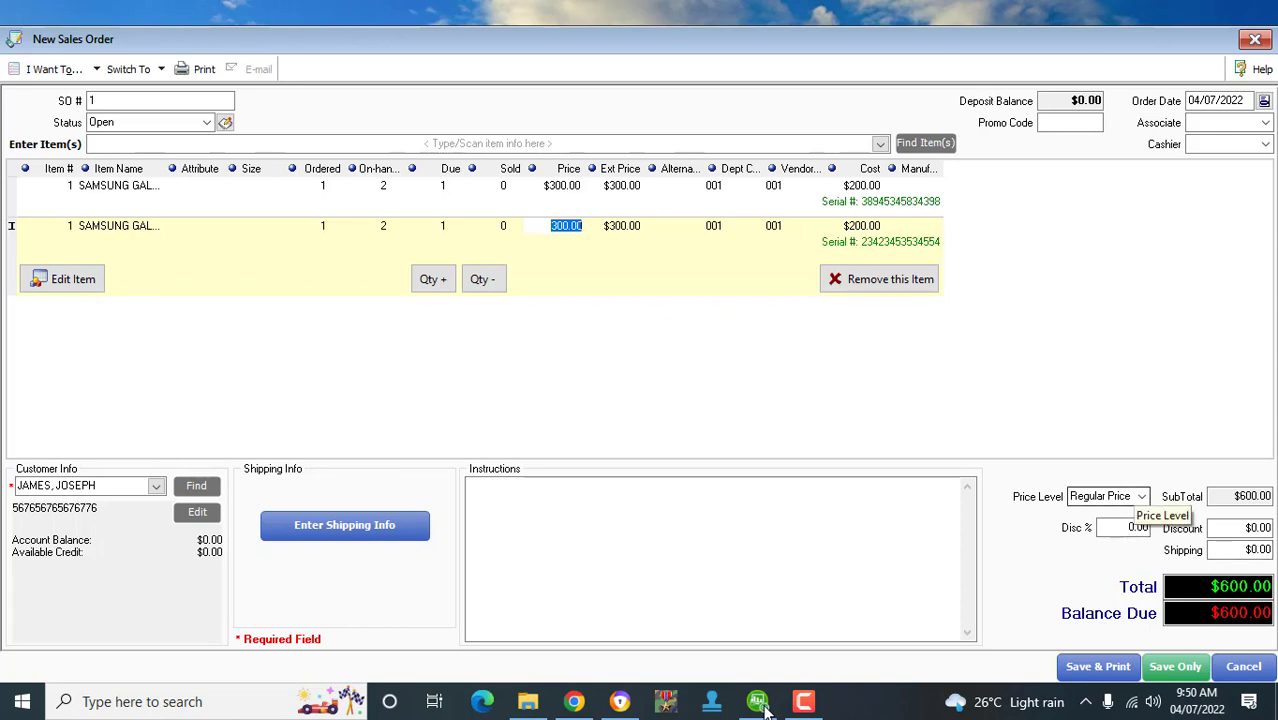
pyautogui.press('Tab')
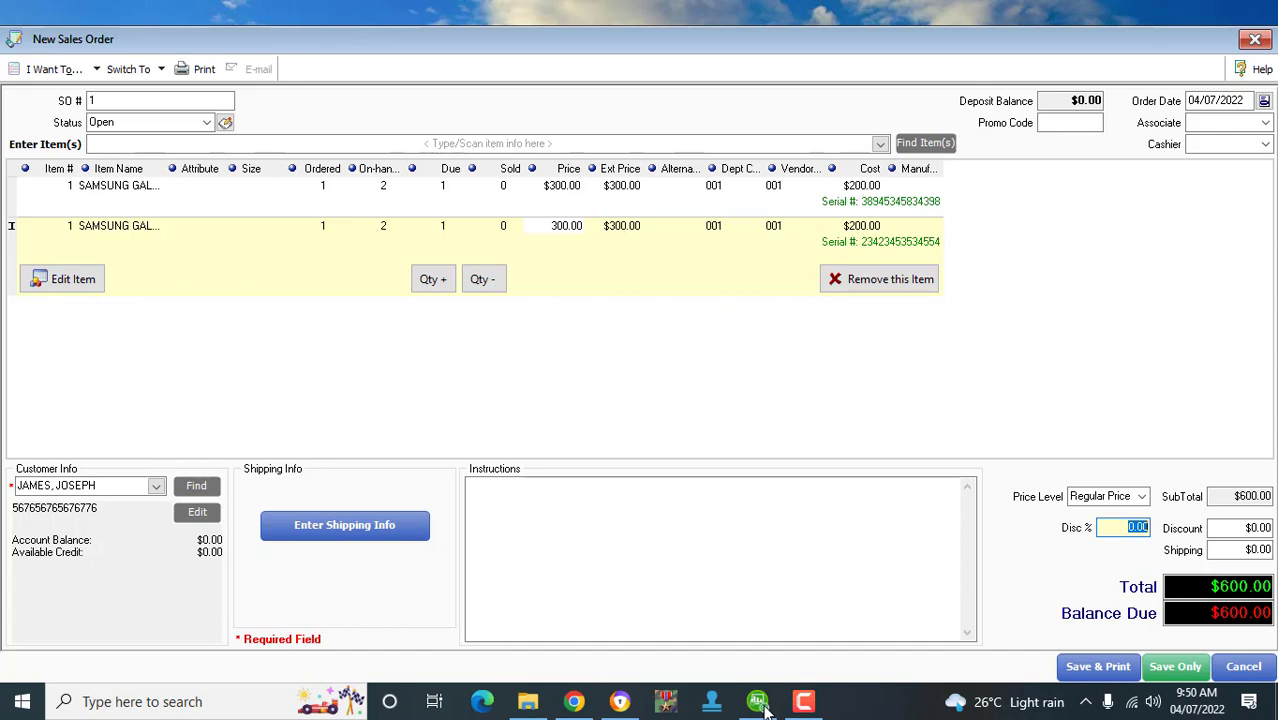
# - Apply a 2% discount to cut the order to $588.00 and open Shipping info
pyautogui.write('2')
pyautogui.press('Tab')
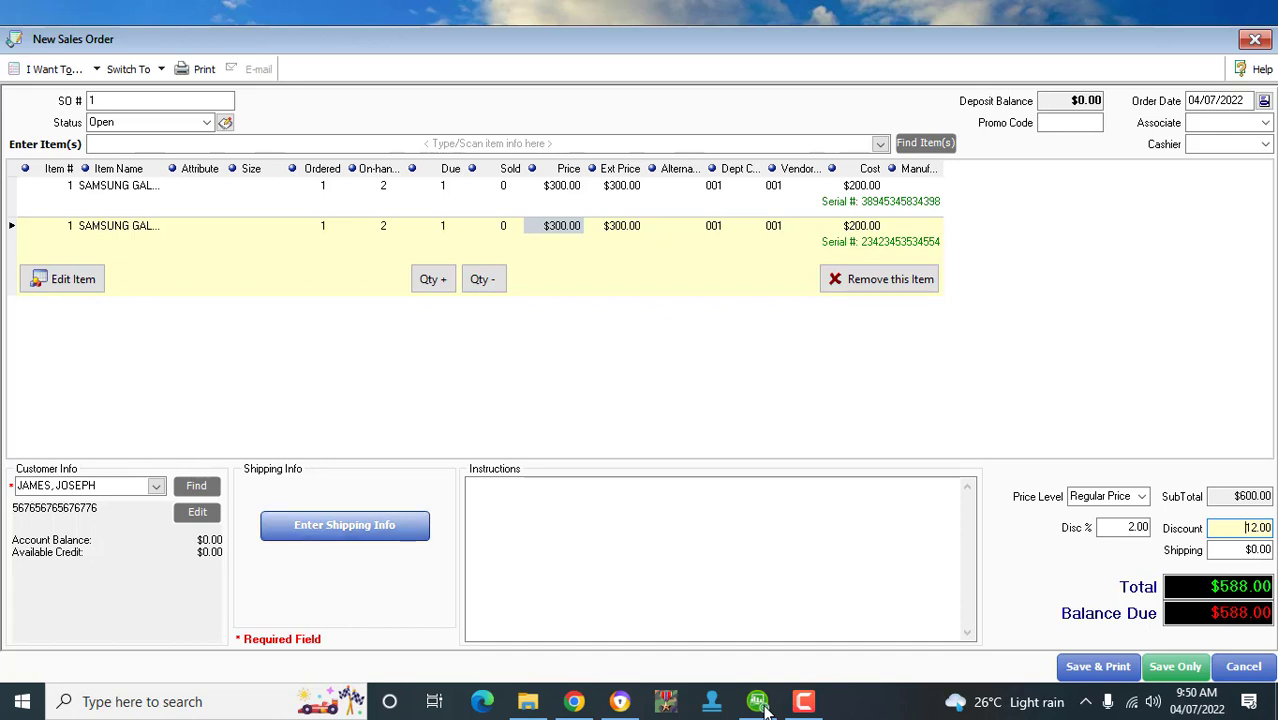
pyautogui.click(345, 525)
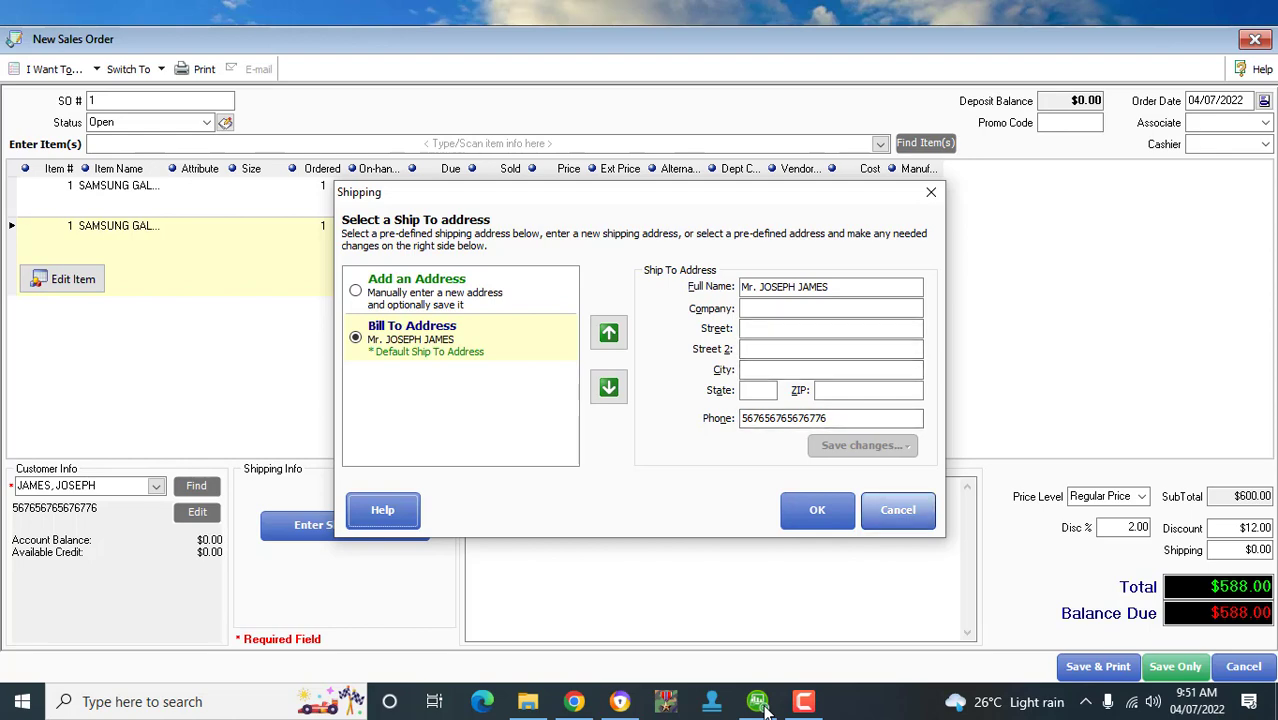
# - Close the Shipping options unchanged and minimize Sales Order #1 to the desktop
pyautogui.press('Escape')
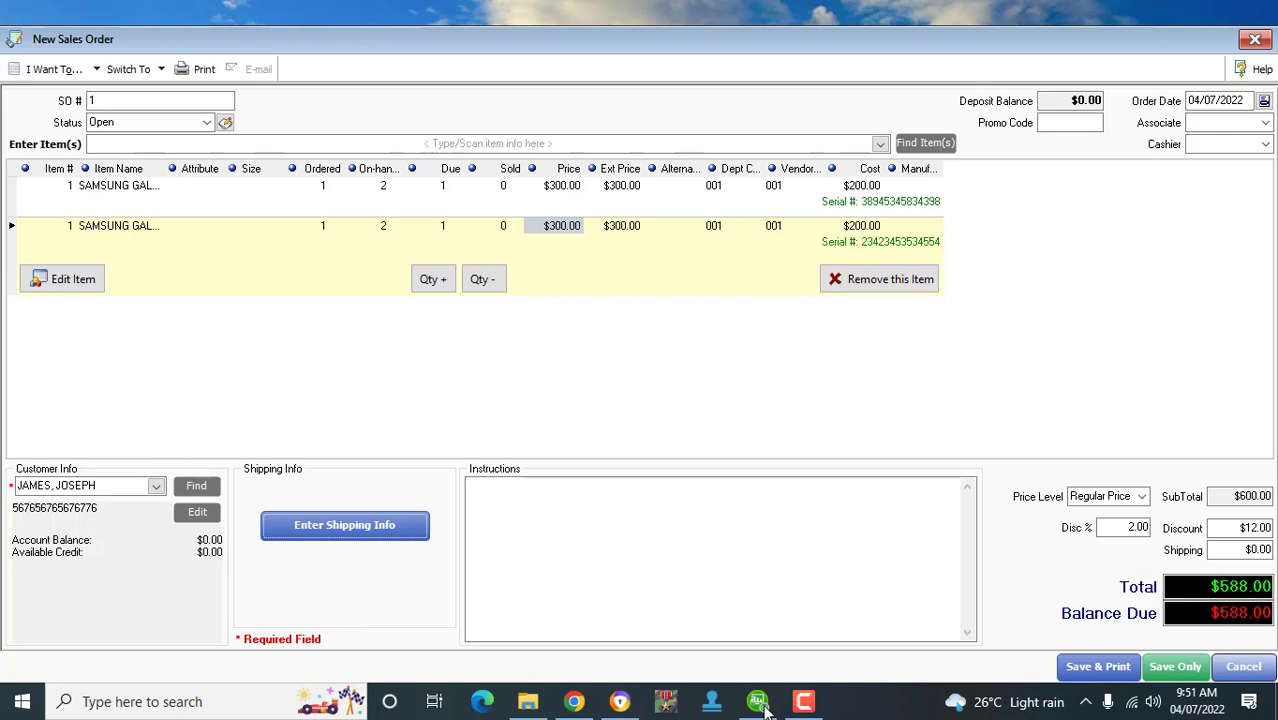
pyautogui.click(764, 706)
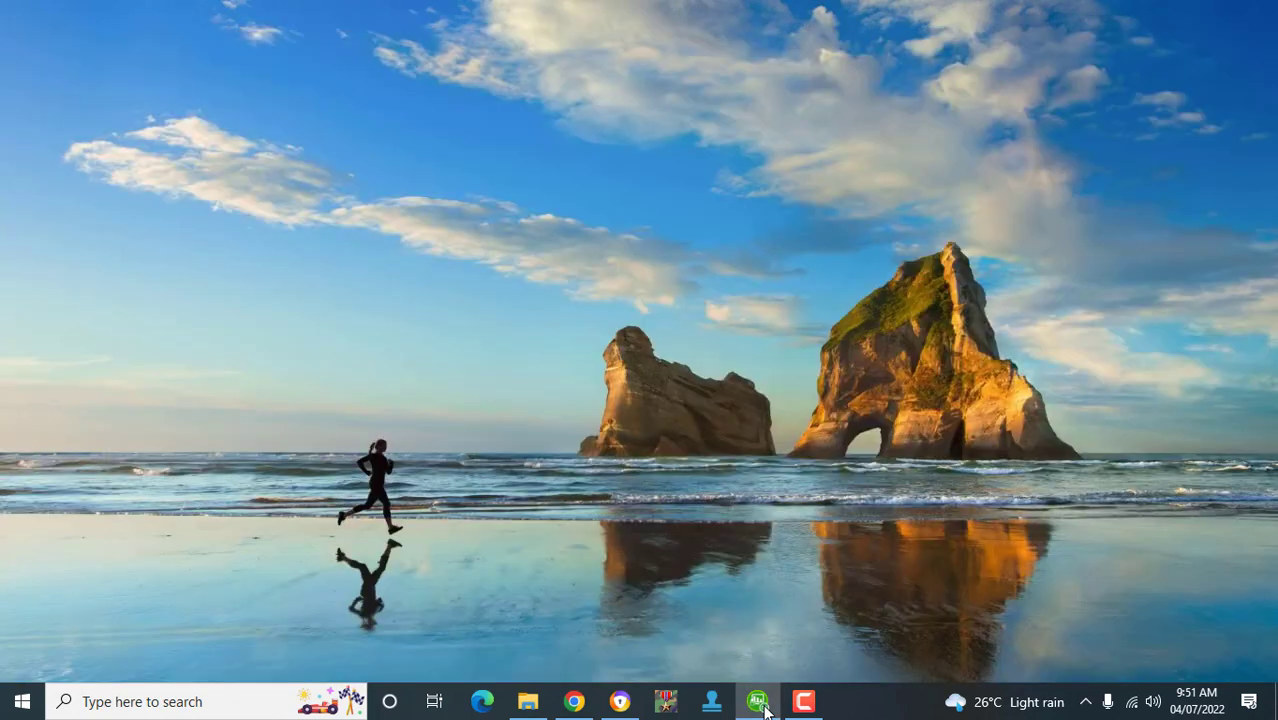
# - Restore Point of Sale and start a blank Sales Receipt with Ctrl+S
pyautogui.click(764, 706)
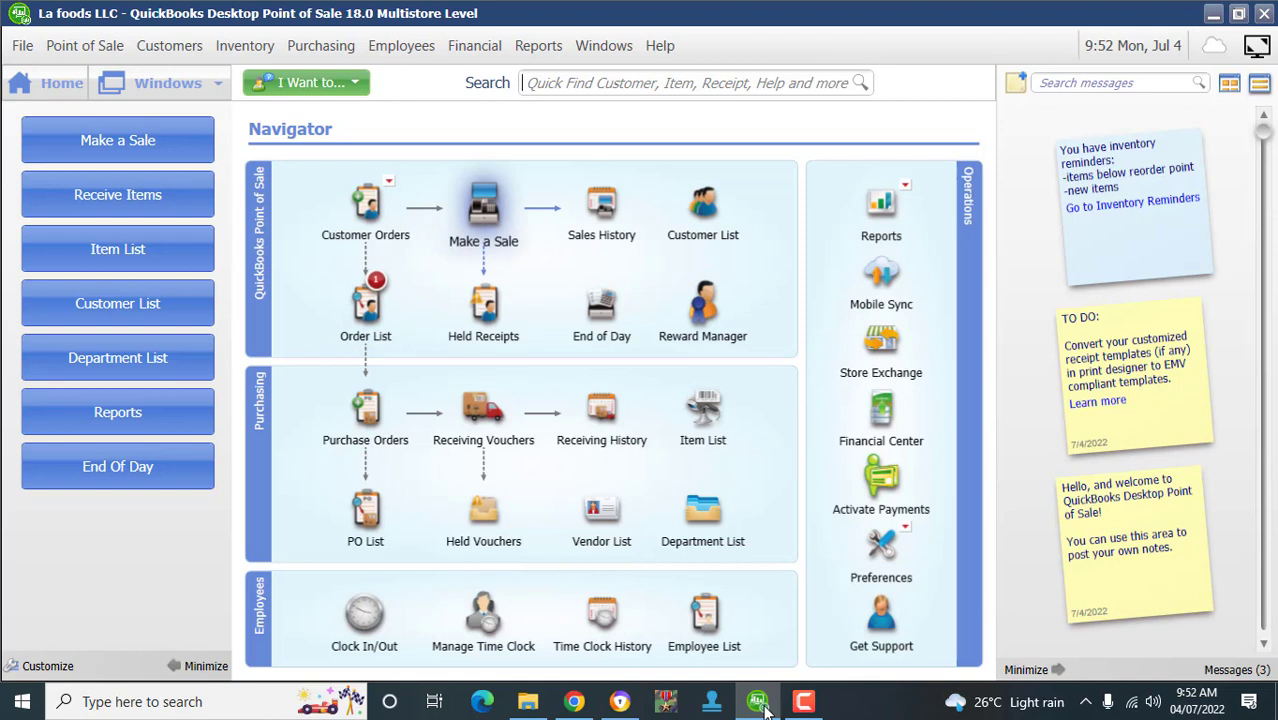
pyautogui.hotkey('ctrl', 's')
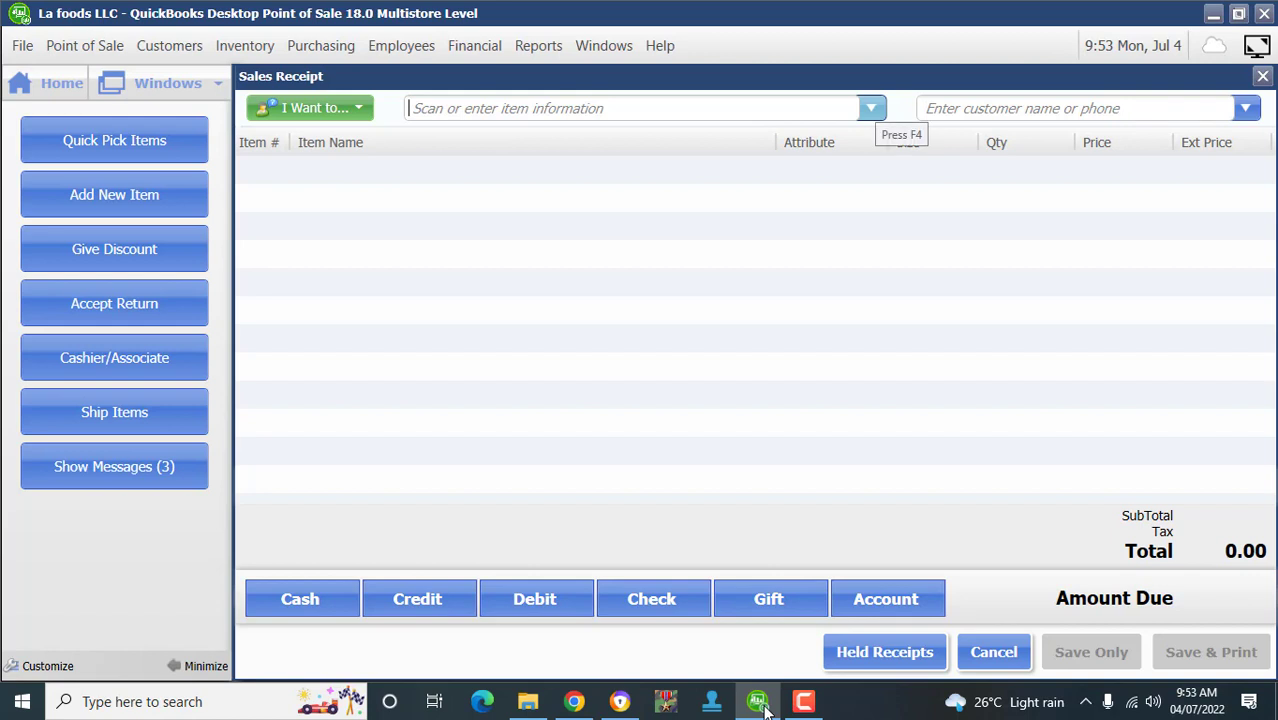
# - Add the HP 15 laptop at 400.00 to the receipt from the F4 item list
pyautogui.press('F4')
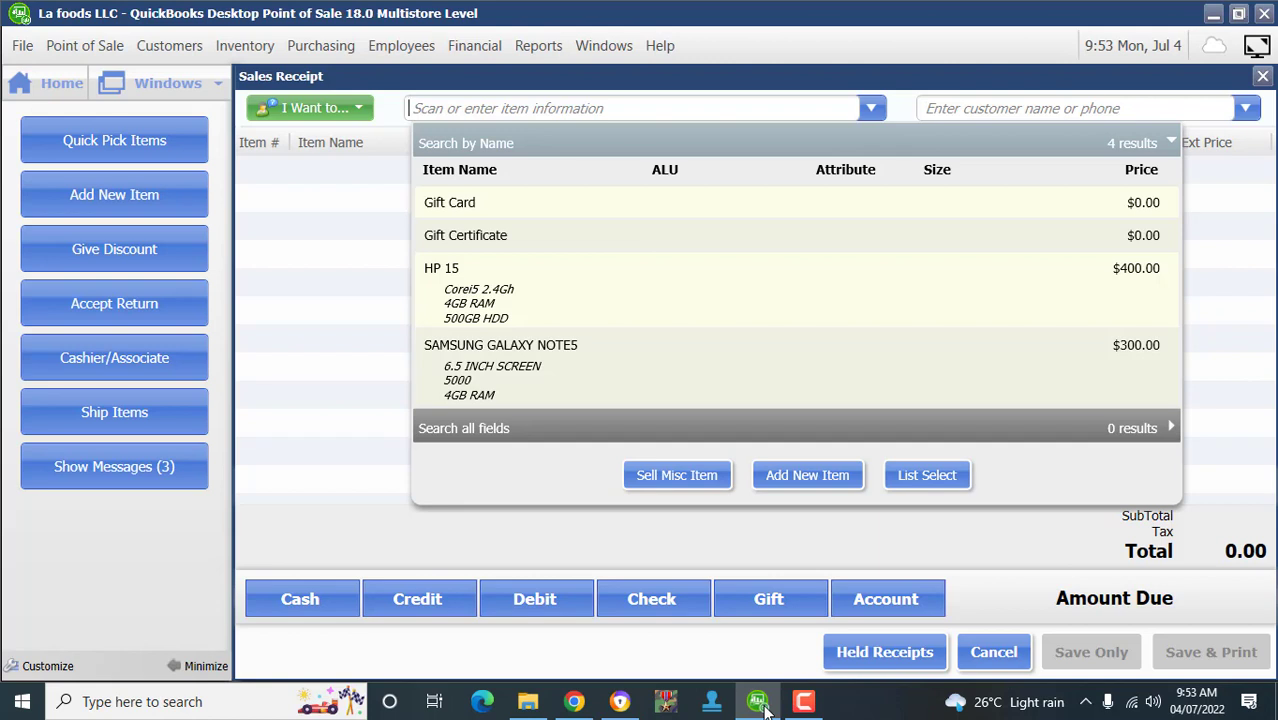
pyautogui.press('Return')
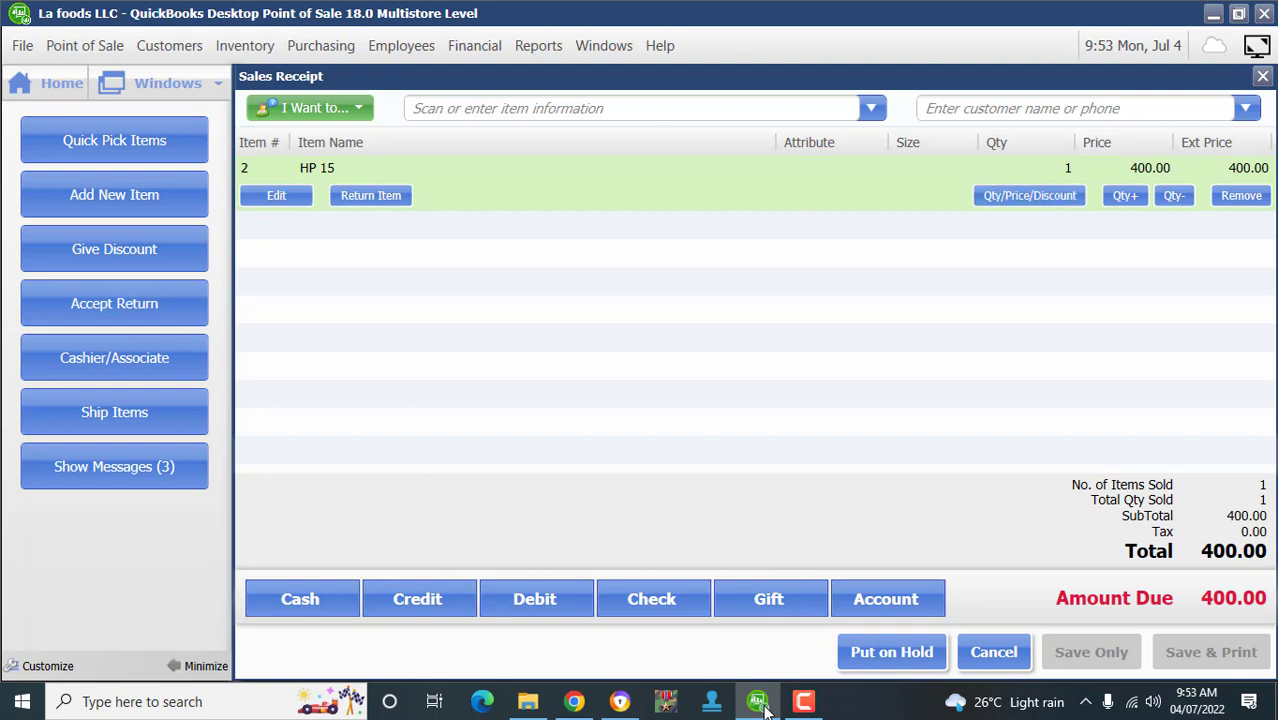
# - Change the HP 15 quantity to 10 despite low stock, totalling 4,000.00, then go Home
pyautogui.click(1031, 169)
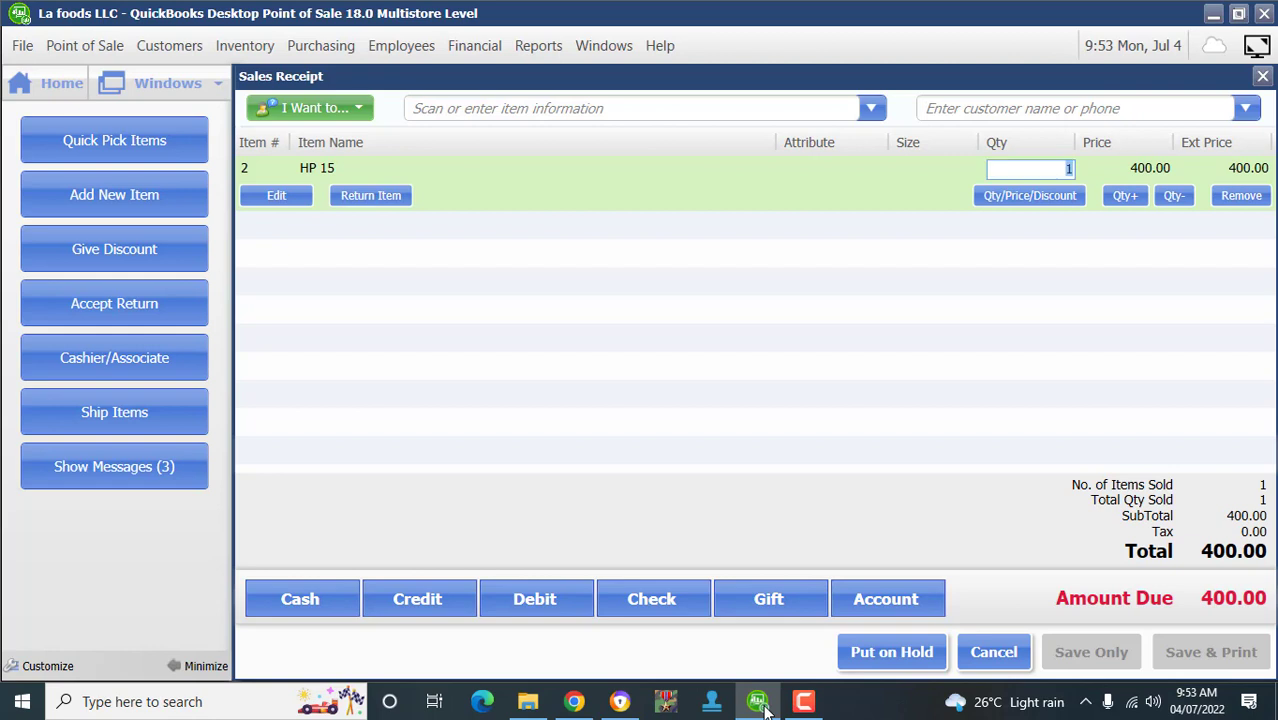
pyautogui.write('10')
pyautogui.press('Return')
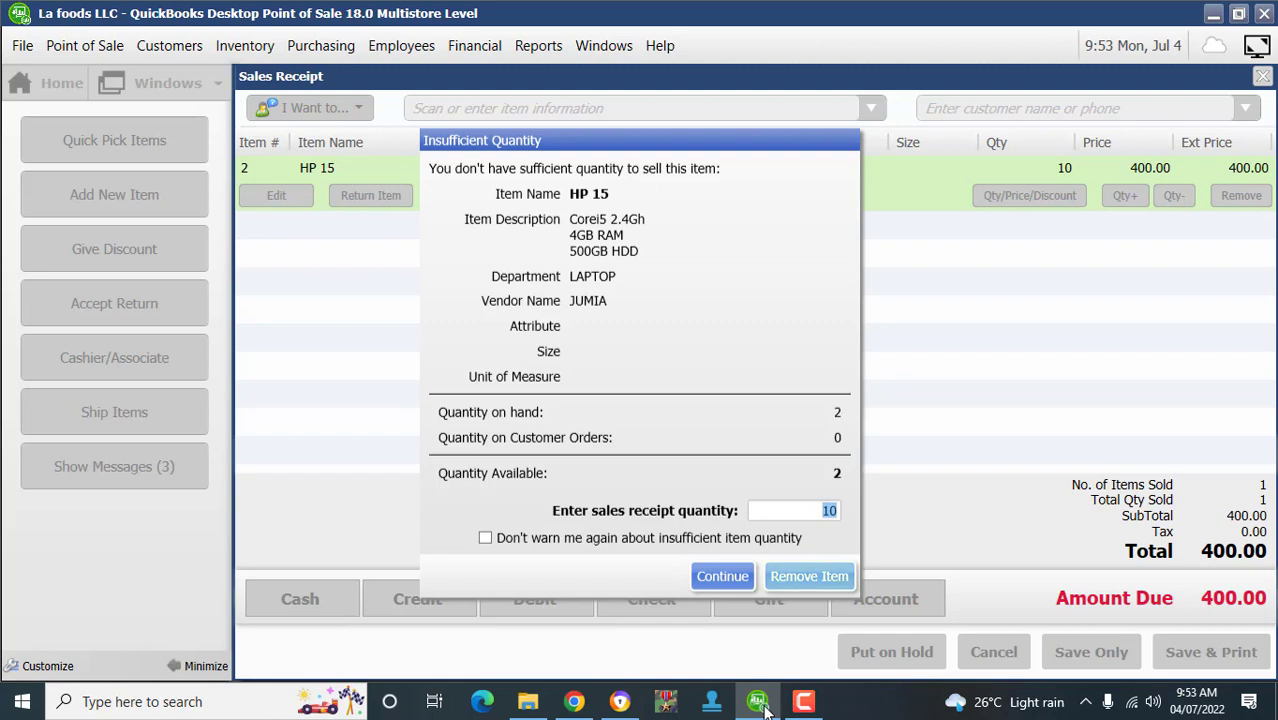
pyautogui.press('Return')
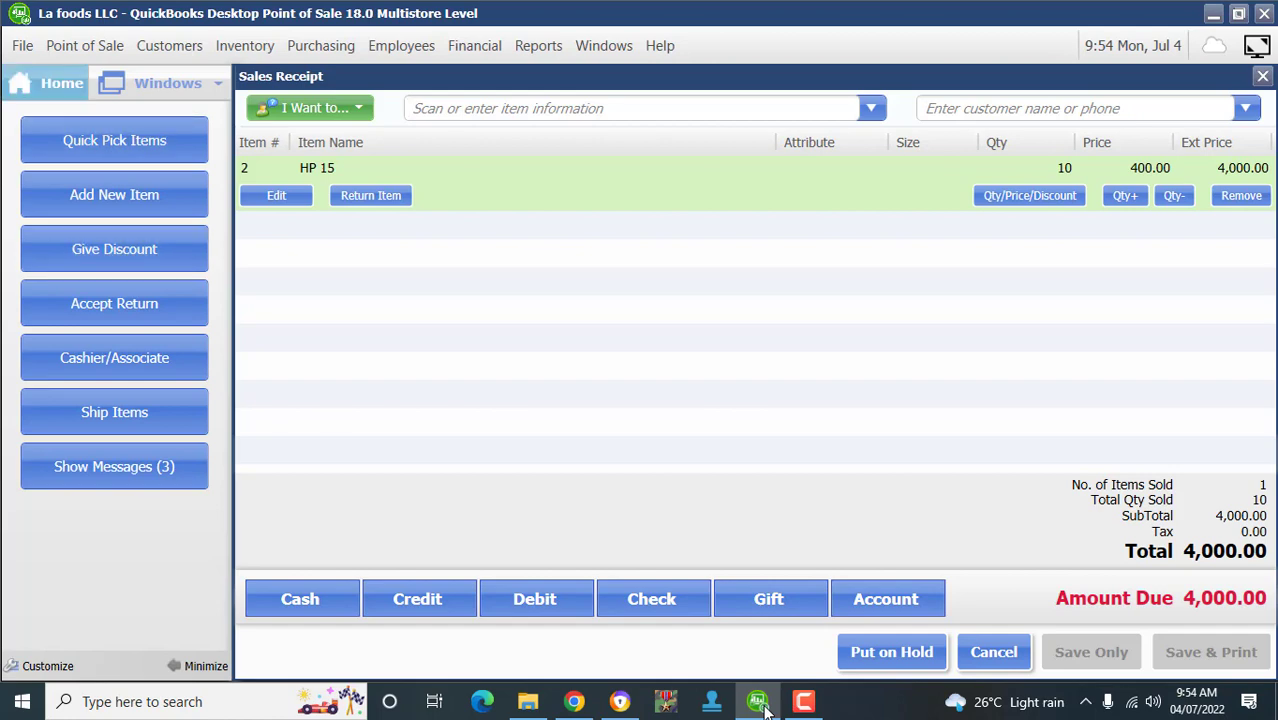
pyautogui.click(48, 83)
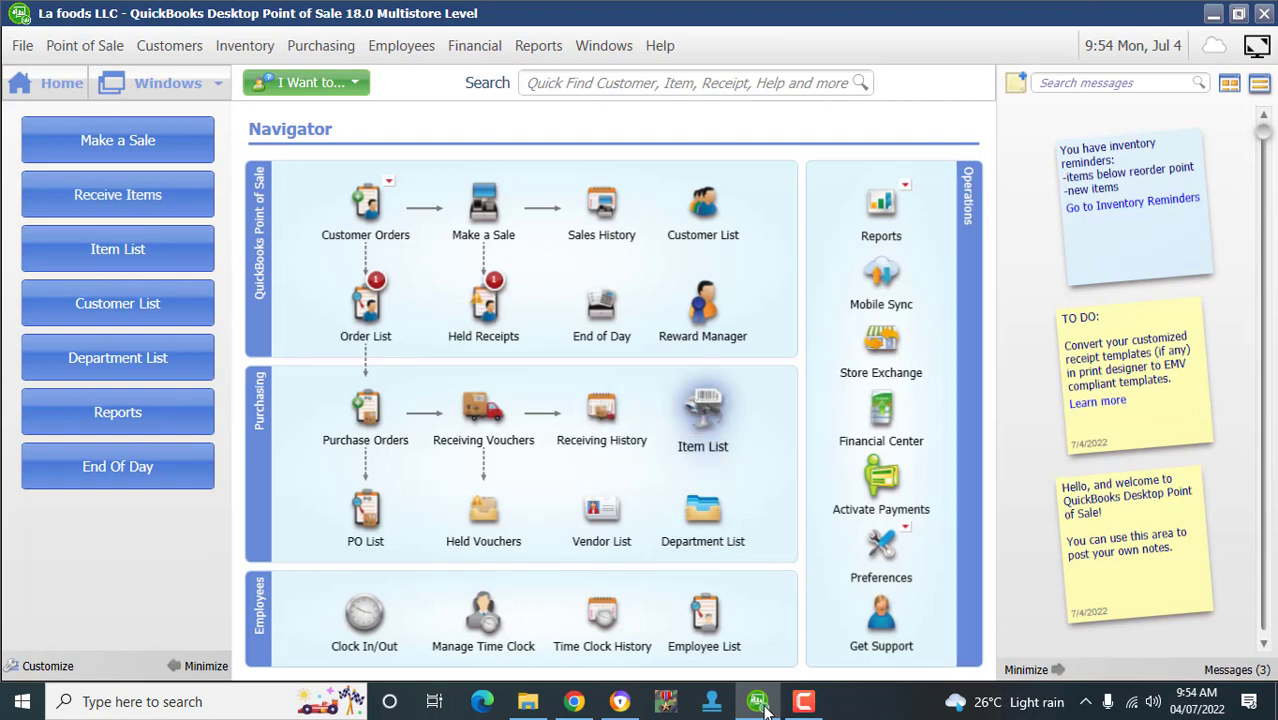
pyautogui.click(703, 415)
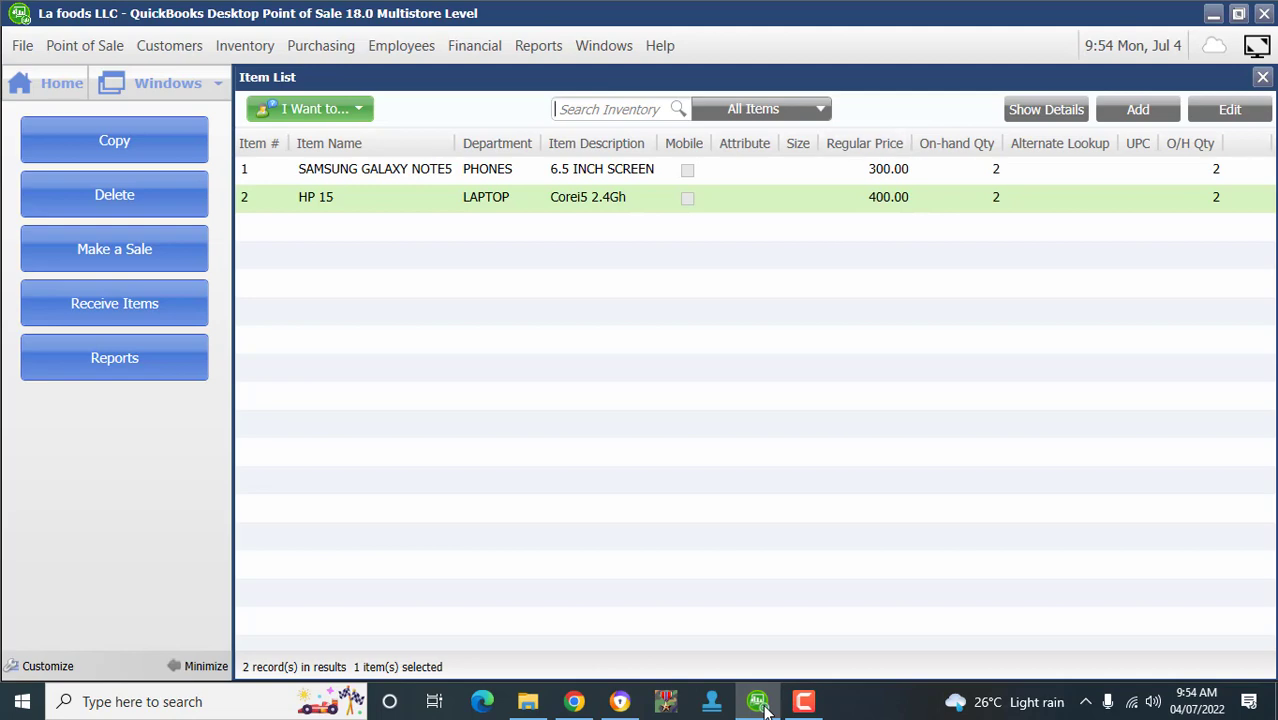
pyautogui.press('Escape')
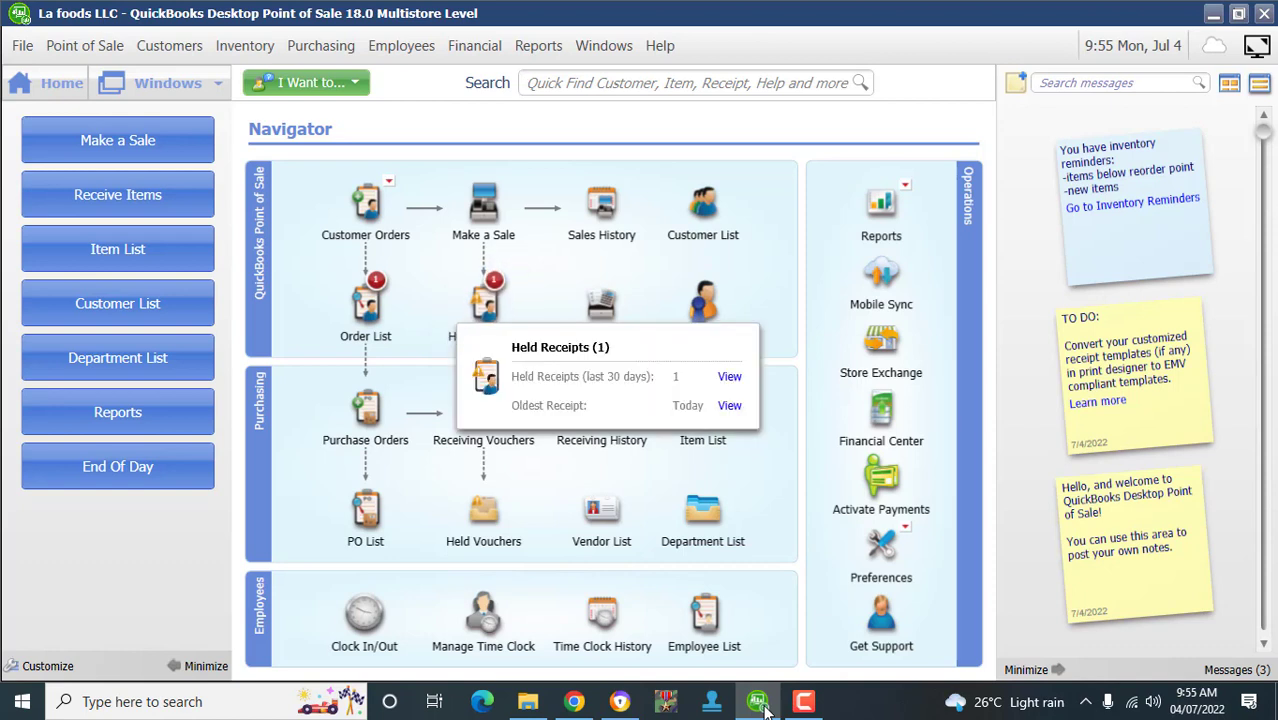
# - Recall today's held receipt for 10 HP 15 laptops at 4,000.00
pyautogui.click(730, 377)
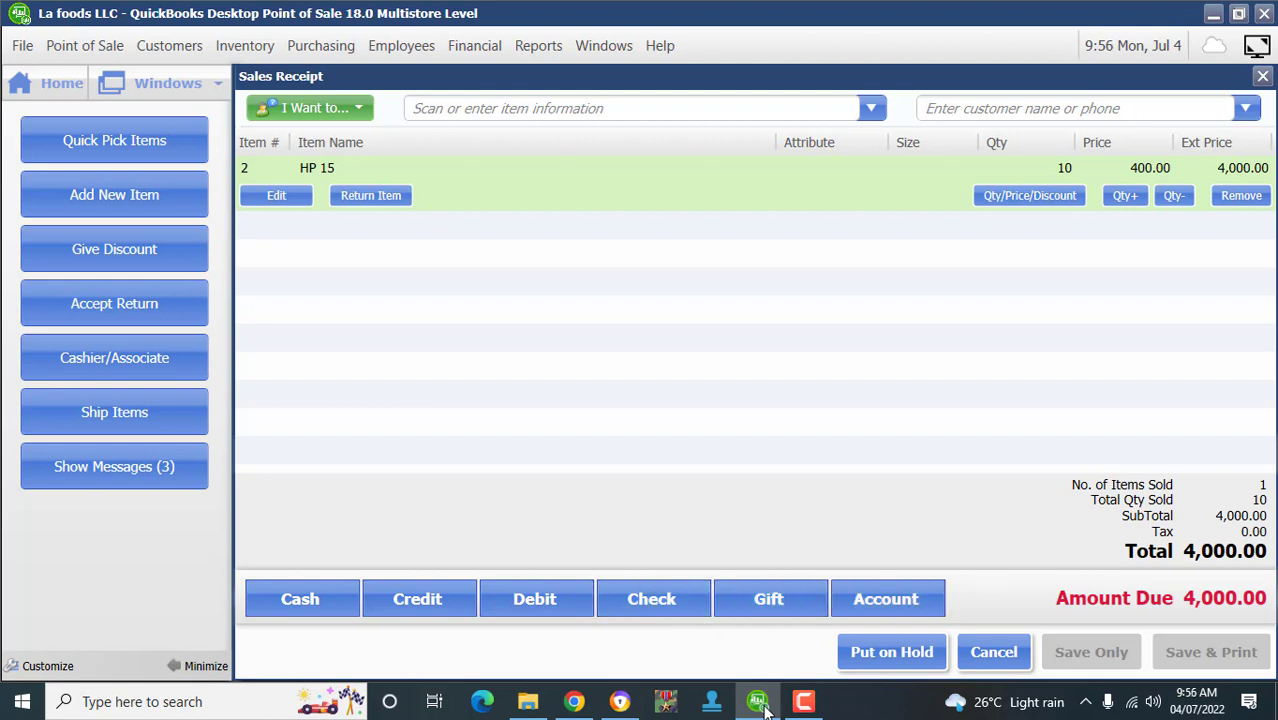
# - Take a 4,000.00 cash payment for the HP 15 receipt and return to the Navigator
pyautogui.hotkey('shift', 'F1')
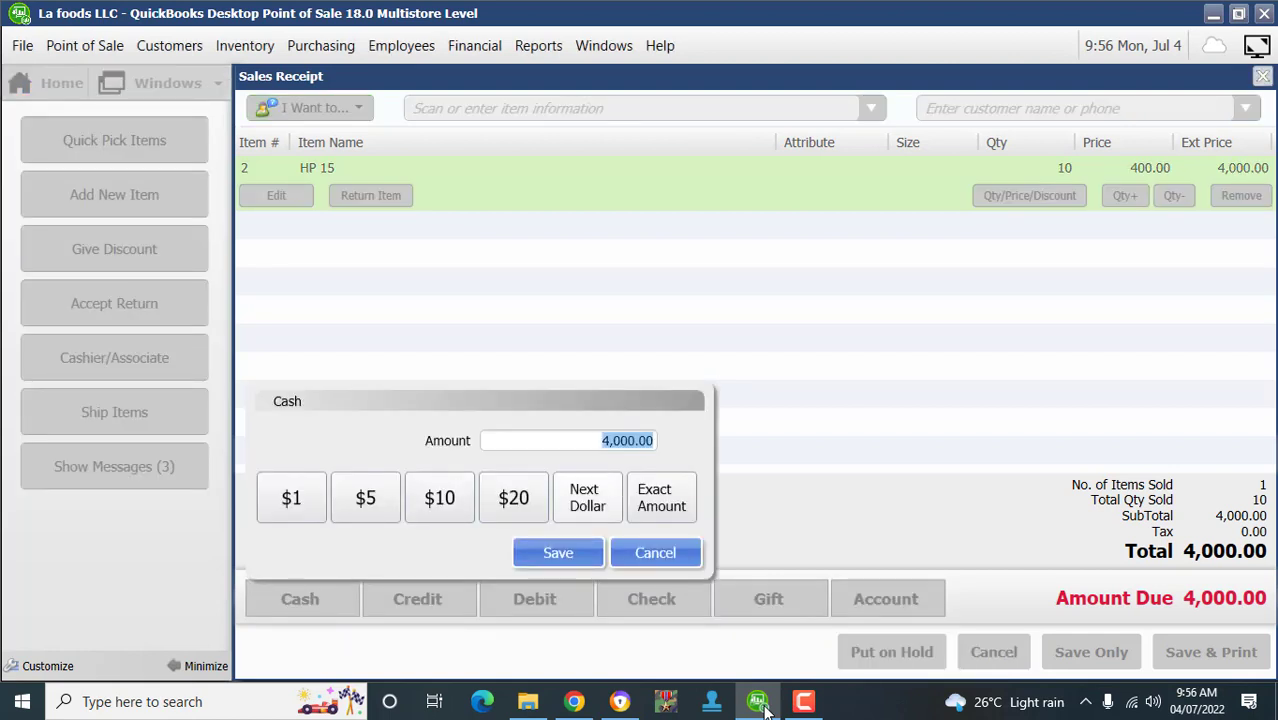
pyautogui.press('Return')
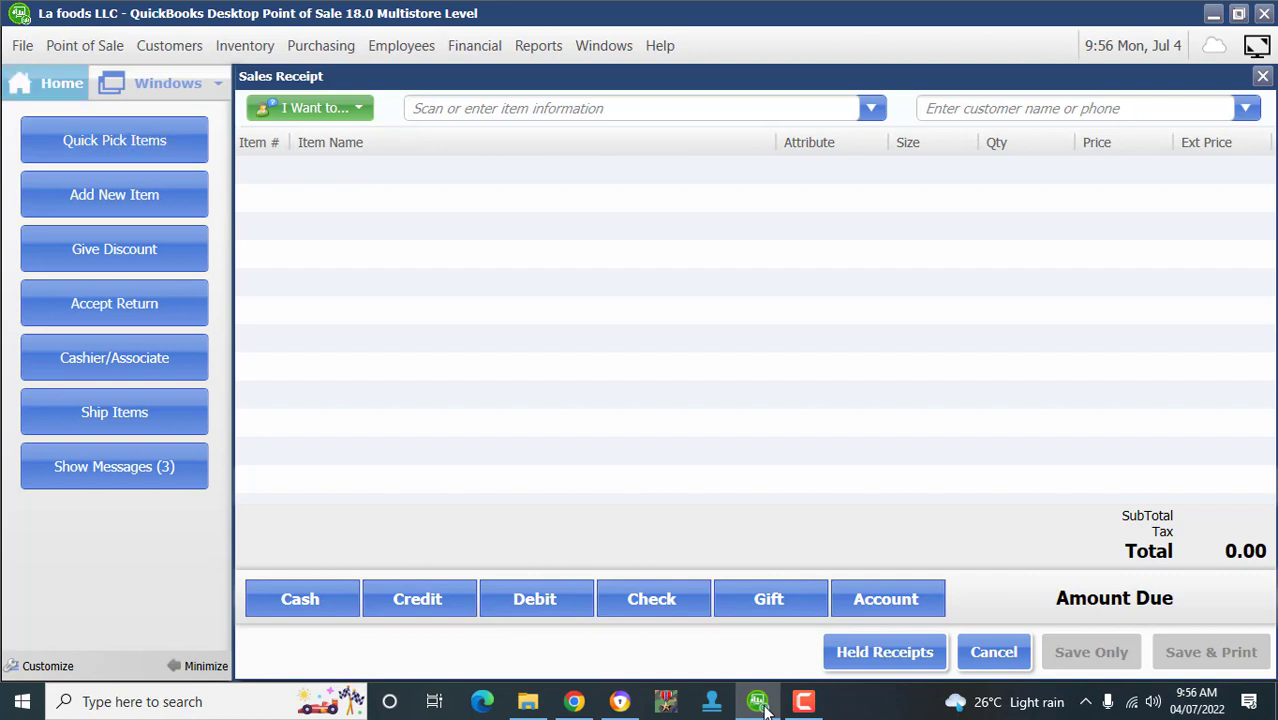
pyautogui.click(47, 84)
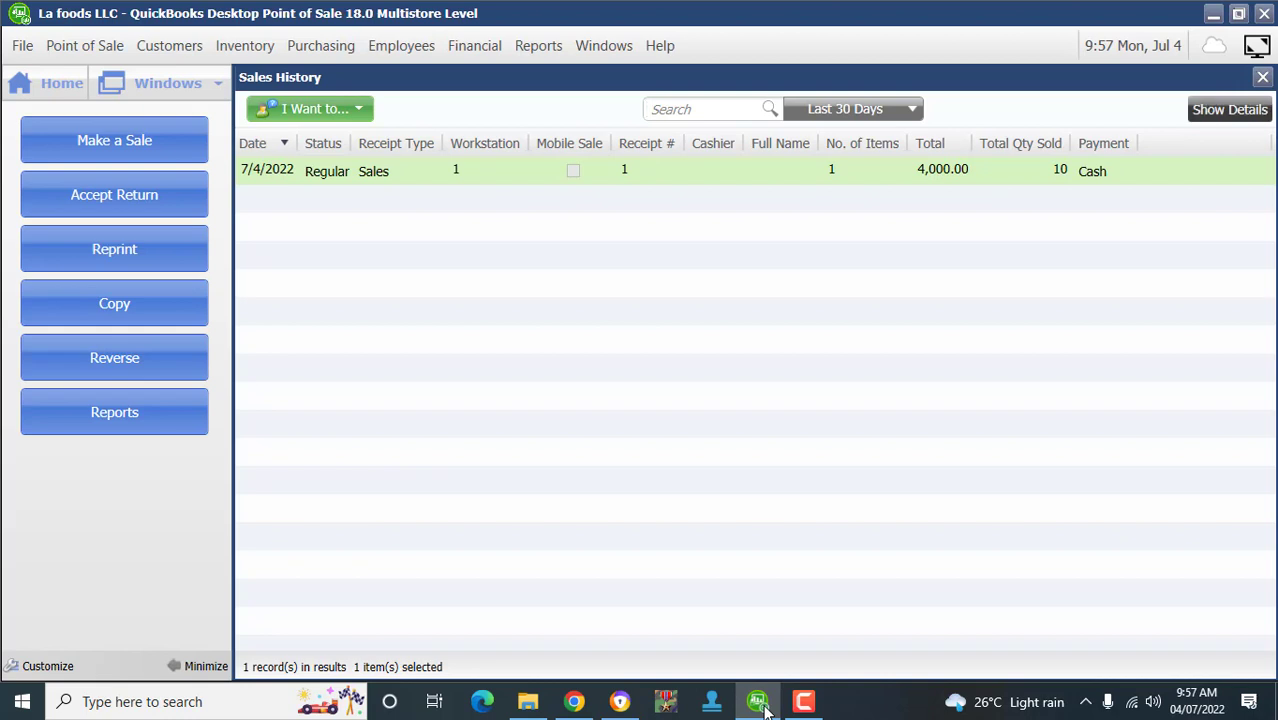
pyautogui.press('F8')
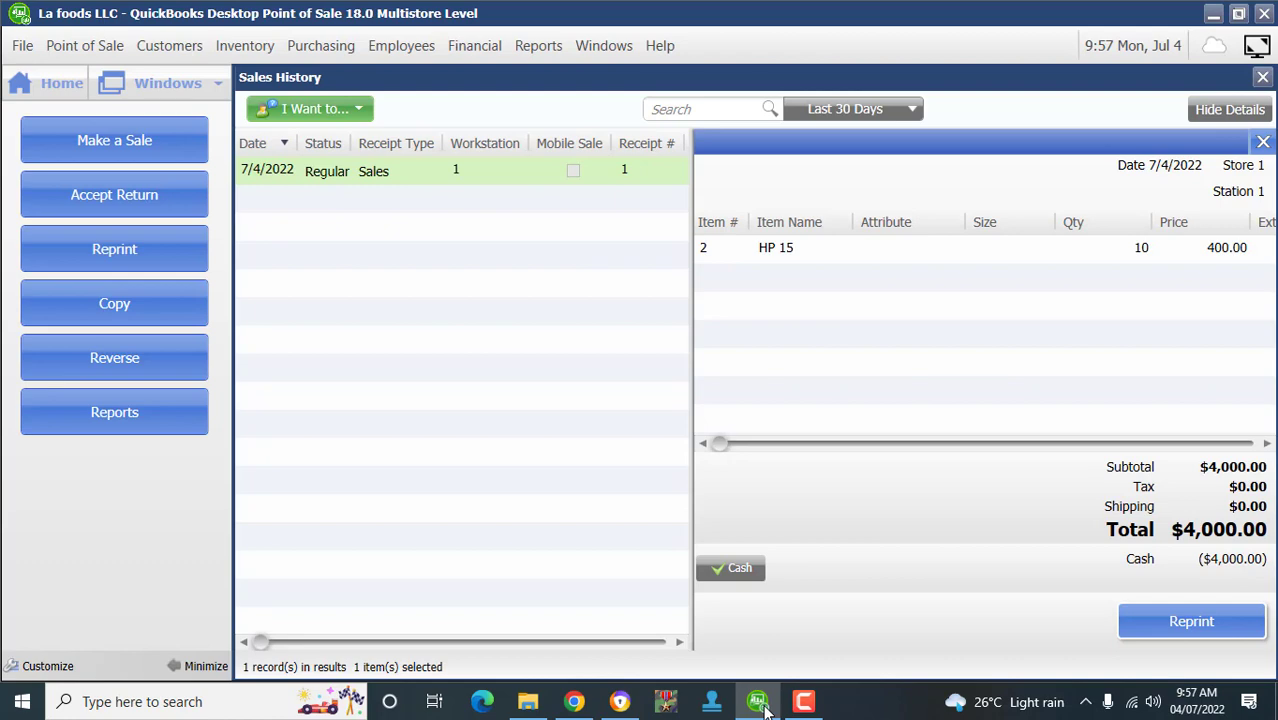
pyautogui.press('F8')
pyautogui.press('Escape')
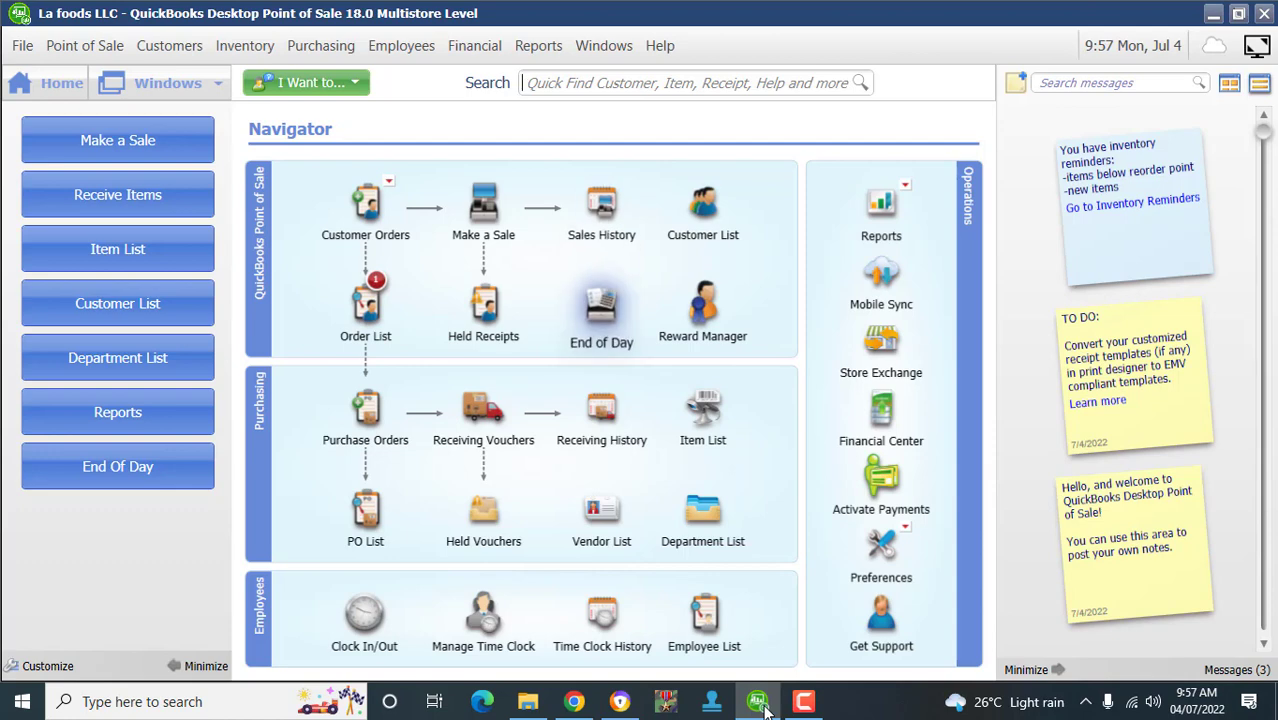
# - Run End of Day with the General X-Out Status Report for Today
pyautogui.click(601, 312)
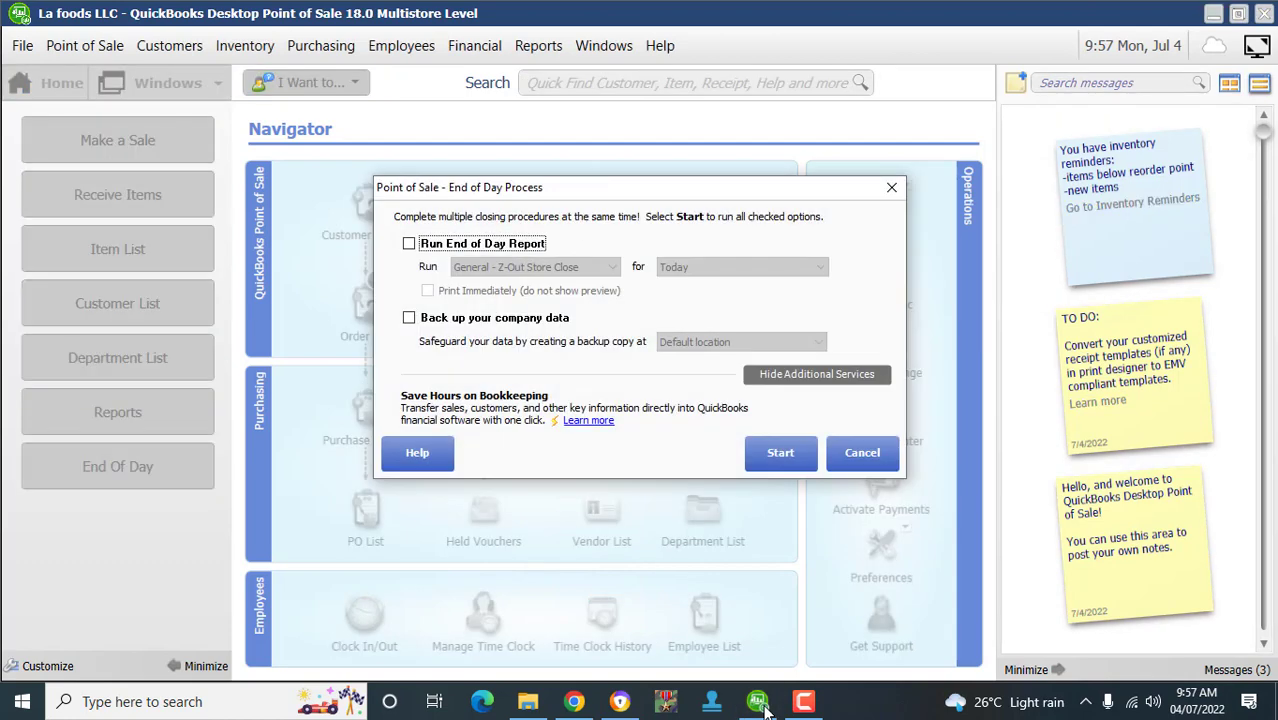
pyautogui.click(409, 243)
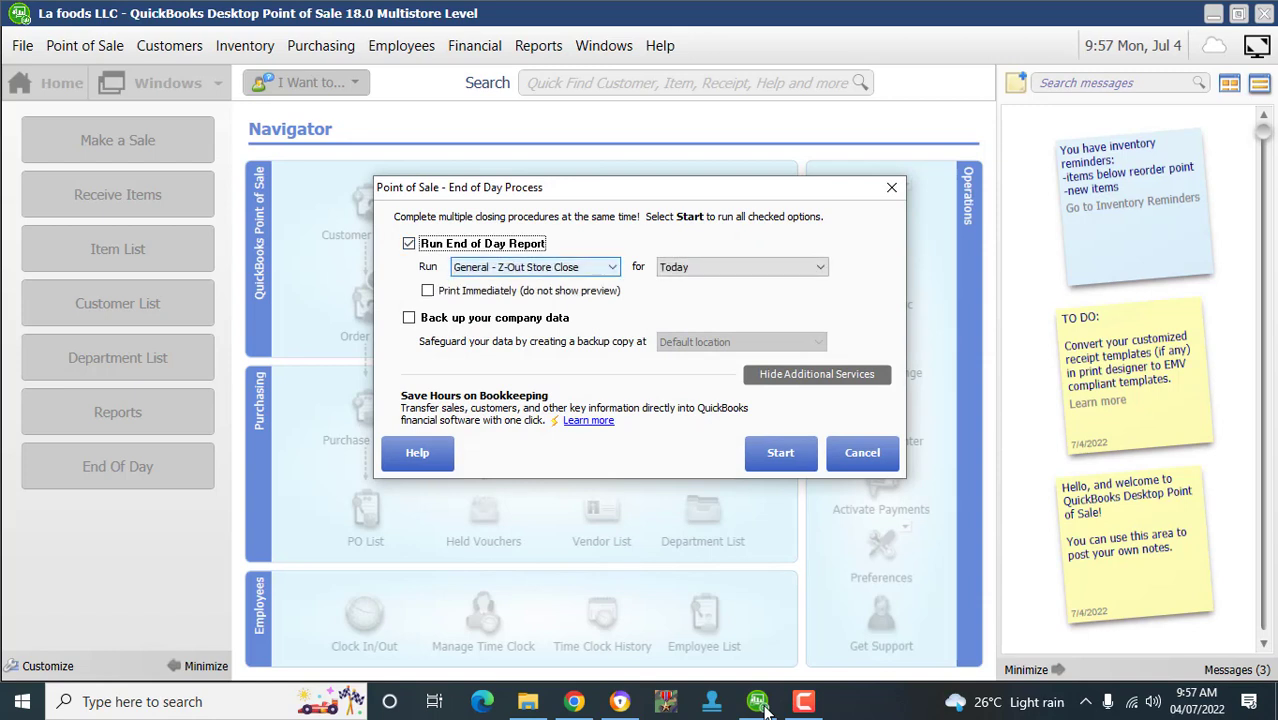
pyautogui.click(535, 267)
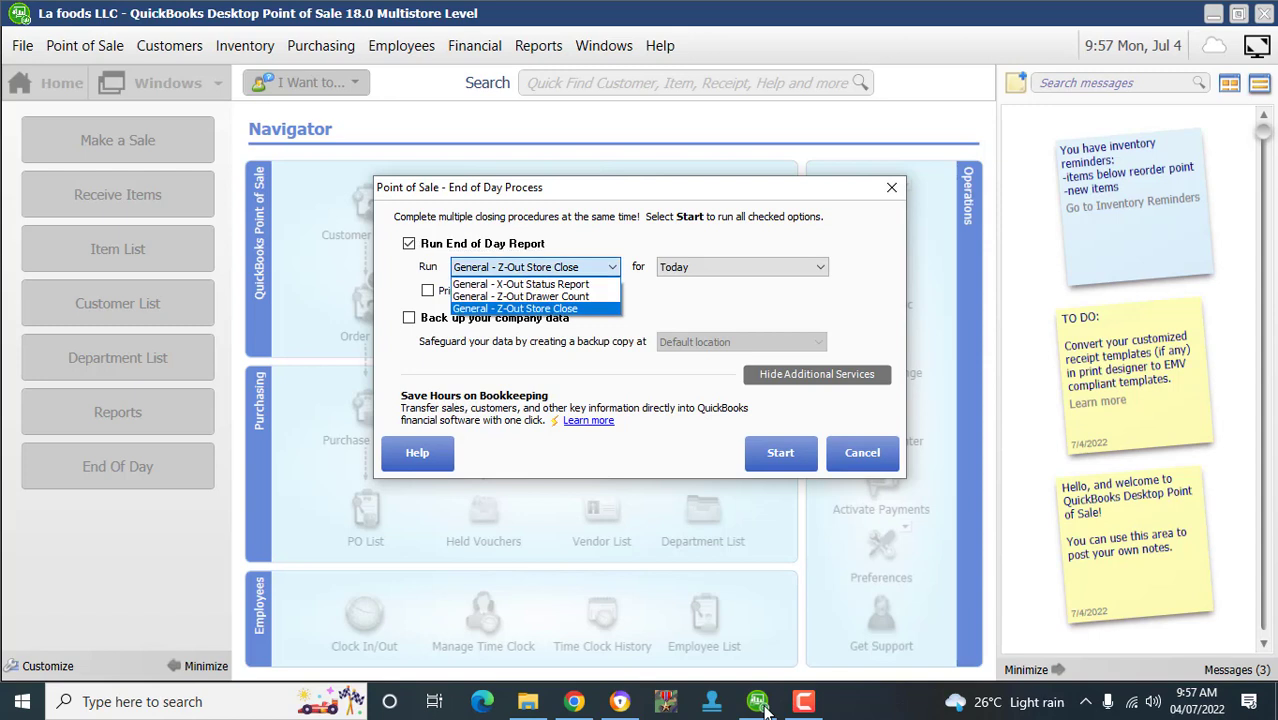
pyautogui.press('Up')
pyautogui.press('Up')
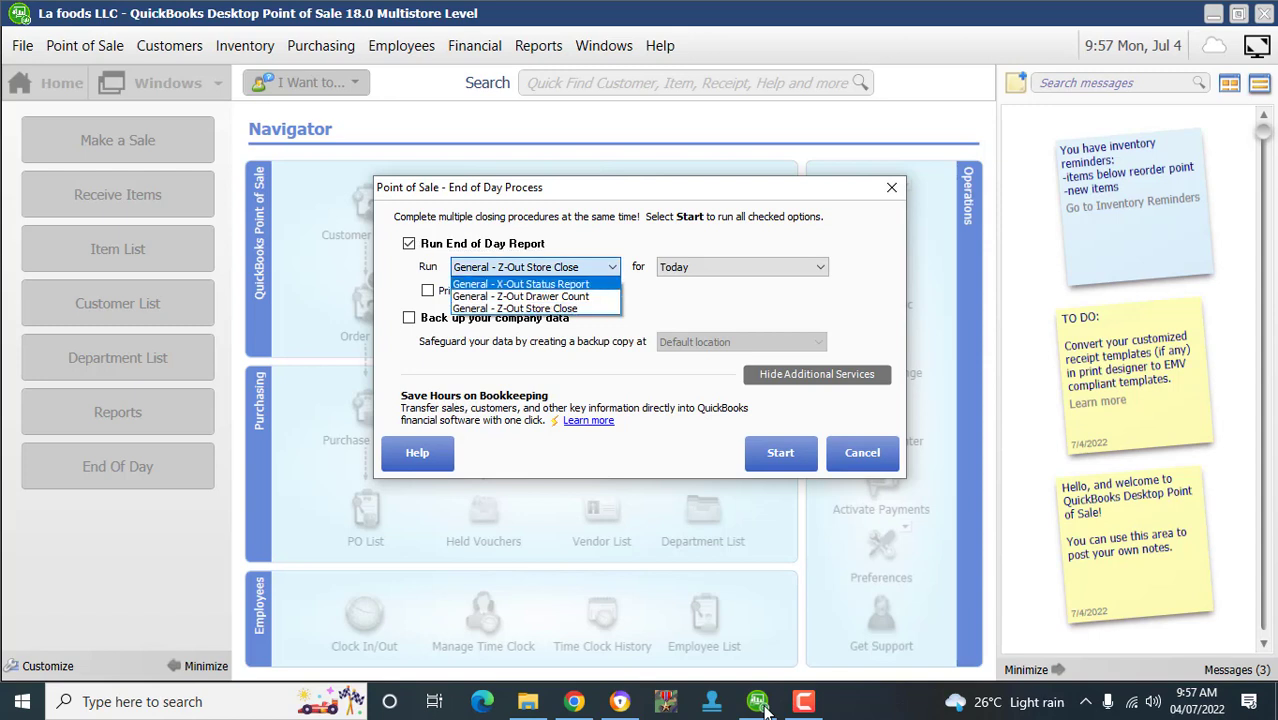
pyautogui.press('Return')
pyautogui.press('Tab')
pyautogui.press('Tab')
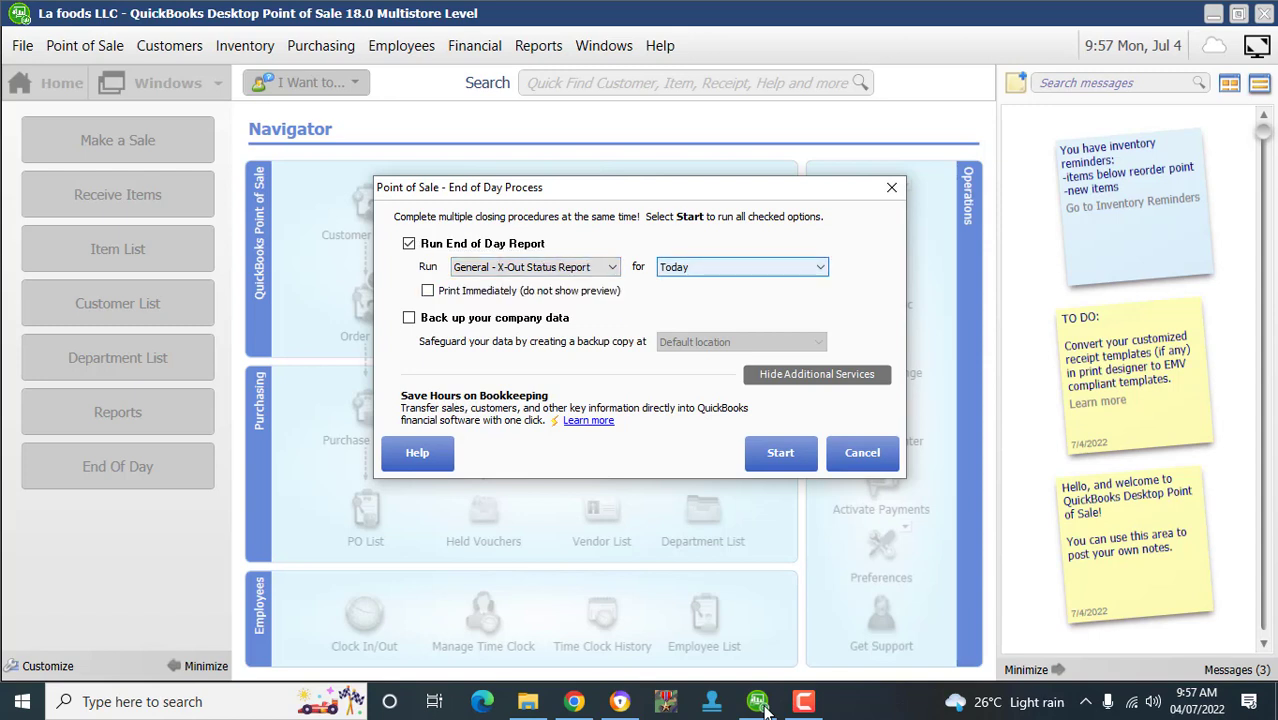
pyautogui.hotkey('alt', 'Down')
pyautogui.press('Return')
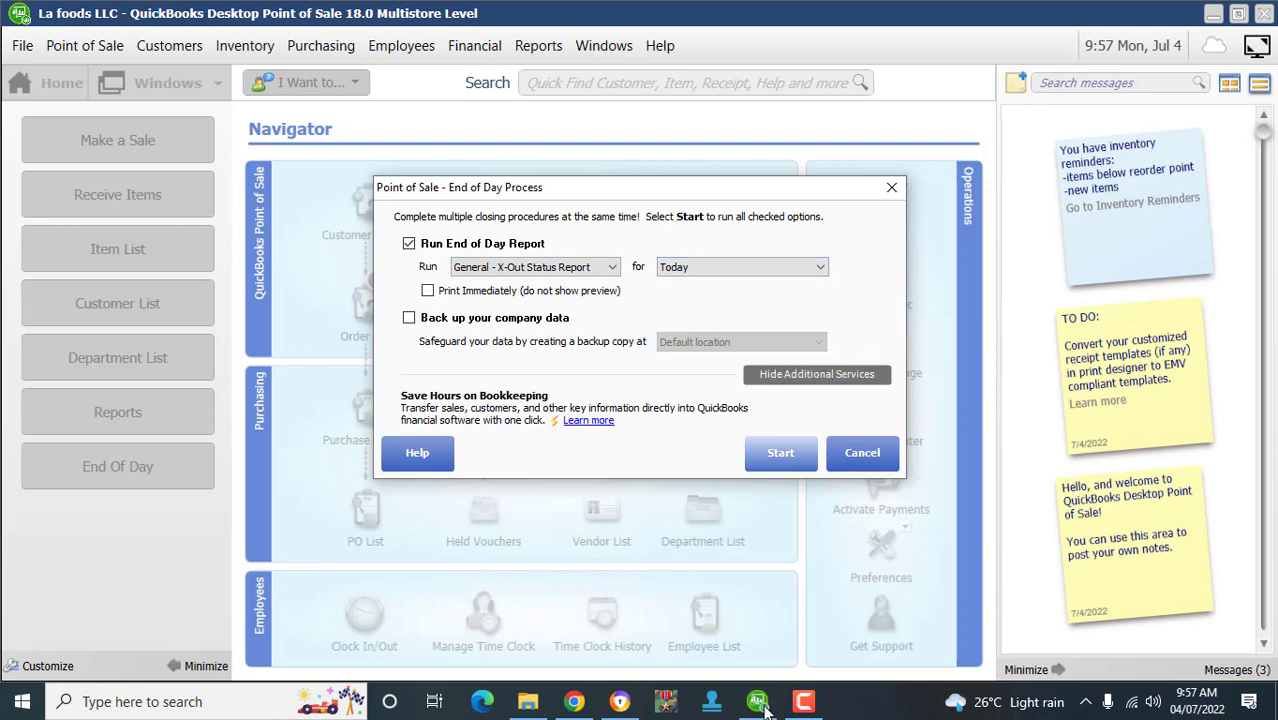
pyautogui.press('Return')
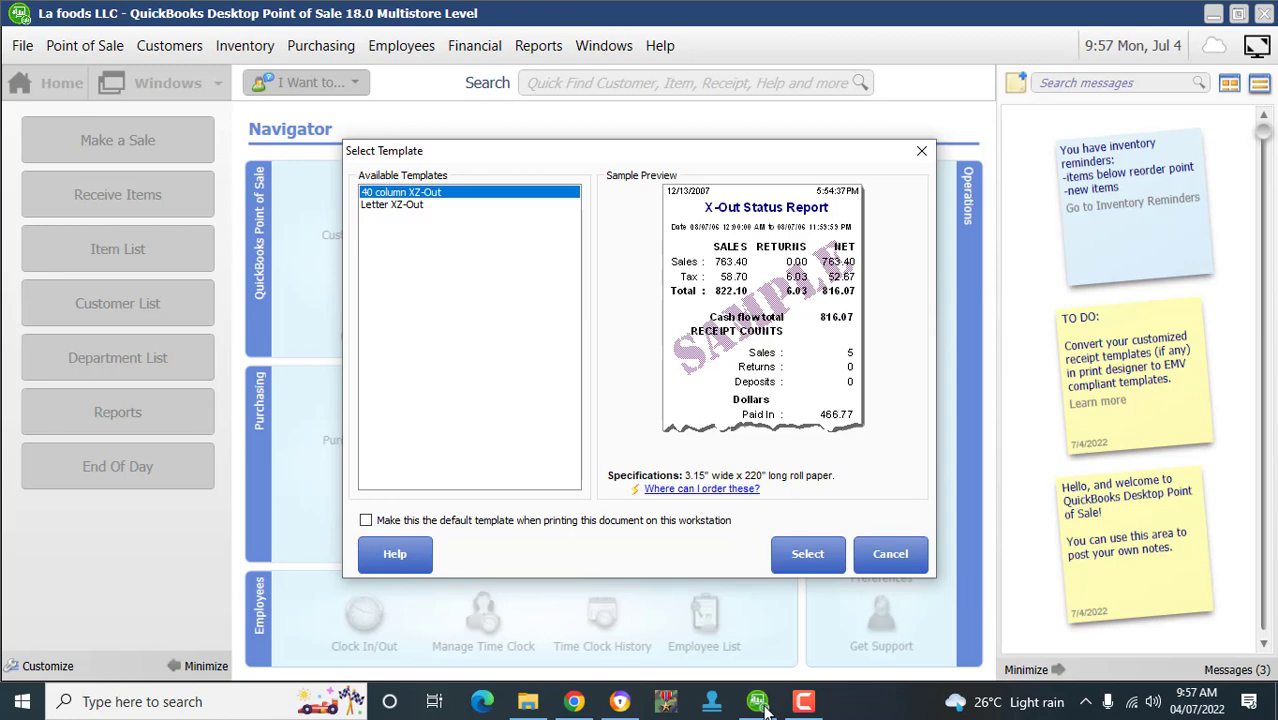
# - Accept the 40 column XZ-Out template, dismiss the tip, and return to the Navigator
pyautogui.press('Tab')
pyautogui.press('Tab')
pyautogui.press('Return')
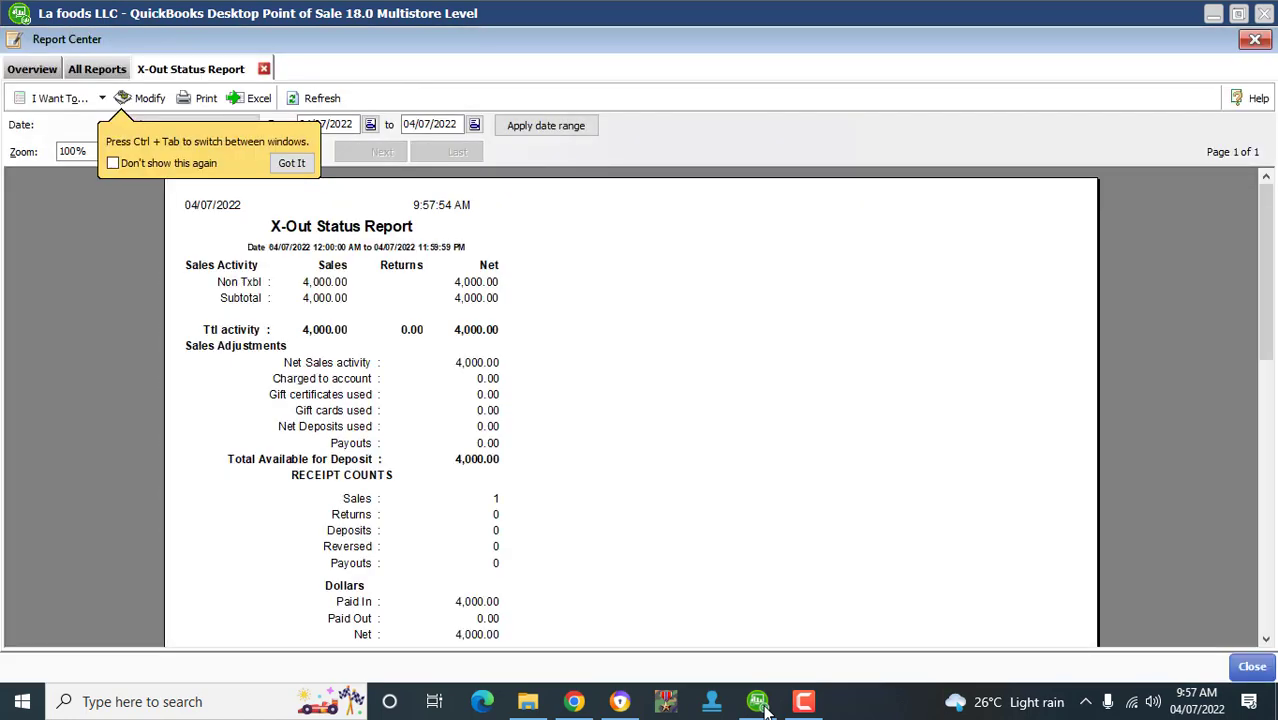
pyautogui.press('Return')
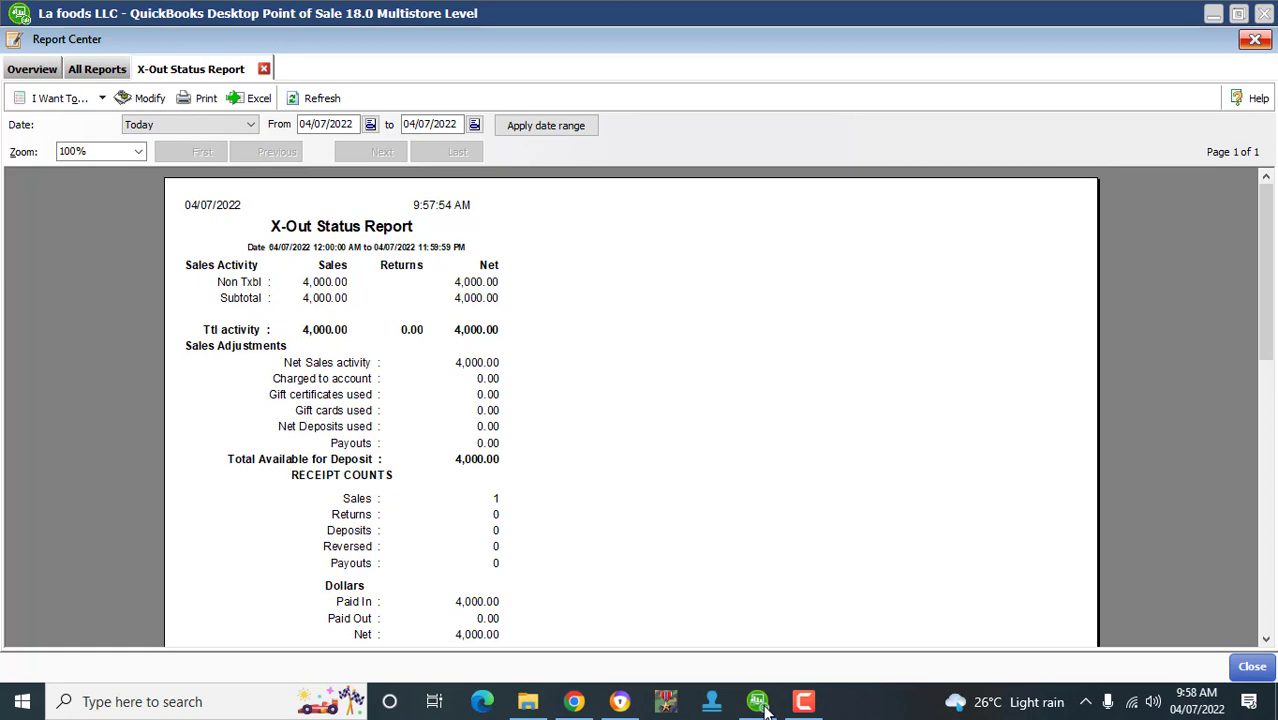
pyautogui.click(760, 703)
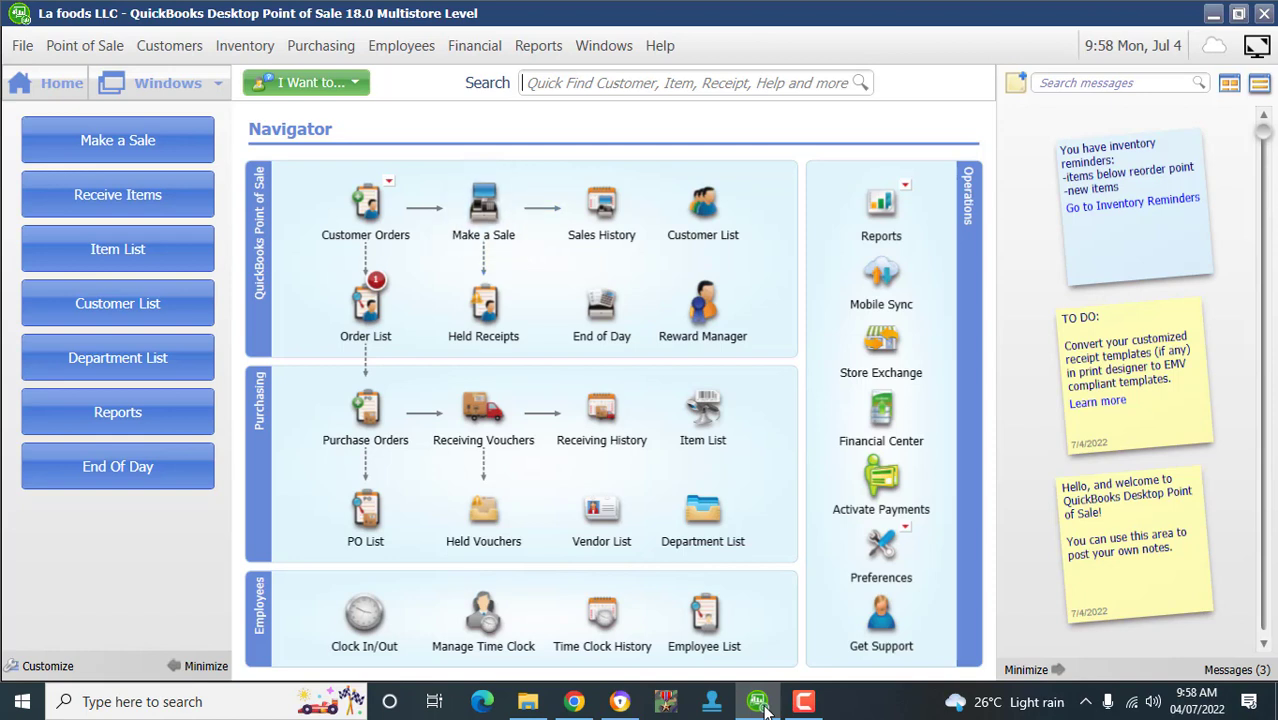
# - Open the Reward Manager from the Navigator, with reward tracking off and $0.00 redeemed
pyautogui.click(803, 701)
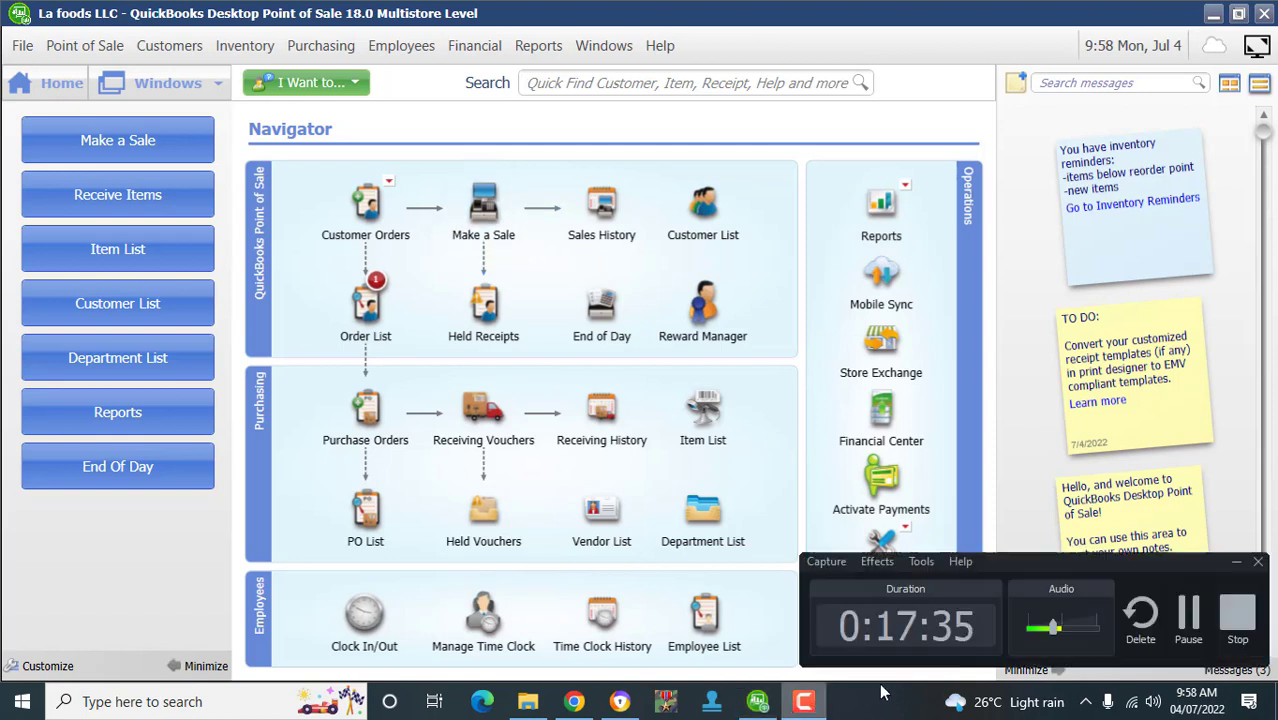
pyautogui.click(1190, 620)
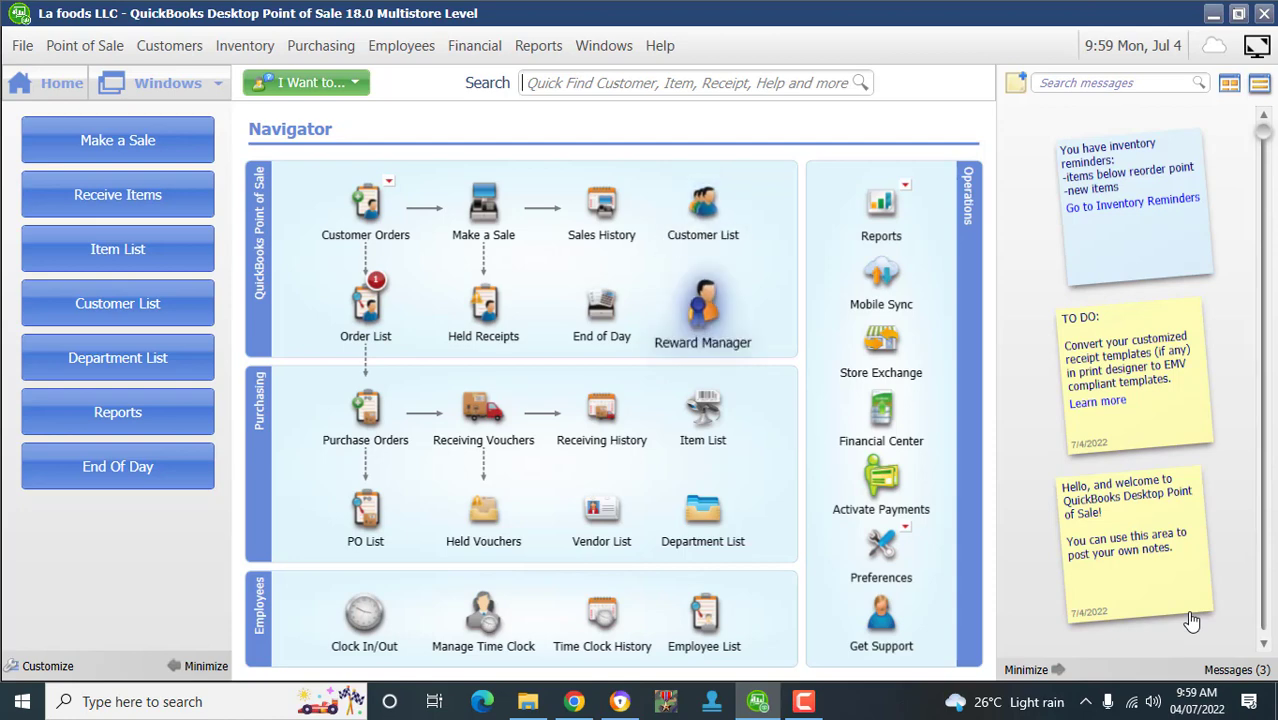
pyautogui.click(703, 312)
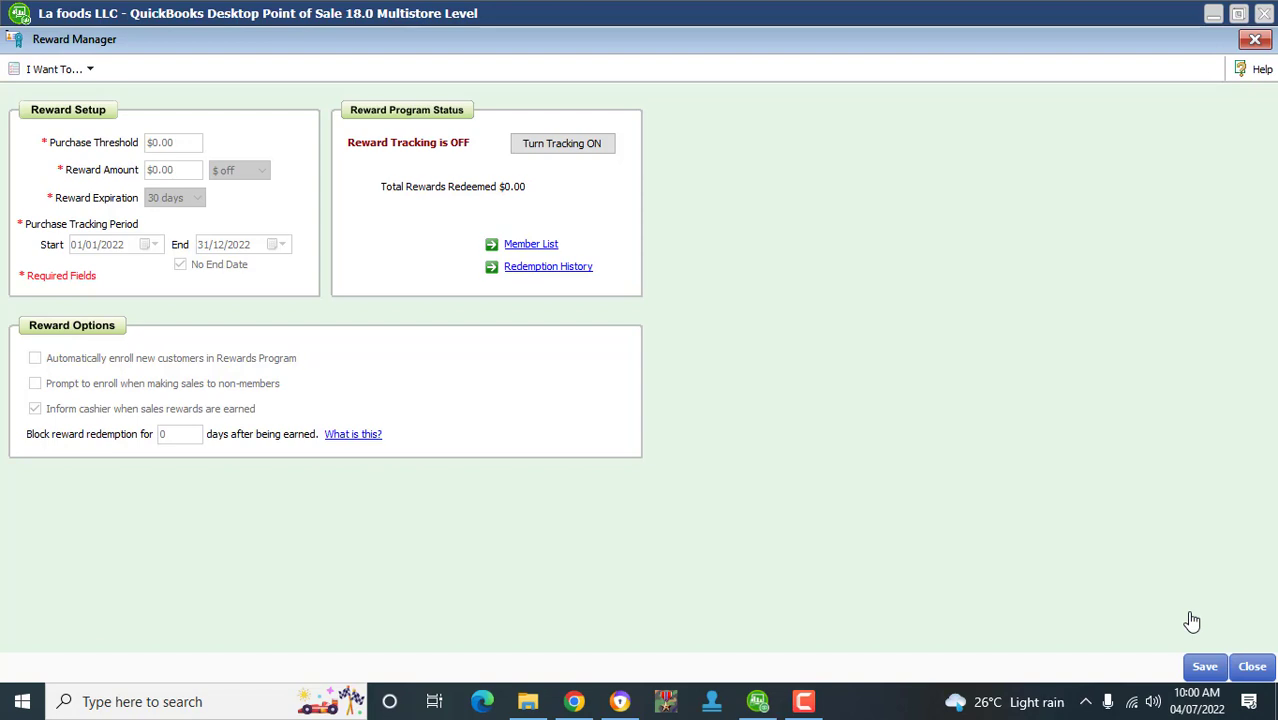
# - Dismiss the rewards actions list unused and close the Reward Manager without changes
pyautogui.click(56, 69)
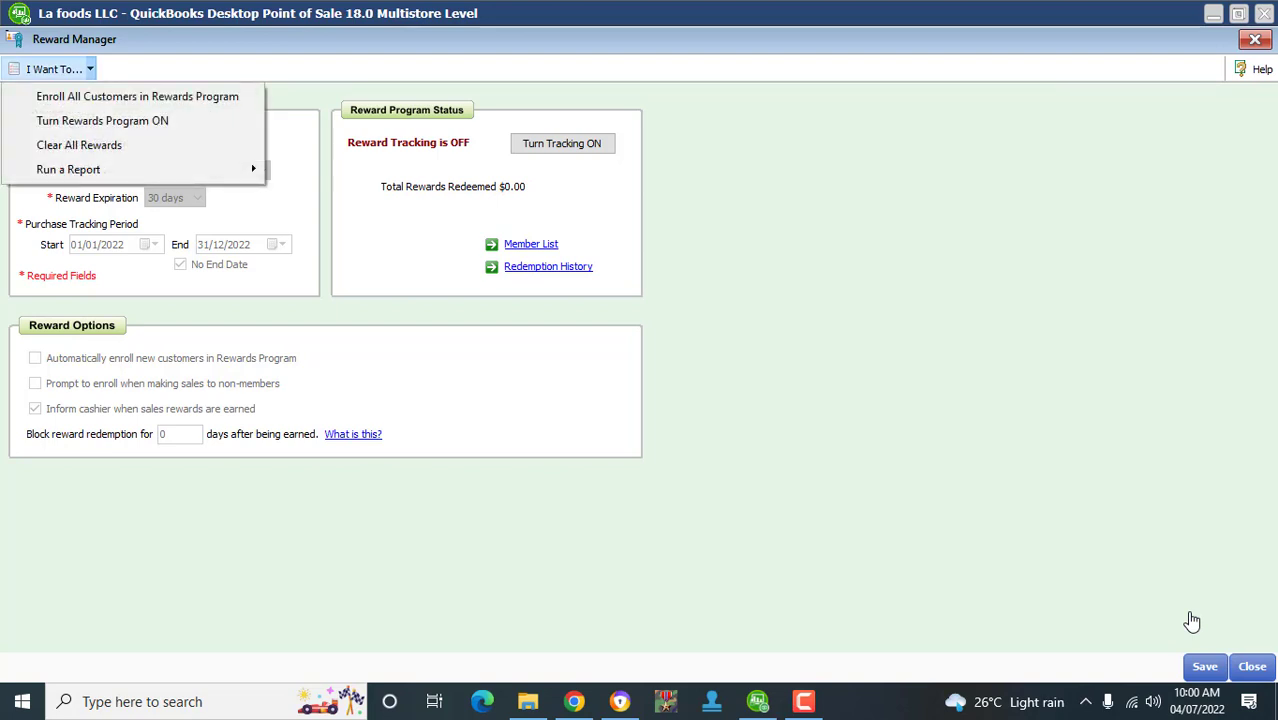
pyautogui.click(1191, 621)
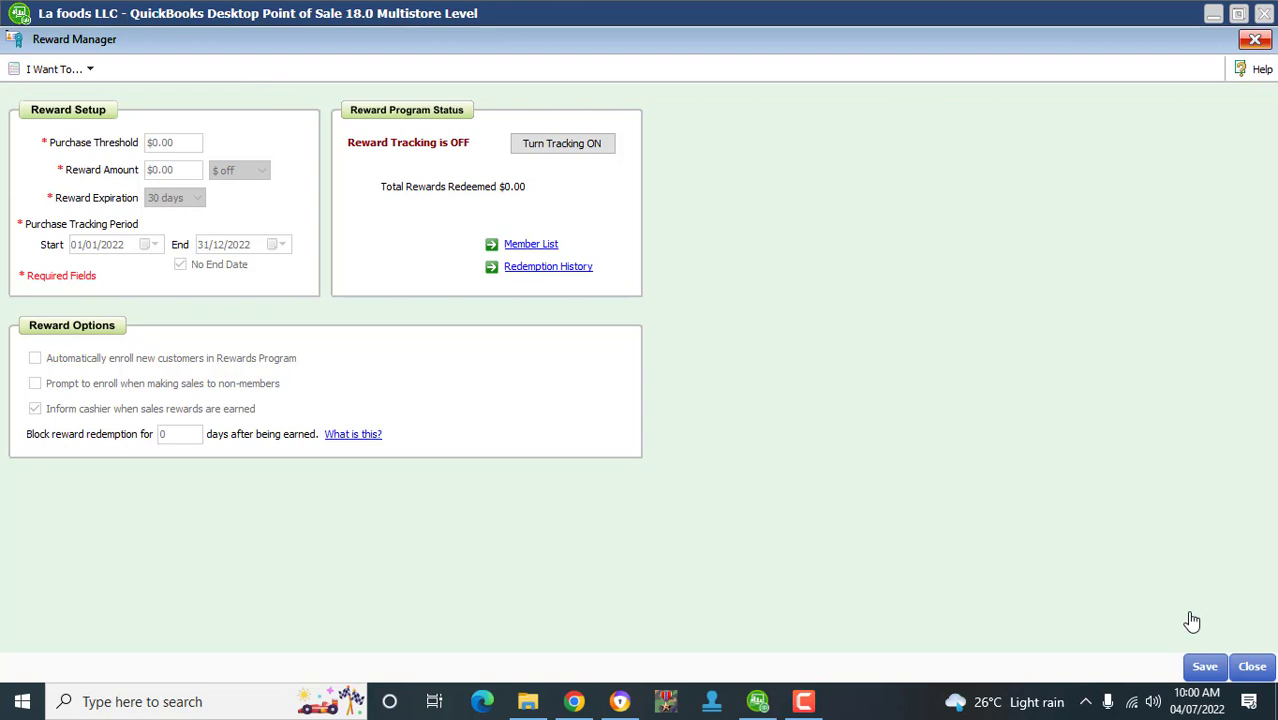
pyautogui.click(1255, 40)
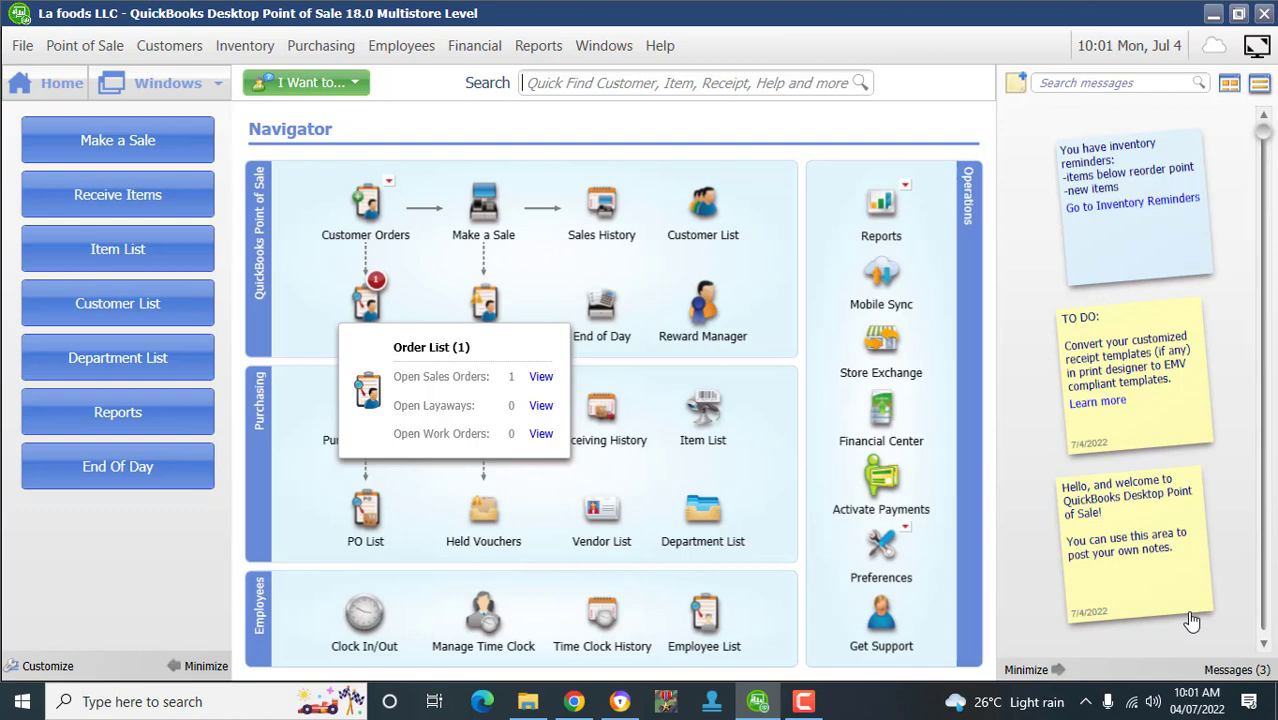
# - Open the sales order list, dismiss the tip, and choose to sell the order's items
pyautogui.press('Return')
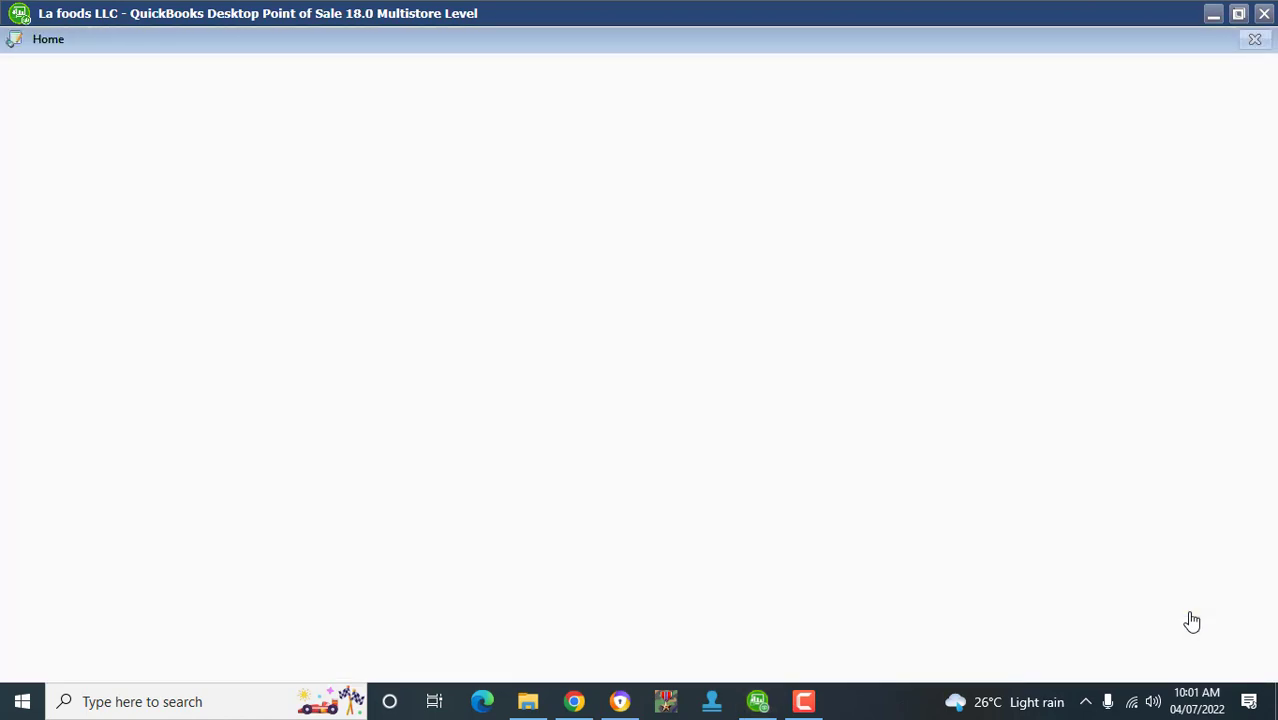
pyautogui.press('Return')
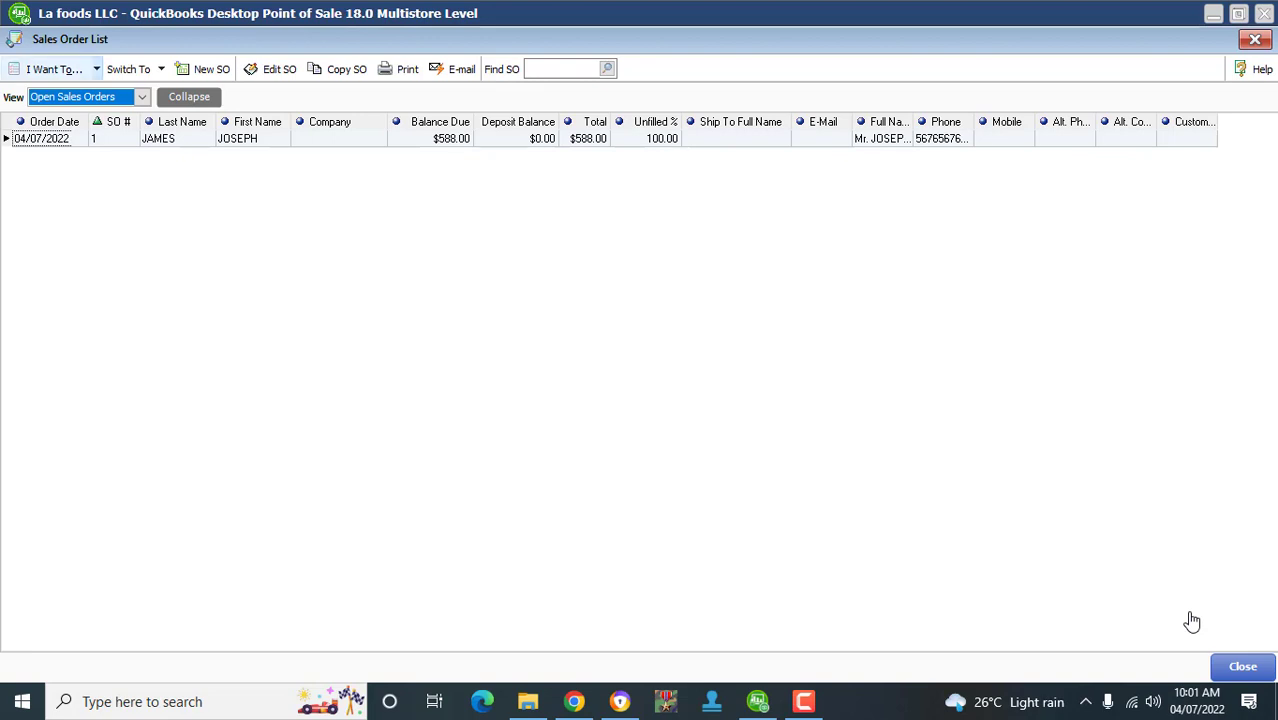
pyautogui.hotkey('alt', 'o')
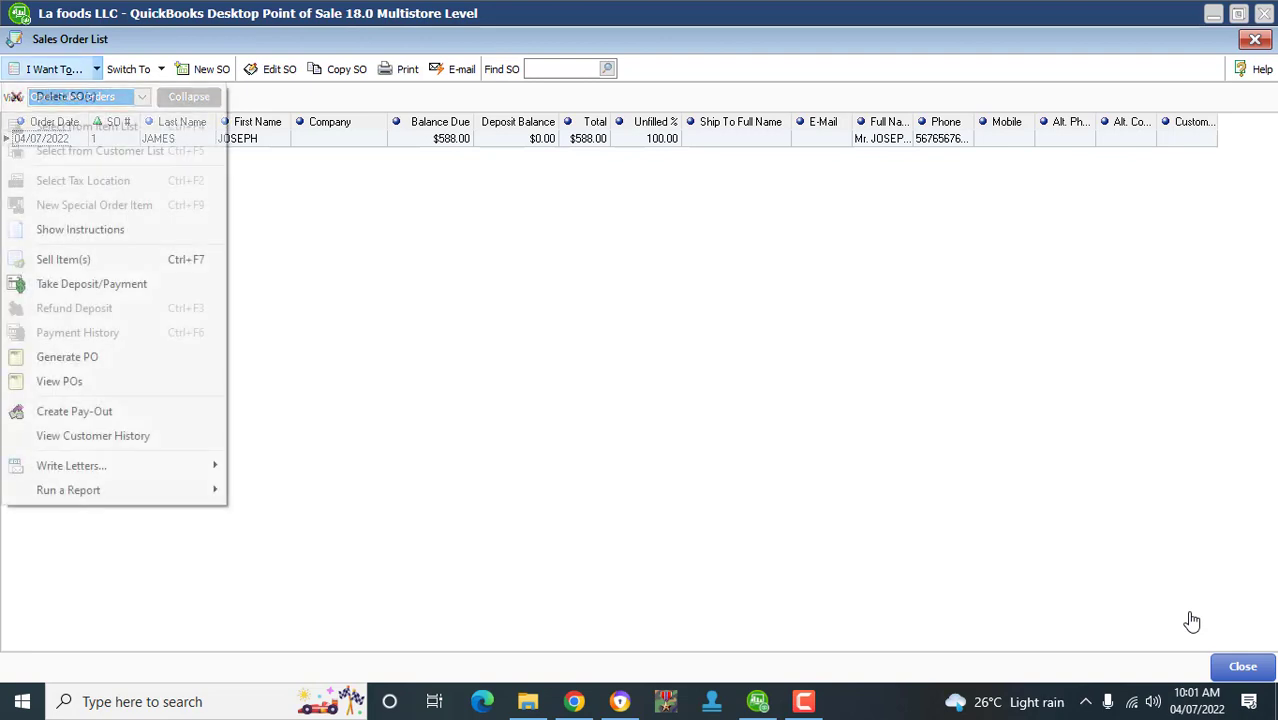
pyautogui.press('Down')
pyautogui.press('Down')
pyautogui.press('Down')
pyautogui.press('Down')
pyautogui.press('Down')
pyautogui.press('Down')
pyautogui.press('Down')
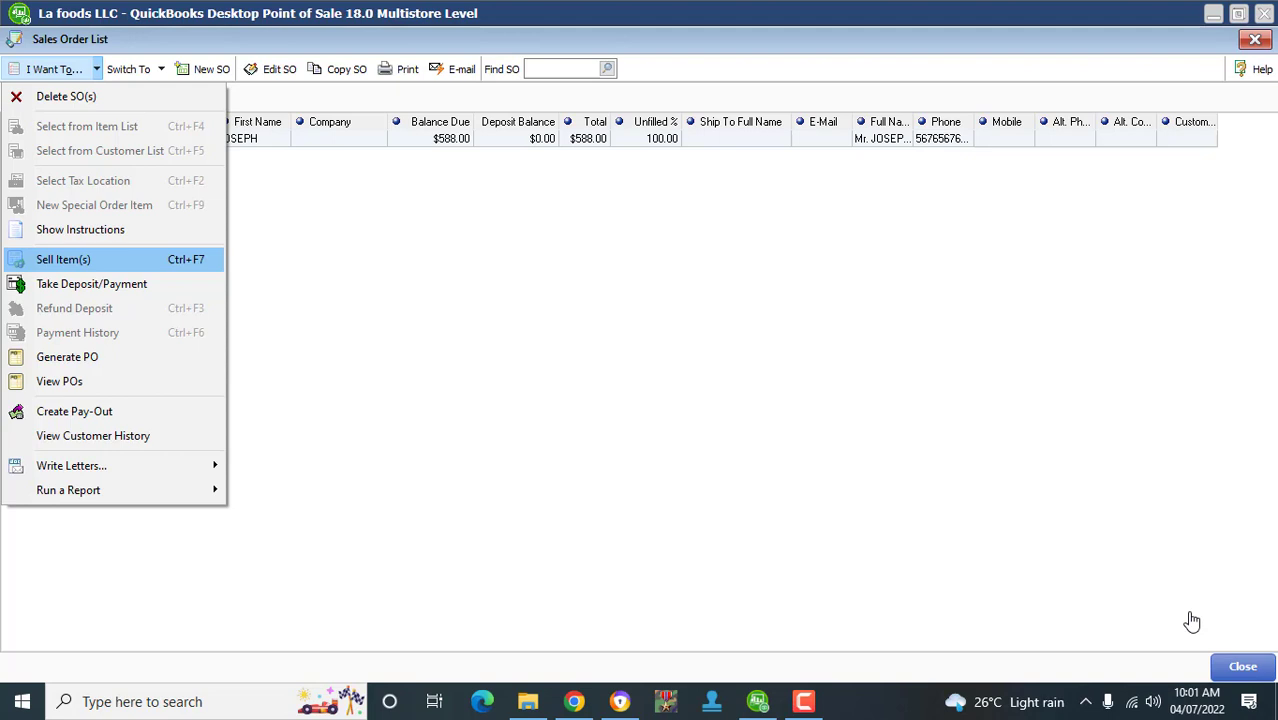
pyautogui.press('Return')
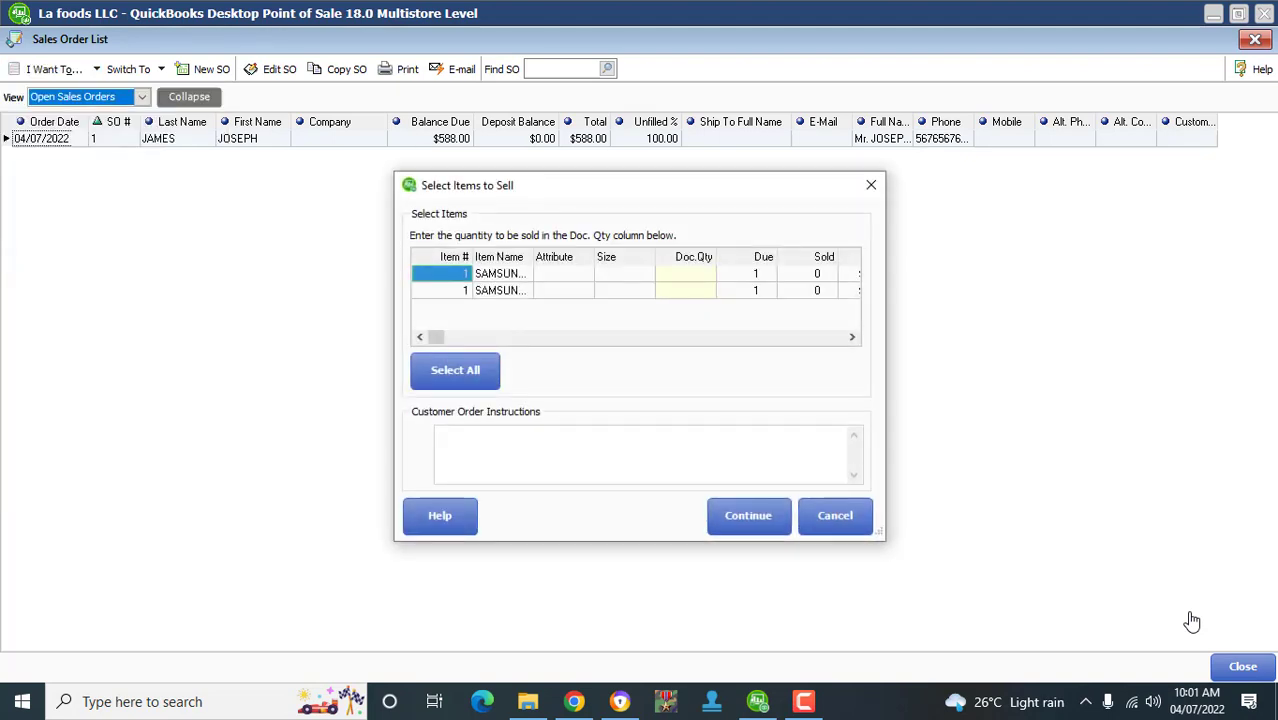
# - Select both SAMSUNG GALAXY NOTE5 items and continue to a 588.00 sales receipt
pyautogui.press('Tab')
pyautogui.press('space')
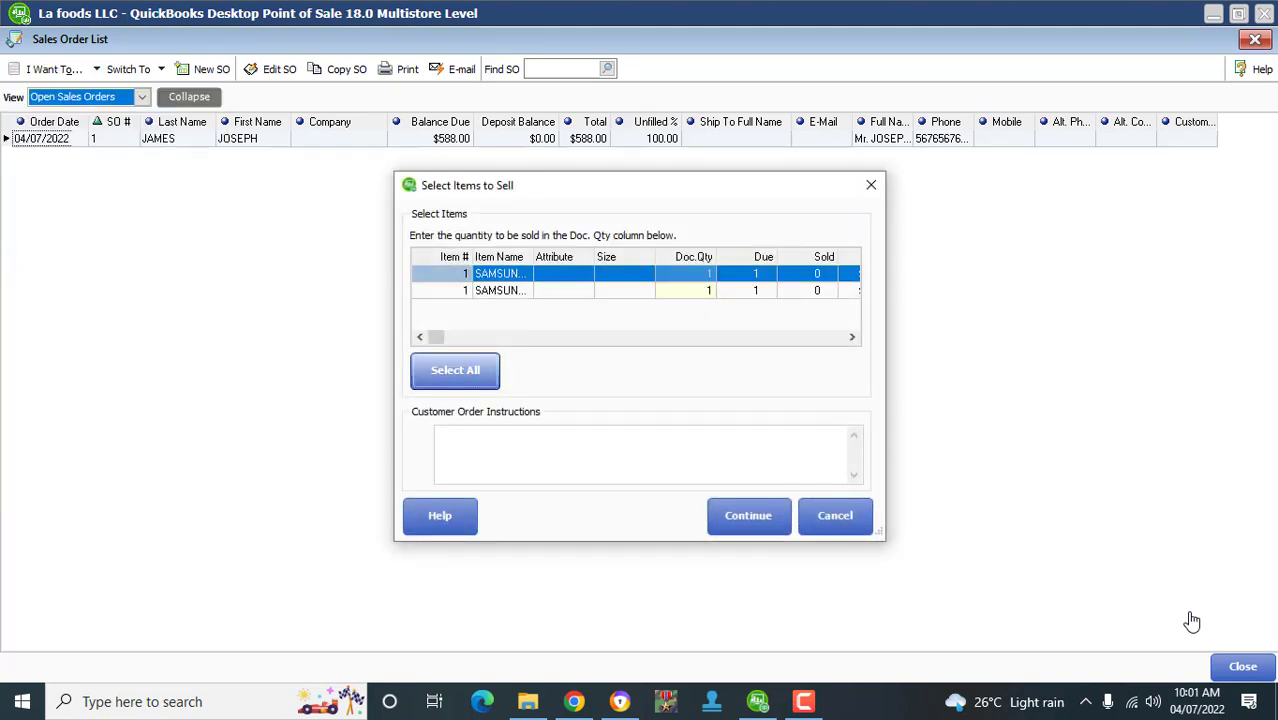
pyautogui.hotkey('shift', 'Tab')
pyautogui.press('Down')
pyautogui.press('Up')
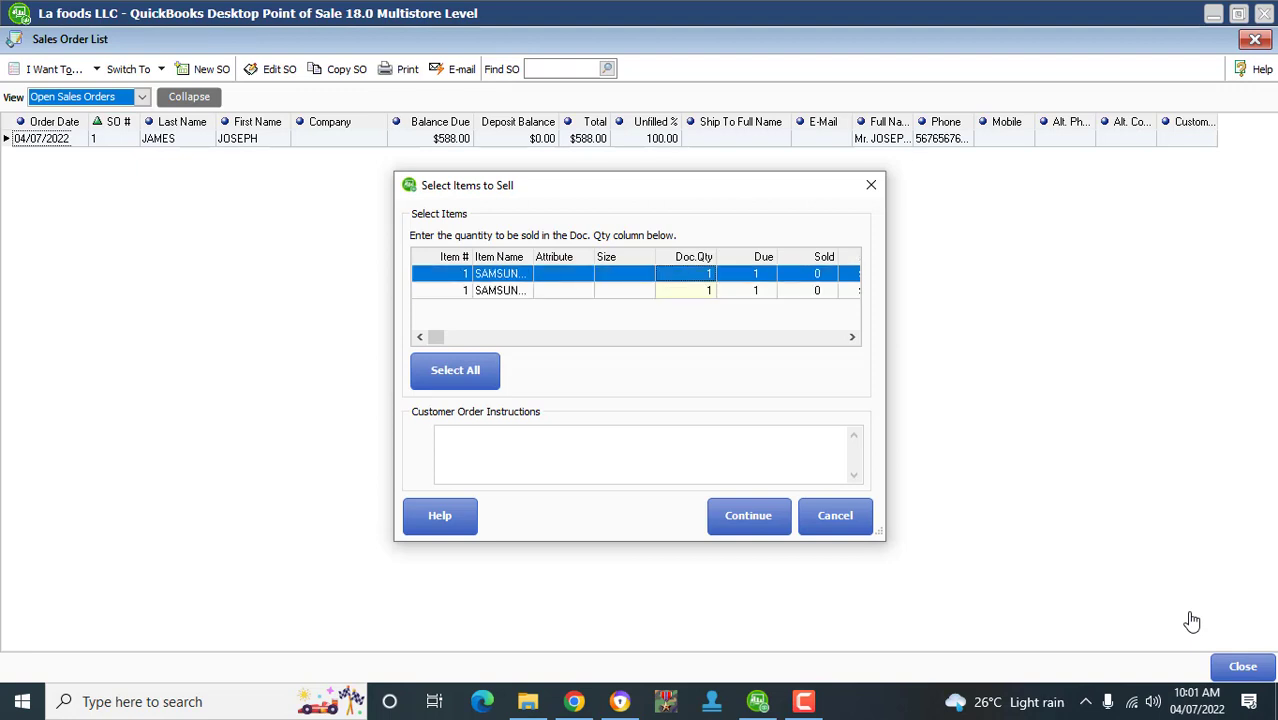
pyautogui.hotkey('shift', 'Down')
pyautogui.press('Tab')
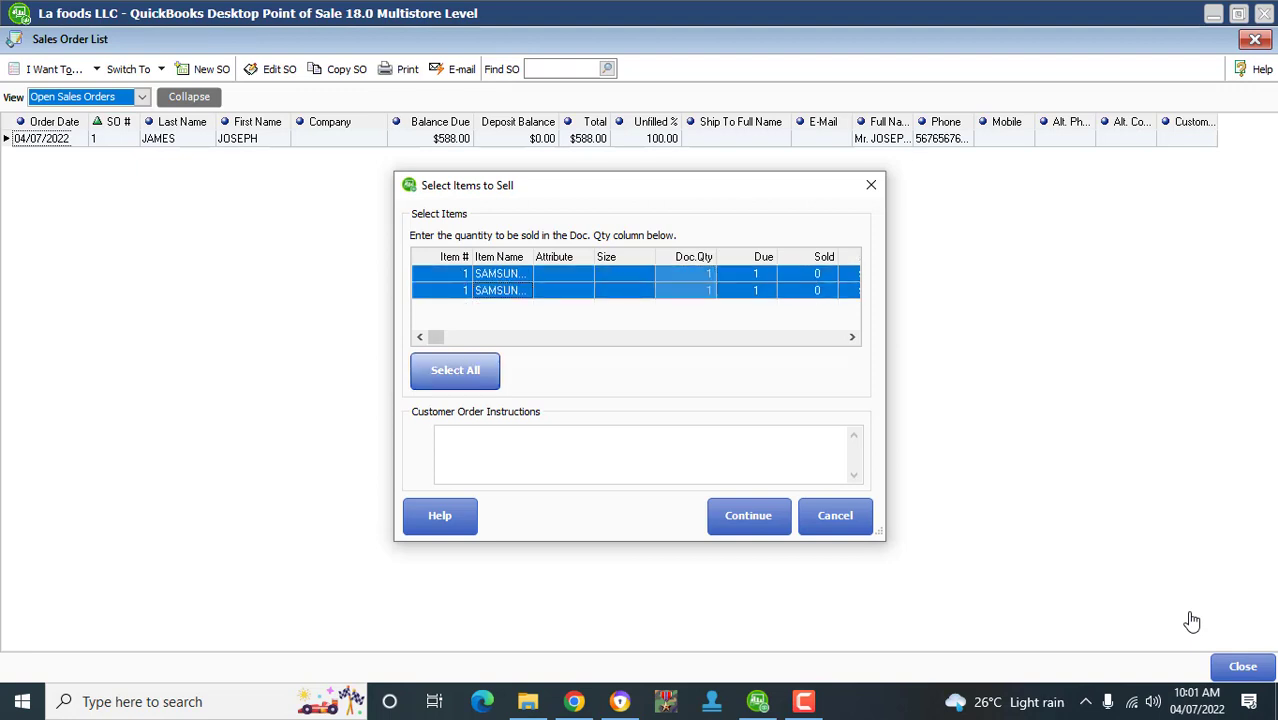
pyautogui.press('Tab')
pyautogui.press('Return')
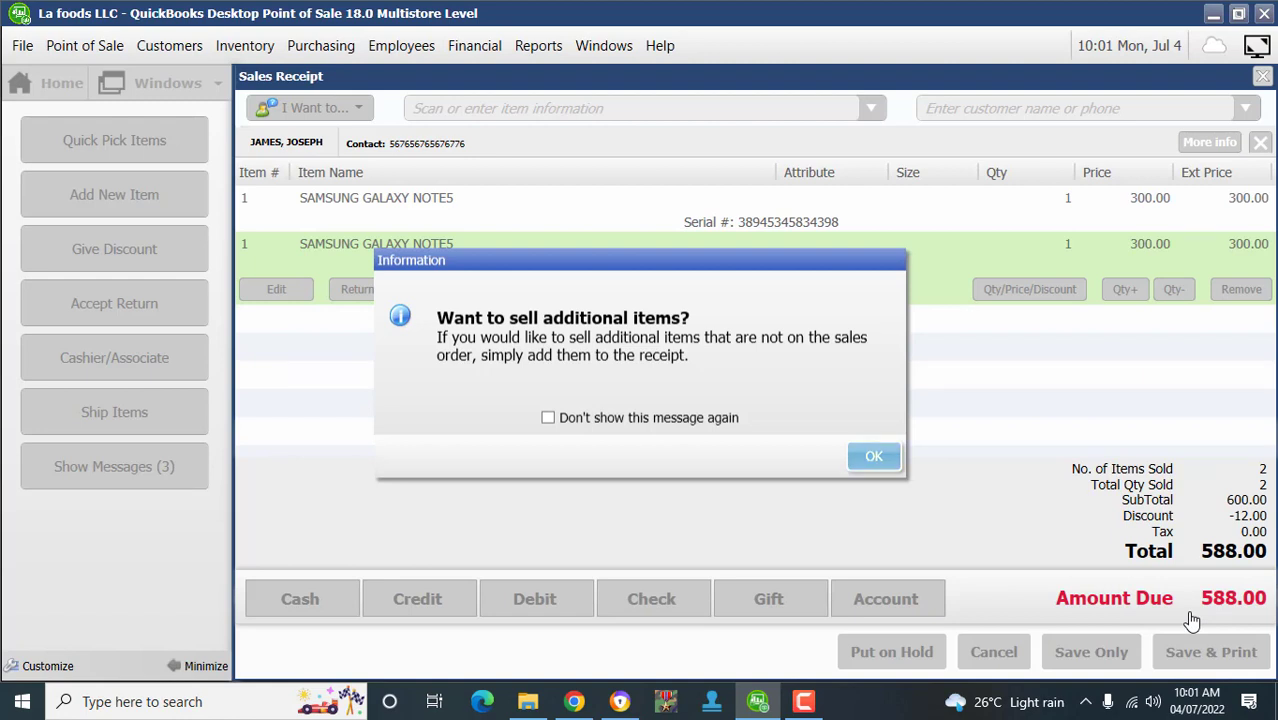
# - Dismiss the additional-items message and stop it from showing again
pyautogui.press('space')
pyautogui.press('Return')
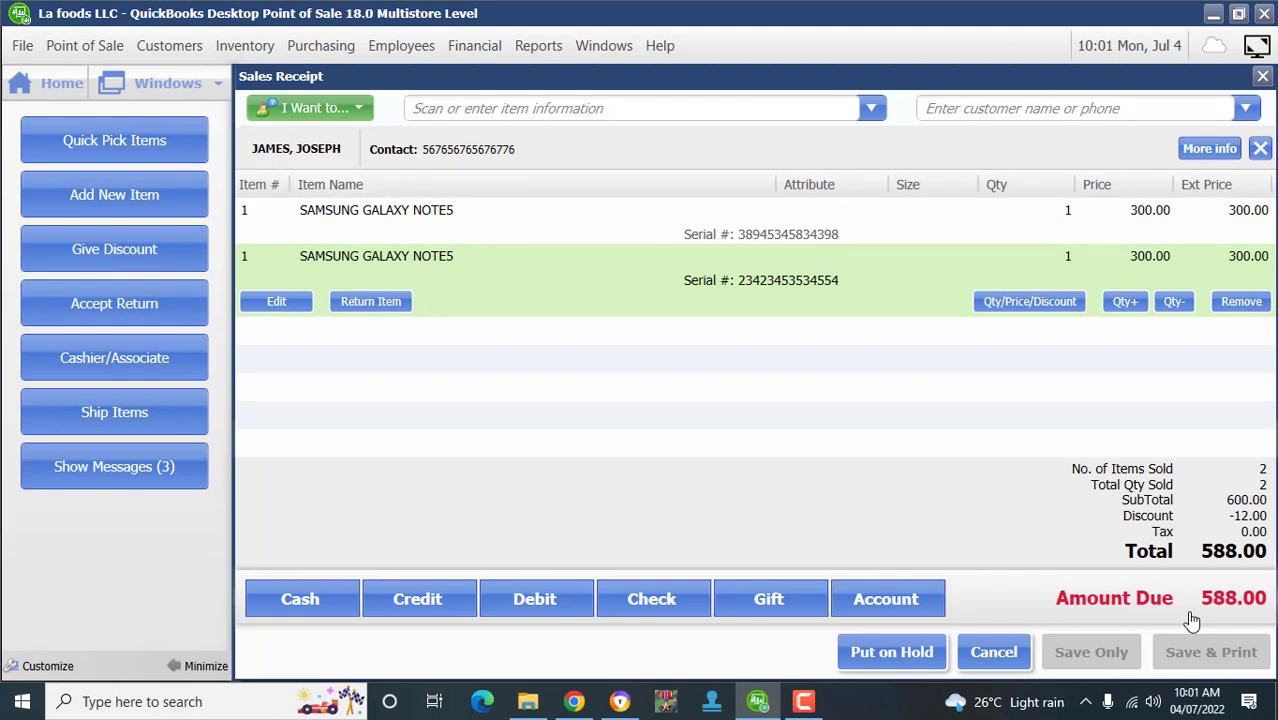
pyautogui.press('+')
# - Pay the 588.00 amount due in cash and save the sales receipt
pyautogui.press('F4')
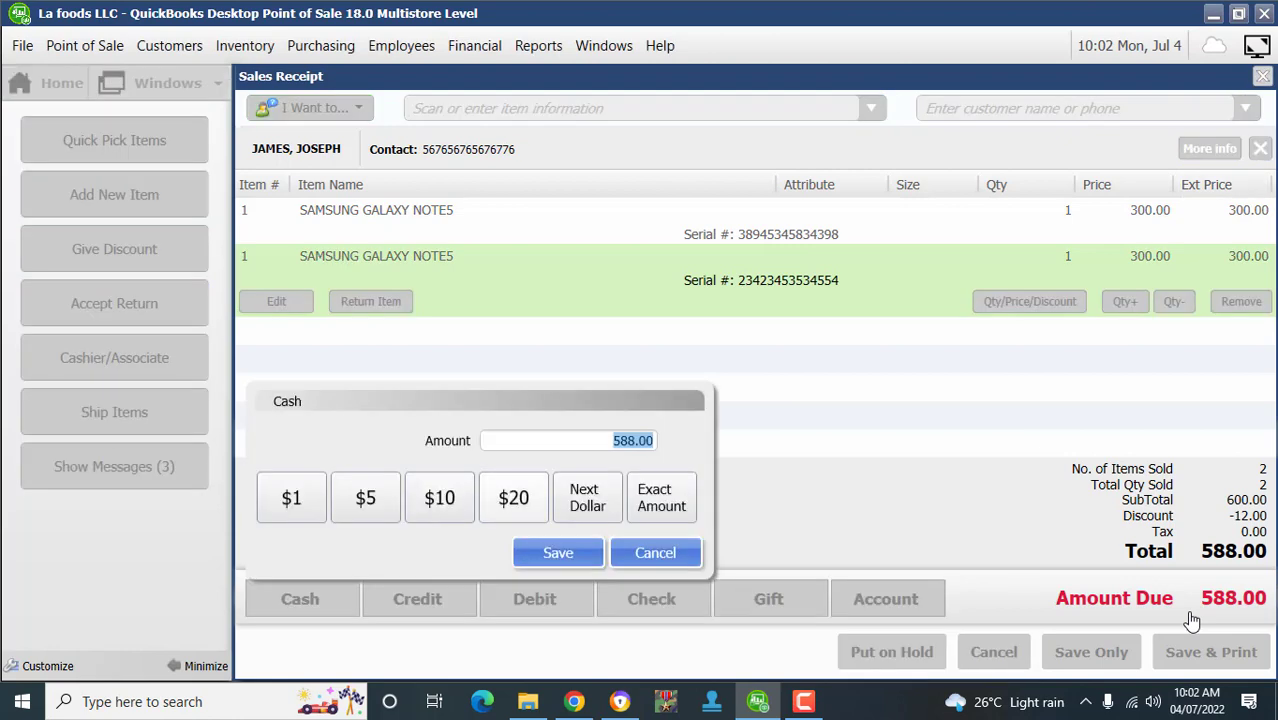
pyautogui.press('Return')
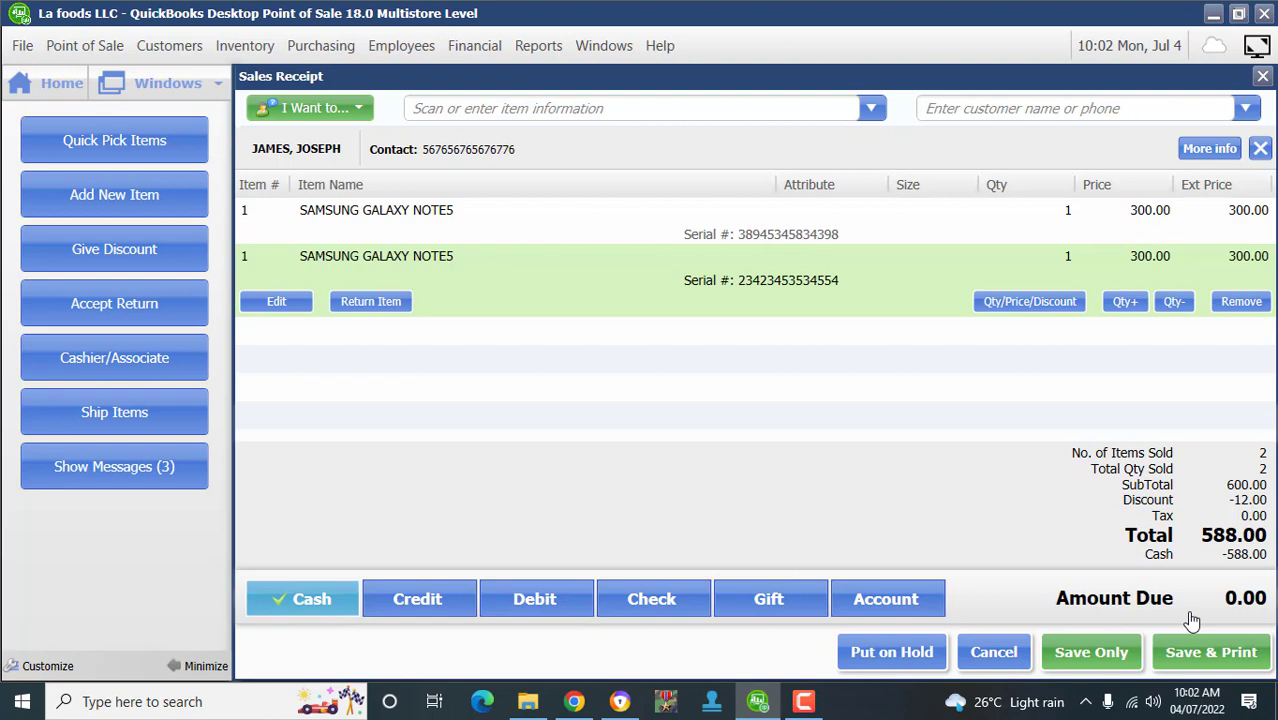
pyautogui.press('F11')
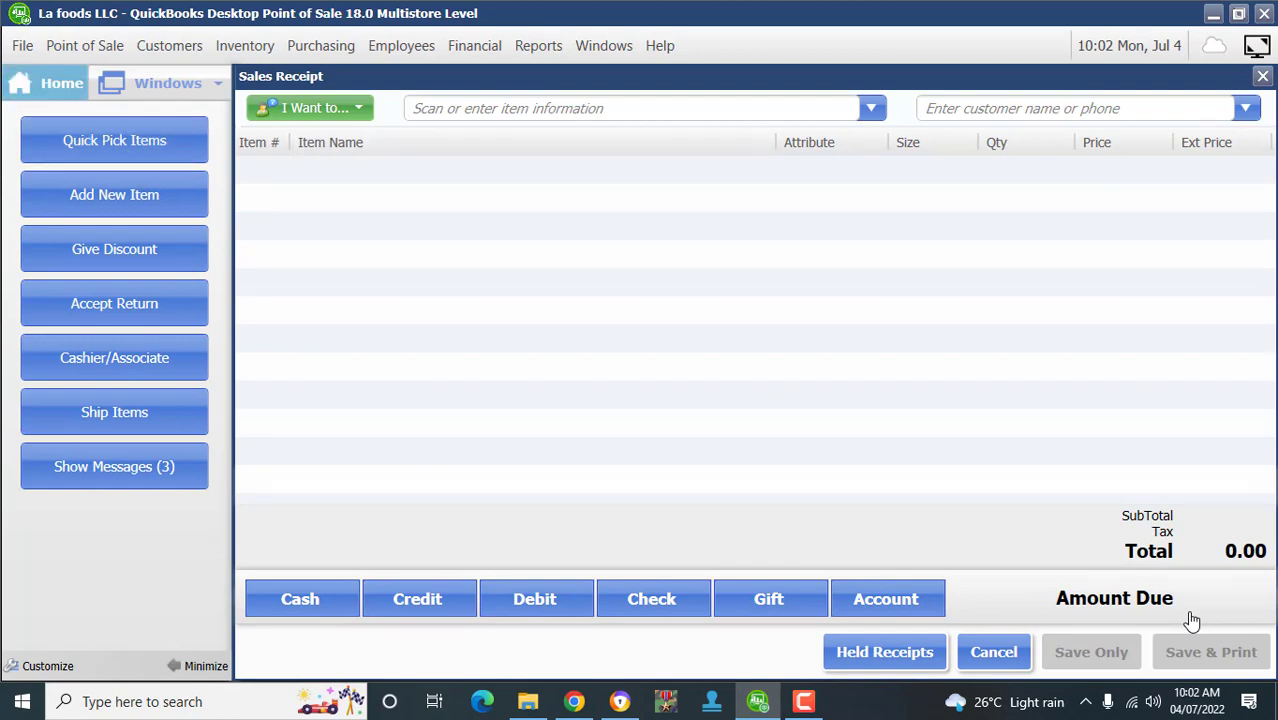
# - From Home, review the X-Out Status Report's 4,588.00 net sales across 2 receipts, then close it
pyautogui.click(47, 83)
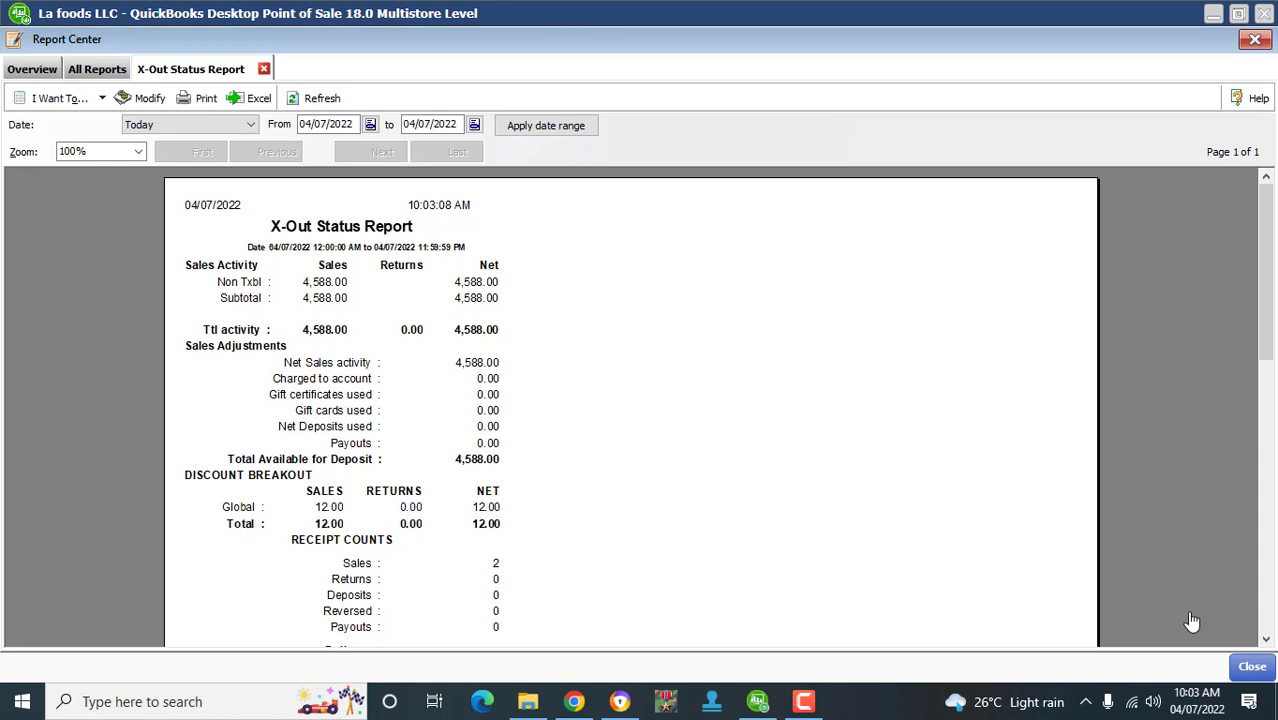
pyautogui.scroll(-2, 1192, 621)
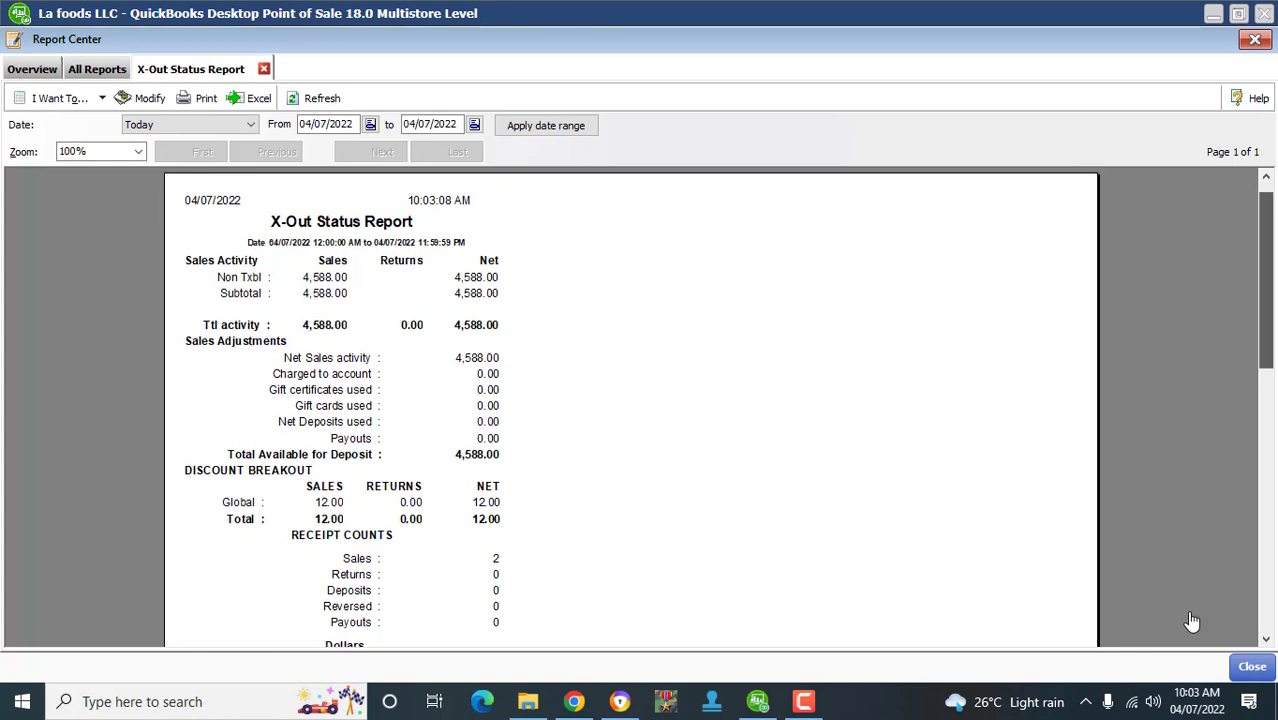
pyautogui.scroll(-2, 1192, 621)
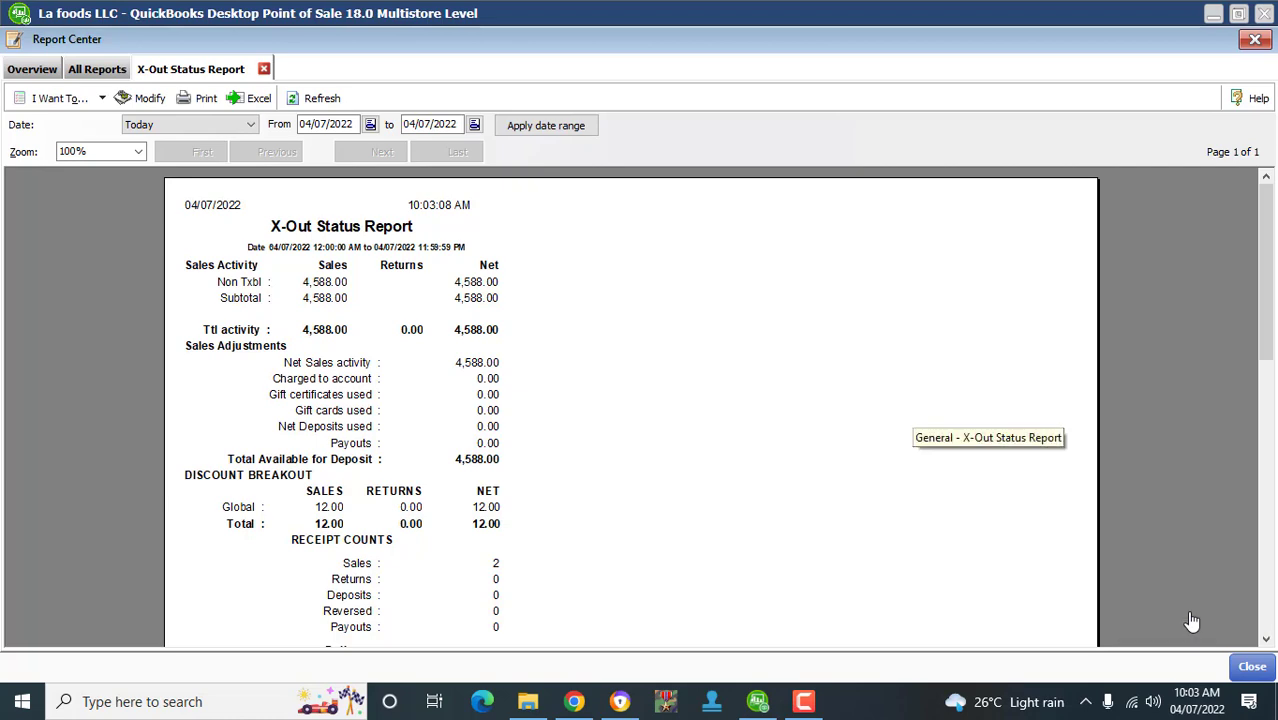
pyautogui.press('Escape')
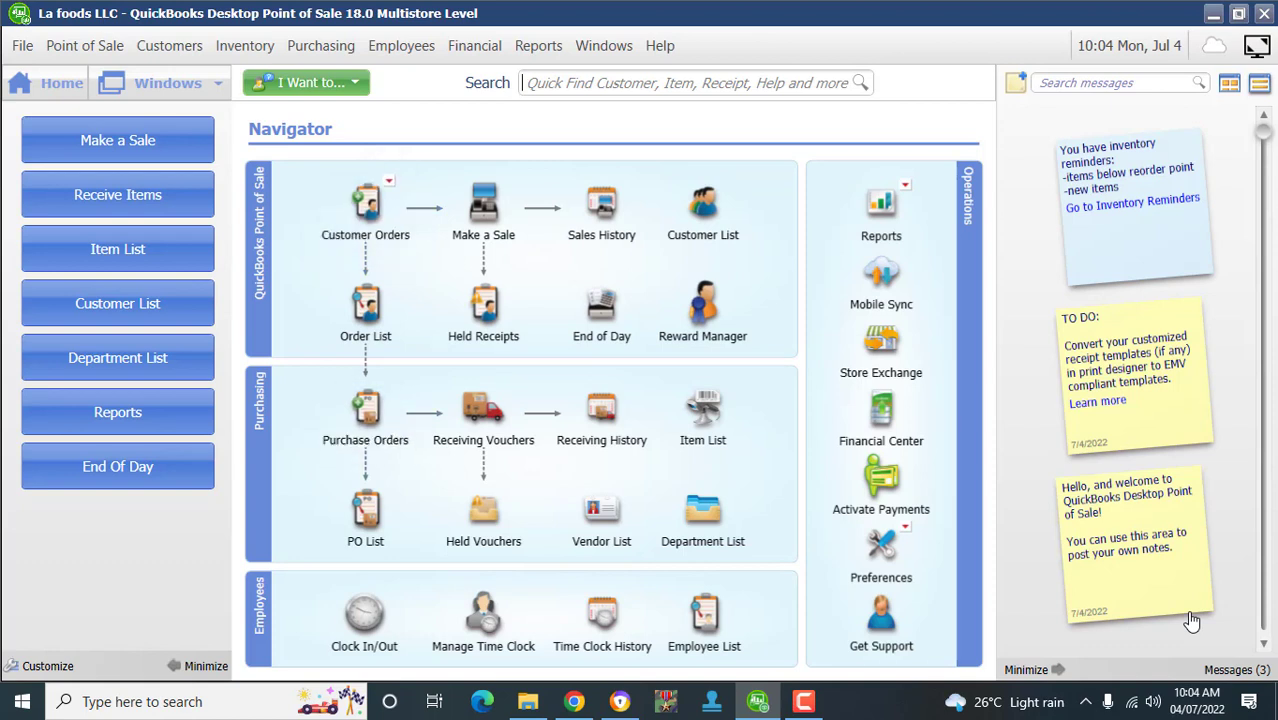
pyautogui.click(806, 705)
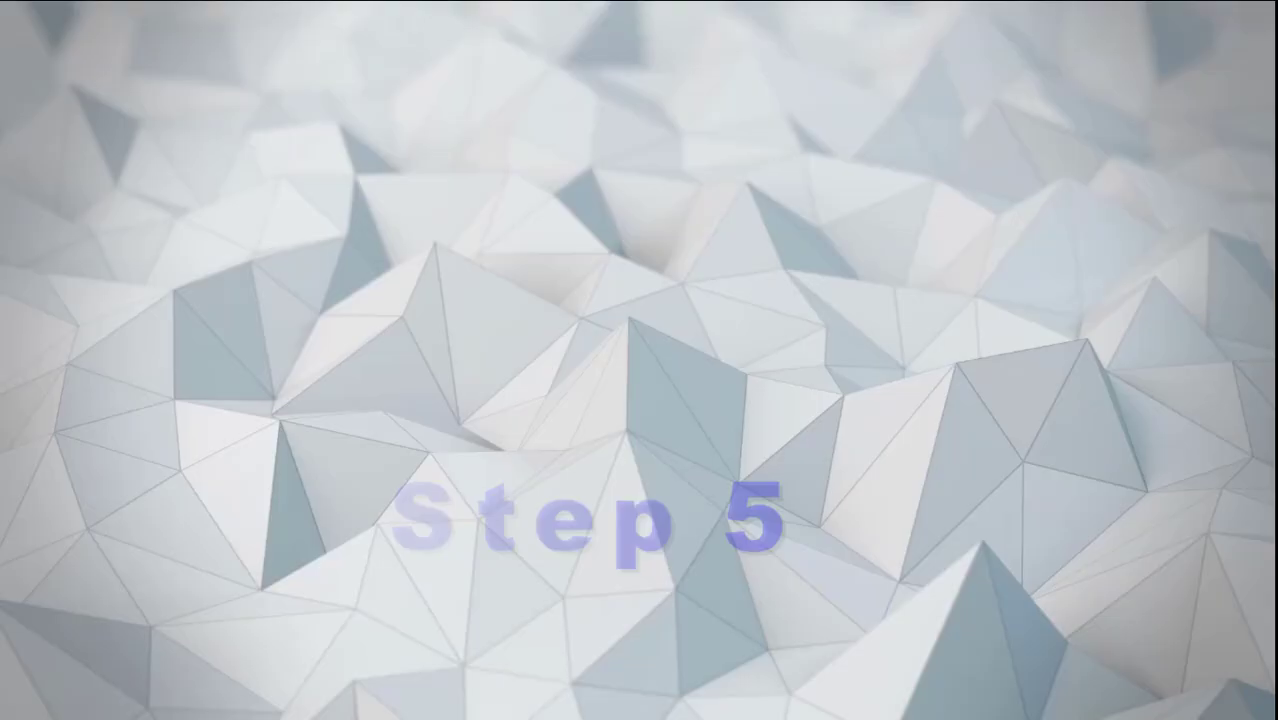
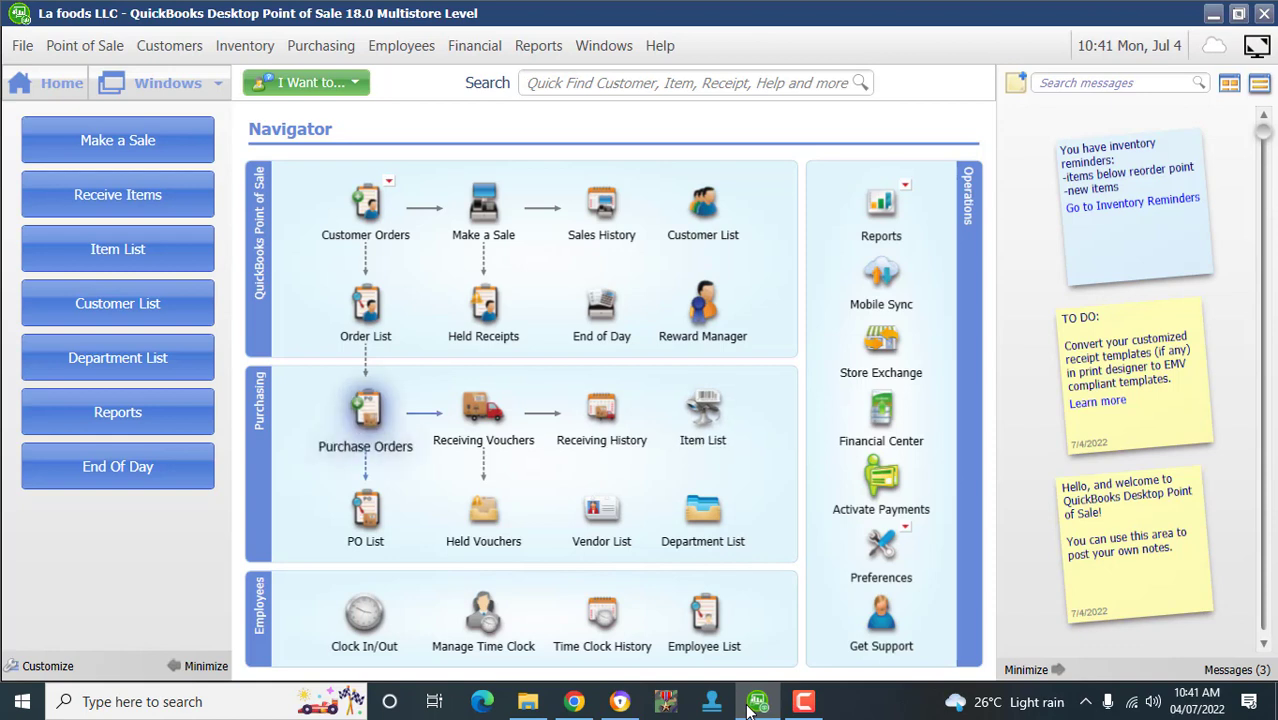
# - Start a purchase order for vendor JUMIA, then discard the draft without saving
pyautogui.press('Return')
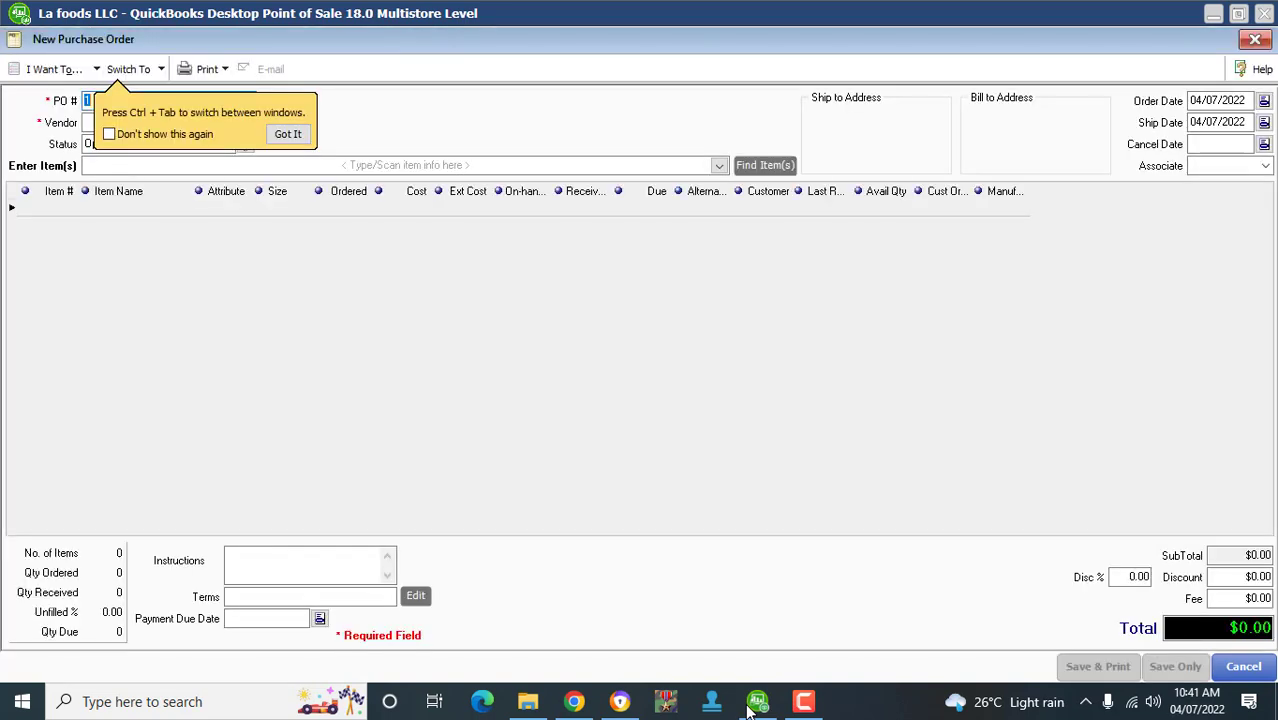
pyautogui.click(290, 134)
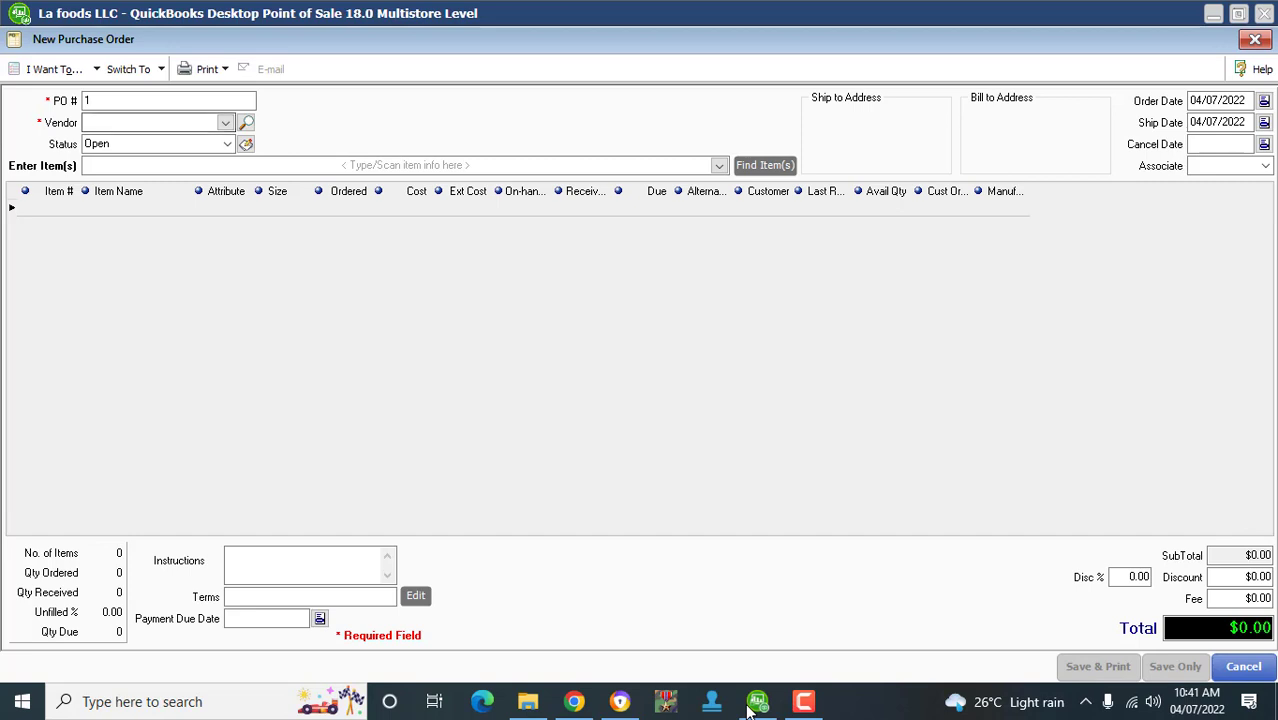
pyautogui.click(226, 123)
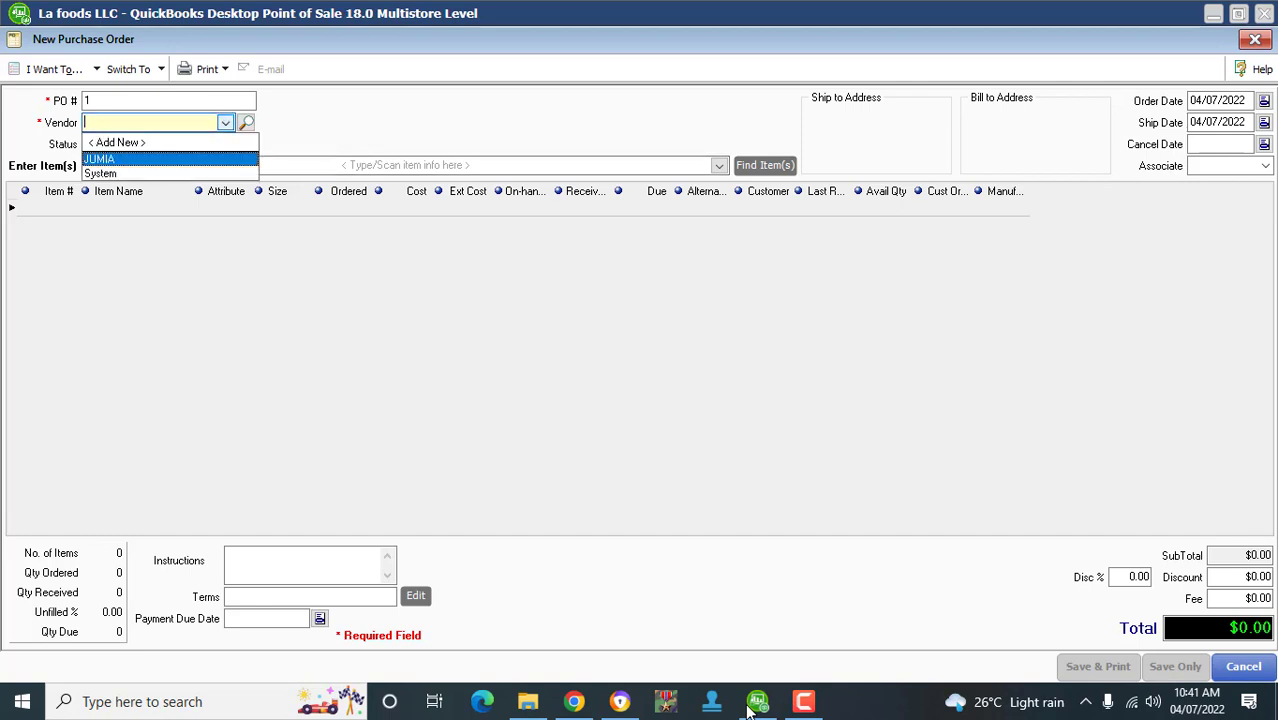
pyautogui.press('Return')
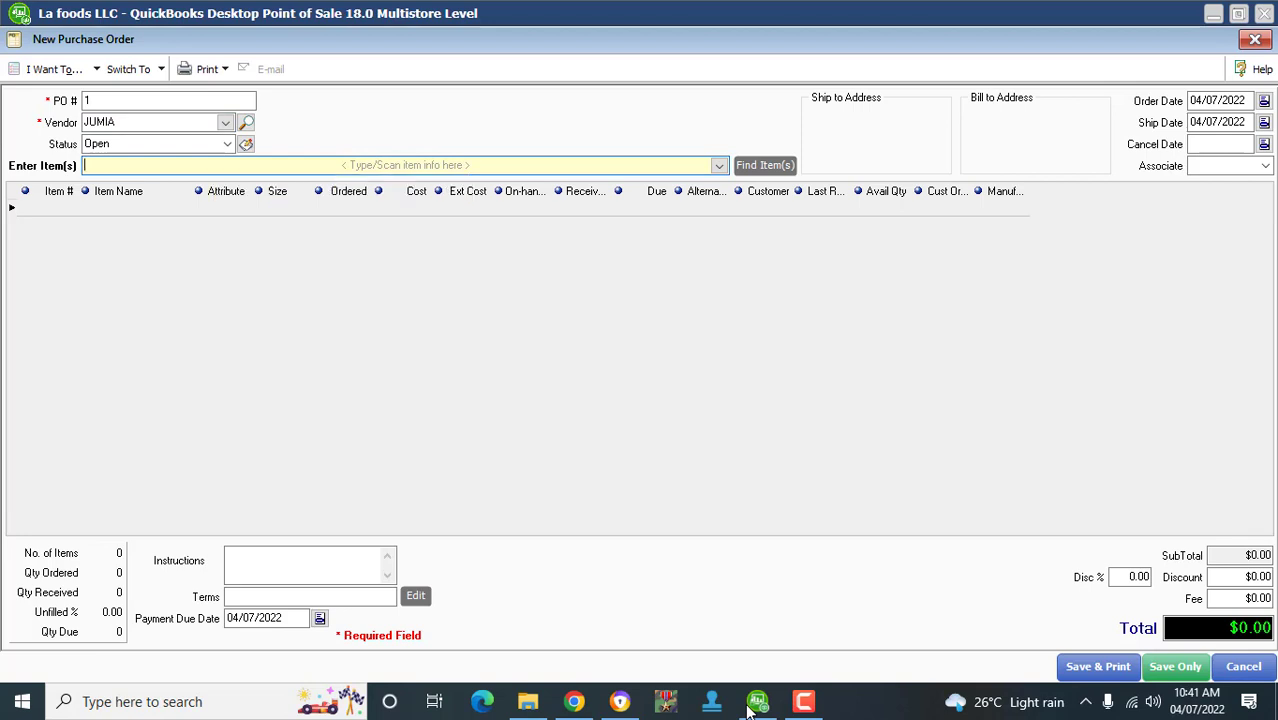
pyautogui.click(1254, 39)
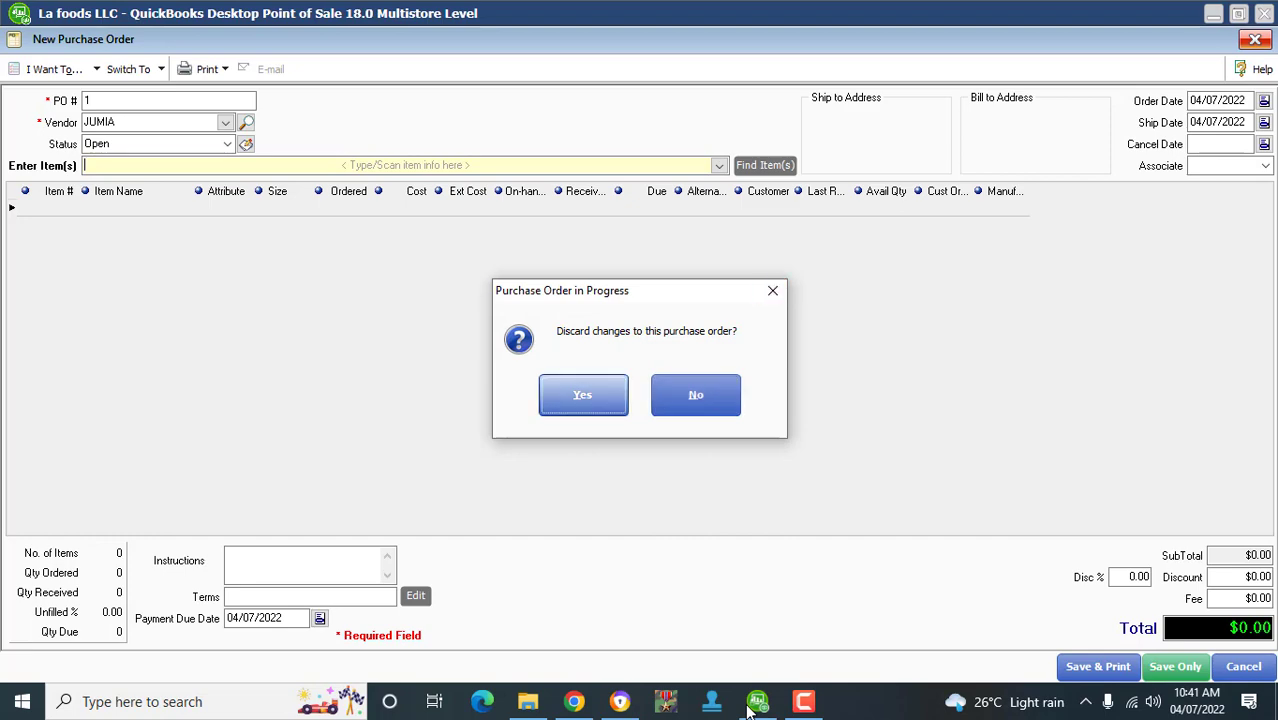
pyautogui.press('Return')
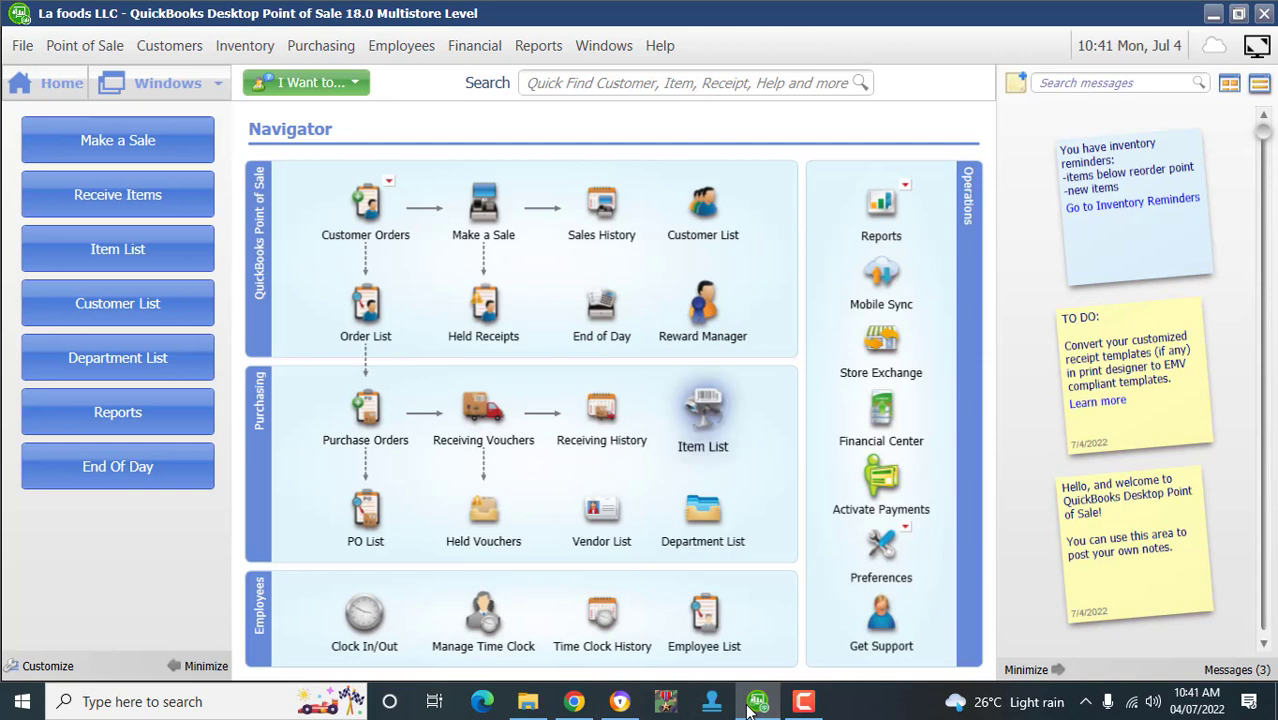
# - View the inventory item list, then return Home and start a fresh purchase order
pyautogui.press('Return')
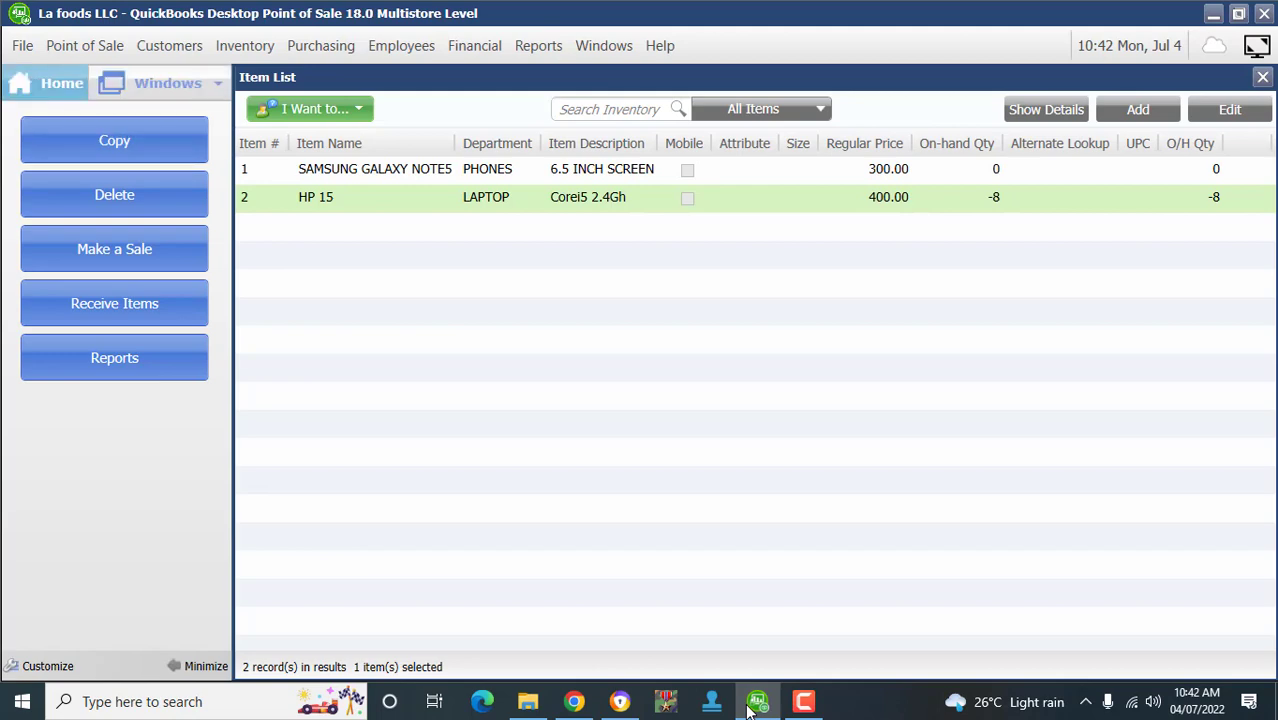
pyautogui.click(48, 83)
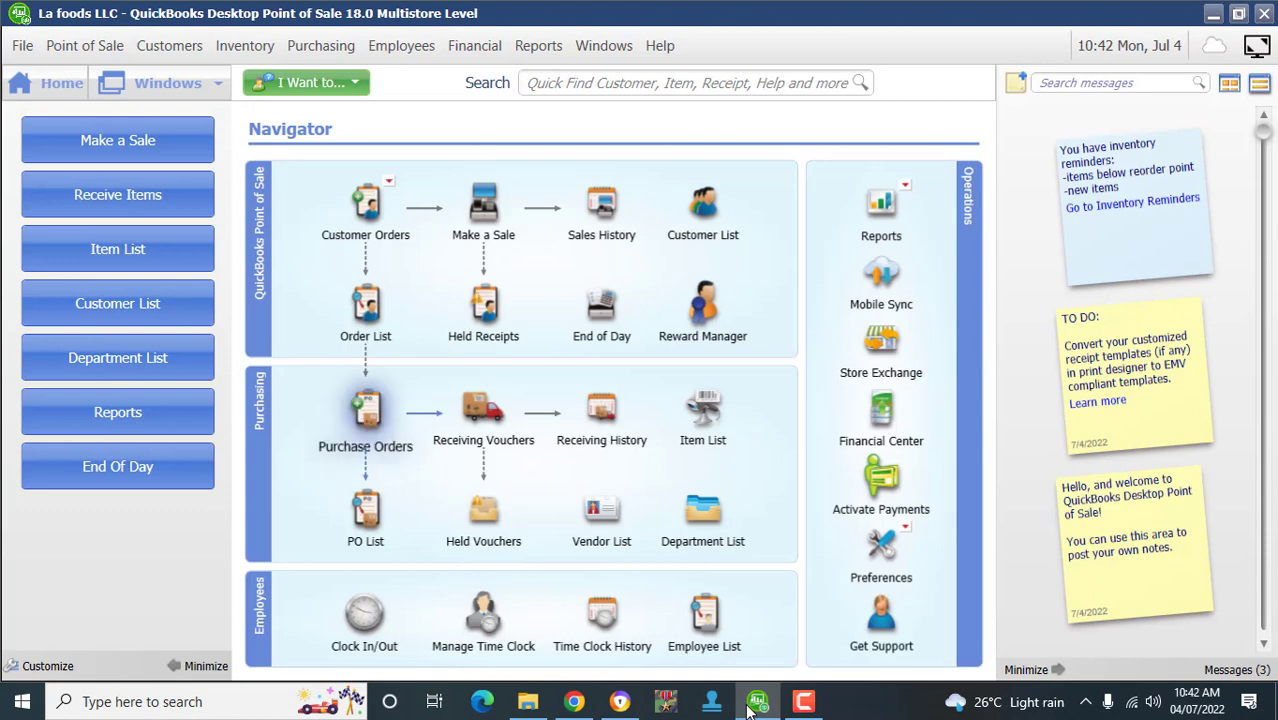
pyautogui.click(365, 410)
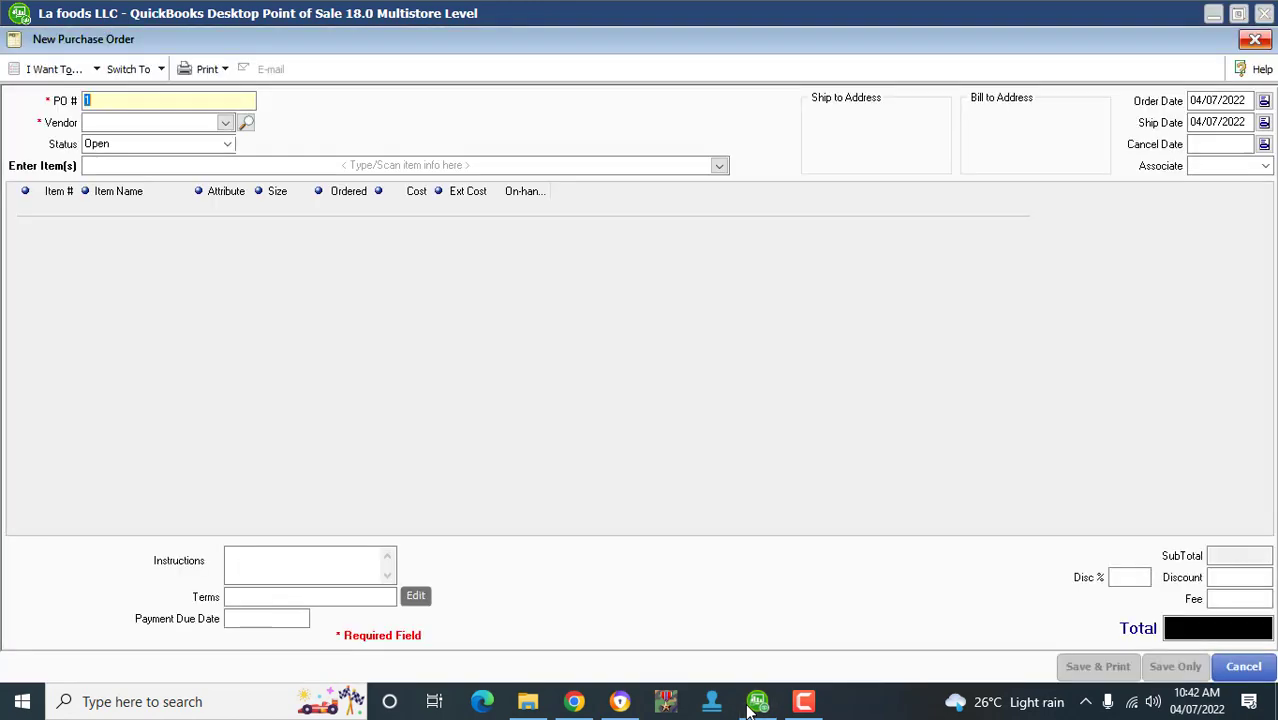
# - Set the vendor to JUMIA and add HP 15 with an ordered quantity of 13
pyautogui.click(225, 122)
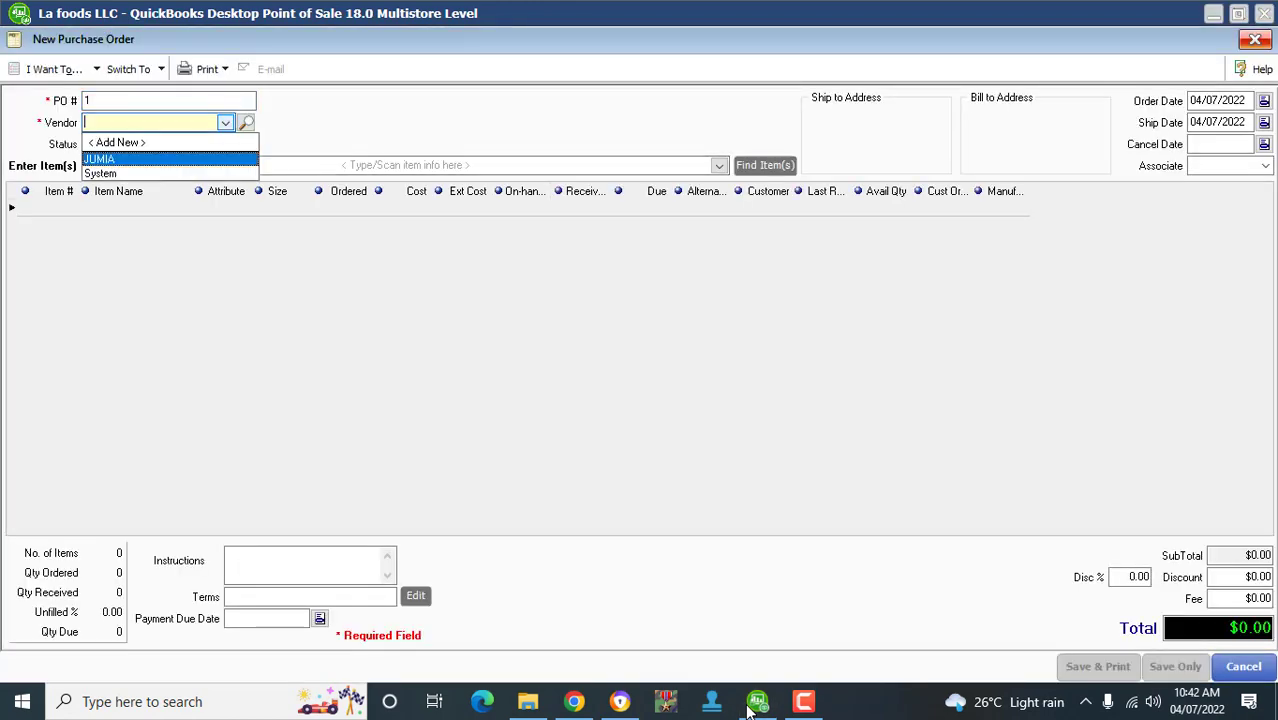
pyautogui.press('Return')
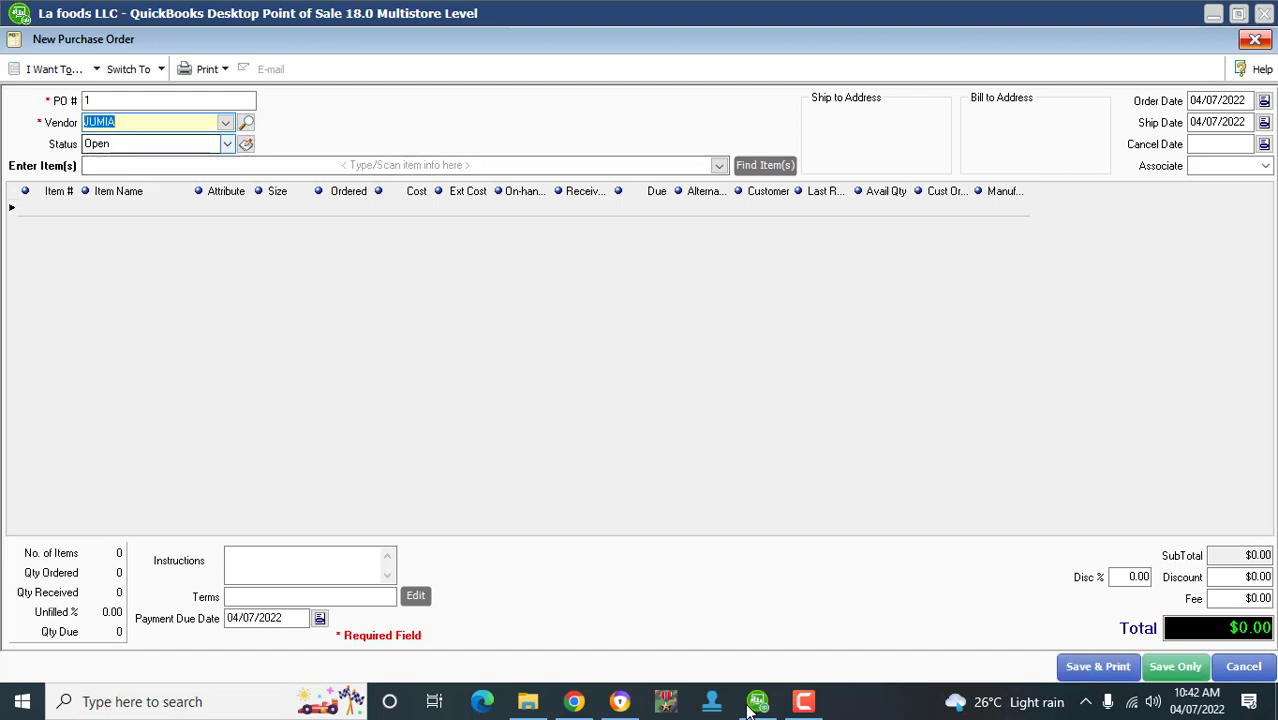
pyautogui.click(502, 164)
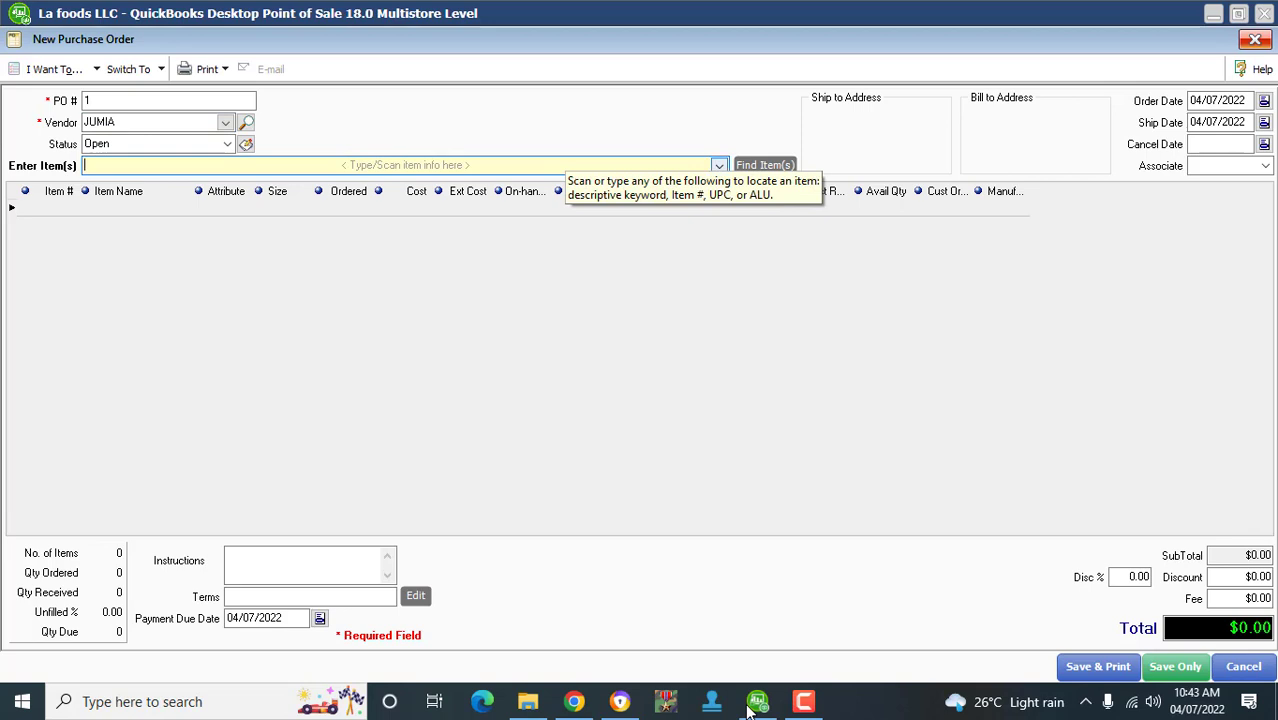
pyautogui.click(718, 165)
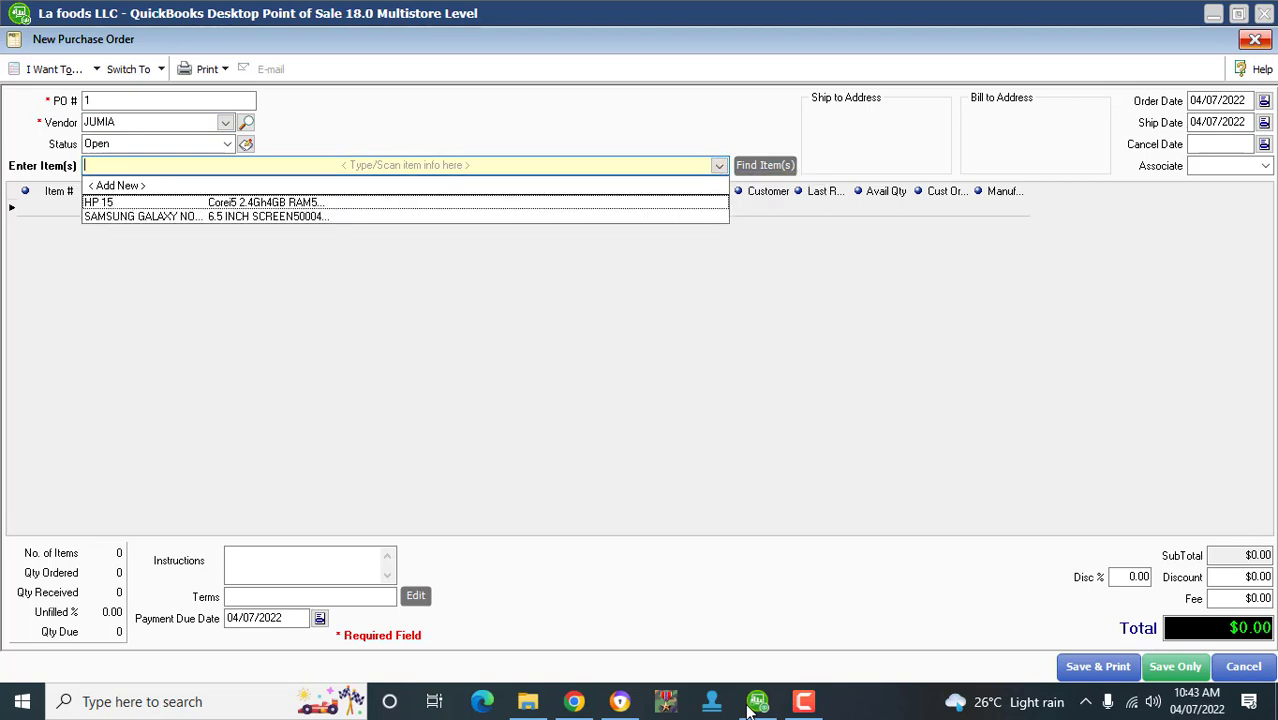
pyautogui.press('Return')
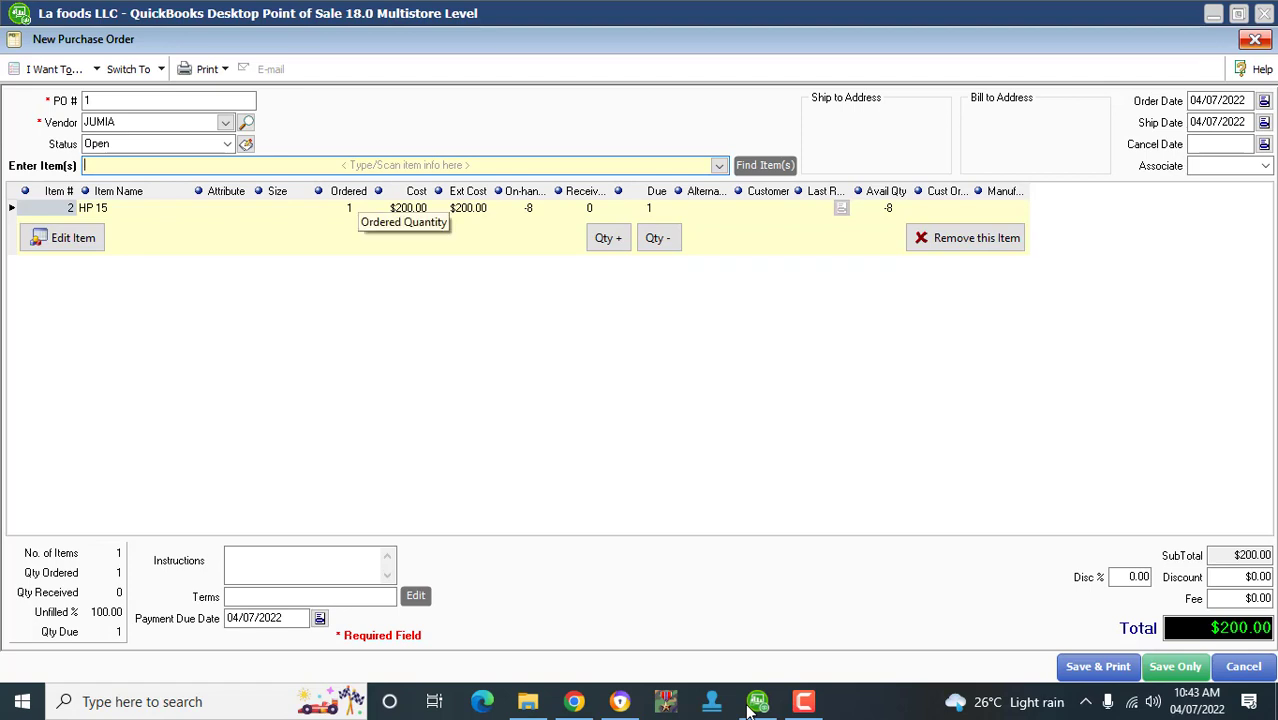
pyautogui.press('Tab')
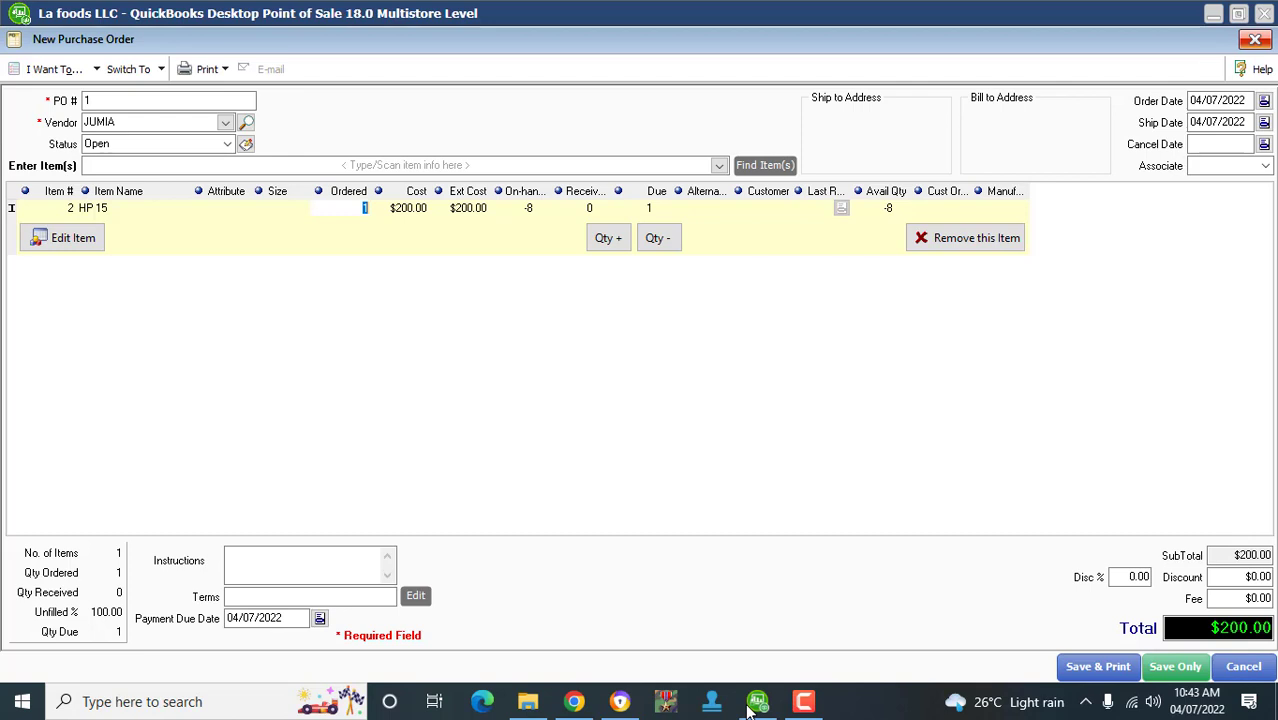
pyautogui.write('13')
pyautogui.press('Tab')
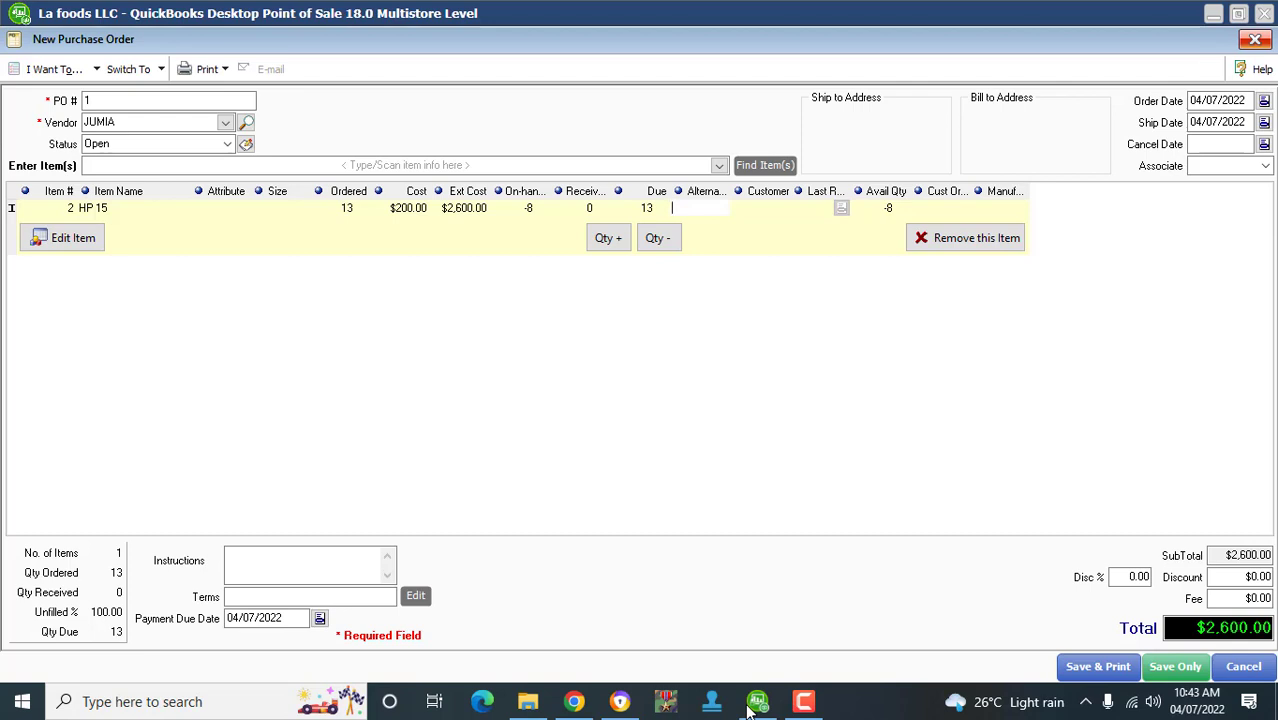
# - Add SAMSUNG GALAXY as a second line on the purchase order
pyautogui.press('Tab')
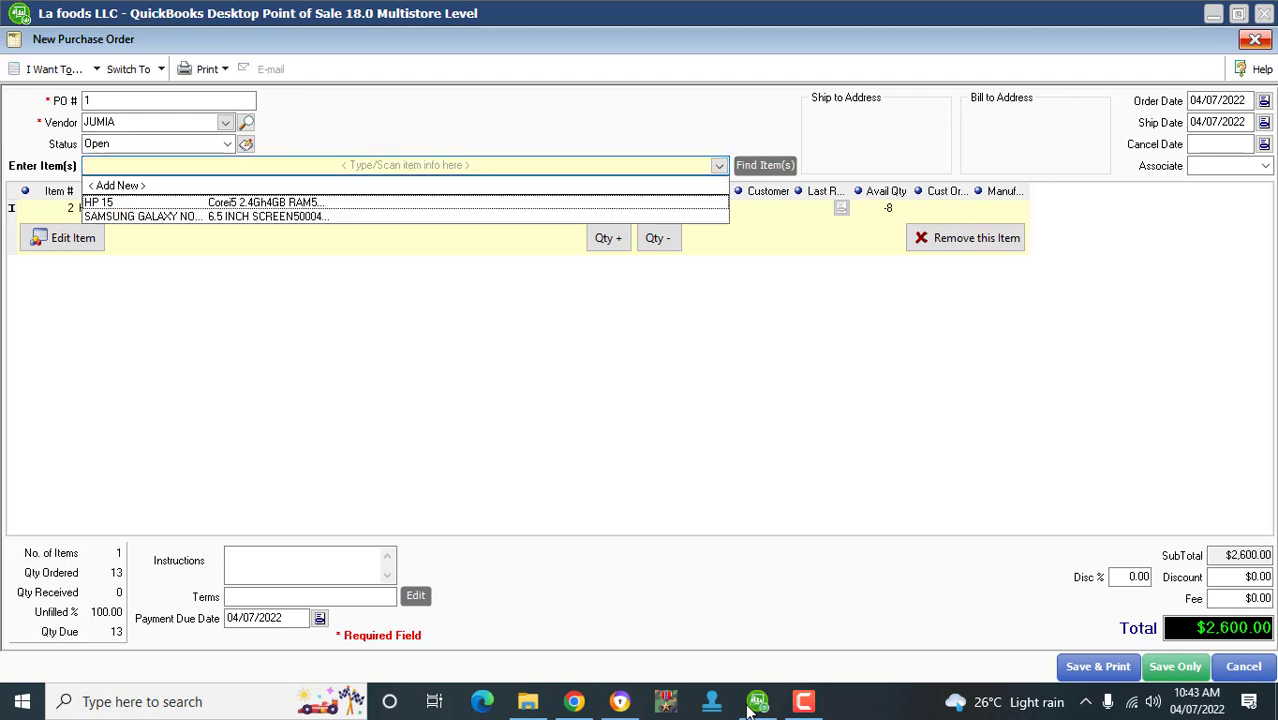
pyautogui.press('Down')
pyautogui.press('Return')
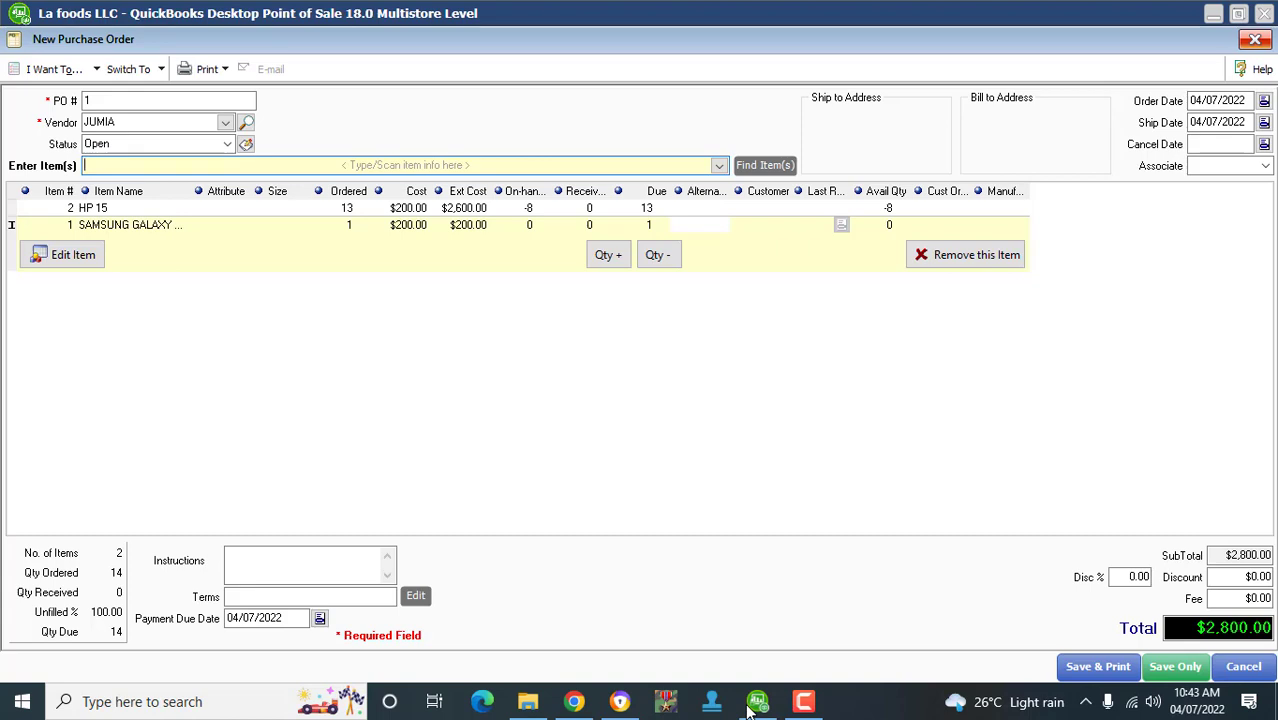
# - Set the Samsung Galaxy ordered quantity to 5 and save the JUMIA purchase order
pyautogui.press('Tab')
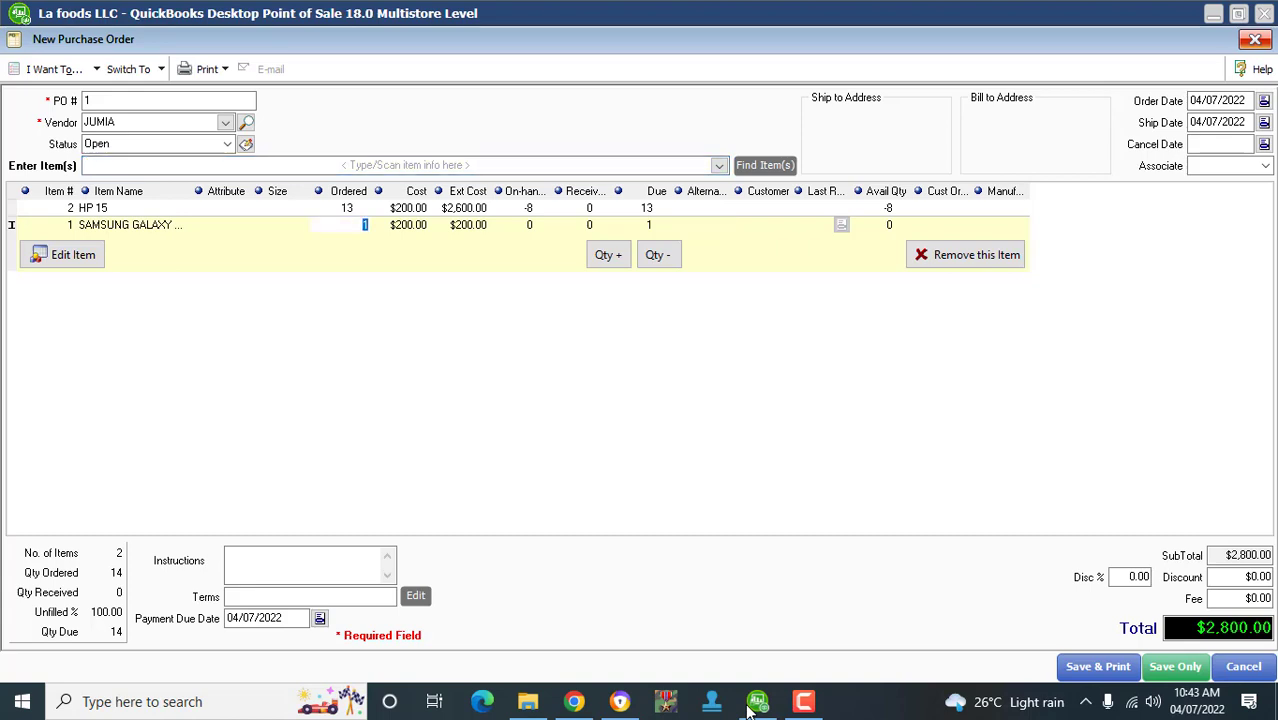
pyautogui.write('5')
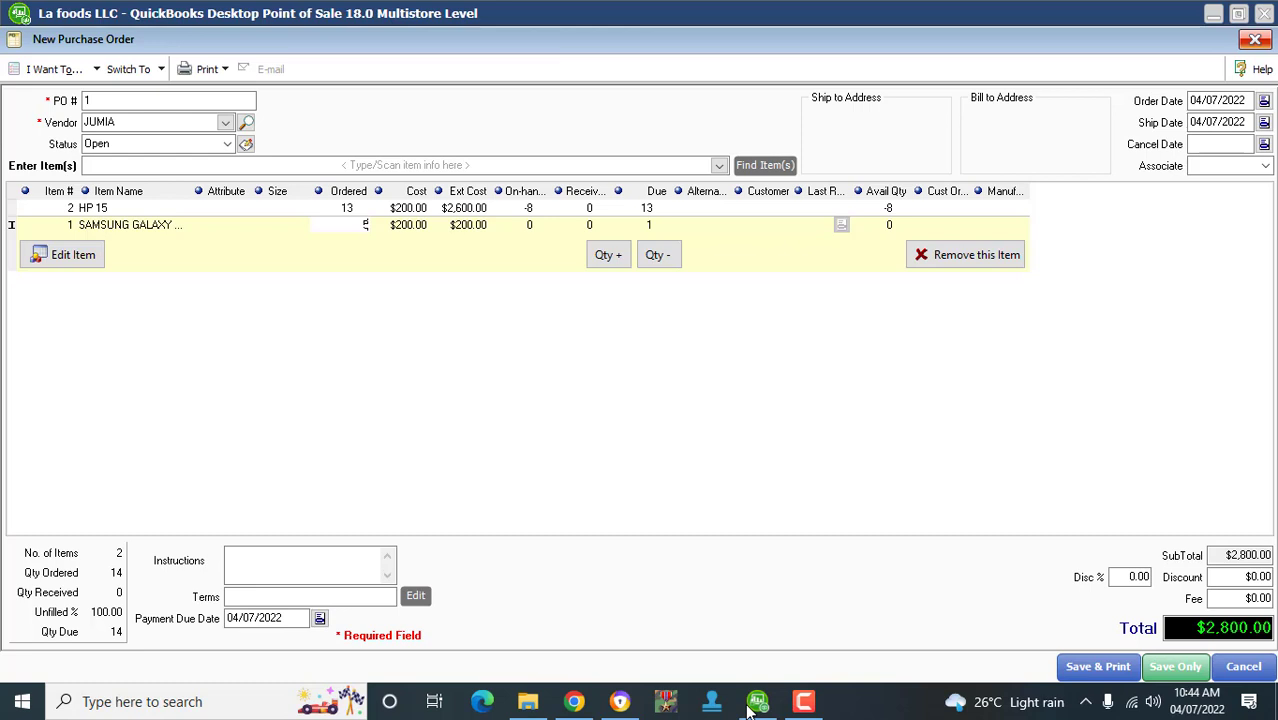
pyautogui.click(1175, 667)
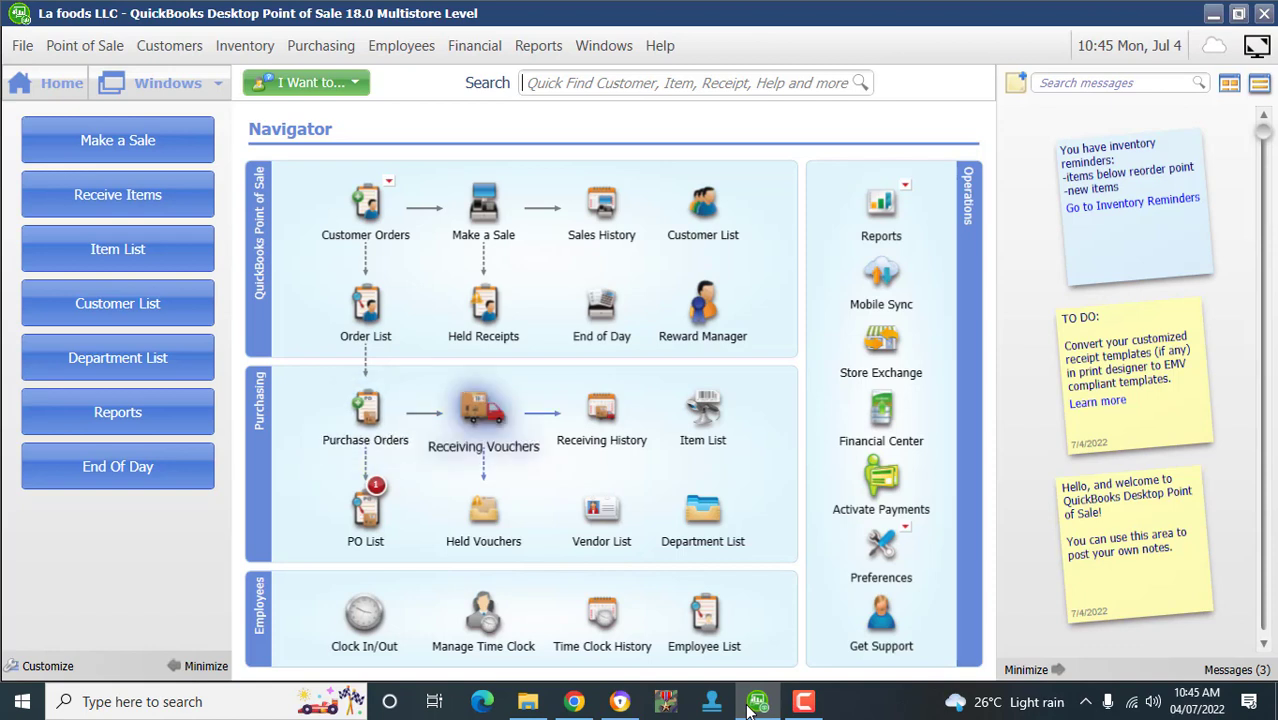
# - Start a new receiving voucher and choose Receive from PO to list open orders
pyautogui.click(483, 415)
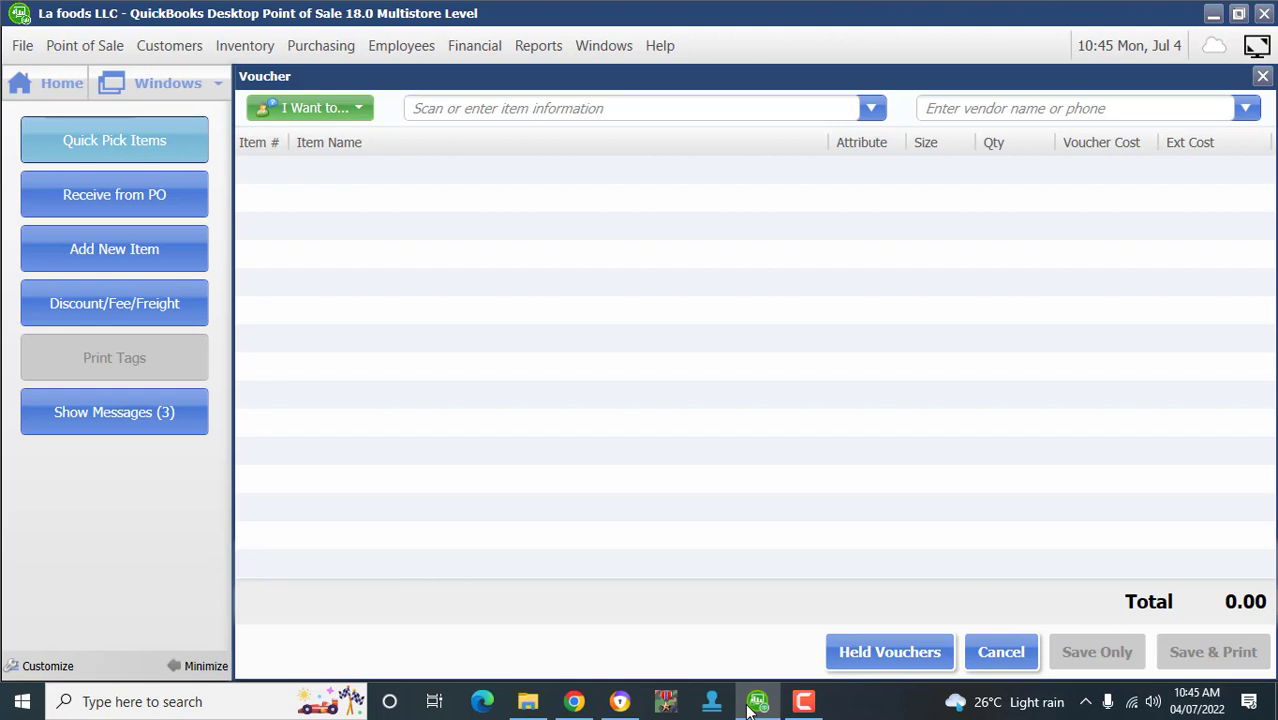
pyautogui.press('Down')
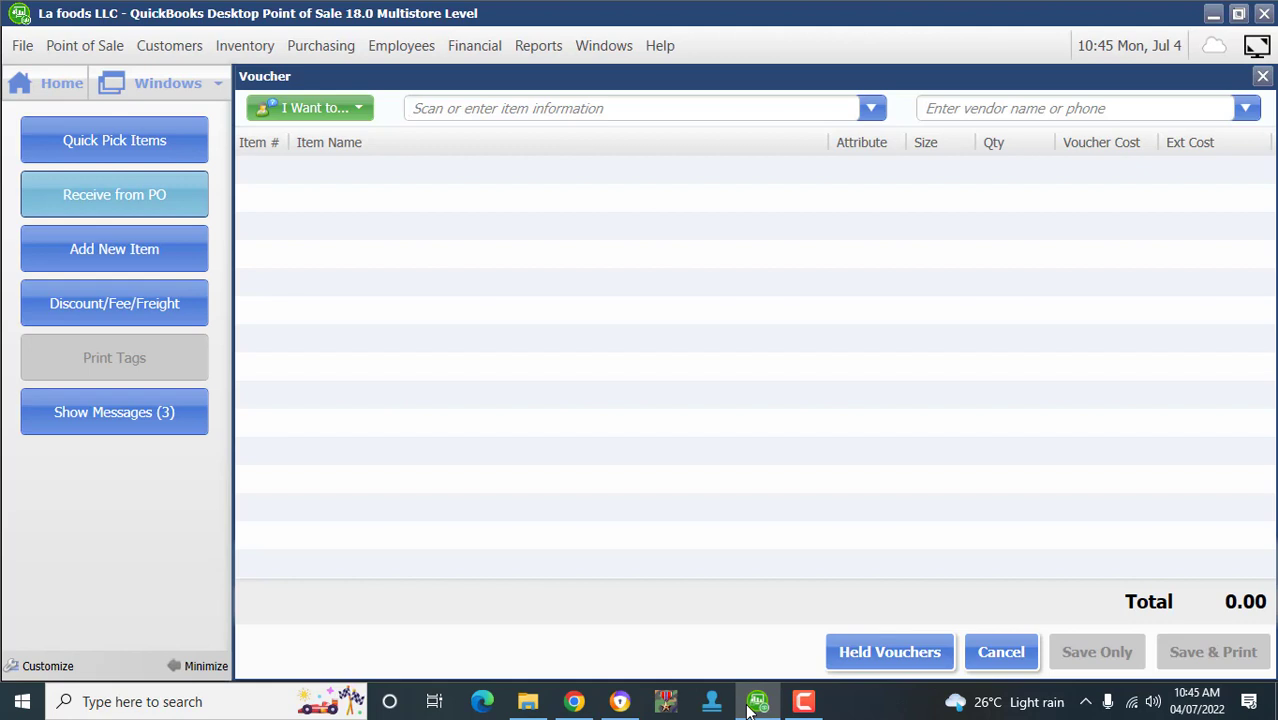
pyautogui.press('Return')
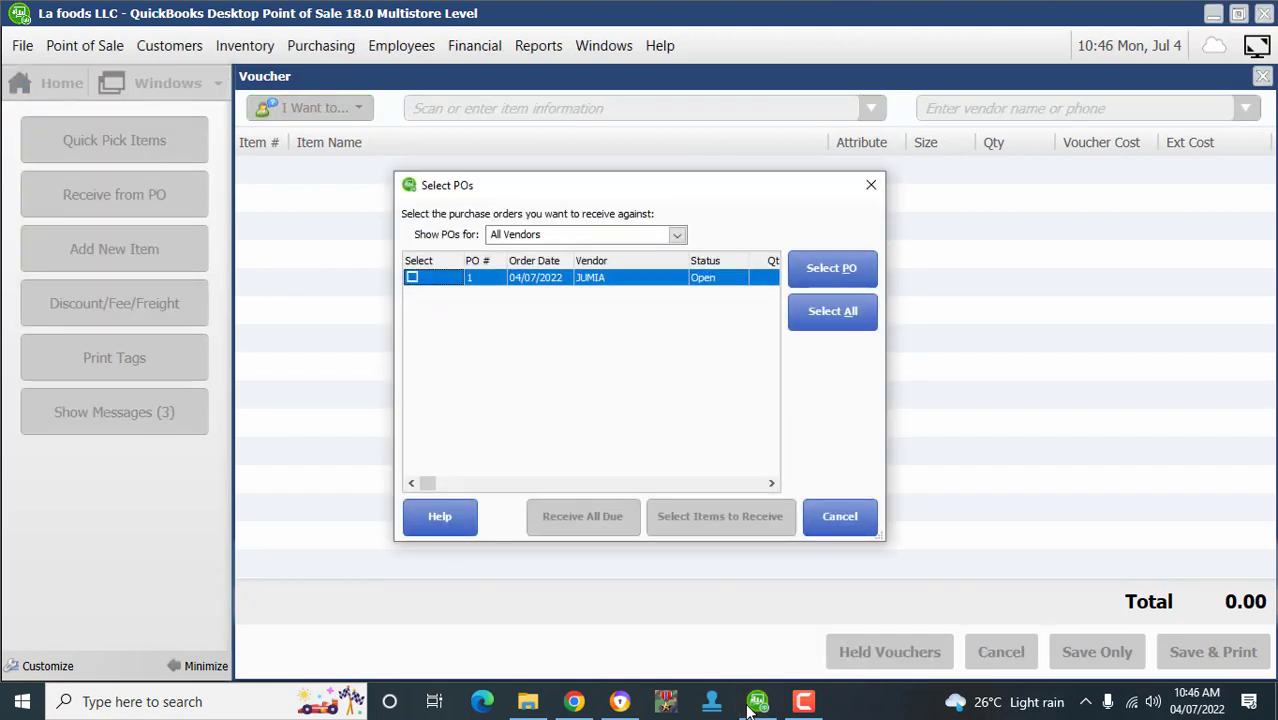
# - Mark JUMIA's PO #1 and list its items: HP 15 (13 due), Samsung Galaxy (5 due)
pyautogui.press('space')
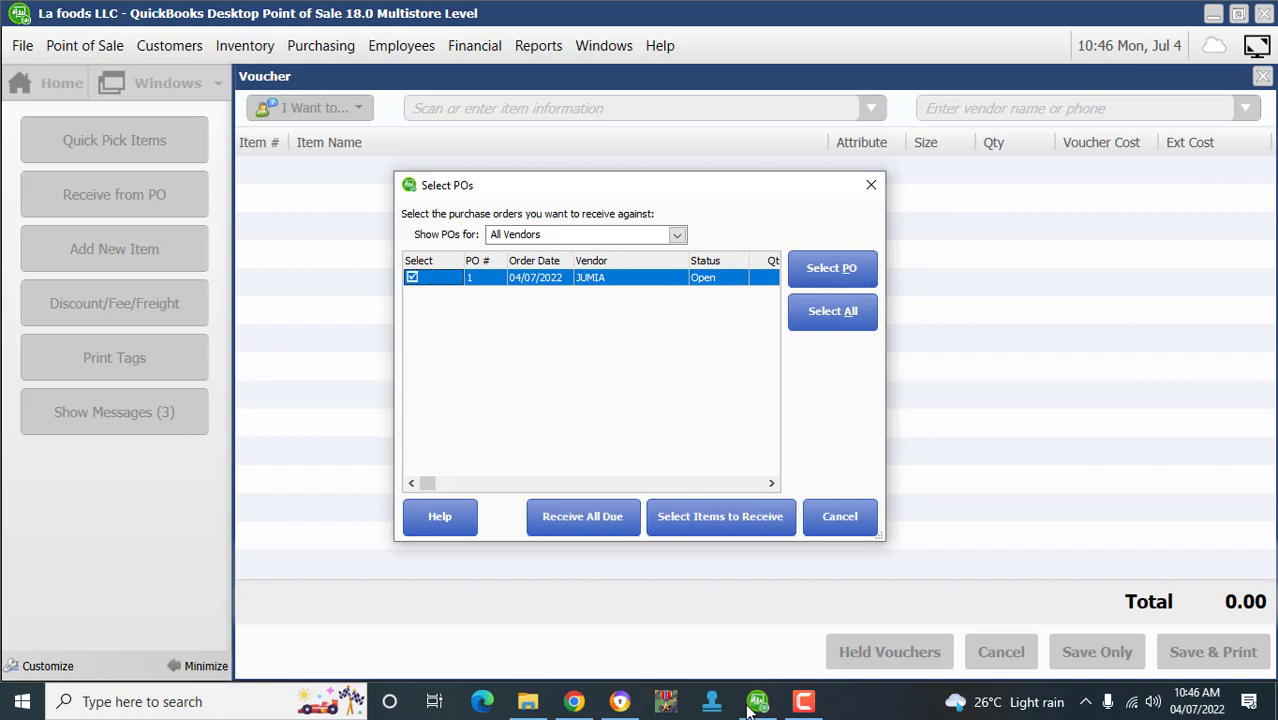
pyautogui.press('Right')
pyautogui.press('Right')
pyautogui.press('Right')
pyautogui.press('Right')
pyautogui.press('Right')
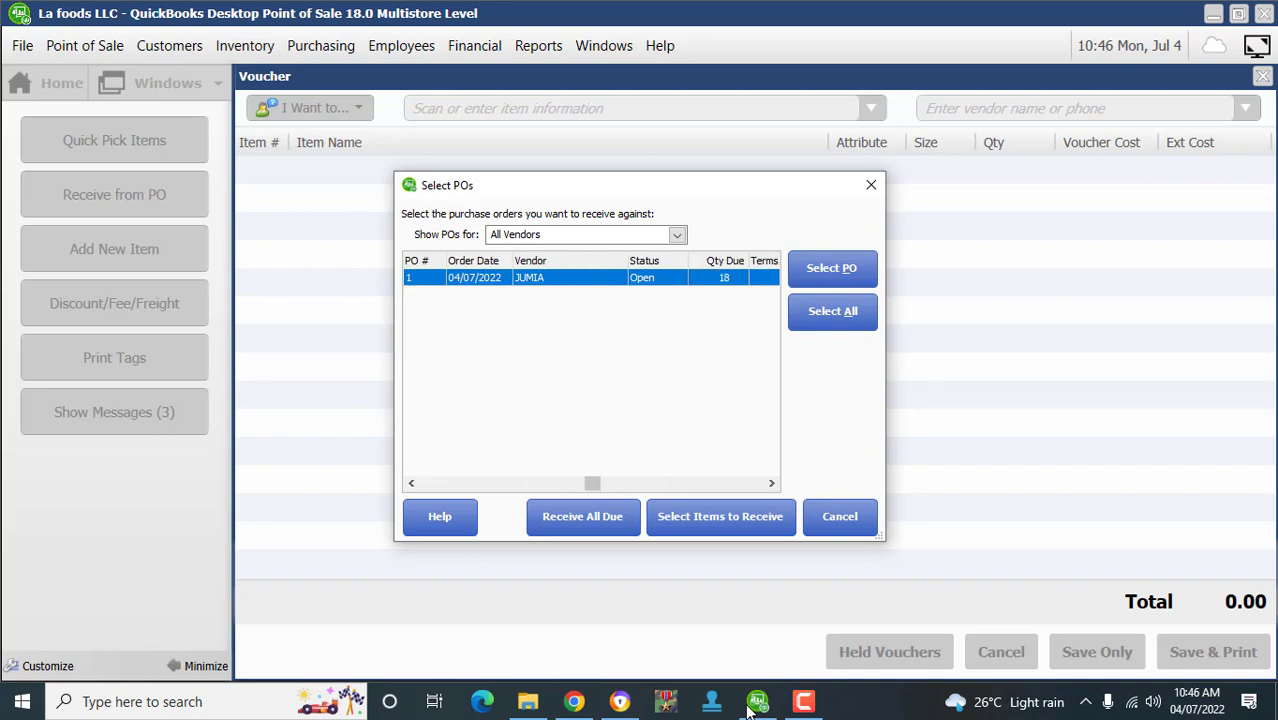
pyautogui.press('Right')
pyautogui.press('Right')
pyautogui.press('Right')
pyautogui.press('Right')
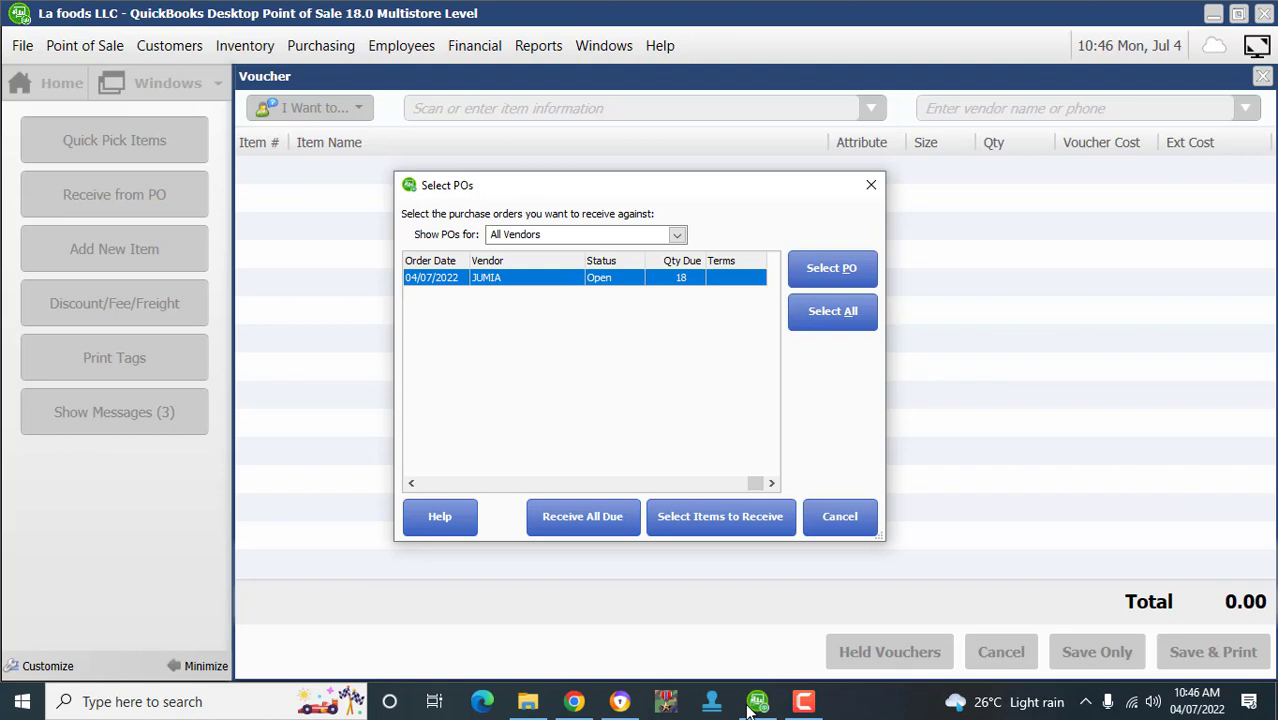
pyautogui.press('Tab')
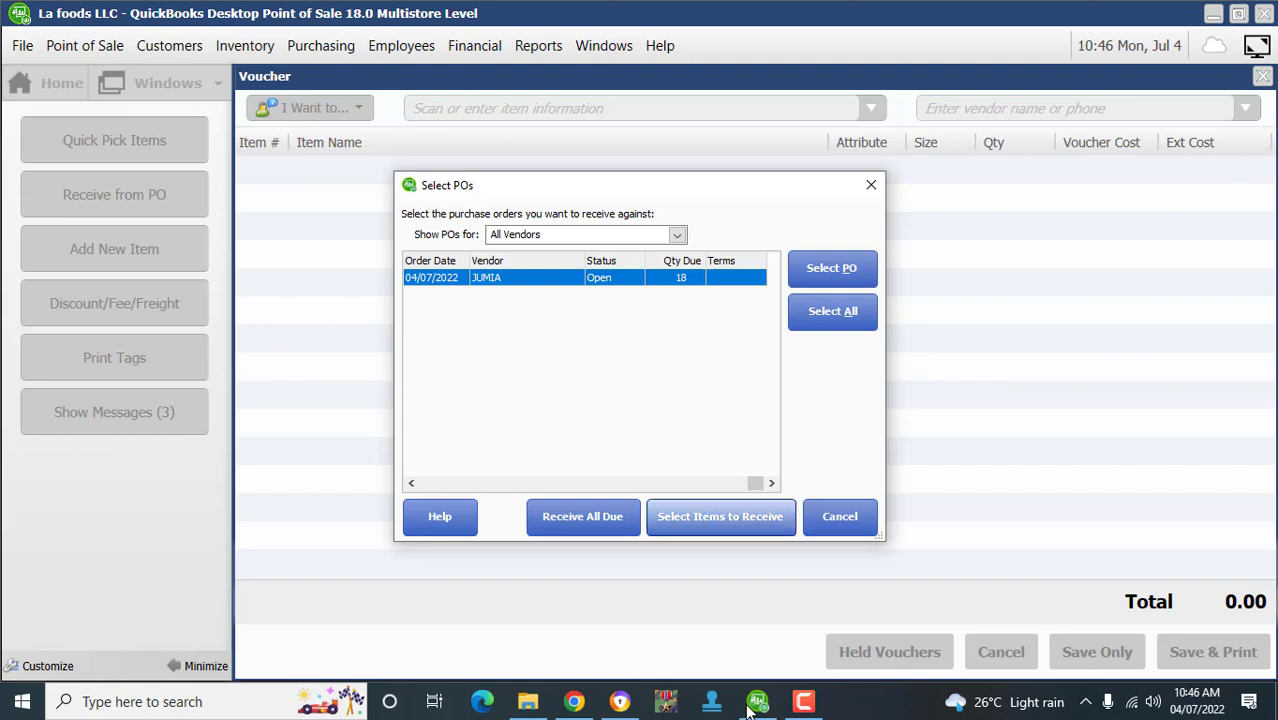
pyautogui.press('Return')
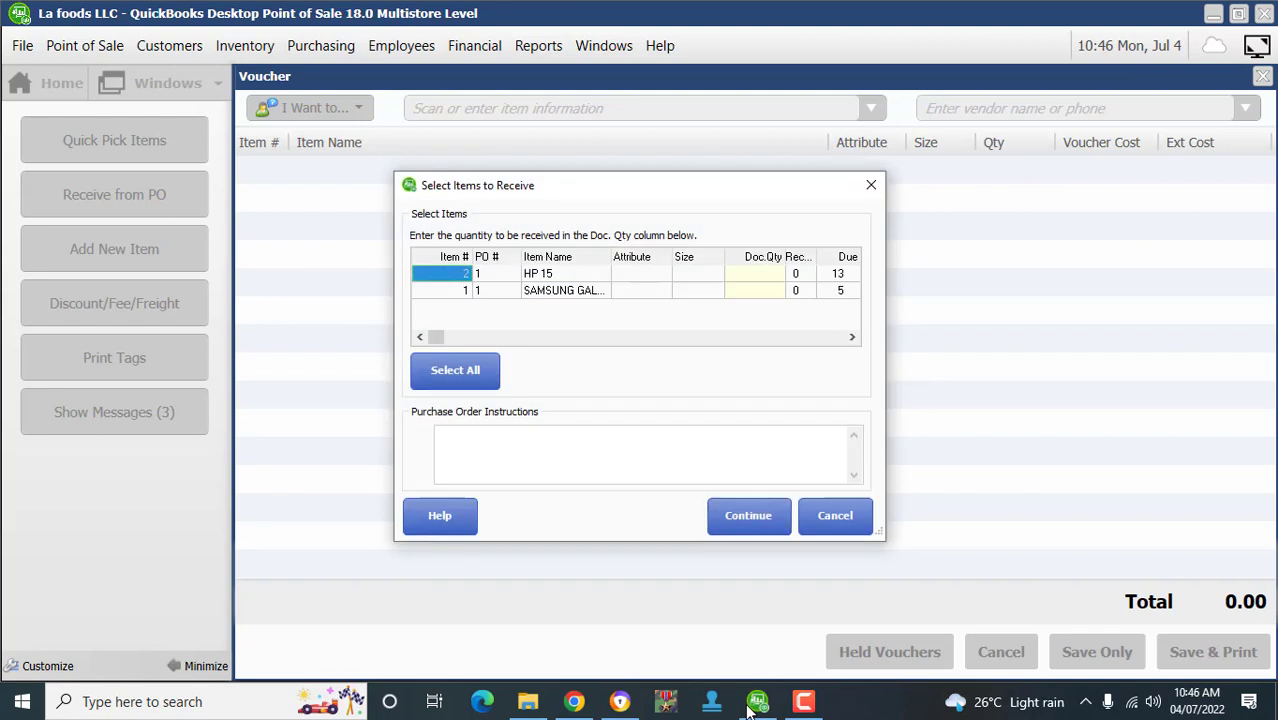
# - Select both PO 1 items at their due quantities and continue to Samsung serial-number entry
pyautogui.press('Tab')
pyautogui.press('Return')
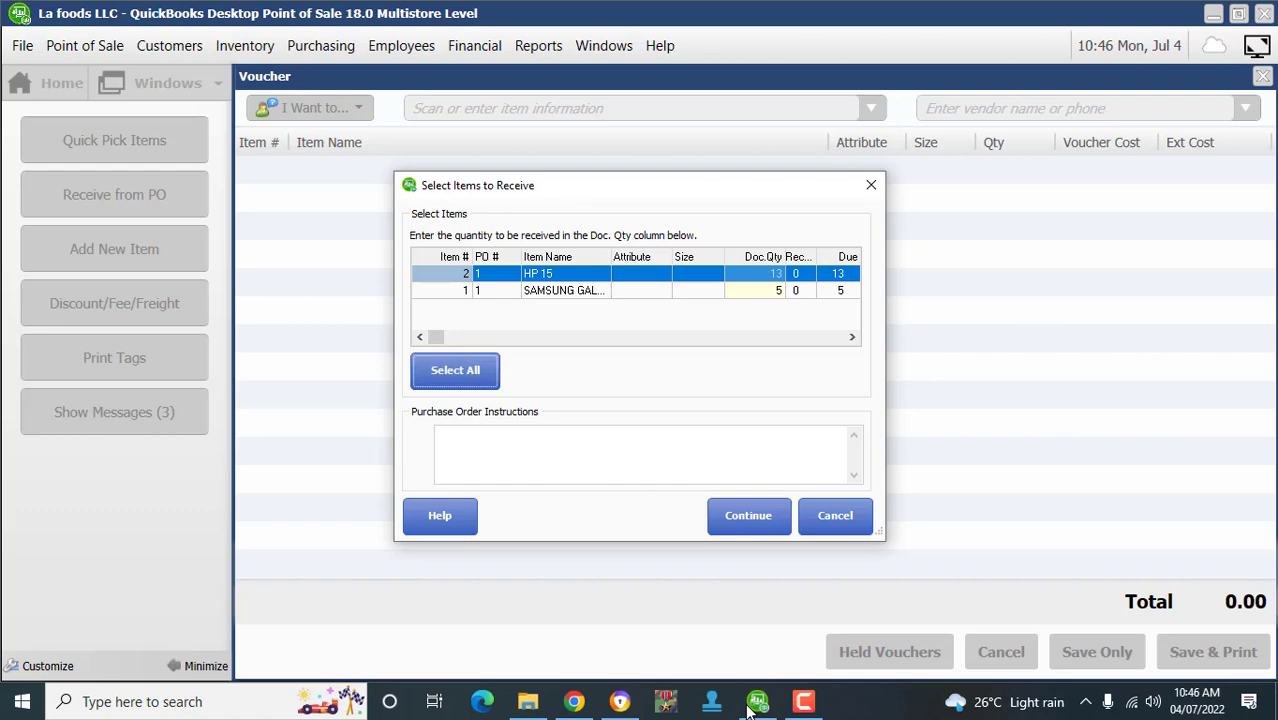
pyautogui.press('Return')
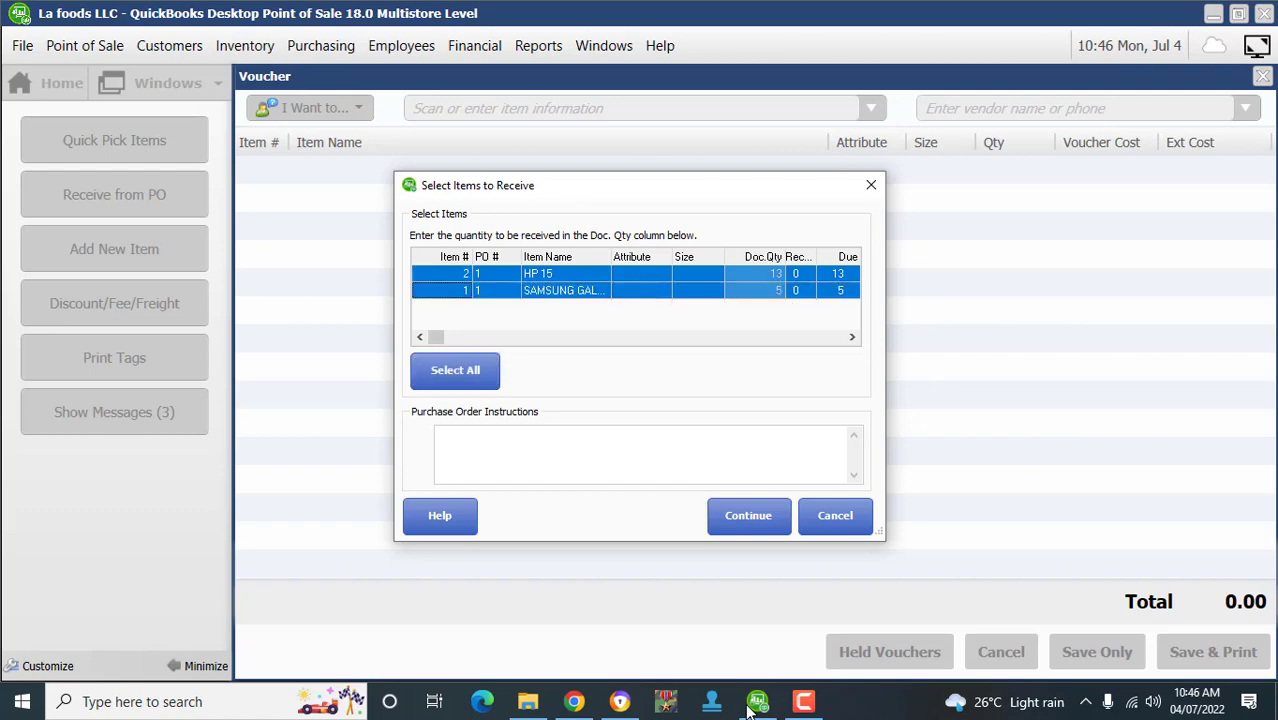
pyautogui.press('Tab')
pyautogui.press('Return')
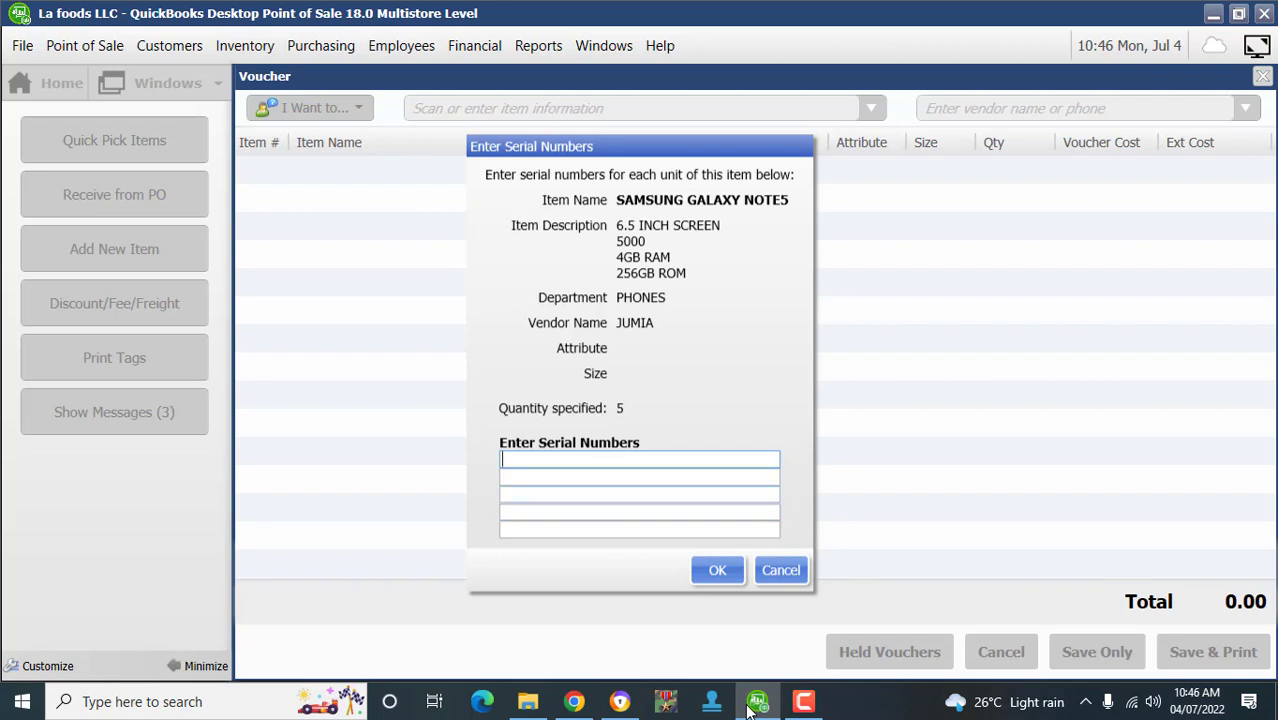
pyautogui.write('768575765756')
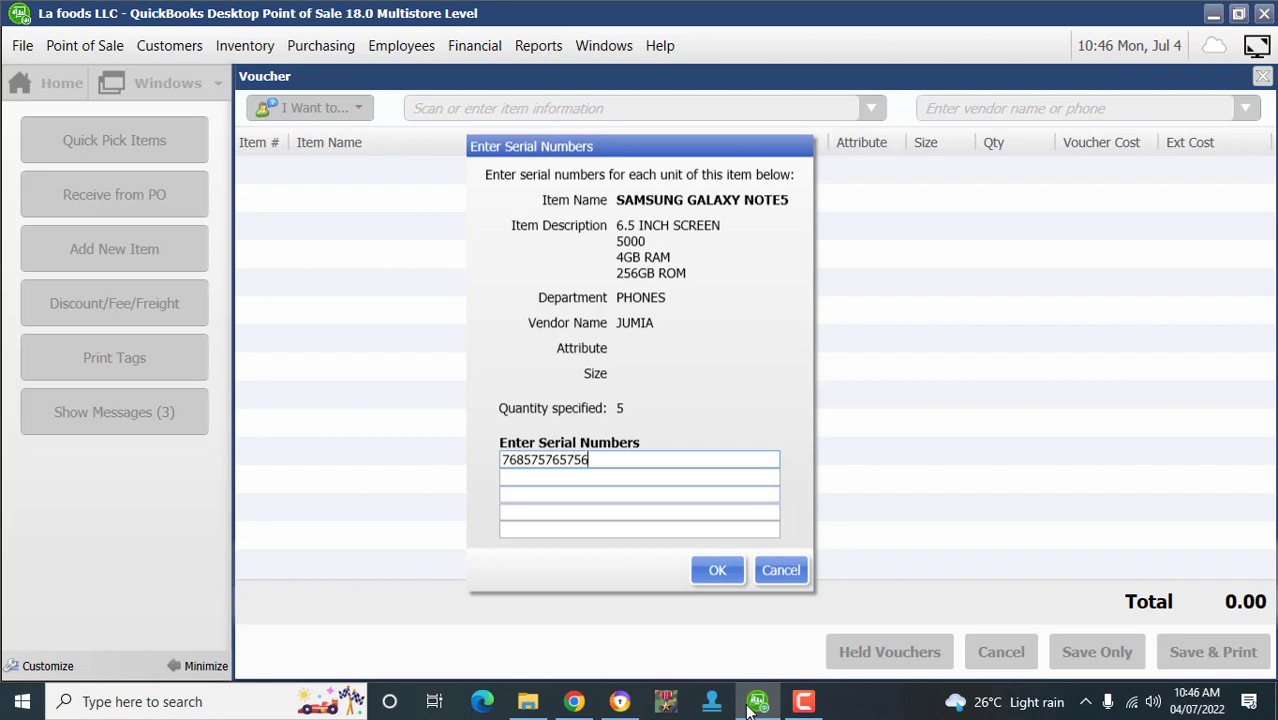
pyautogui.press('Return')
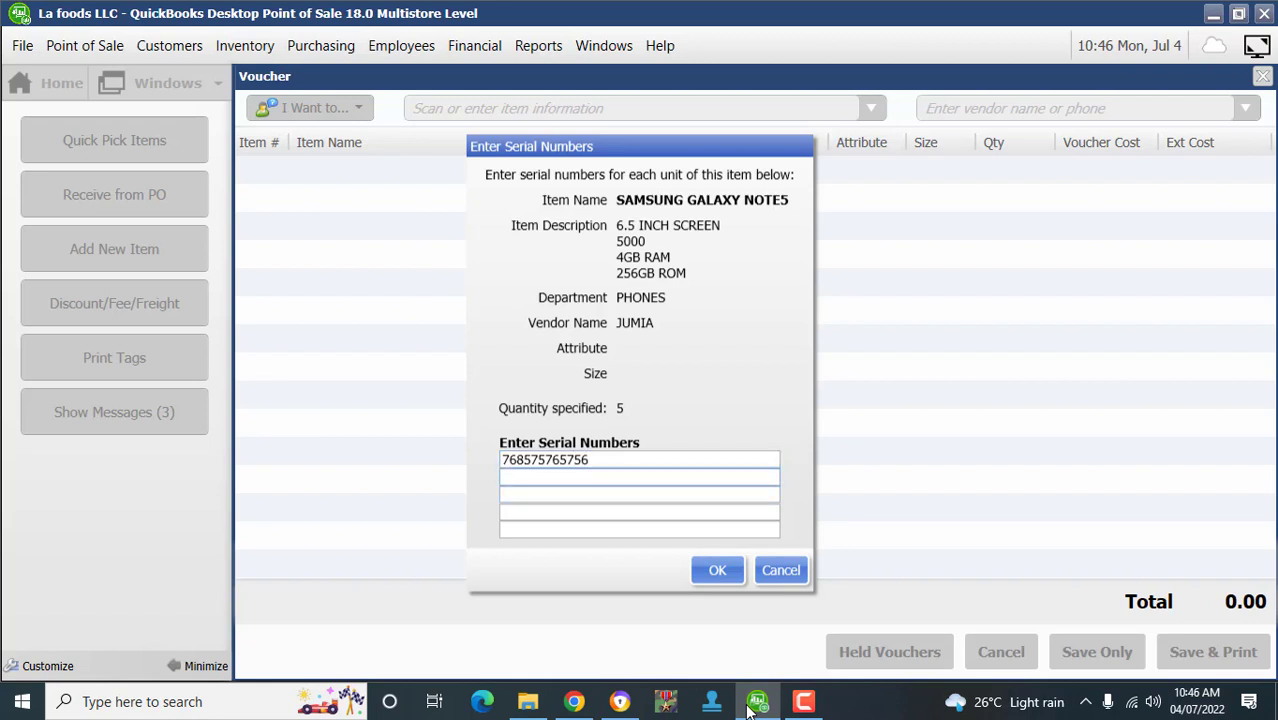
pyautogui.write('76576576576576')
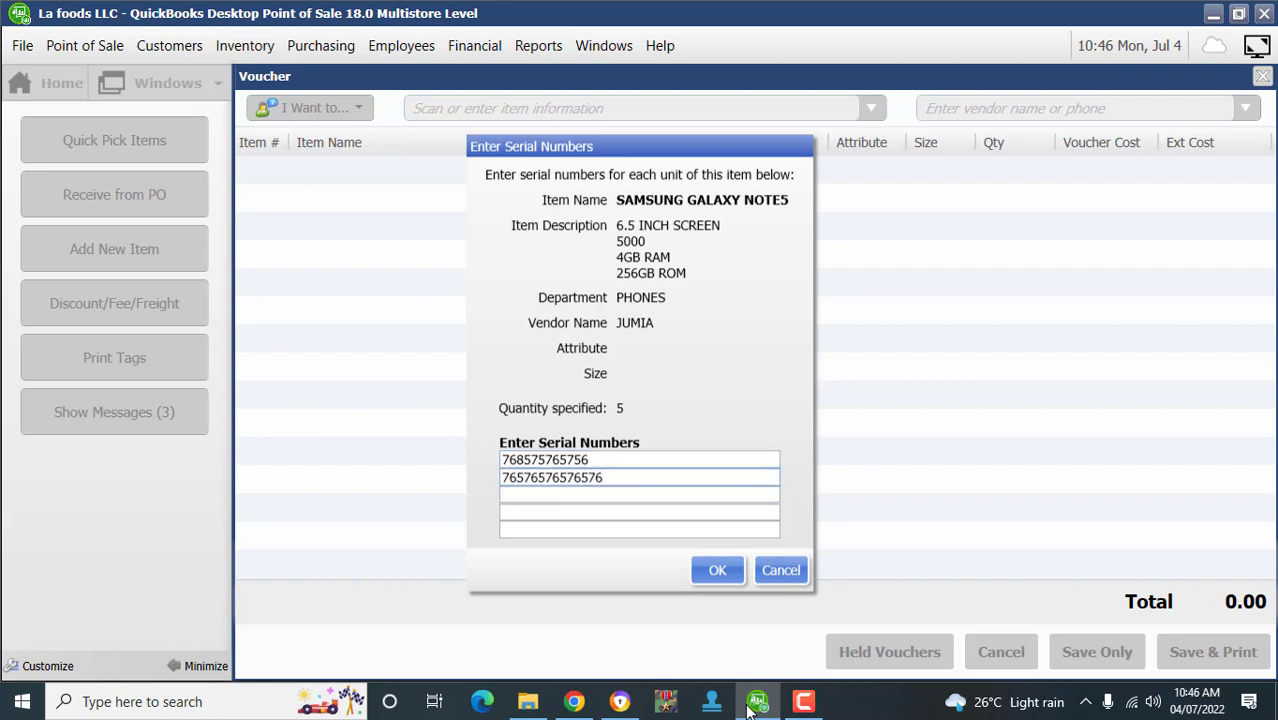
pyautogui.press('Return')
pyautogui.write('6576576576576')
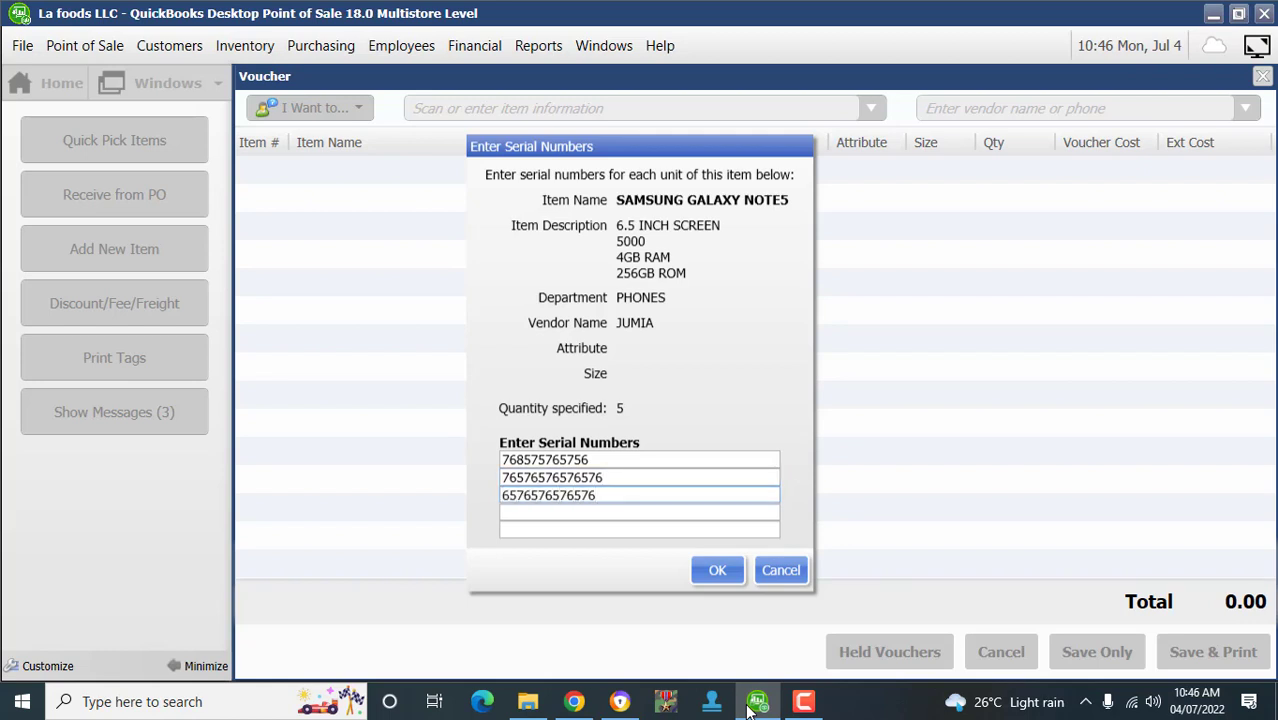
pyautogui.press('Return')
pyautogui.write('7678657576788')
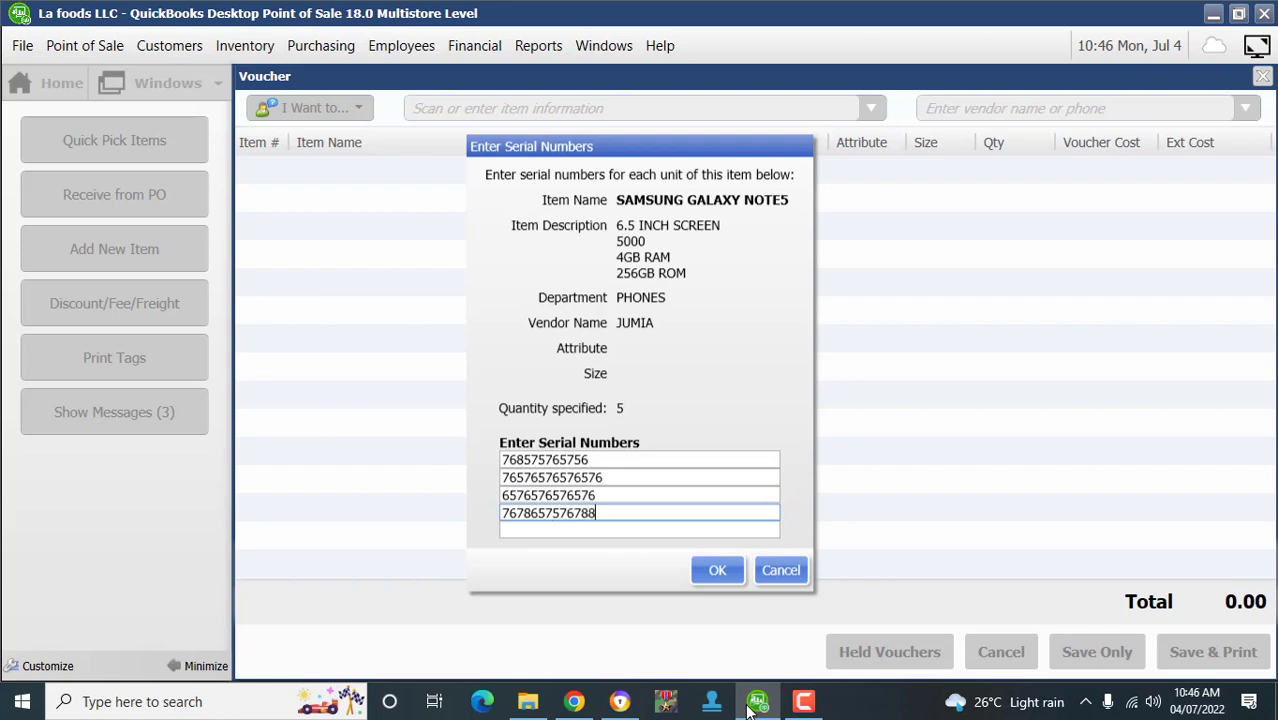
pyautogui.press('Return')
pyautogui.write('7657656576578657')
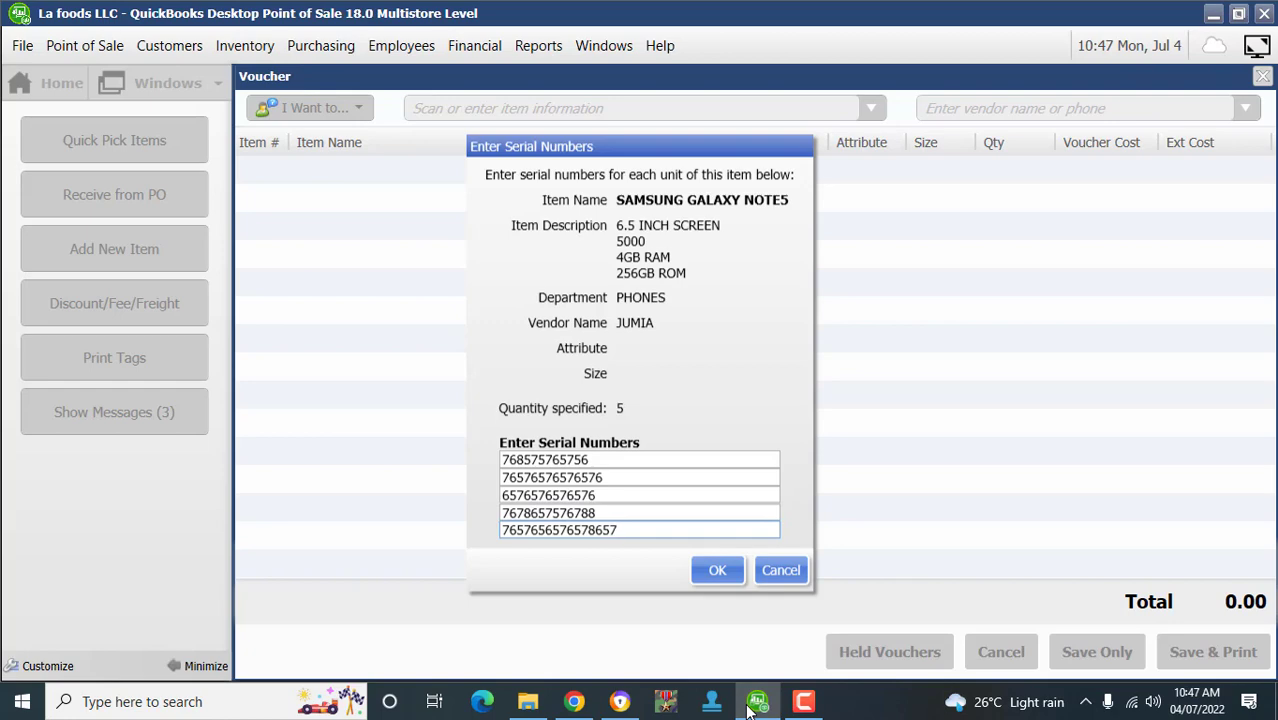
pyautogui.press('Return')
pyautogui.press('Return')
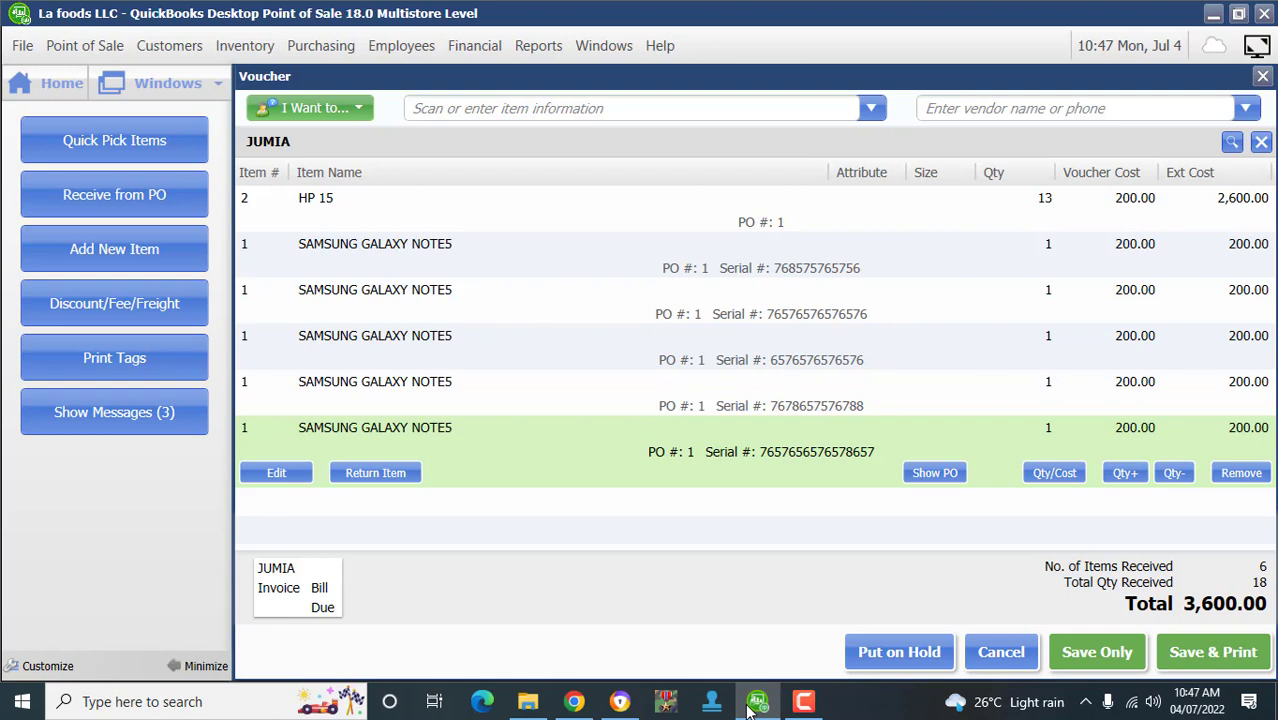
# - Review the HP 15 line and save the 3,600.00 JUMIA receiving voucher with F11
pyautogui.press('Down')
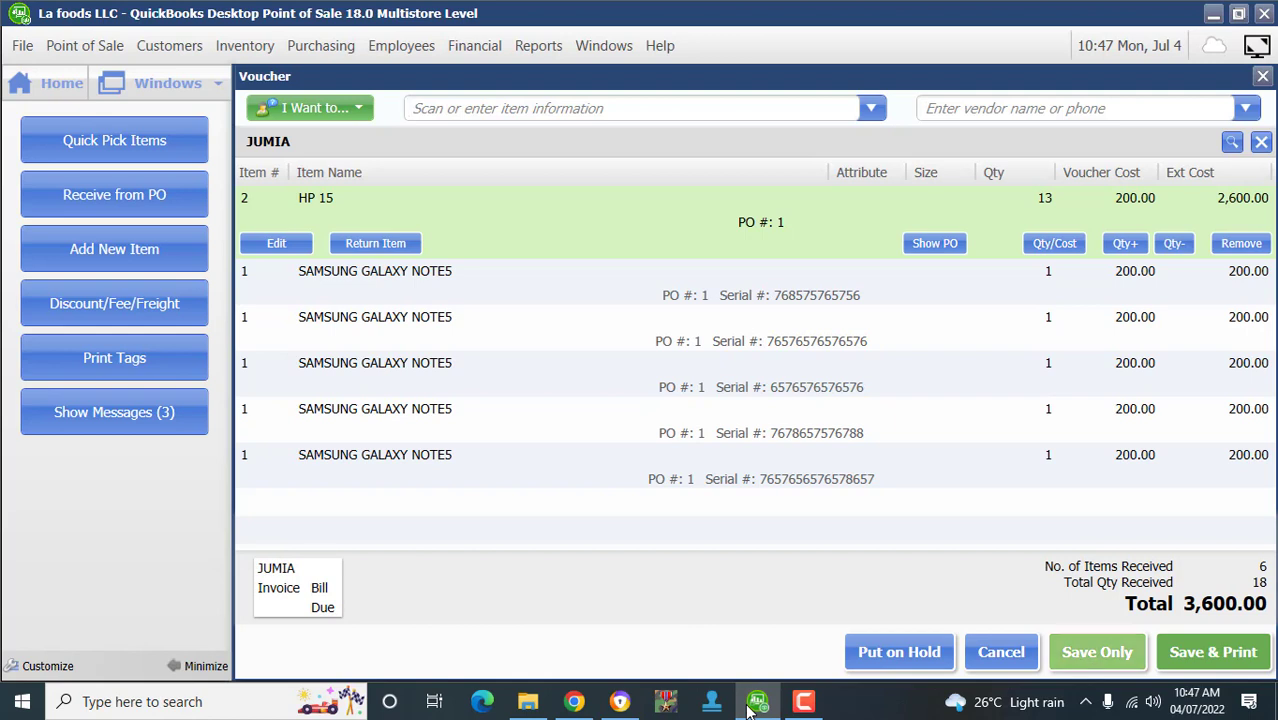
pyautogui.press('F11')
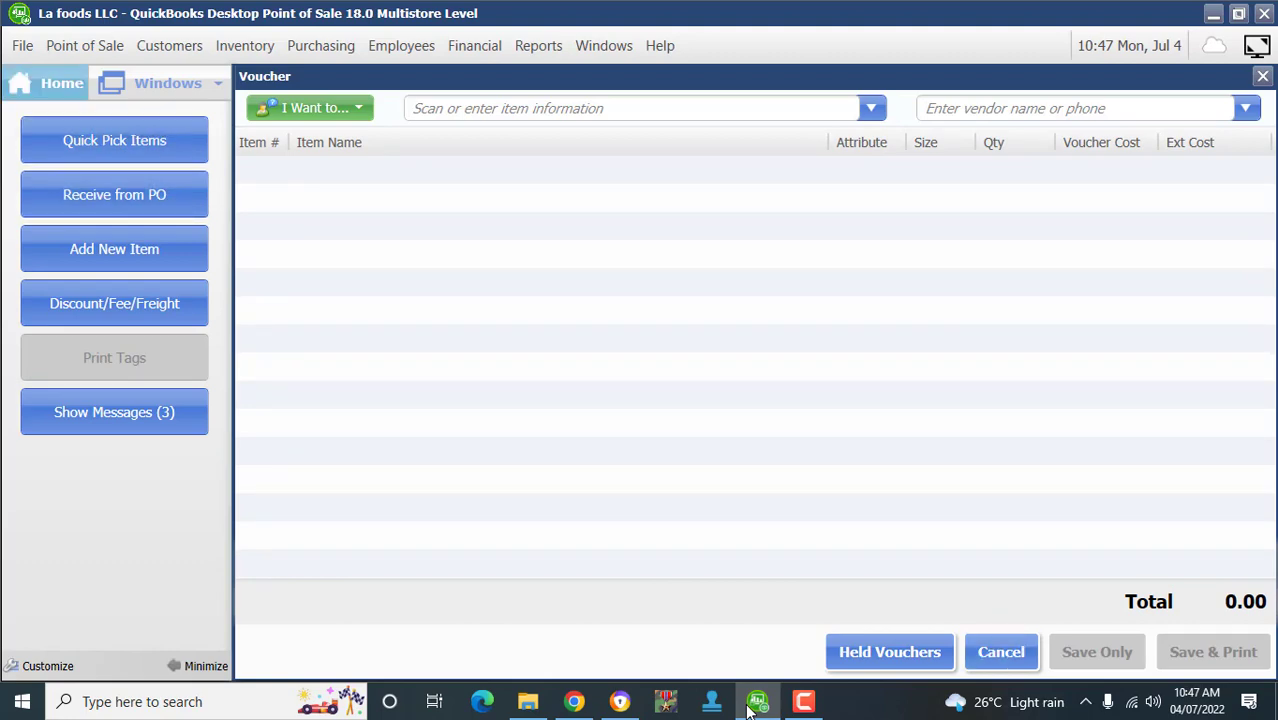
# - Check on-hand quantities of SAMSUNG GALAXY NOTE5 and HP 15 in the Item List, then return Home
pyautogui.click(48, 83)
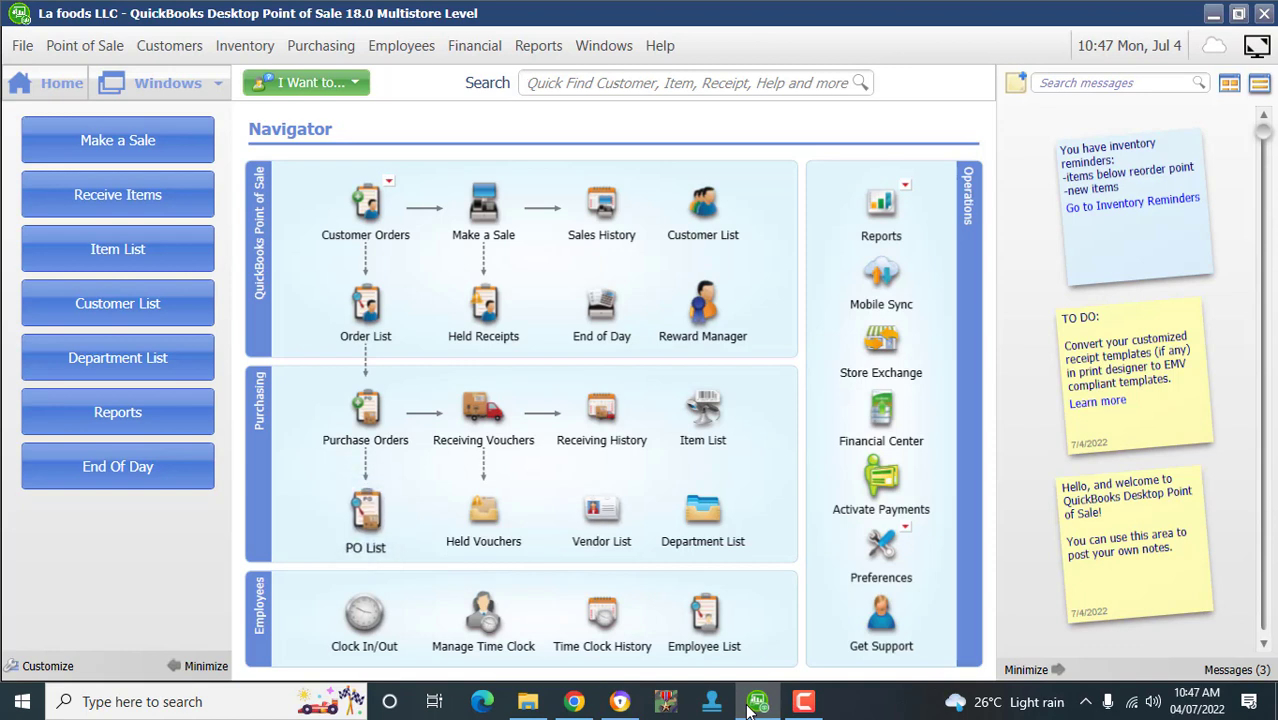
pyautogui.click(703, 415)
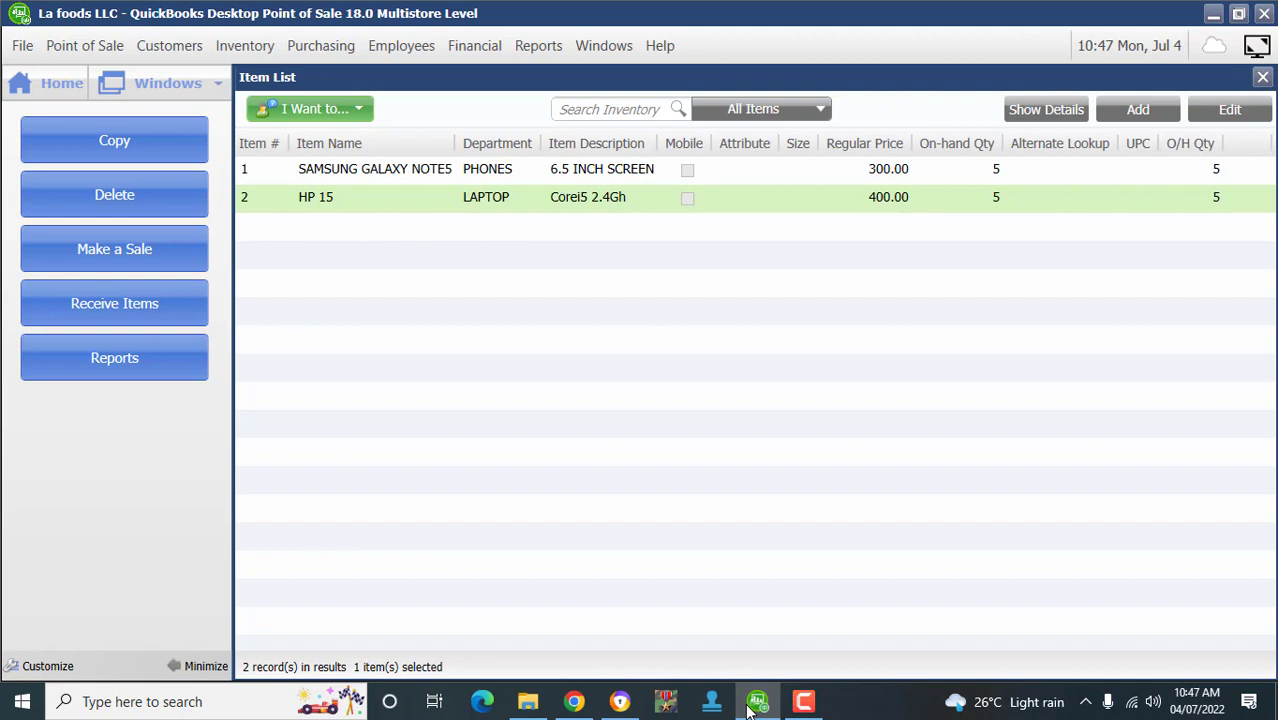
pyautogui.press('Up')
pyautogui.press('Down')
pyautogui.click(47, 83)
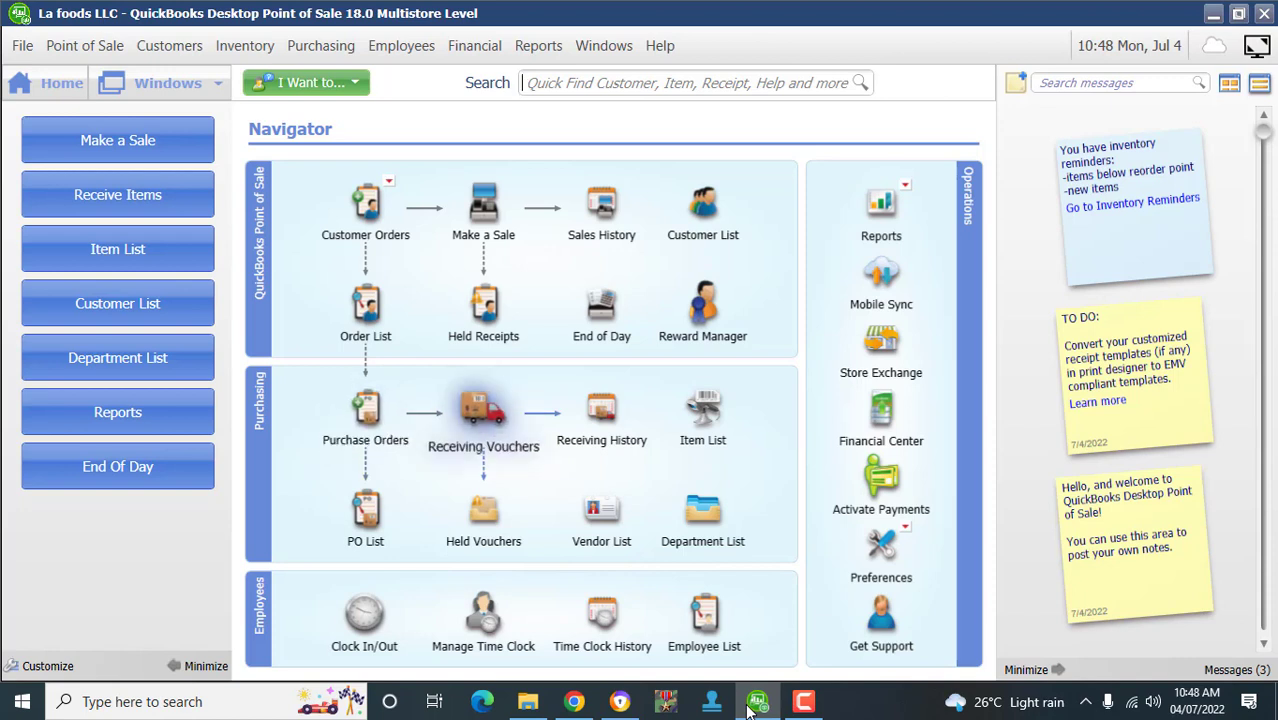
pyautogui.click(483, 410)
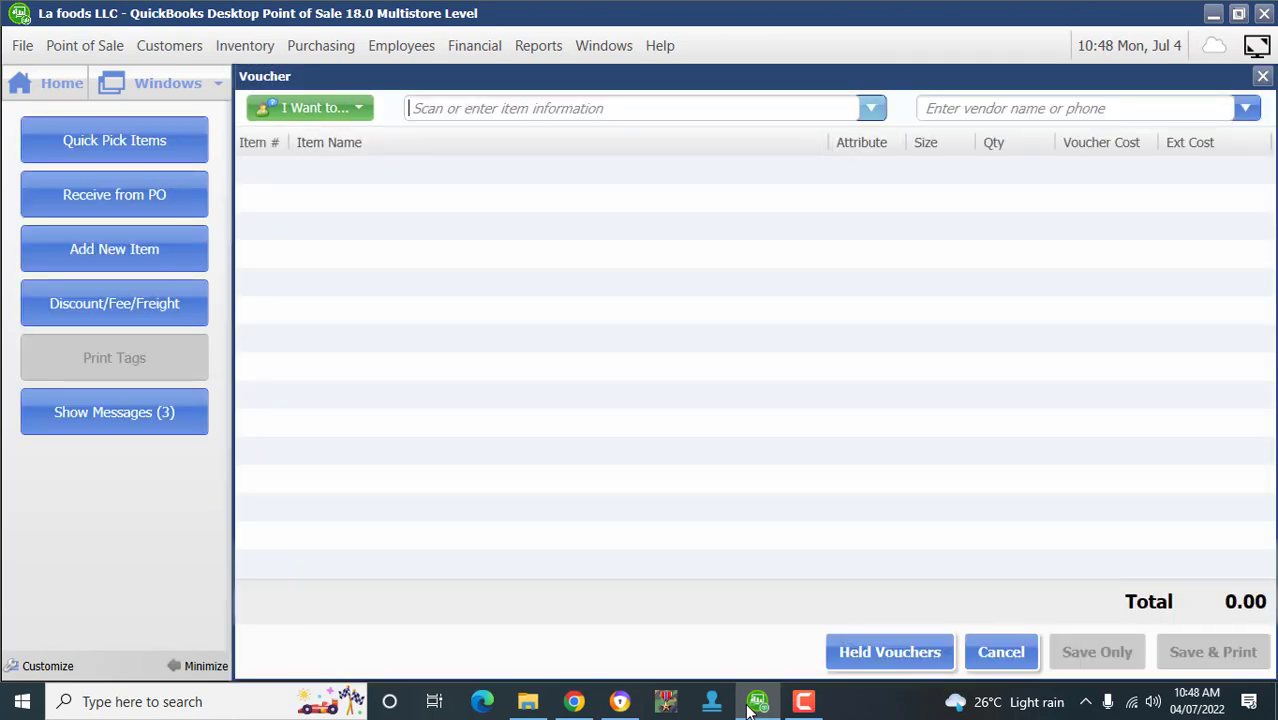
pyautogui.click(871, 108)
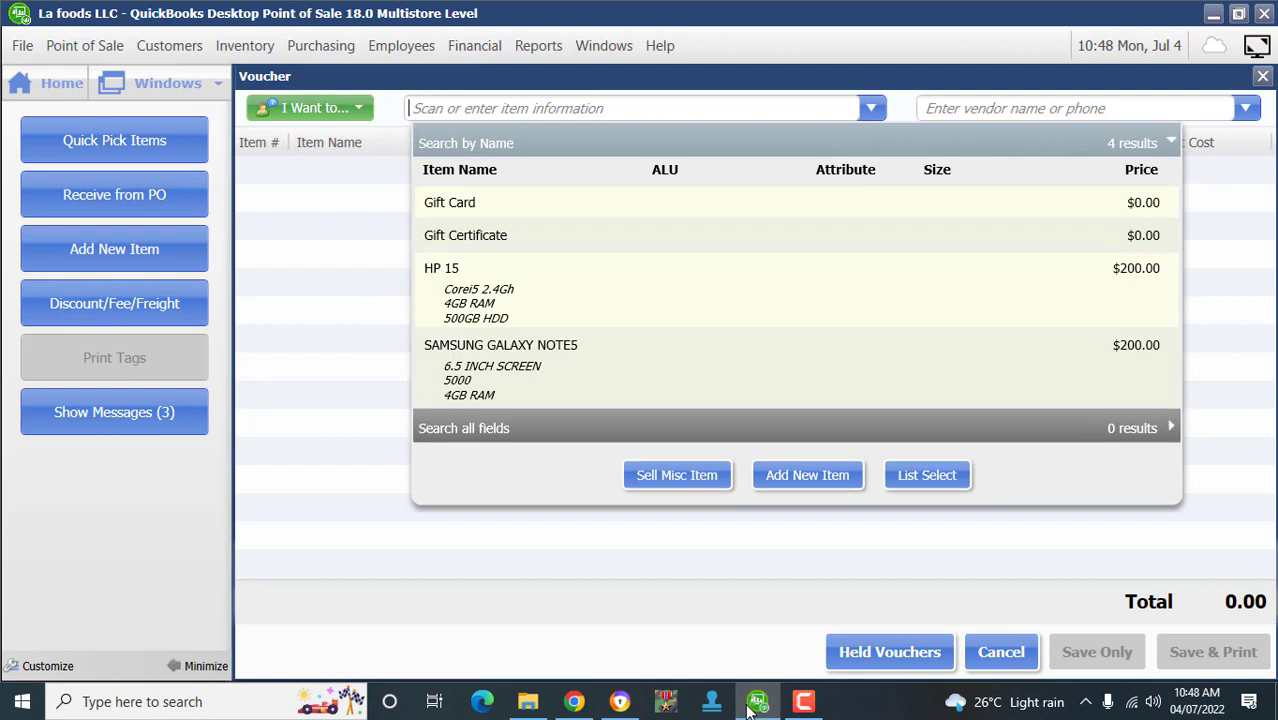
pyautogui.click(871, 108)
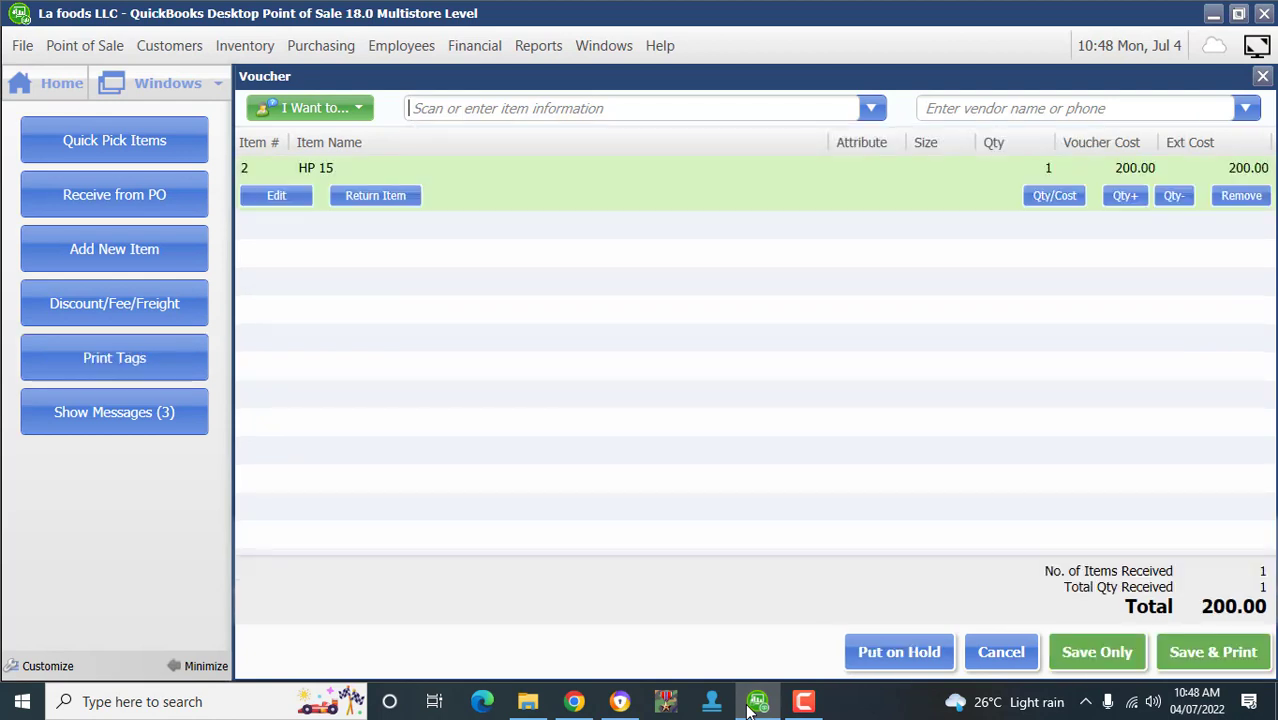
pyautogui.click(871, 108)
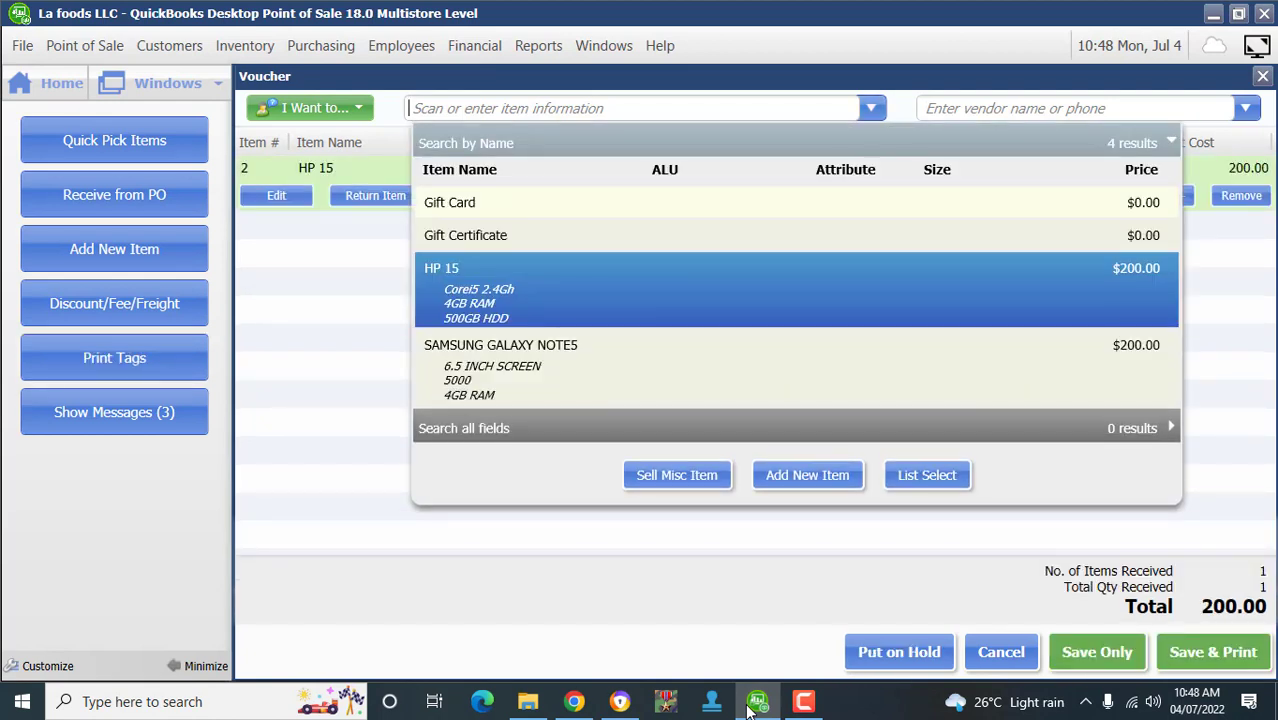
pyautogui.click(790, 364)
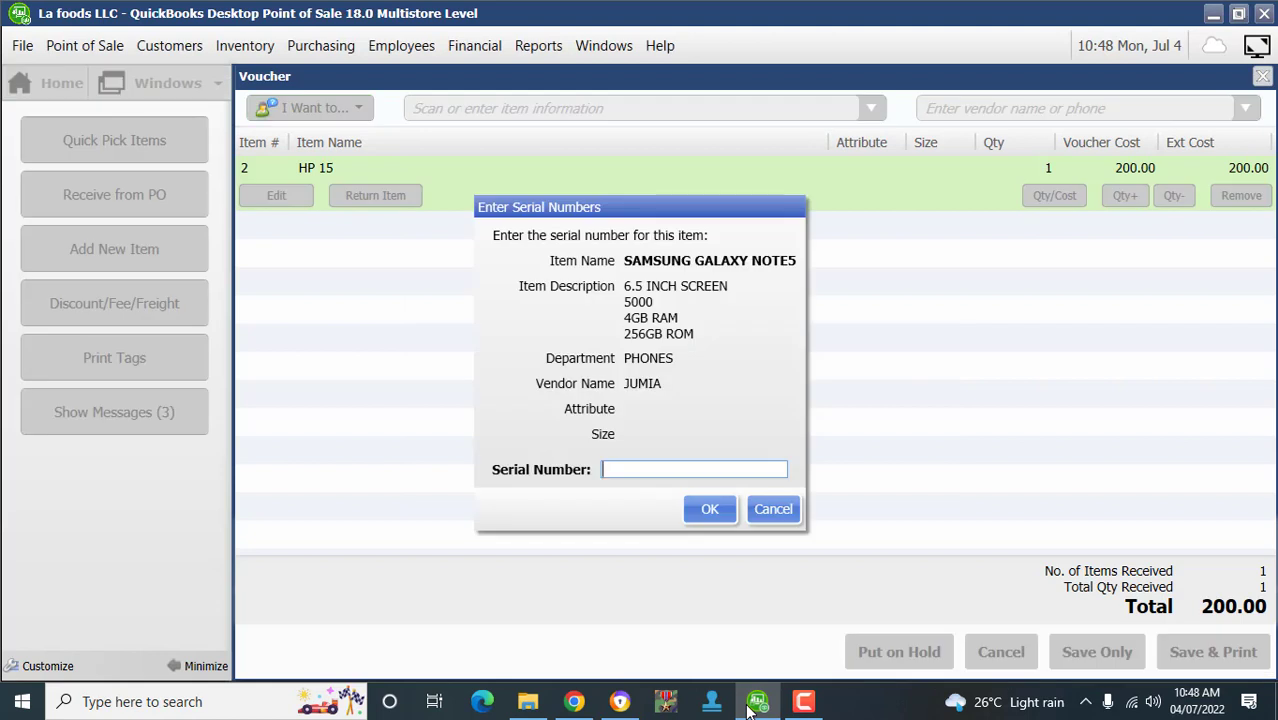
pyautogui.write('78978768678678')
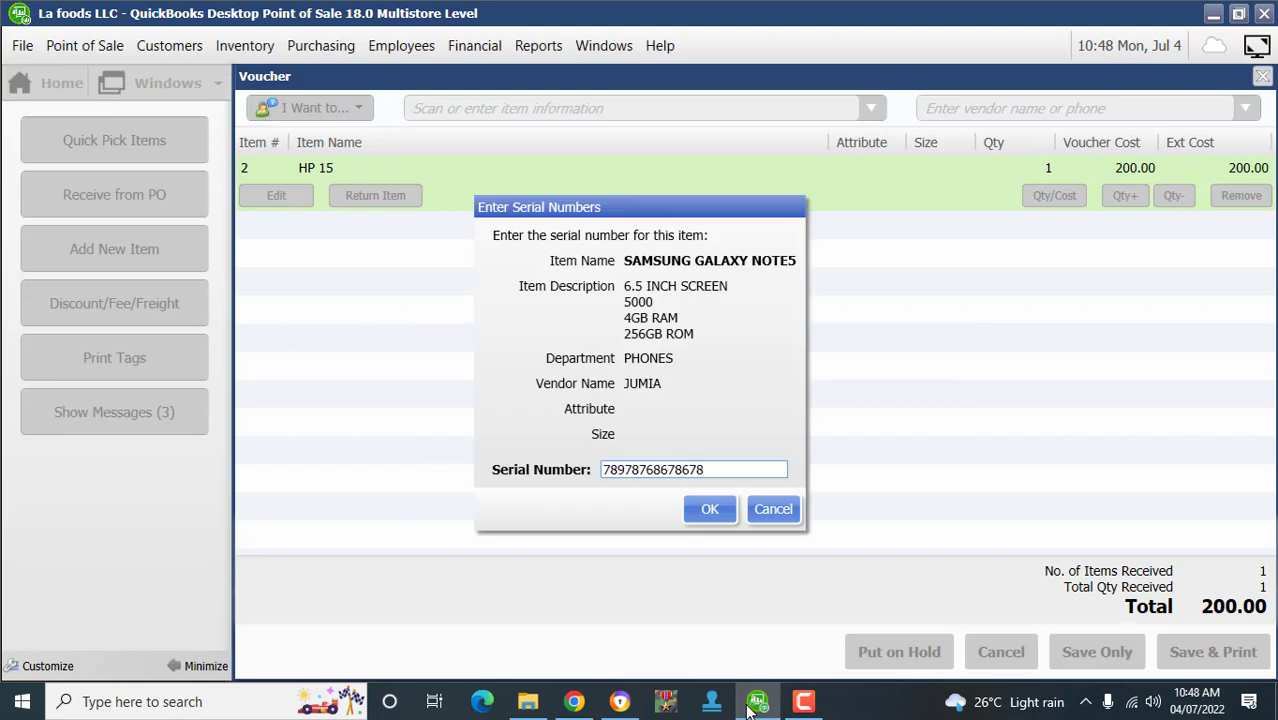
pyautogui.press('Return')
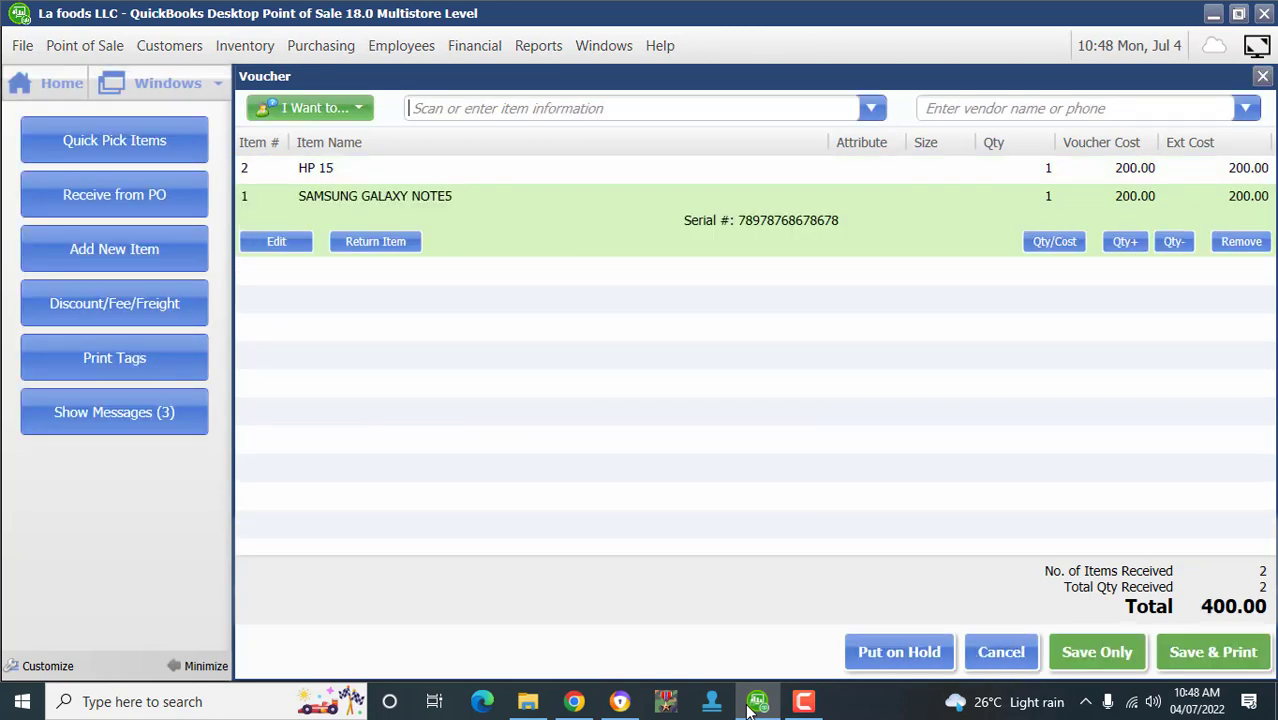
# - Set the voucher quantities to 5 HP 15 and 7 SAMSUNG GALAXY NOTE5
pyautogui.press('Up')
pyautogui.press('Down')
pyautogui.press('Up')
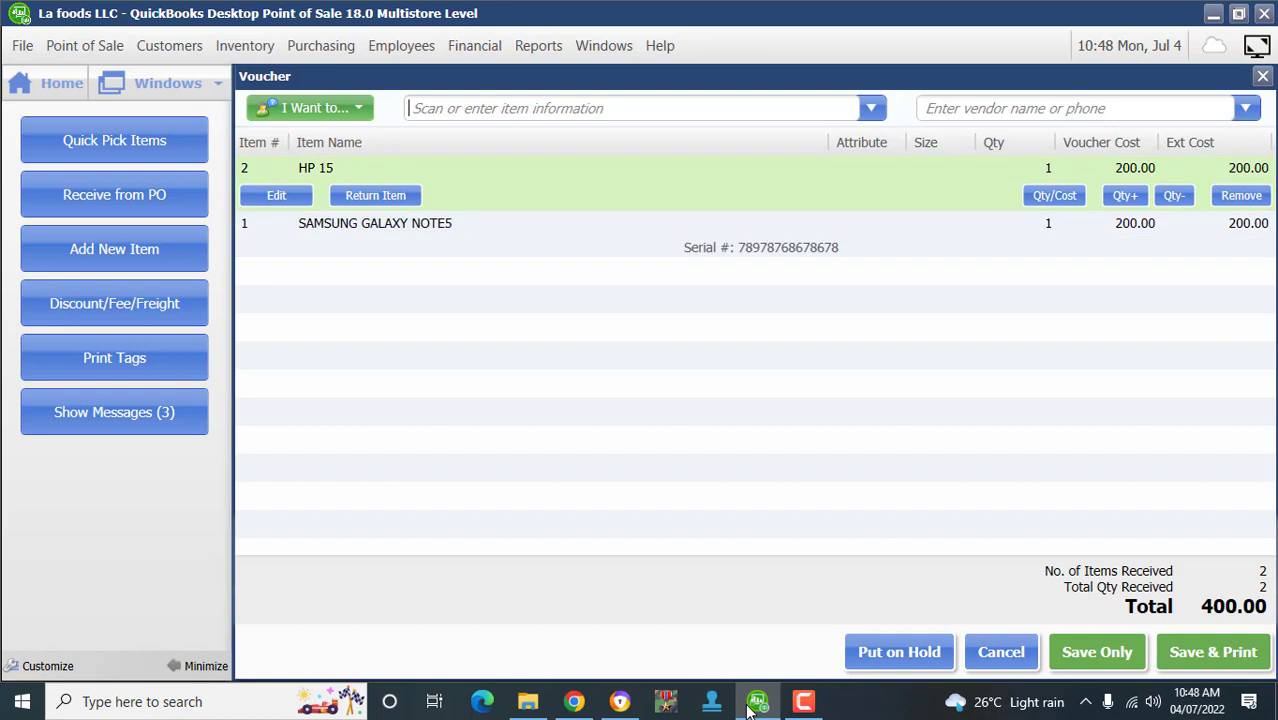
pyautogui.press('Down')
pyautogui.press('Up')
pyautogui.press('Return')
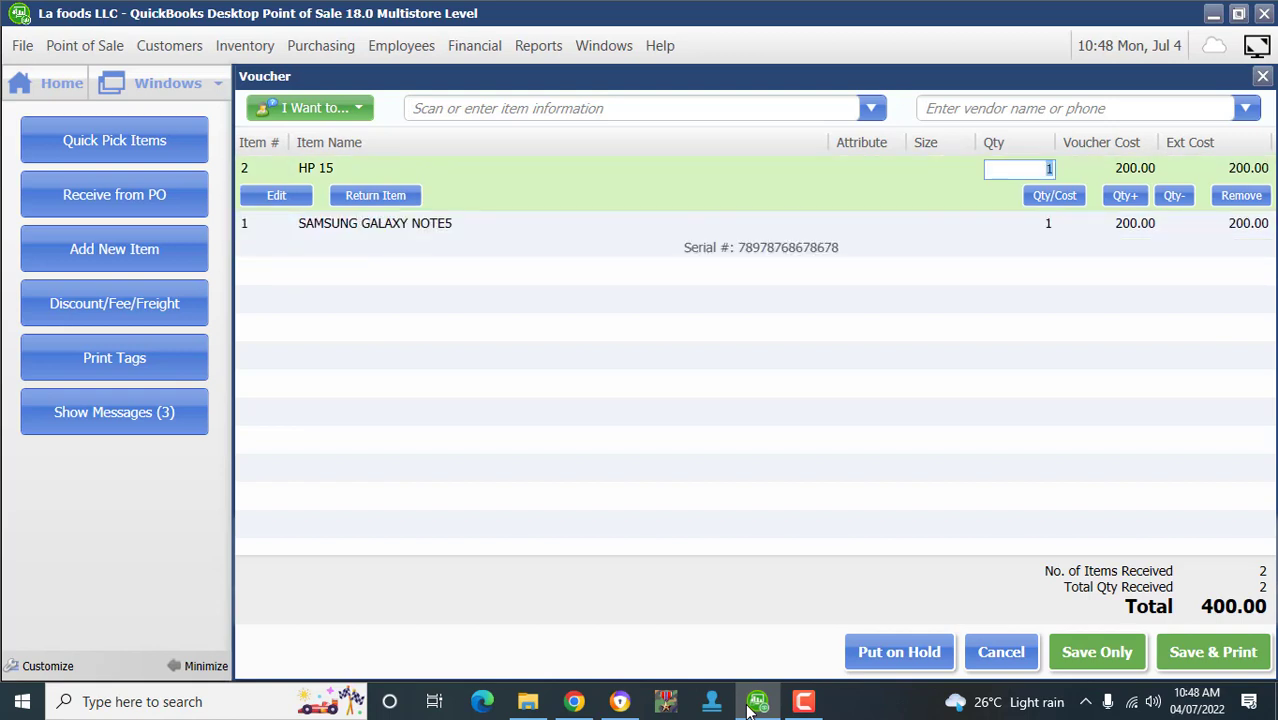
pyautogui.write('5')
pyautogui.press('Down')
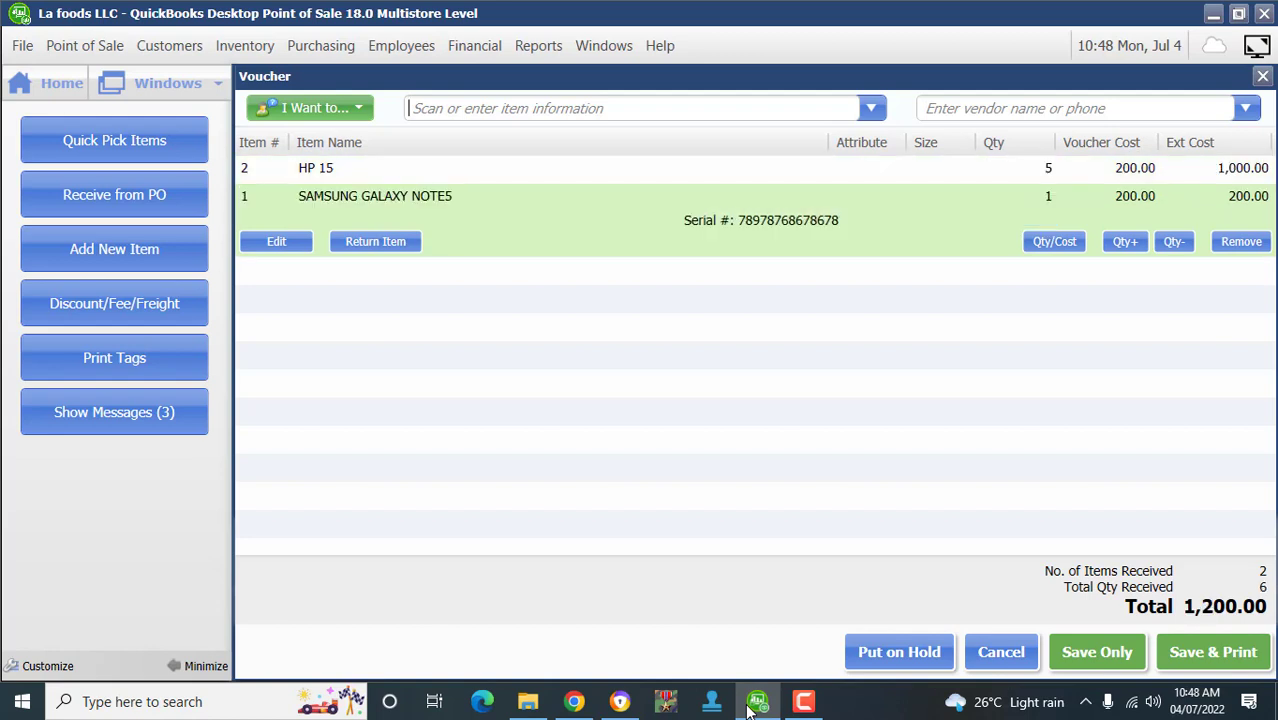
pyautogui.press('Return')
pyautogui.write('7')
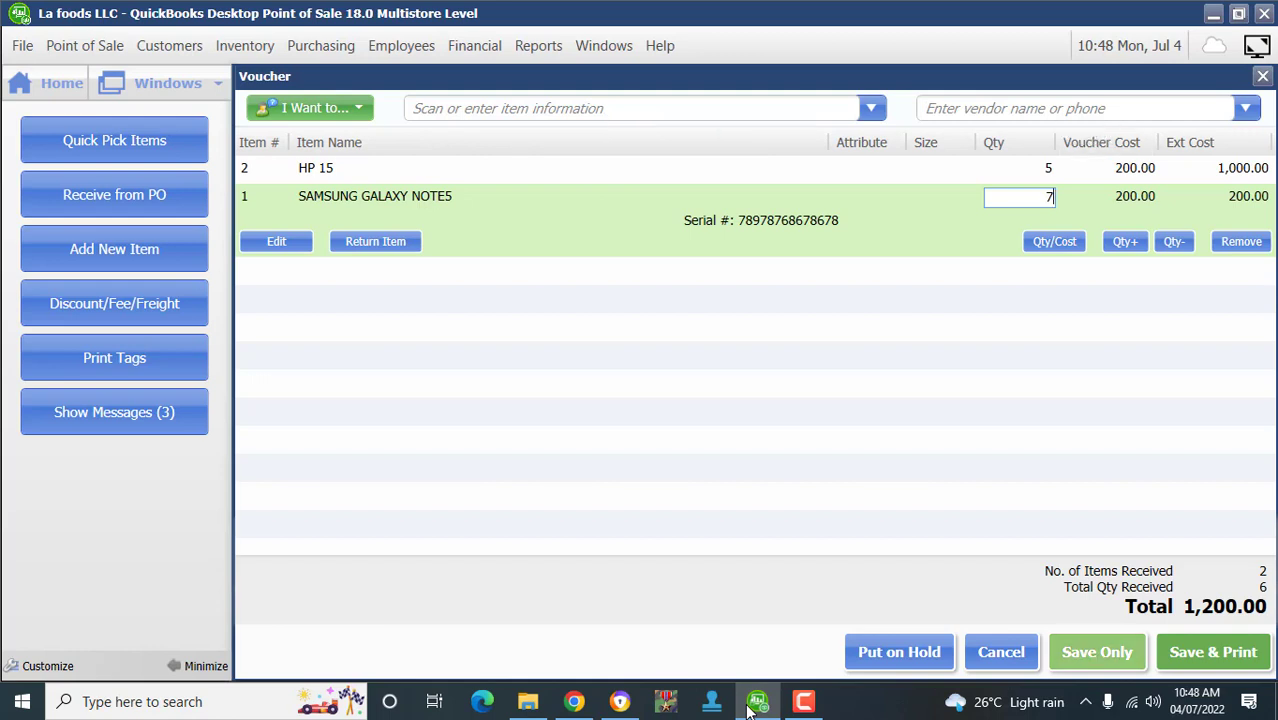
pyautogui.press('Return')
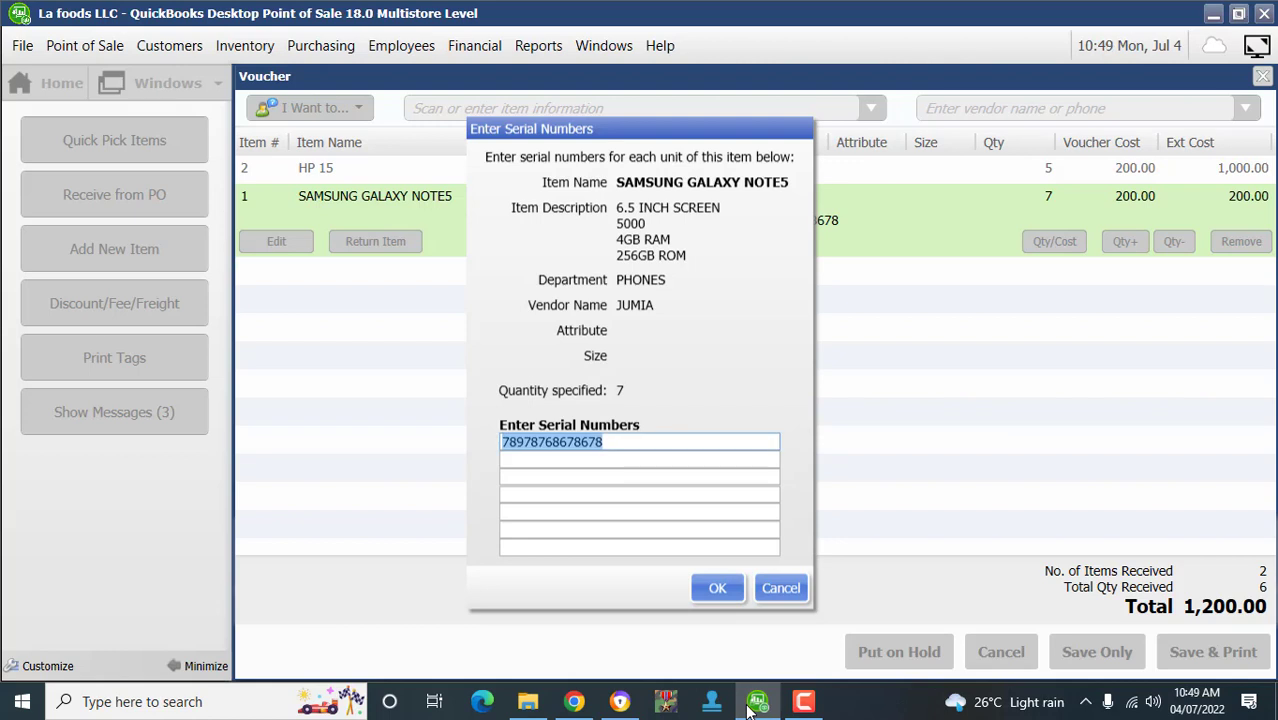
pyautogui.press('Return')
pyautogui.write('78')
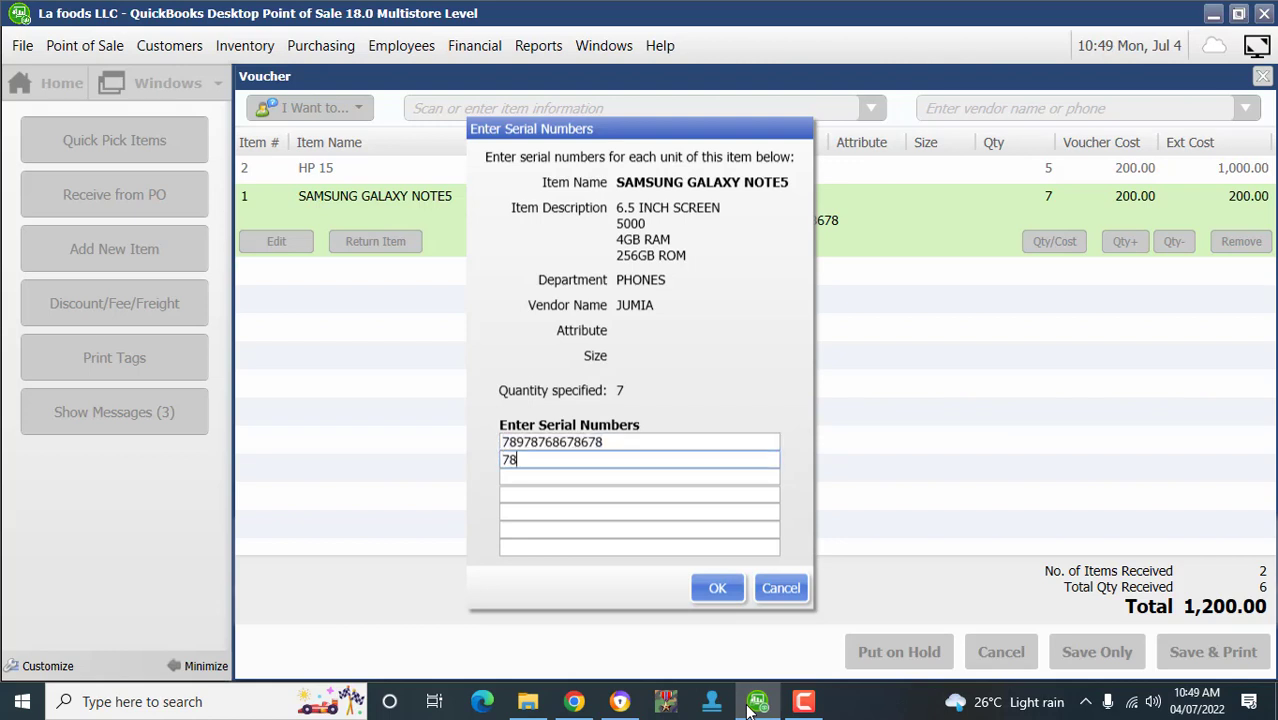
pyautogui.write('67868678687687687687')
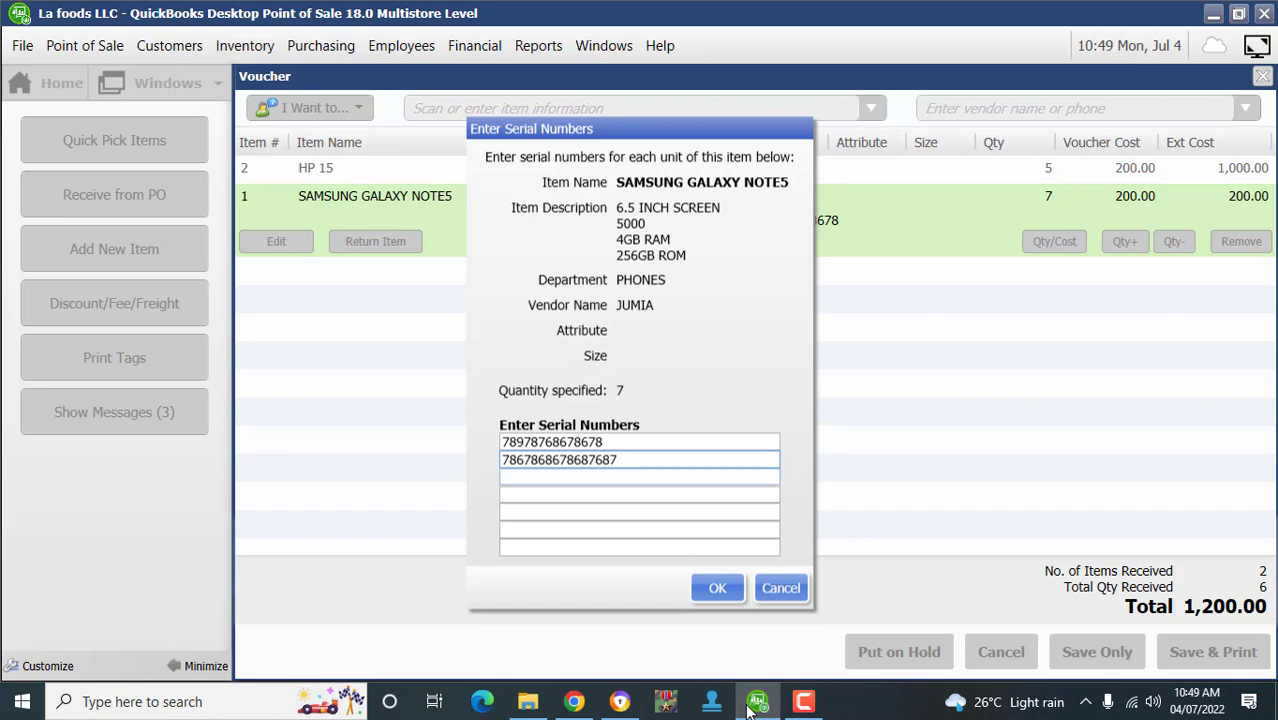
pyautogui.press('Return')
pyautogui.write('56745675675')
pyautogui.press('Return')
pyautogui.write('56757')
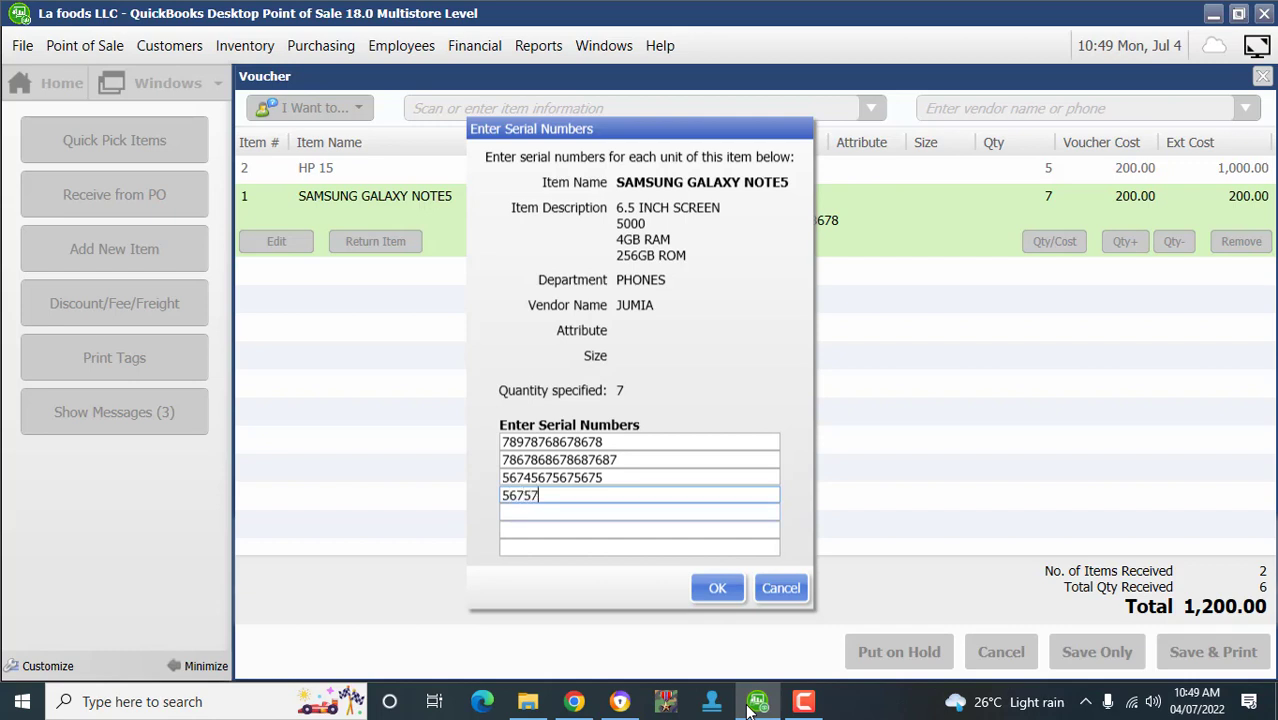
pyautogui.write('57567567')
pyautogui.press('Return')
pyautogui.write('567567567y567')
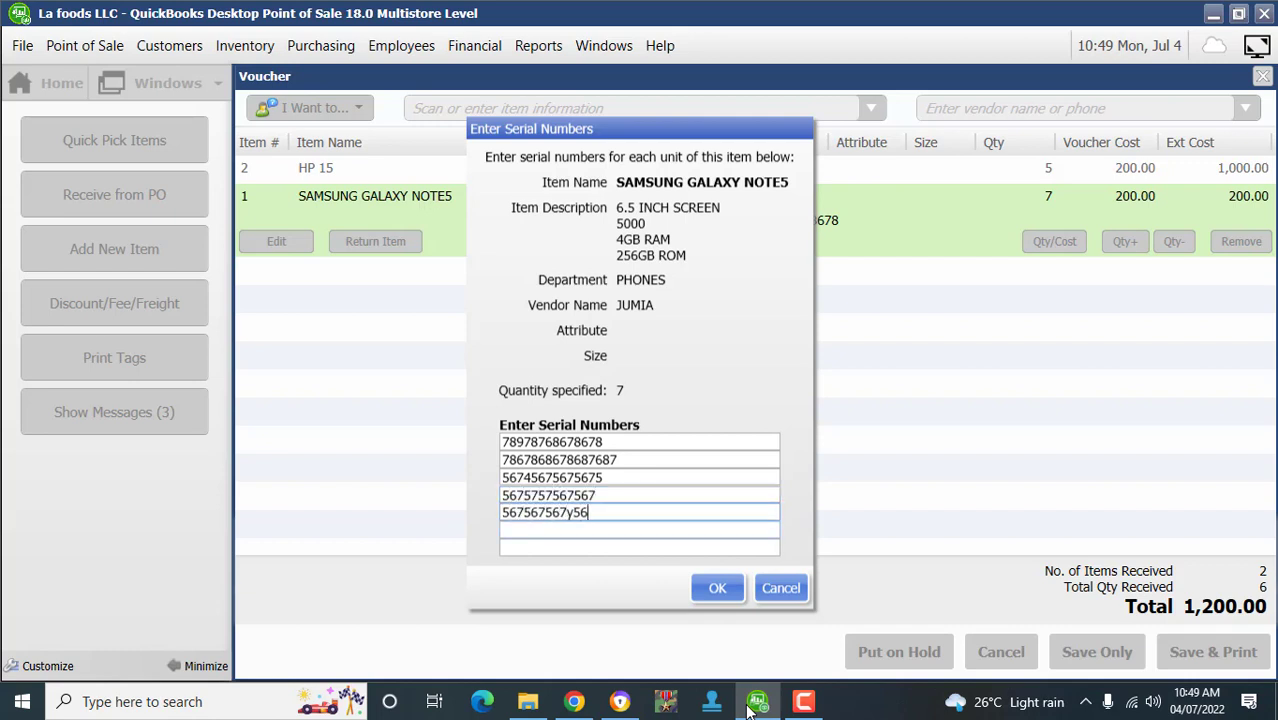
pyautogui.press('Return')
pyautogui.write('567y567y567567y')
pyautogui.press('Return')
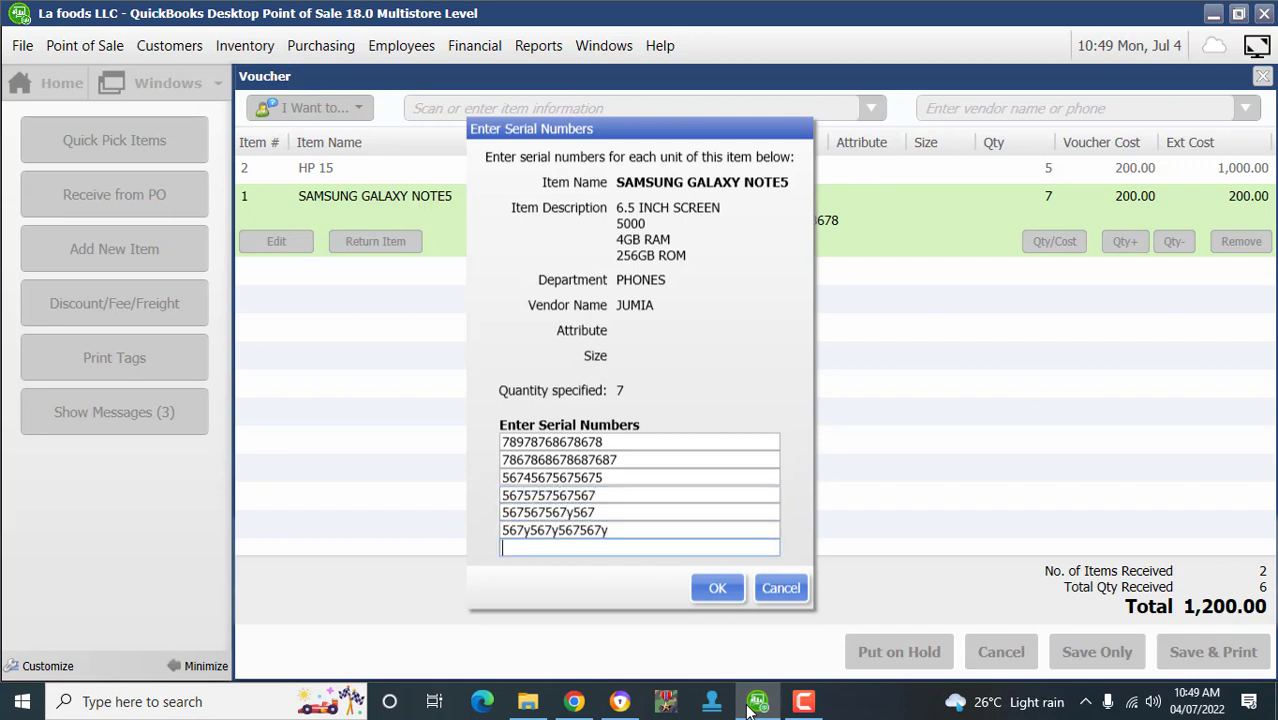
pyautogui.write('5675y756y755')
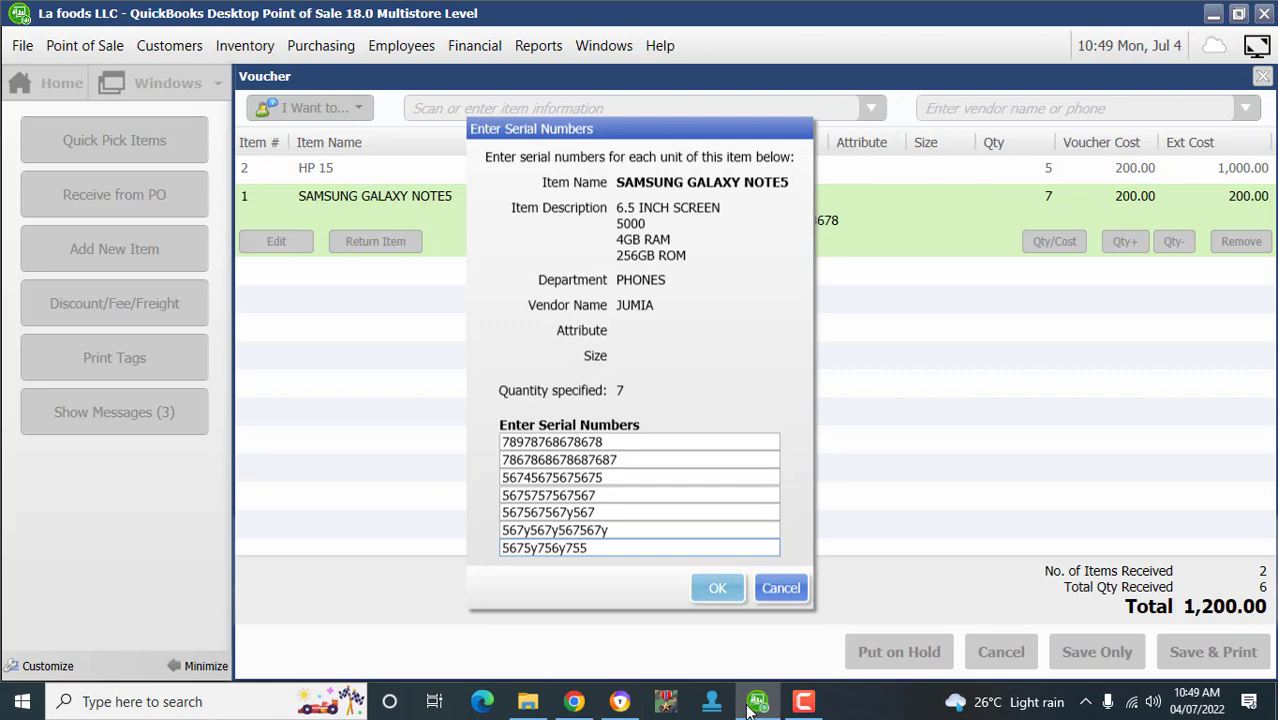
pyautogui.press('Return')
pyautogui.press('Return')
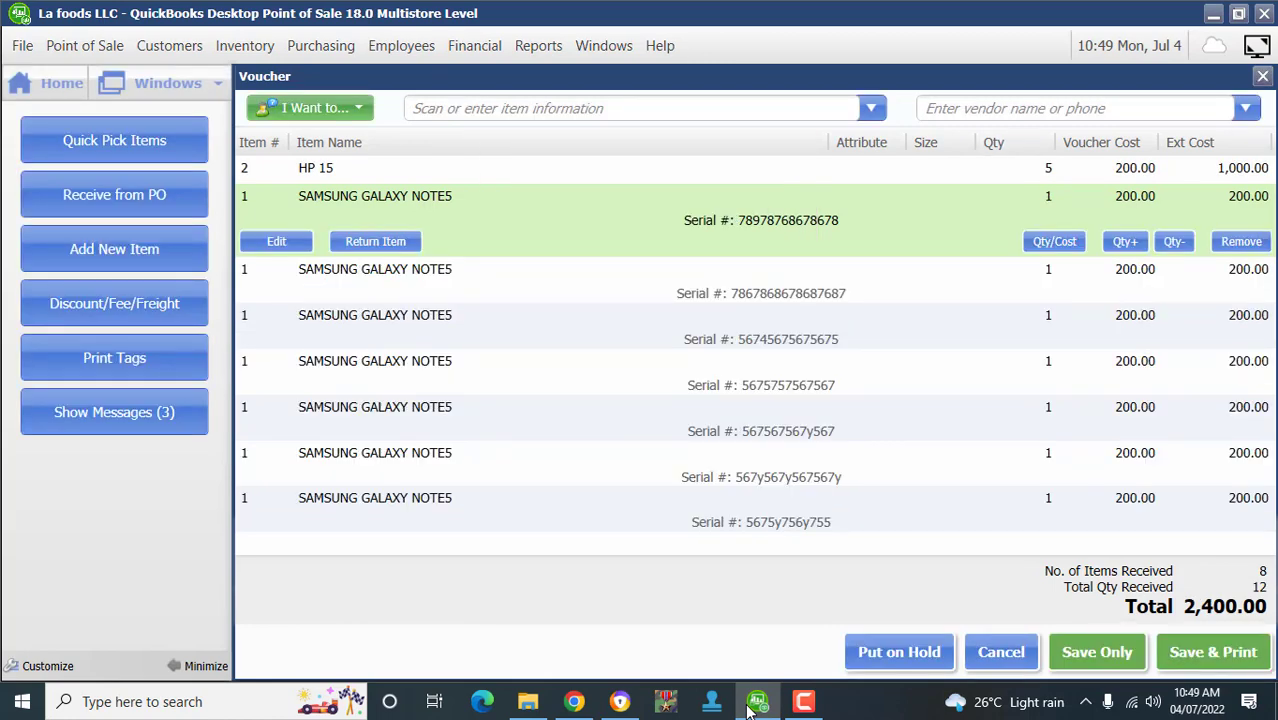
# - Save the 2,400.00 voucher with vendor JUMIA and return to the Navigator
pyautogui.click(1104, 651)
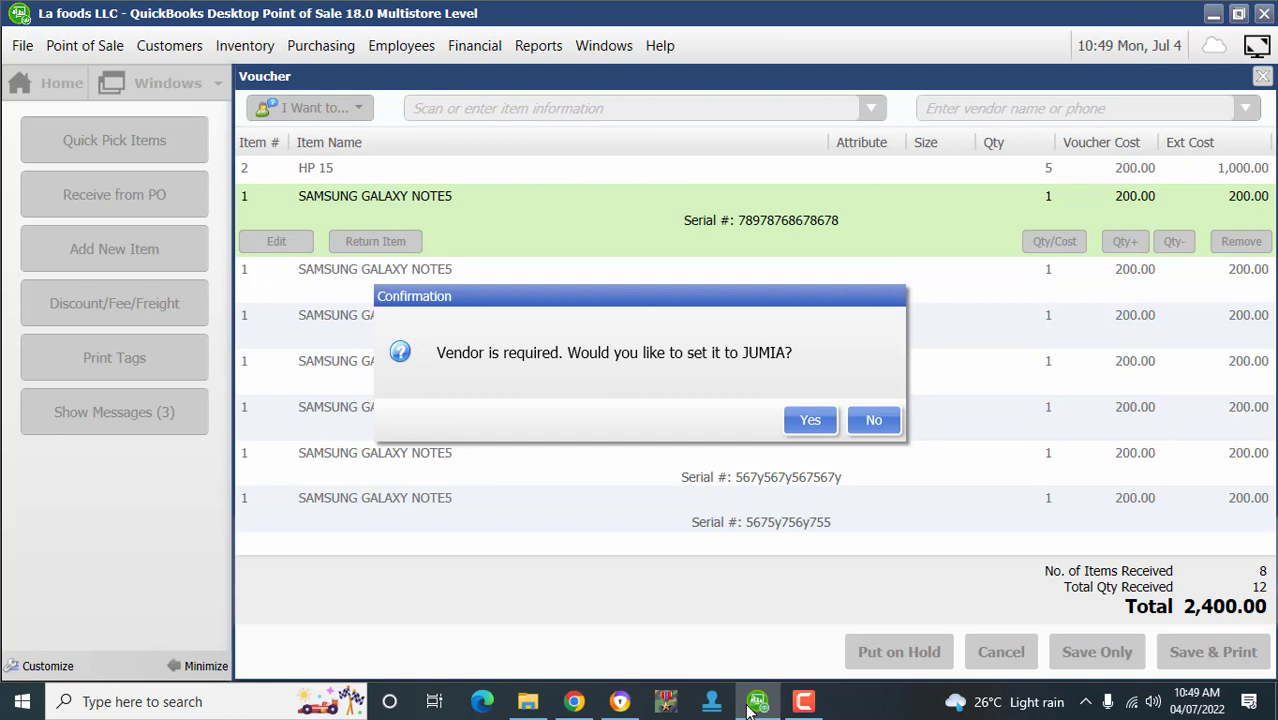
pyautogui.press('Return')
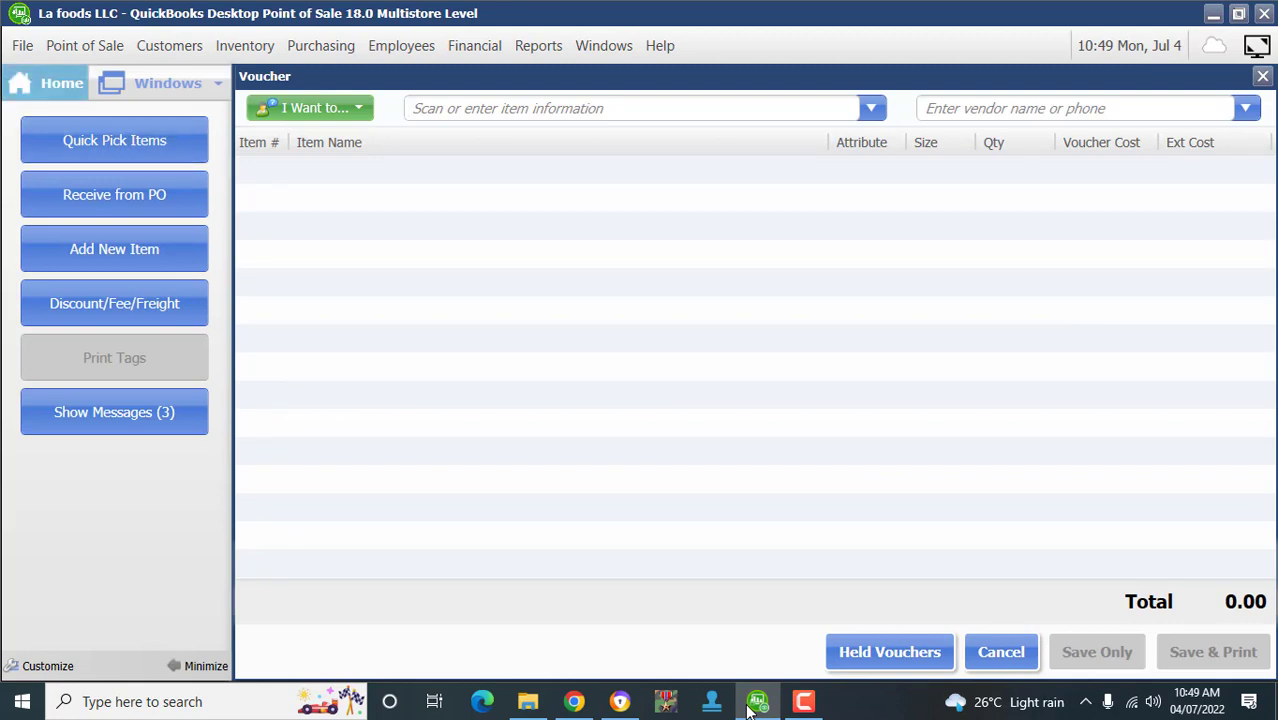
pyautogui.click(47, 83)
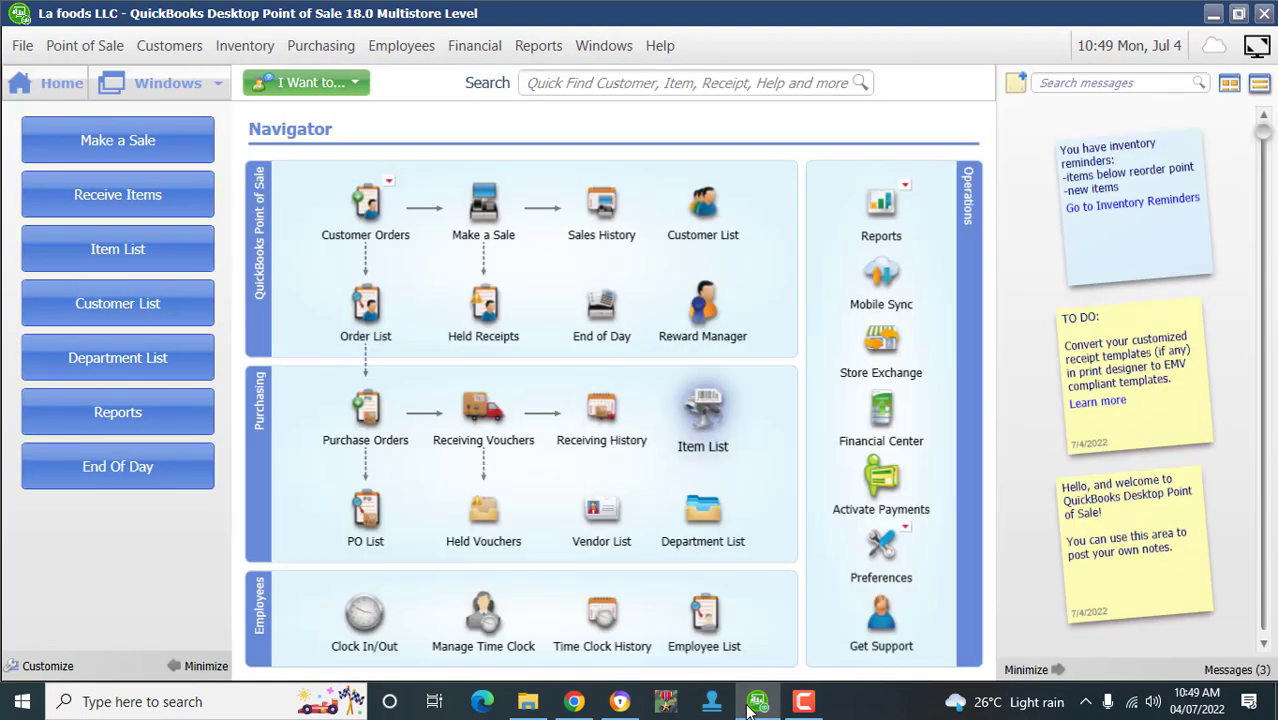
pyautogui.click(703, 412)
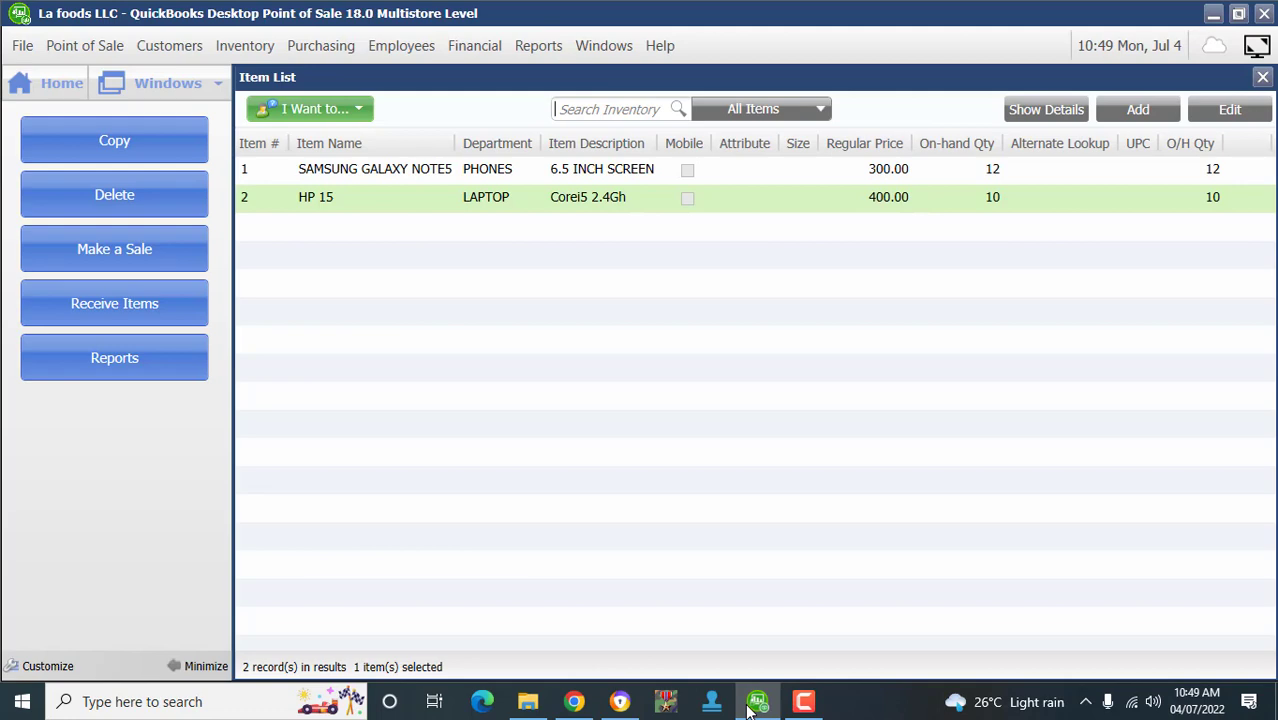
pyautogui.click(46, 83)
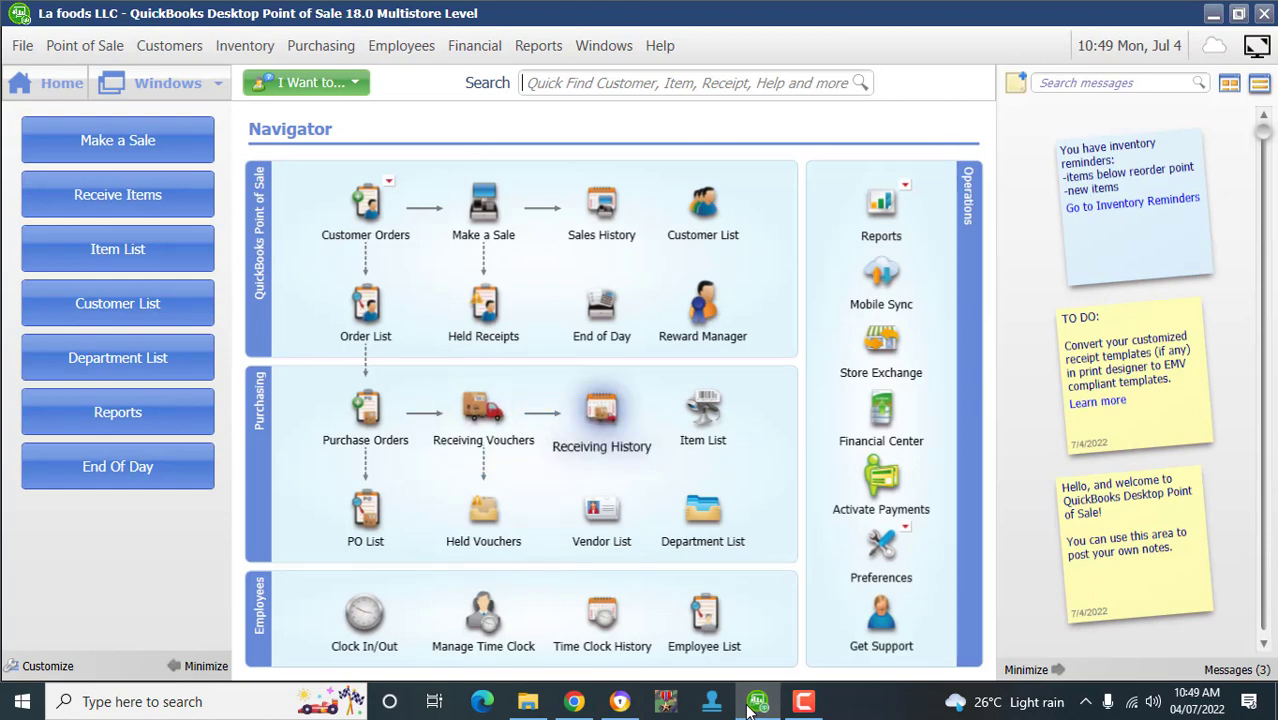
pyautogui.click(601, 410)
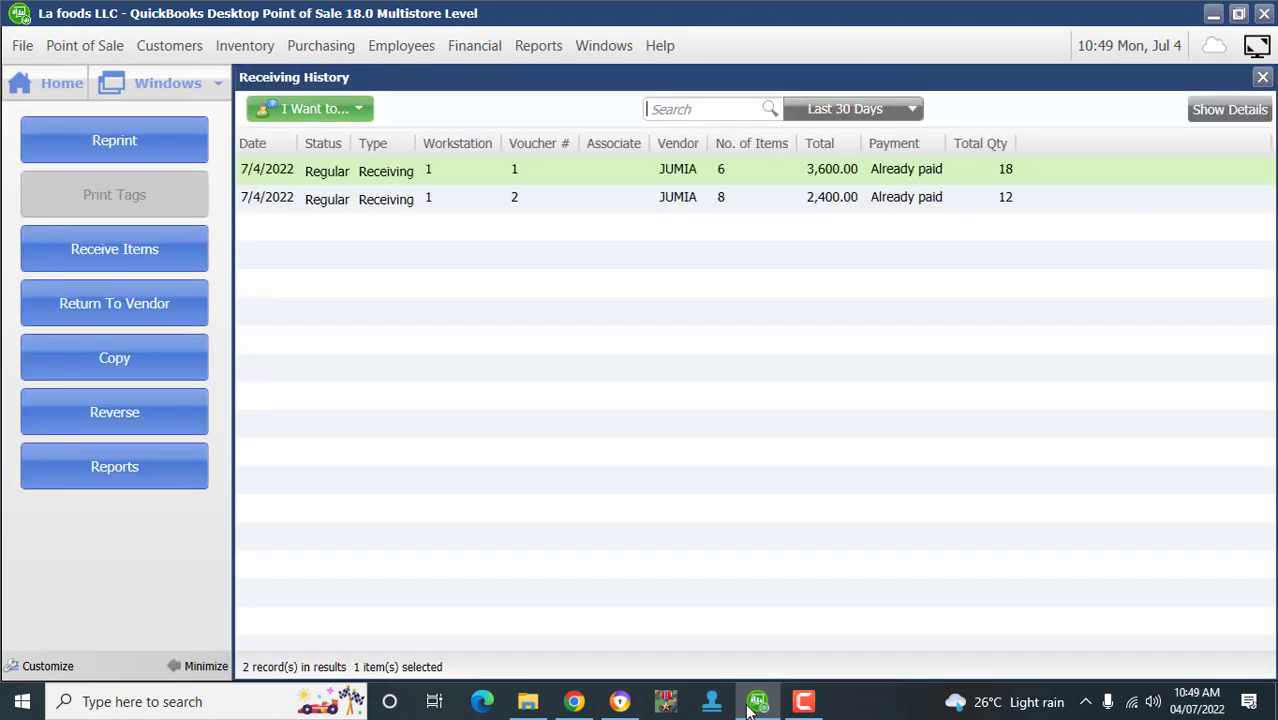
pyautogui.click(601, 198)
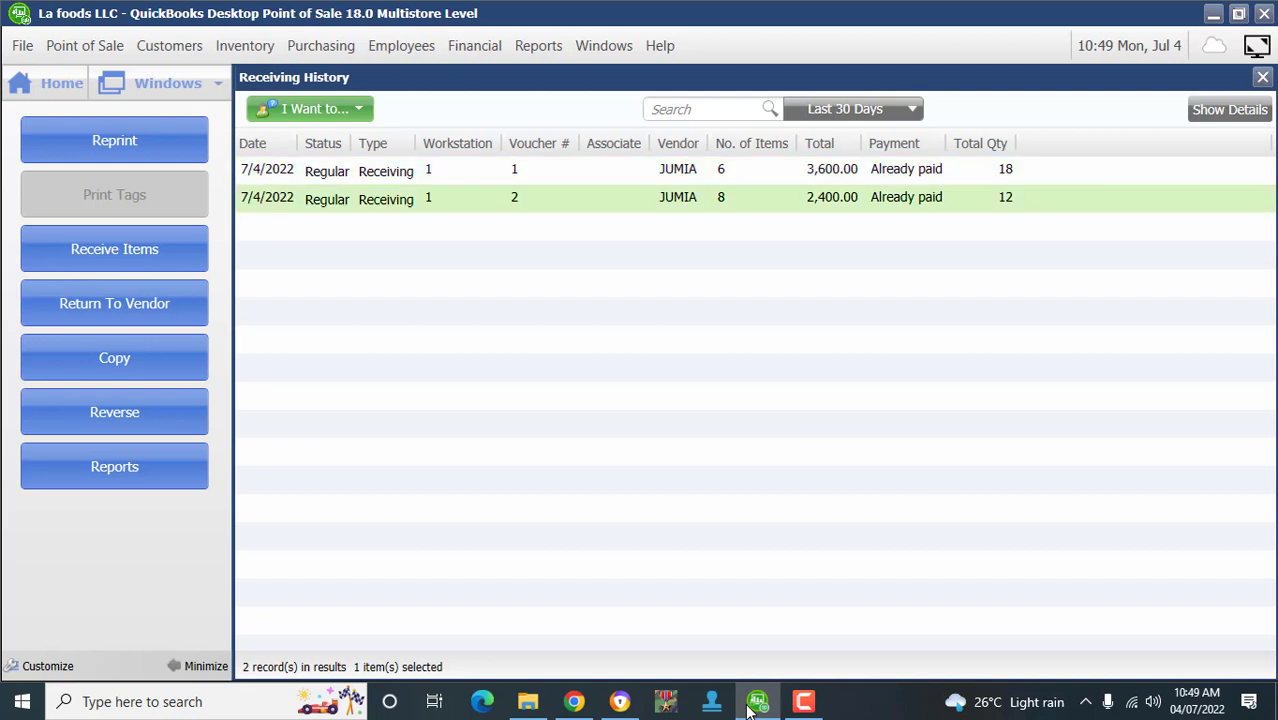
pyautogui.click(601, 170)
pyautogui.click(601, 198)
pyautogui.press('Up')
pyautogui.press('Down')
pyautogui.click(47, 83)
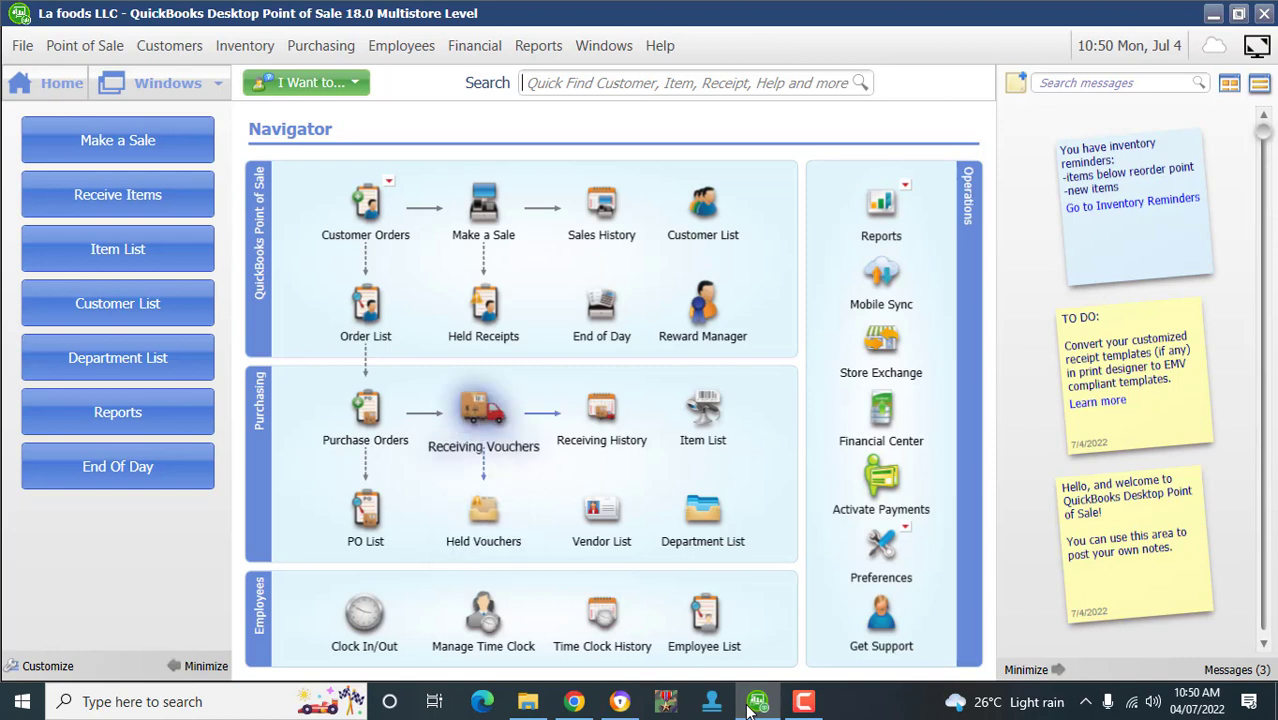
pyautogui.click(483, 412)
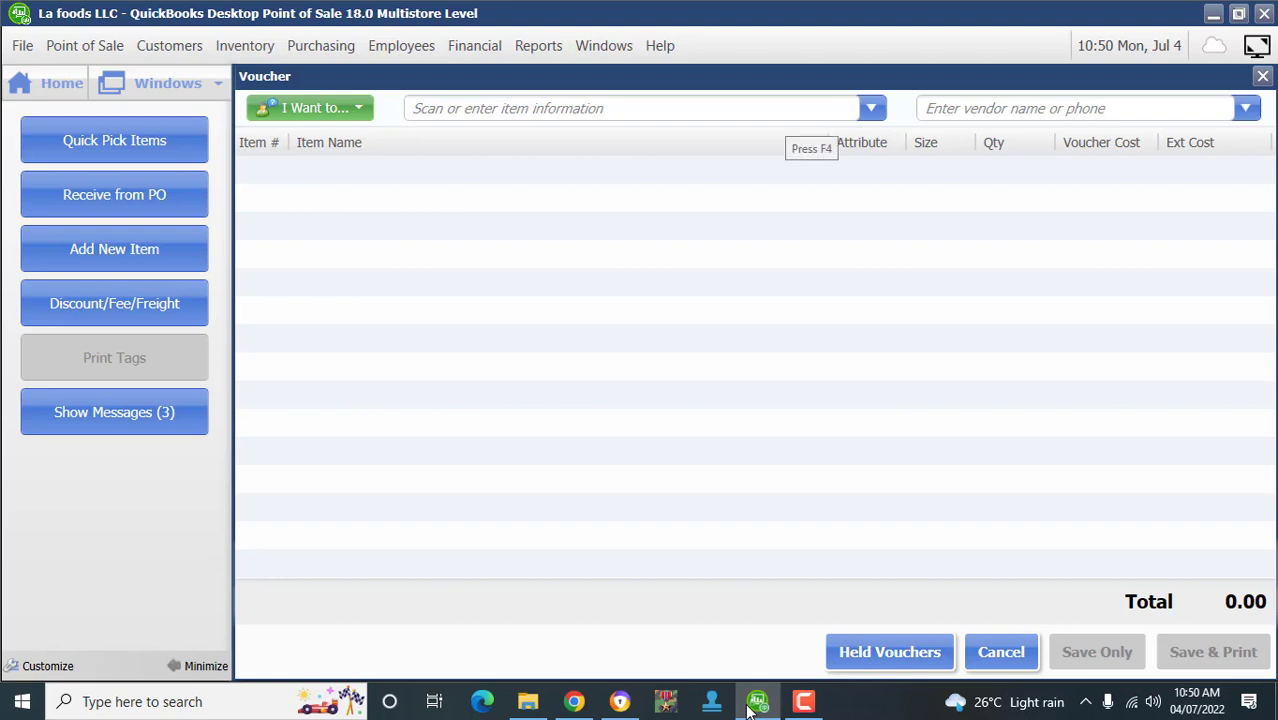
# - Start a new receiving voucher for 5 HP 15 at 200.00 each and put it on hold
pyautogui.click(46, 83)
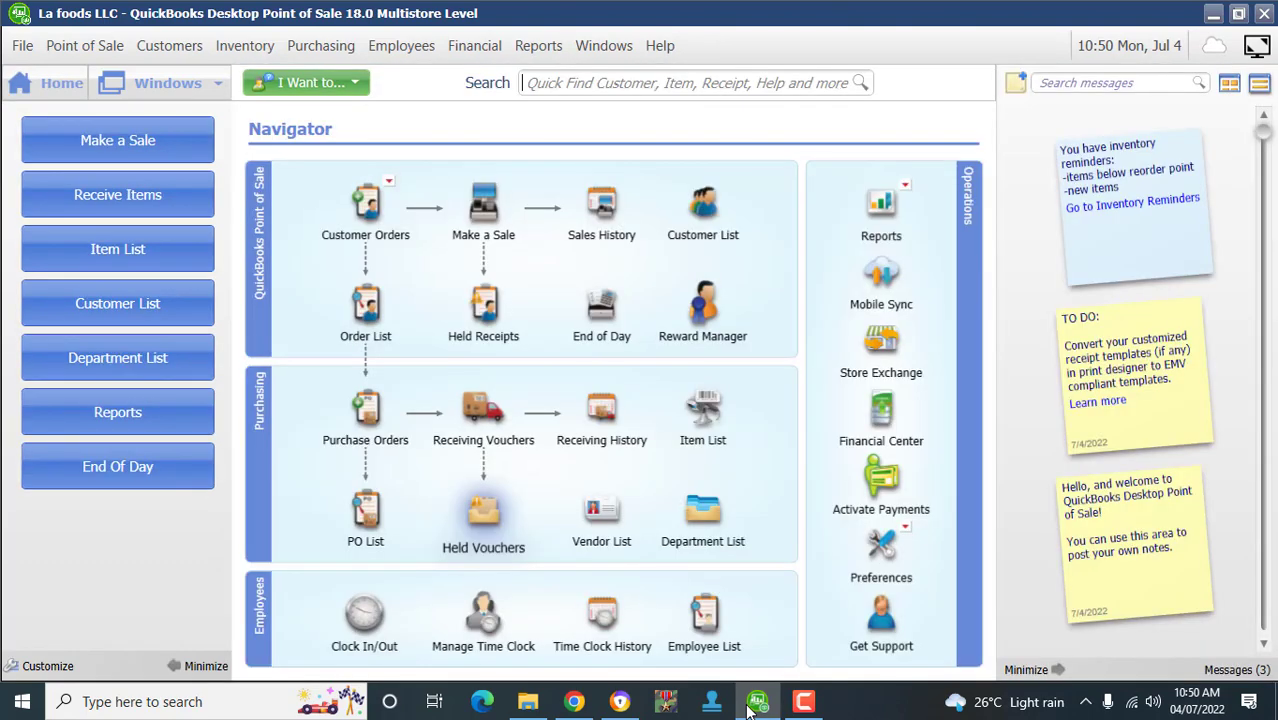
pyautogui.click(483, 412)
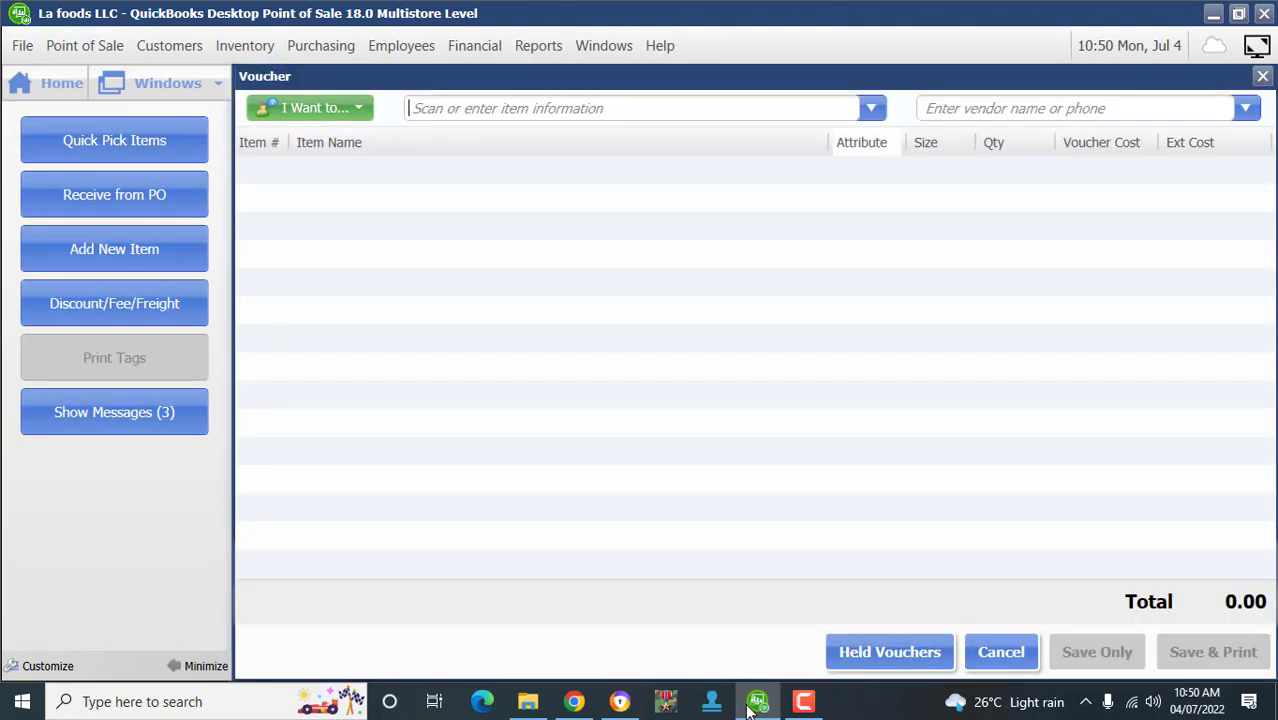
pyautogui.click(871, 108)
pyautogui.click(442, 269)
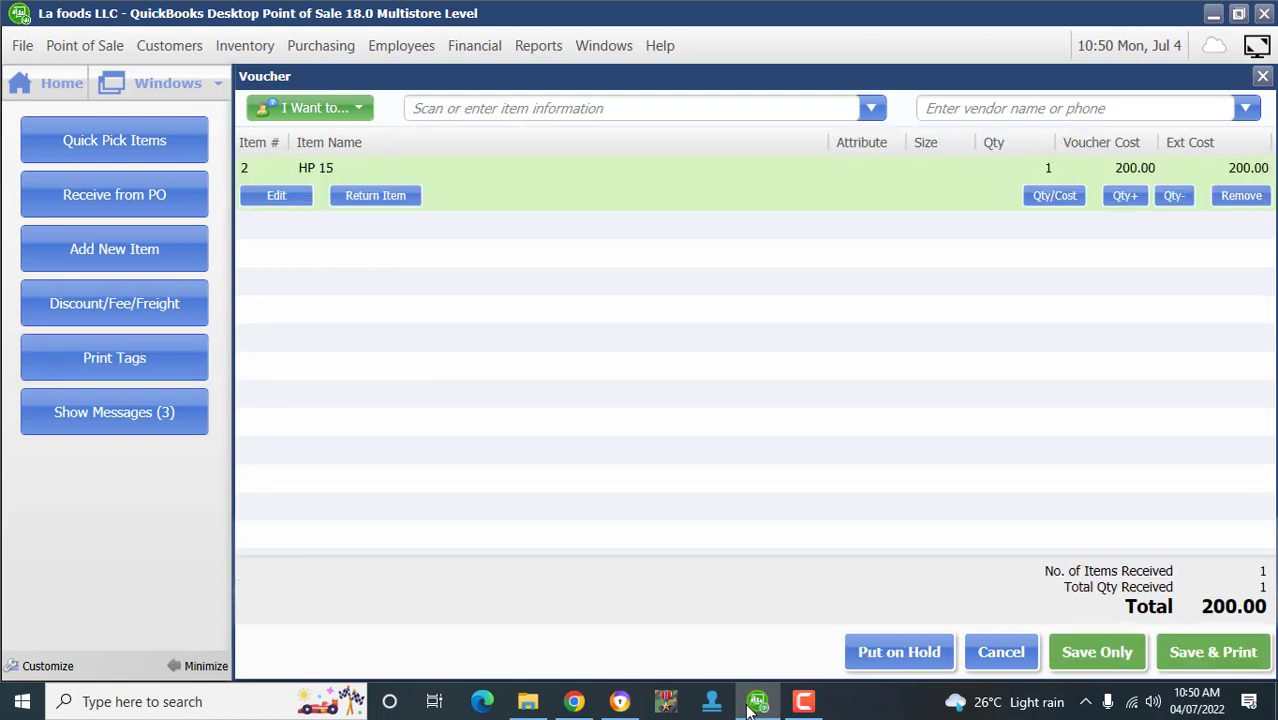
pyautogui.click(1040, 168)
pyautogui.write('5')
pyautogui.press('Tab')
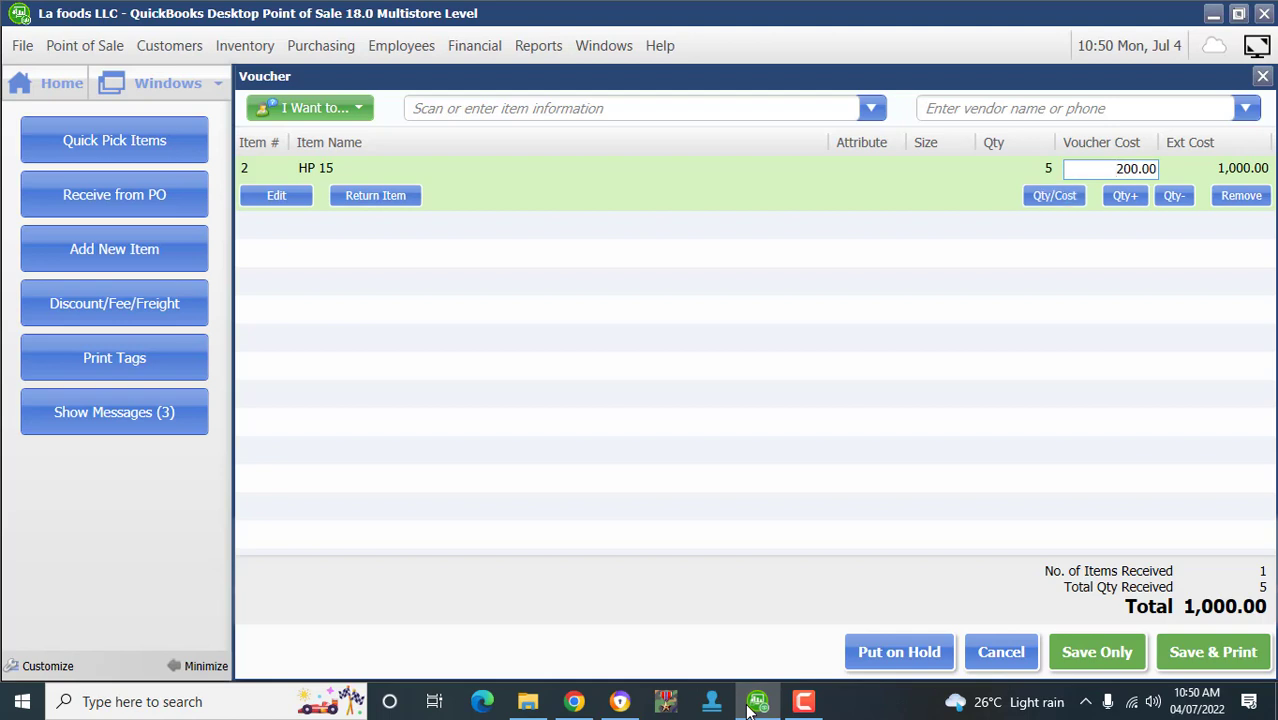
pyautogui.press('Tab')
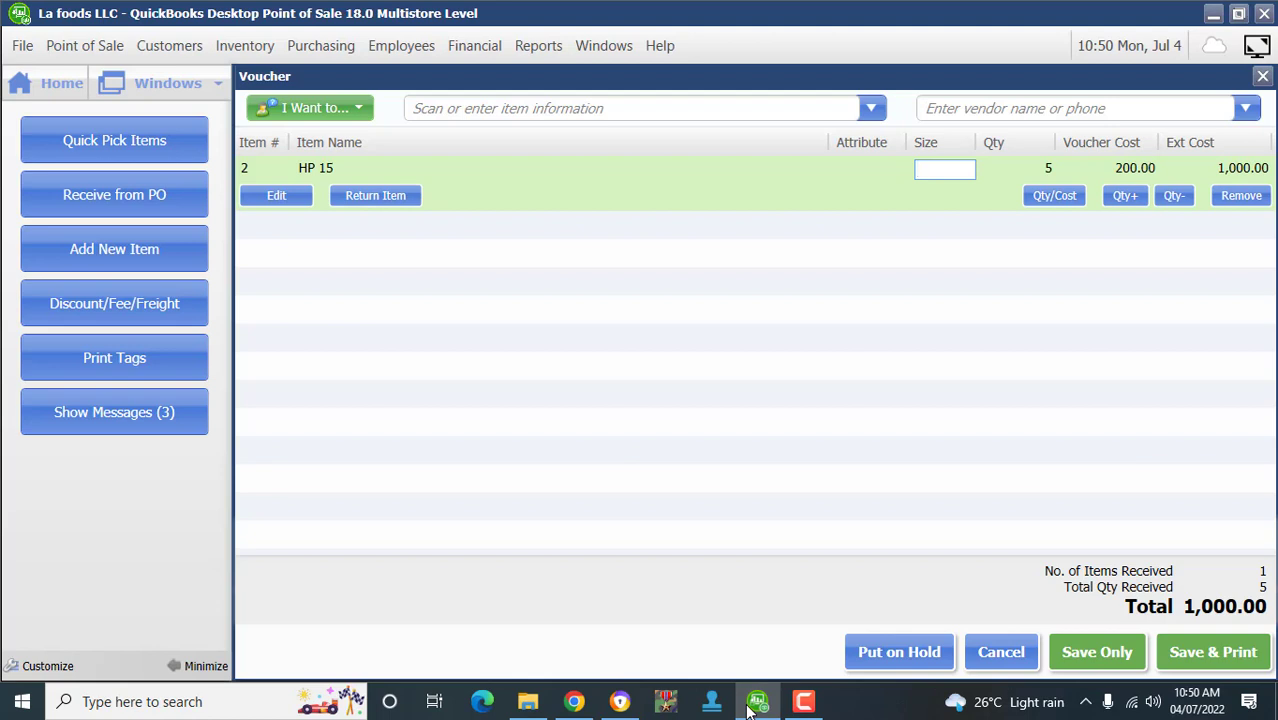
pyautogui.click(899, 652)
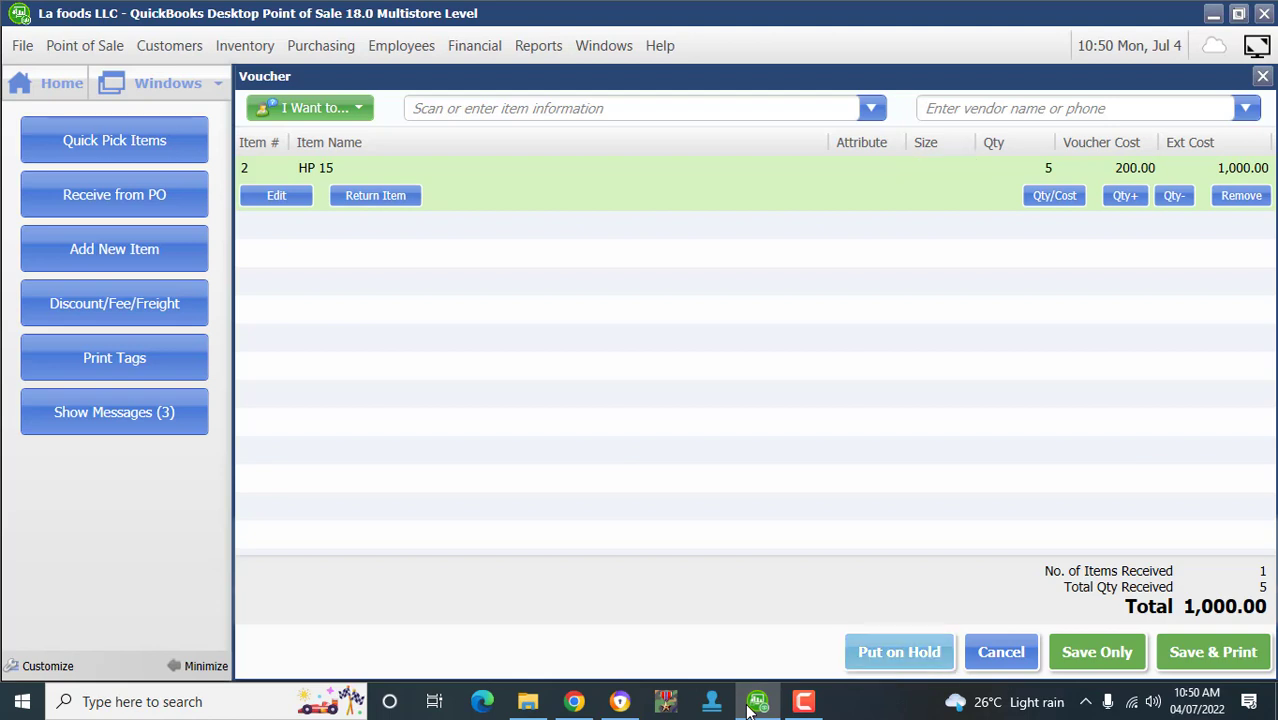
pyautogui.click(872, 108)
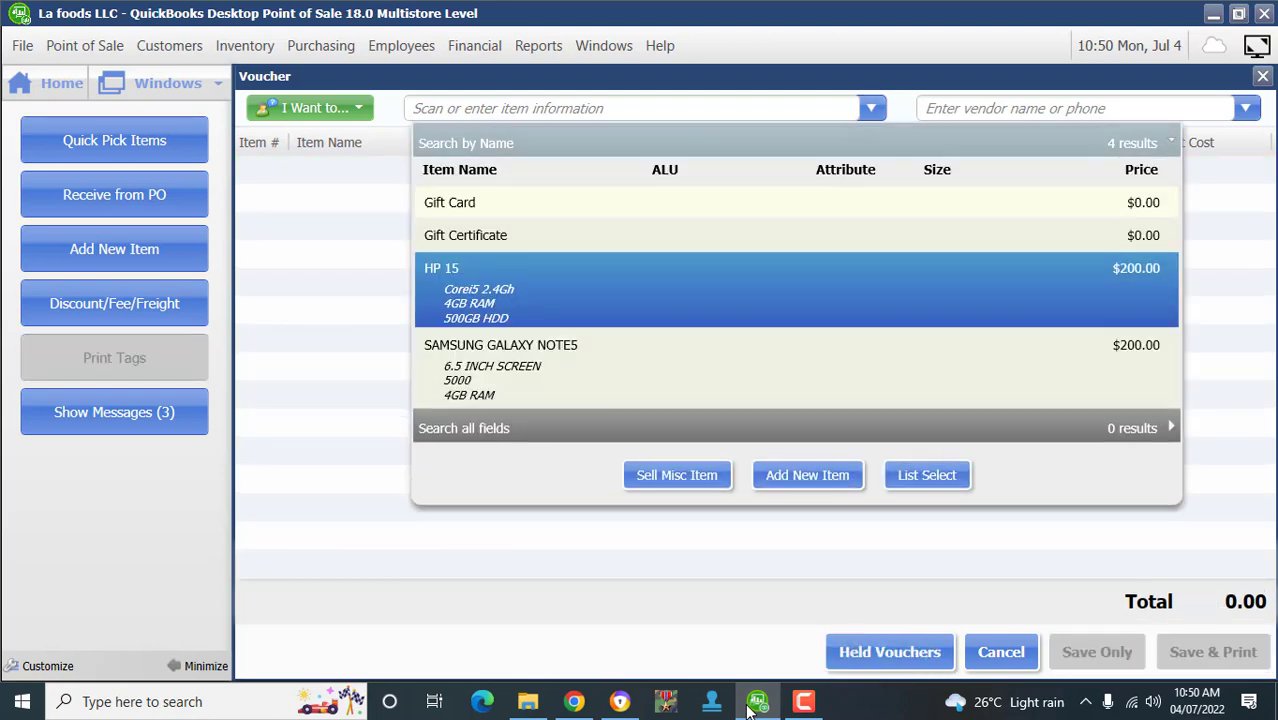
pyautogui.click(780, 368)
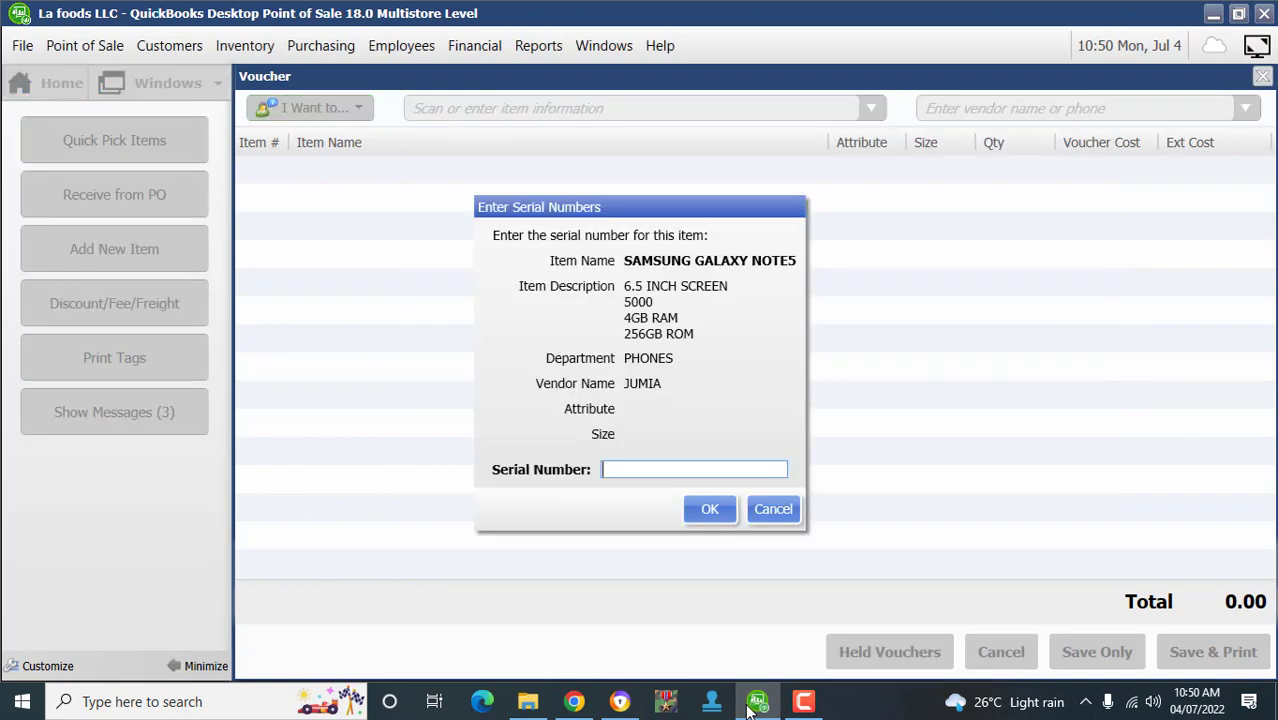
pyautogui.write('765765657657')
pyautogui.press('Return')
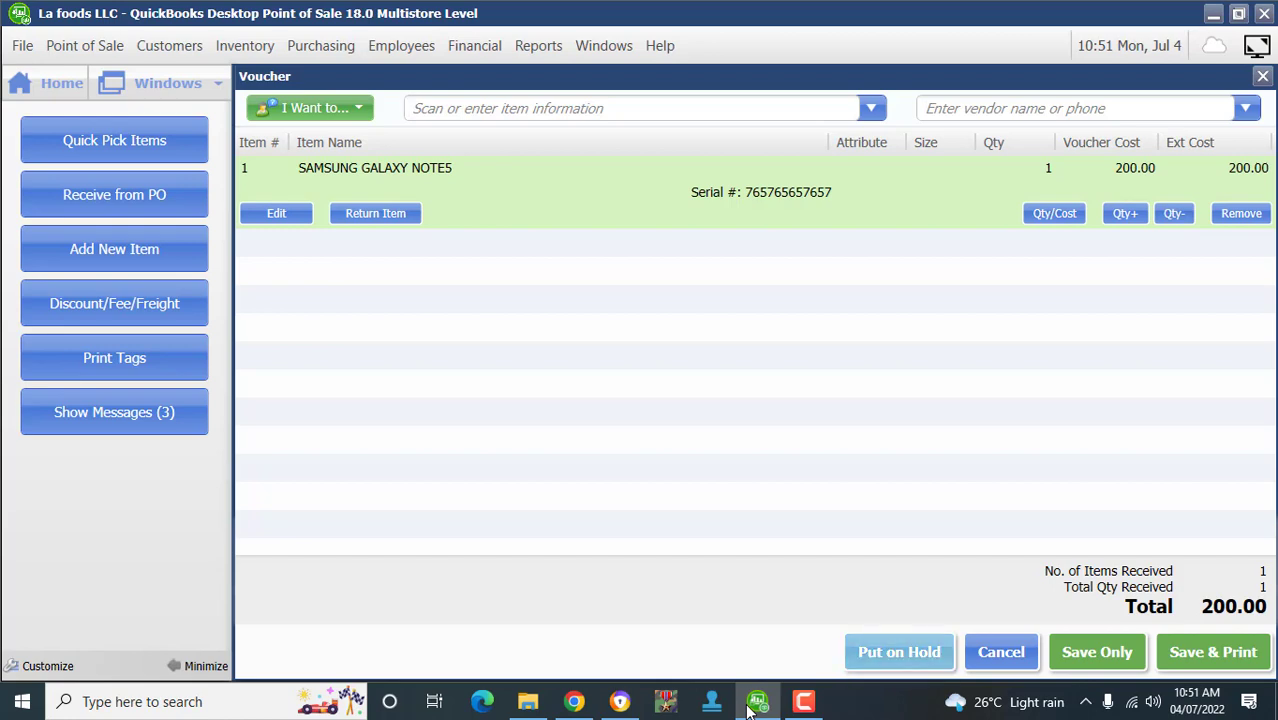
pyautogui.click(47, 84)
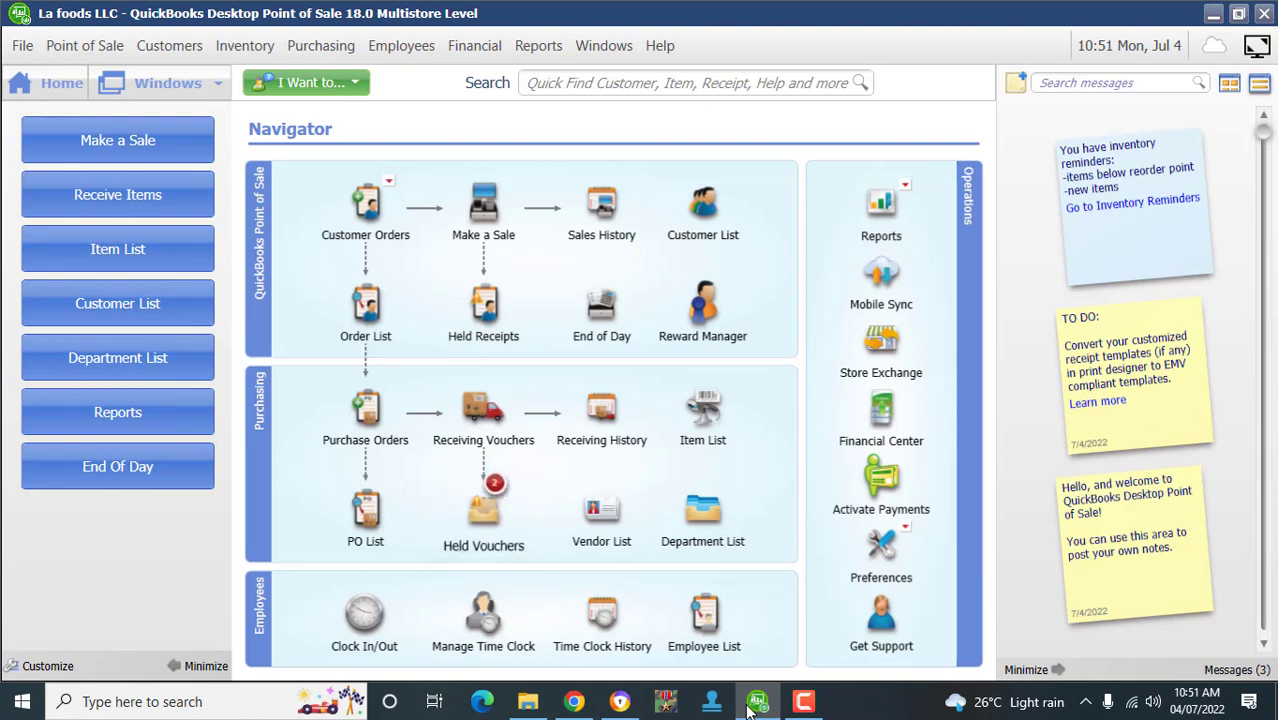
# - Resume the 200.00 held voucher from the Held Vouchers list
pyautogui.moveTo(483, 512)
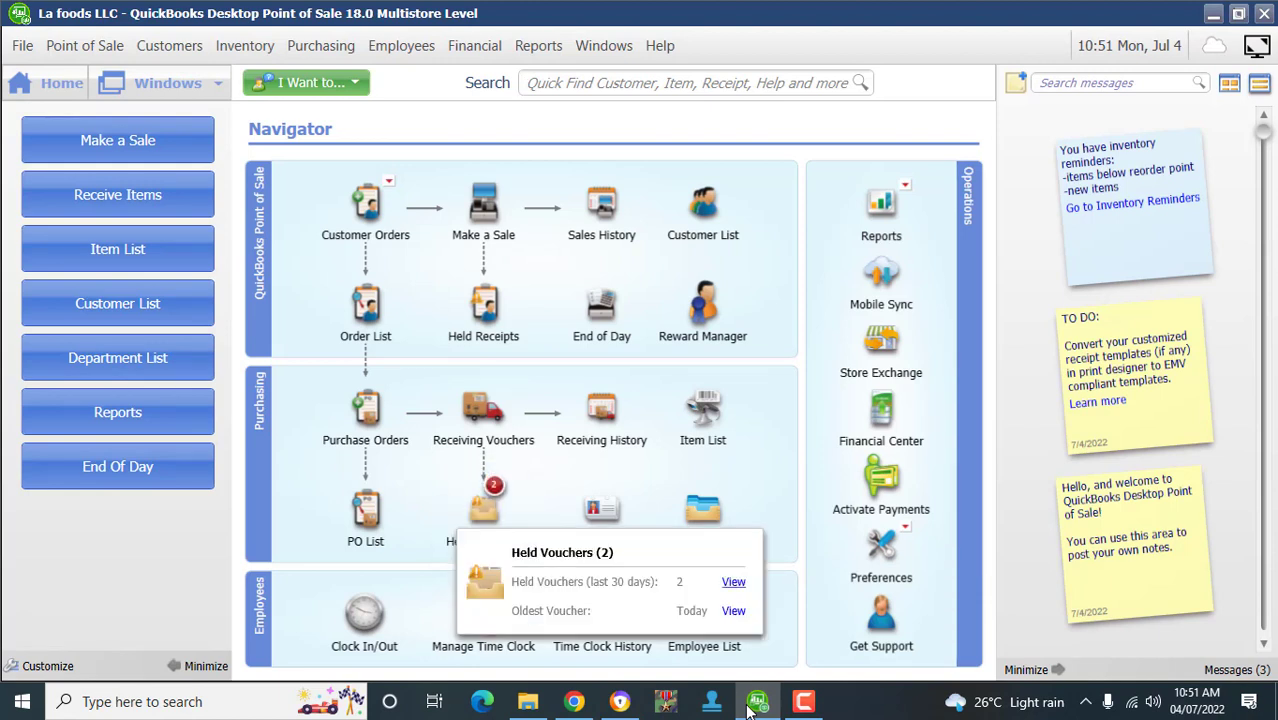
pyautogui.click(733, 581)
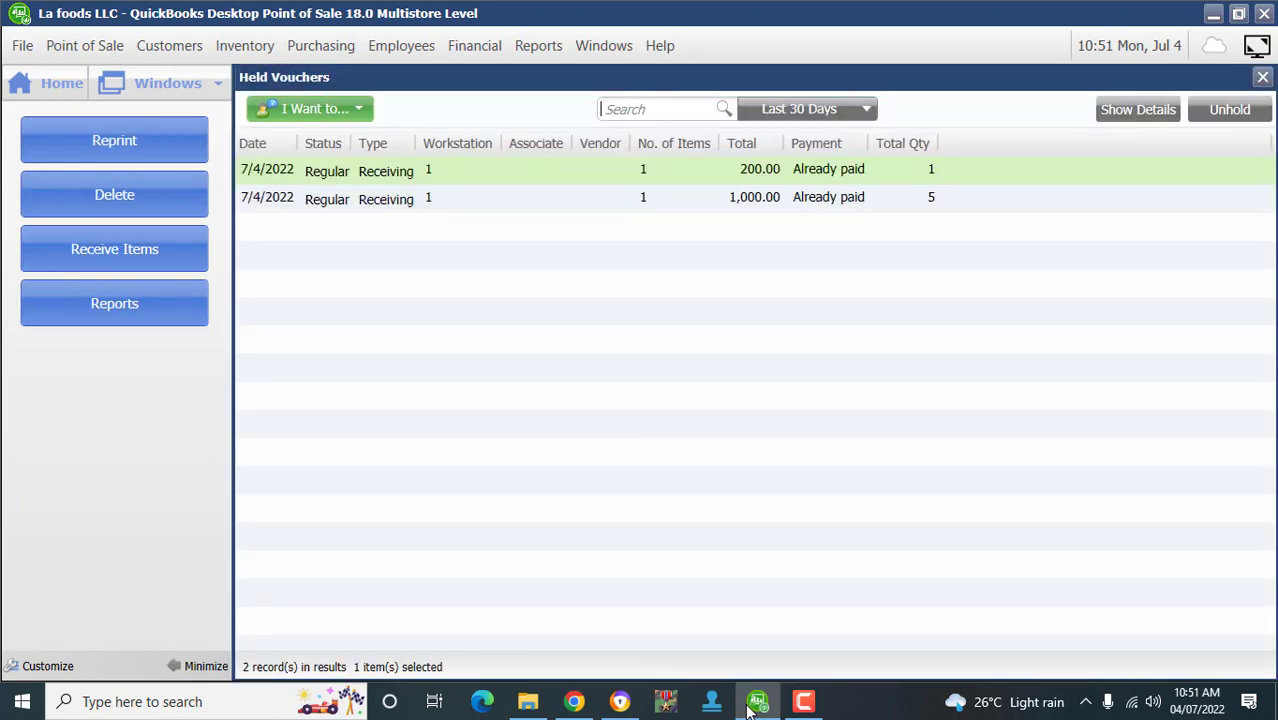
pyautogui.hotkey('ctrl', 'a')
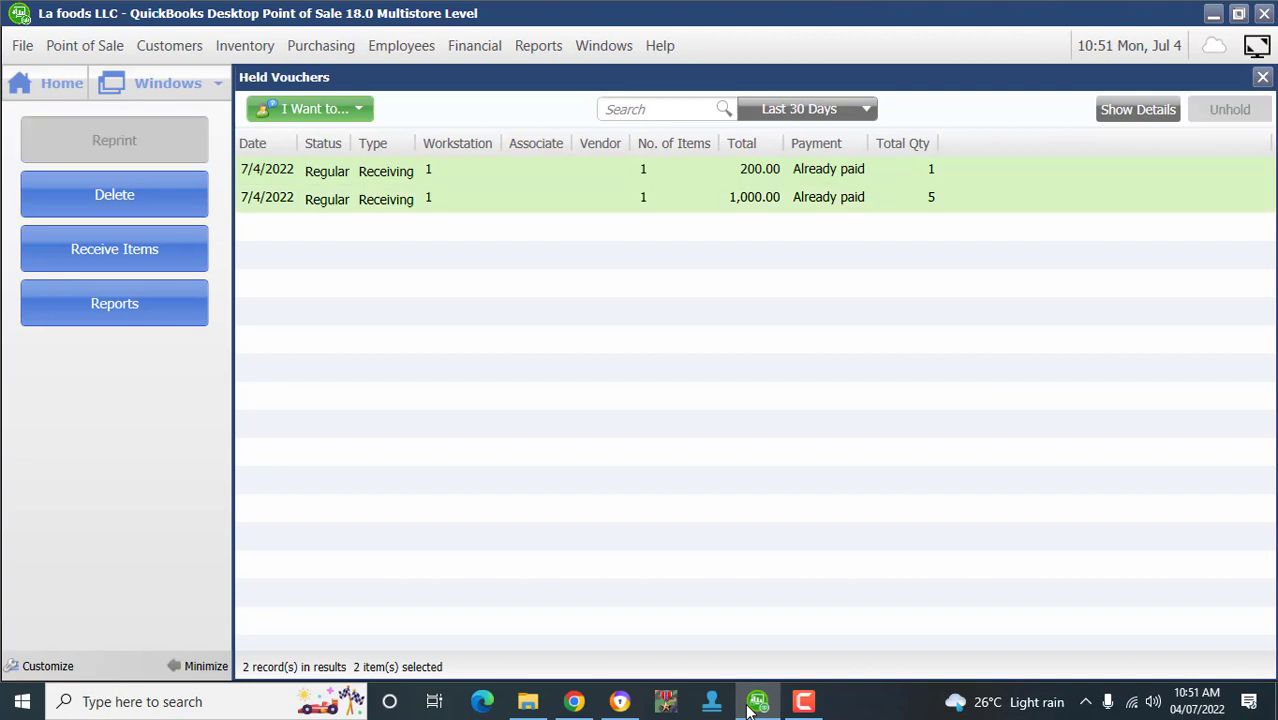
pyautogui.press('Up')
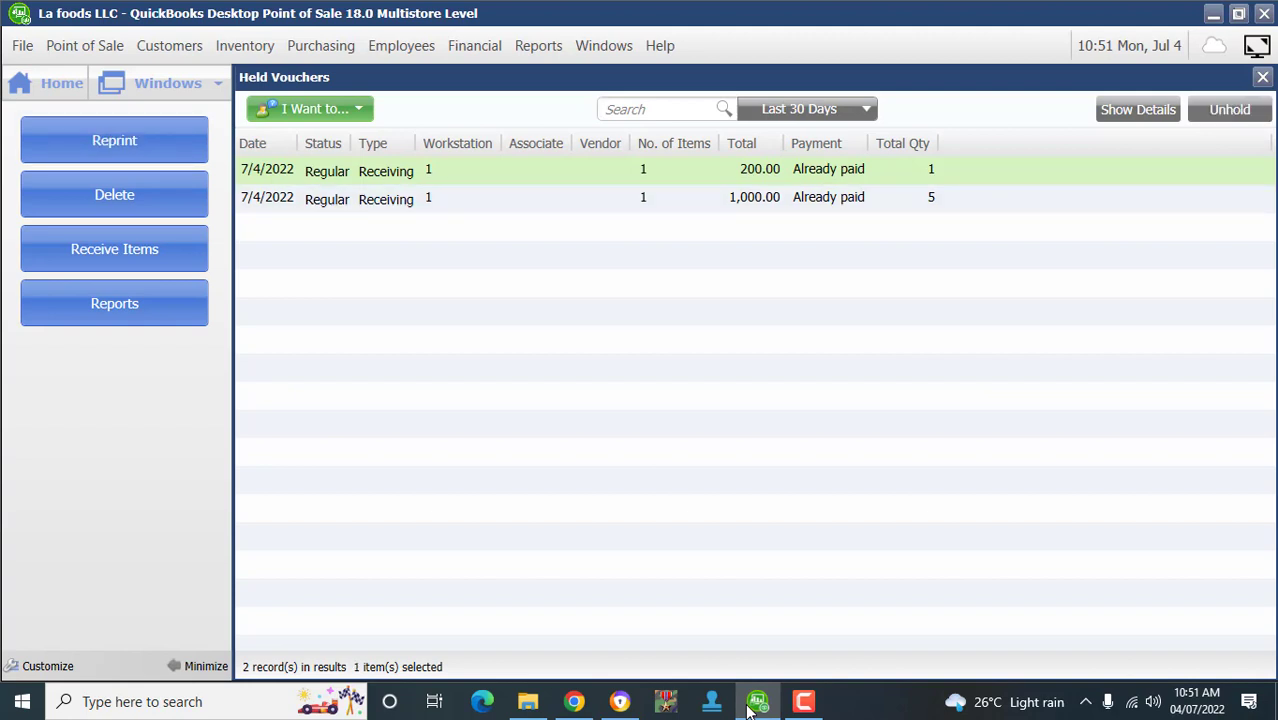
pyautogui.press('Return')
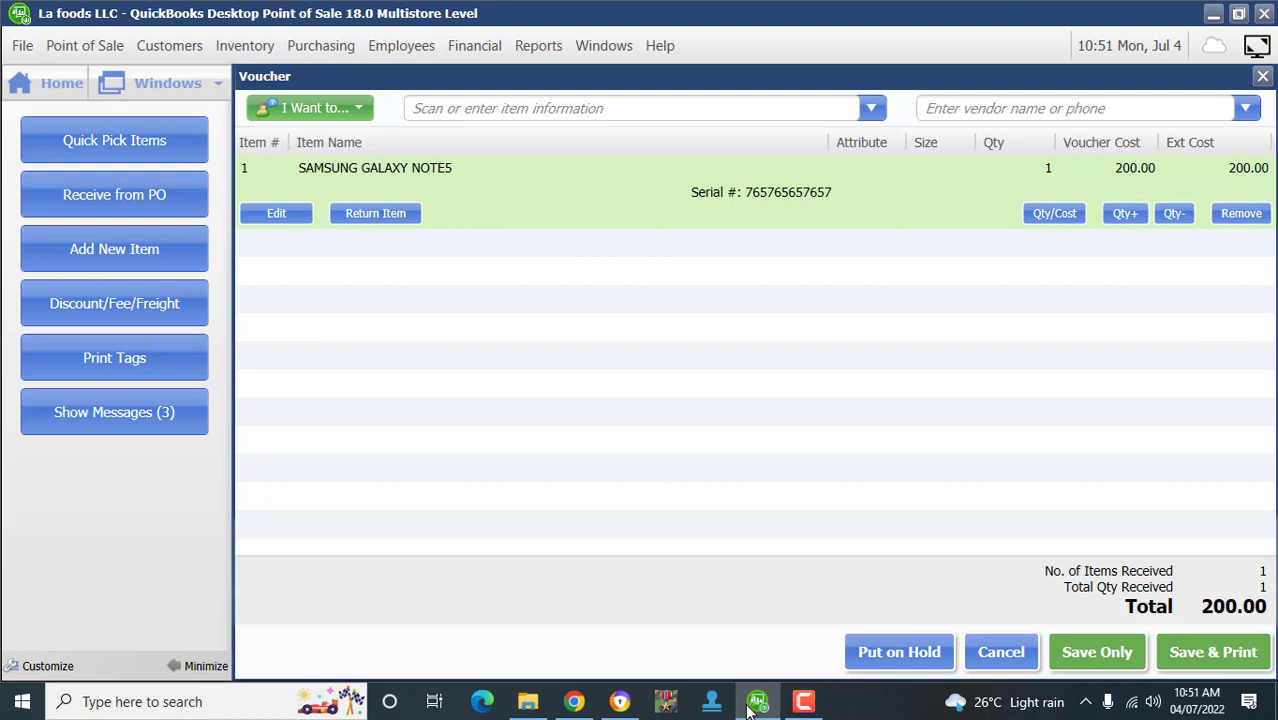
# - Choose JUMIA as the vendor and save the Samsung Galaxy Note5 voucher
pyautogui.press('F11')
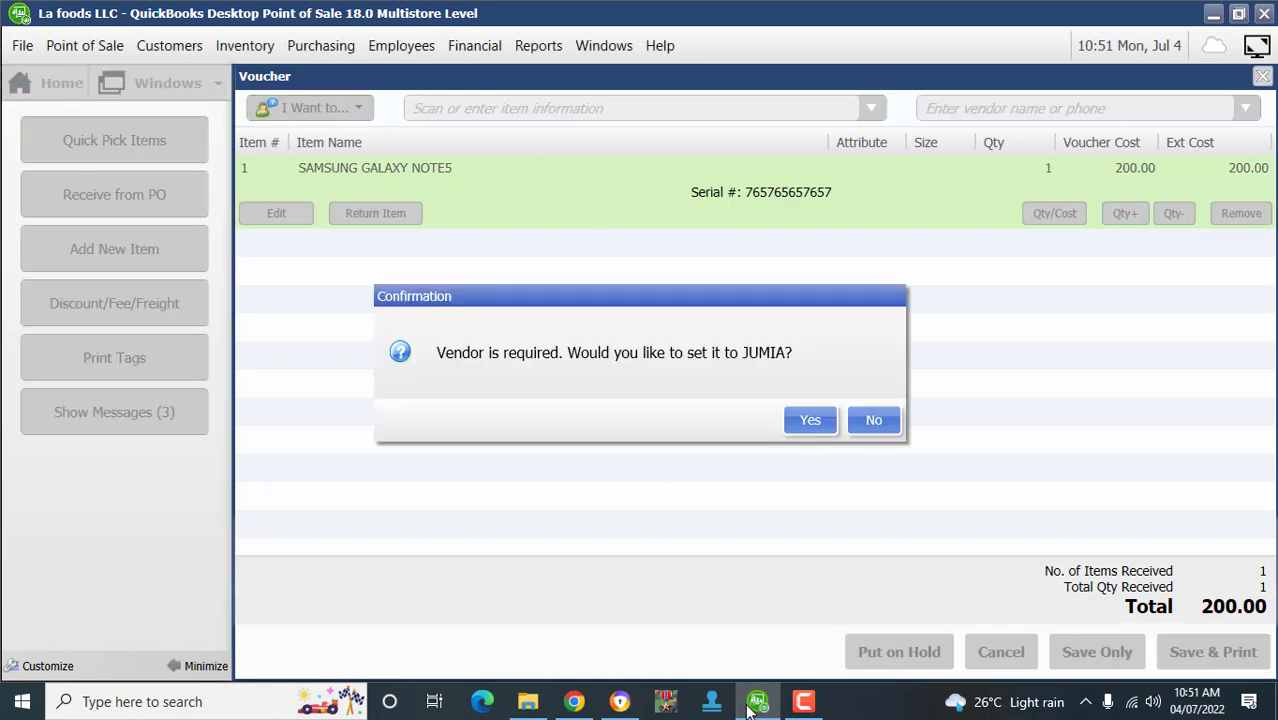
pyautogui.press('Tab')
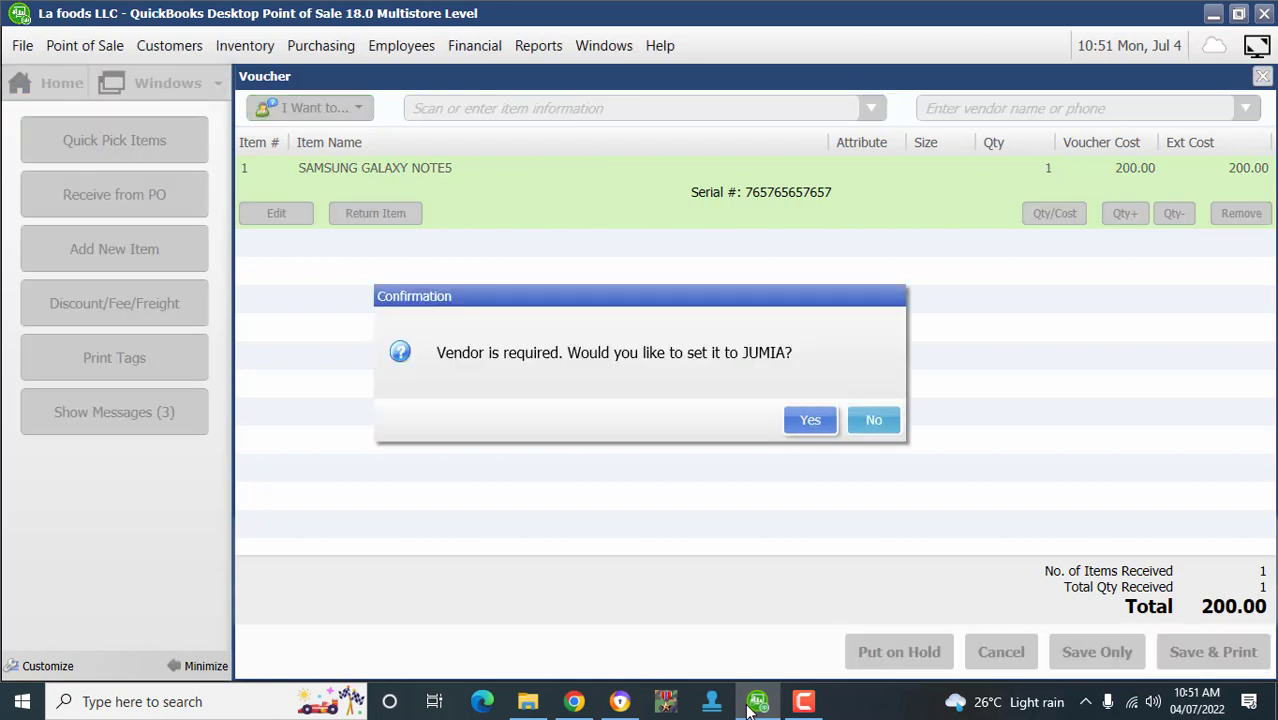
pyautogui.press('Return')
pyautogui.press('Down')
pyautogui.press('Down')
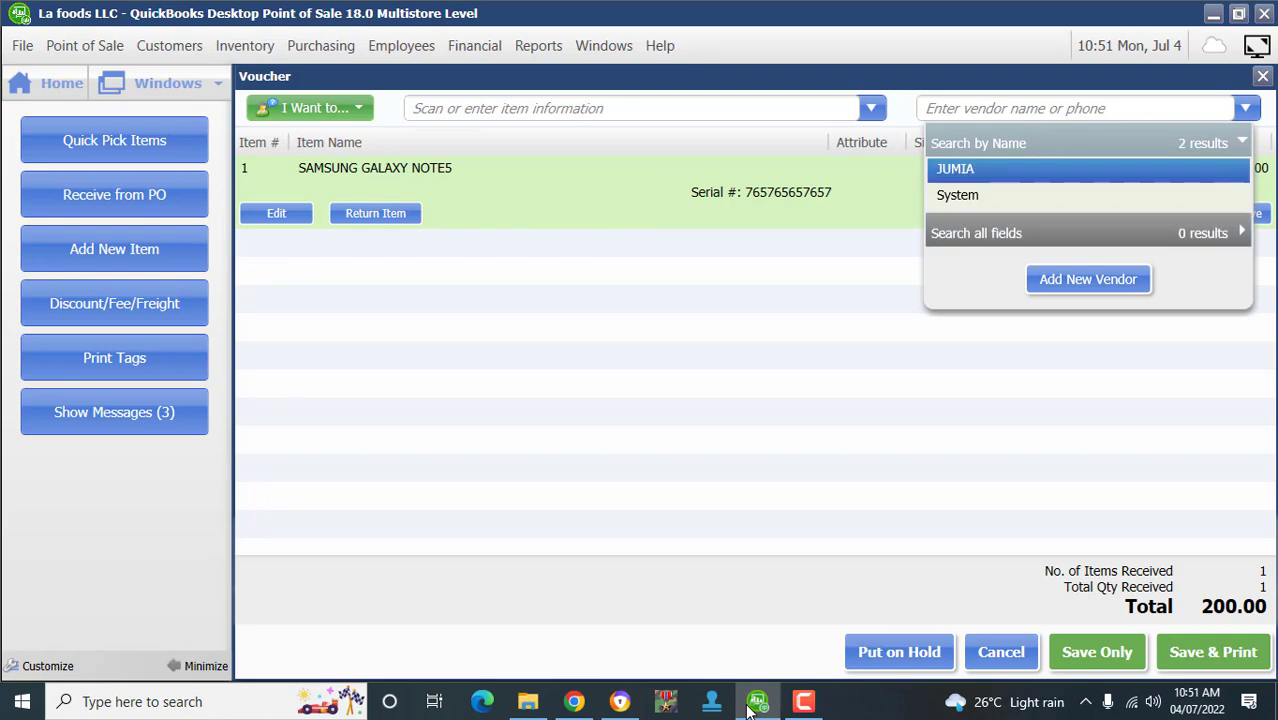
pyautogui.press('Return')
pyautogui.press('F11')
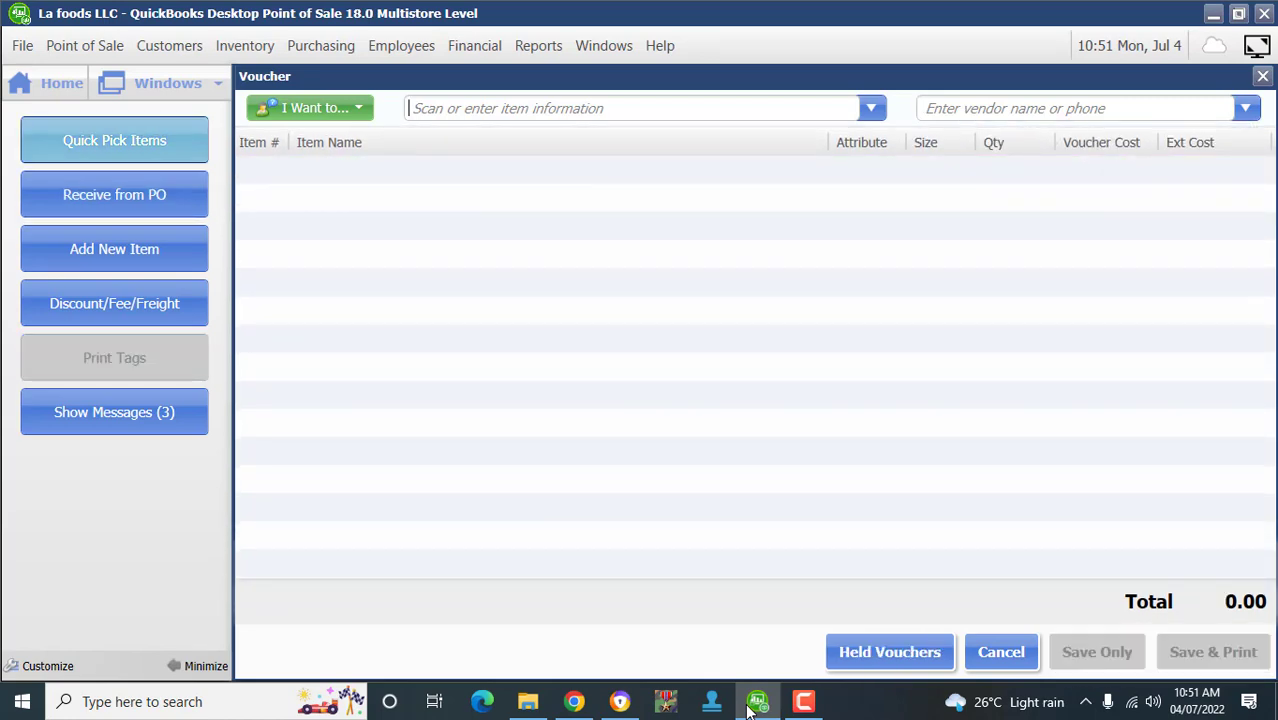
# - Unhold the 1,000.00 HP 15 voucher and save it with vendor JUMIA
pyautogui.click(46, 83)
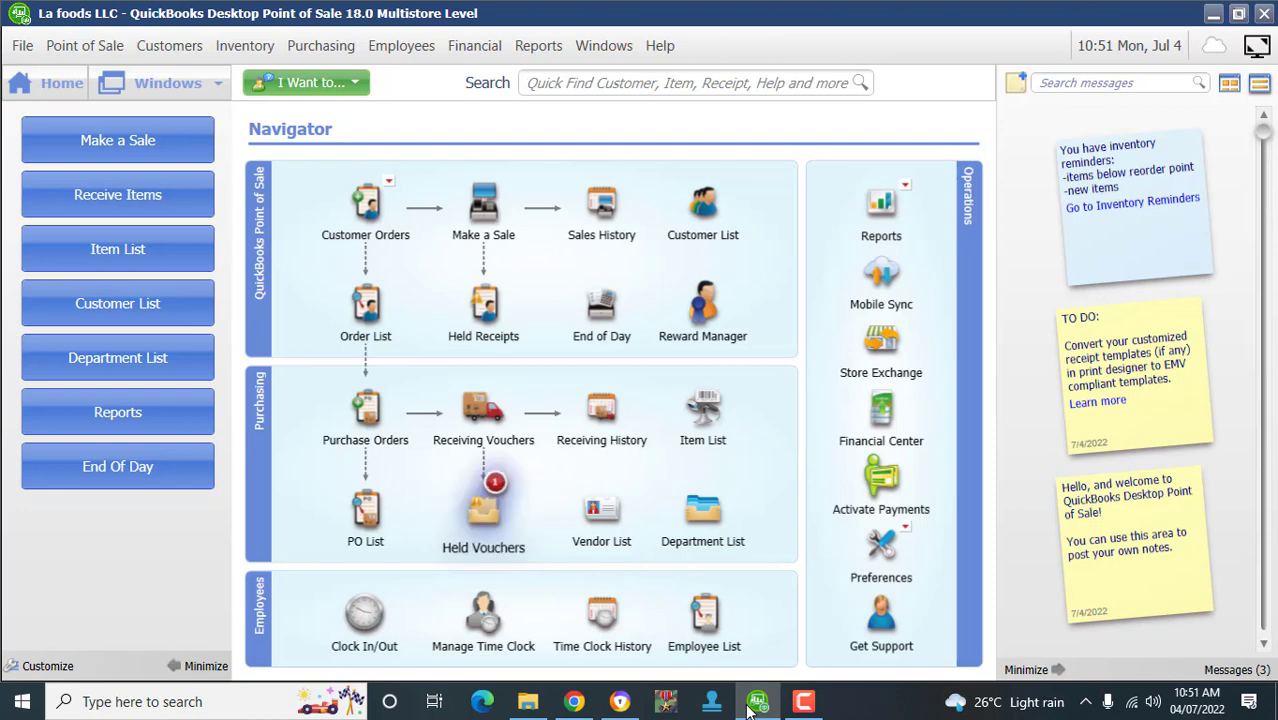
pyautogui.moveTo(484, 515)
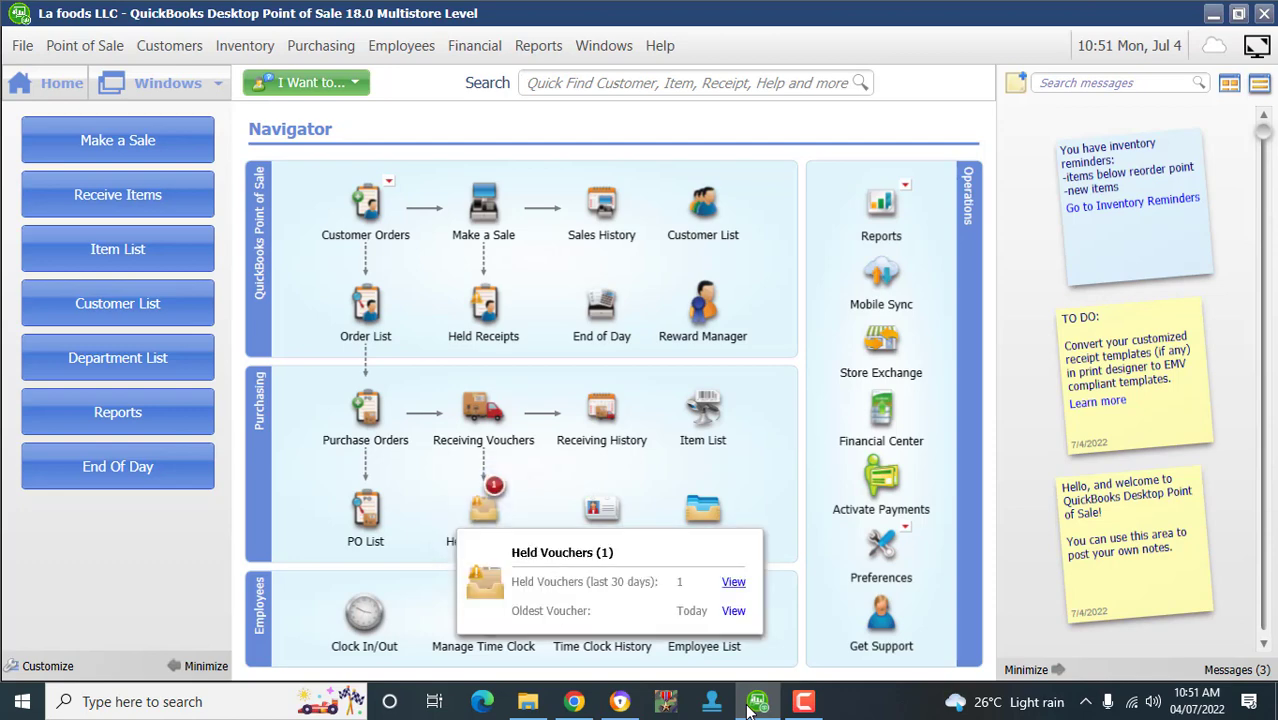
pyautogui.click(733, 580)
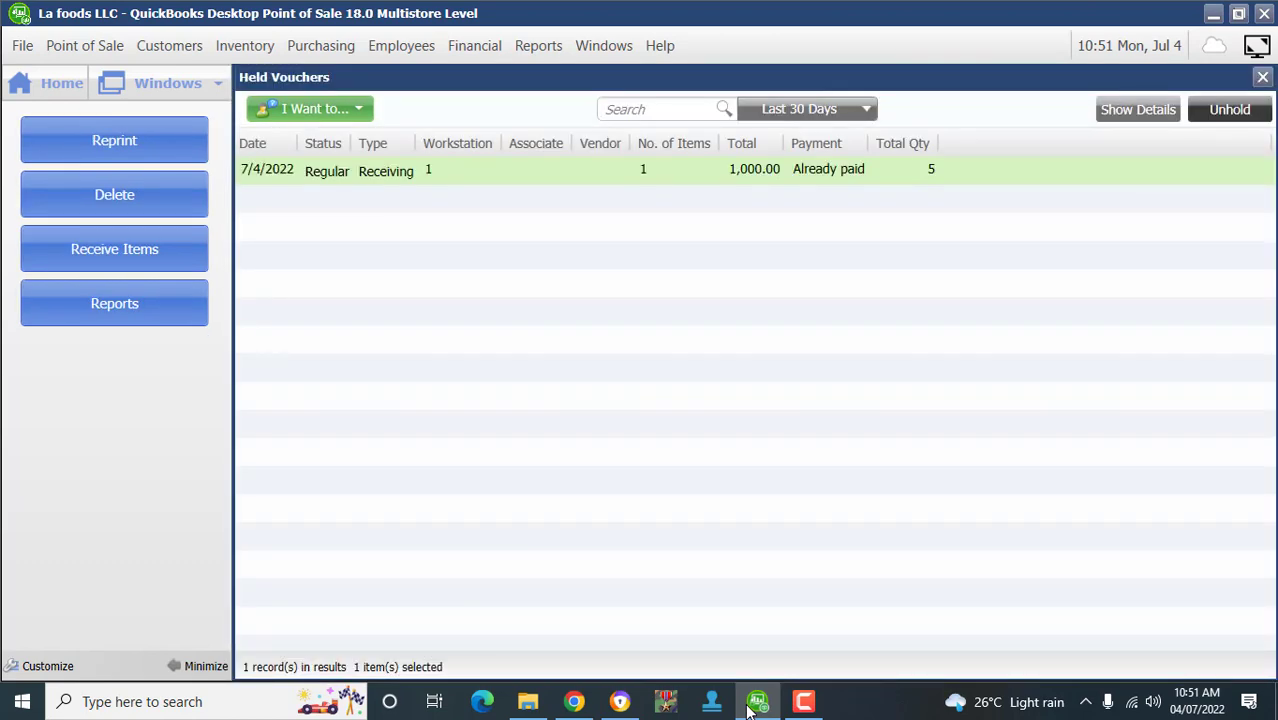
pyautogui.click(1229, 110)
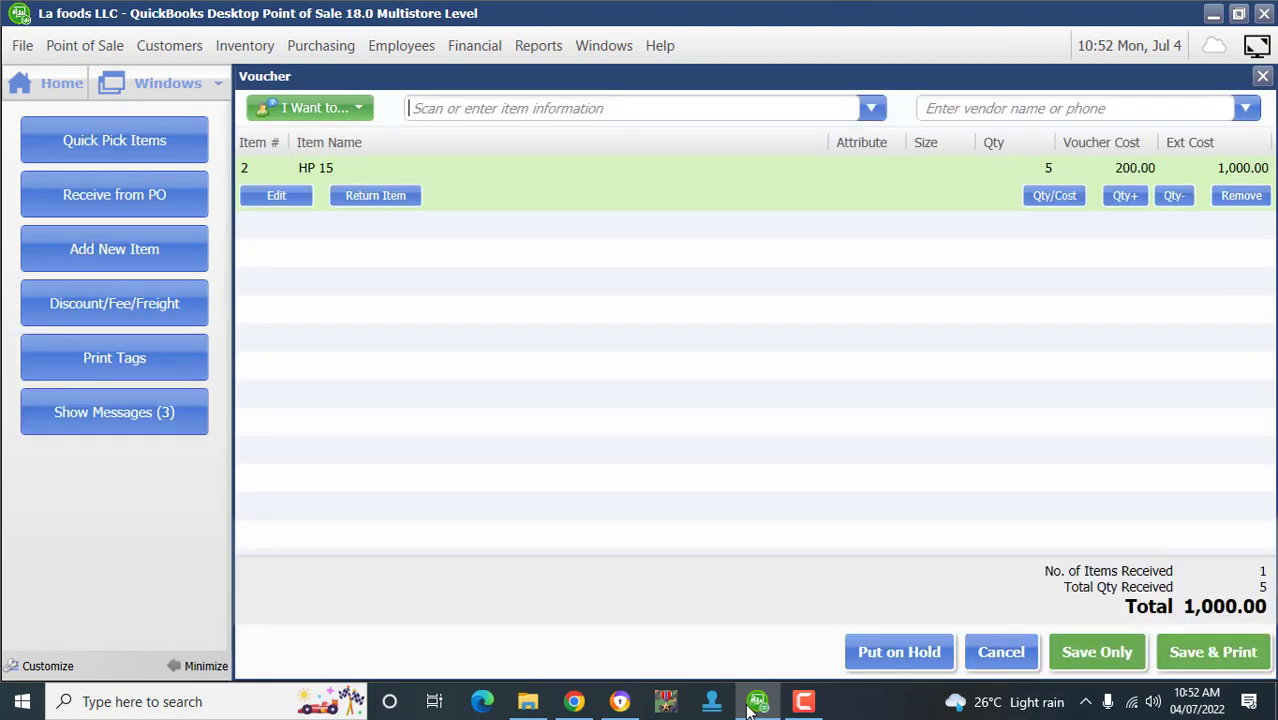
pyautogui.click(1097, 652)
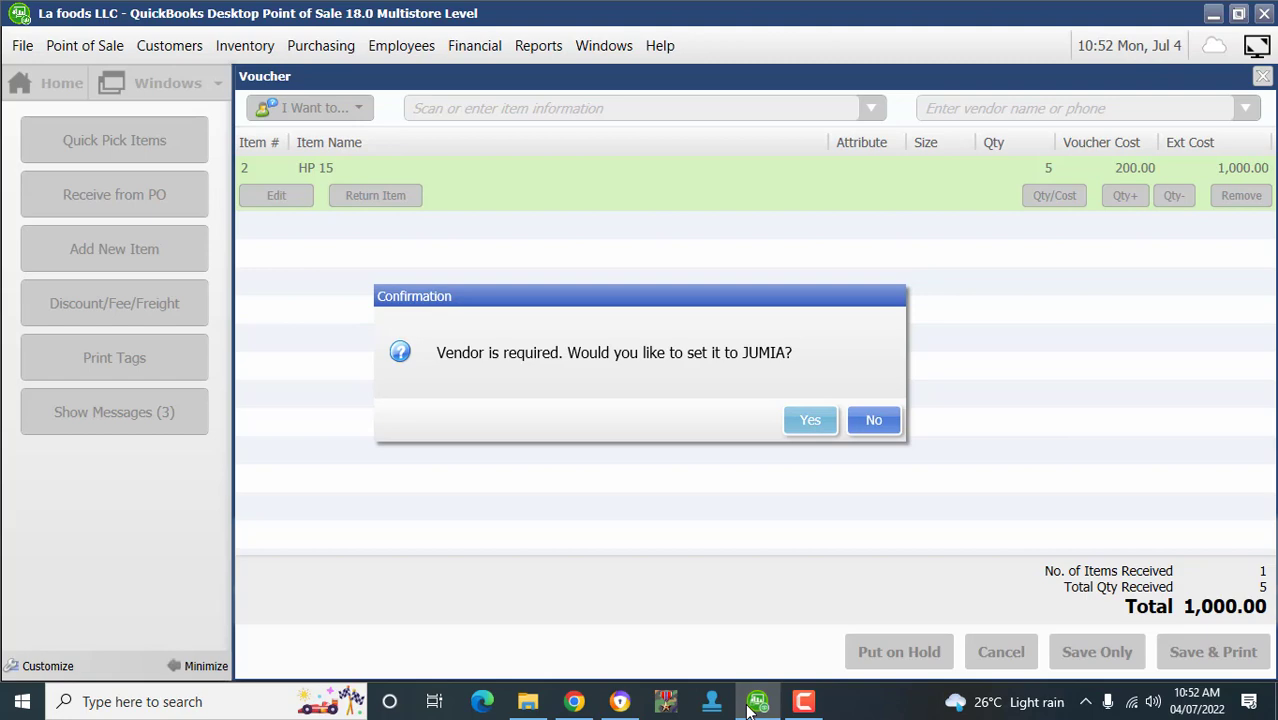
pyautogui.click(810, 420)
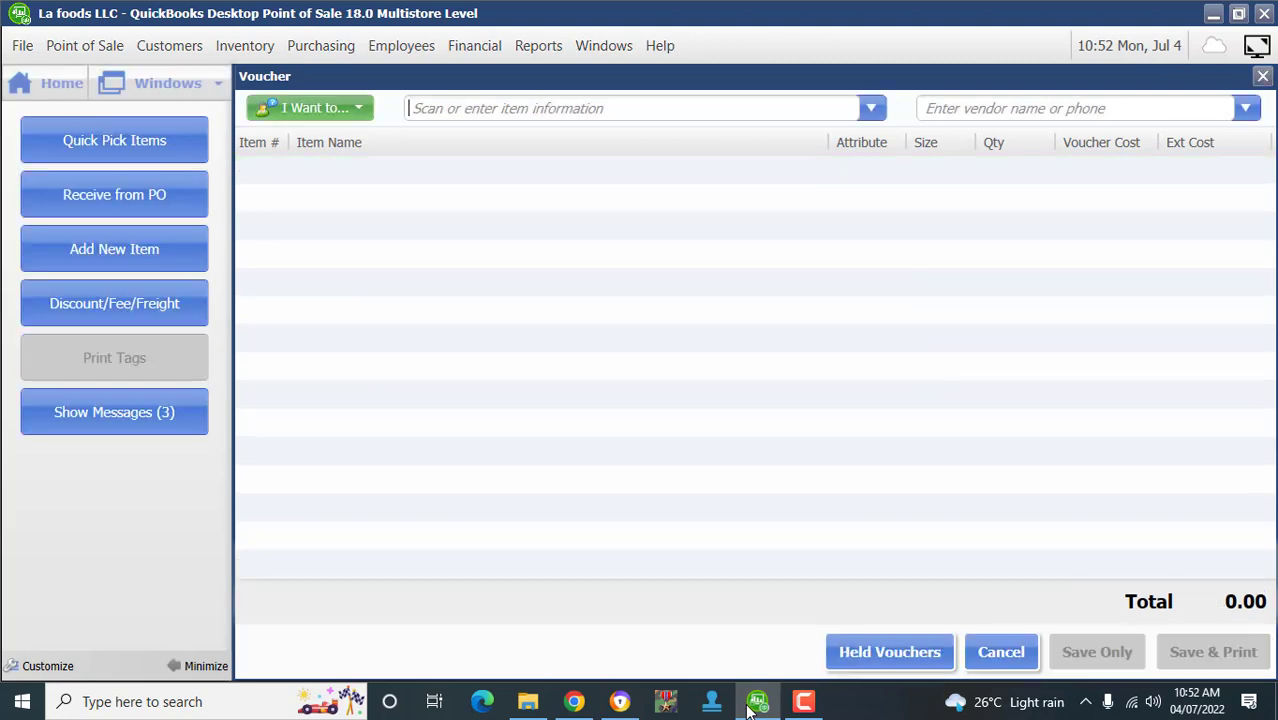
pyautogui.click(47, 83)
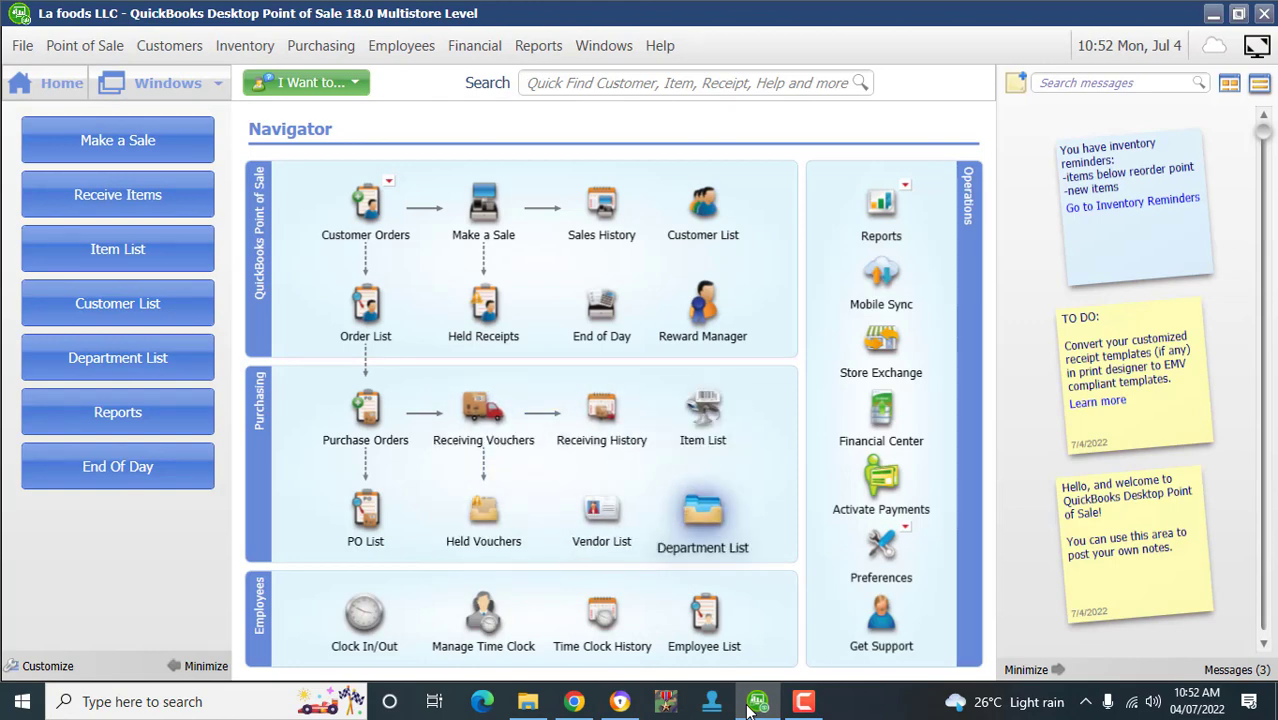
pyautogui.click(601, 410)
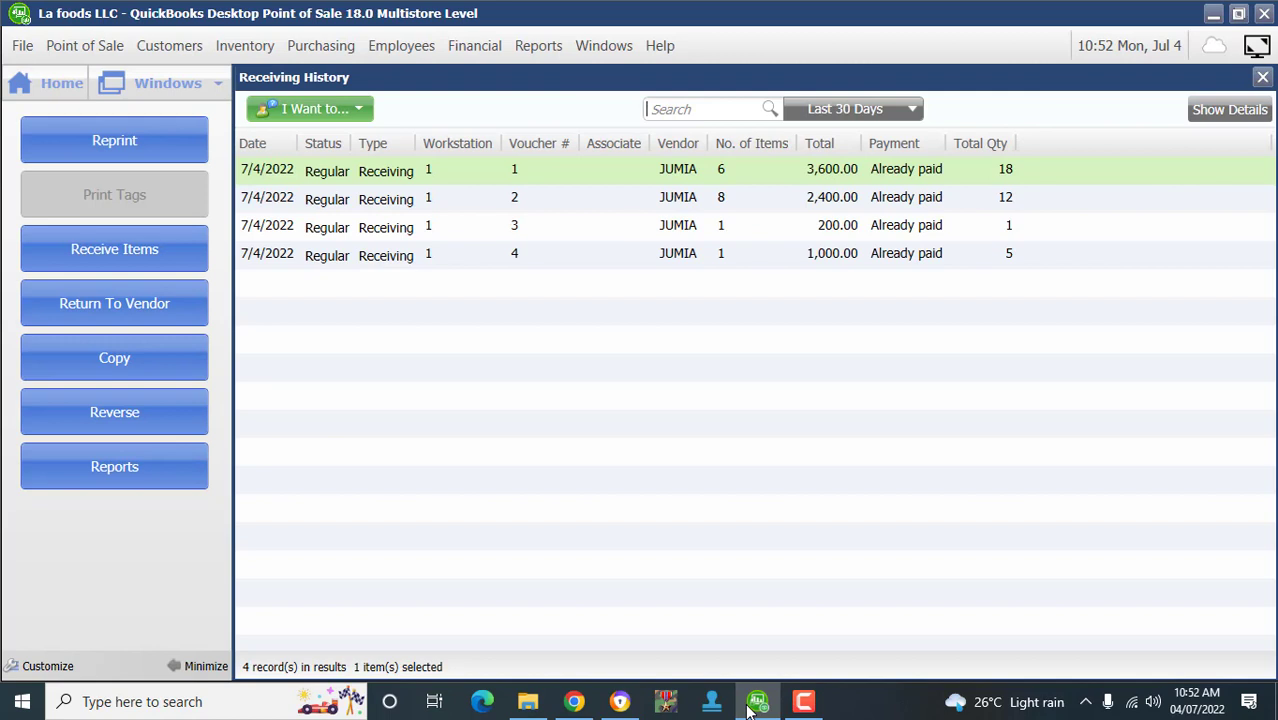
pyautogui.press('Down')
pyautogui.press('Down')
pyautogui.press('Down')
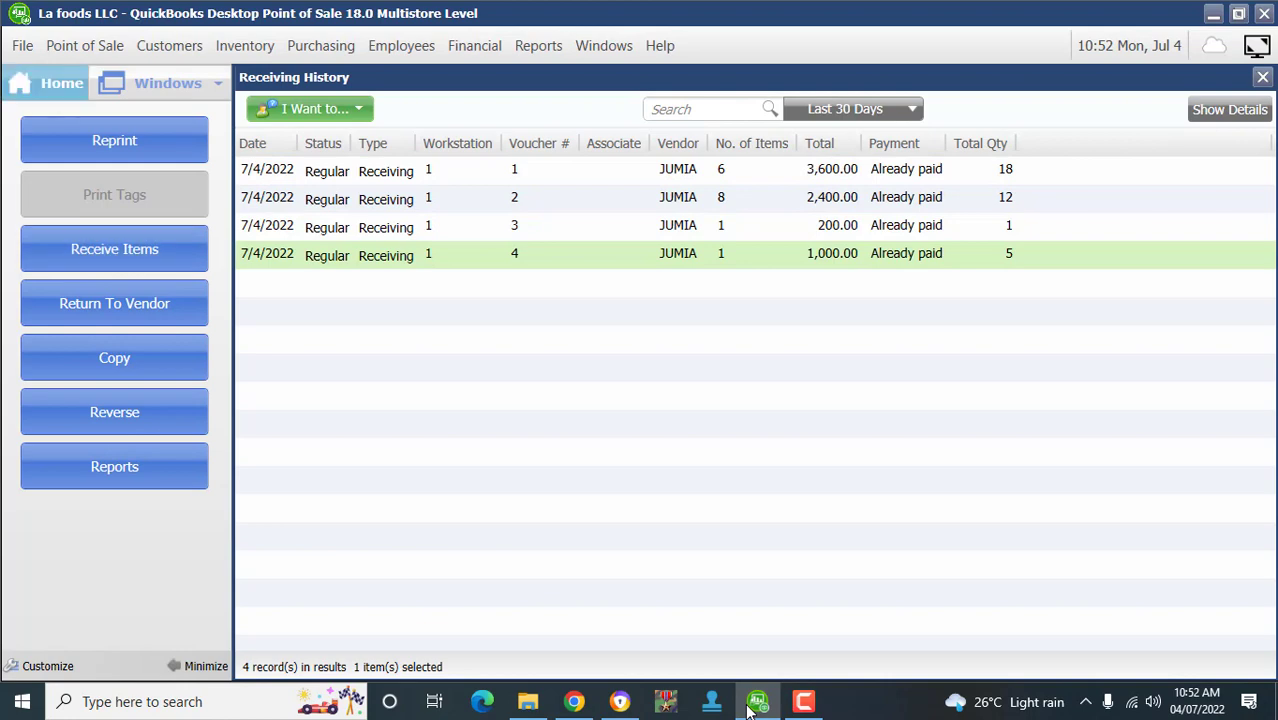
pyautogui.click(48, 83)
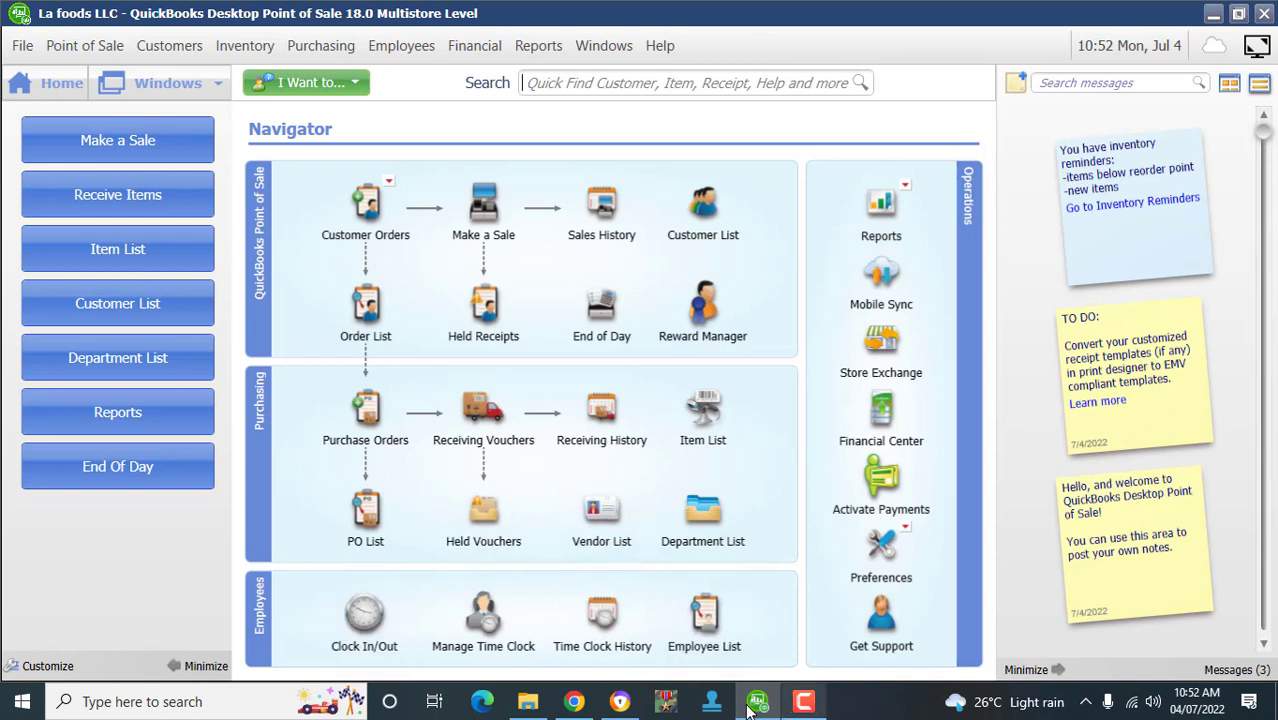
pyautogui.click(803, 701)
pyautogui.click(1237, 622)
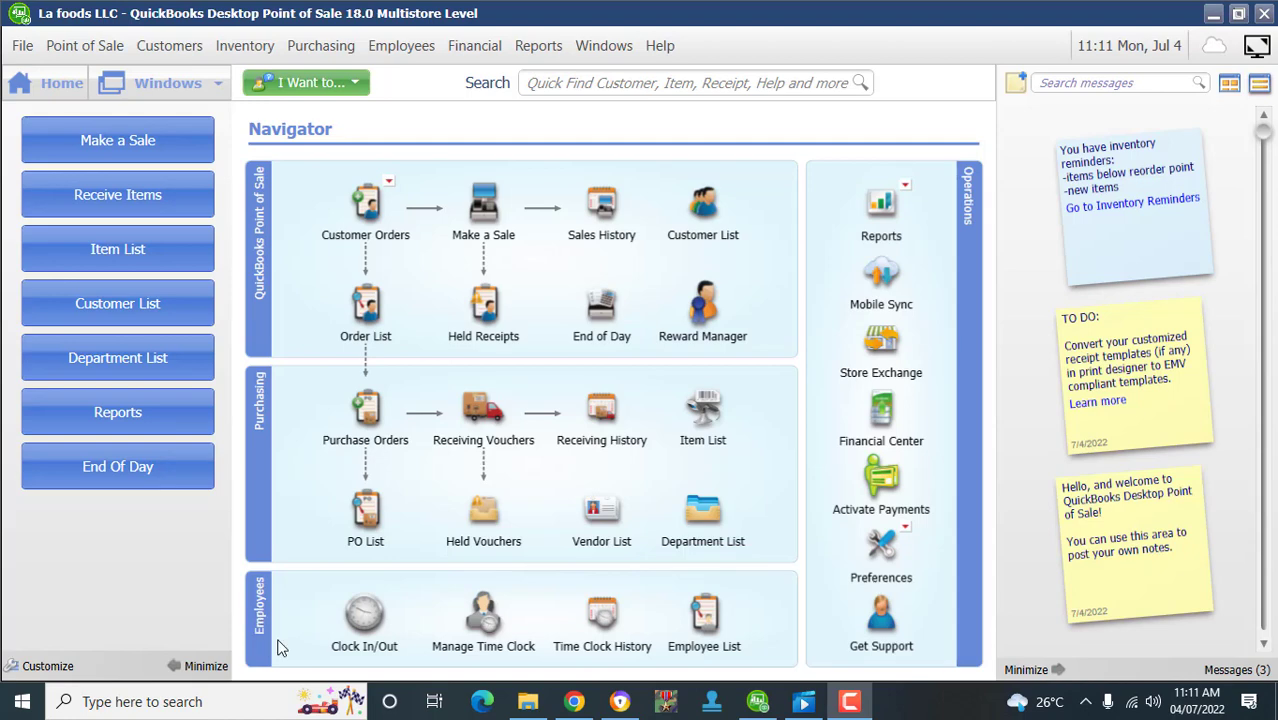
# - Check the Clock In/Out user names without clocking in, then open the Employee List
pyautogui.click(362, 622)
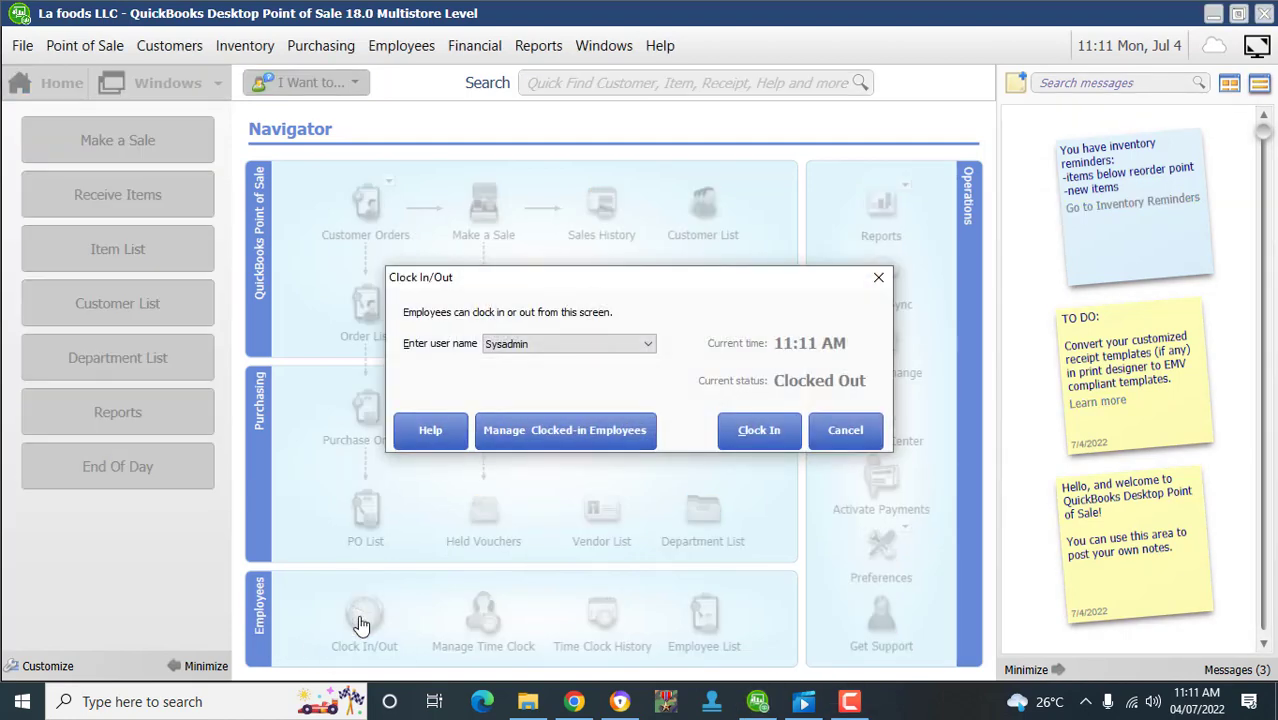
pyautogui.click(648, 344)
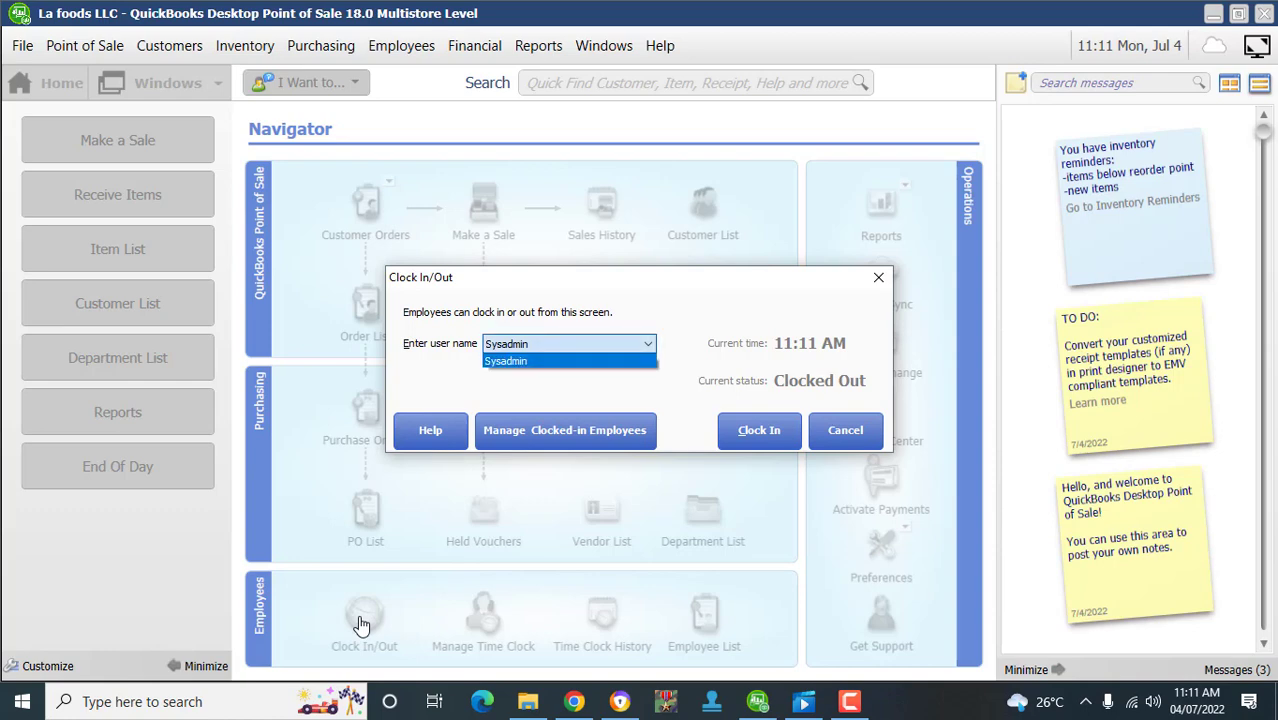
pyautogui.click(648, 344)
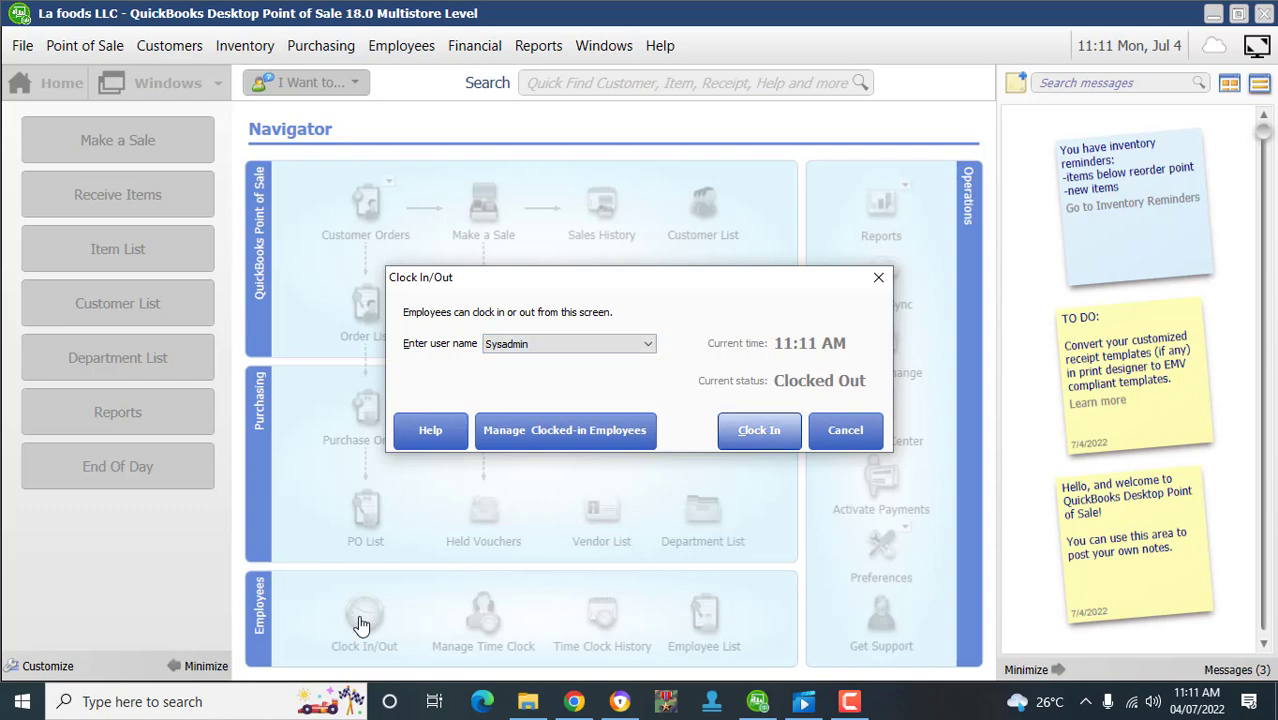
pyautogui.click(845, 430)
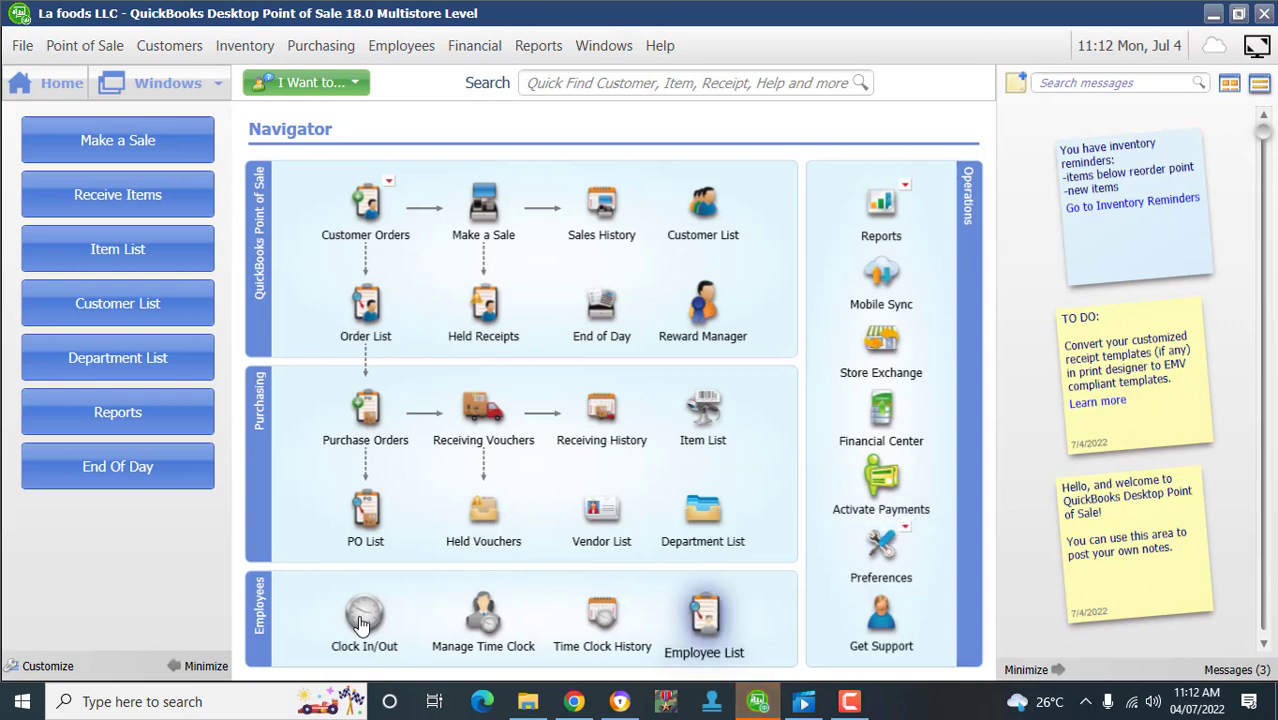
pyautogui.click(704, 620)
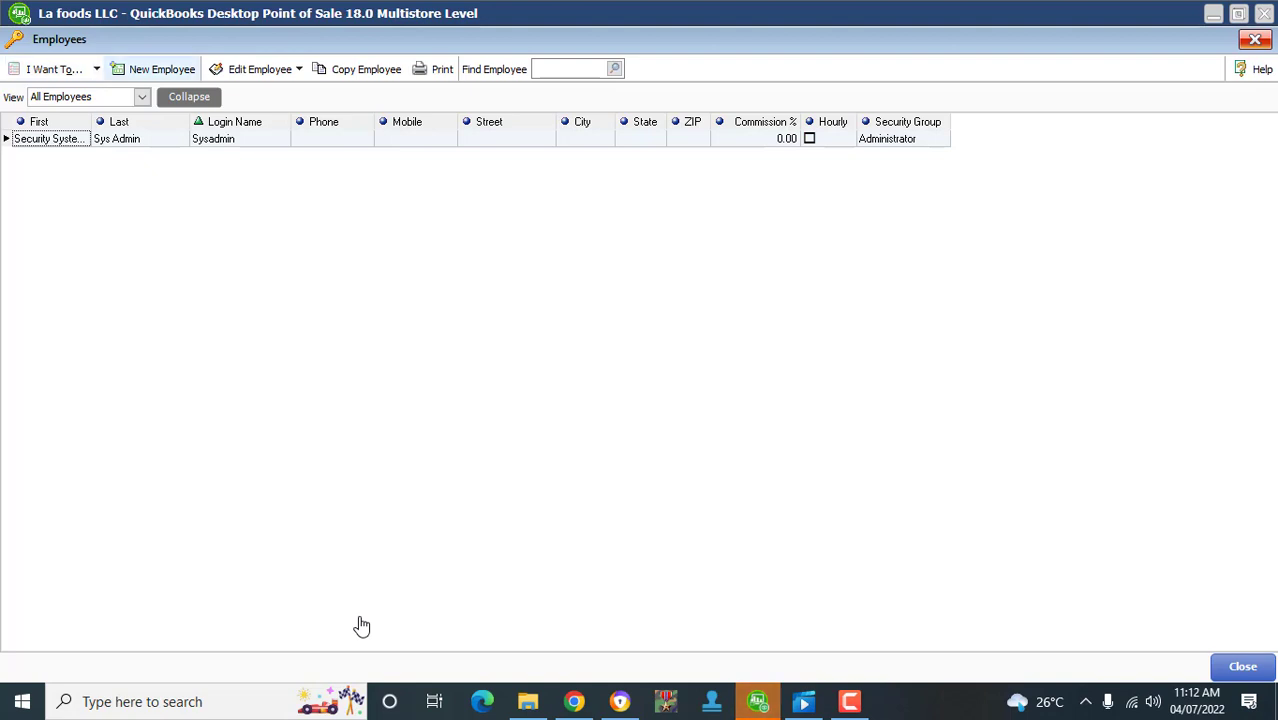
pyautogui.click(155, 69)
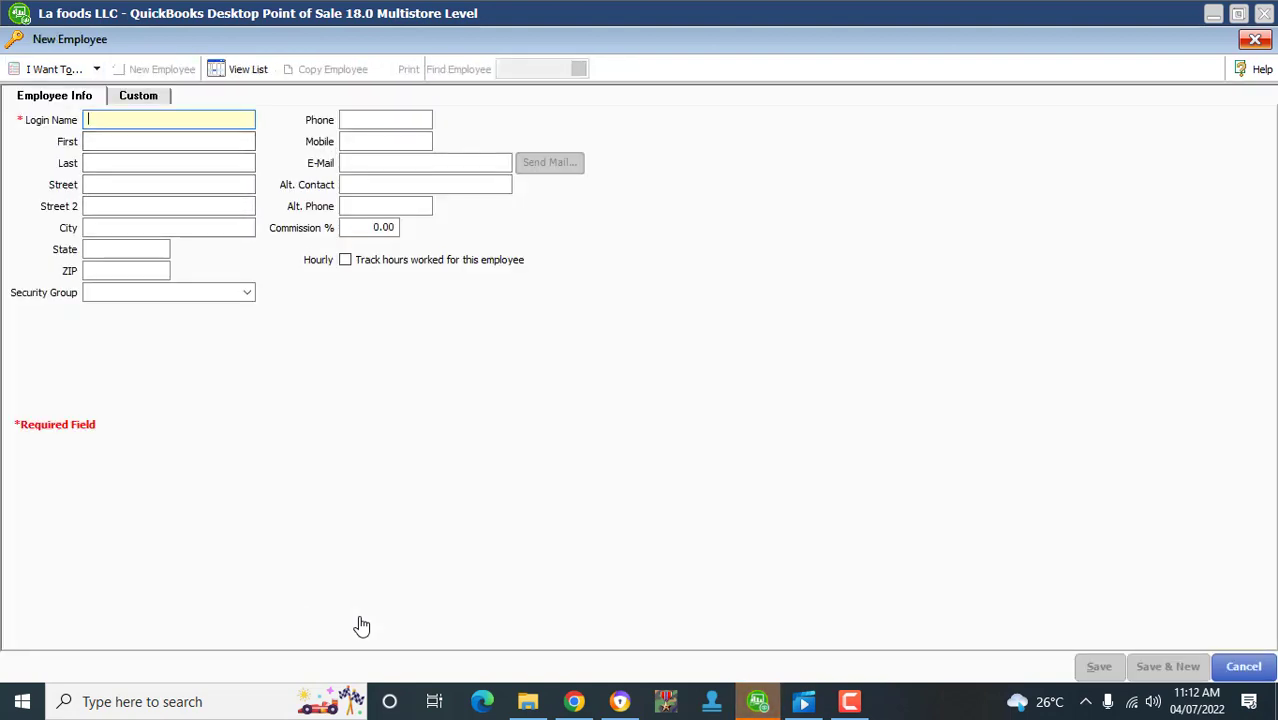
# - Type the employee's login name on the new employee form, then discard the unsaved record
pyautogui.write('brian')
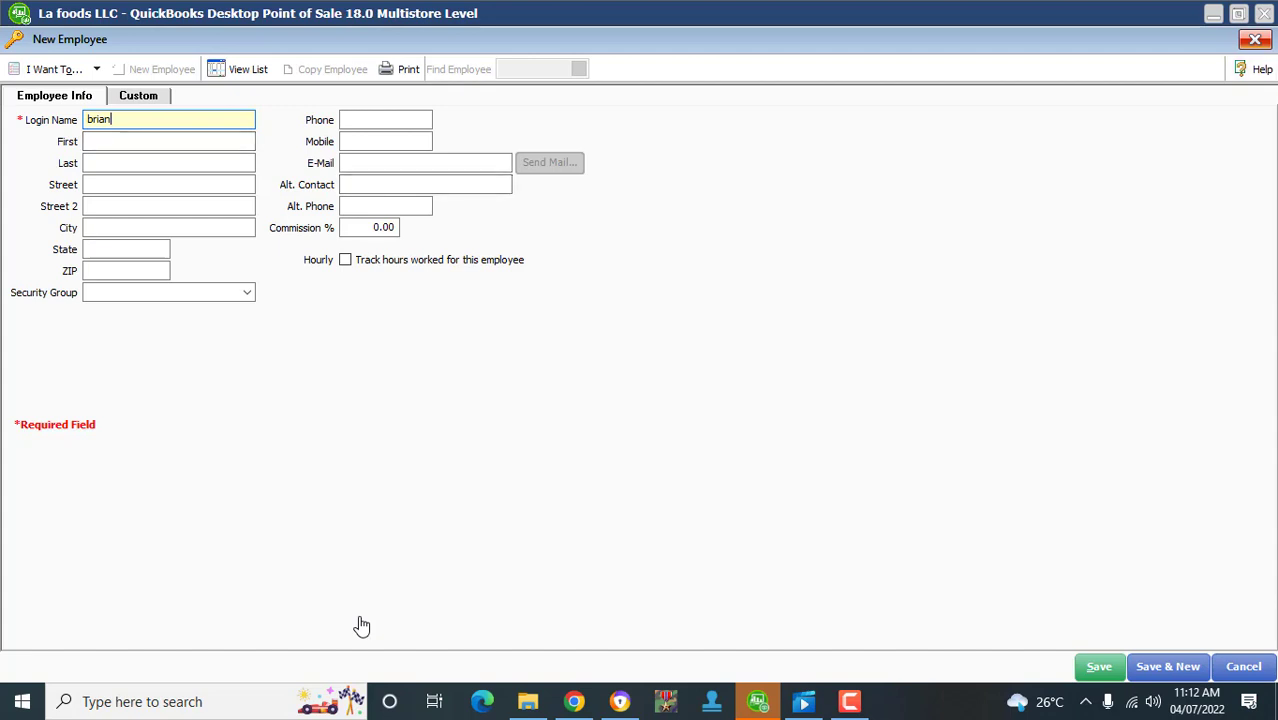
pyautogui.press('Escape')
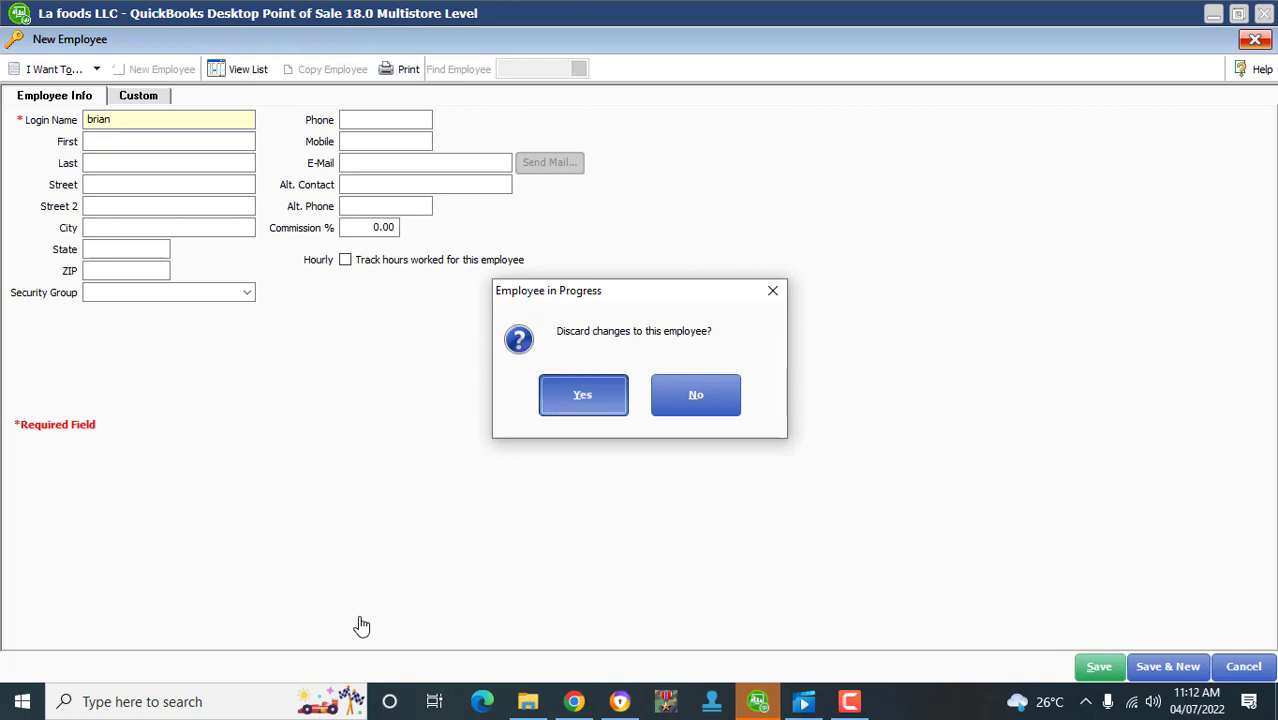
pyautogui.press('Return')
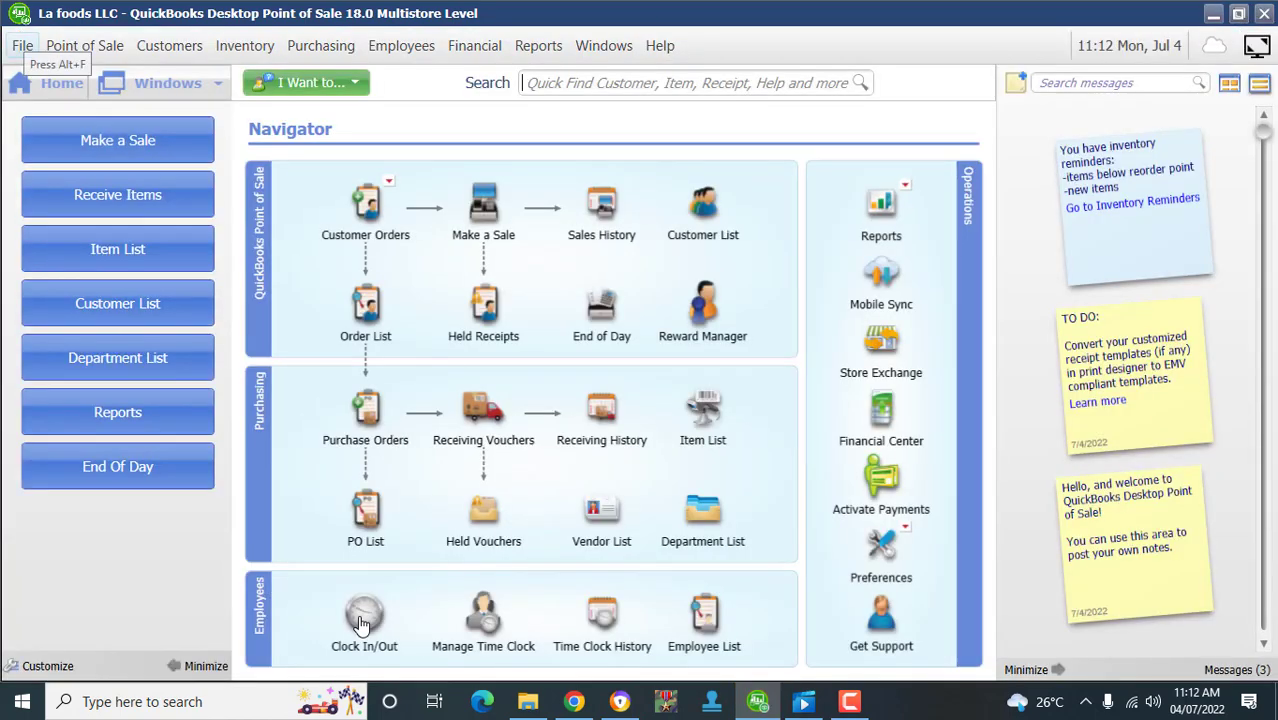
# - In Company Preferences, require users to log in and set and confirm a Sysadmin password
pyautogui.hotkey('alt', 'f')
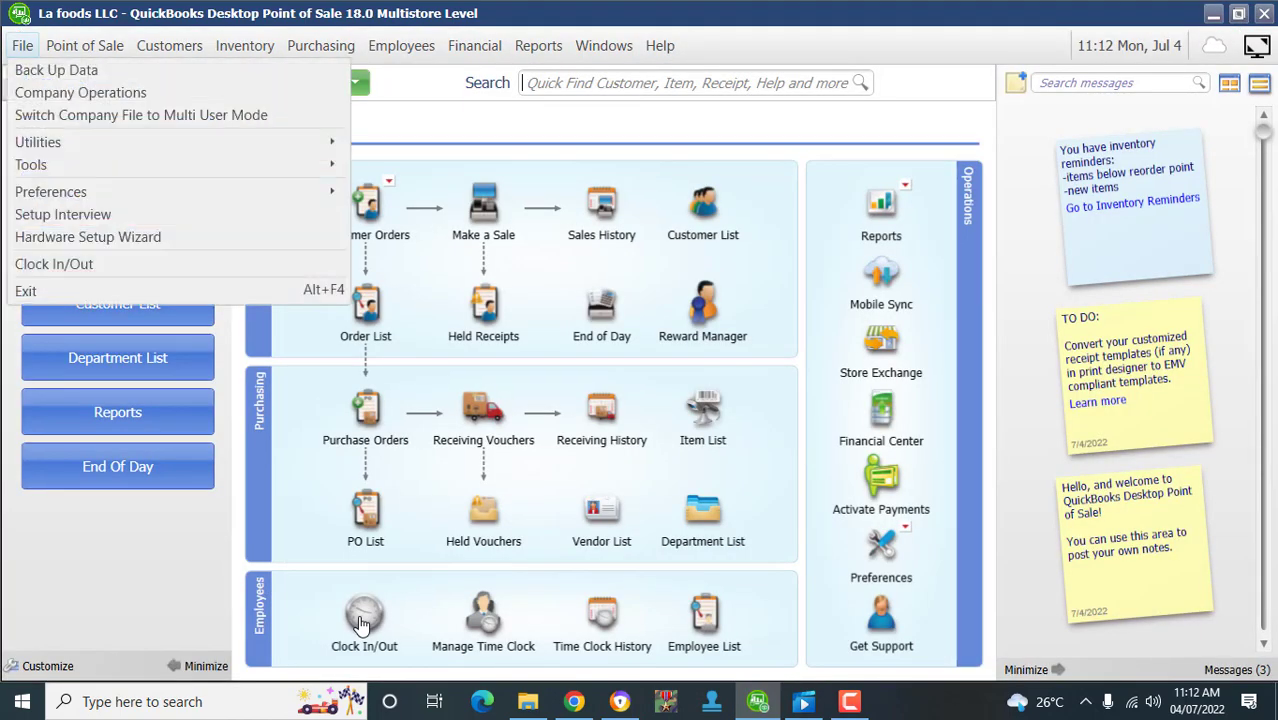
pyautogui.press('Down')
pyautogui.press('Down')
pyautogui.press('Down')
pyautogui.press('Down')
pyautogui.press('Down')
pyautogui.press('Down')
pyautogui.press('Right')
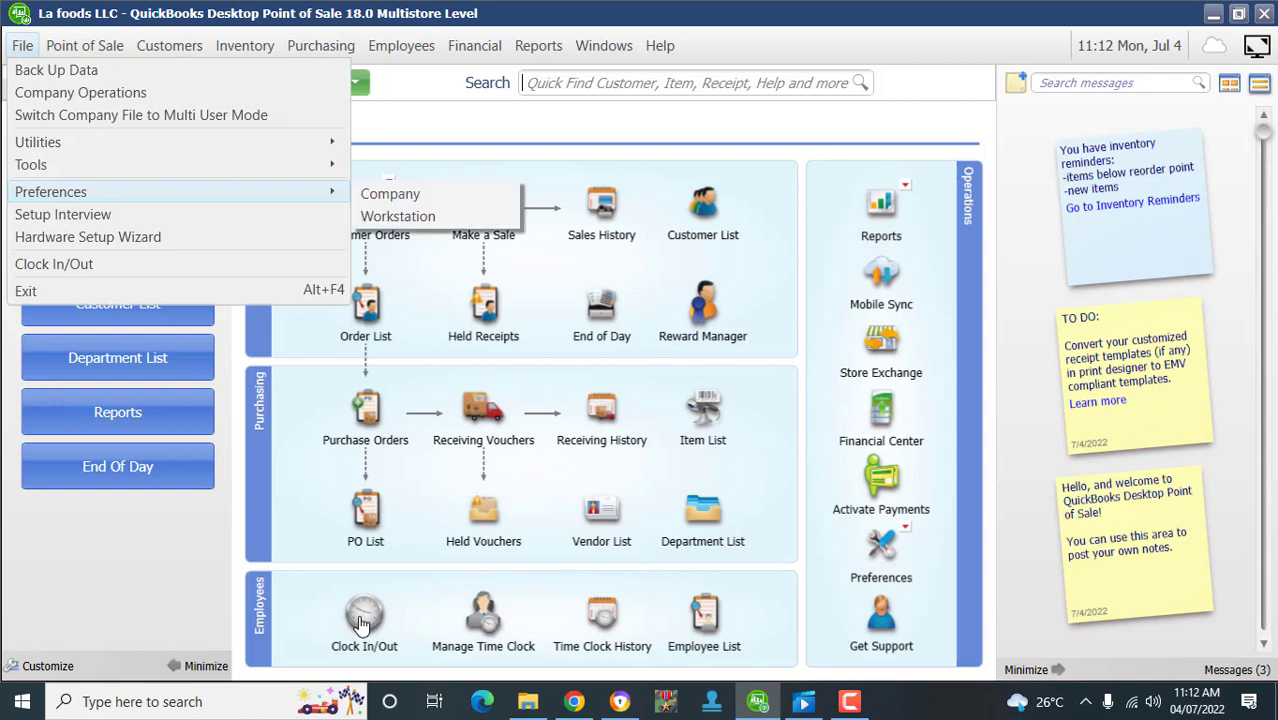
pyautogui.press('Down')
pyautogui.press('Return')
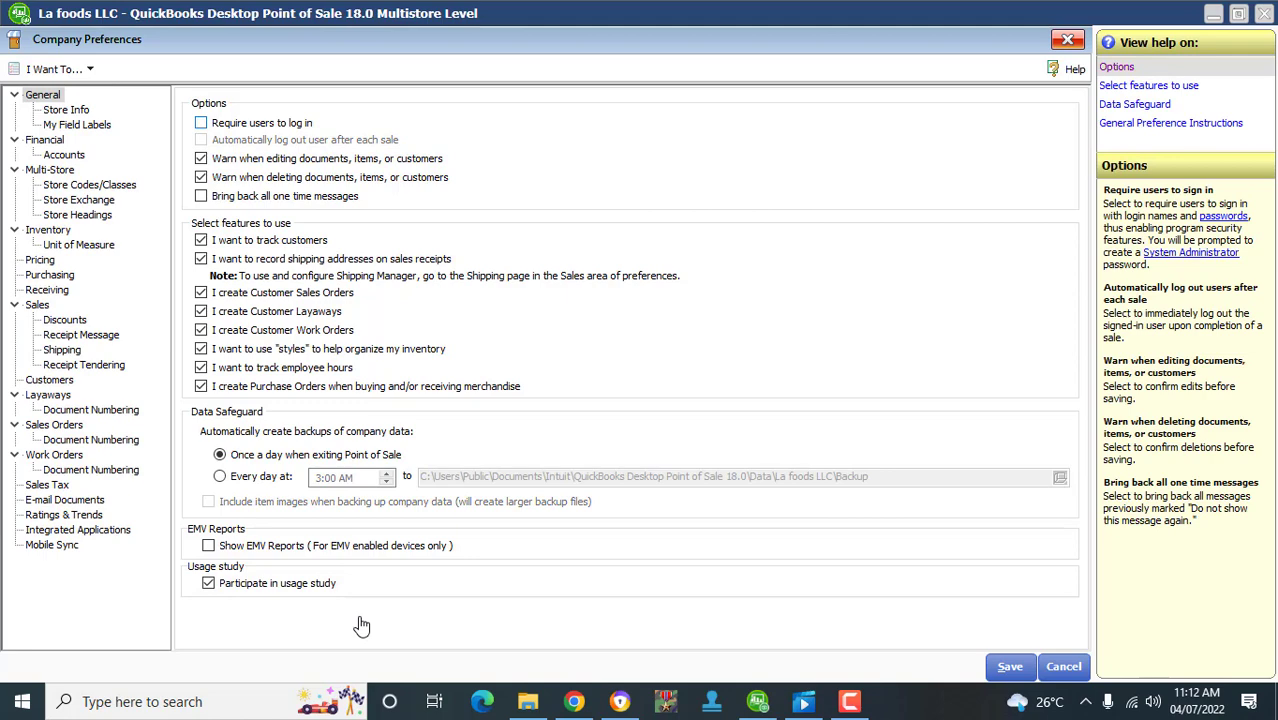
pyautogui.press('space')
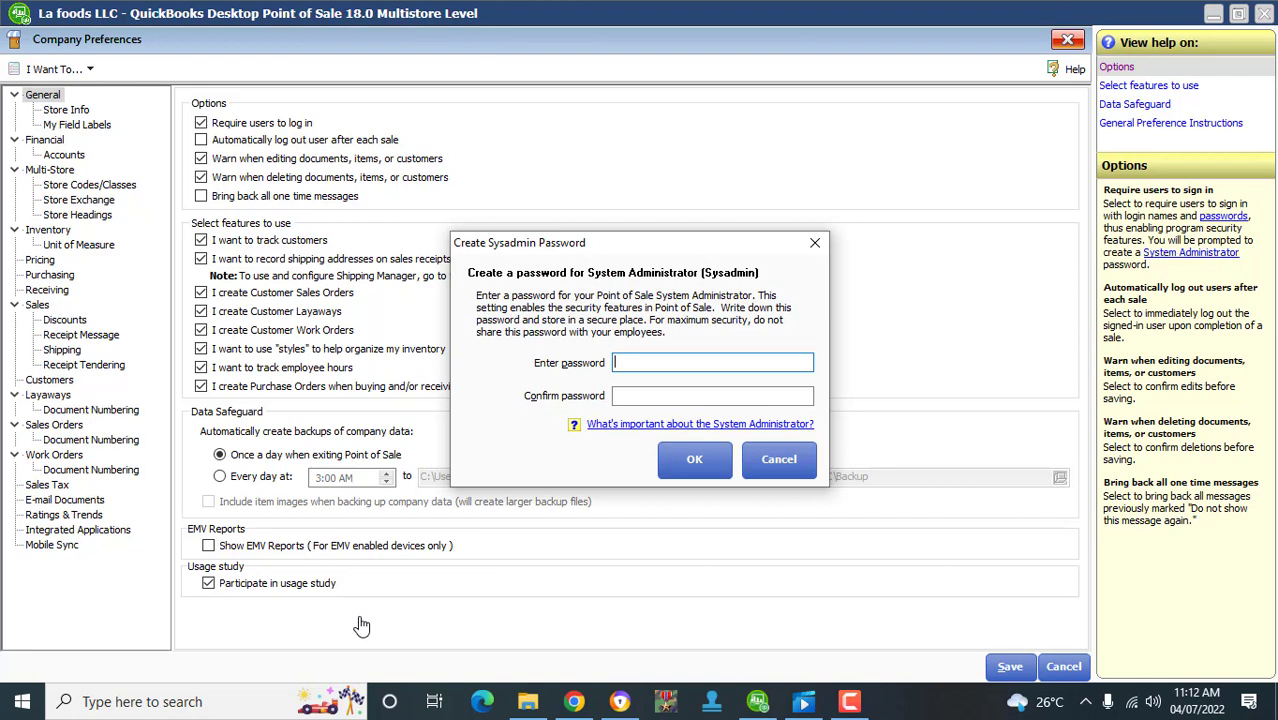
pyautogui.write('************')
pyautogui.press('Tab')
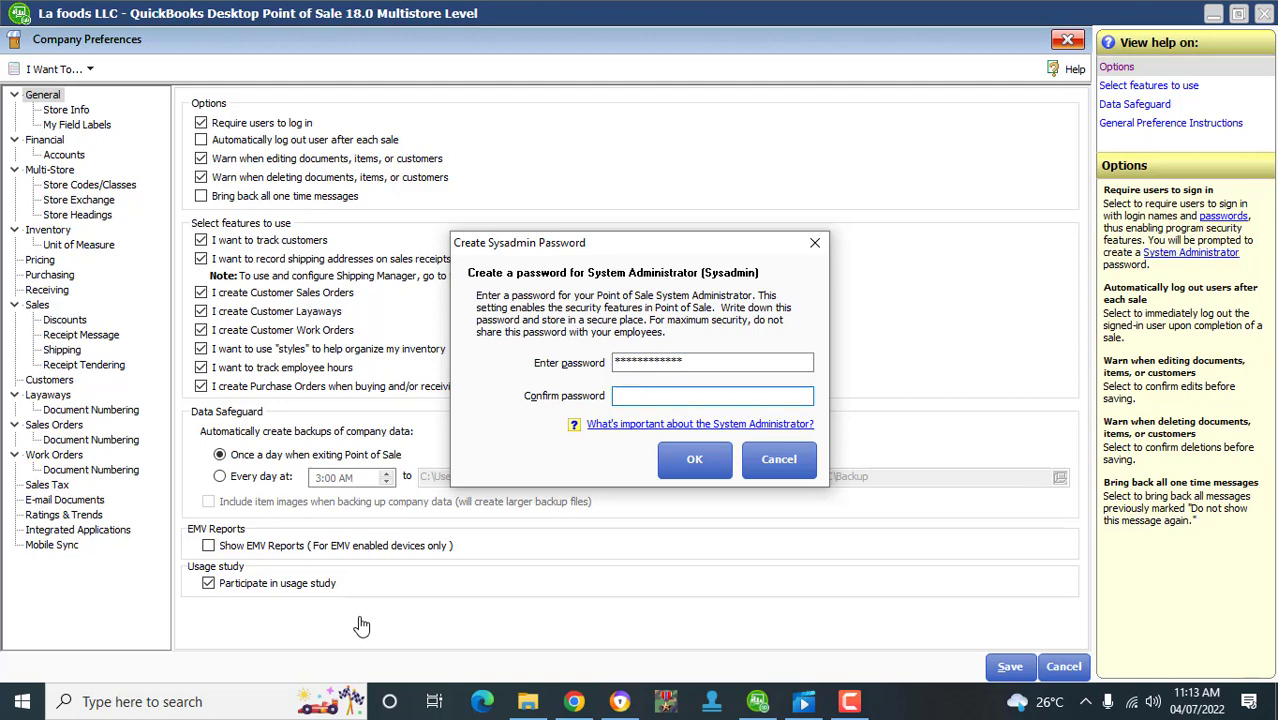
pyautogui.write('************')
pyautogui.press('Return')
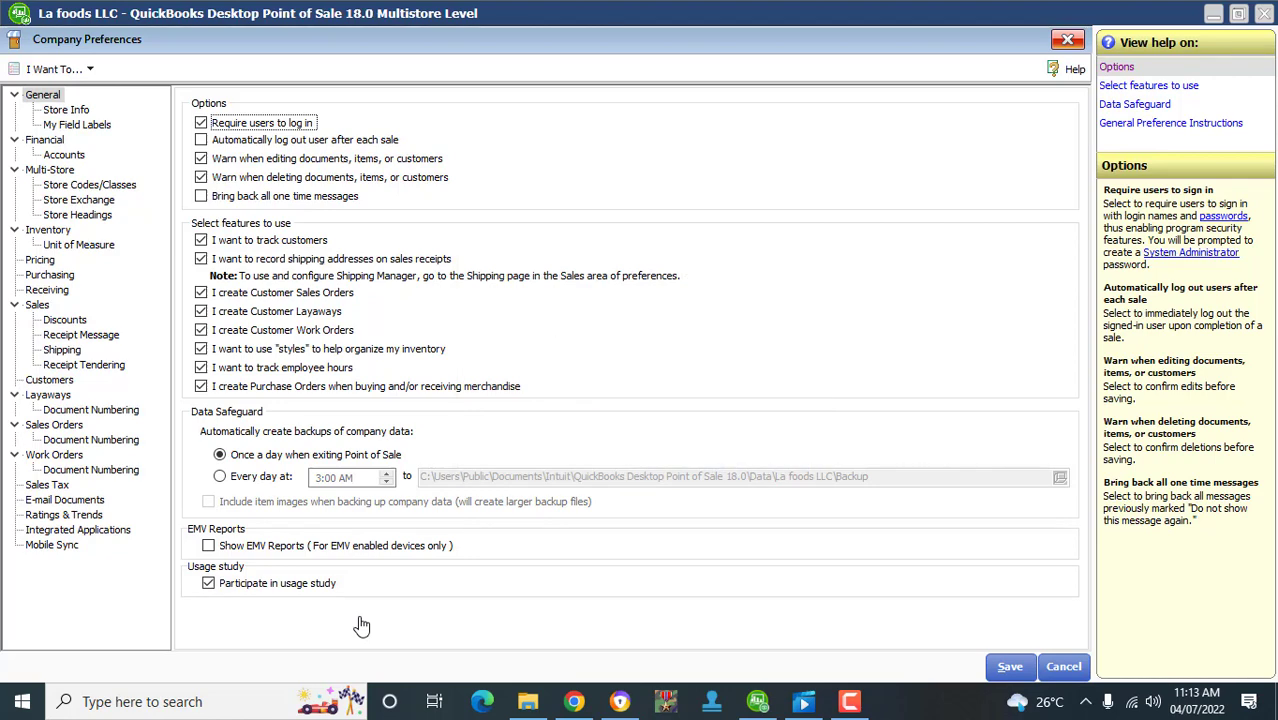
# - Save the preferences and log back in as Sysadmin with the new password
pyautogui.press('Return')
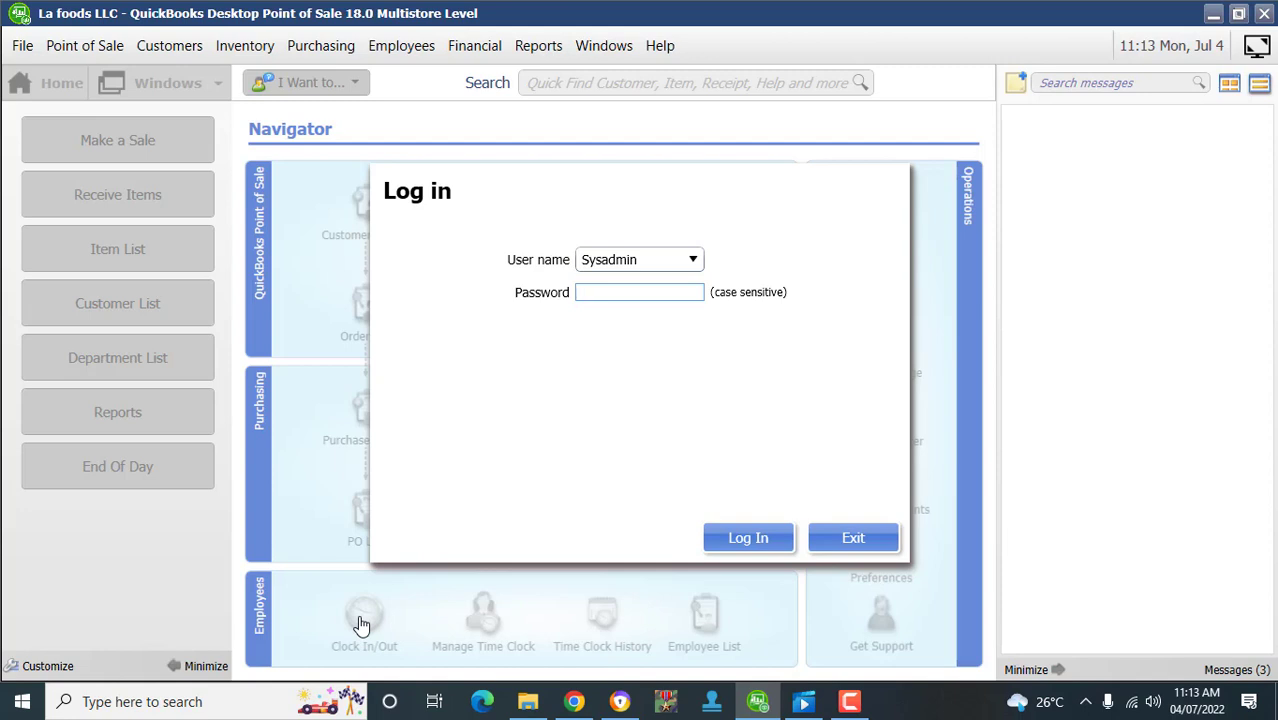
pyautogui.write('••••••••••••')
pyautogui.press('Return')
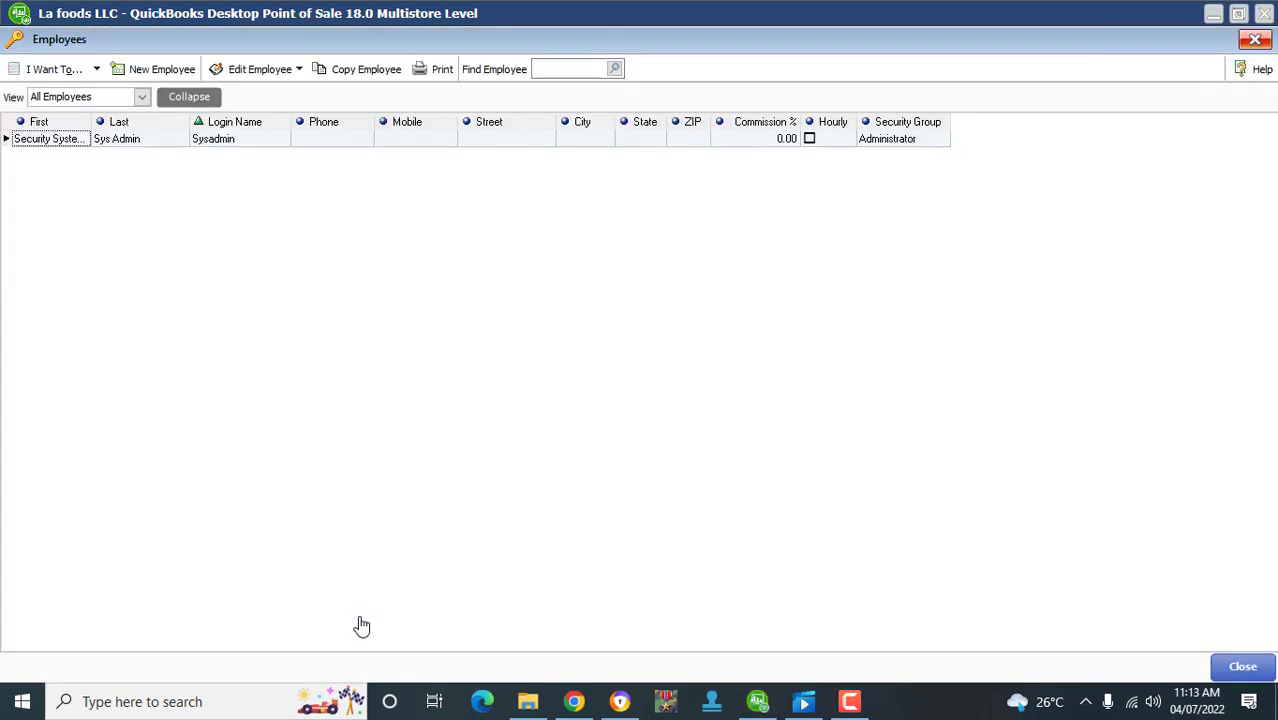
# - Create a new employee record with the employee's login name and security group Associate
pyautogui.hotkey('ctrl', 'n')
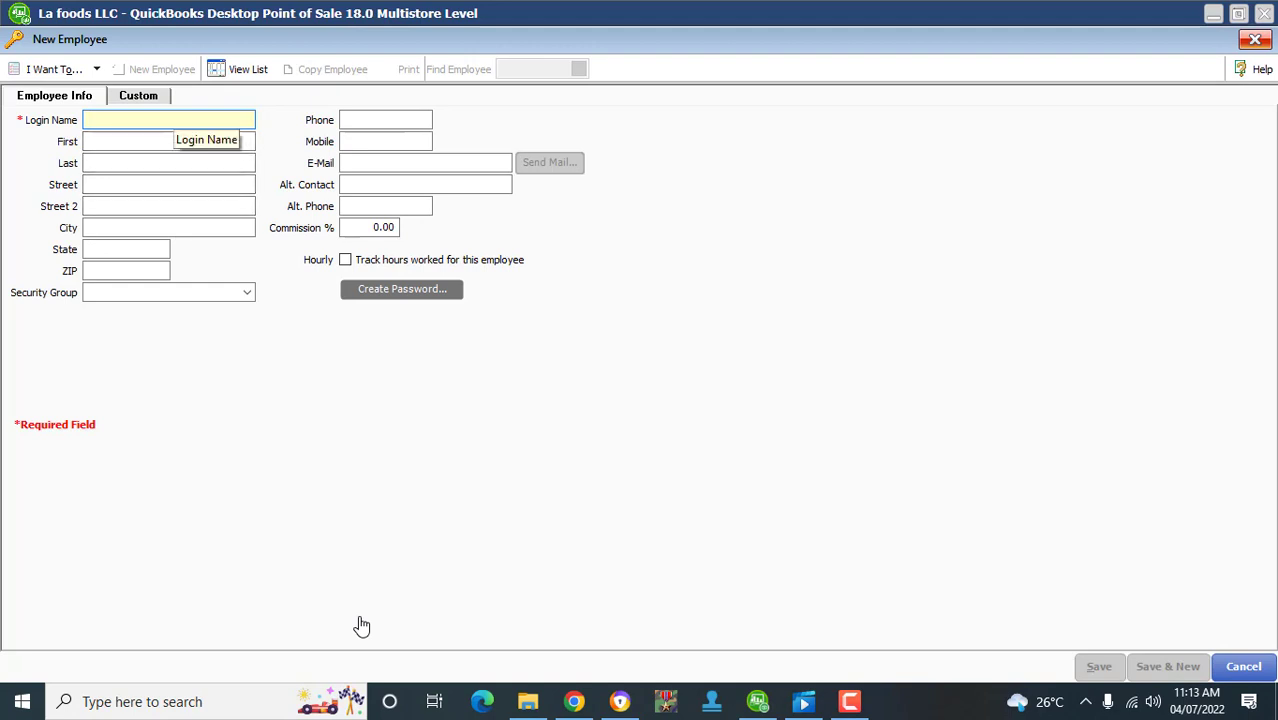
pyautogui.write('brian')
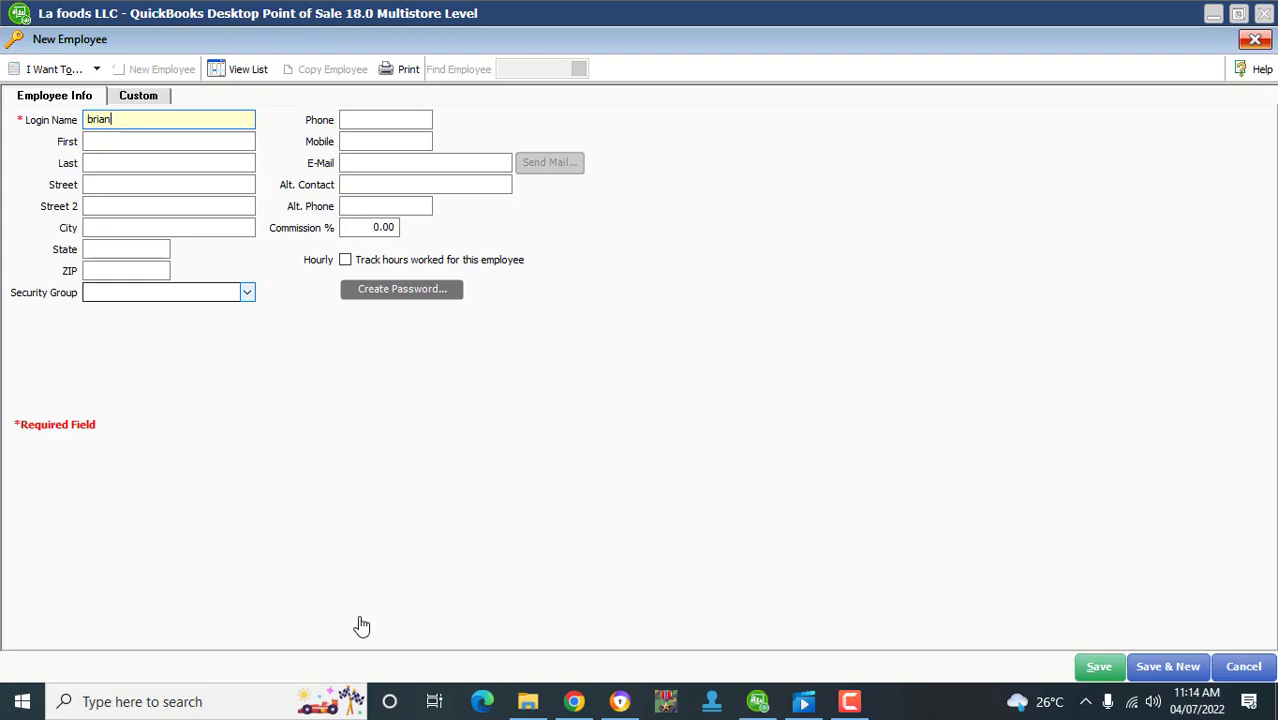
pyautogui.click(247, 292)
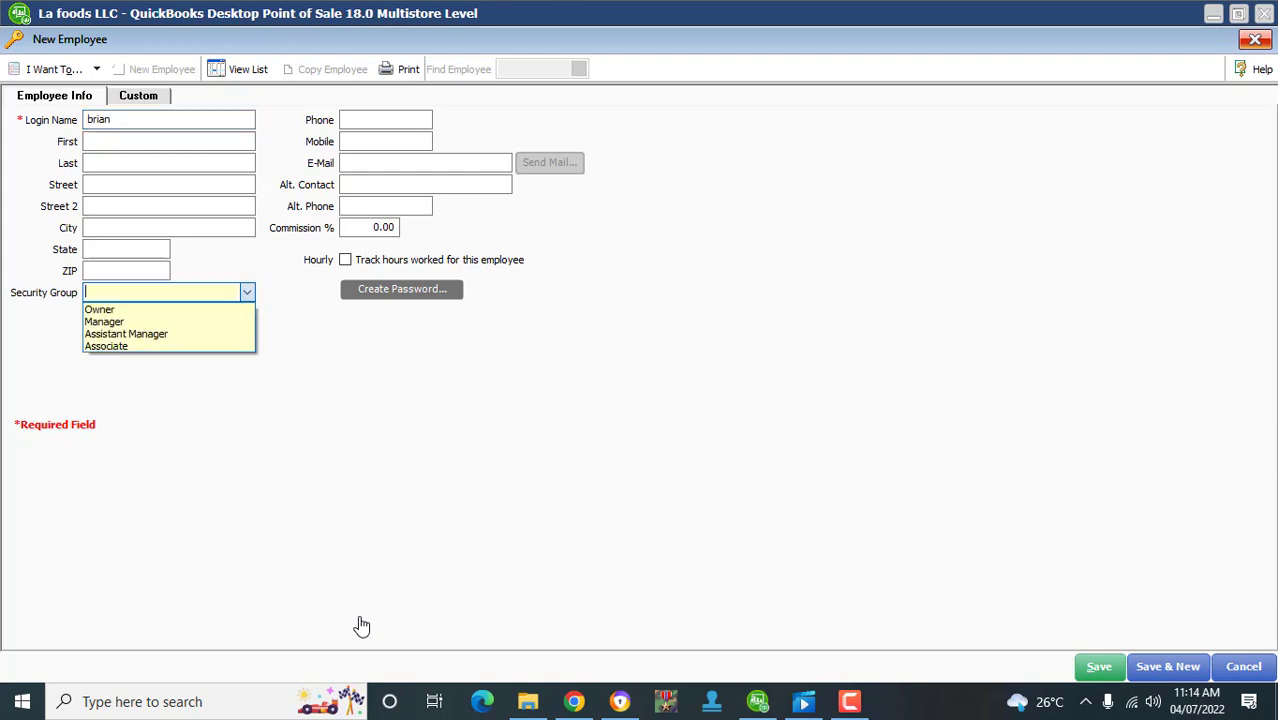
pyautogui.press('Down')
pyautogui.press('Down')
pyautogui.press('Down')
pyautogui.press('Down')
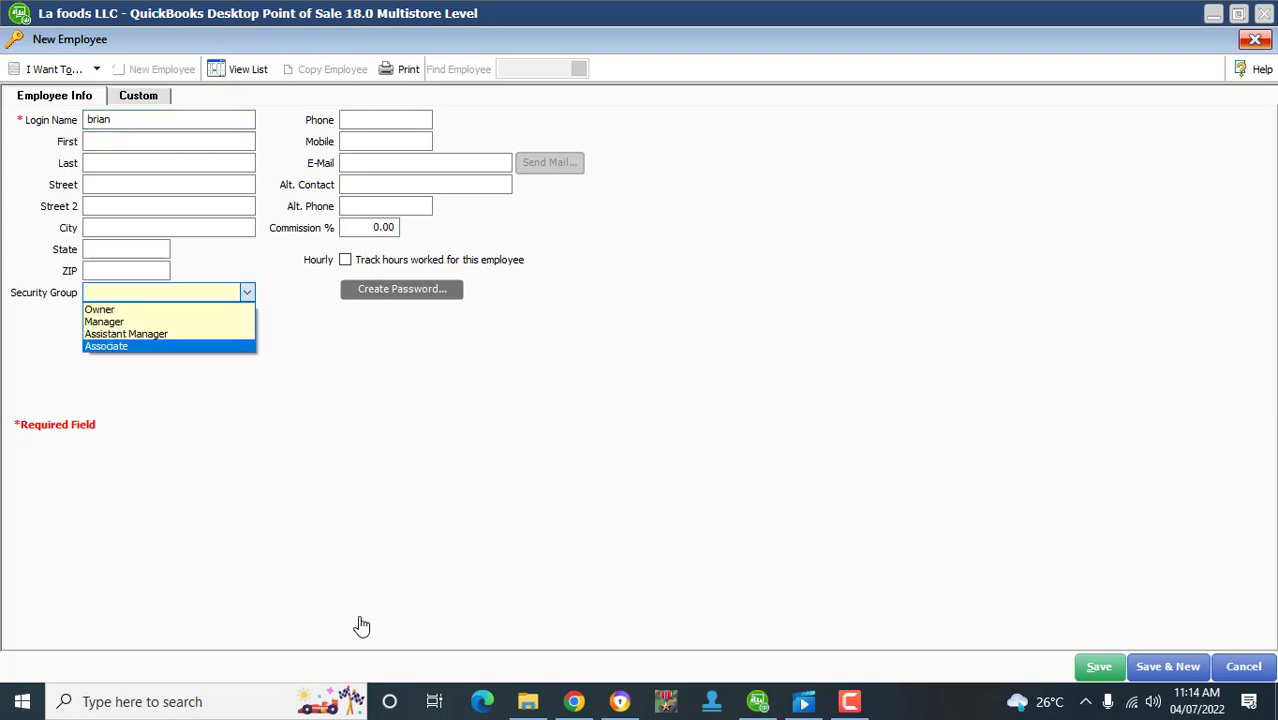
pyautogui.press('Return')
pyautogui.click(125, 291)
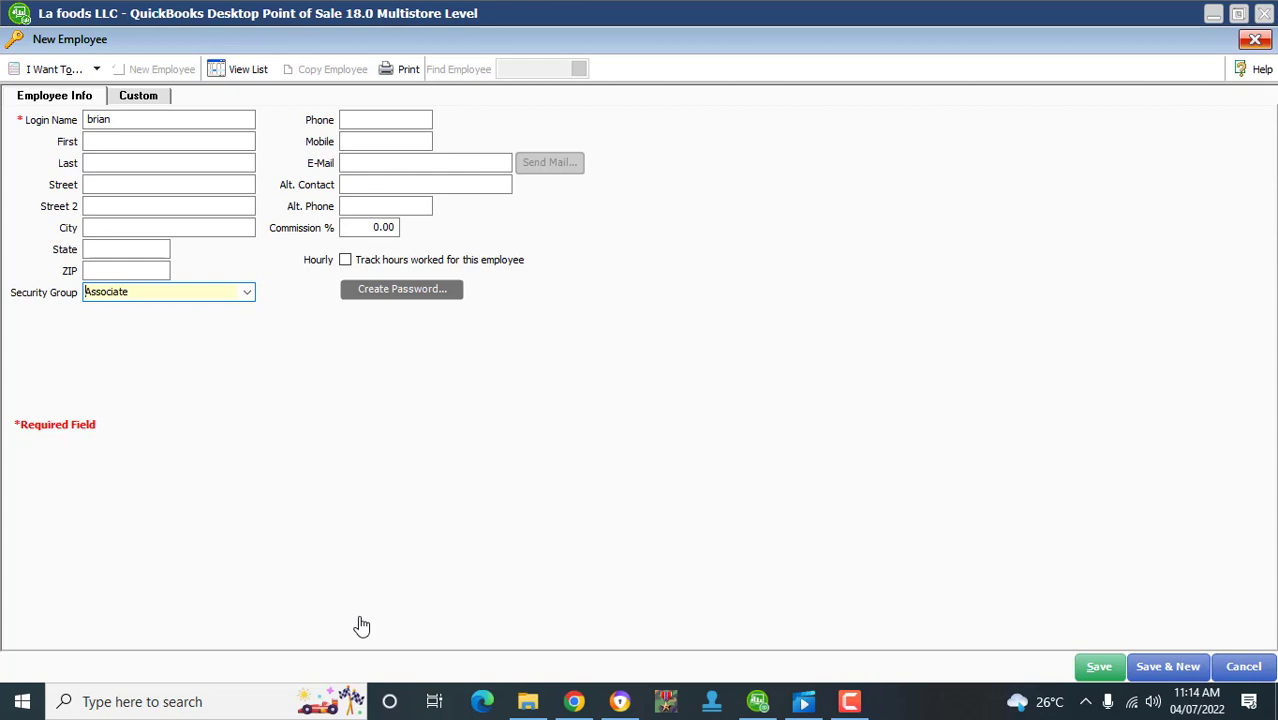
# - Move through the Phone, Mobile and Commission % fields of the new employee form
pyautogui.click(849, 701)
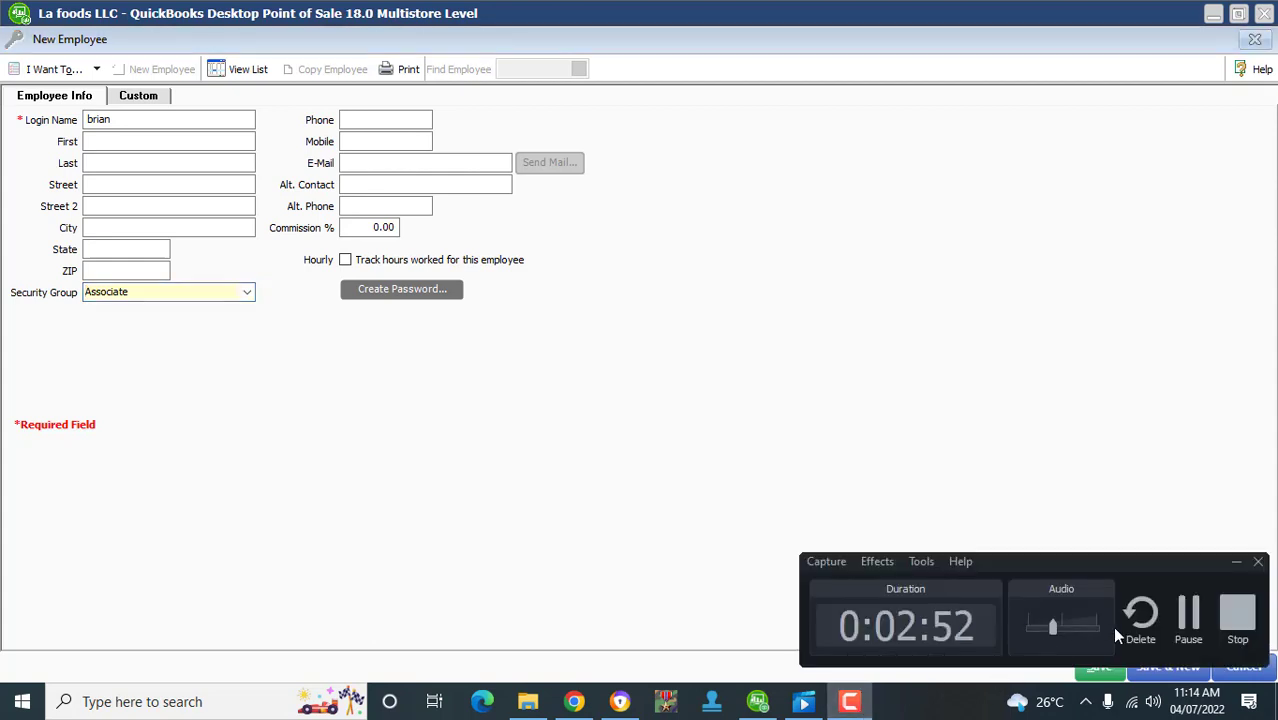
pyautogui.click(1184, 618)
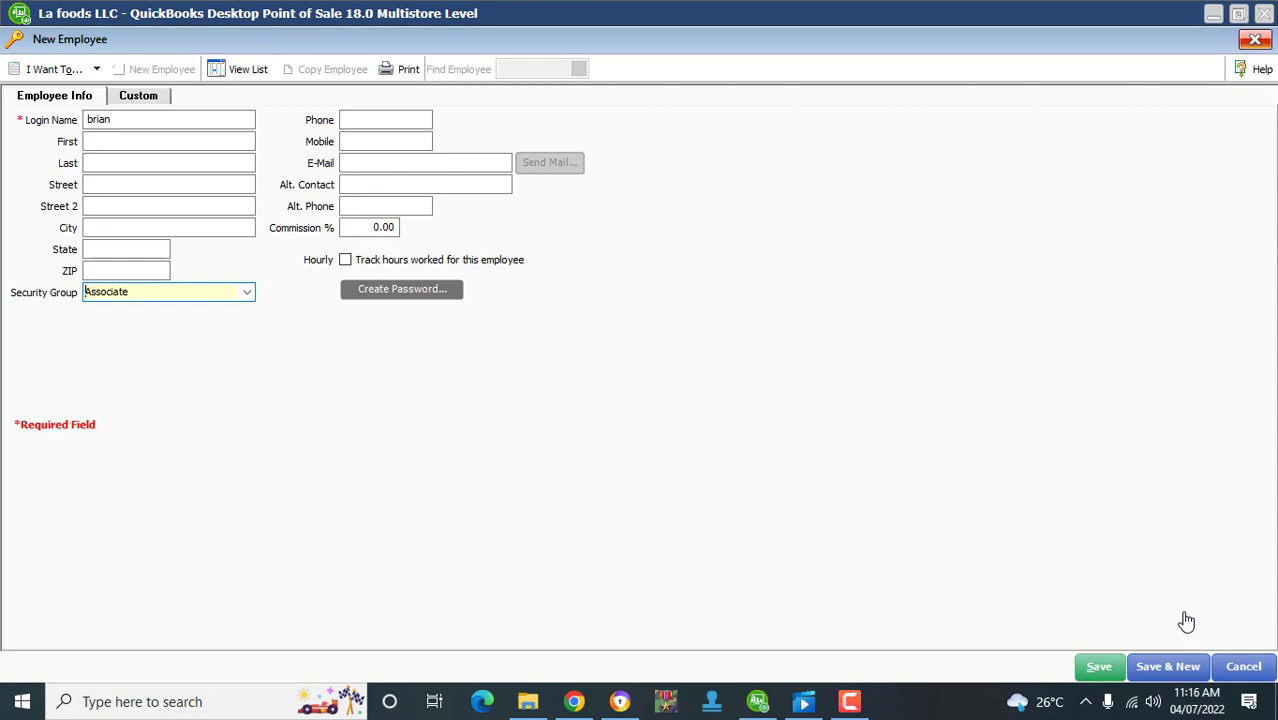
pyautogui.press('Tab')
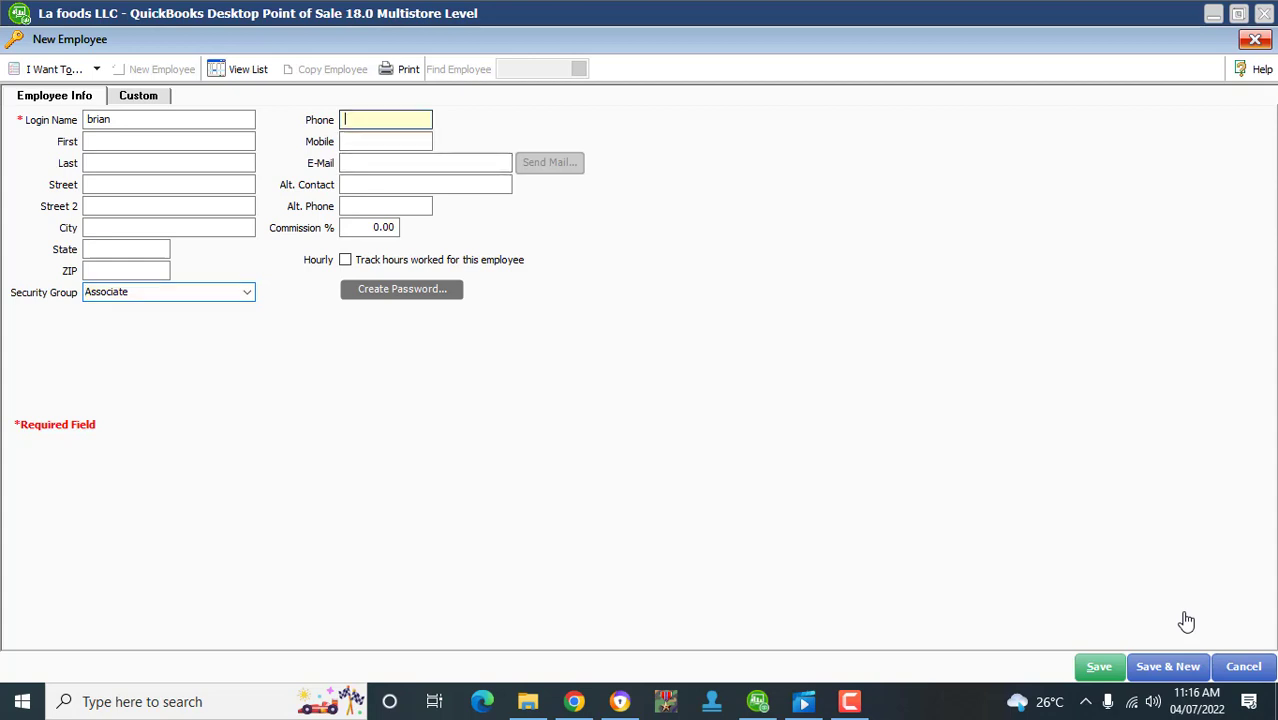
pyautogui.press('Tab')
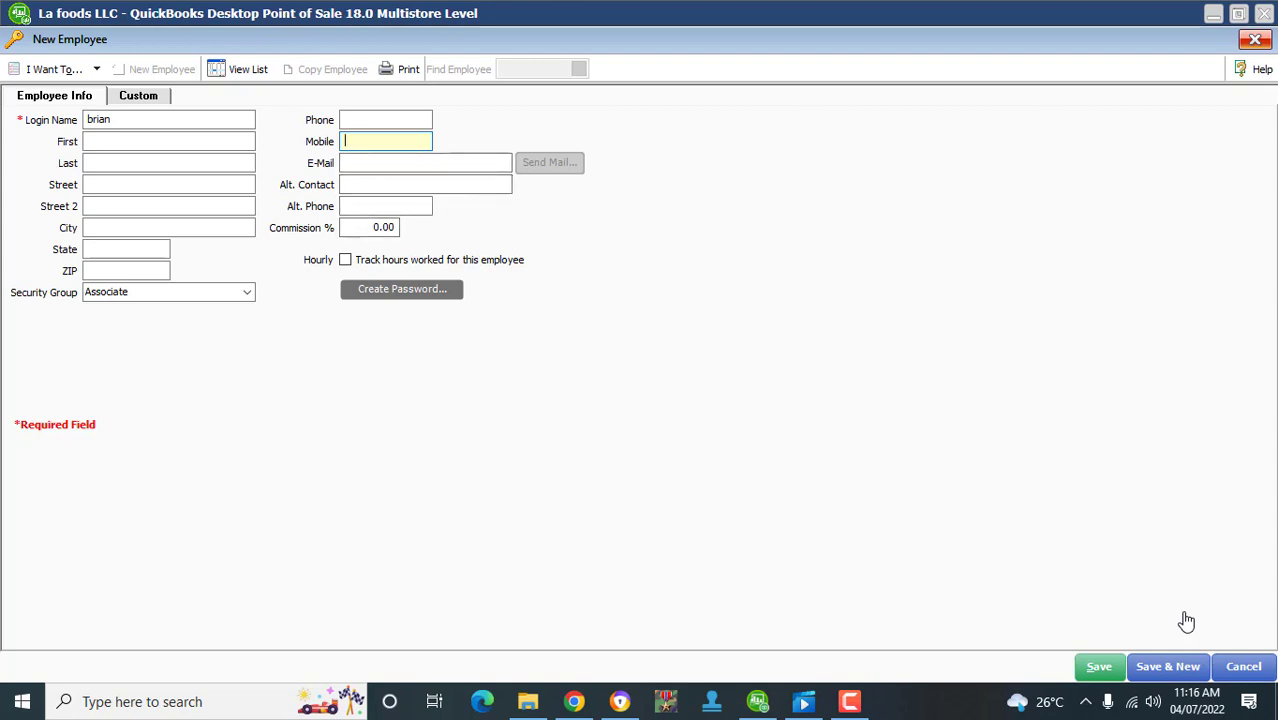
pyautogui.press('Tab')
pyautogui.press('Tab')
pyautogui.press('Tab')
pyautogui.press('Tab')
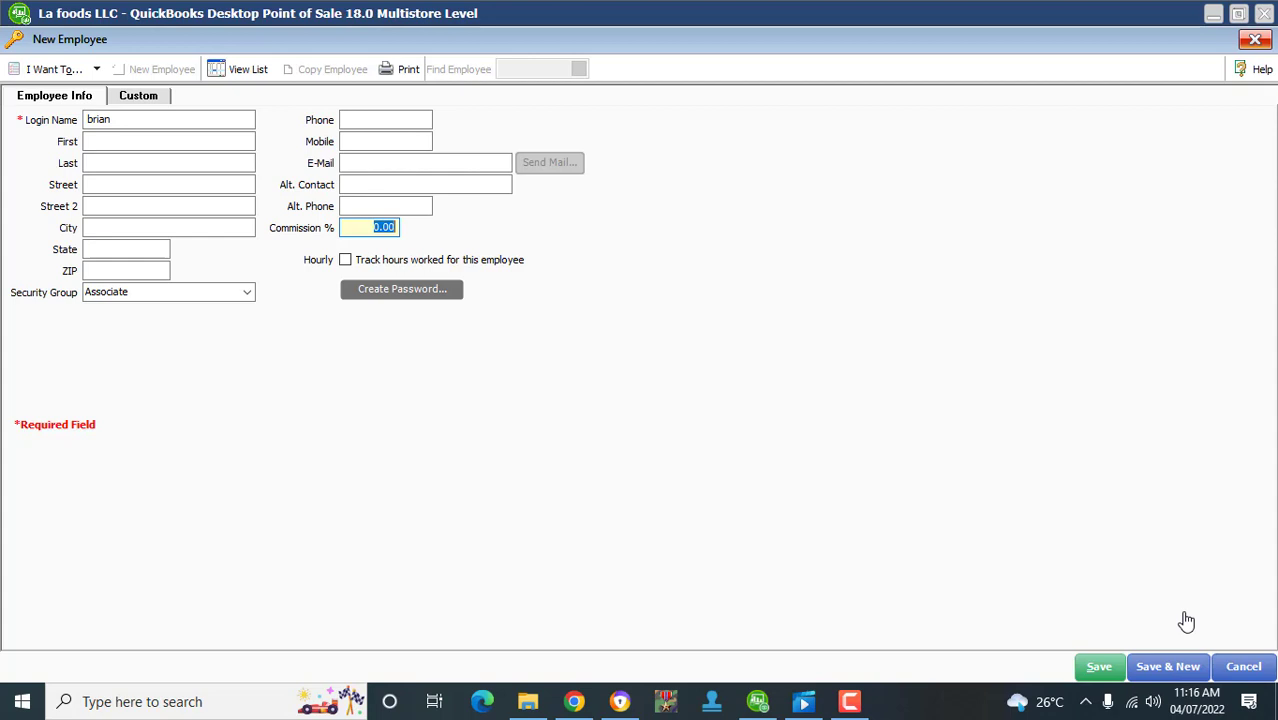
pyautogui.click(373, 228)
# - Mark the employee as hourly to track hours worked, then create and confirm their password
pyautogui.press('Tab')
pyautogui.press('space')
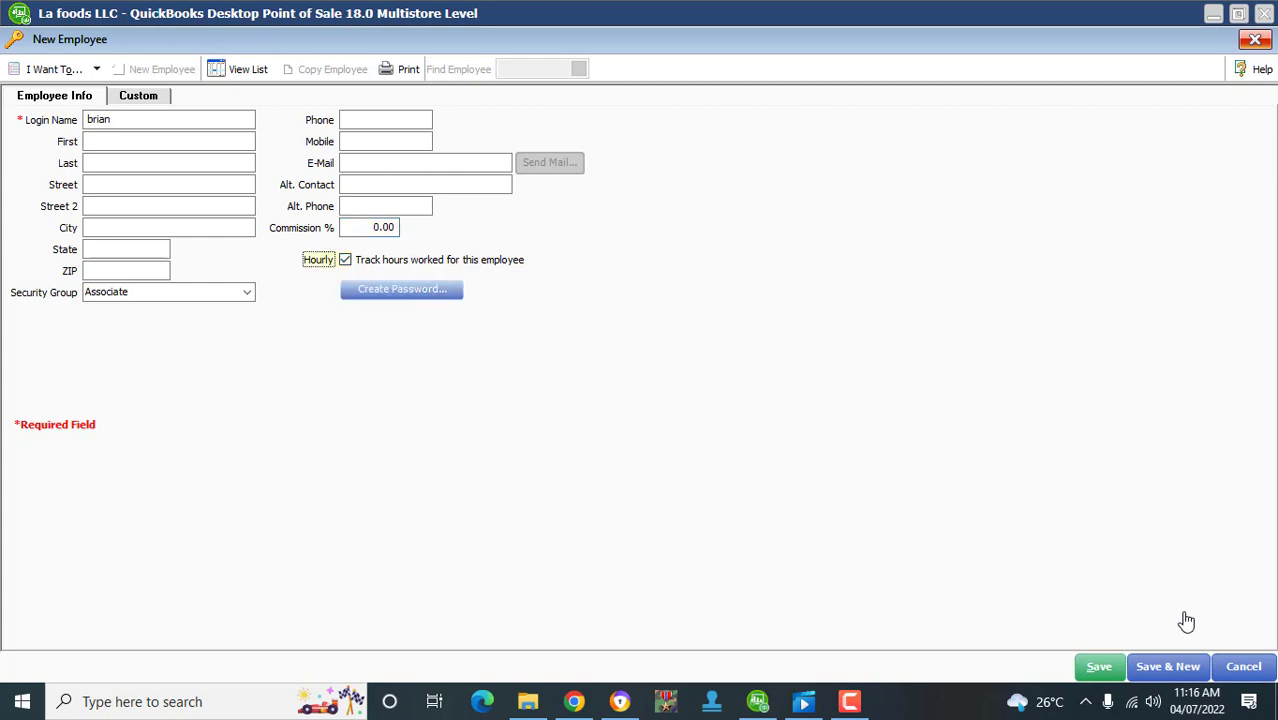
pyautogui.press('Tab')
pyautogui.press('Return')
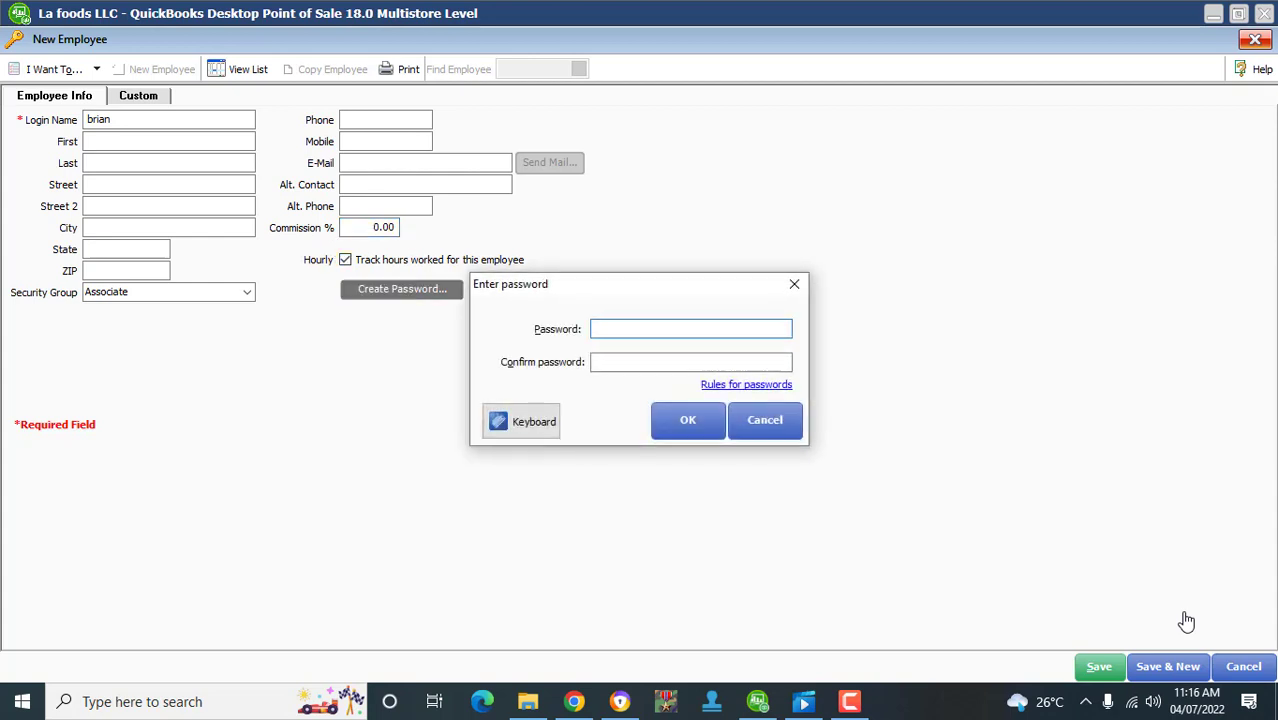
pyautogui.write('1234')
pyautogui.press('Tab')
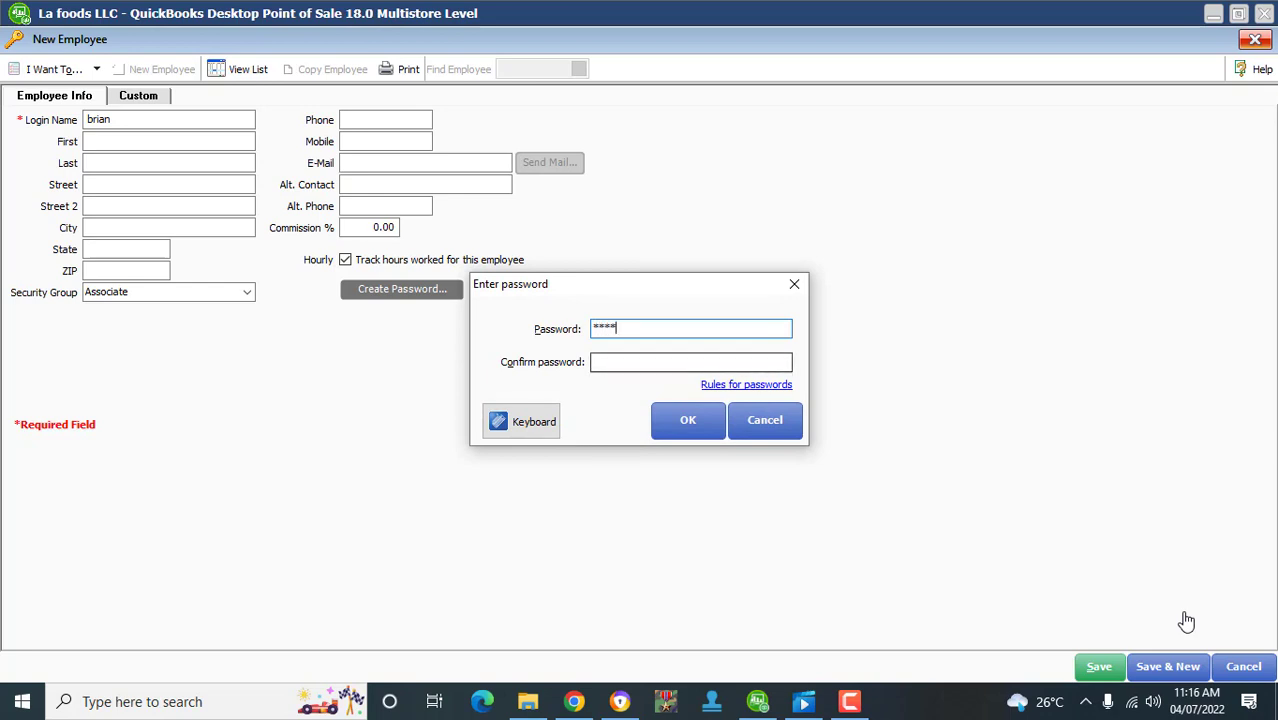
pyautogui.write('1234')
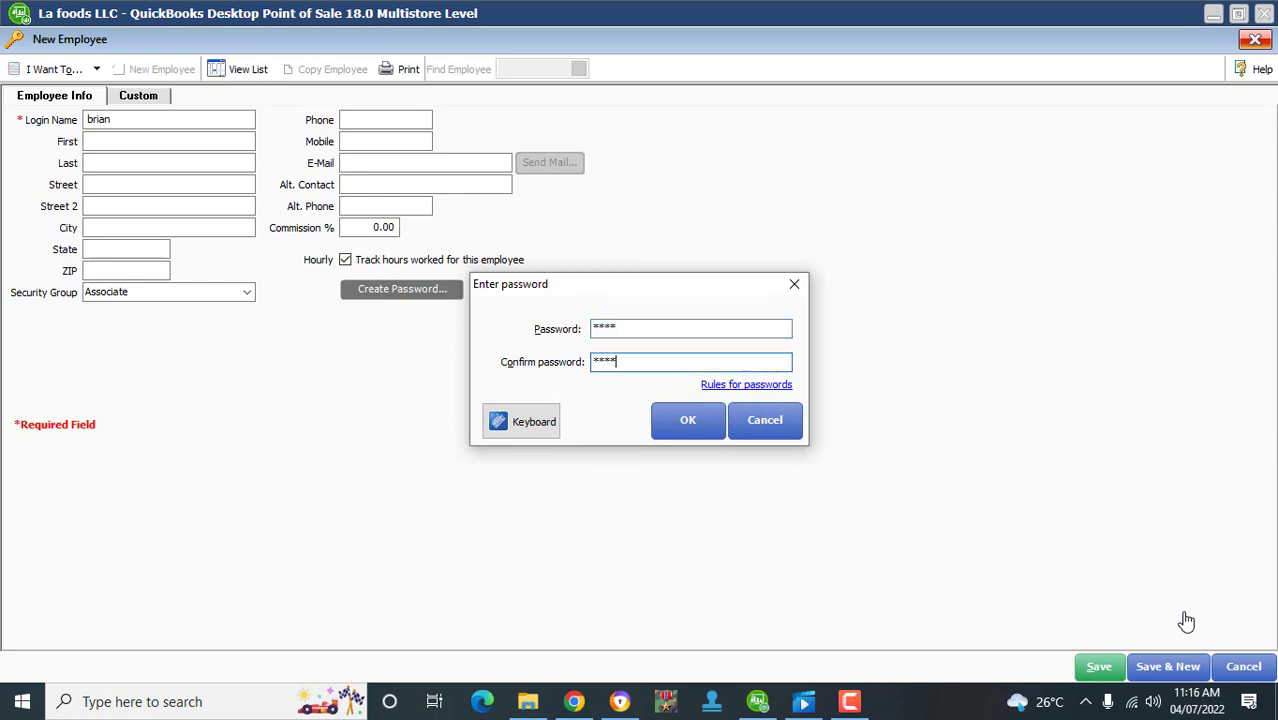
pyautogui.press('Return')
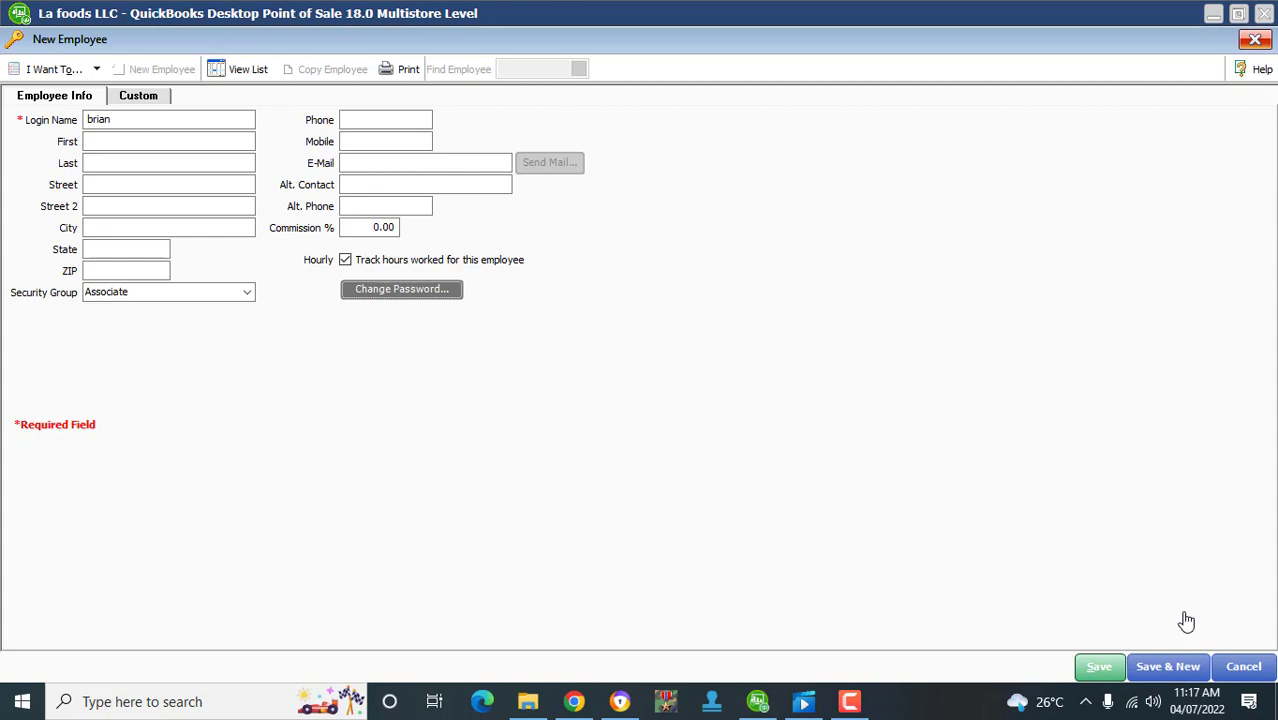
# - Save the employee record, close the Employees list and open the Sysadmin user menu
pyautogui.hotkey('ctrl', 's')
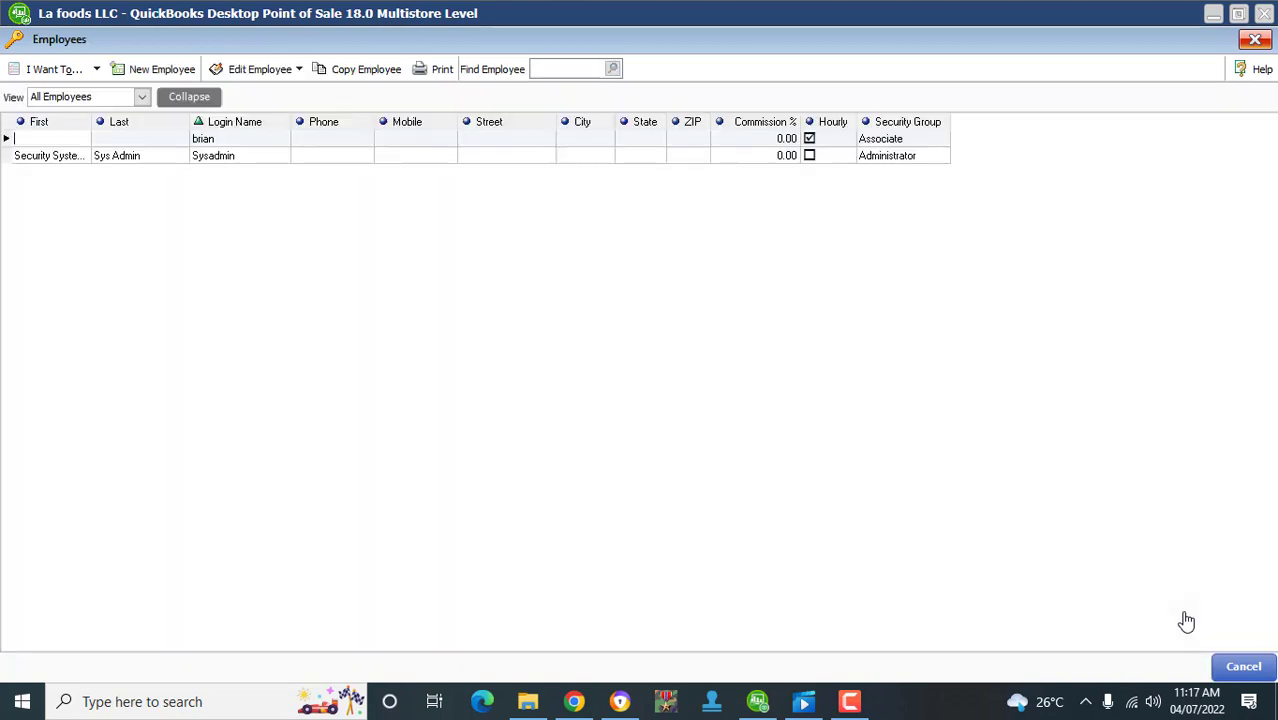
pyautogui.press('Escape')
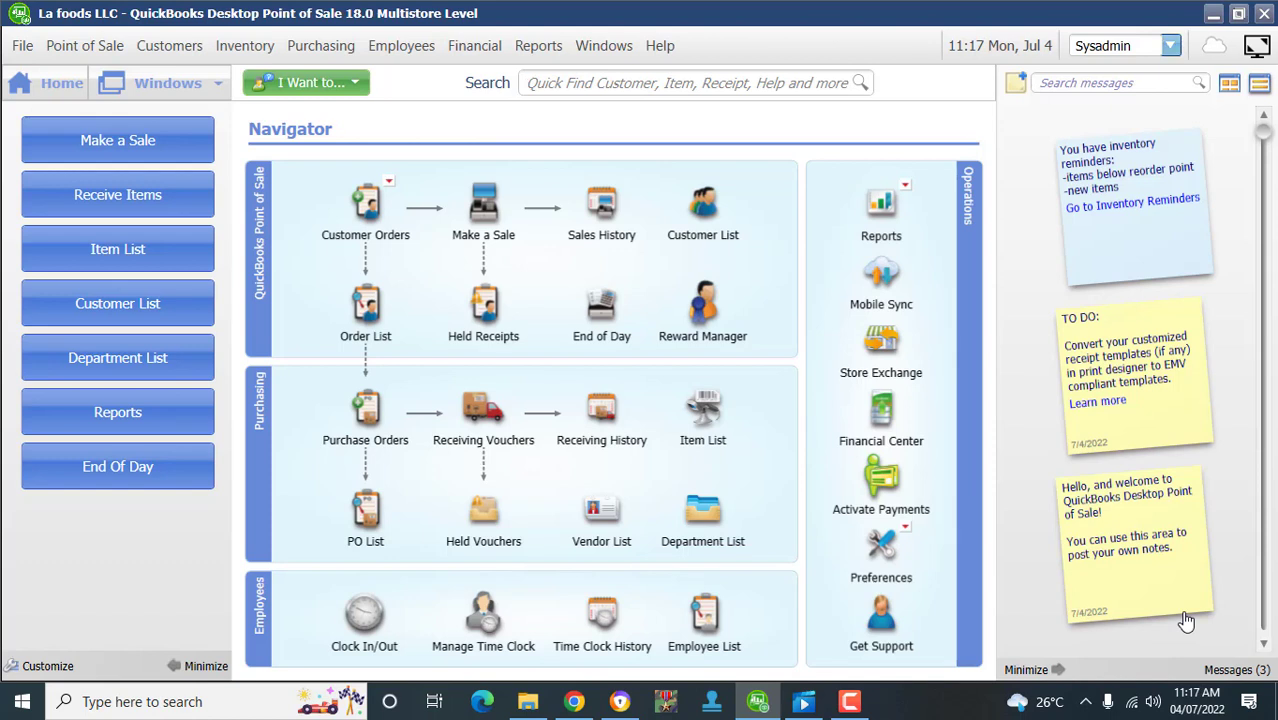
pyautogui.click(1170, 46)
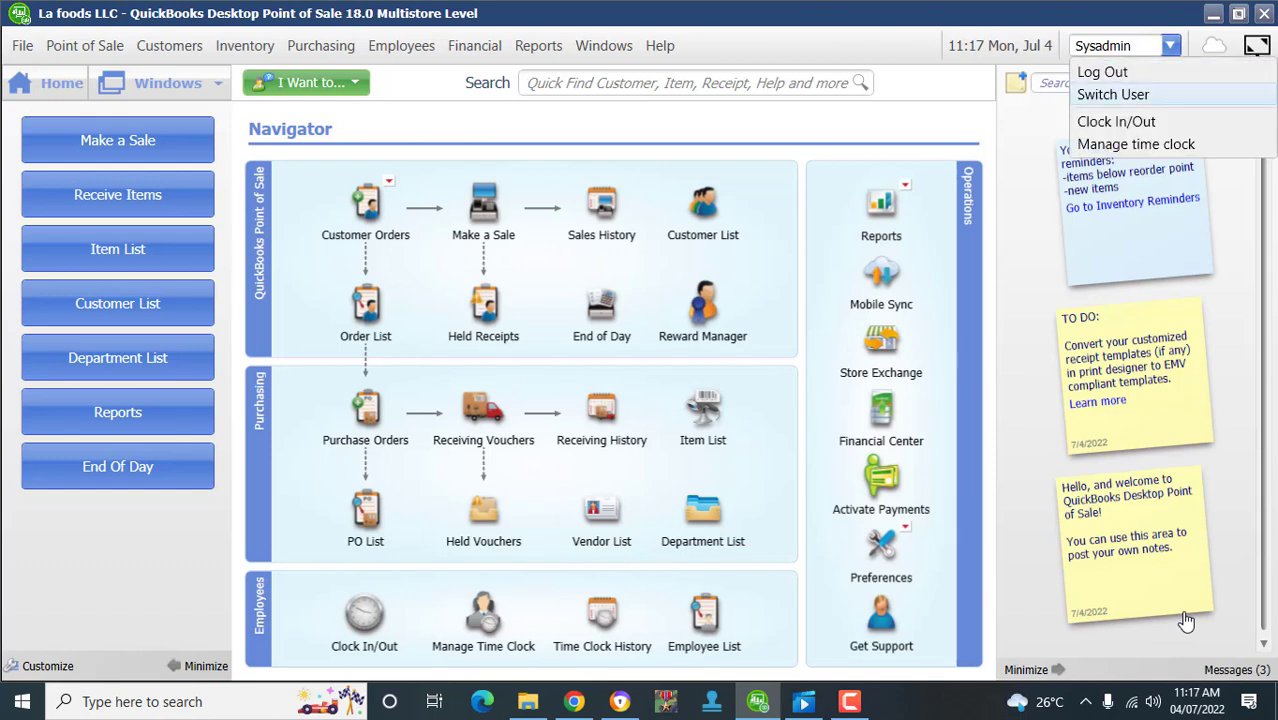
# - Switch user to the new employee, log in with their password and clock them in
pyautogui.click(1113, 94)
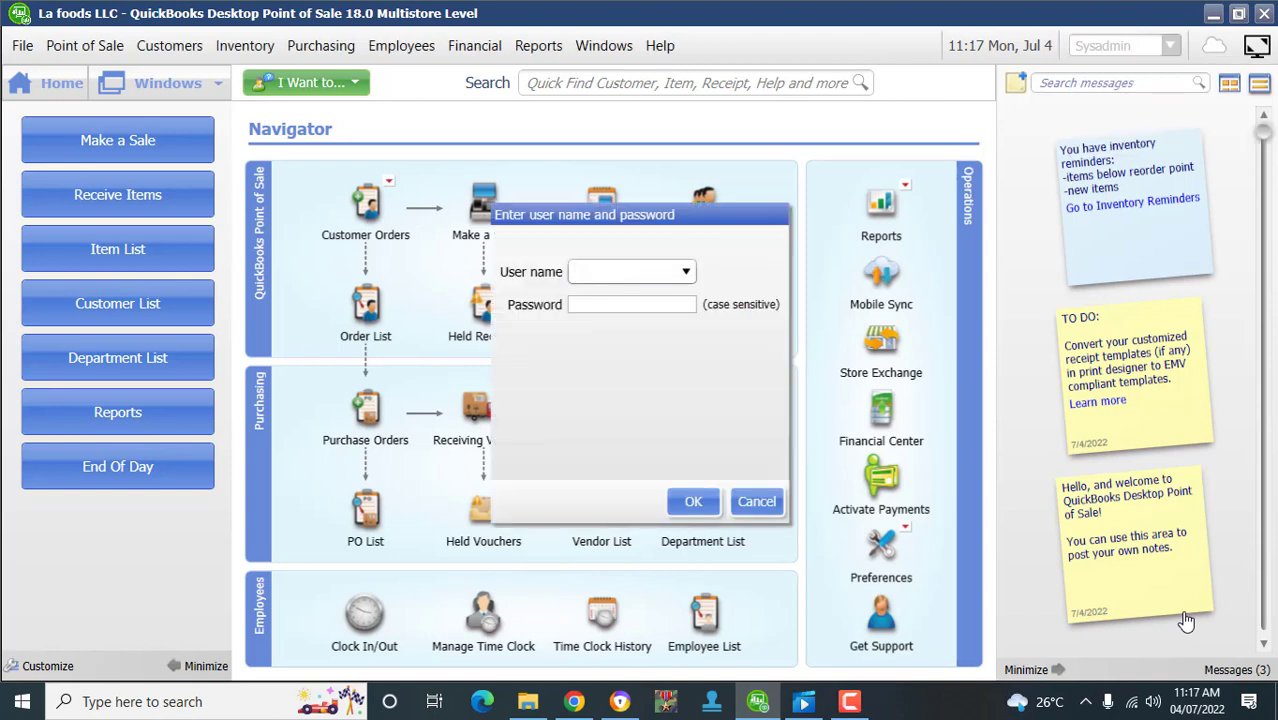
pyautogui.click(686, 272)
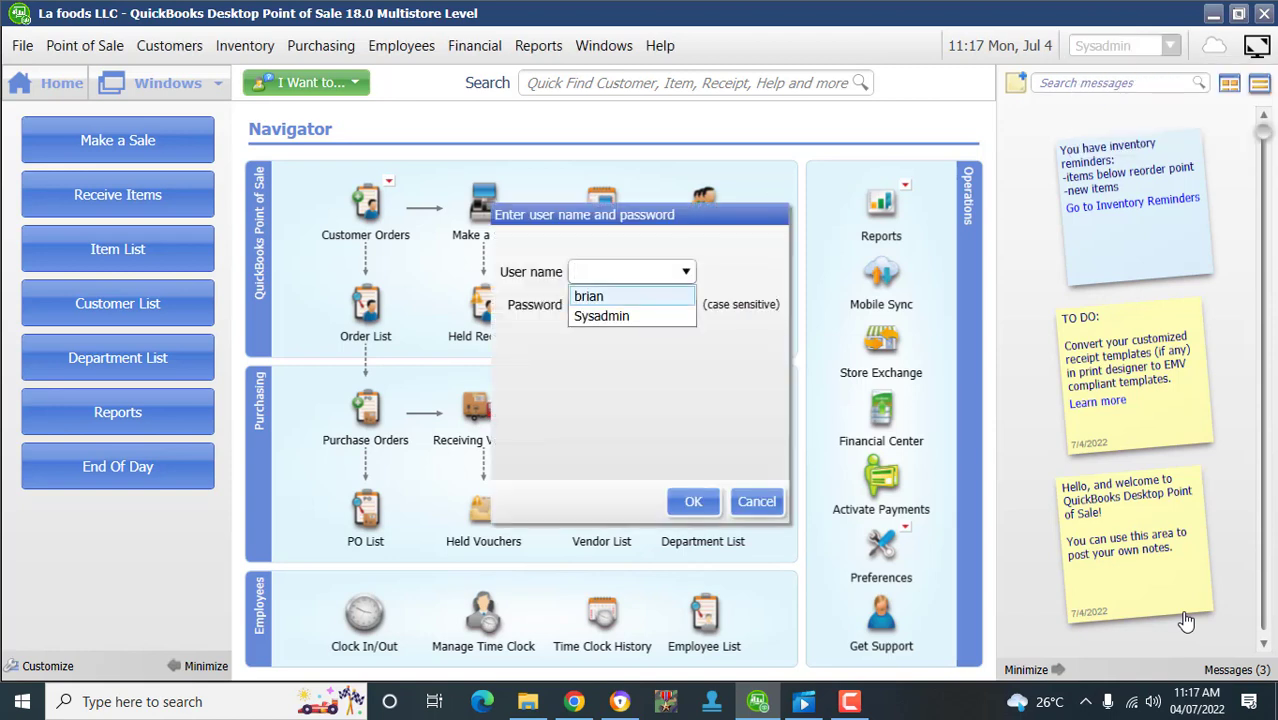
pyautogui.click(632, 297)
pyautogui.press('Tab')
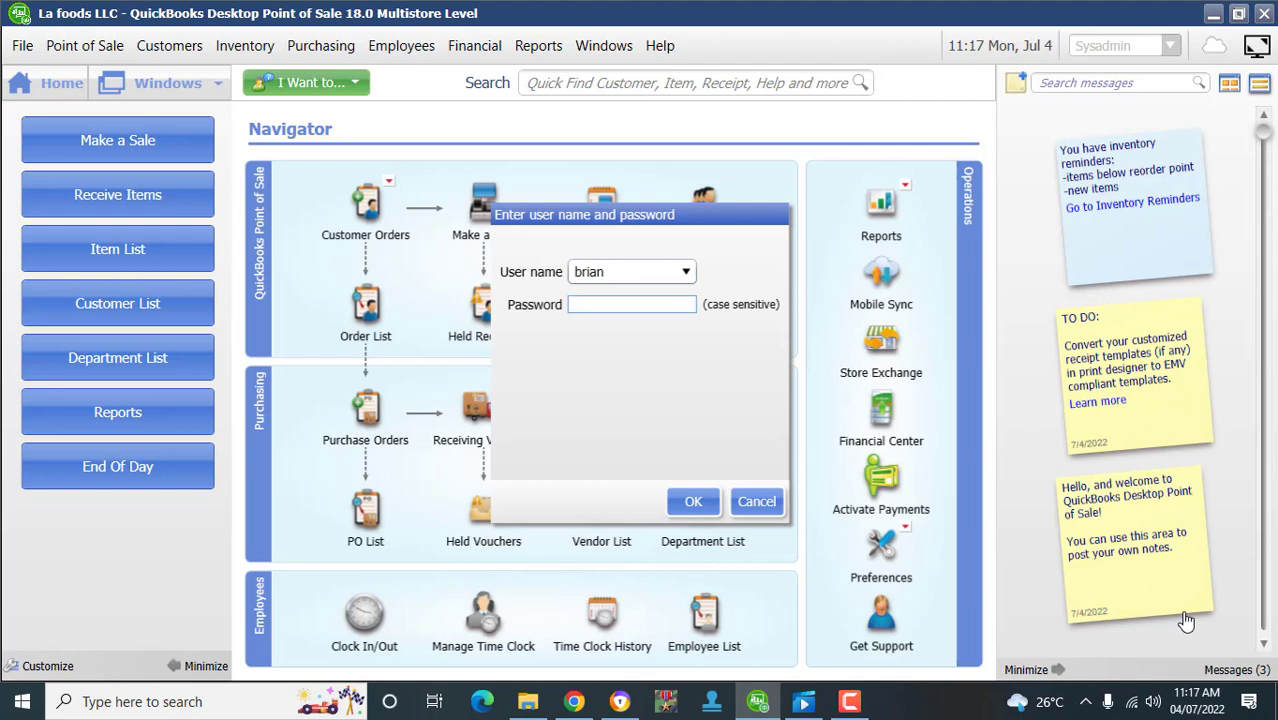
pyautogui.write('••••')
pyautogui.press('Return')
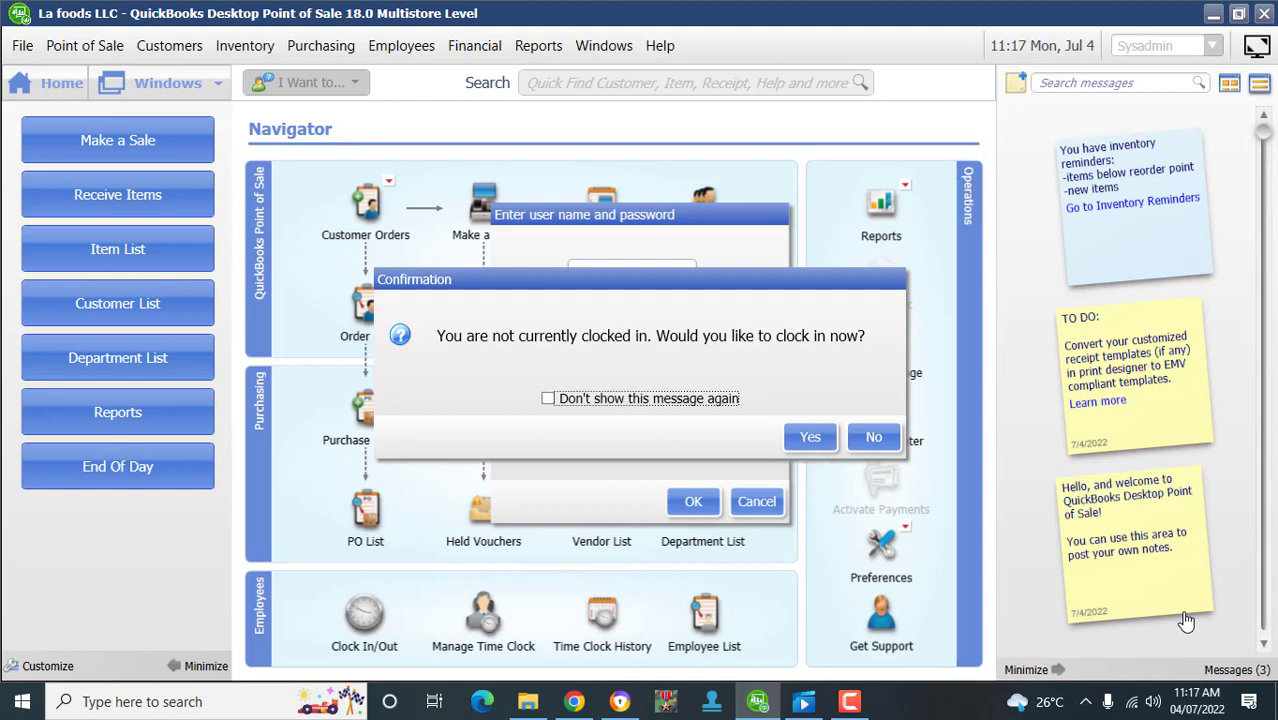
pyautogui.click(810, 437)
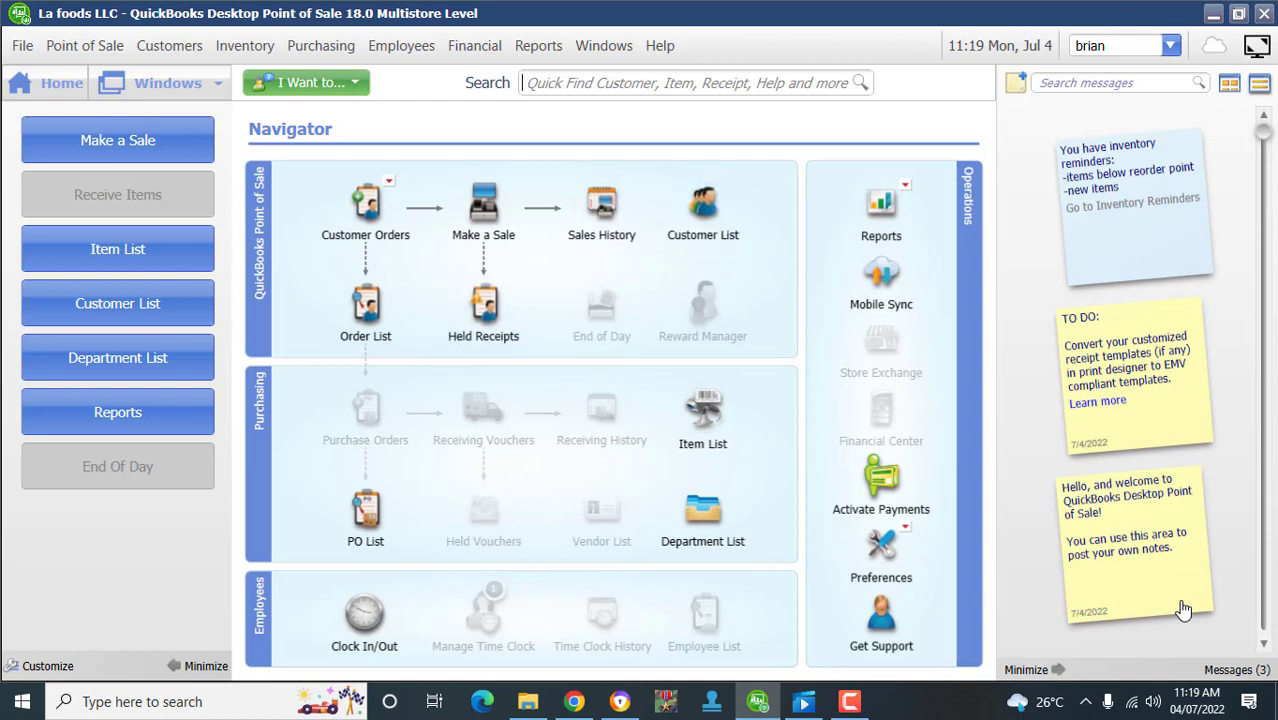
pyautogui.hotkey('alt', 'r')
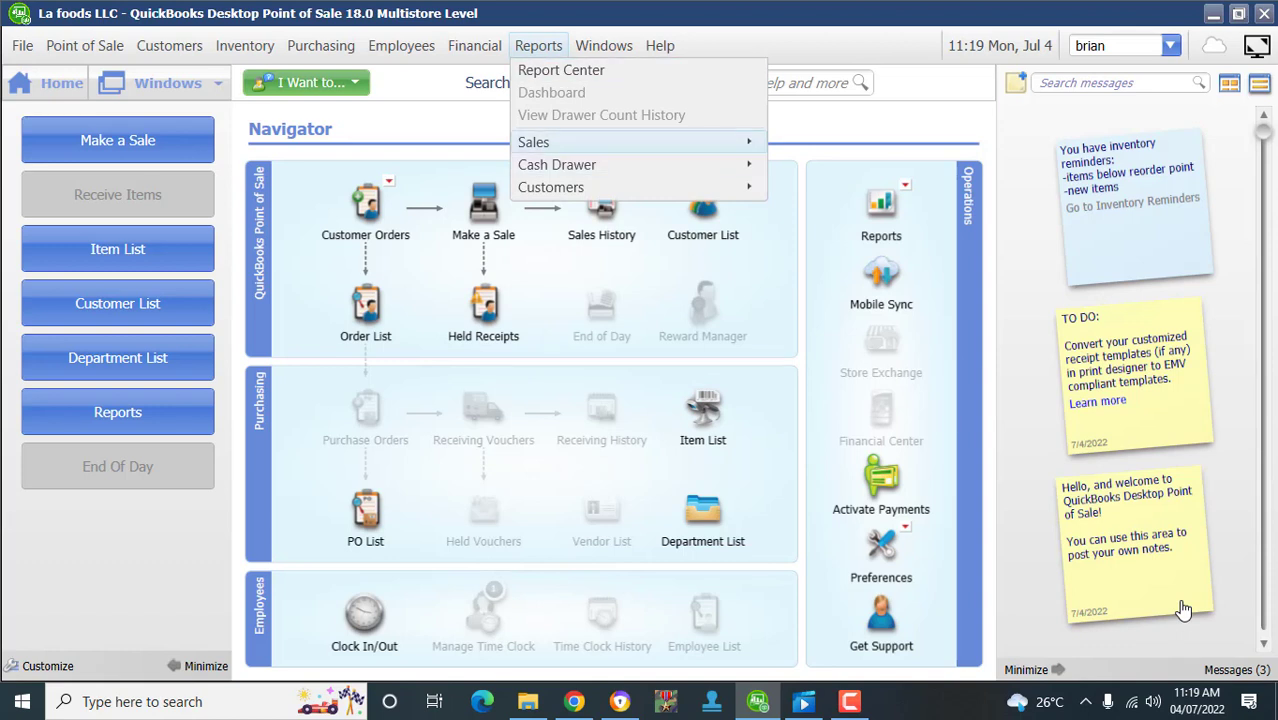
# - Dismiss the Reports menu and close the Clock In/Out status confirming the employee is clocked in
pyautogui.moveTo(580, 142)
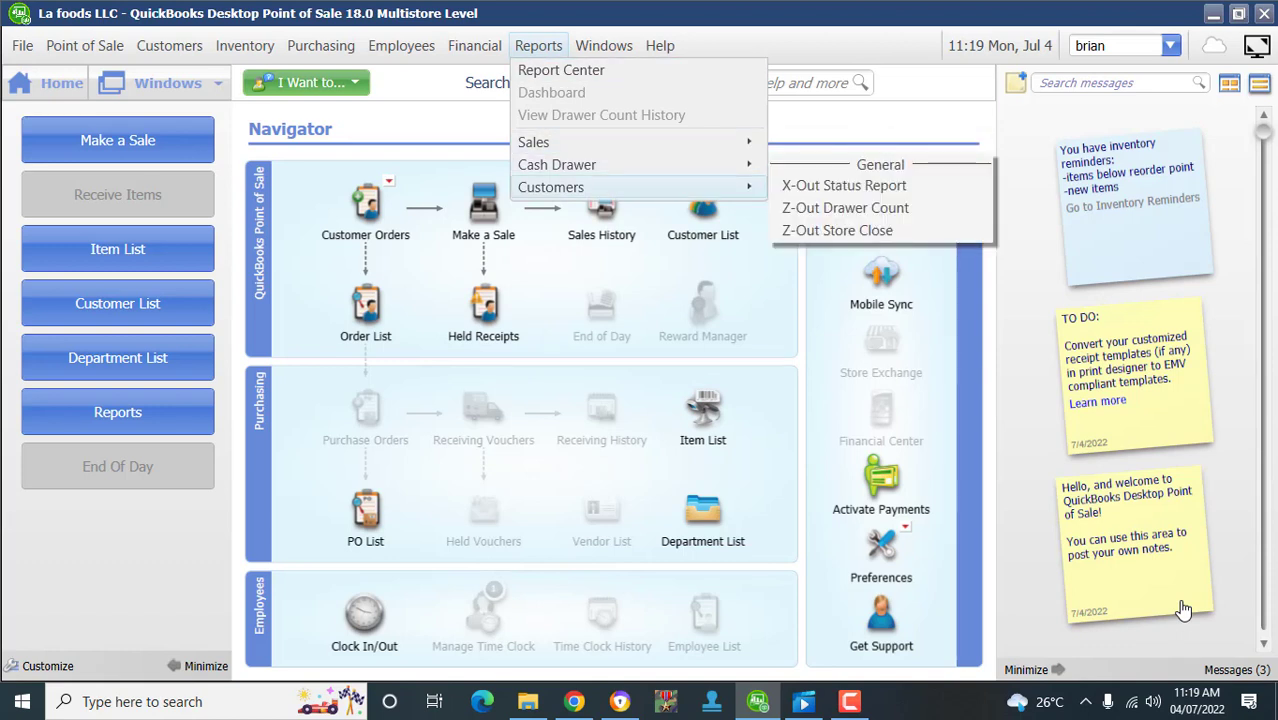
pyautogui.moveTo(580, 187)
pyautogui.press('Escape')
pyautogui.press('Escape')
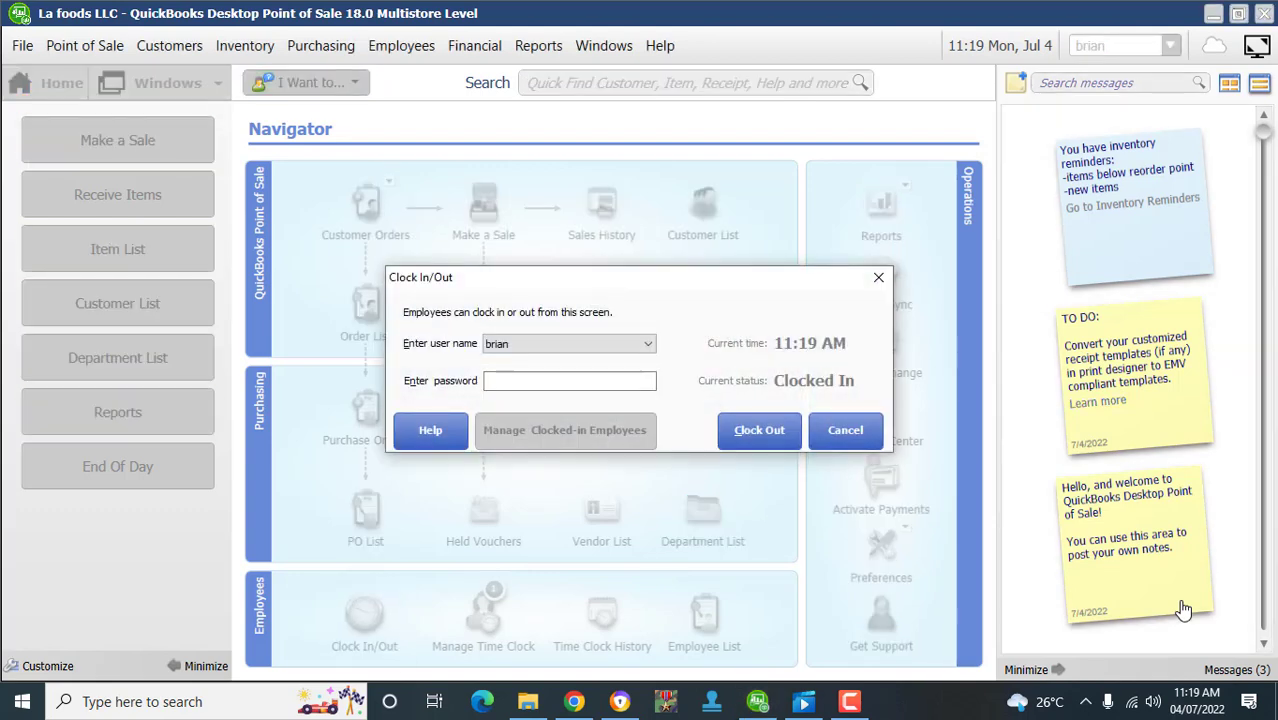
pyautogui.press('Escape')
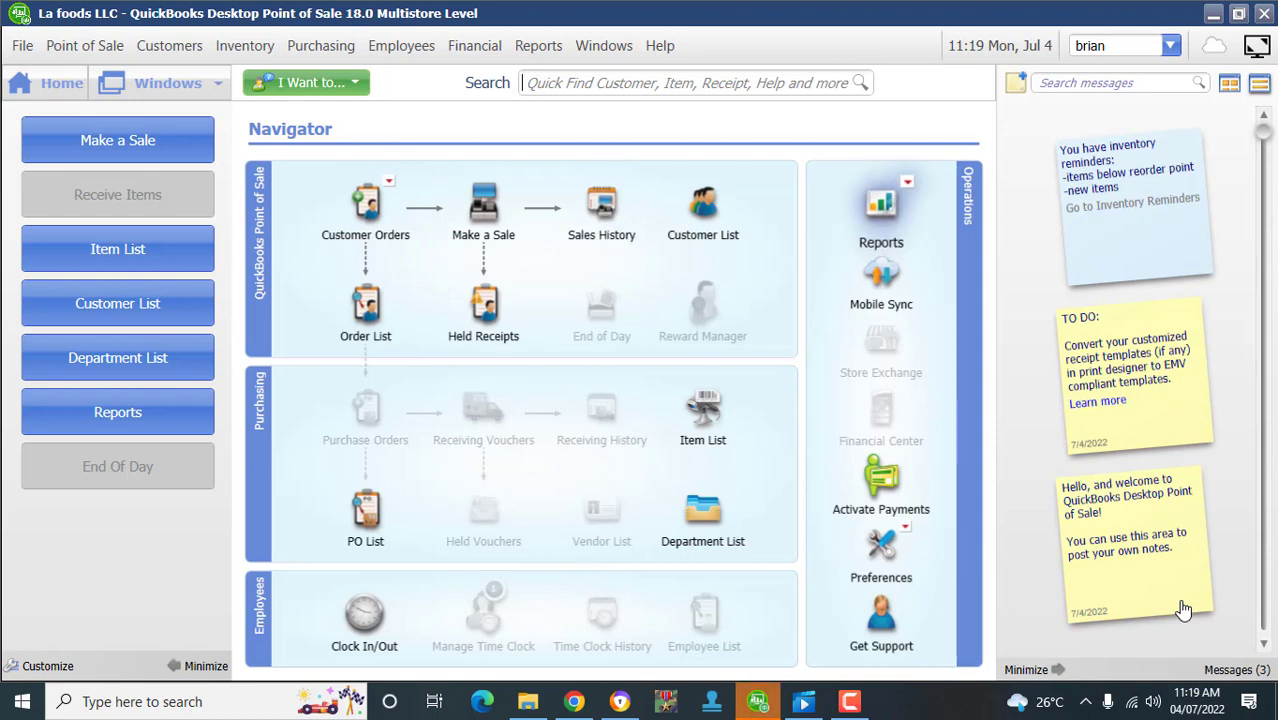
# - Switch user back to Sysadmin and log in with the Sysadmin password
pyautogui.click(1171, 46)
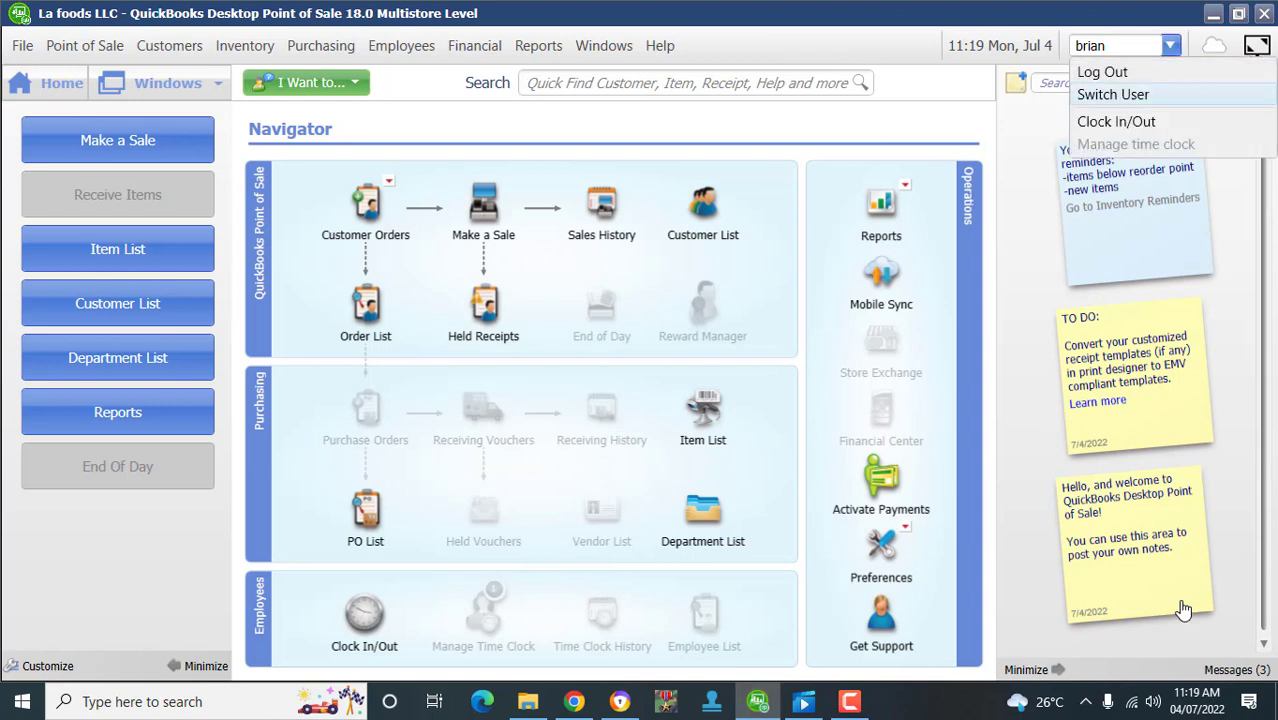
pyautogui.press('Return')
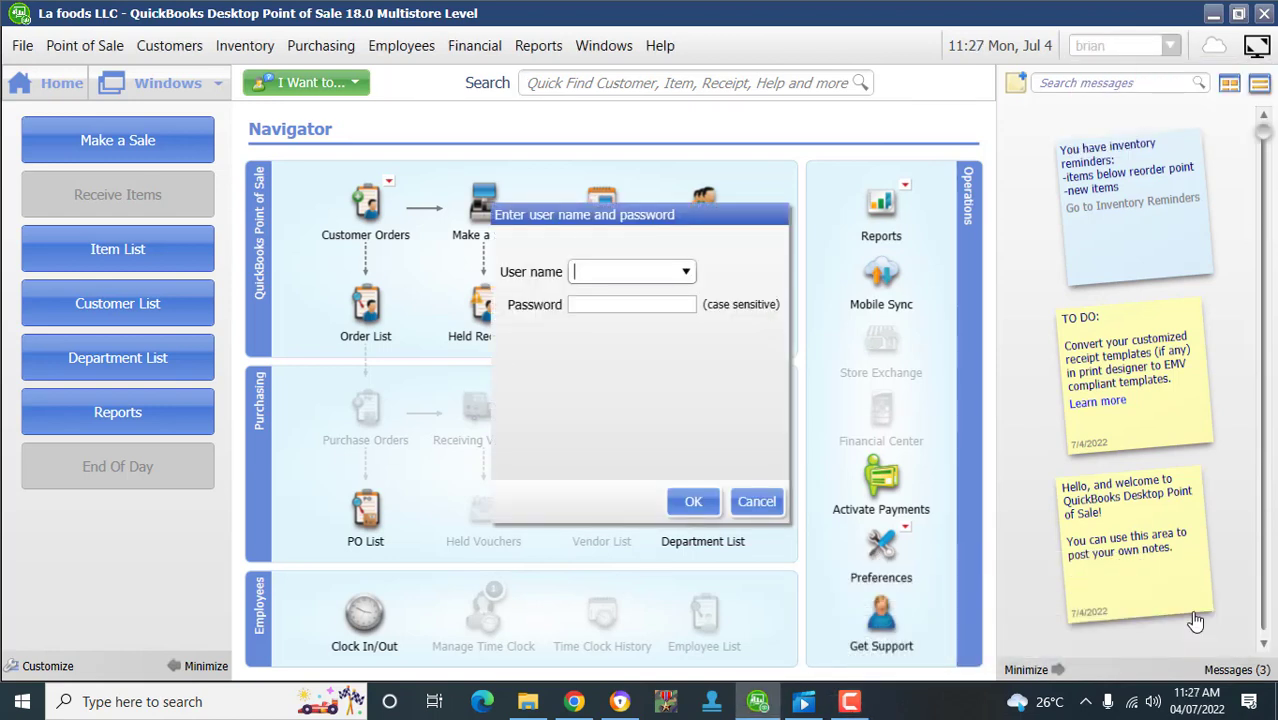
pyautogui.hotkey('alt', 'Down')
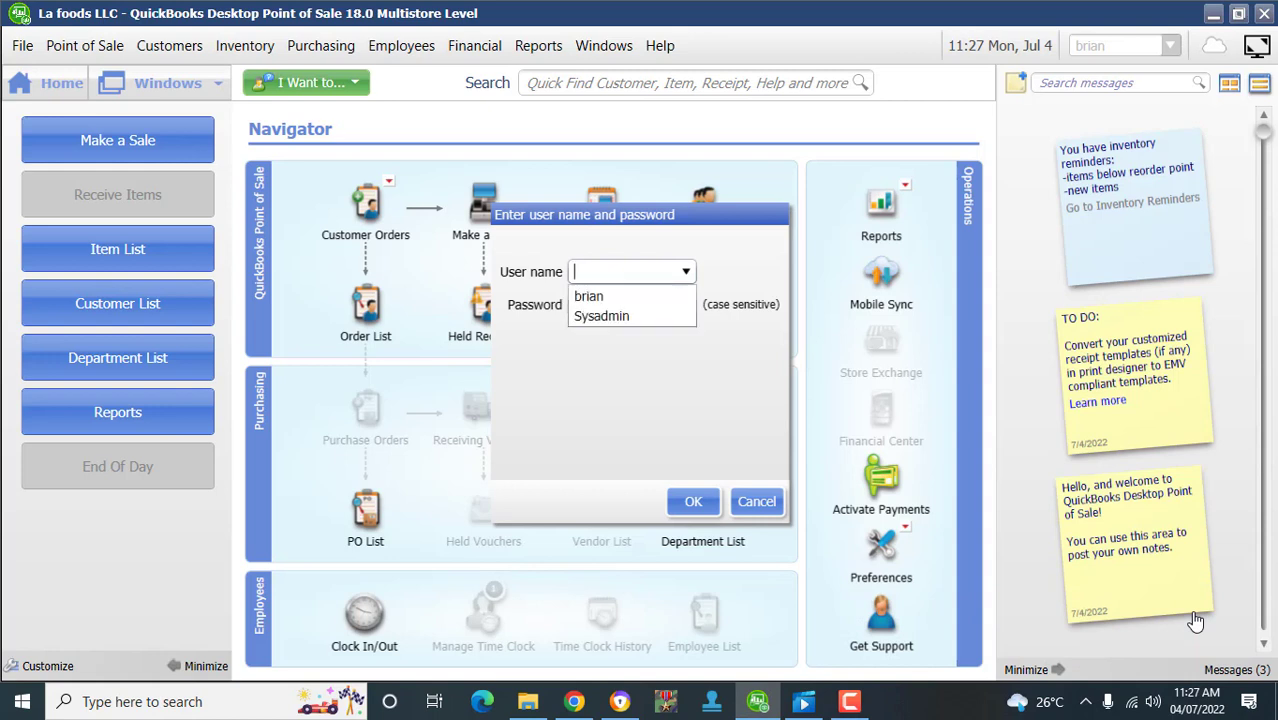
pyautogui.press('Down')
pyautogui.press('Down')
pyautogui.press('Return')
pyautogui.press('Tab')
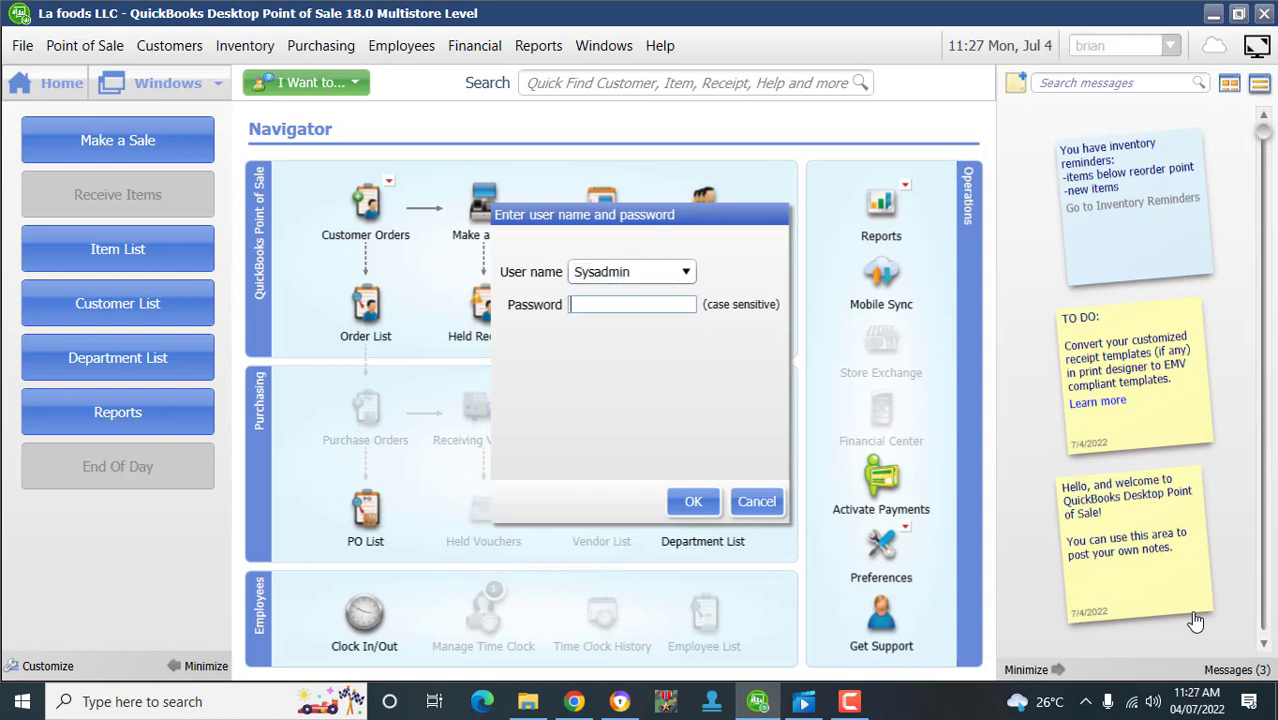
pyautogui.write('••••••••••••')
pyautogui.press('Return')
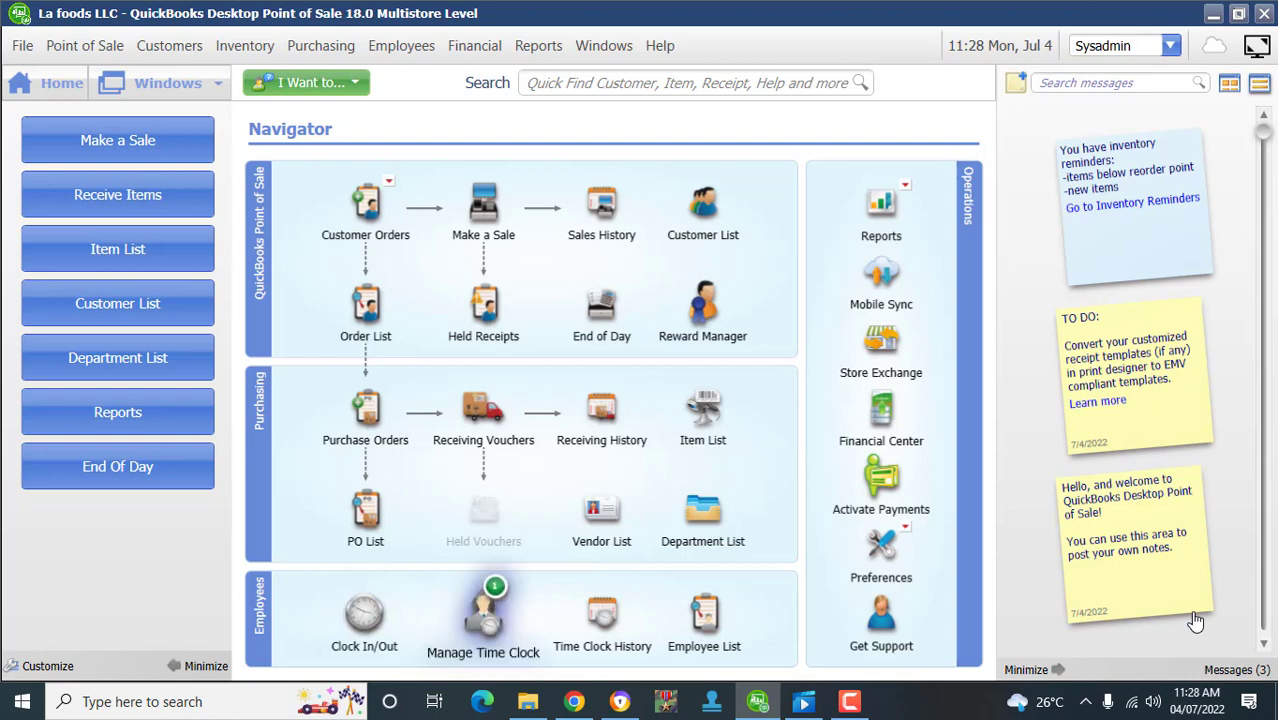
pyautogui.click(484, 617)
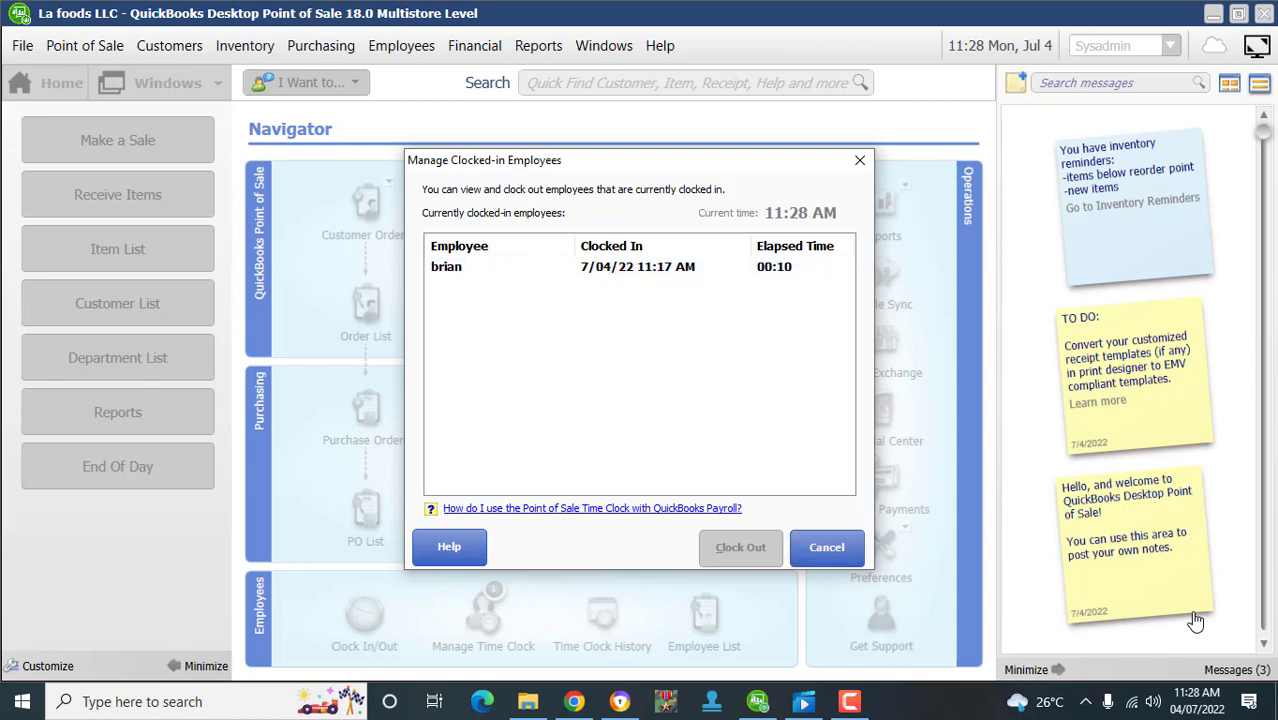
pyautogui.press('Escape')
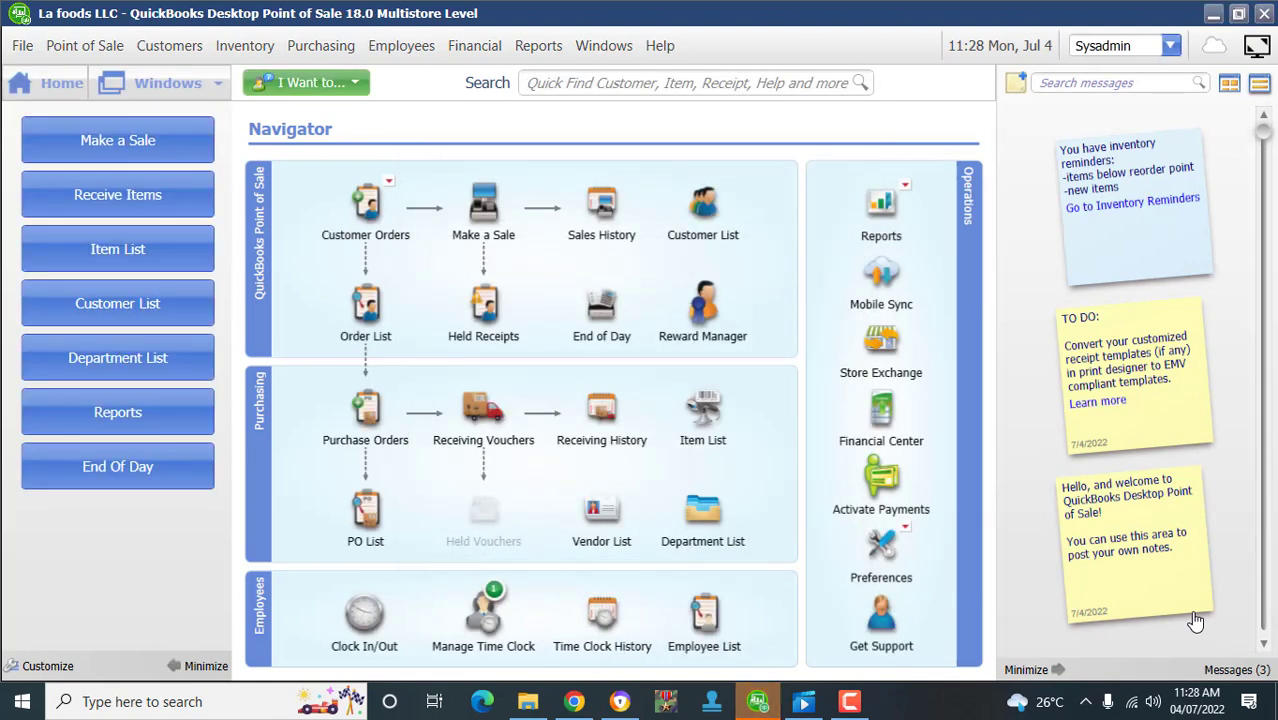
pyautogui.press('Return')
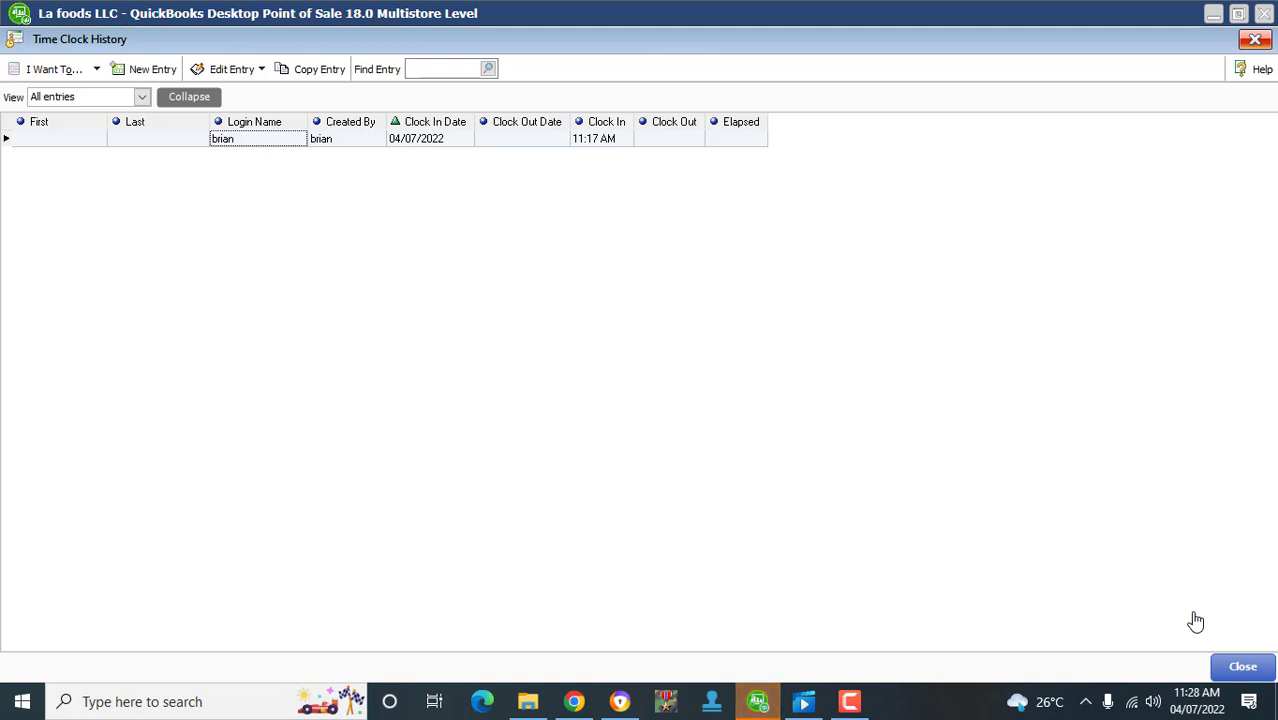
pyautogui.click(54, 69)
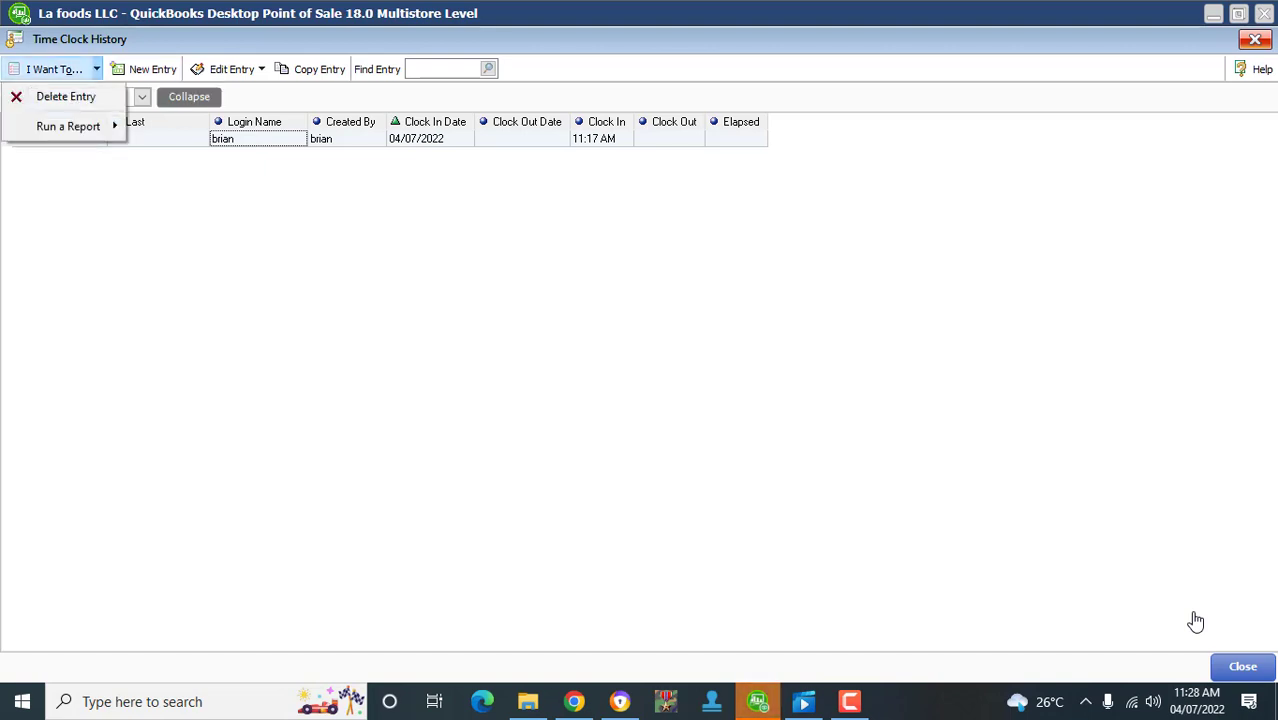
pyautogui.click(1195, 622)
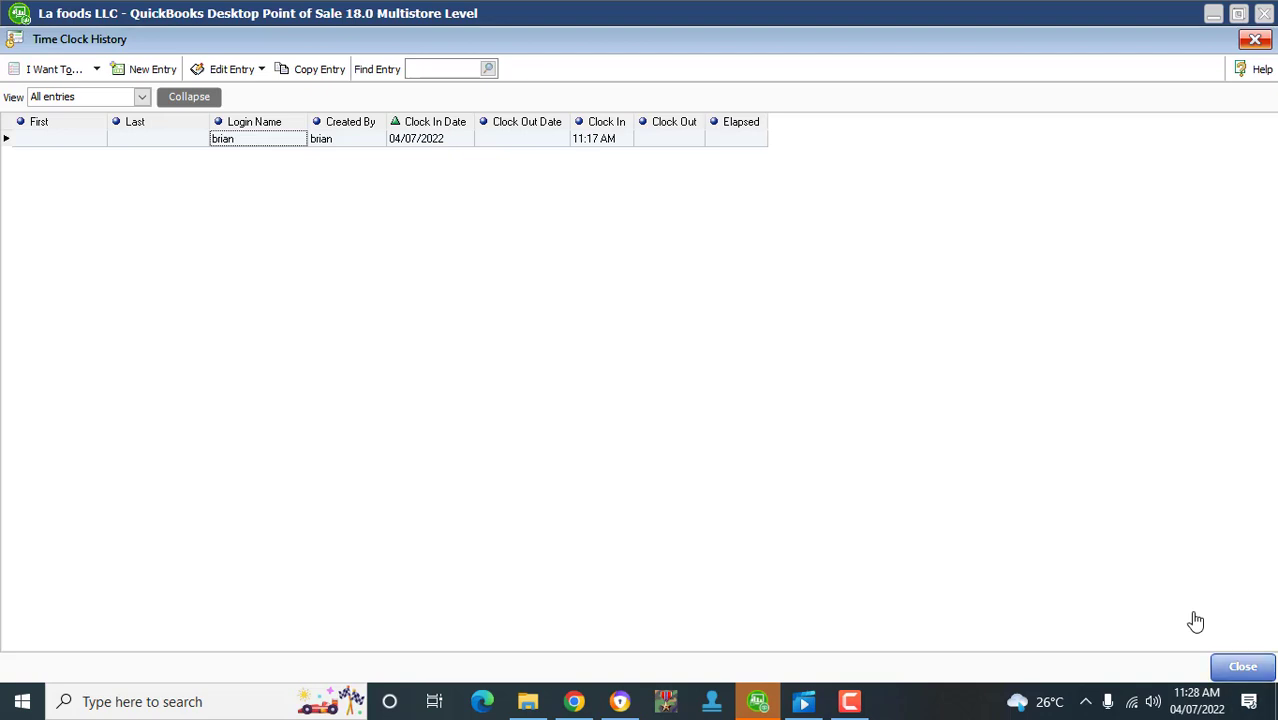
pyautogui.click(1242, 666)
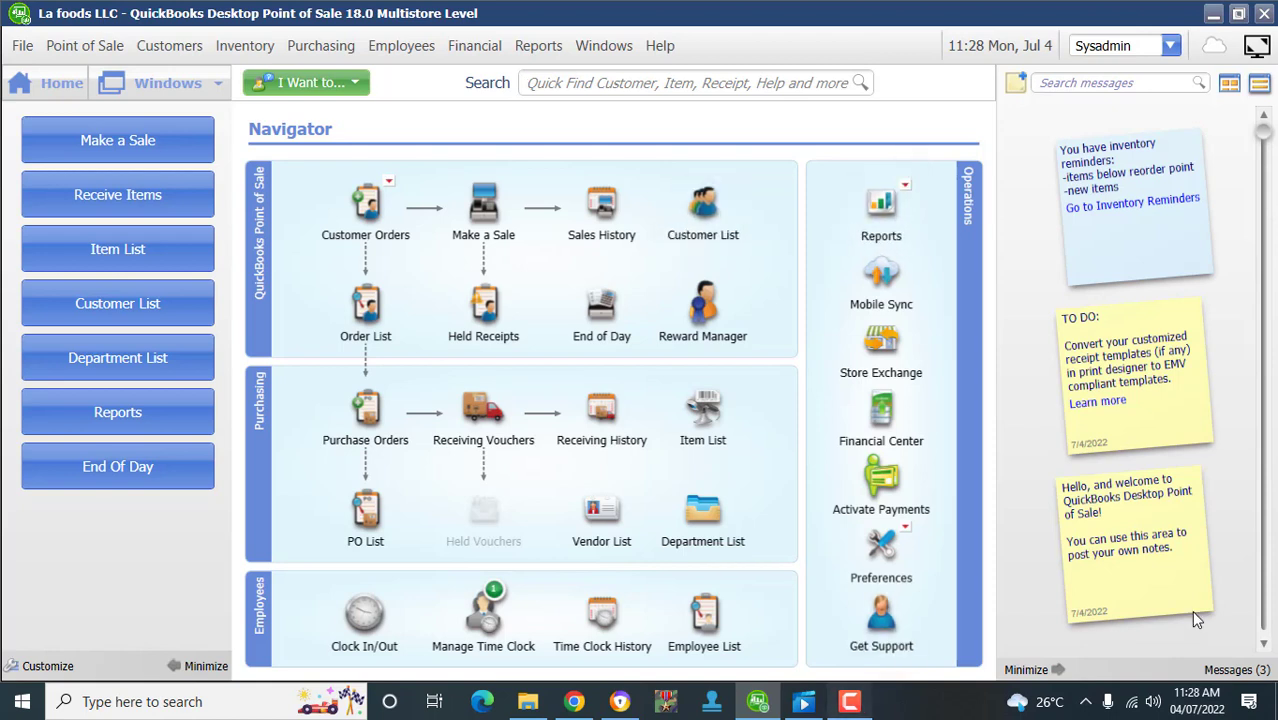
pyautogui.click(1238, 636)
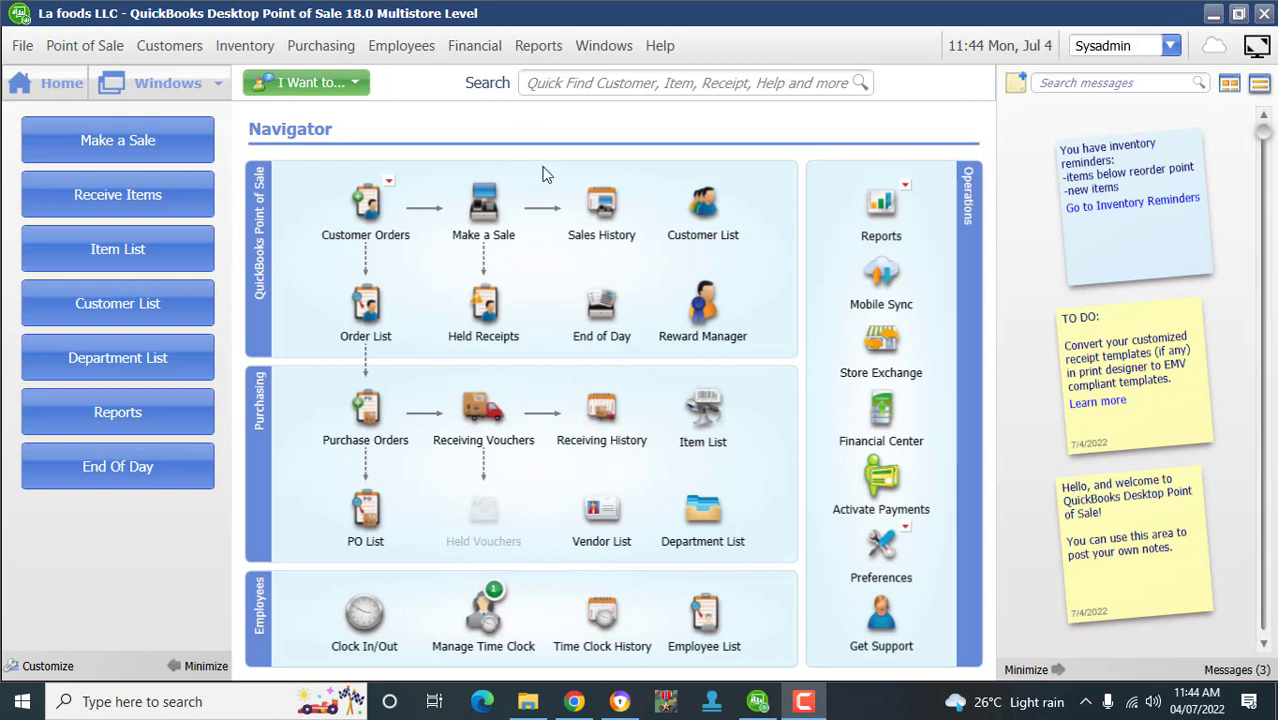
# - Browse the Reports > Sales submenu, settling on the Detail report
pyautogui.click(539, 47)
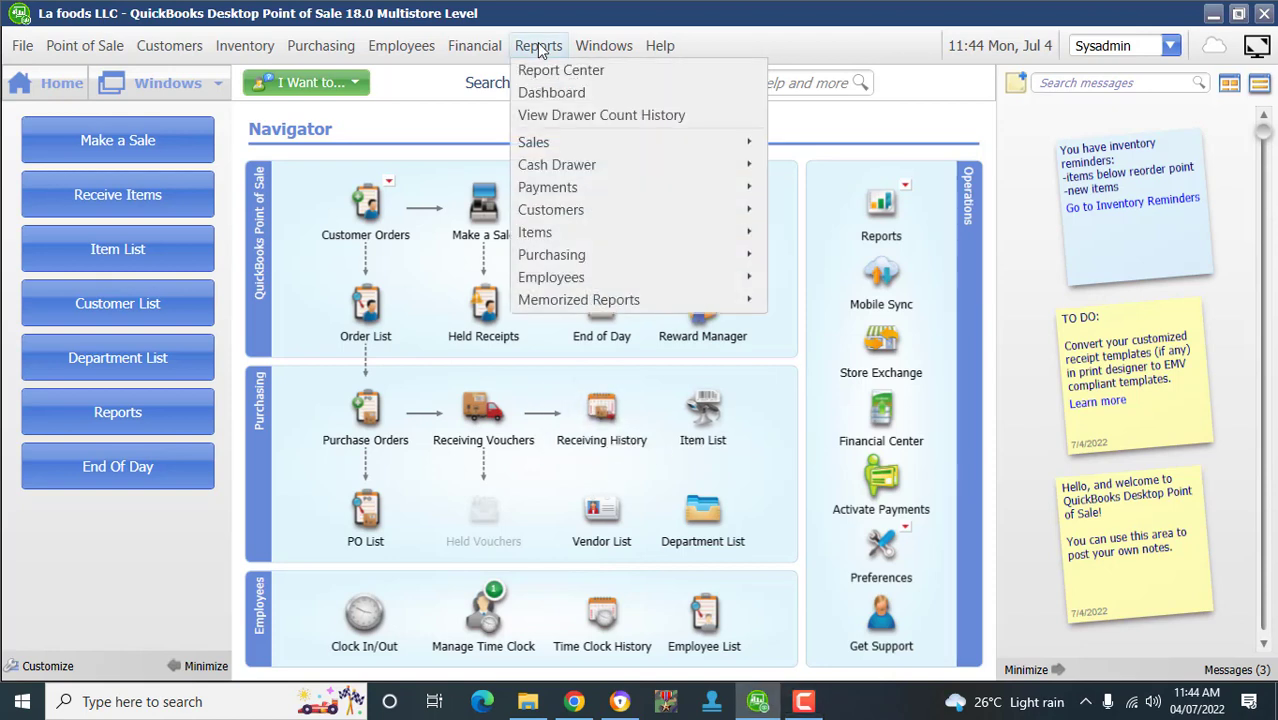
pyautogui.moveTo(548, 143)
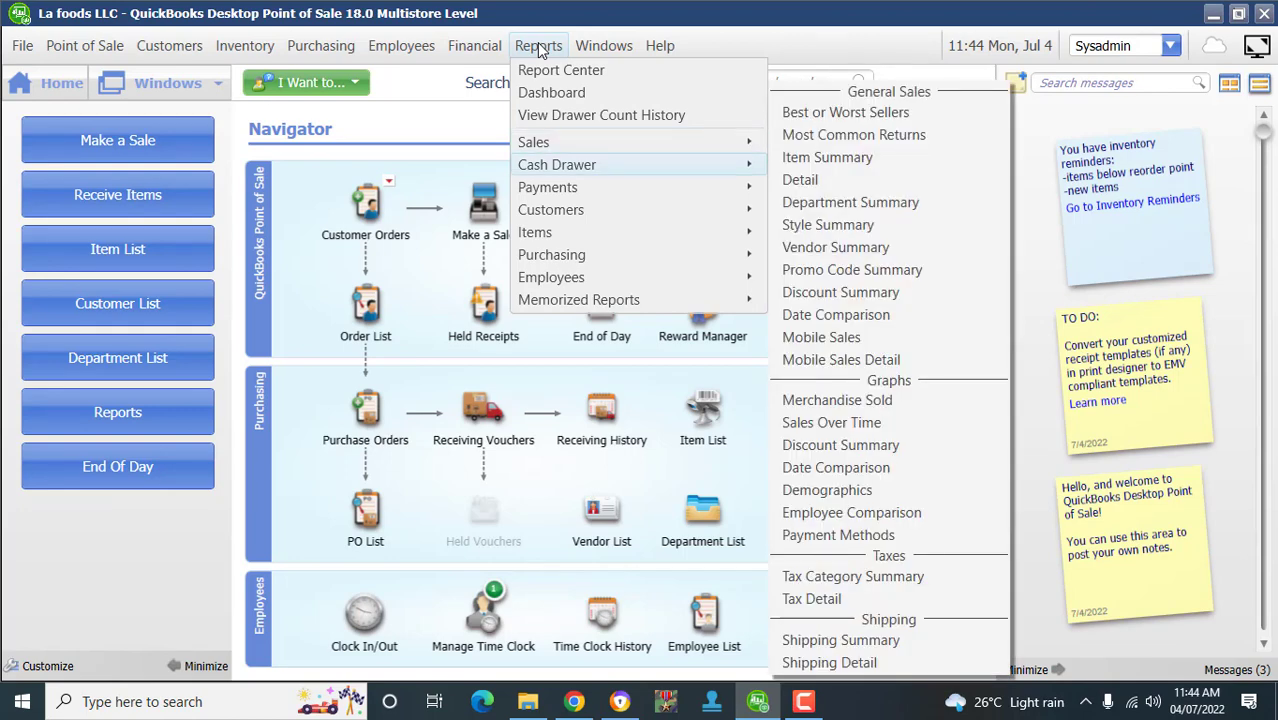
pyautogui.moveTo(557, 165)
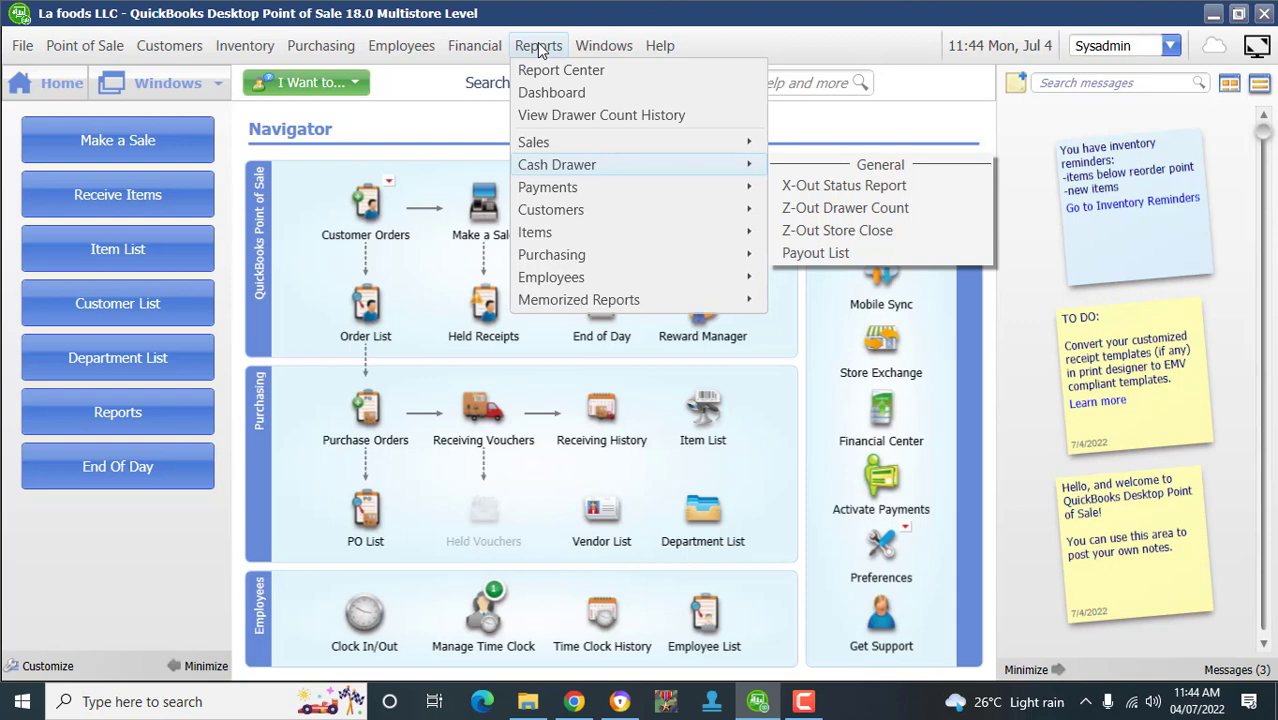
pyautogui.press('Up')
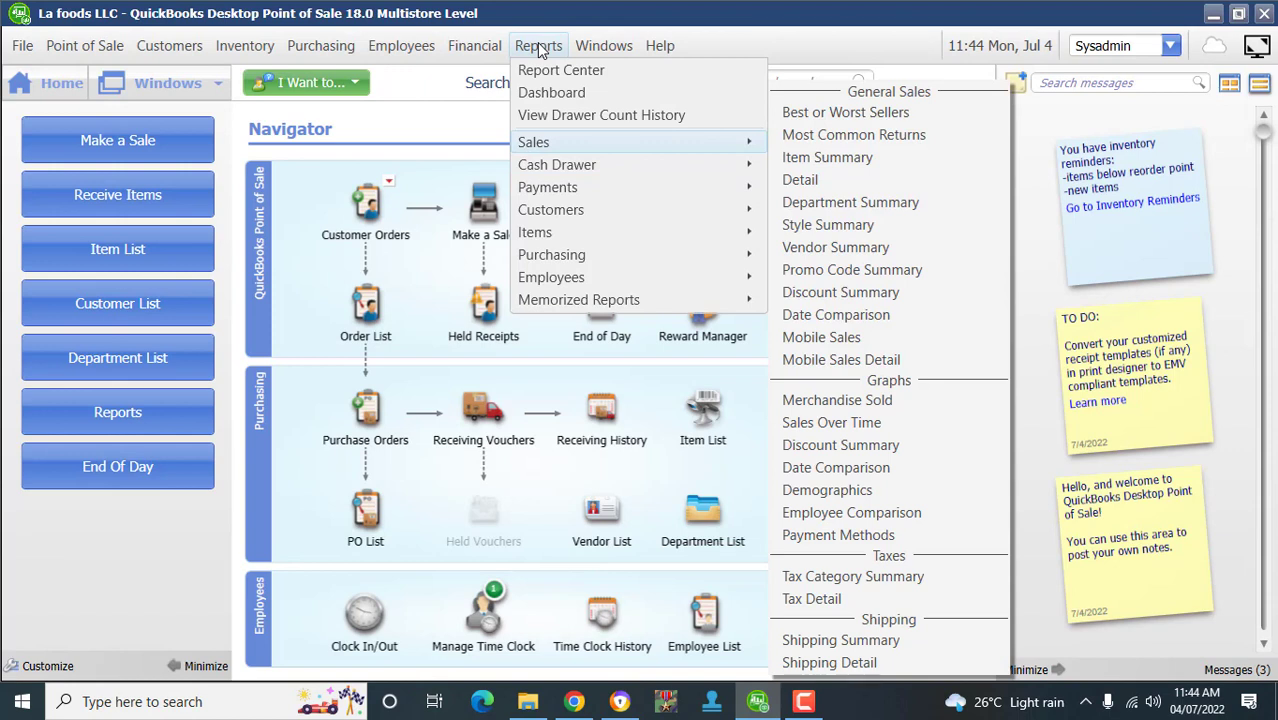
pyautogui.press('Right')
pyautogui.press('Down')
pyautogui.press('Up')
pyautogui.press('Down')
pyautogui.press('Down')
pyautogui.press('Down')
pyautogui.press('Down')
pyautogui.press('Down')
pyautogui.press('Down')
pyautogui.press('Down')
pyautogui.press('Down')
pyautogui.press('Down')
pyautogui.press('Down')
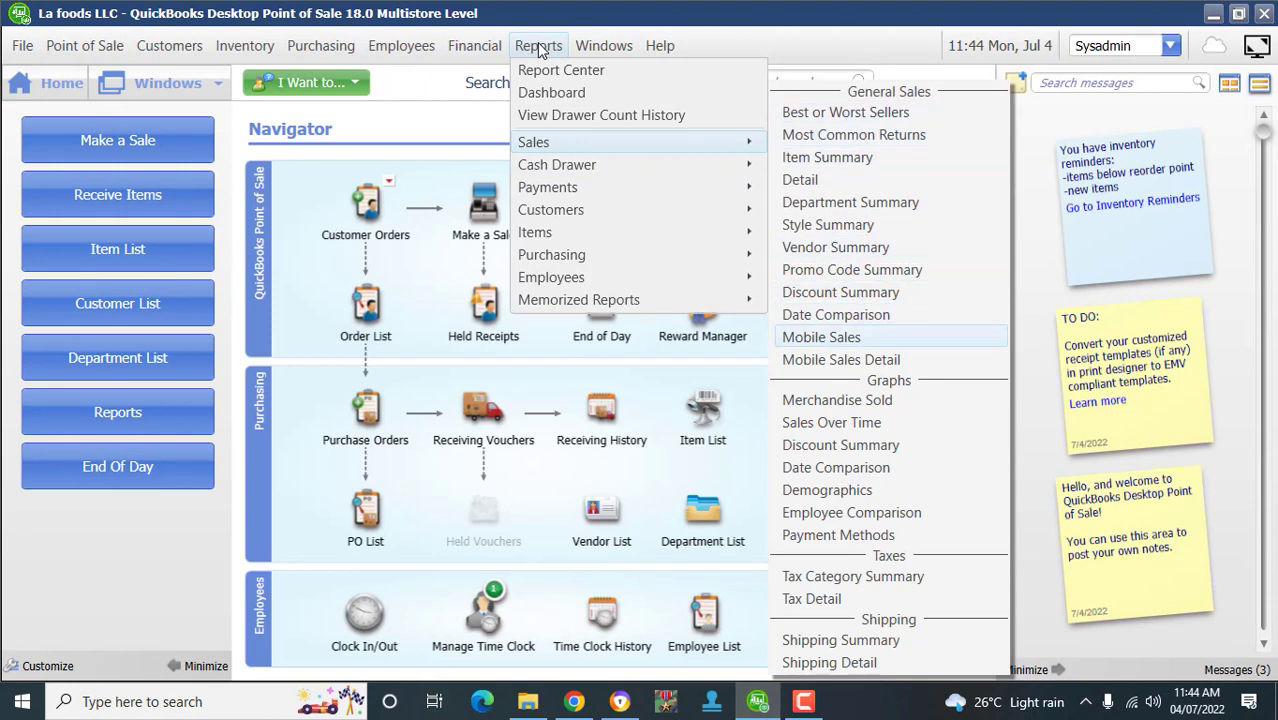
pyautogui.press('Down')
pyautogui.press('Down')
pyautogui.press('Down')
pyautogui.press('Down')
pyautogui.press('Down')
pyautogui.press('Down')
pyautogui.press('Down')
pyautogui.press('Down')
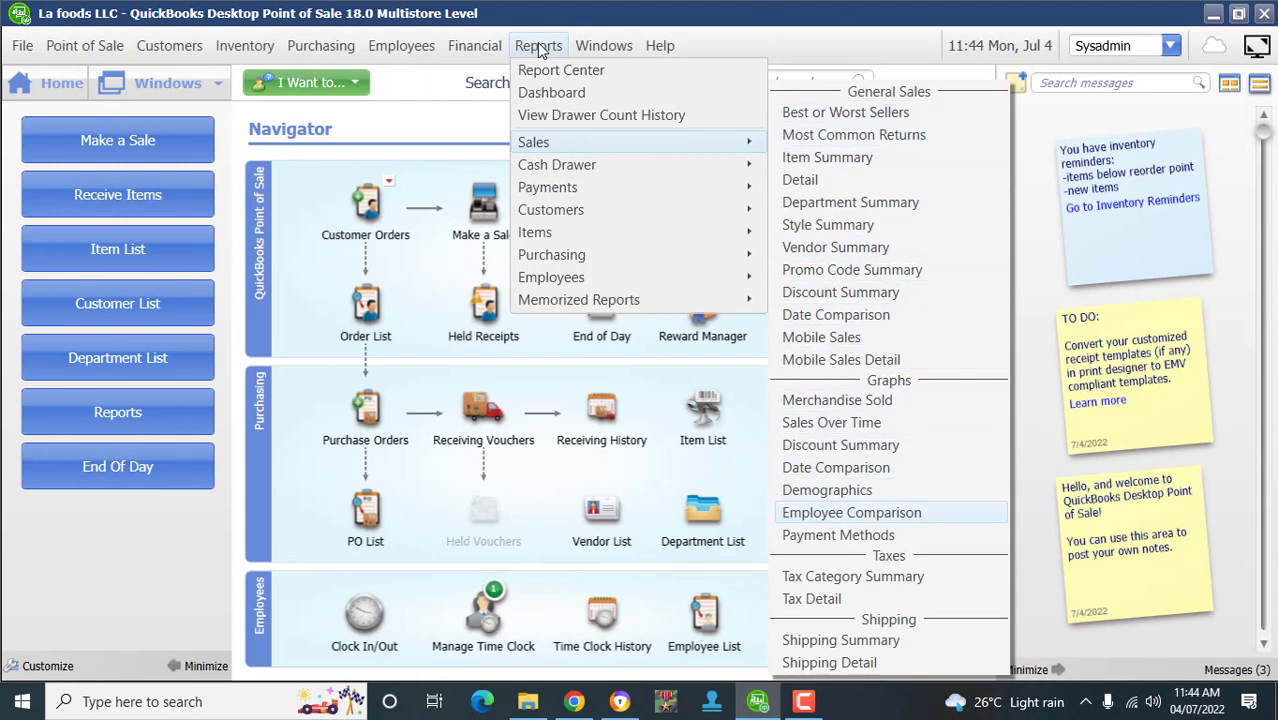
pyautogui.press('Up')
pyautogui.press('Up')
pyautogui.press('Up')
pyautogui.press('Up')
pyautogui.press('Up')
pyautogui.press('Up')
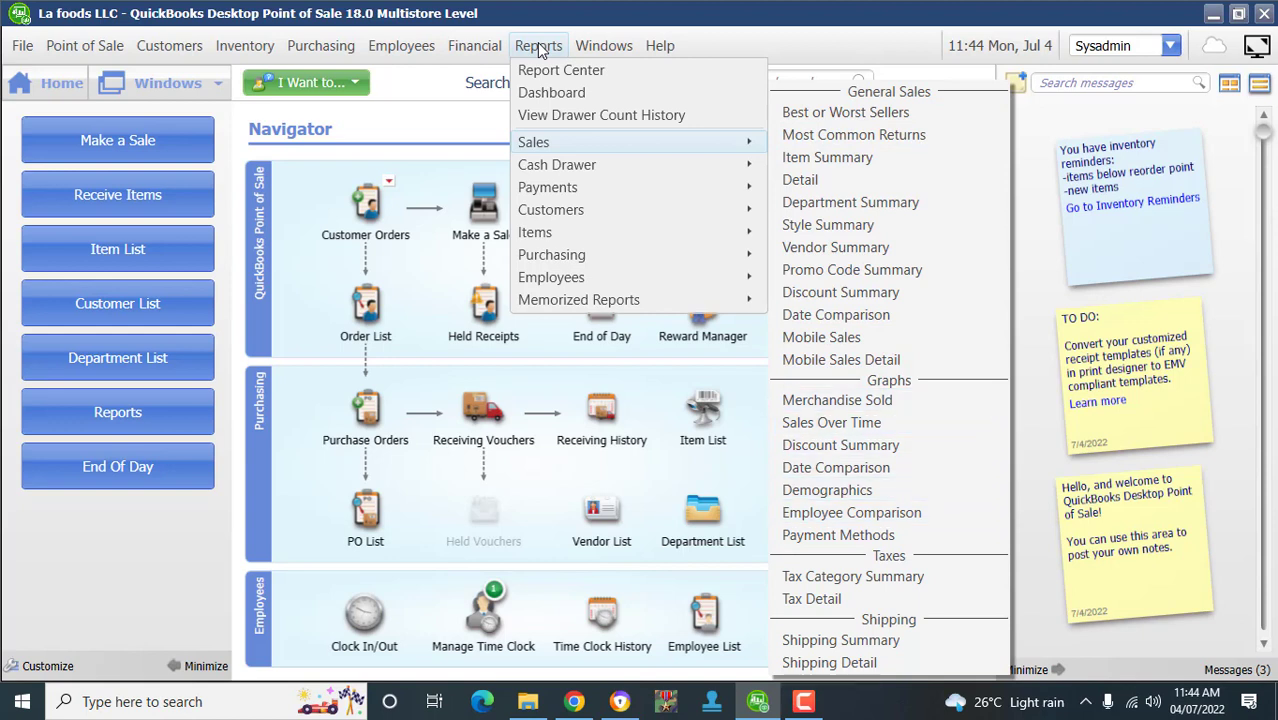
pyautogui.press('Up')
pyautogui.press('Up')
pyautogui.press('Up')
pyautogui.press('Up')
pyautogui.press('Up')
pyautogui.press('Up')
pyautogui.press('Up')
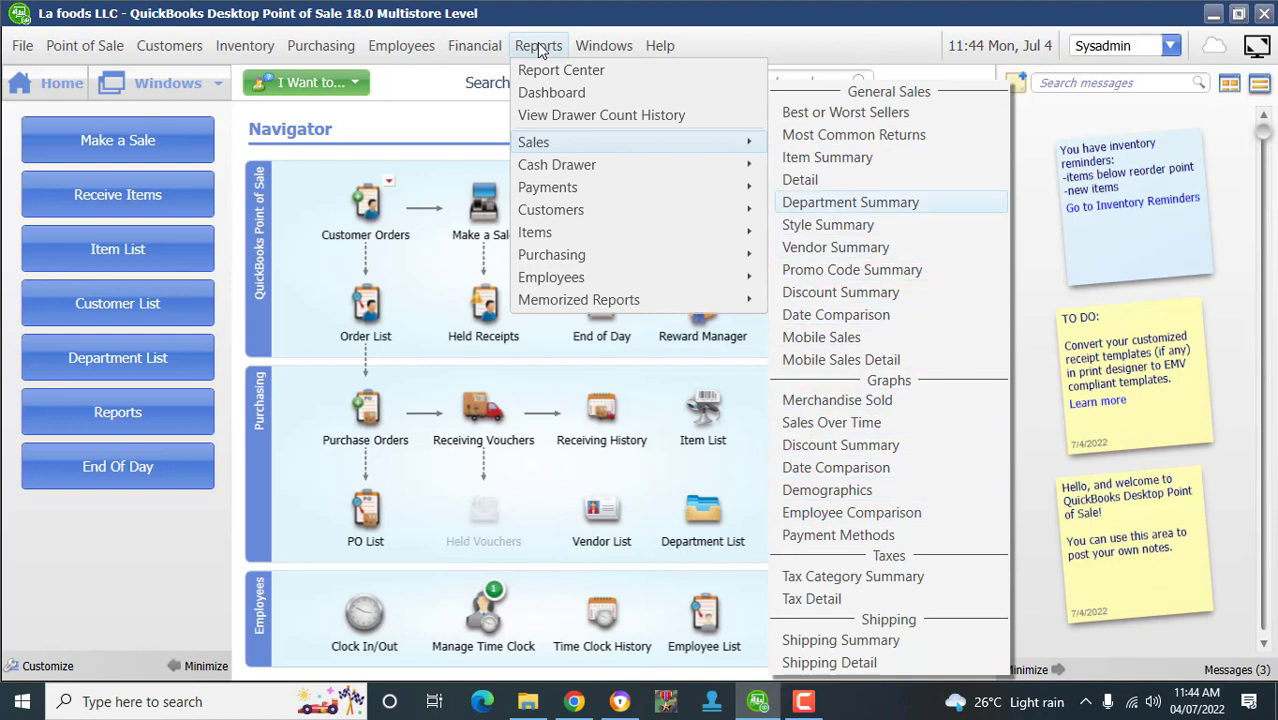
pyautogui.press('Up')
pyautogui.press('Down')
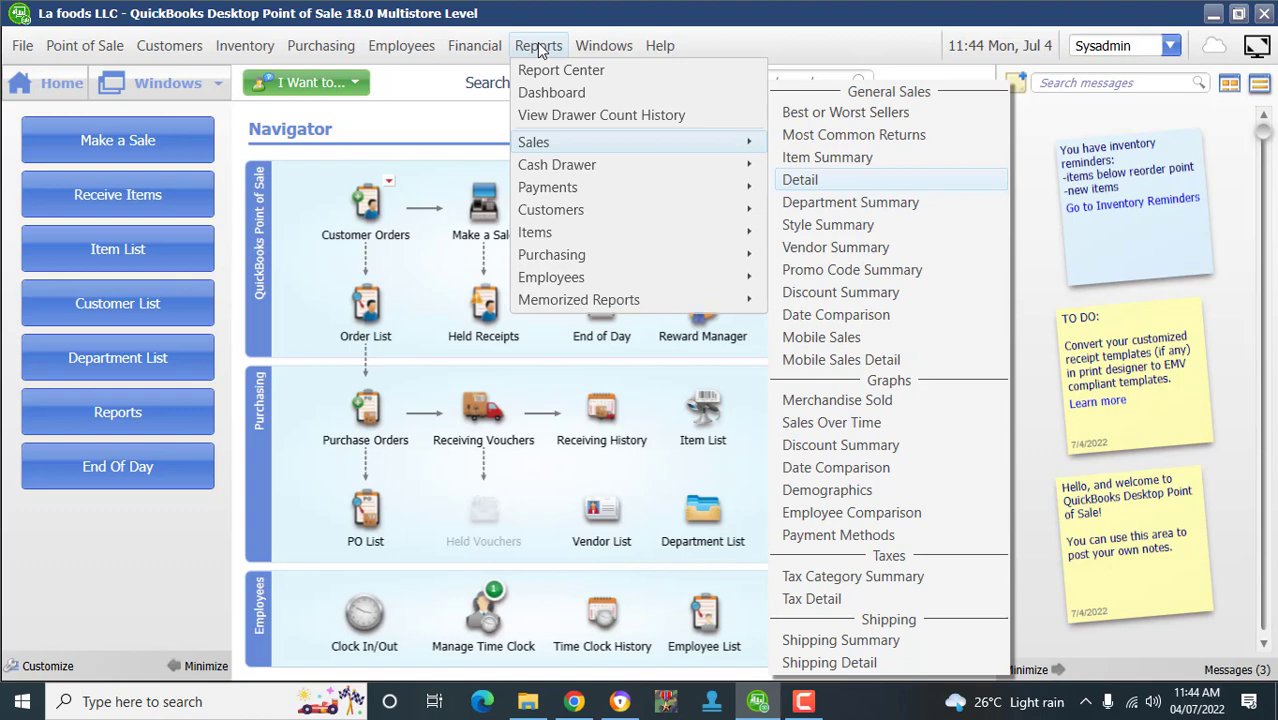
# - Open the month-to-date Sales Detail report showing 4,588.00 in sales, then close it
pyautogui.press('Return')
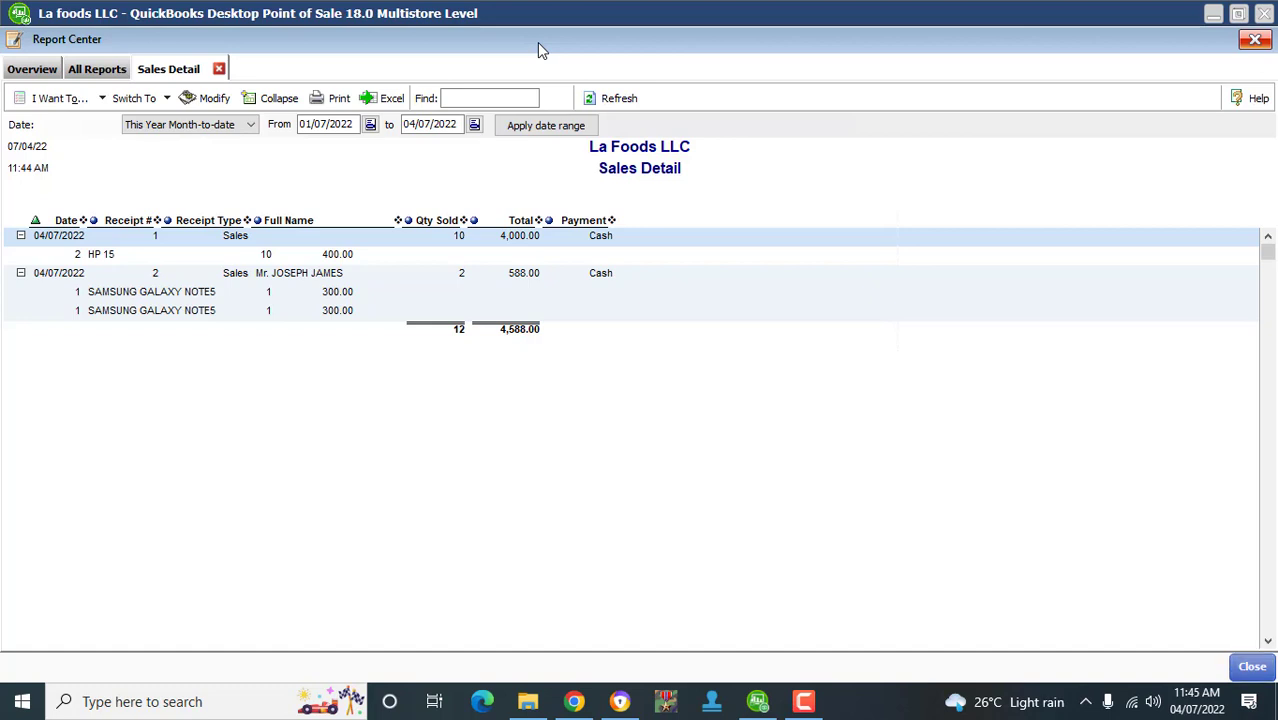
pyautogui.press('Escape')
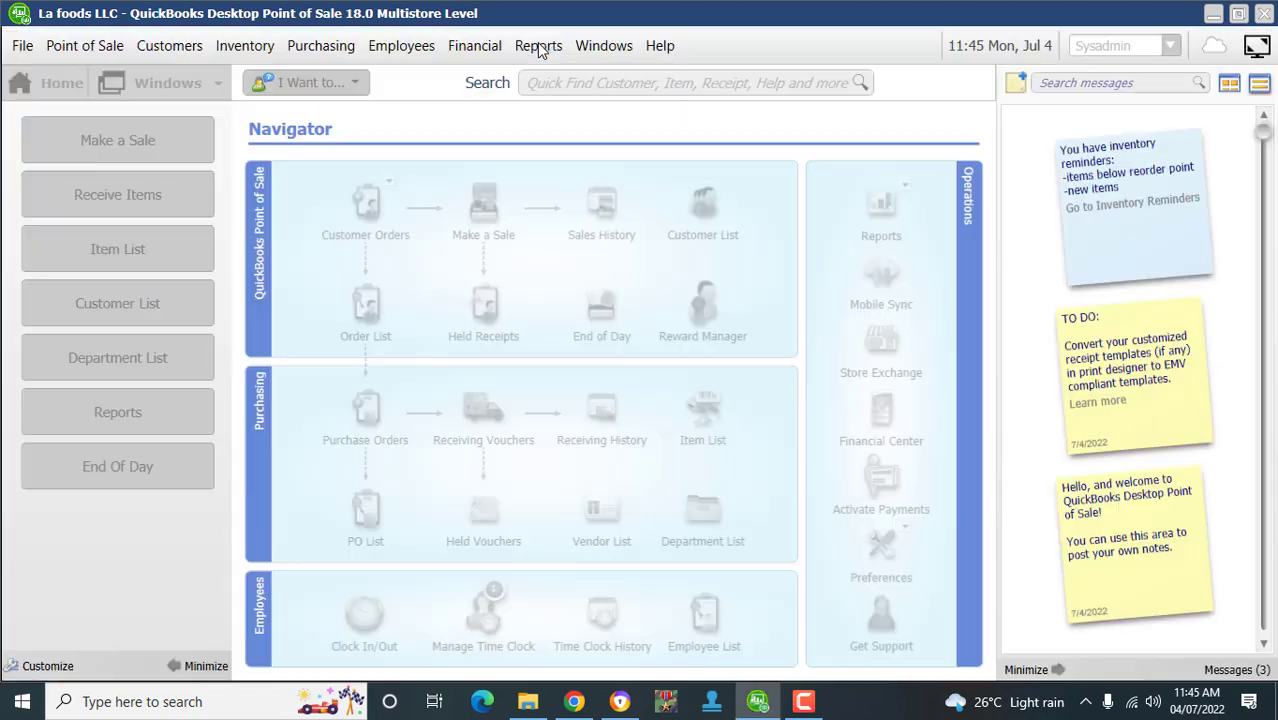
# - Open the Item Summary report from Reports > Sales
pyautogui.click(538, 46)
pyautogui.press('Down')
pyautogui.press('Down')
pyautogui.press('Down')
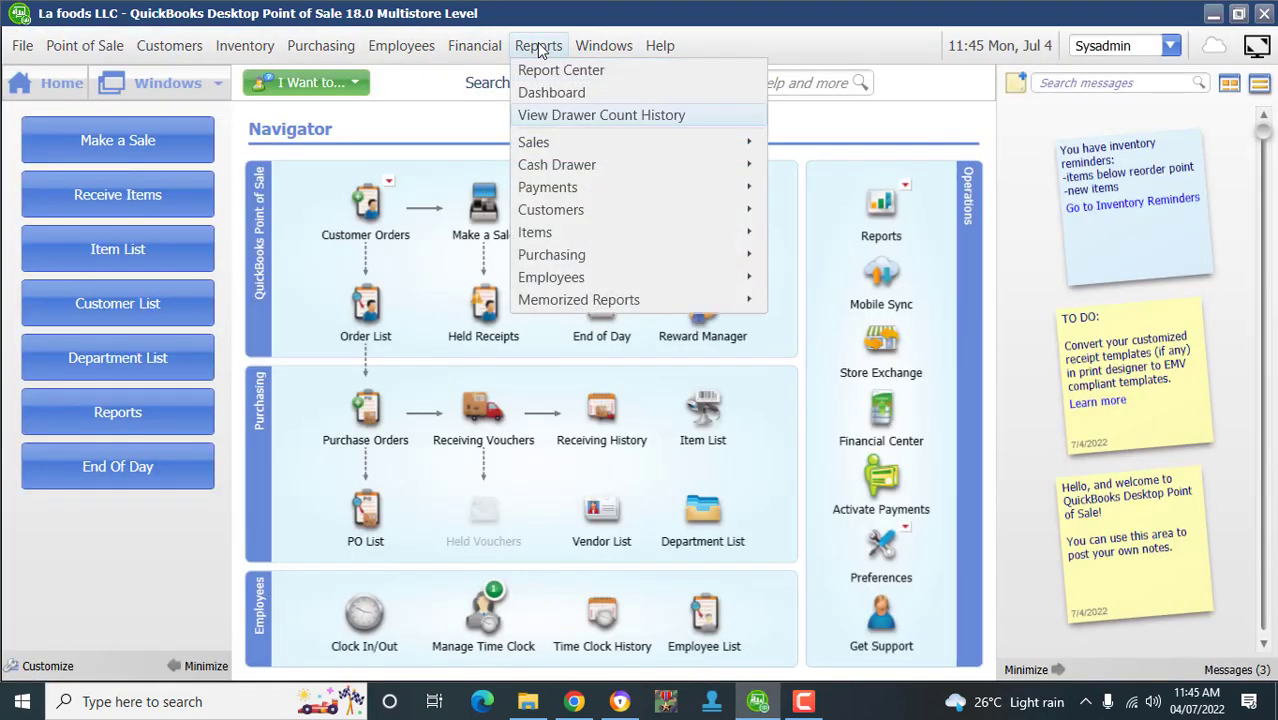
pyautogui.press('Down')
pyautogui.press('Right')
pyautogui.press('Down')
pyautogui.press('Down')
pyautogui.press('Down')
pyautogui.press('Down')
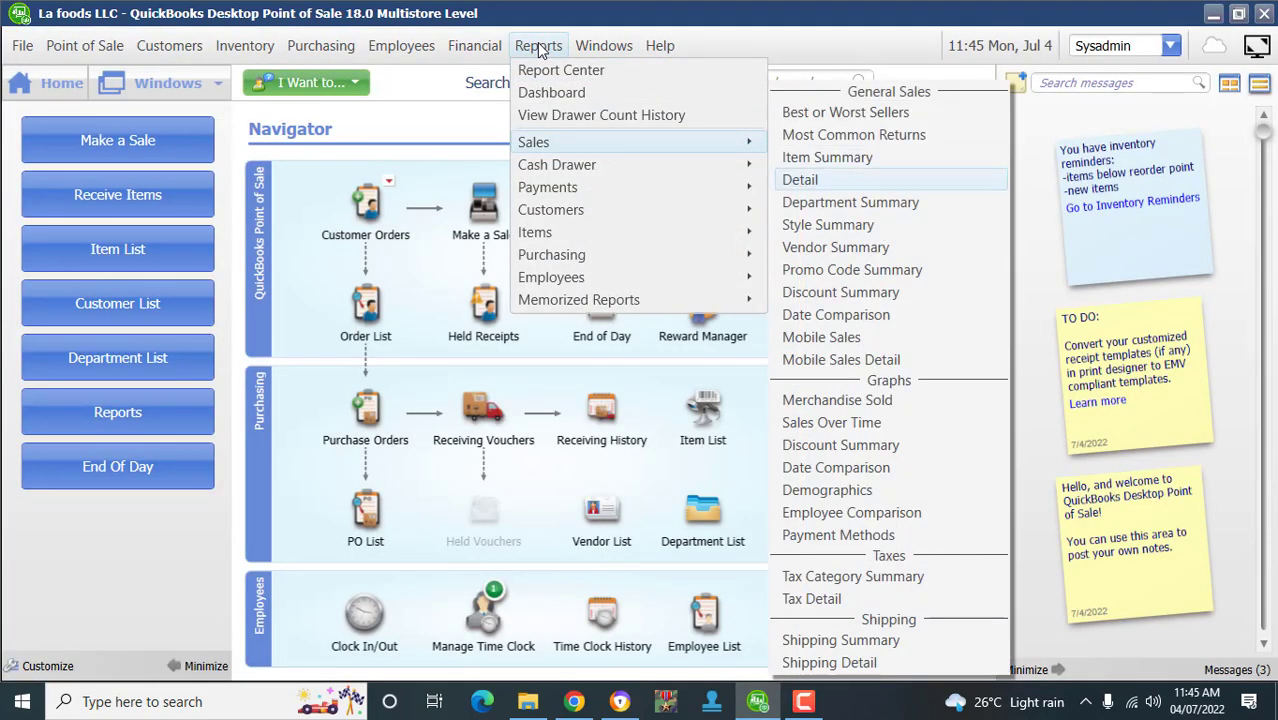
pyautogui.press('Up')
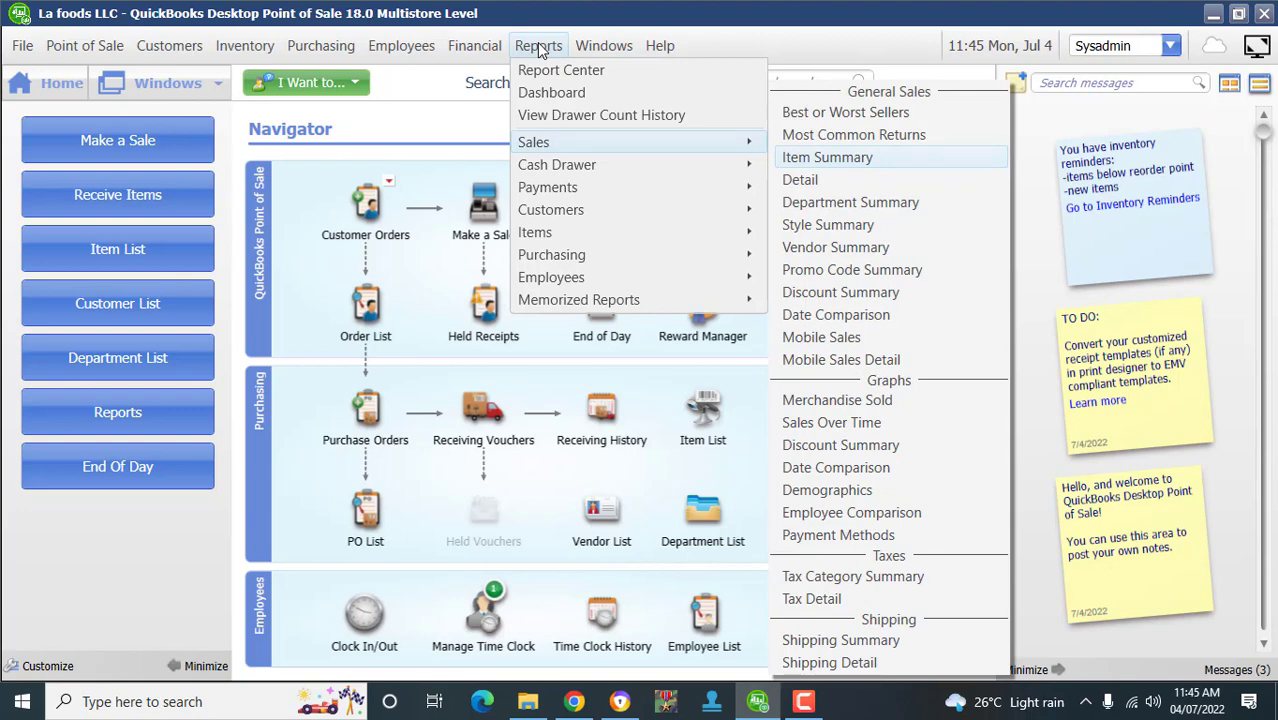
pyautogui.press('Return')
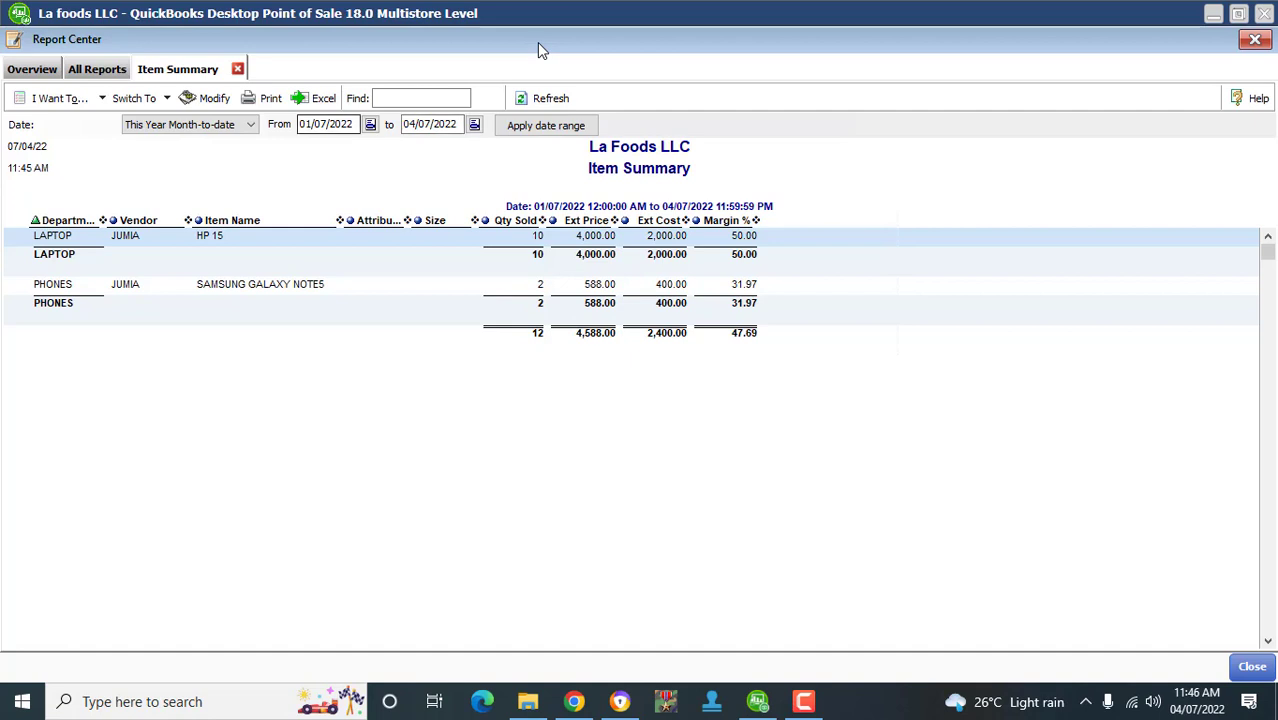
# - Keep the This Year Month-to-date range, review the 12 units and 4,588.00 totals, and close the report
pyautogui.click(250, 125)
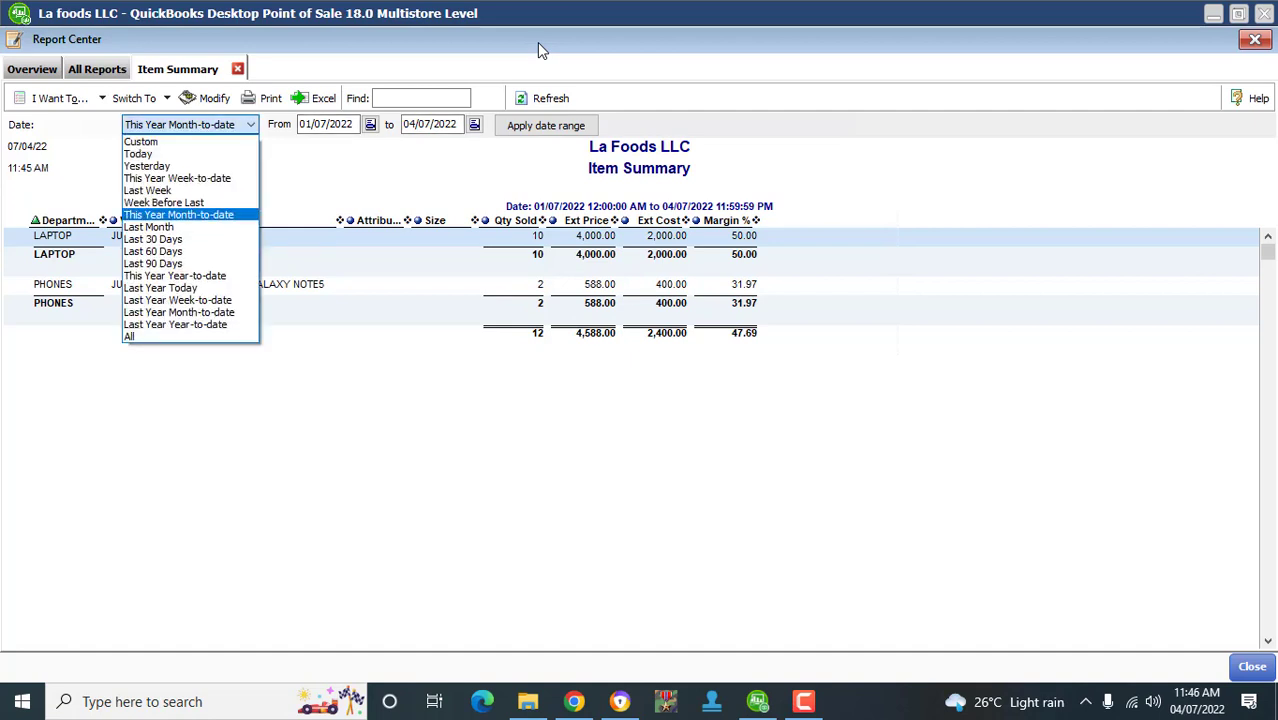
pyautogui.click(250, 125)
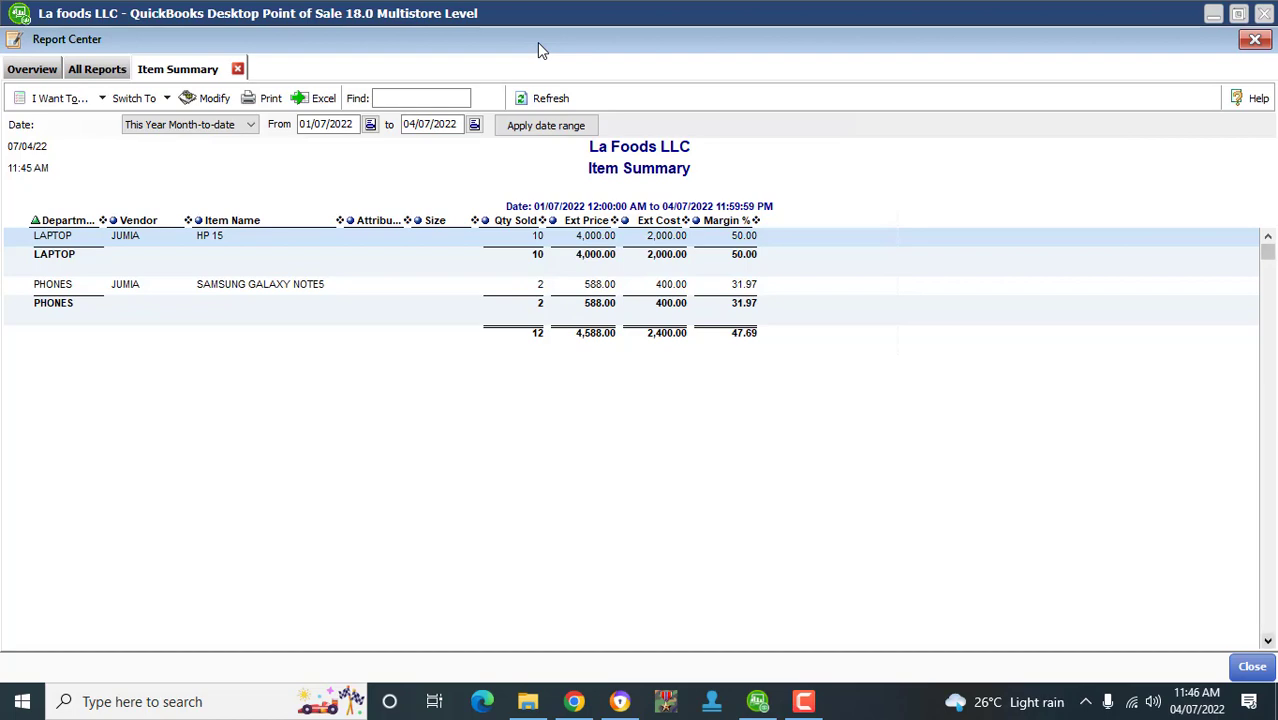
pyautogui.click(1252, 667)
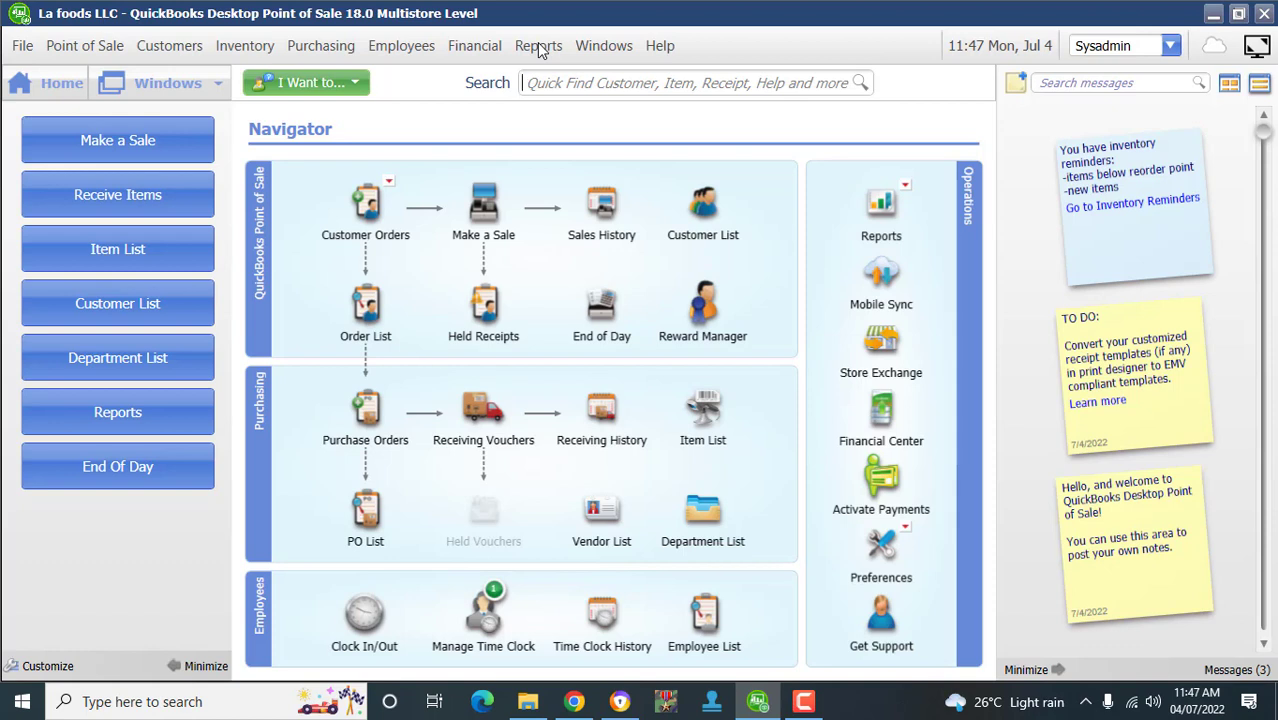
pyautogui.click(803, 701)
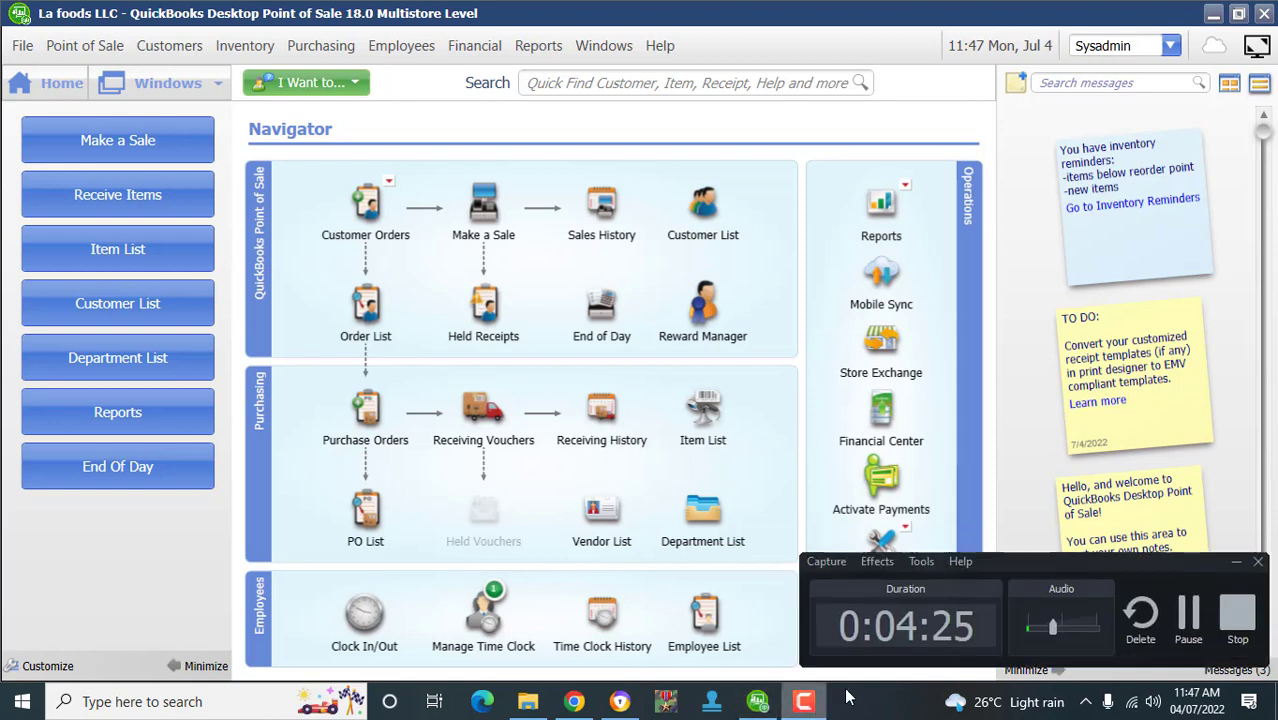
pyautogui.click(1236, 621)
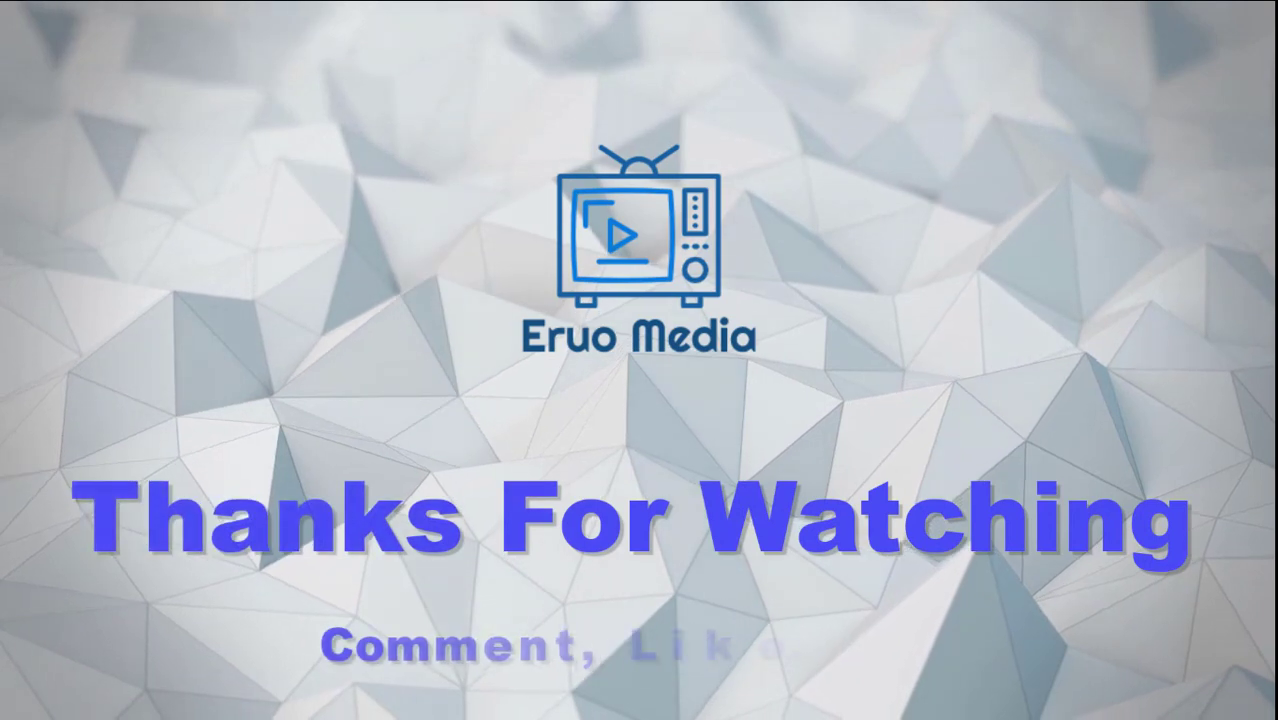